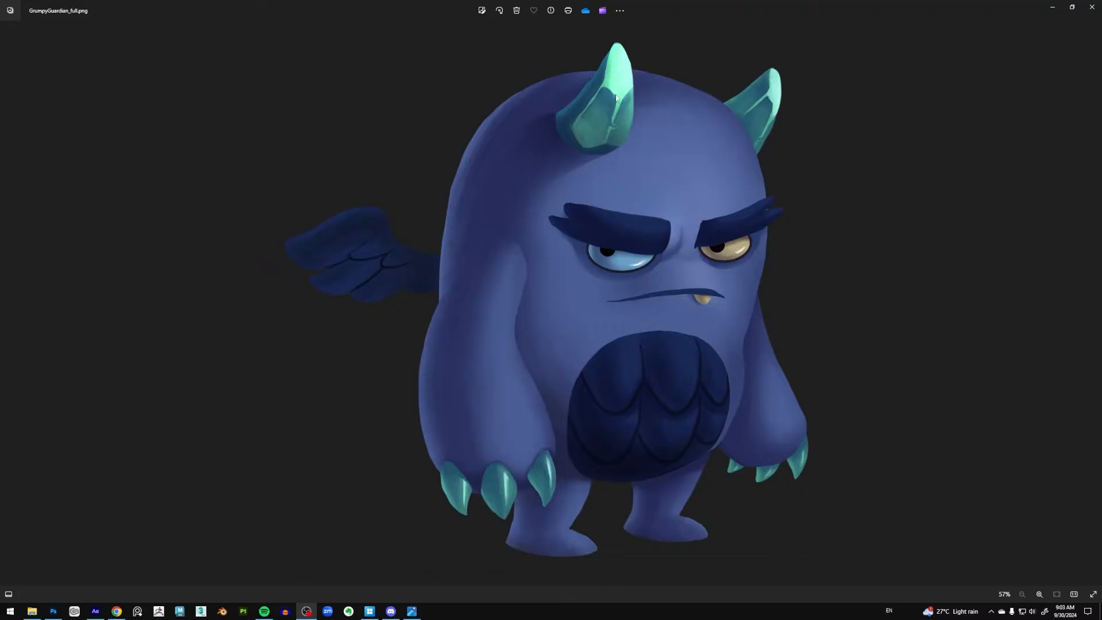
# Step: Switch to the browser's Duik Ángela page and follow the non-profit/educational "Done! Take me to my download." link
pyautogui.click(1051, 9)
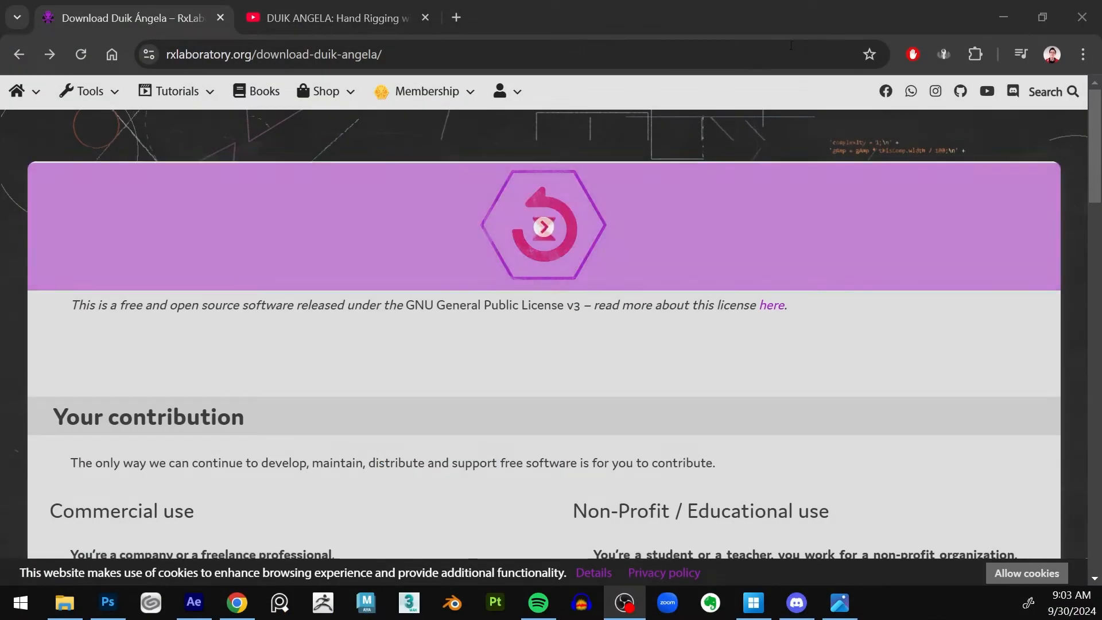
pyautogui.click(755, 13)
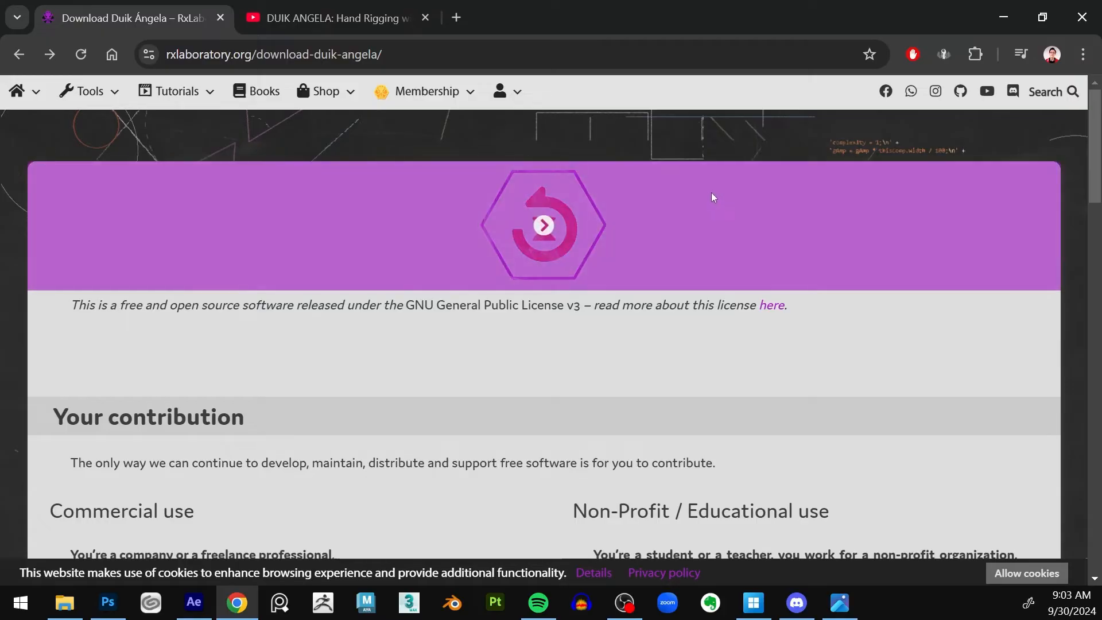
pyautogui.scroll(-1, 712, 194)
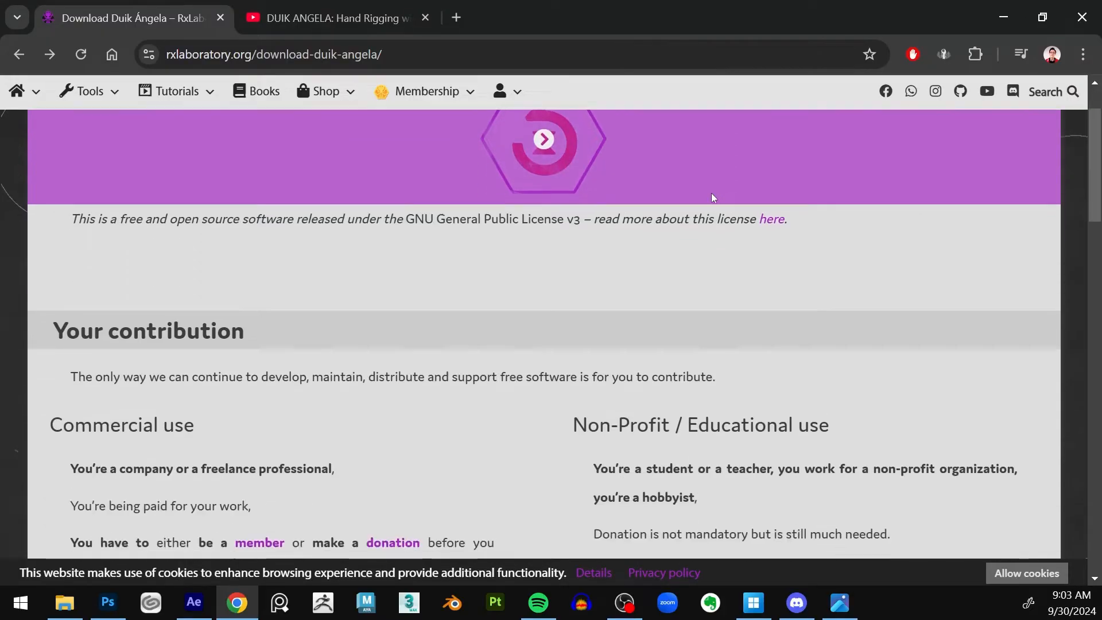
pyautogui.scroll(-1, 712, 194)
pyautogui.scroll(-1, 710, 193)
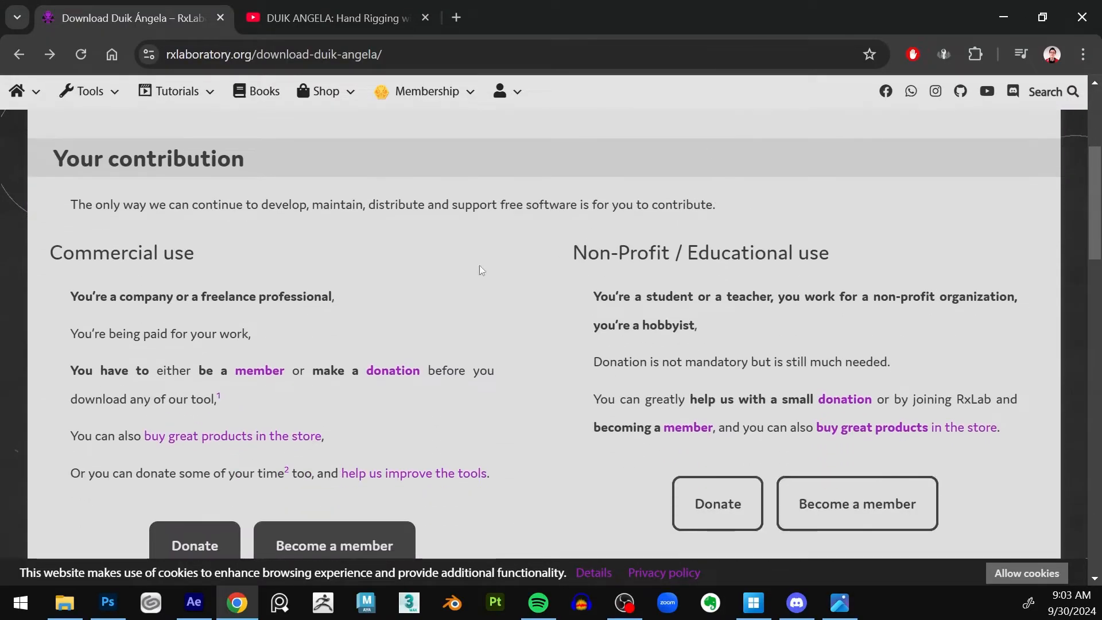
pyautogui.scroll(-1, 574, 275)
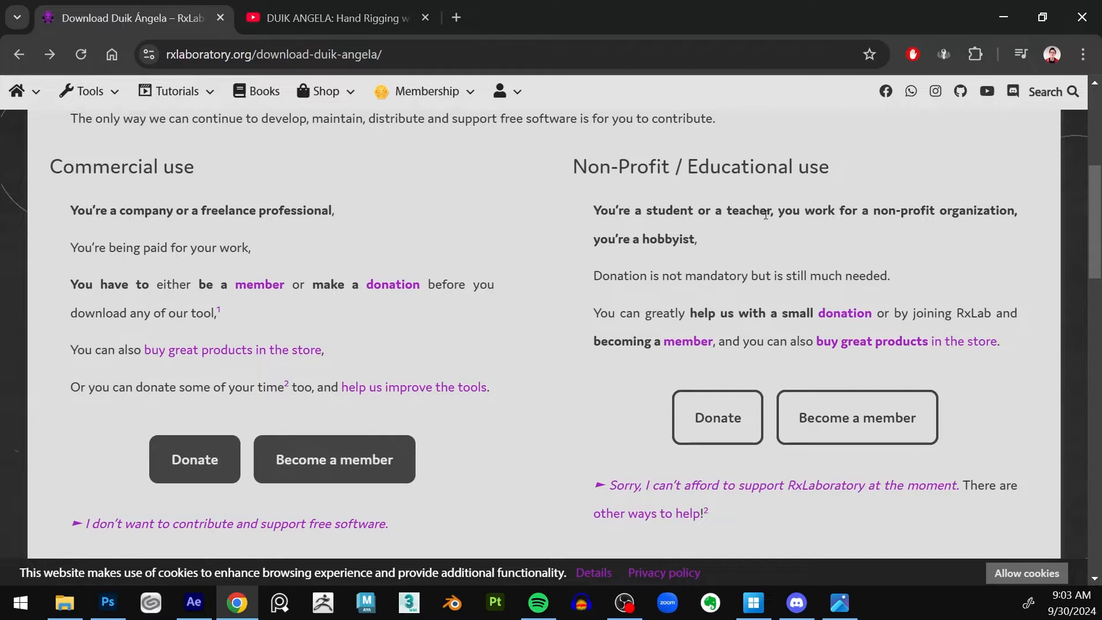
pyautogui.scroll(-3, 765, 225)
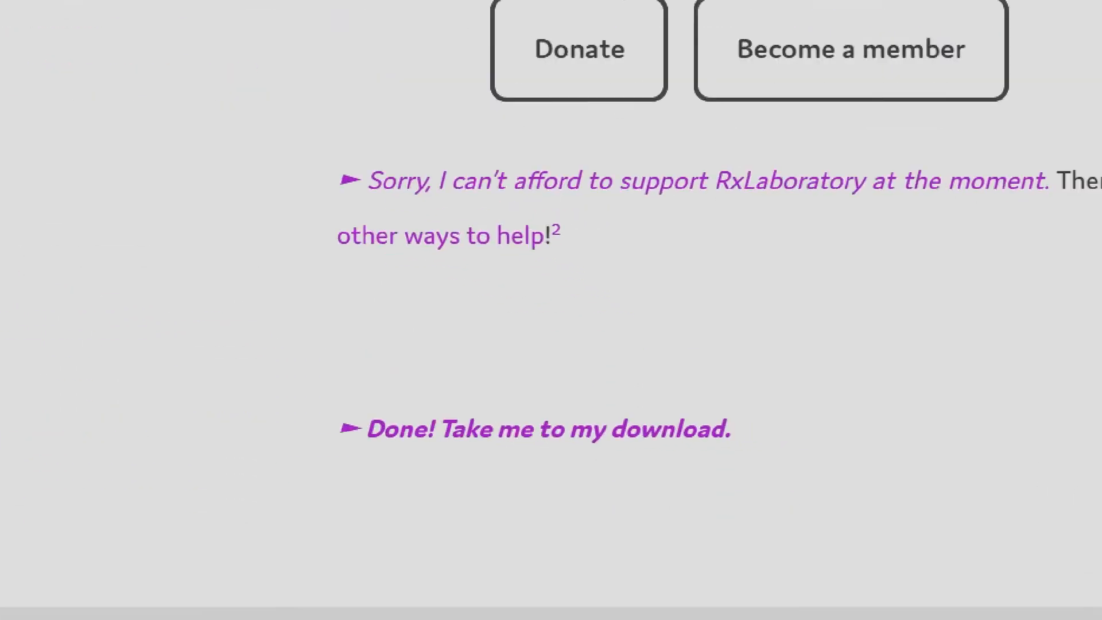
pyautogui.moveTo(844, 417); pyautogui.dragTo(561, 487)
pyautogui.moveTo(257, 521); pyautogui.dragTo(846, 359)
pyautogui.press('Escape')
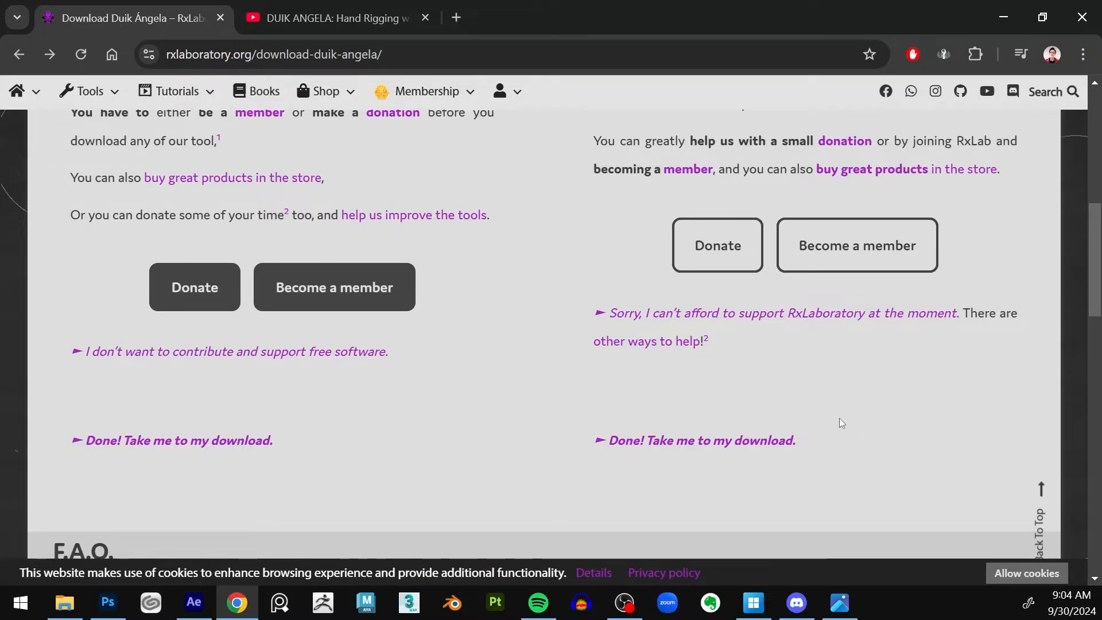
pyautogui.click(758, 445)
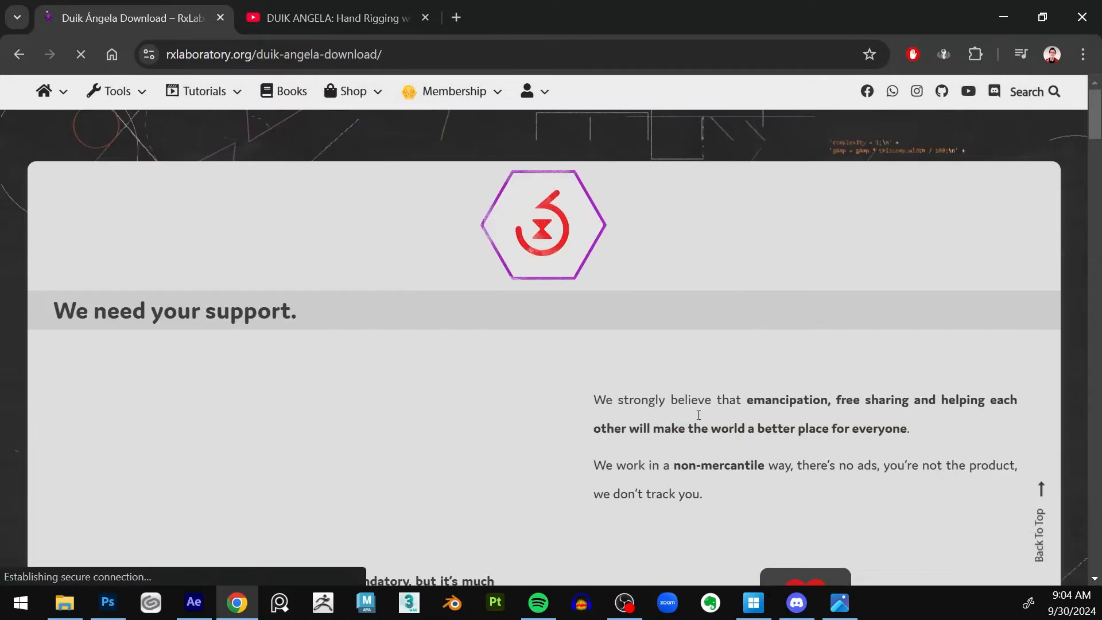
# Step: Locate the Duik Ángela 17.1.16 download for After Effects on the download page
pyautogui.scroll(-5, 692, 351)
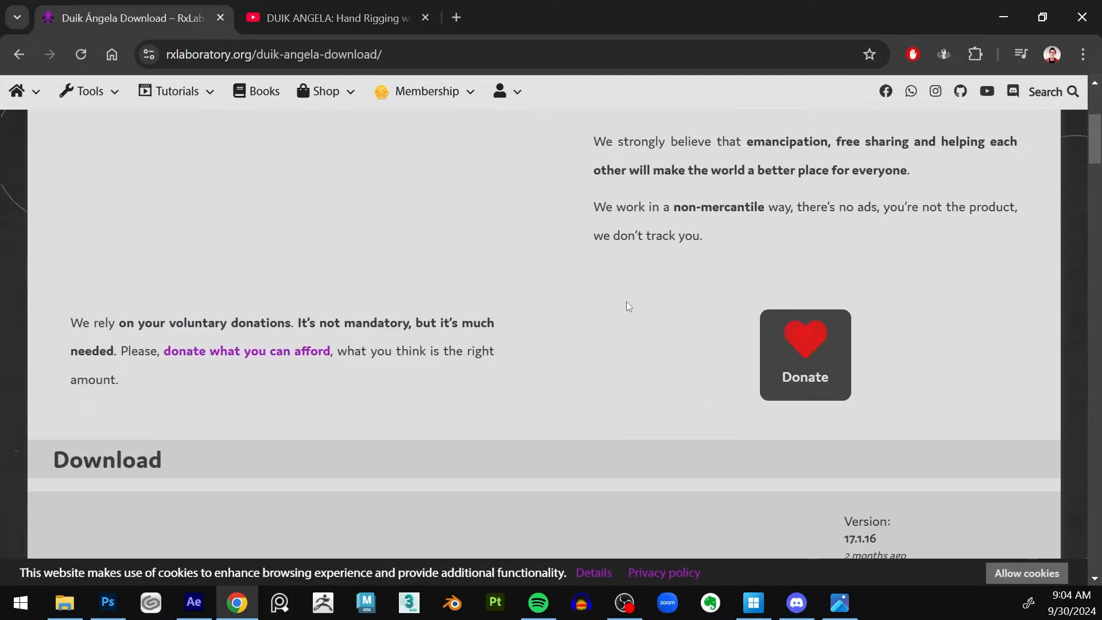
pyautogui.scroll(-6, 629, 305)
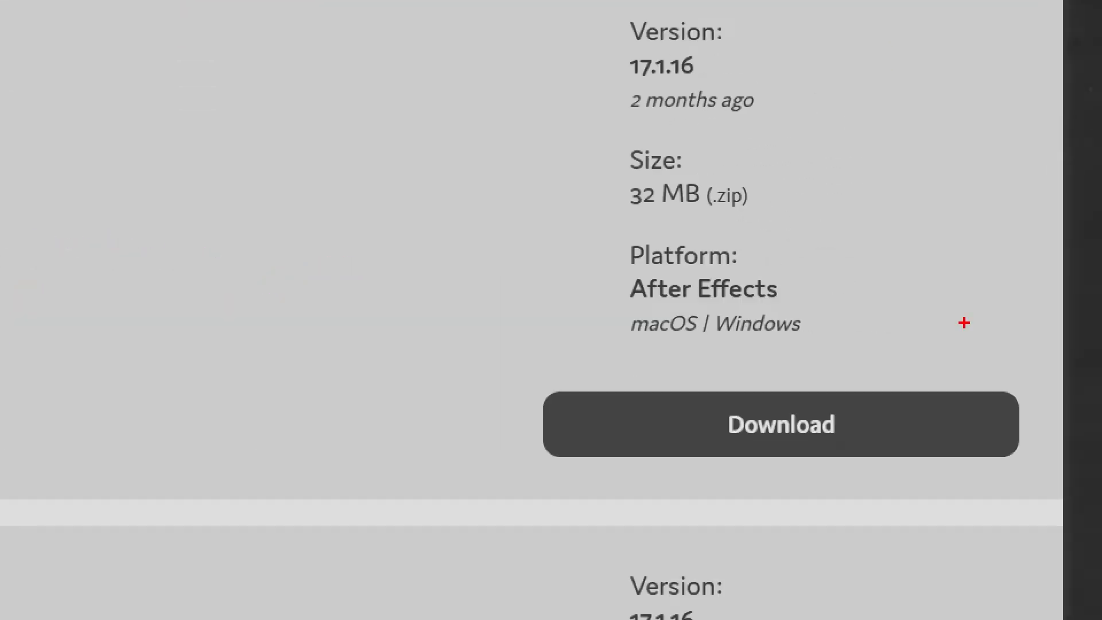
pyautogui.moveTo(1029, 331)
pyautogui.mouseDown()
pyautogui.moveTo(806, 319)
pyautogui.moveTo(1017, 437)
pyautogui.mouseUp()
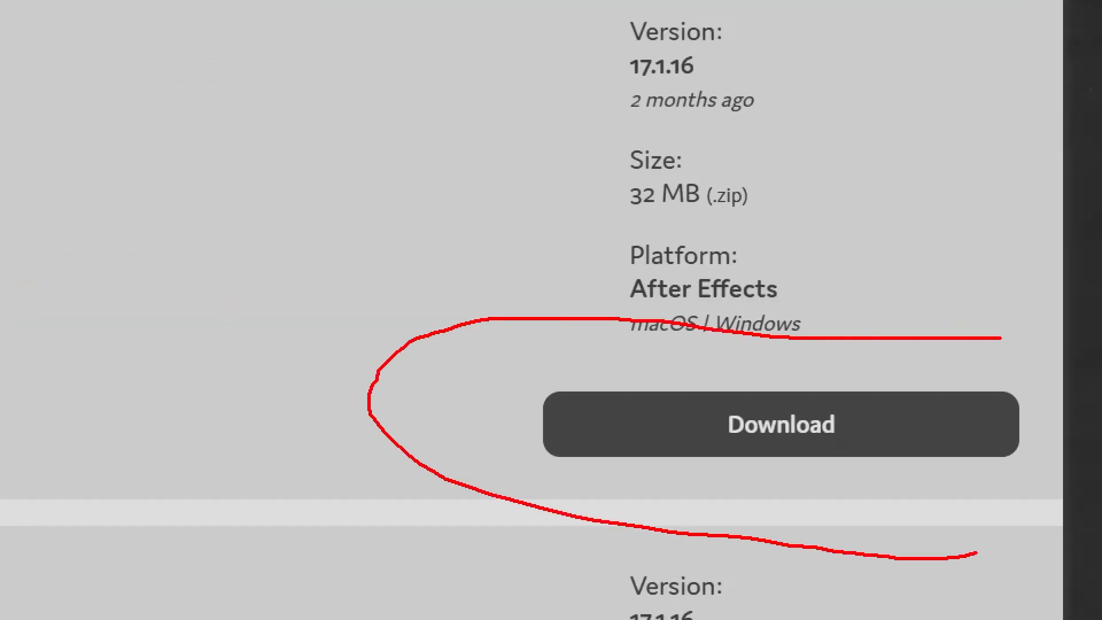
pyautogui.moveTo(976, 552)
pyautogui.mouseDown()
pyautogui.moveTo(1060, 442)
pyautogui.moveTo(983, 327)
pyautogui.mouseUp()
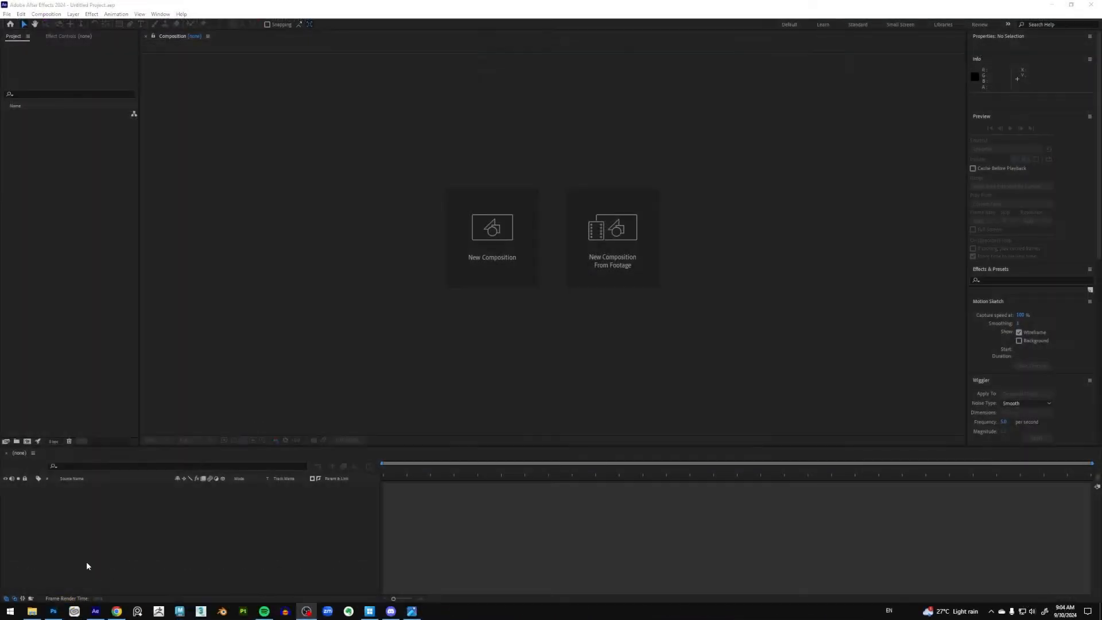
# Step: Switch to File Explorer and extract Duik_Angela_17.1.16.zip directly into the Demo folder
pyautogui.click(32, 611)
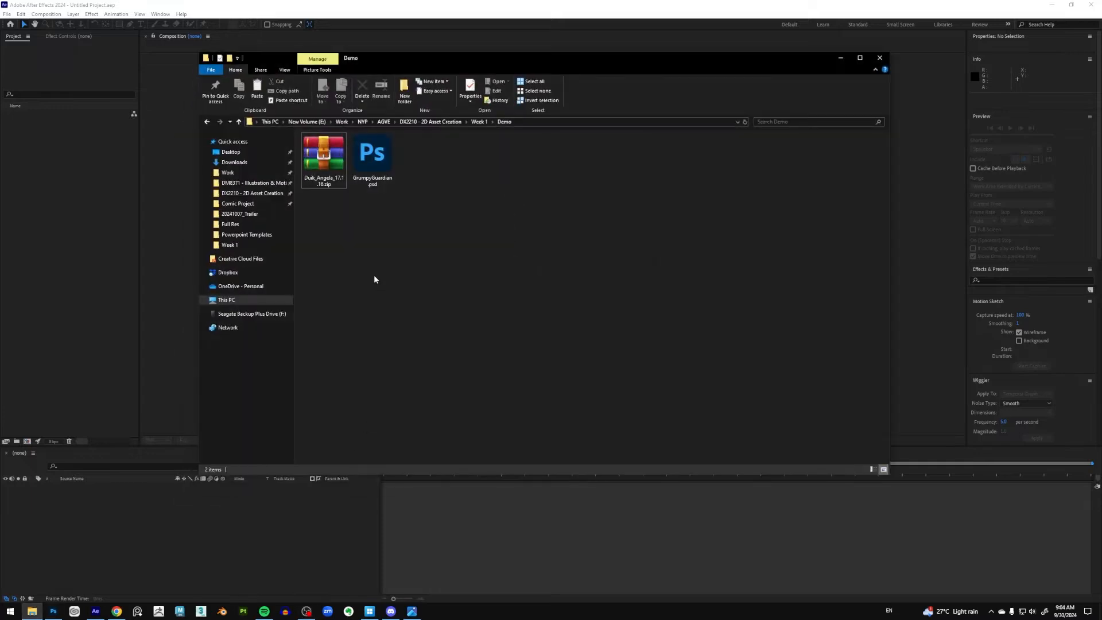
pyautogui.click(317, 179)
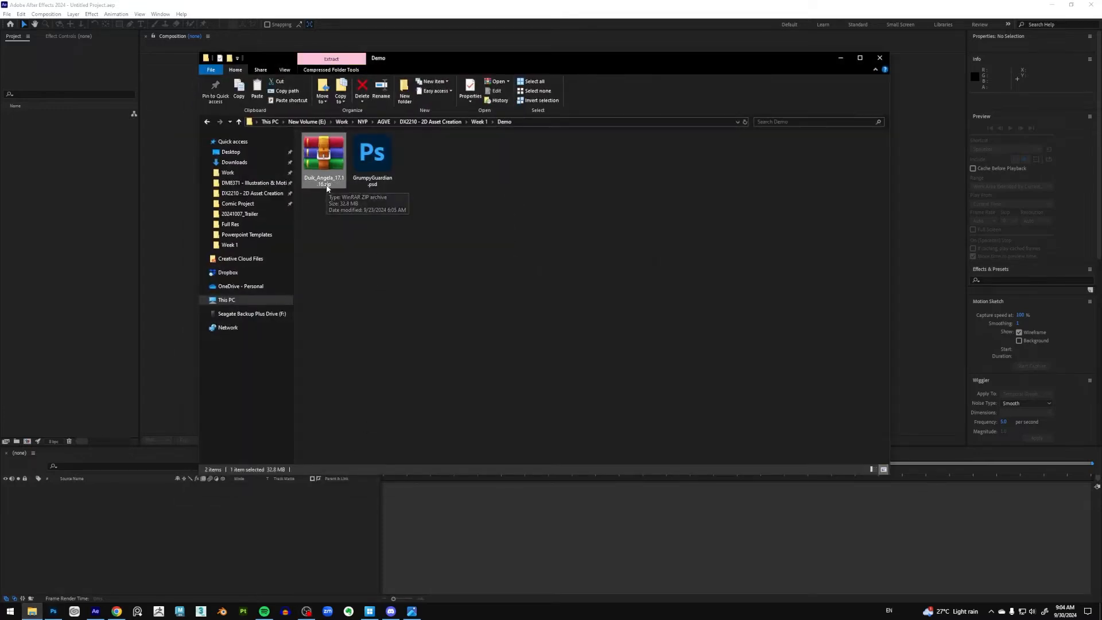
pyautogui.rightClick(326, 167)
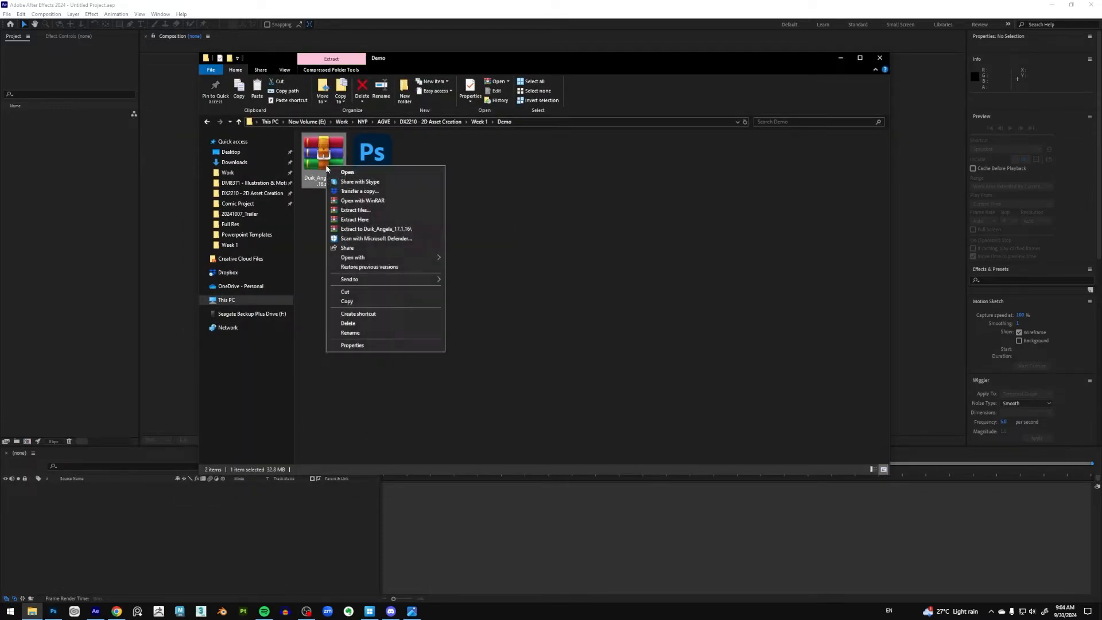
pyautogui.click(369, 220)
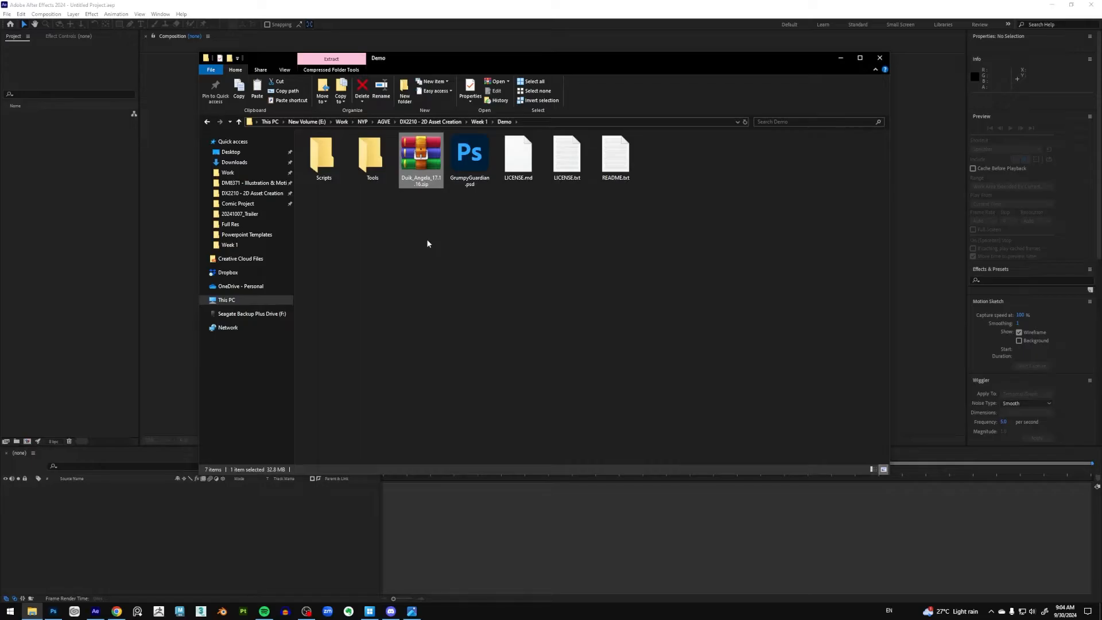
# Step: Delete the loose extracted Scripts and Tools folders together with the license and readme files from the Demo folder
pyautogui.moveTo(397, 215); pyautogui.dragTo(304, 135)
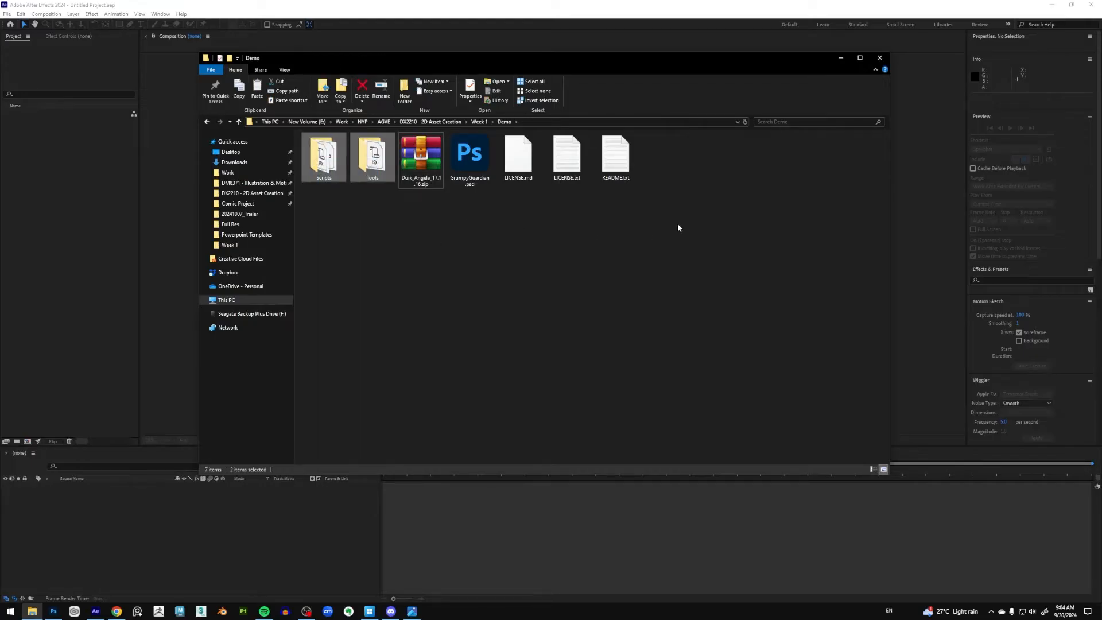
pyautogui.moveTo(678, 226); pyautogui.dragTo(510, 161)
pyautogui.press('Delete')
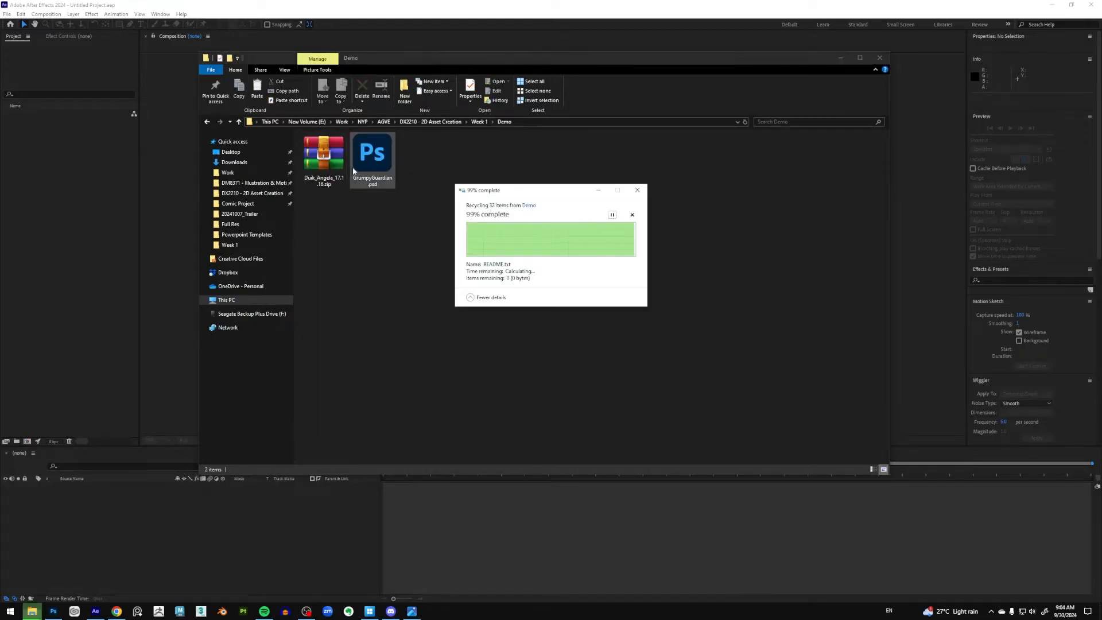
# Step: Extract Duik_Angela_17.1.16.zip into its own Duik_Angela_17.1.16 folder and open that folder
pyautogui.rightClick(333, 156)
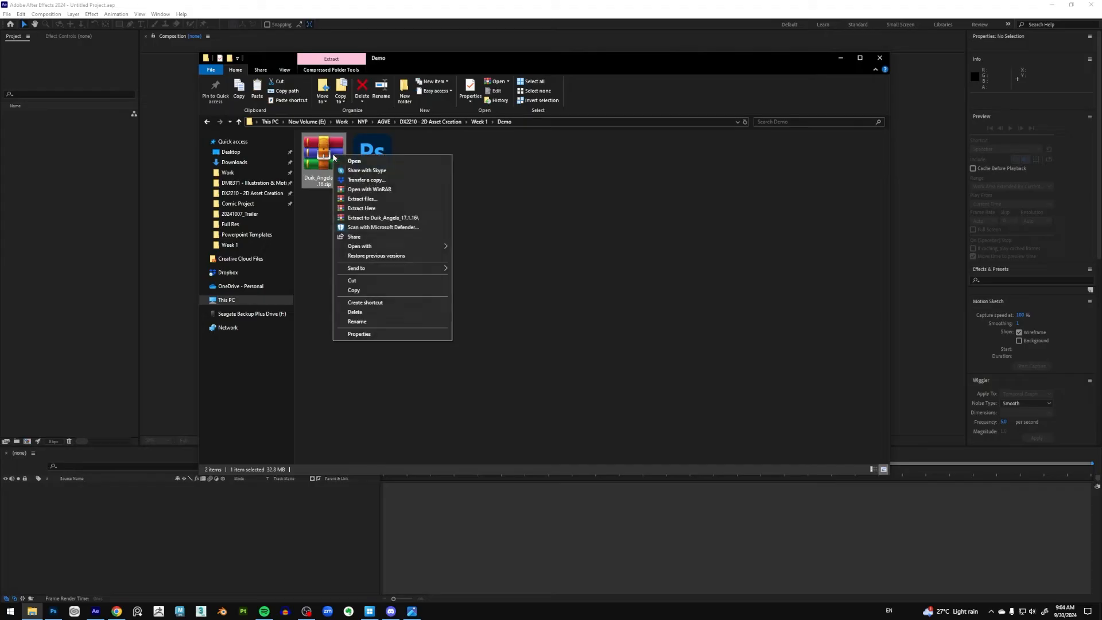
pyautogui.click(388, 217)
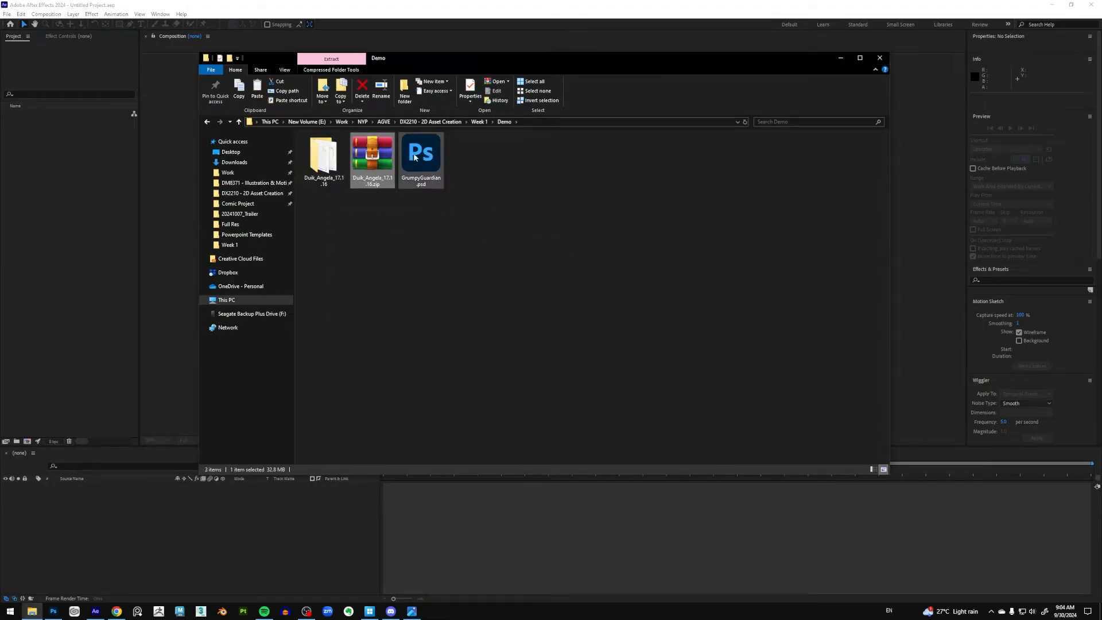
pyautogui.doubleClick(319, 155)
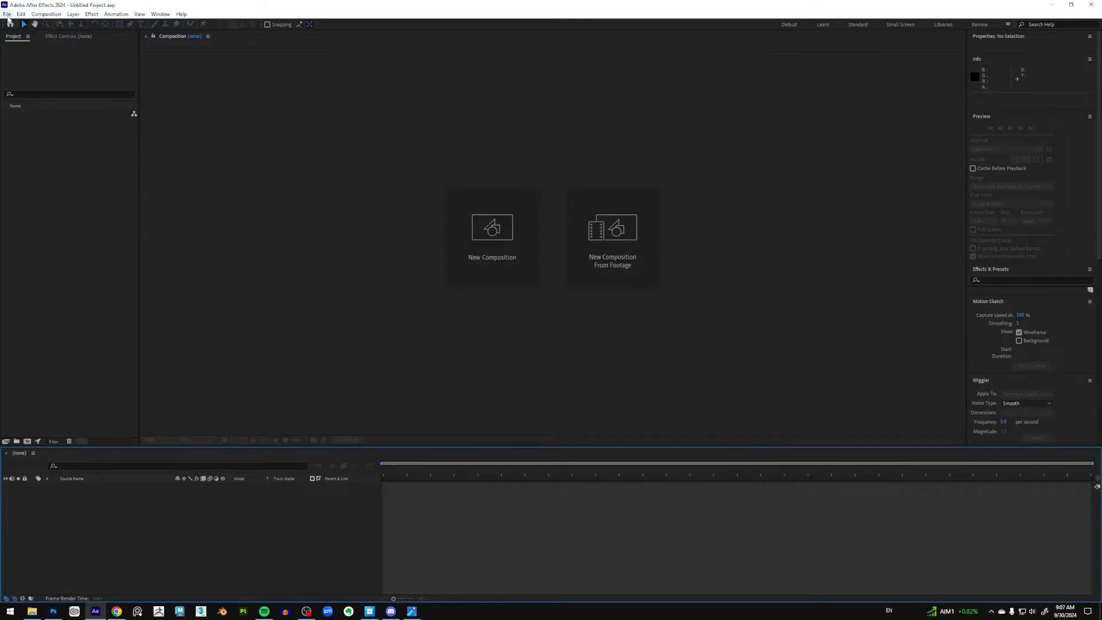
# Step: In After Effects, start installing a ScriptUI panel and browse to Week 1 > Demo > Duik_Angela_17.1.16 > Scripts > ScriptUI Panels
pyautogui.click(7, 14)
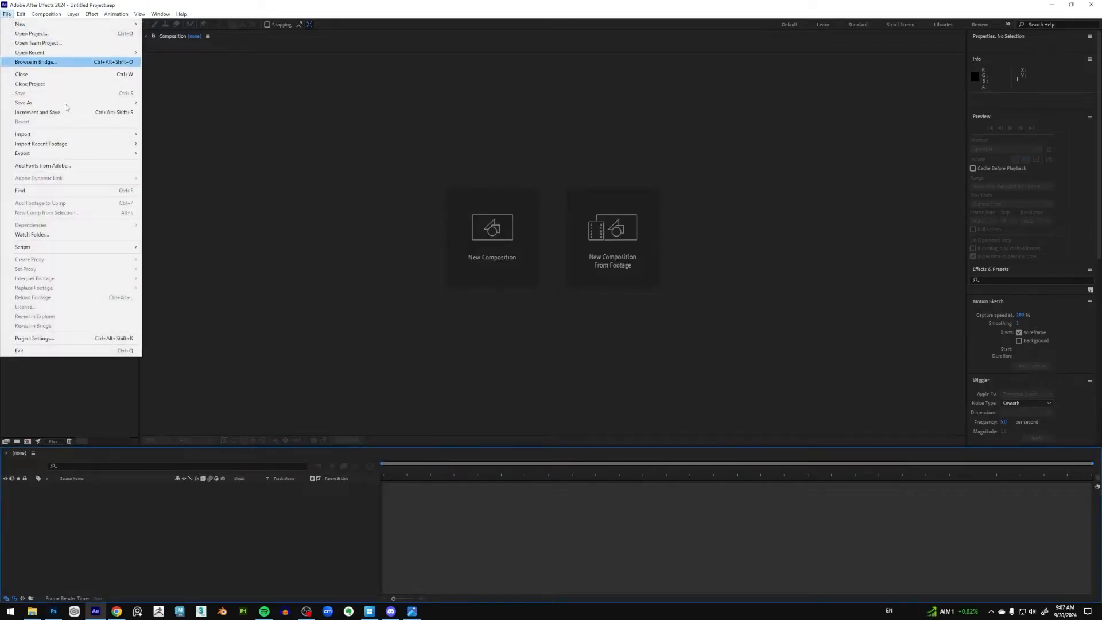
pyautogui.moveTo(64, 246)
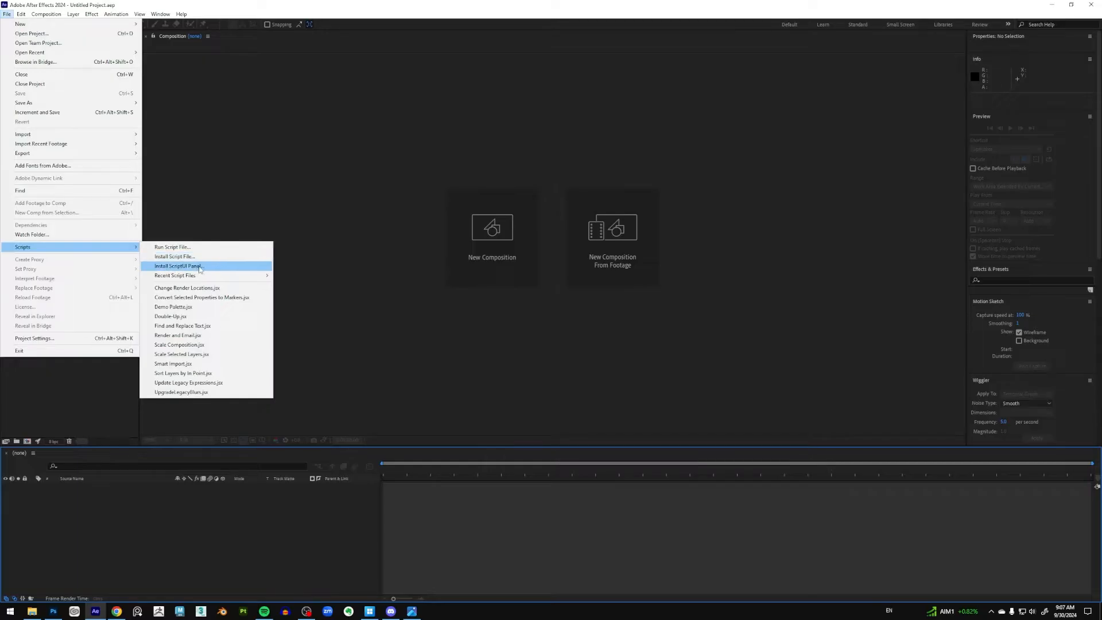
pyautogui.click(204, 267)
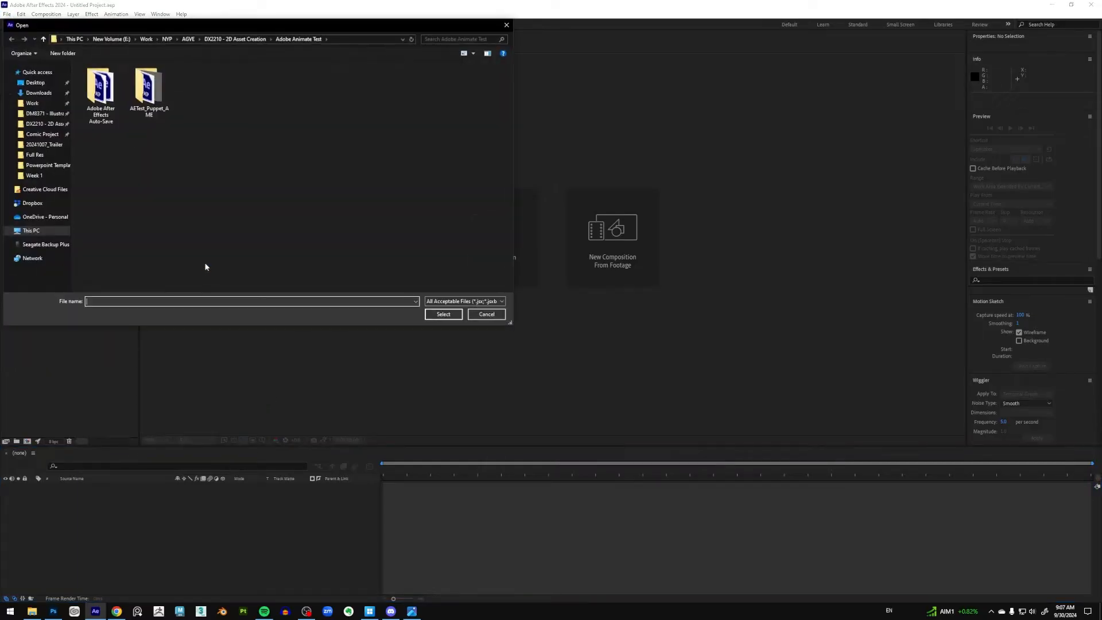
pyautogui.click(219, 40)
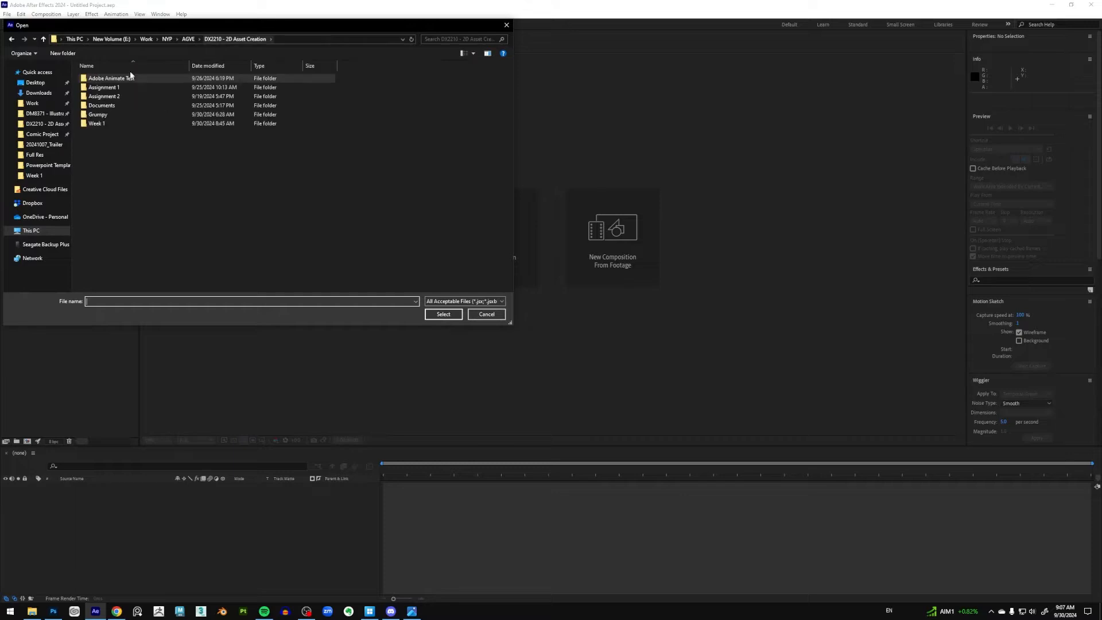
pyautogui.doubleClick(108, 125)
pyautogui.doubleClick(101, 92)
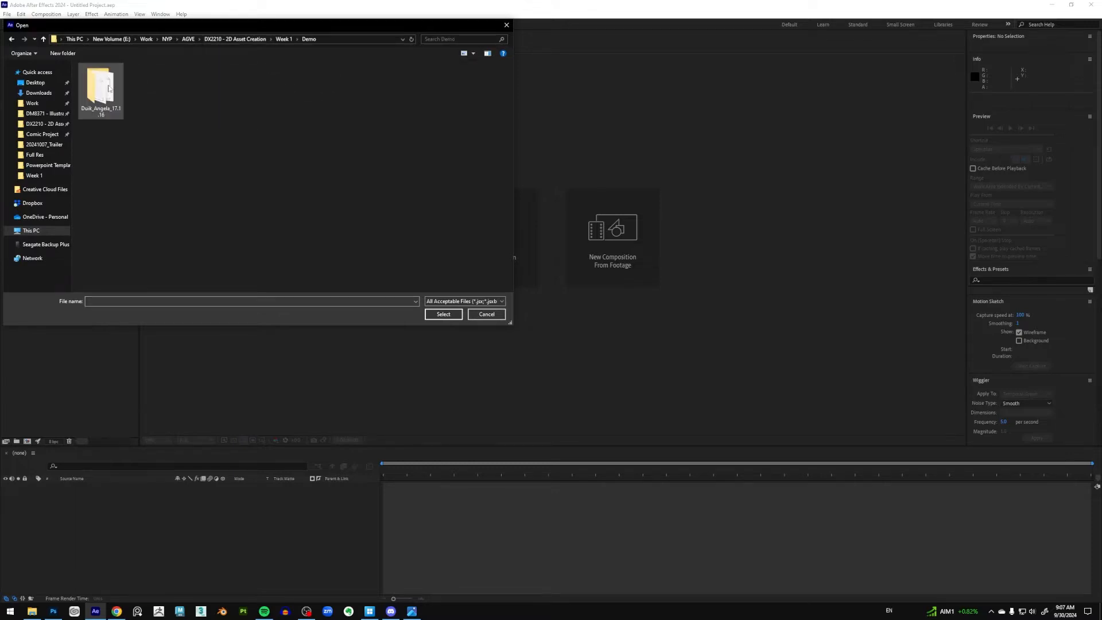
pyautogui.doubleClick(90, 114)
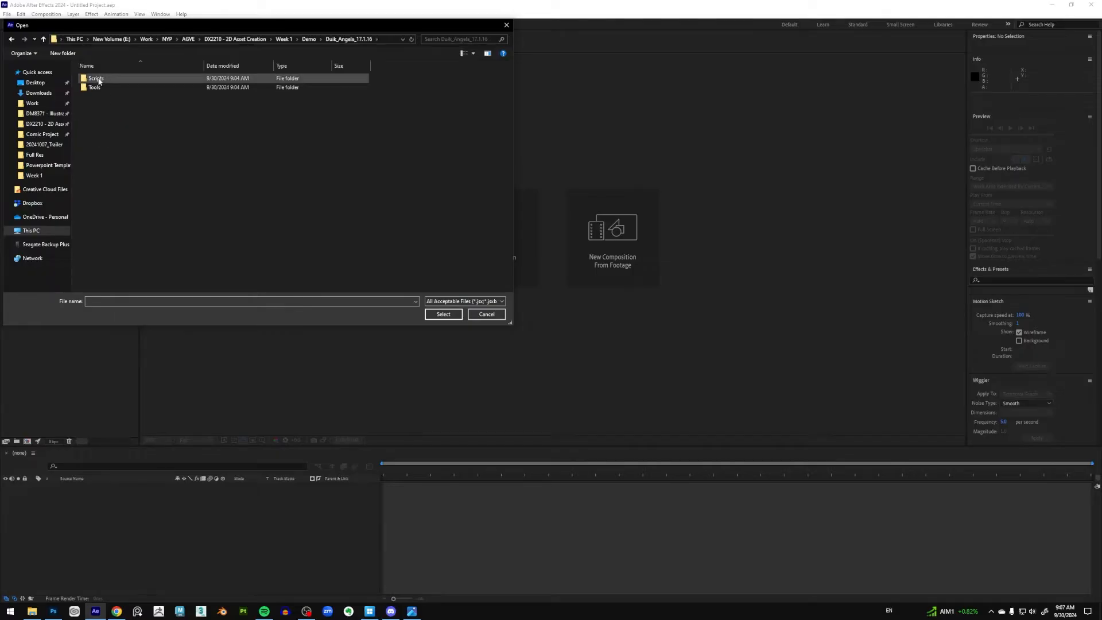
pyautogui.doubleClick(97, 80)
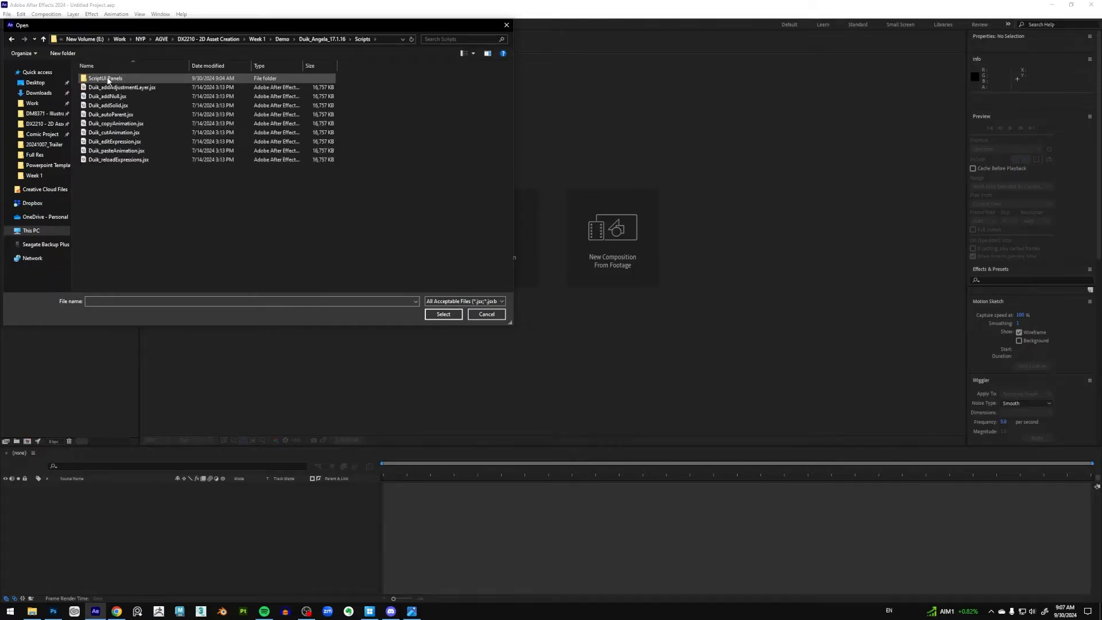
pyautogui.doubleClick(106, 79)
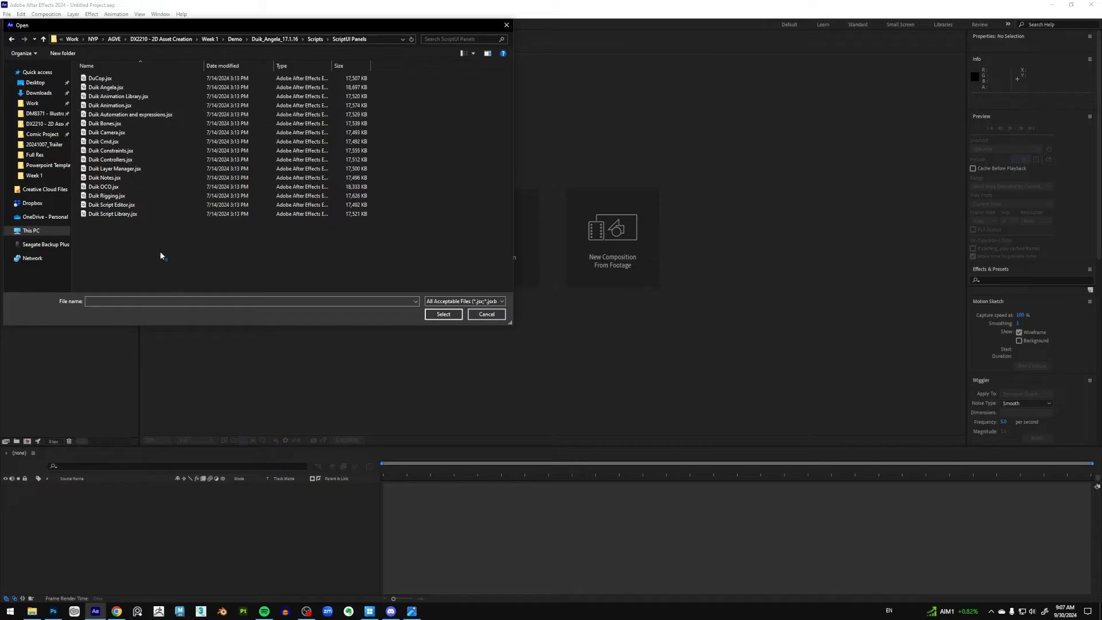
# Step: Select all the Duik .jsx files in the ScriptUI Panels folder, and close the file dialog without installing them
pyautogui.moveTo(160, 256); pyautogui.dragTo(85, 74)
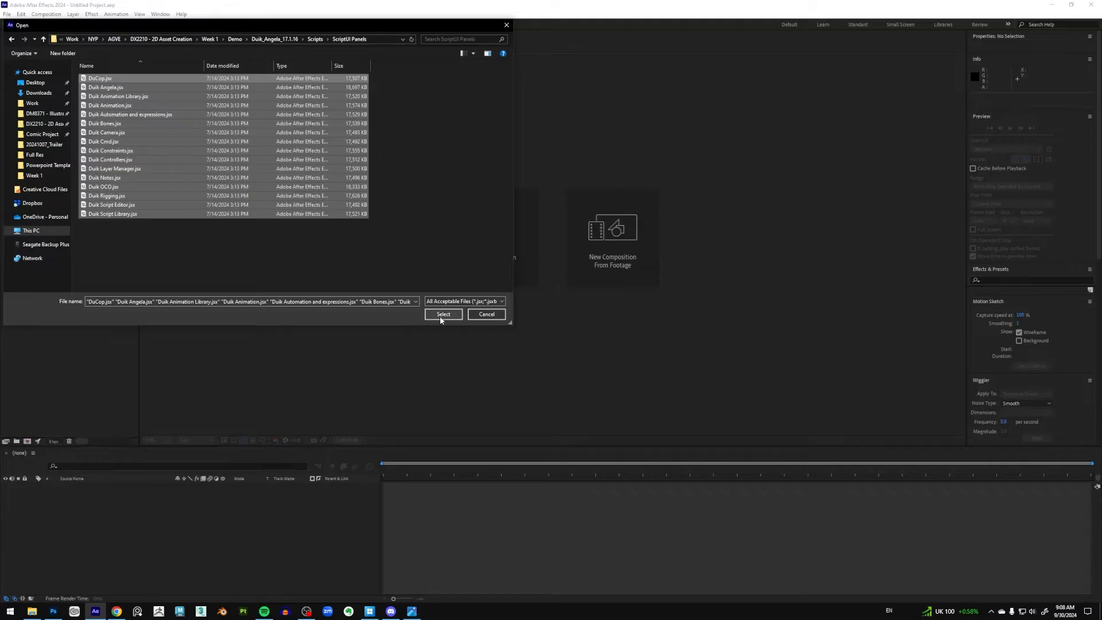
pyautogui.moveTo(140, 256); pyautogui.dragTo(92, 74)
pyautogui.click(506, 26)
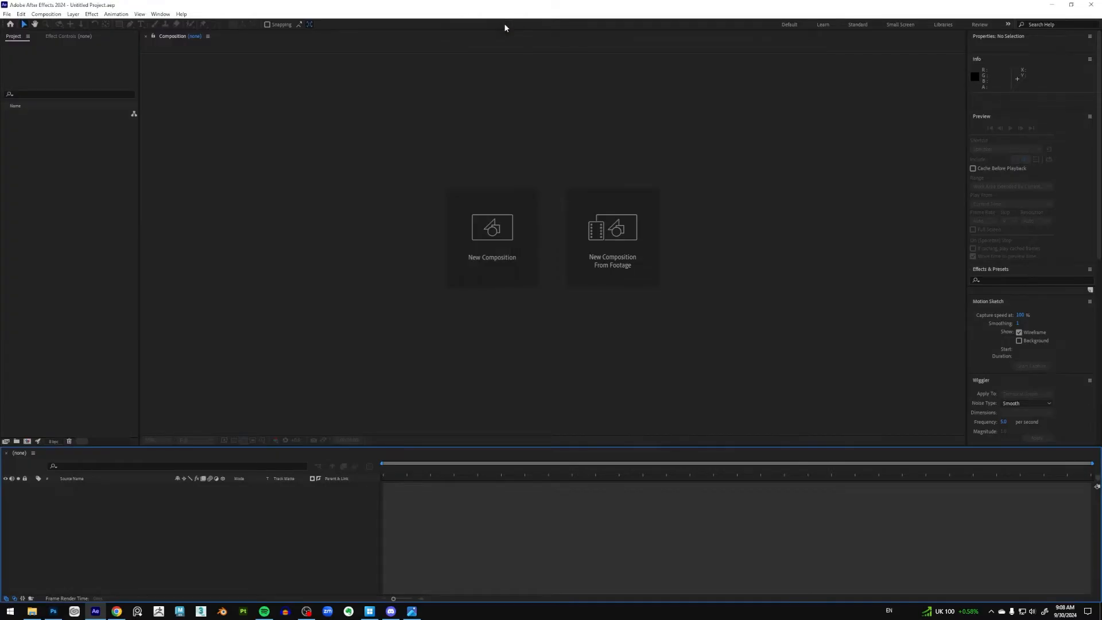
# Step: Open README.txt from the Duik_Angela_17.1.16 folder and read down through its installation instructions
pyautogui.click(33, 607)
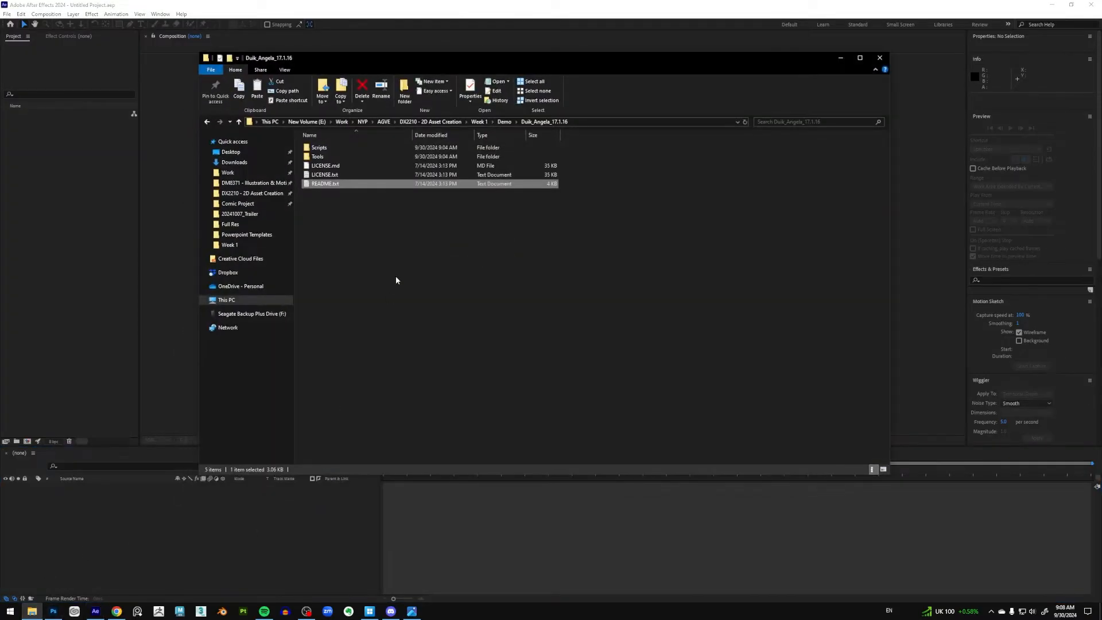
pyautogui.doubleClick(321, 183)
pyautogui.scroll(-3, 295, 240)
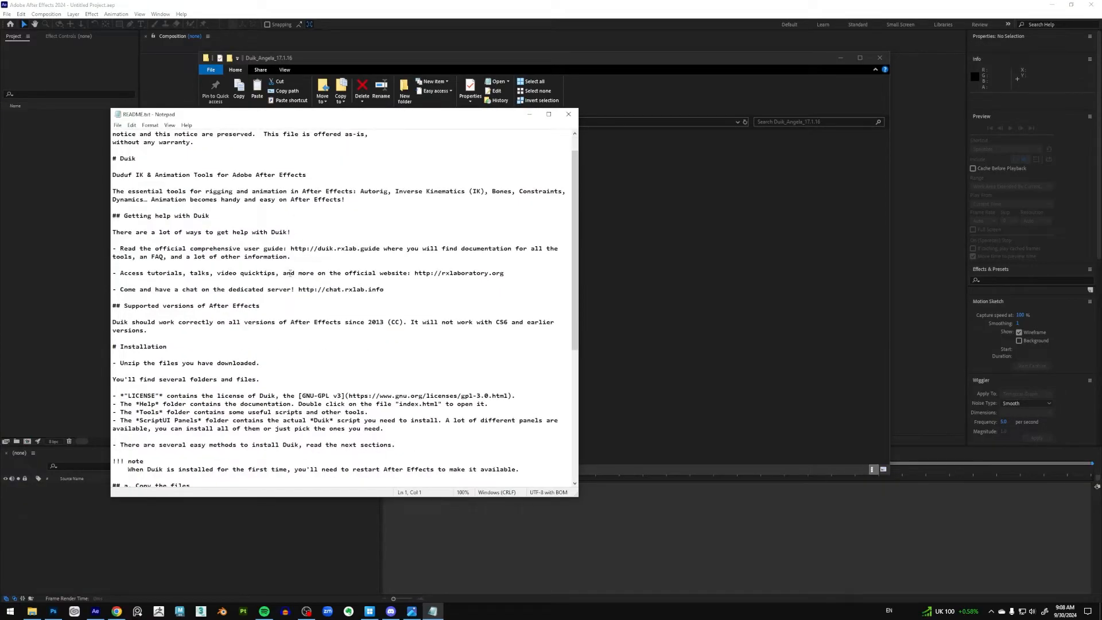
pyautogui.scroll(-1, 290, 273)
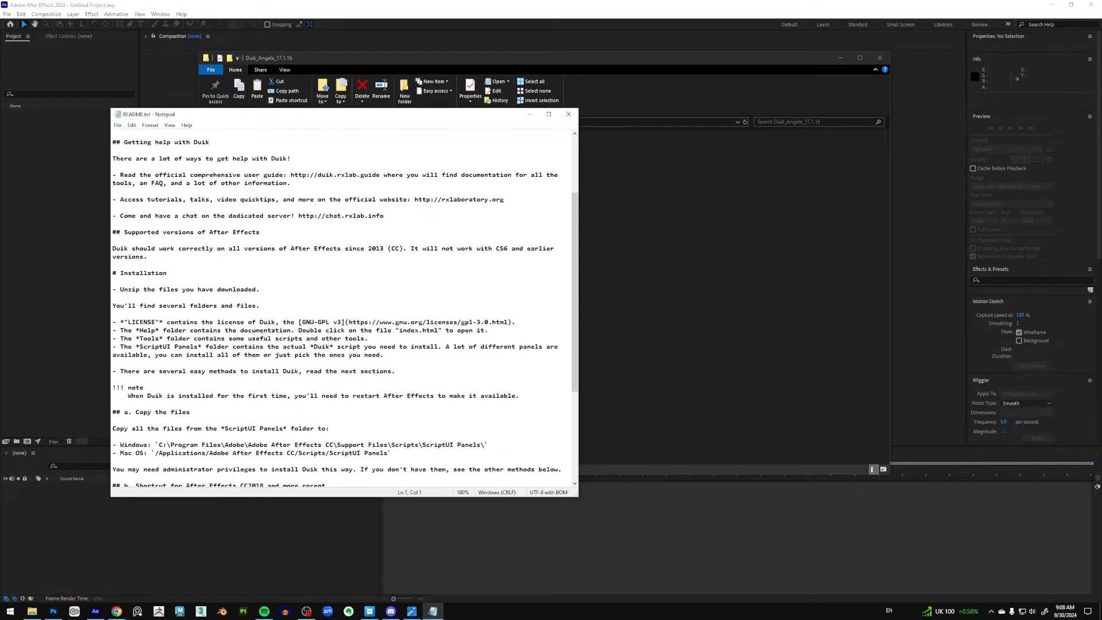
pyautogui.scroll(-2, 261, 339)
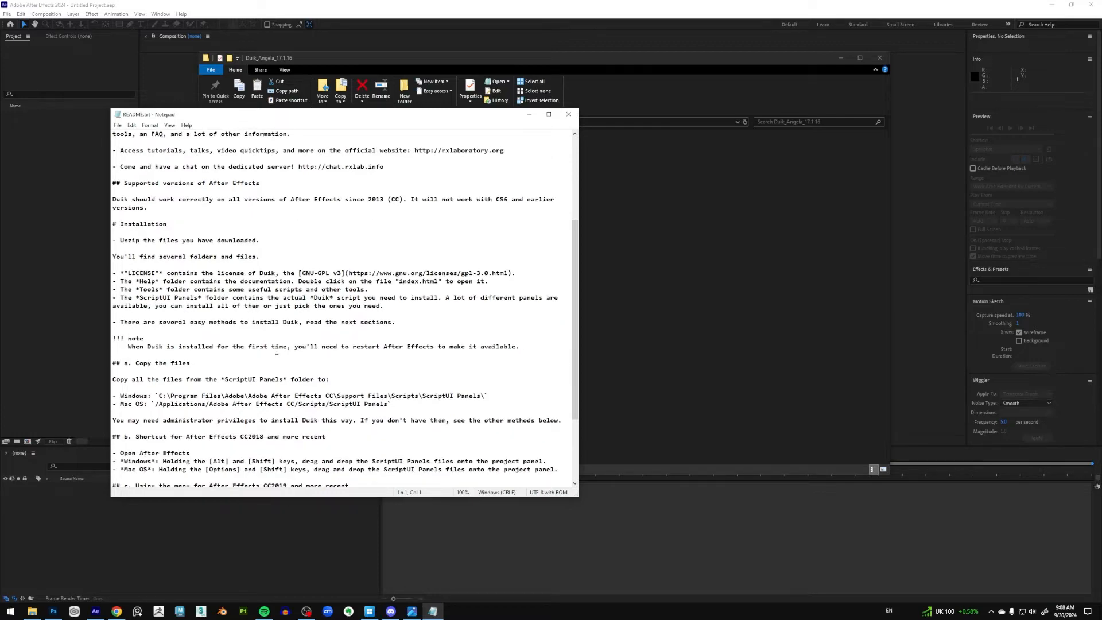
pyautogui.scroll(-2, 276, 351)
pyautogui.moveTo(152, 232); pyautogui.dragTo(289, 381)
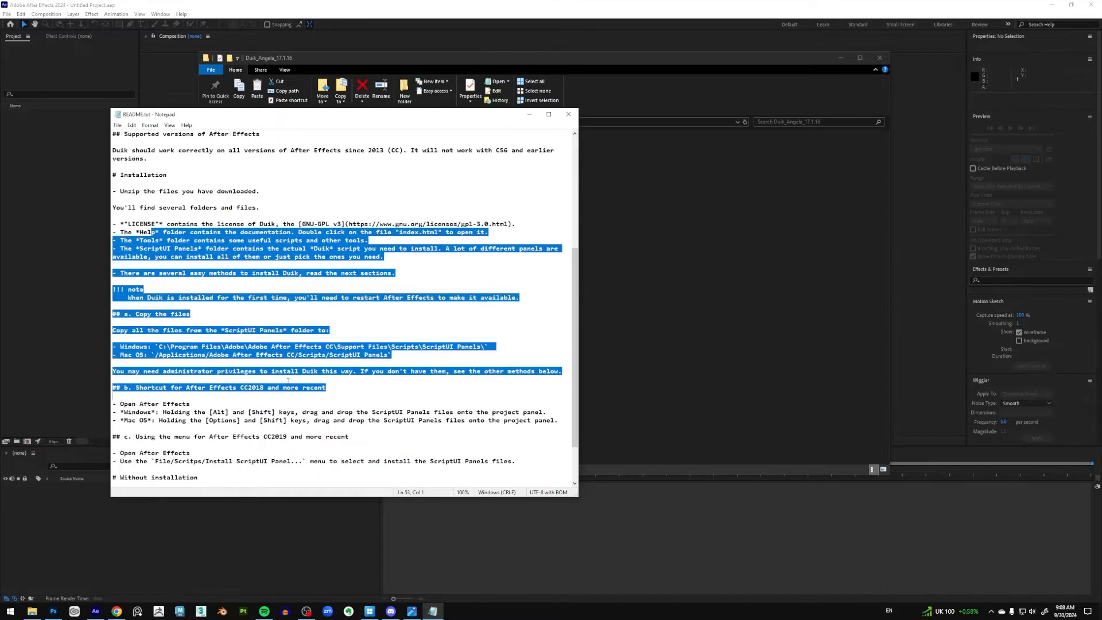
pyautogui.scroll(-3, 288, 381)
# Step: Review the readme's menu-based ScriptUI installation and no-installation methods, close the file and return to After Effects
pyautogui.click(115, 387)
pyautogui.moveTo(114, 379); pyautogui.dragTo(519, 404)
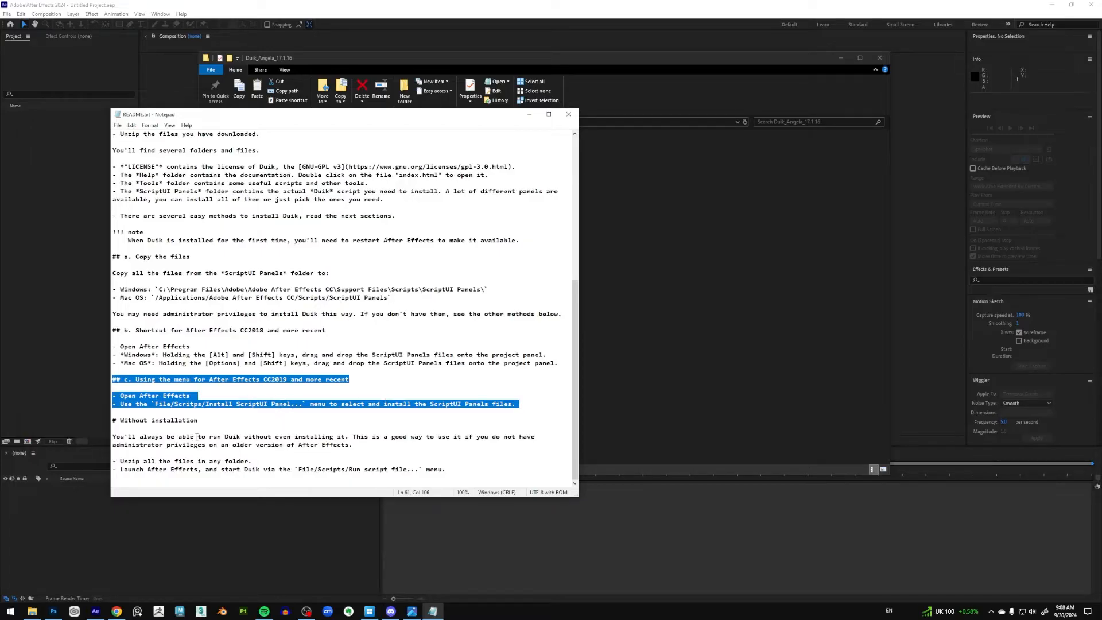
pyautogui.moveTo(198, 437); pyautogui.dragTo(112, 420)
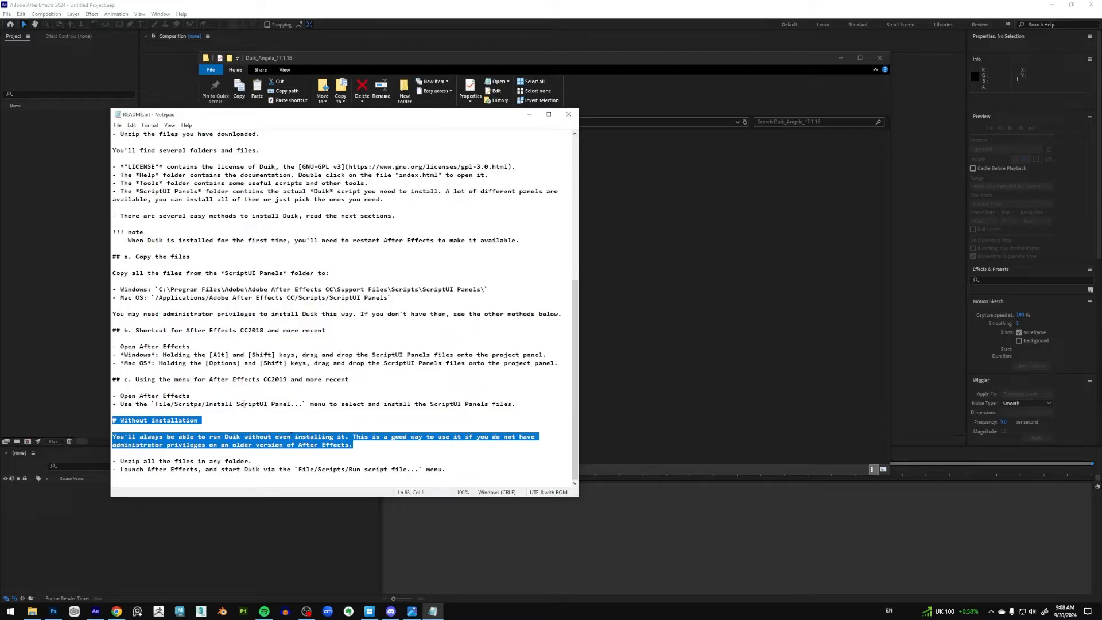
pyautogui.moveTo(209, 403); pyautogui.dragTo(378, 405)
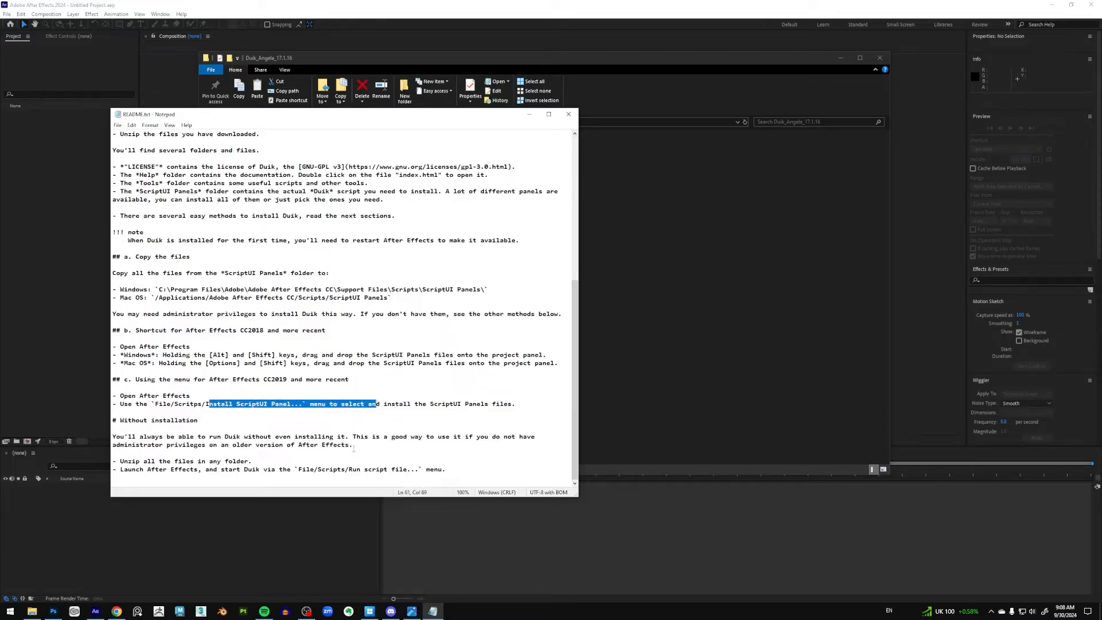
pyautogui.moveTo(353, 446); pyautogui.dragTo(112, 420)
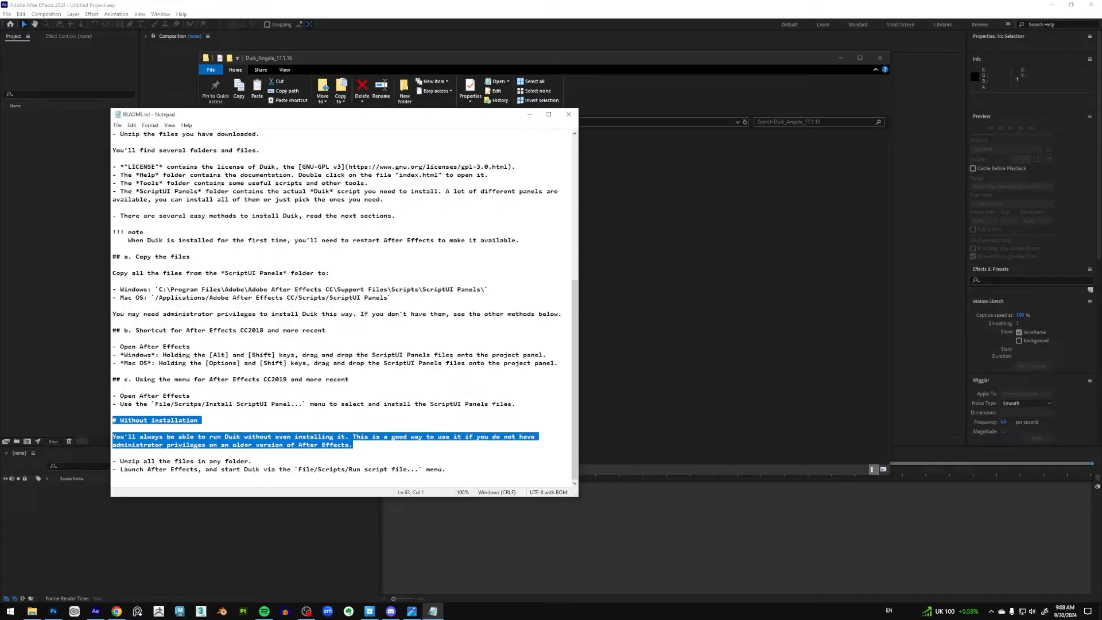
pyautogui.moveTo(136, 395); pyautogui.dragTo(531, 401)
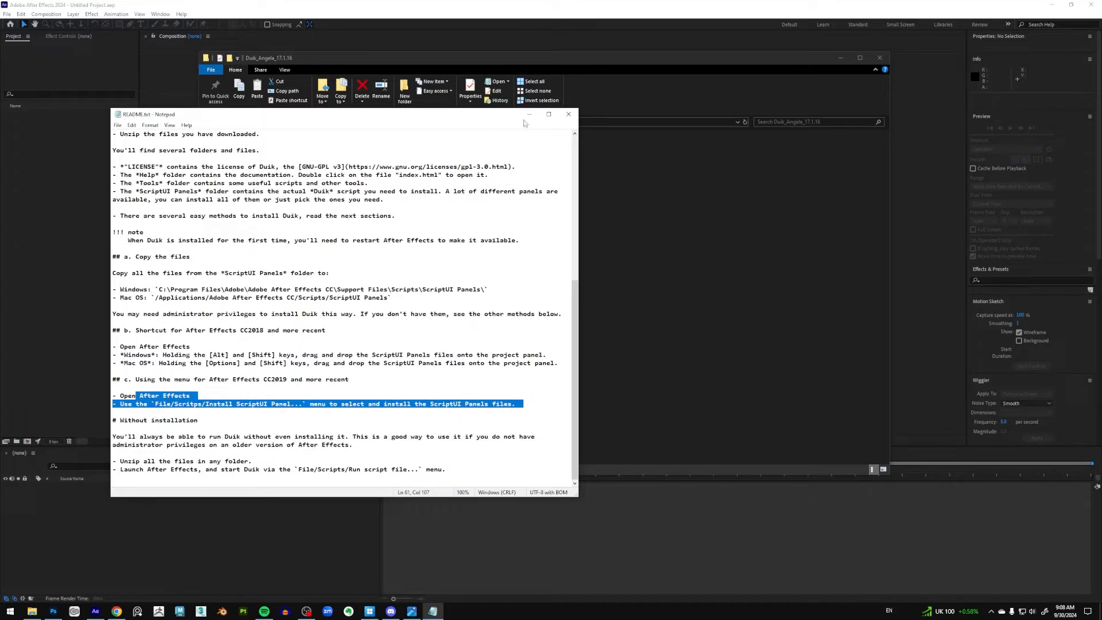
pyautogui.click(568, 114)
pyautogui.click(735, 6)
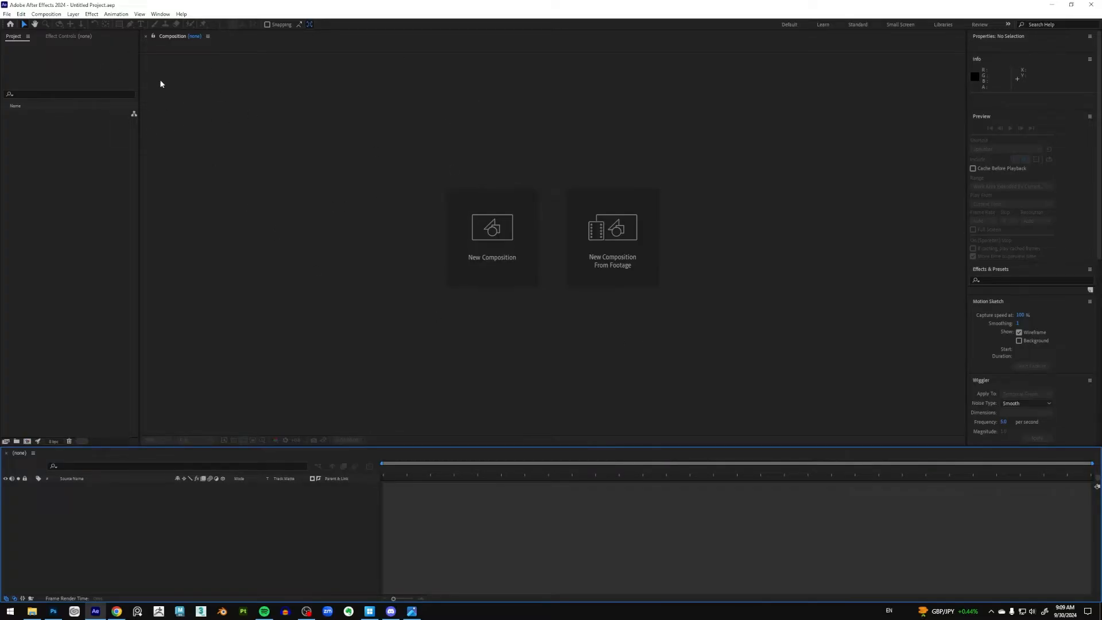
# Step: Open the Duik Angela.jsx script panel and undock it into a floating window
pyautogui.click(161, 15)
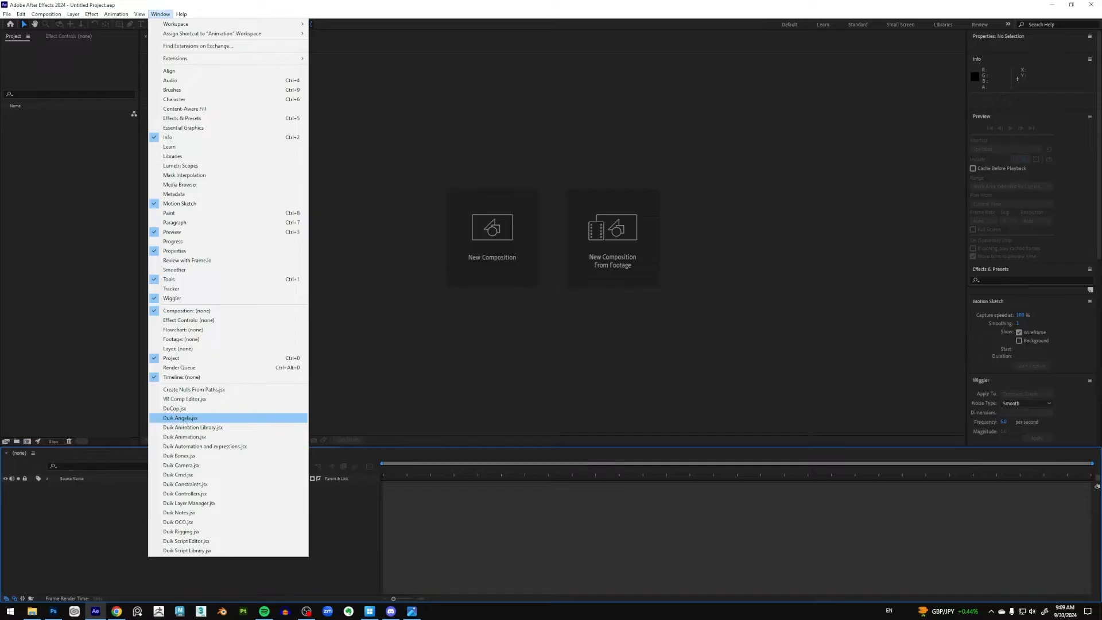
pyautogui.click(182, 420)
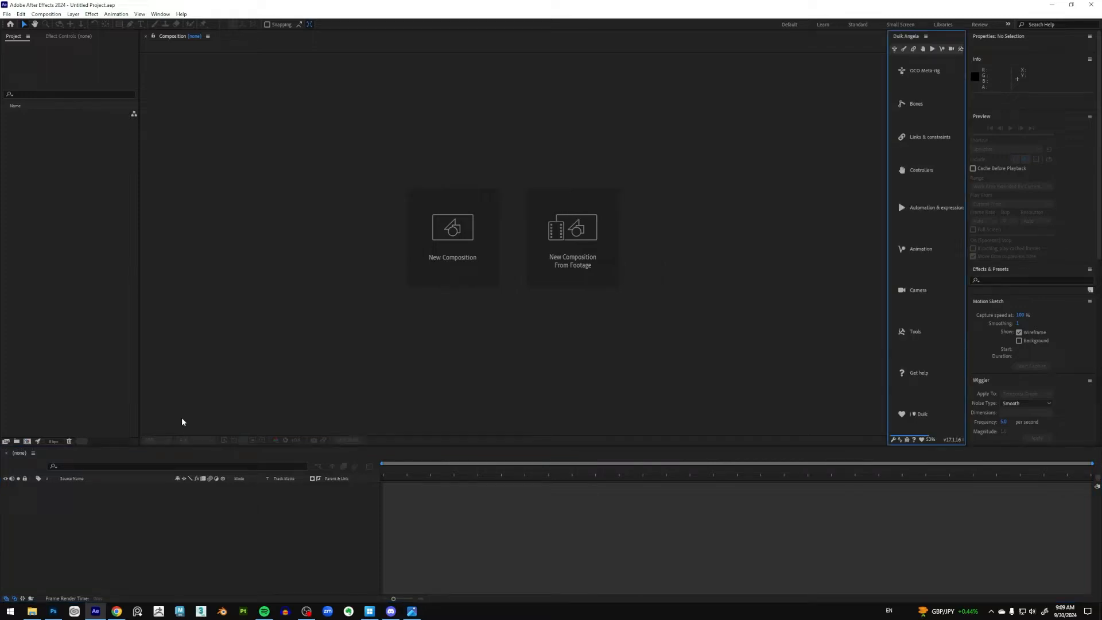
pyautogui.moveTo(905, 37); pyautogui.dragTo(81, 361)
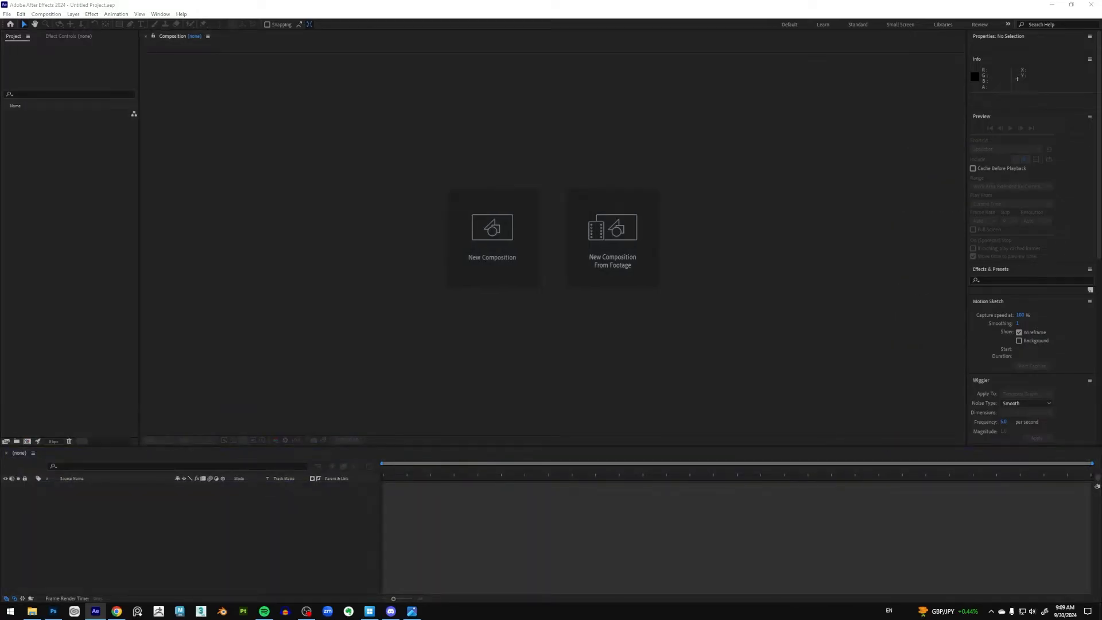
# Step: Widen and shorten the floating Duik Angela window and reposition it over the Composition area
pyautogui.moveTo(450, 121); pyautogui.dragTo(393, 103)
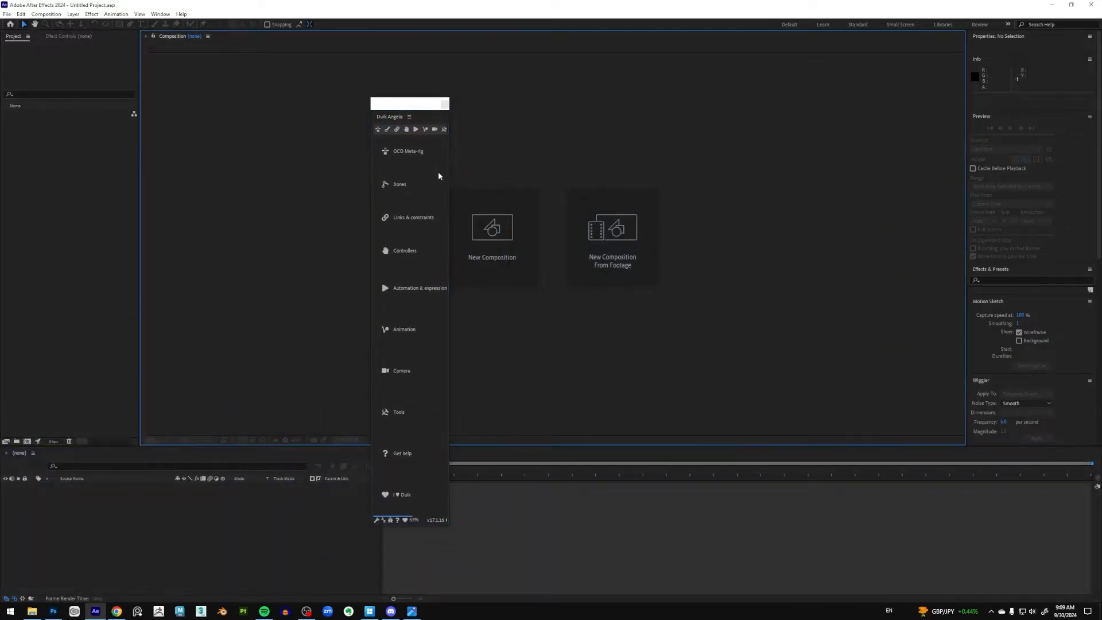
pyautogui.moveTo(449, 171); pyautogui.dragTo(673, 196)
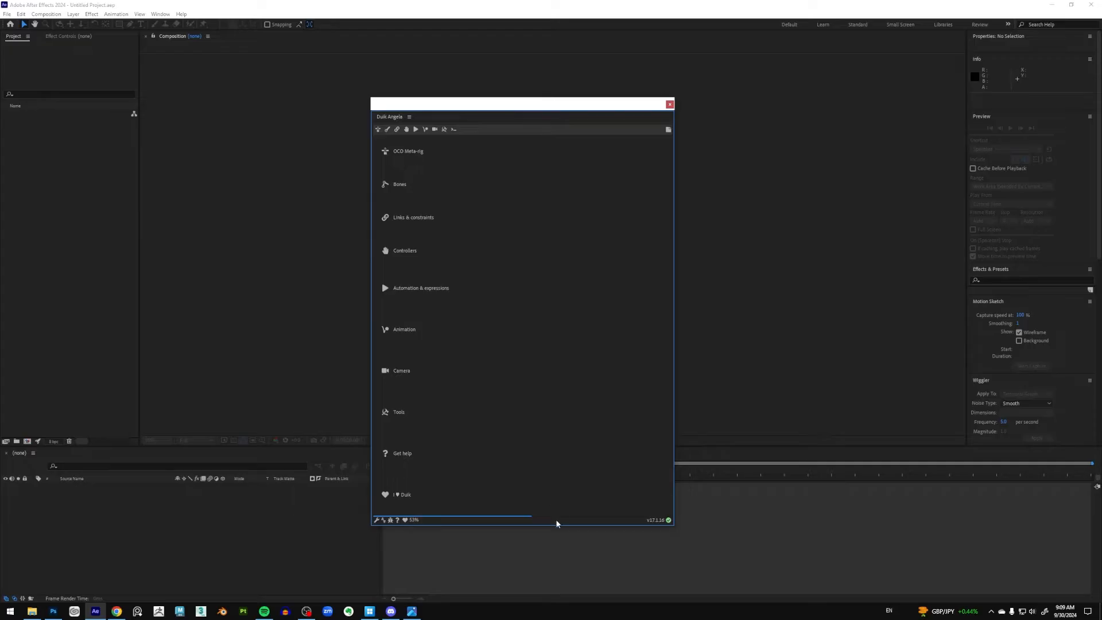
pyautogui.moveTo(557, 526); pyautogui.dragTo(563, 497)
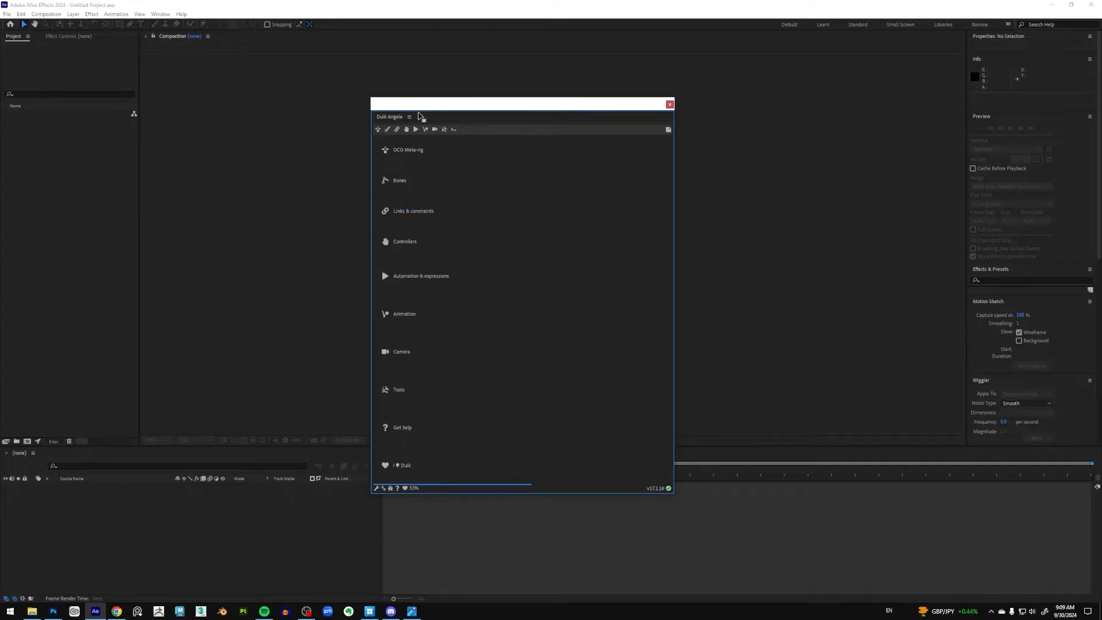
pyautogui.moveTo(423, 103); pyautogui.dragTo(334, 138)
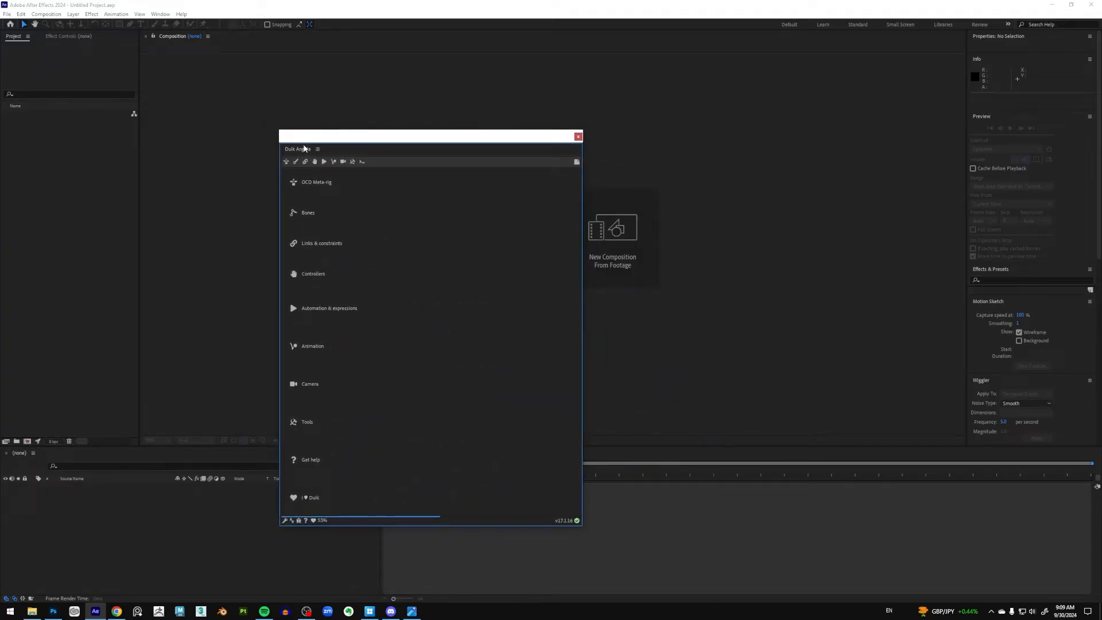
pyautogui.moveTo(313, 138)
pyautogui.mouseDown()
pyautogui.moveTo(269, 121)
pyautogui.moveTo(259, 176)
pyautogui.moveTo(371, 166)
pyautogui.moveTo(307, 127)
pyautogui.mouseUp()
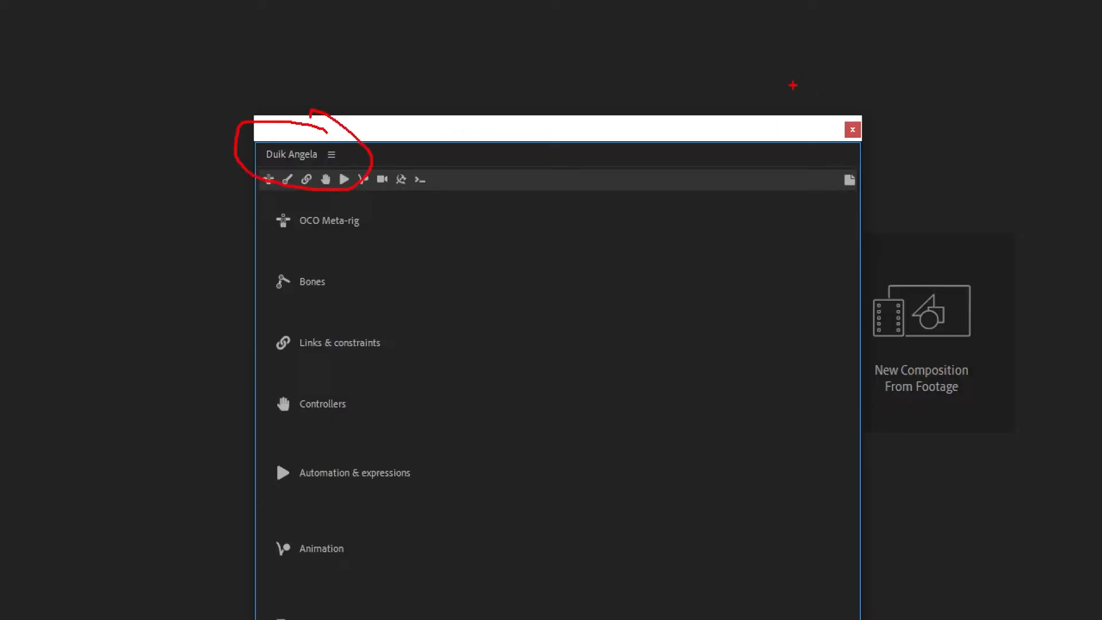
pyautogui.moveTo(793, 85); pyautogui.dragTo(741, 140)
pyautogui.moveTo(738, 104); pyautogui.dragTo(779, 136)
pyautogui.moveTo(686, 72)
pyautogui.mouseDown()
pyautogui.moveTo(696, 123)
pyautogui.moveTo(687, 138)
pyautogui.moveTo(679, 127)
pyautogui.mouseUp()
pyautogui.moveTo(110, 94); pyautogui.dragTo(201, 155)
# Step: Dock the Duik Angela panel between the Composition and Properties panels and narrow it to leave more composition space
pyautogui.moveTo(200, 130)
pyautogui.mouseDown()
pyautogui.moveTo(179, 174)
pyautogui.moveTo(354, 167)
pyautogui.moveTo(586, 201)
pyautogui.moveTo(925, 119)
pyautogui.mouseUp()
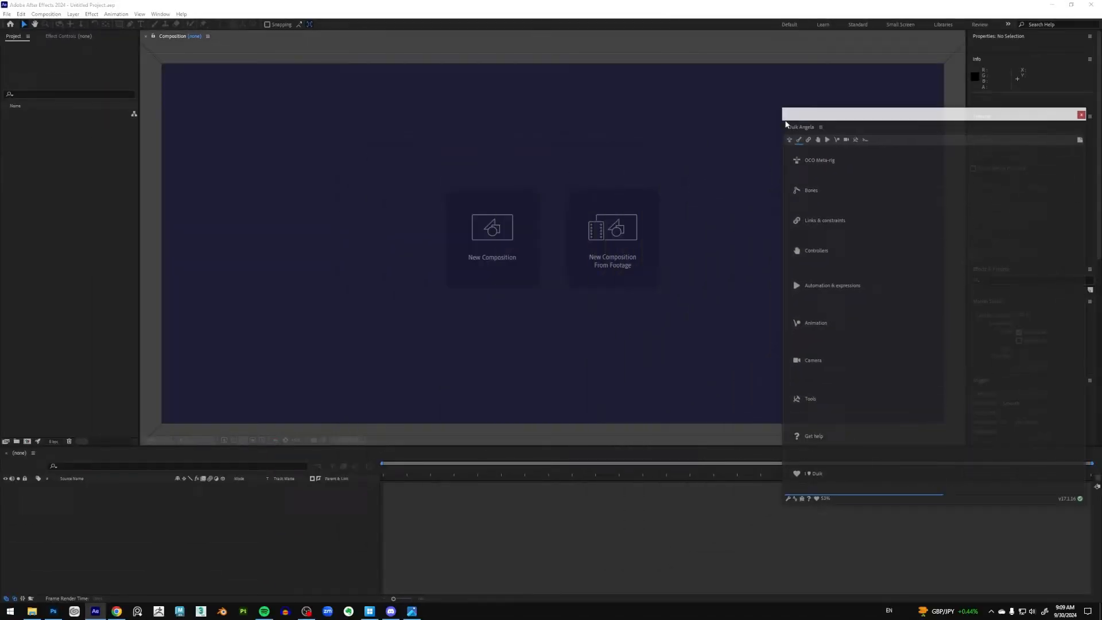
pyautogui.moveTo(785, 124); pyautogui.dragTo(951, 125)
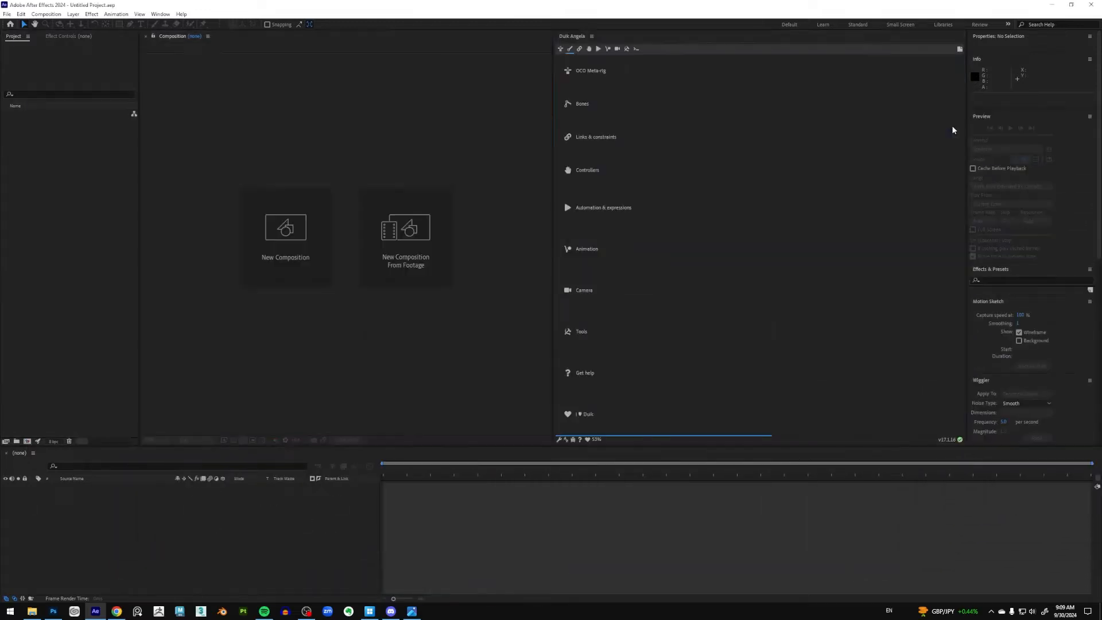
pyautogui.moveTo(552, 152); pyautogui.dragTo(778, 166)
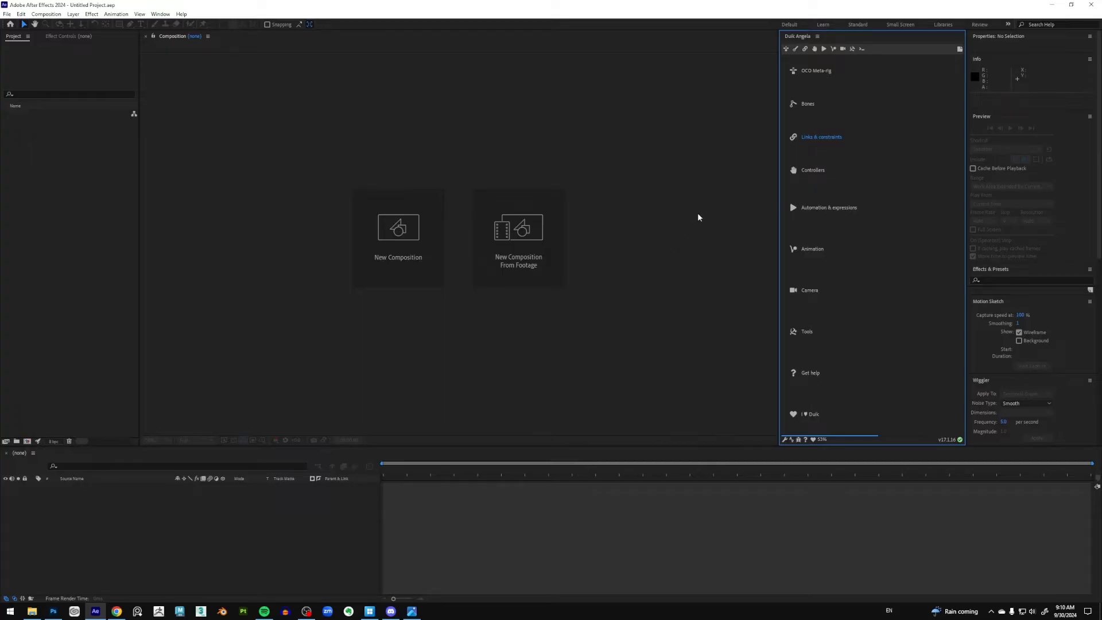
pyautogui.click(817, 37)
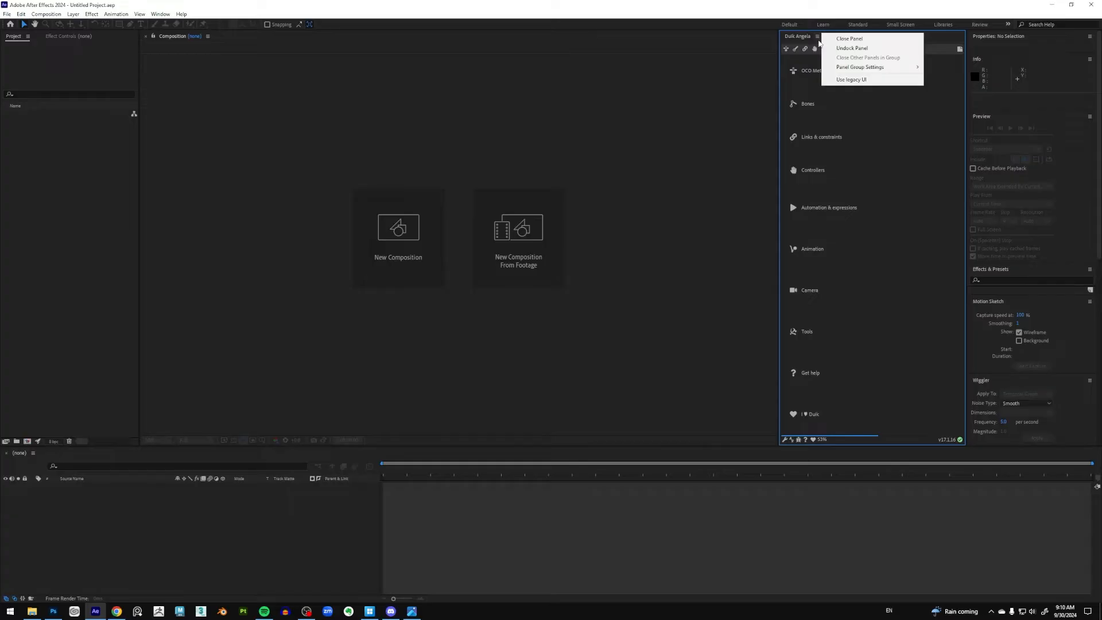
pyautogui.click(882, 14)
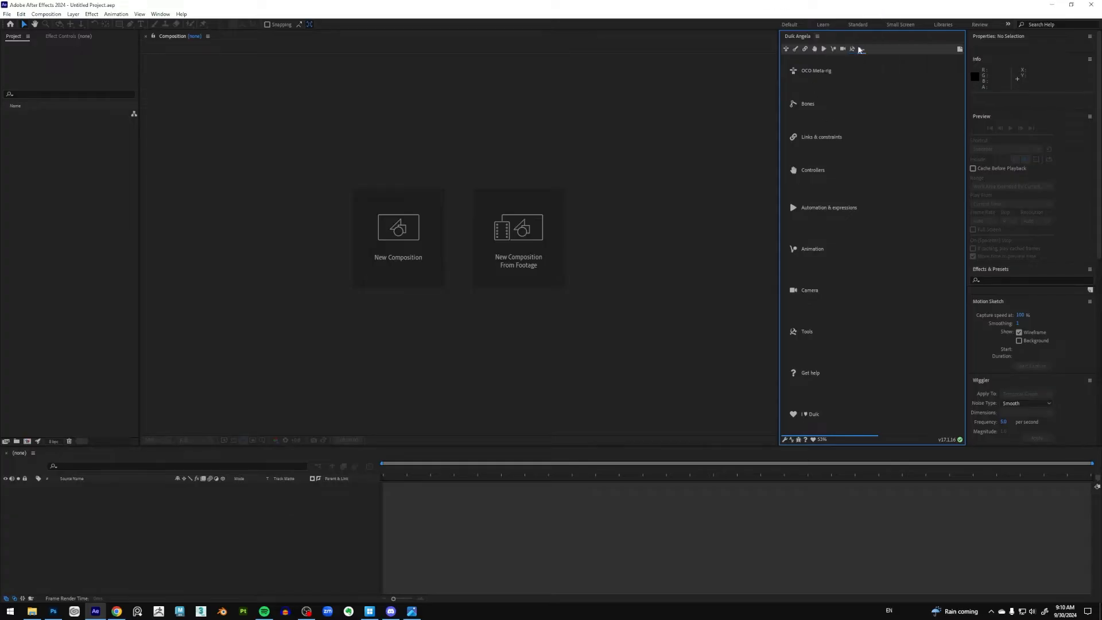
pyautogui.hotkey('ctrl', '1')
pyautogui.click(811, 52)
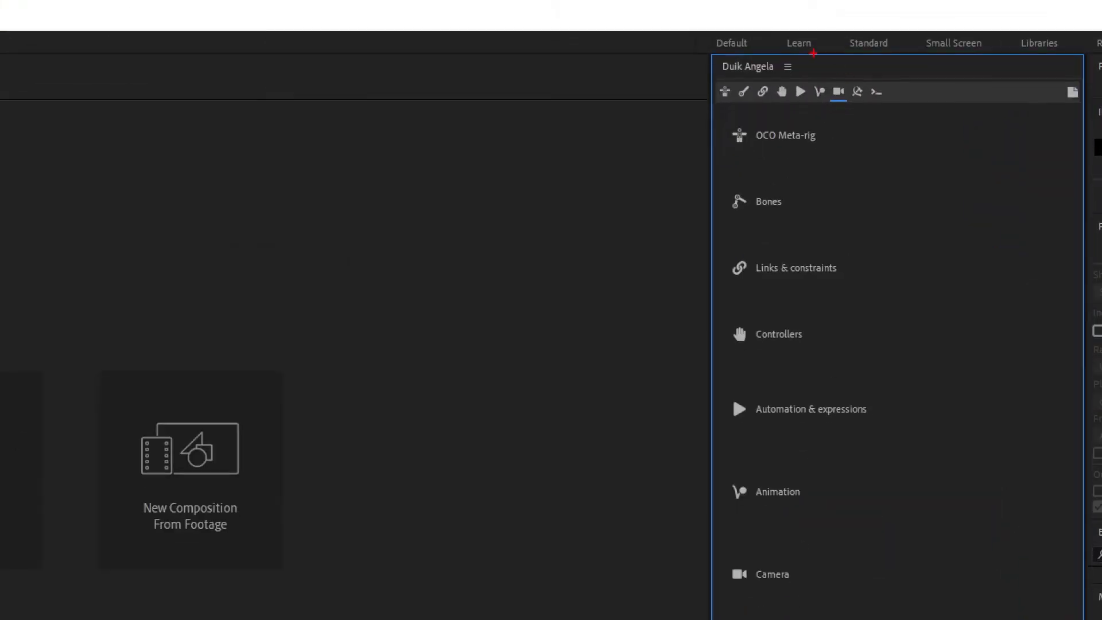
pyautogui.moveTo(806, 56)
pyautogui.mouseDown()
pyautogui.moveTo(766, 75)
pyautogui.moveTo(799, 54)
pyautogui.mouseUp()
pyautogui.press('Escape')
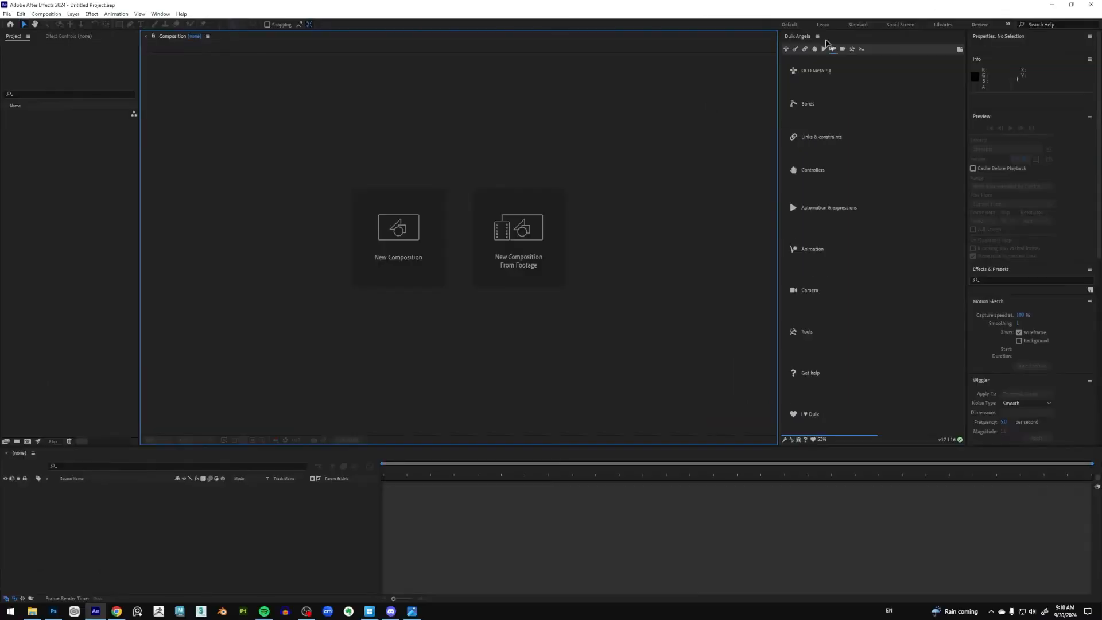
pyautogui.click(817, 36)
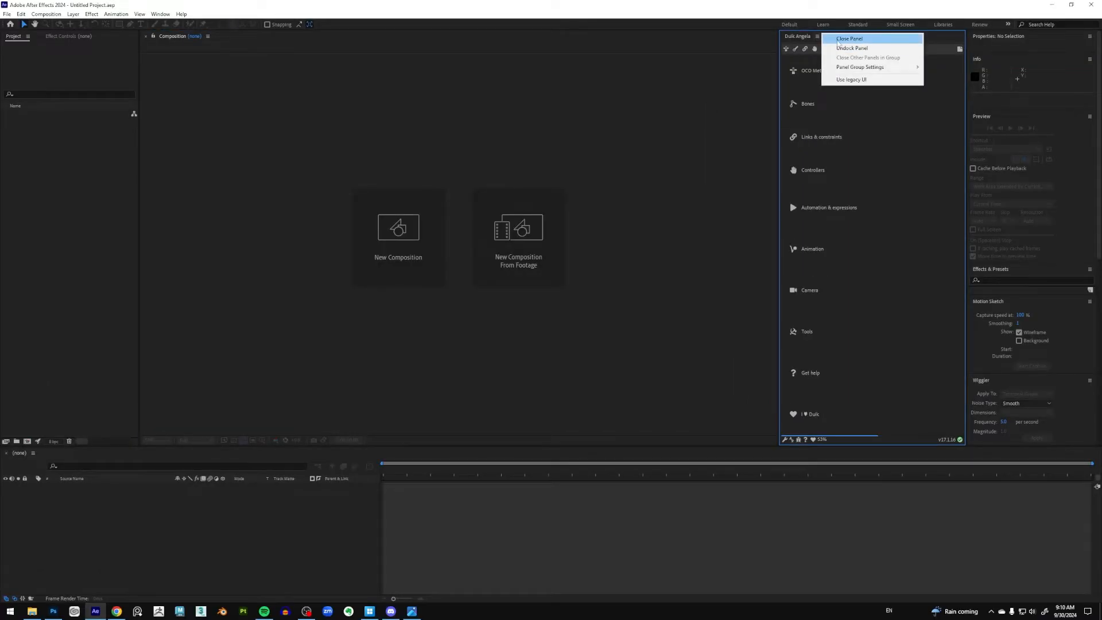
pyautogui.click(889, 12)
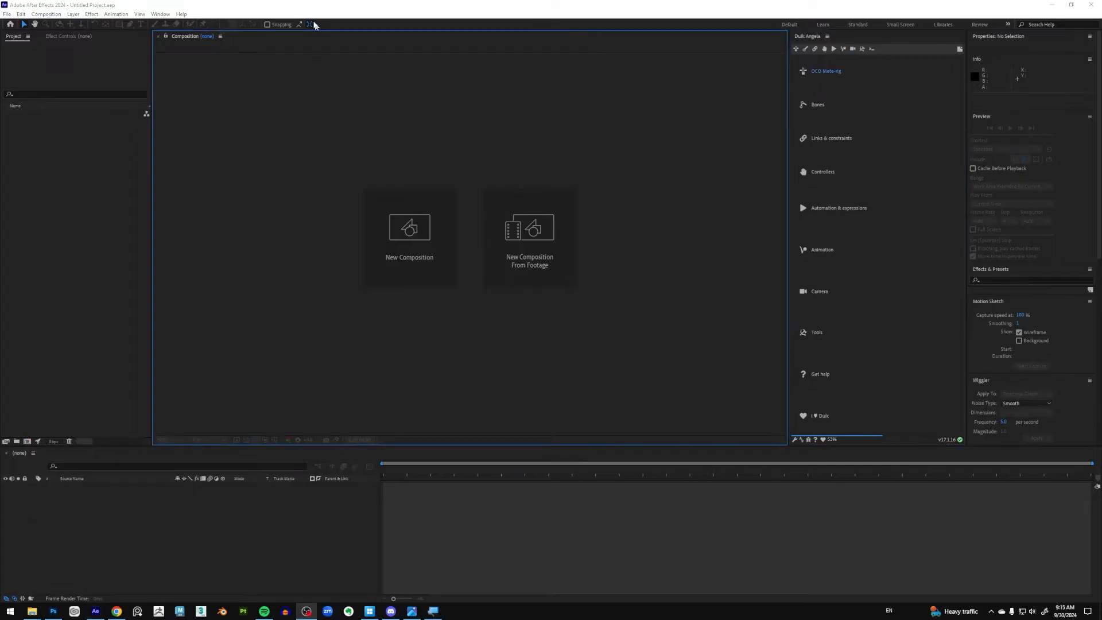
pyautogui.click(302, 7)
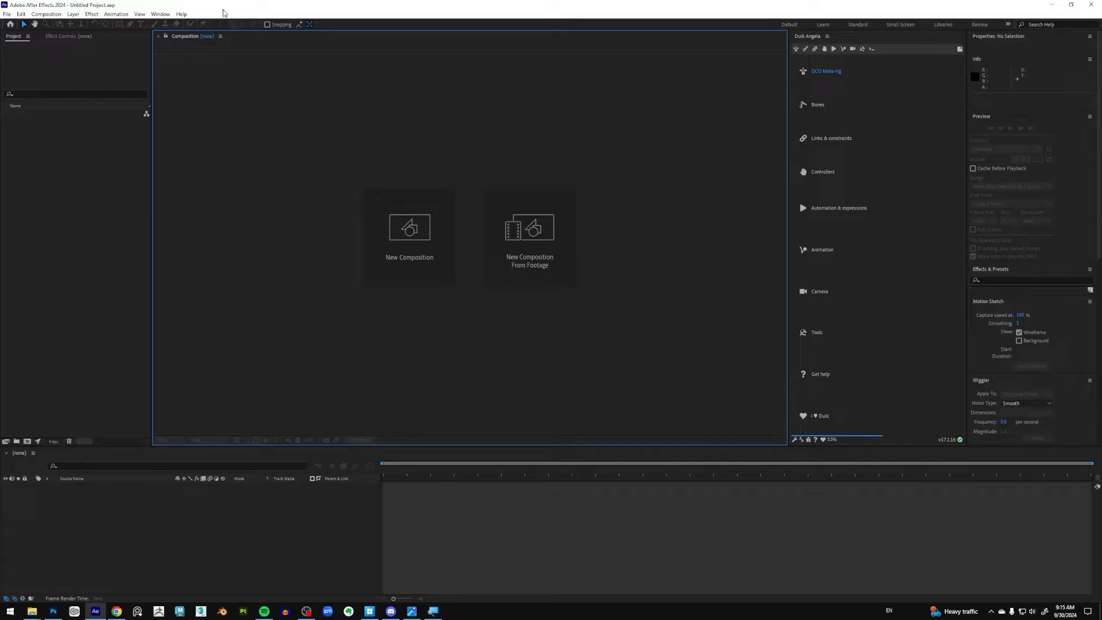
pyautogui.click(7, 14)
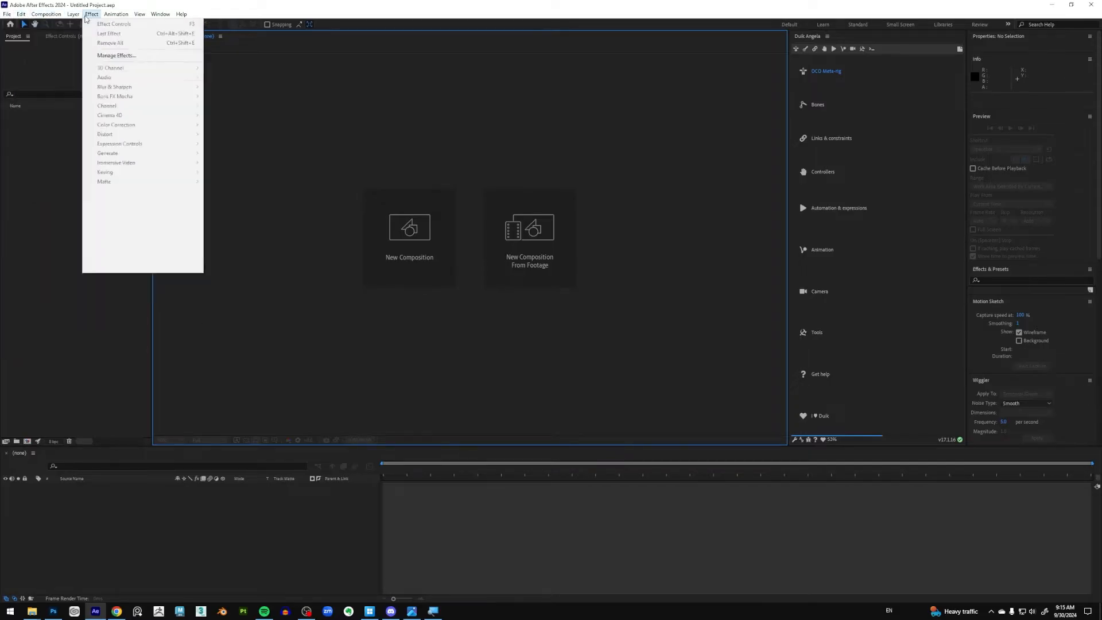
pyautogui.click(237, 12)
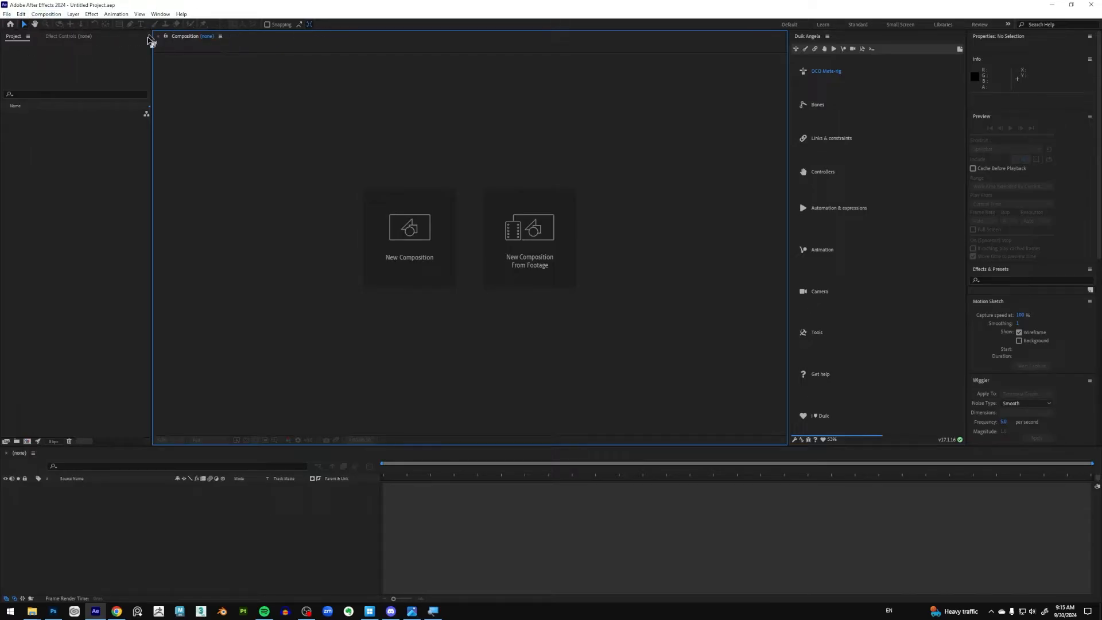
# Step: Widen the Project panel slightly against the Composition panel
pyautogui.click(100, 228)
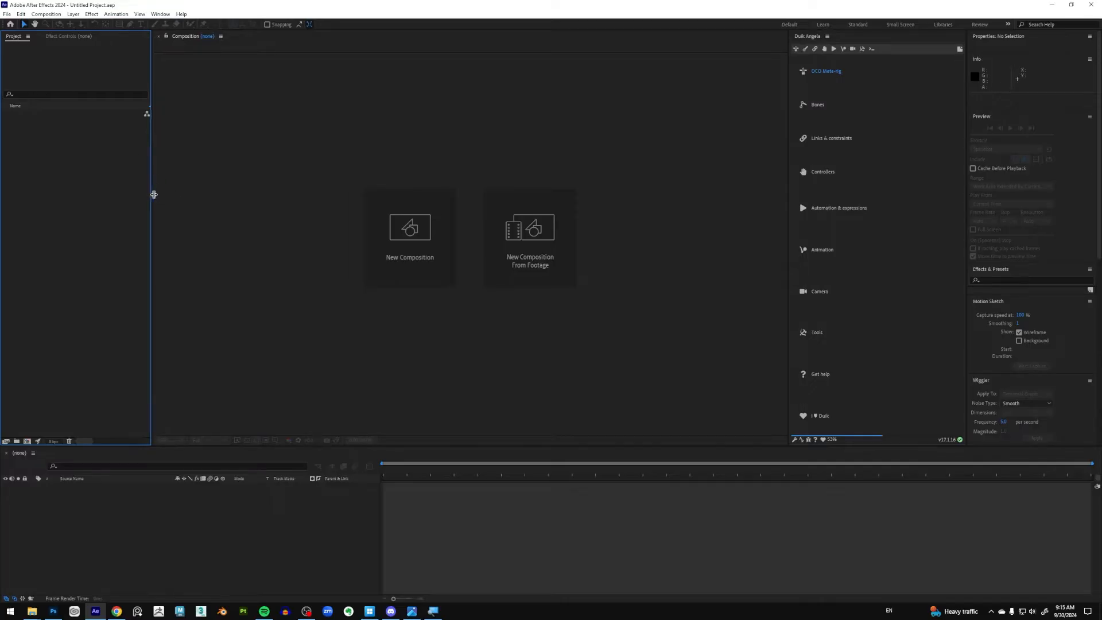
pyautogui.moveTo(151, 195); pyautogui.dragTo(157, 195)
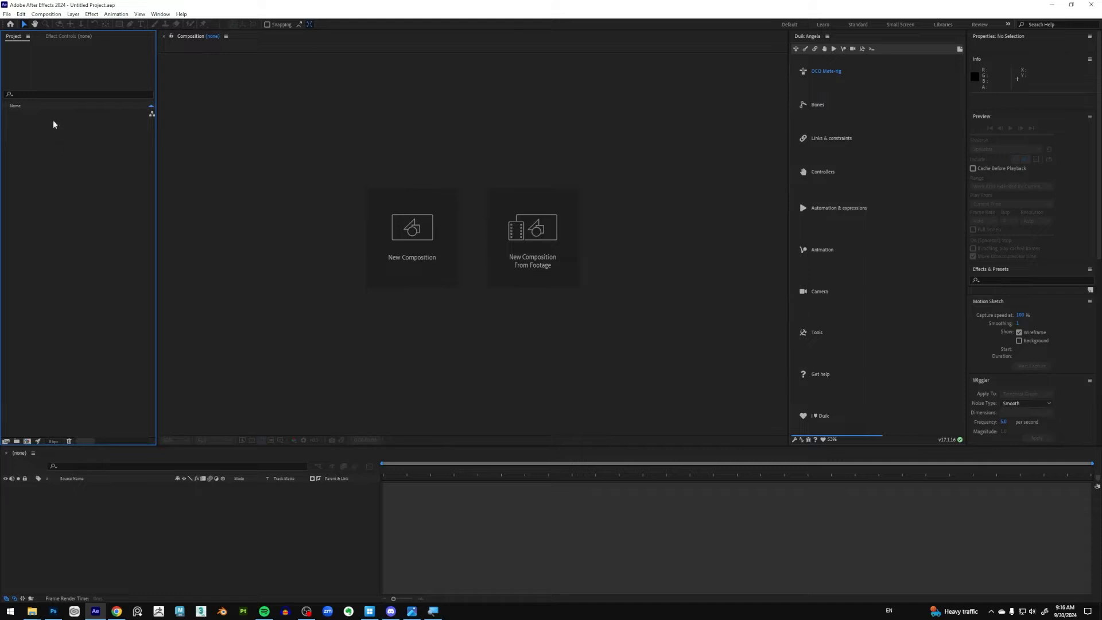
pyautogui.click(548, 91)
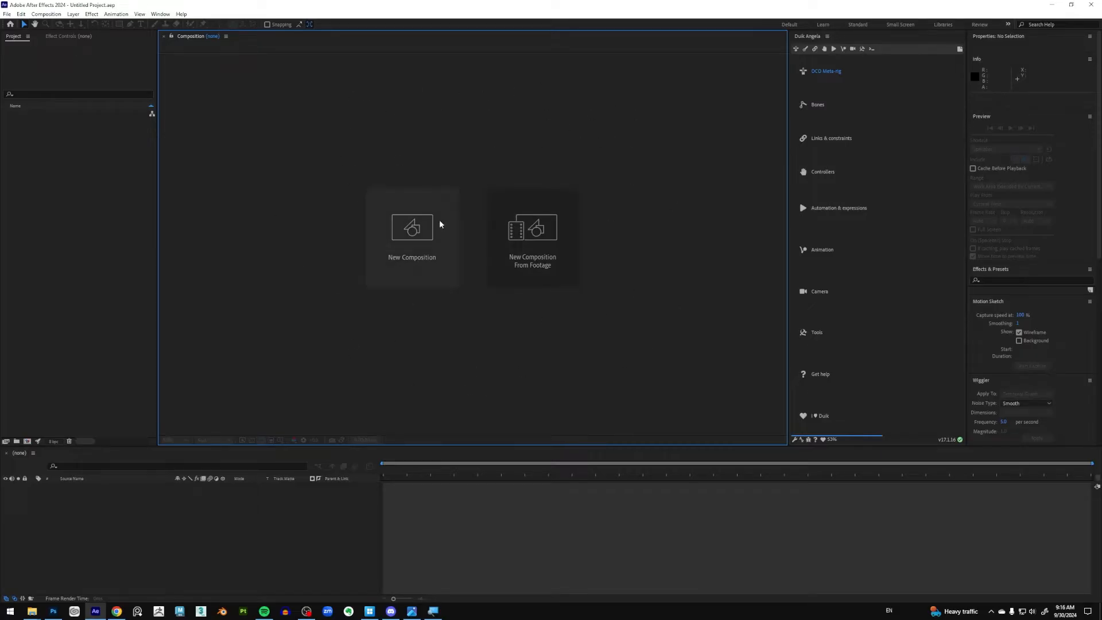
pyautogui.click(292, 538)
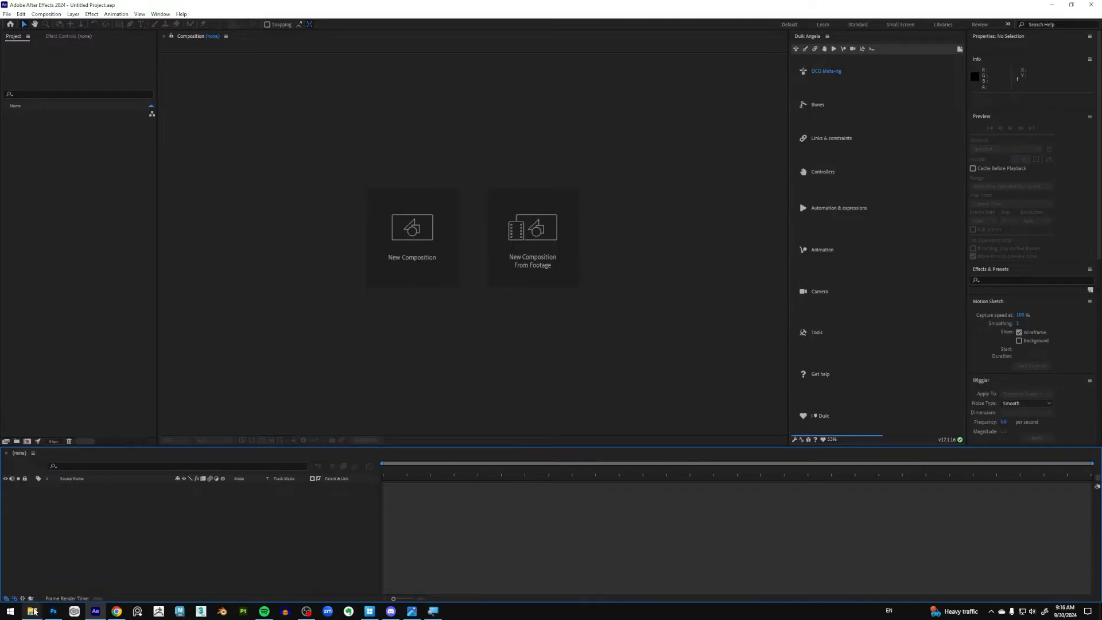
# Step: Select GrumpyGuardian.psd in the Demo folder in File Explorer, and switch to Photoshop to inspect the artwork
pyautogui.moveTo(32, 609)
pyautogui.click(55, 577)
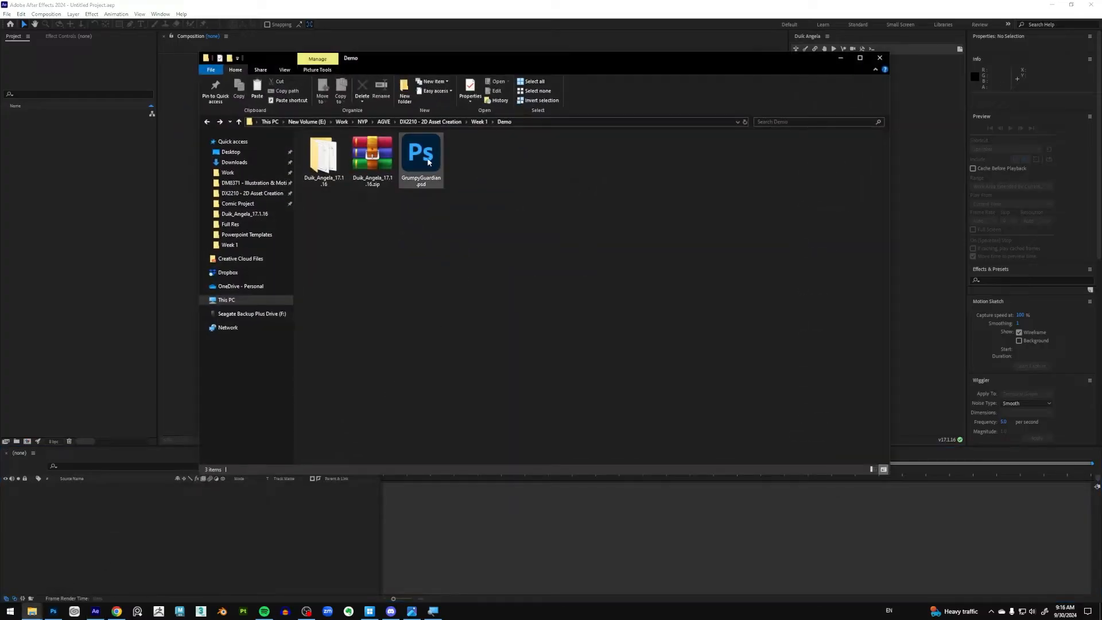
pyautogui.click(437, 182)
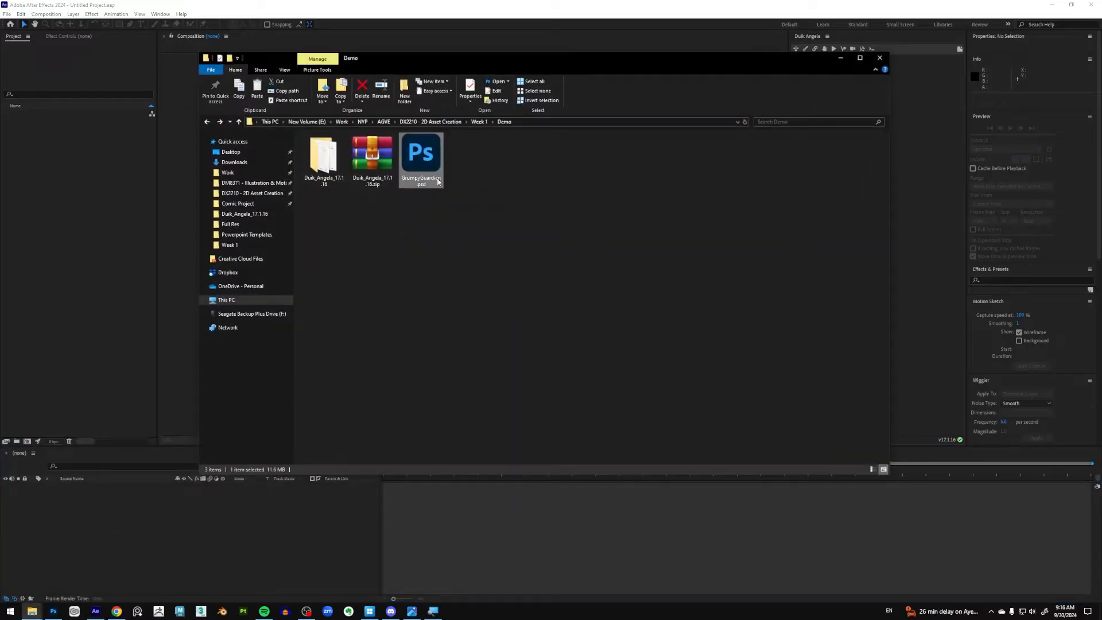
pyautogui.click(55, 616)
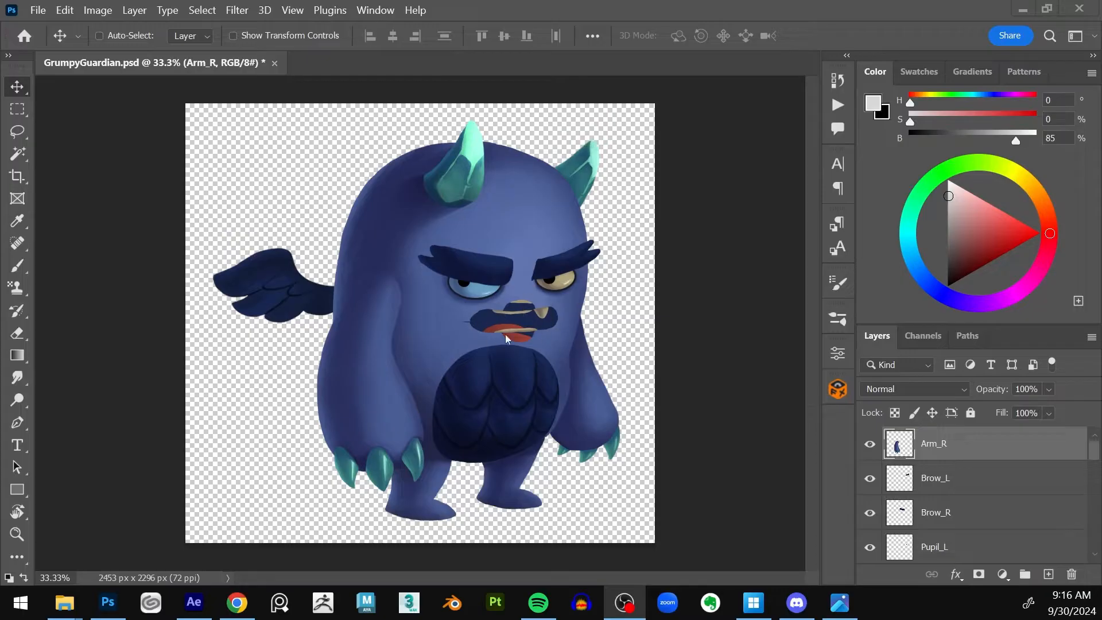
# Step: Hide all nine layers in the Mouth Shapes group, from 1. A E through 9. F V
pyautogui.scroll(-5, 999, 477)
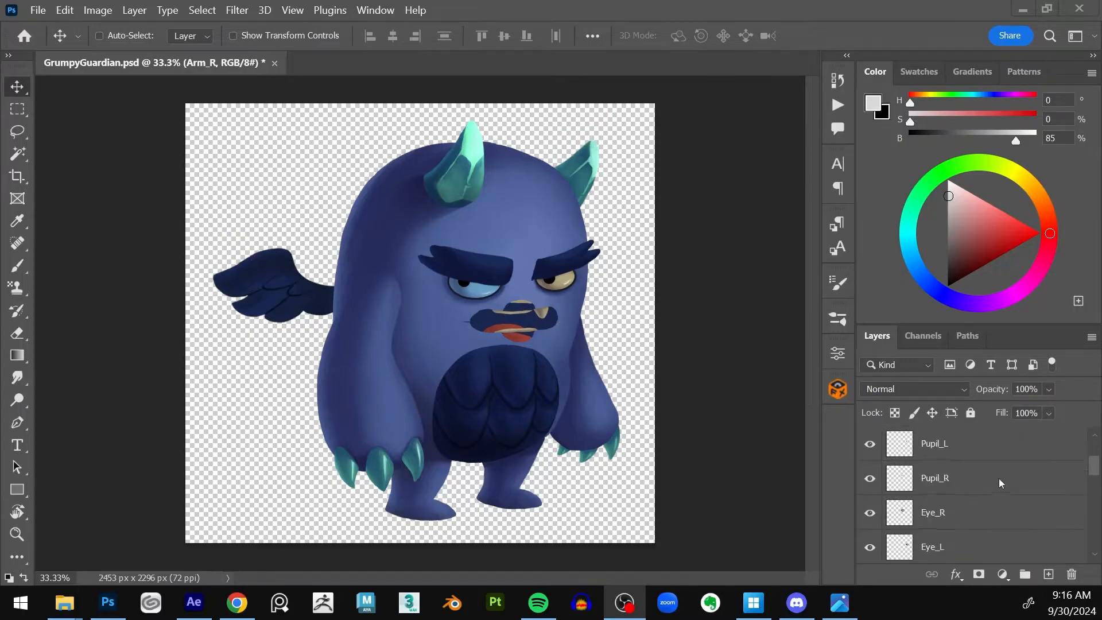
pyautogui.click(974, 466)
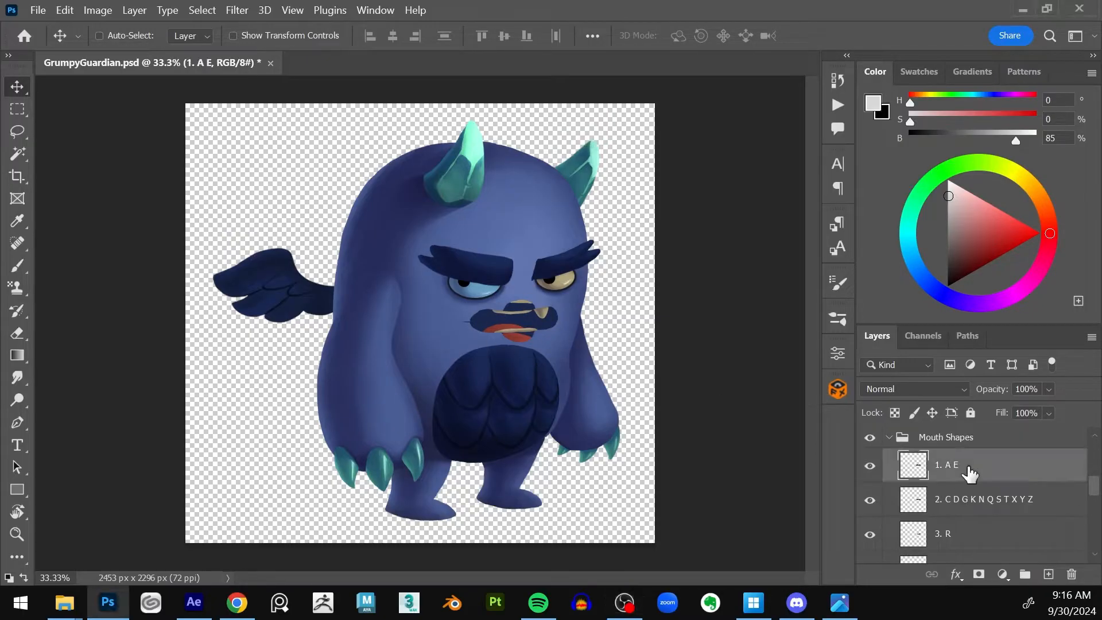
pyautogui.click(872, 476)
pyautogui.click(870, 500)
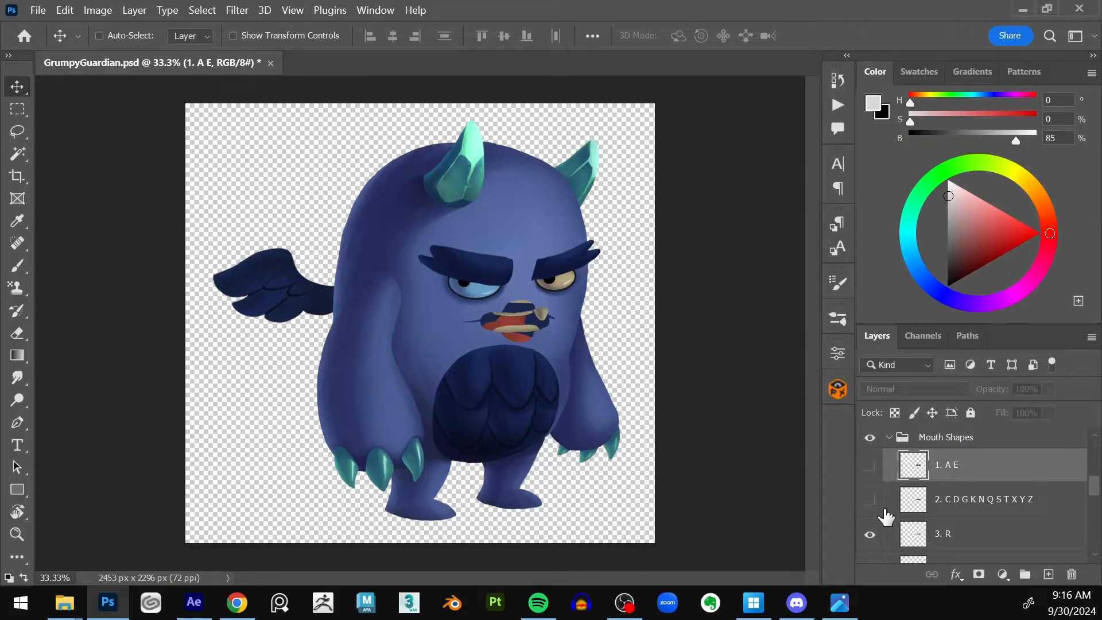
pyautogui.click(870, 534)
pyautogui.scroll(-2, 871, 525)
pyautogui.click(870, 499)
pyautogui.click(870, 534)
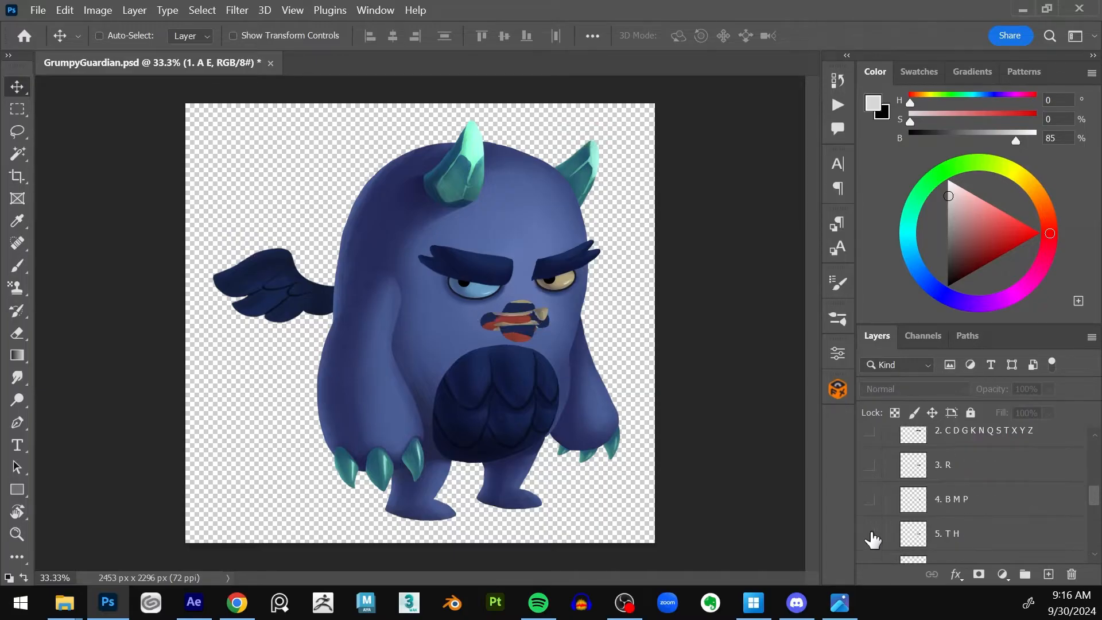
pyautogui.scroll(-3, 995, 503)
pyautogui.click(870, 464)
pyautogui.click(870, 499)
pyautogui.click(870, 534)
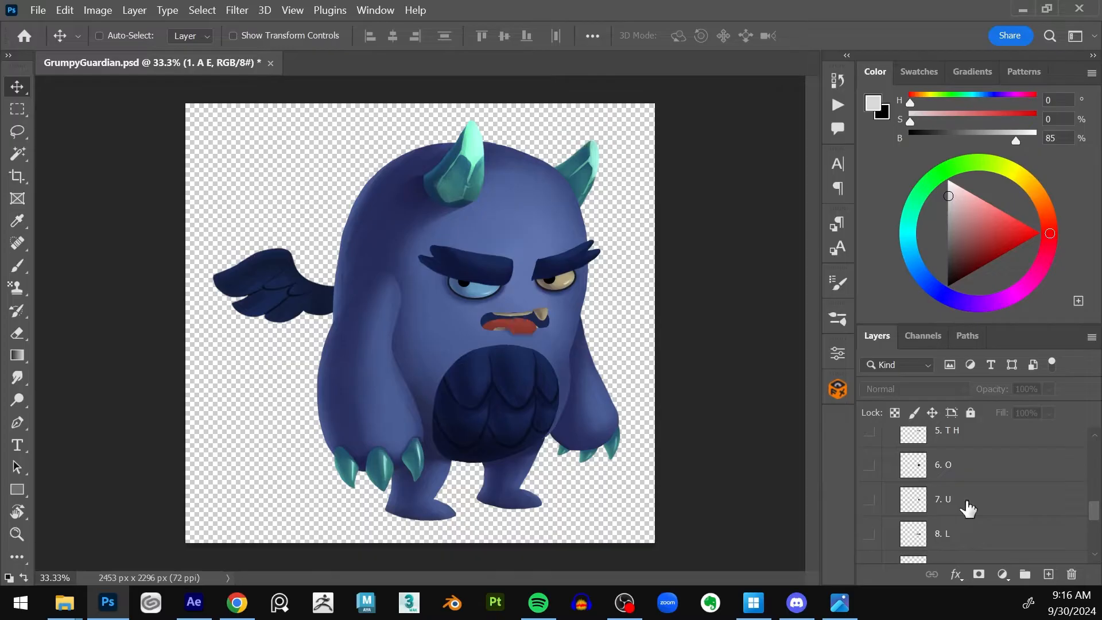
pyautogui.scroll(-1, 1004, 496)
pyautogui.click(870, 533)
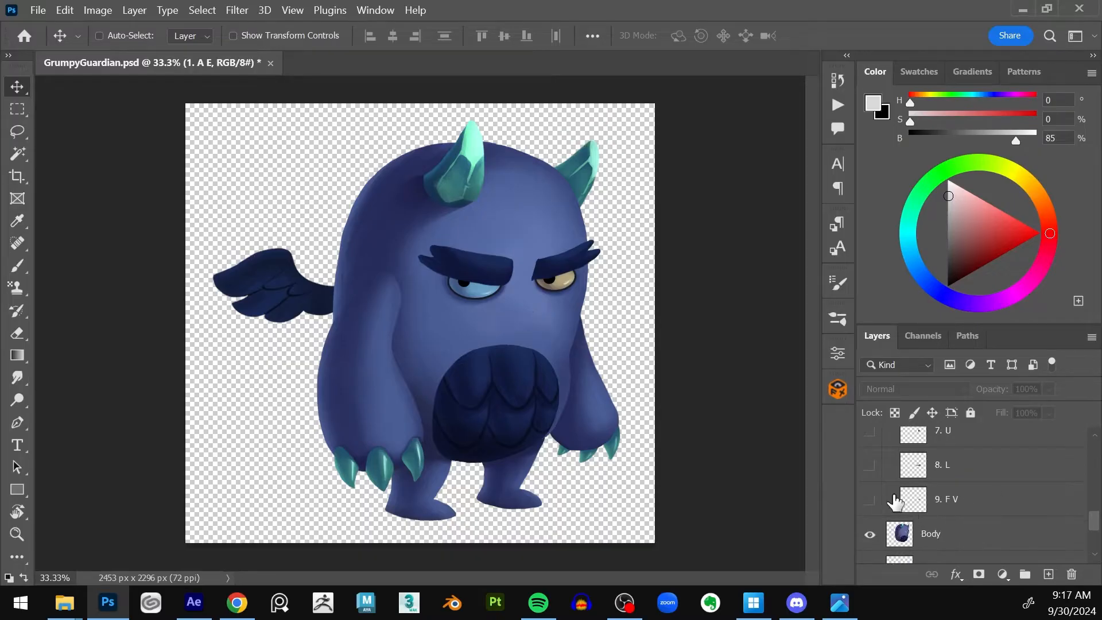
# Step: Preview the mouth shapes 1. A E, 2. C D G K N Q S T X Y Z, 3. R and 4. B M P one at a time
pyautogui.scroll(8, 895, 499)
pyautogui.click(873, 501)
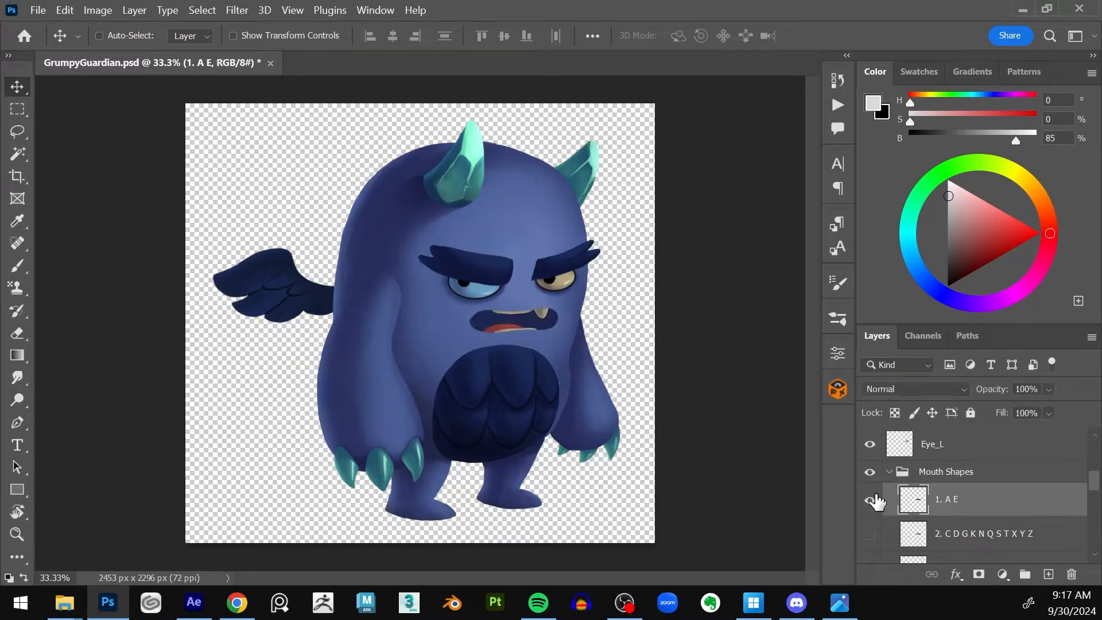
pyautogui.click(873, 500)
pyautogui.click(871, 534)
pyautogui.click(871, 534)
pyautogui.scroll(-1, 931, 537)
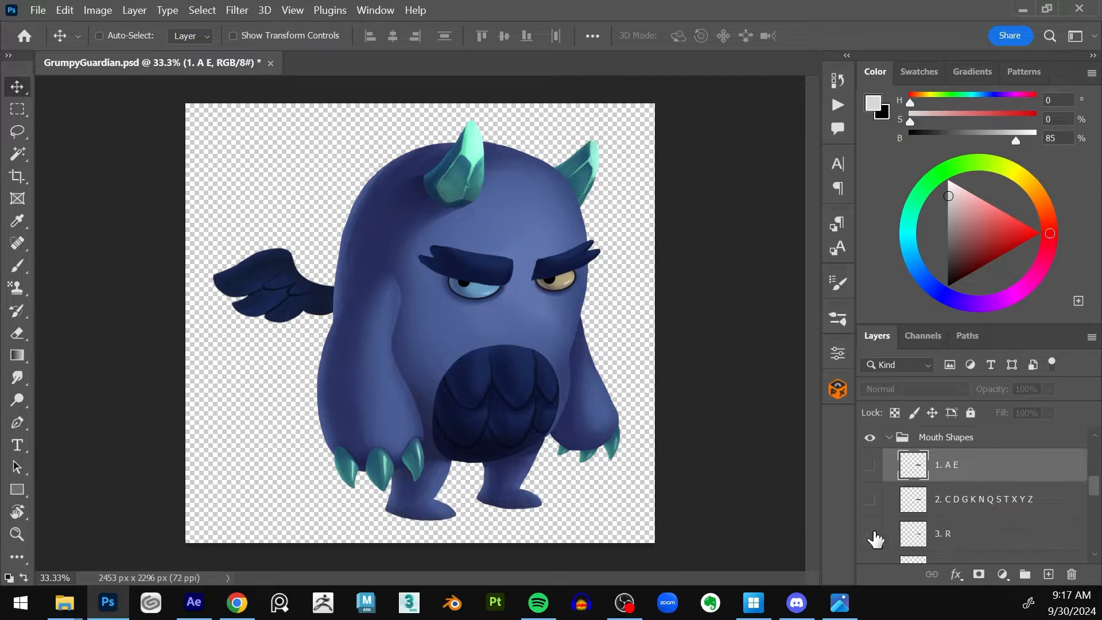
pyautogui.click(870, 533)
pyautogui.click(870, 533)
pyautogui.scroll(-1, 947, 526)
pyautogui.click(872, 535)
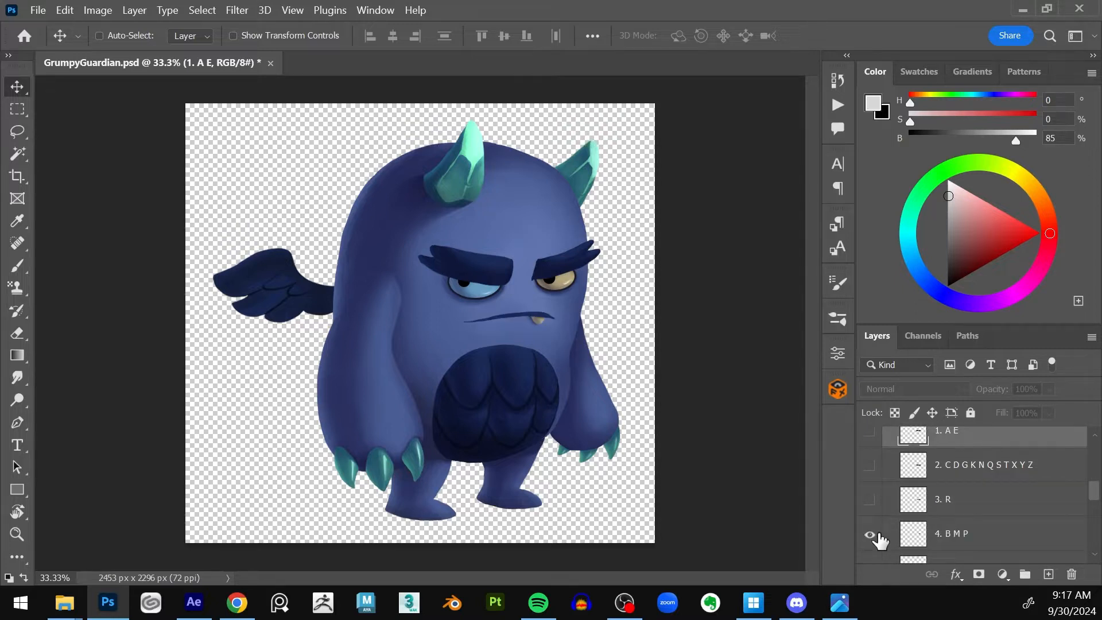
pyautogui.click(872, 535)
pyautogui.click(873, 535)
# Step: Make all the hidden mouth shape layers visible again, from 1. A E through 9. F V
pyautogui.scroll(1, 878, 499)
pyautogui.moveTo(868, 462); pyautogui.dragTo(870, 547)
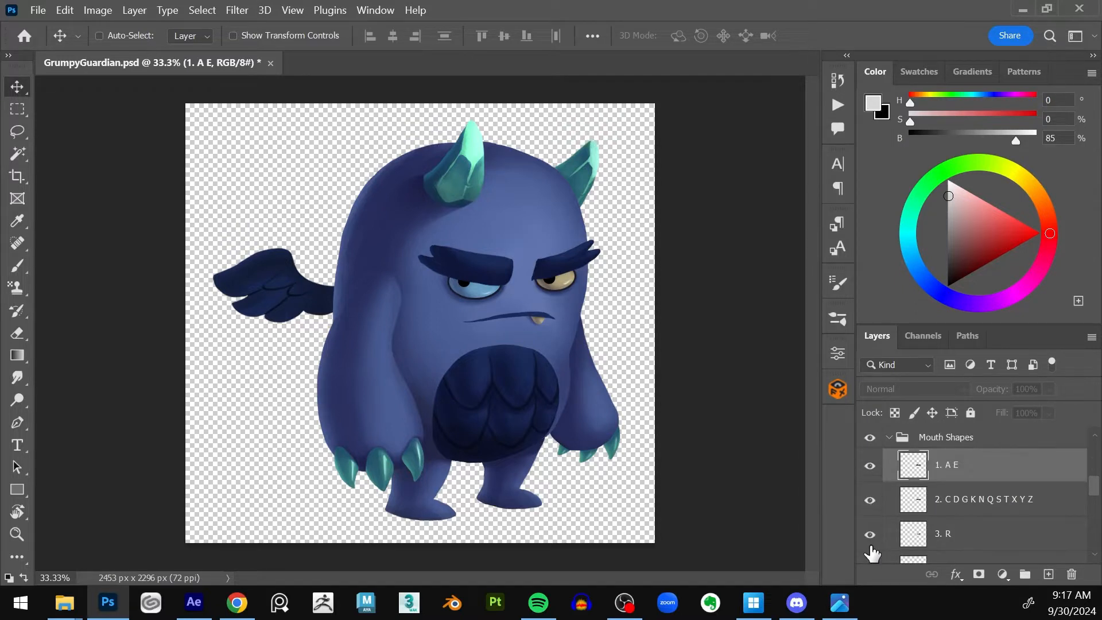
pyautogui.scroll(-3, 975, 519)
pyautogui.moveTo(865, 496); pyautogui.dragTo(871, 549)
pyautogui.scroll(-2, 955, 512)
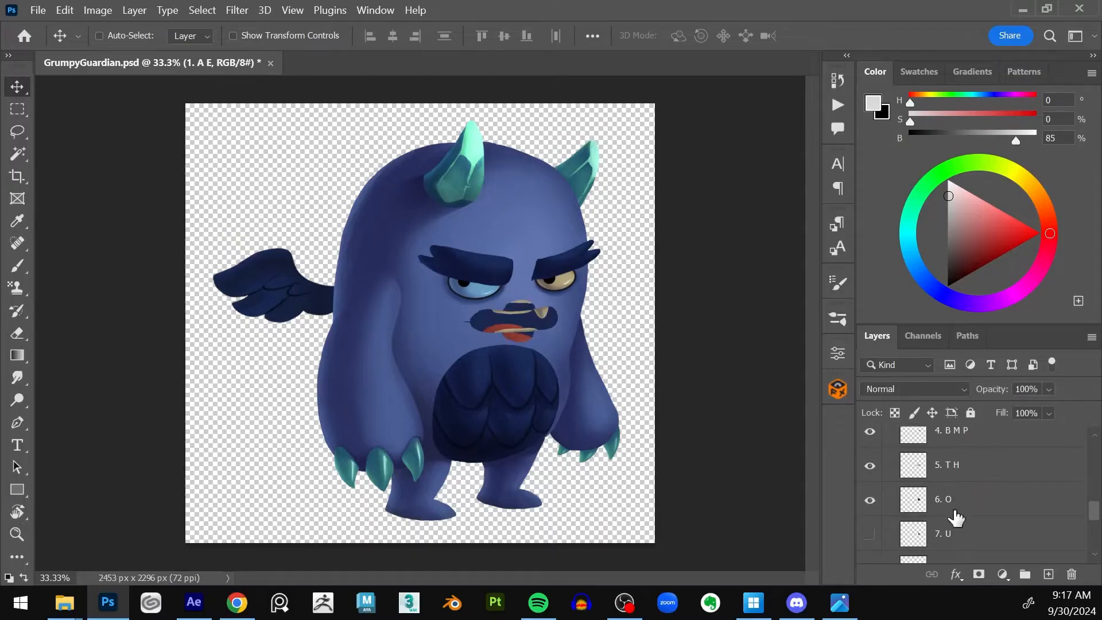
pyautogui.moveTo(877, 490); pyautogui.dragTo(876, 533)
pyautogui.scroll(-2, 967, 500)
pyautogui.click(871, 502)
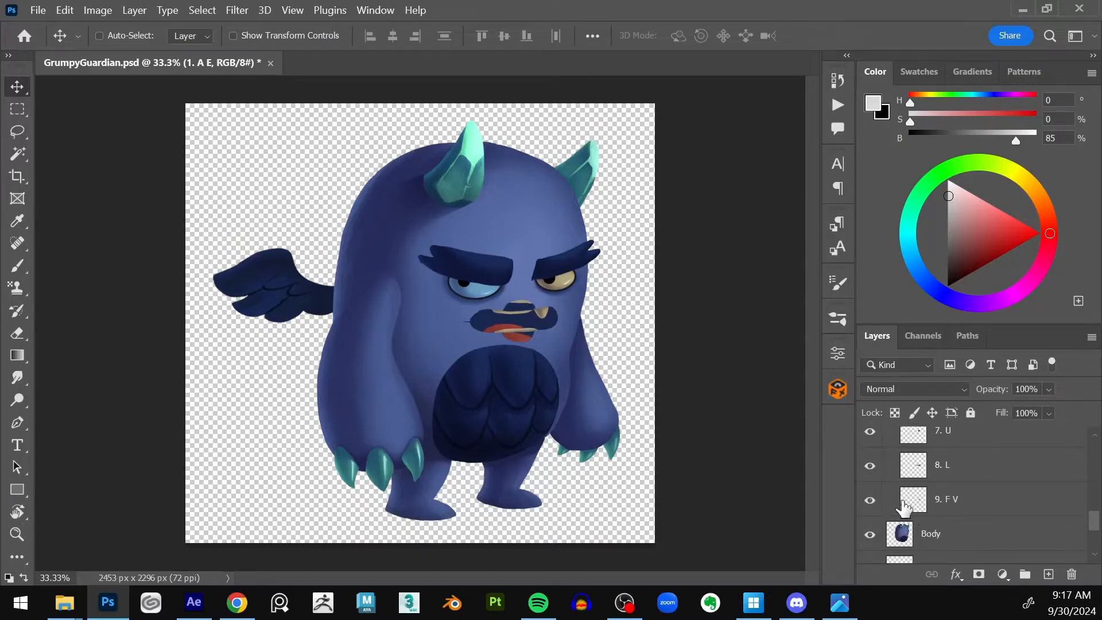
# Step: Toggle the visibility of Arm_R, Brow_L, Brow_R, Pupil_L and Pupil_R off and on to check each separated part
pyautogui.scroll(6, 969, 500)
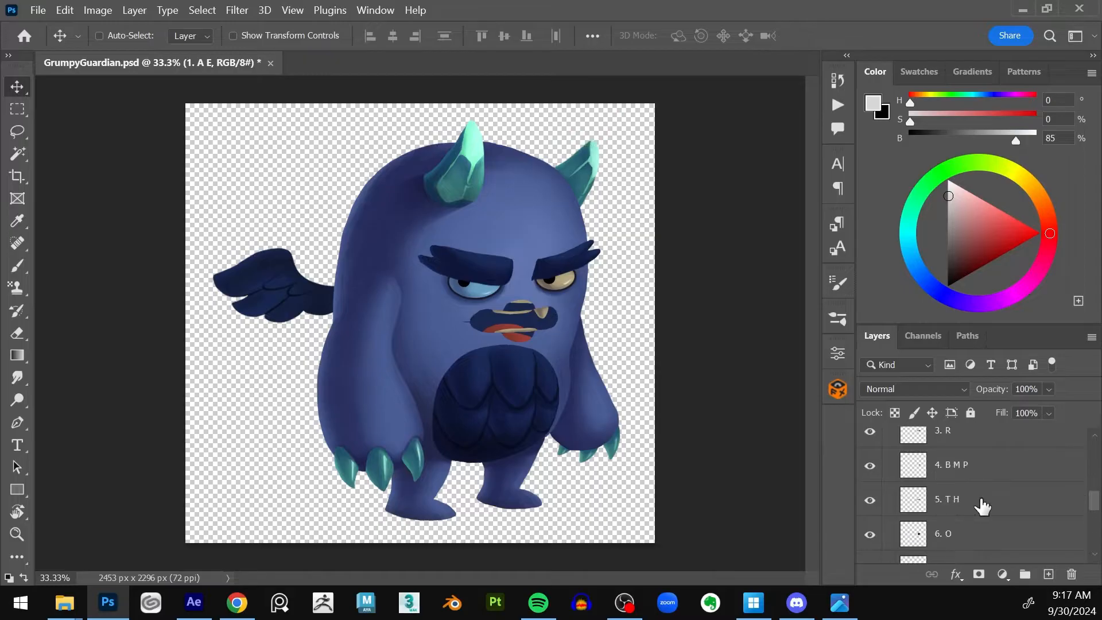
pyautogui.click(870, 443)
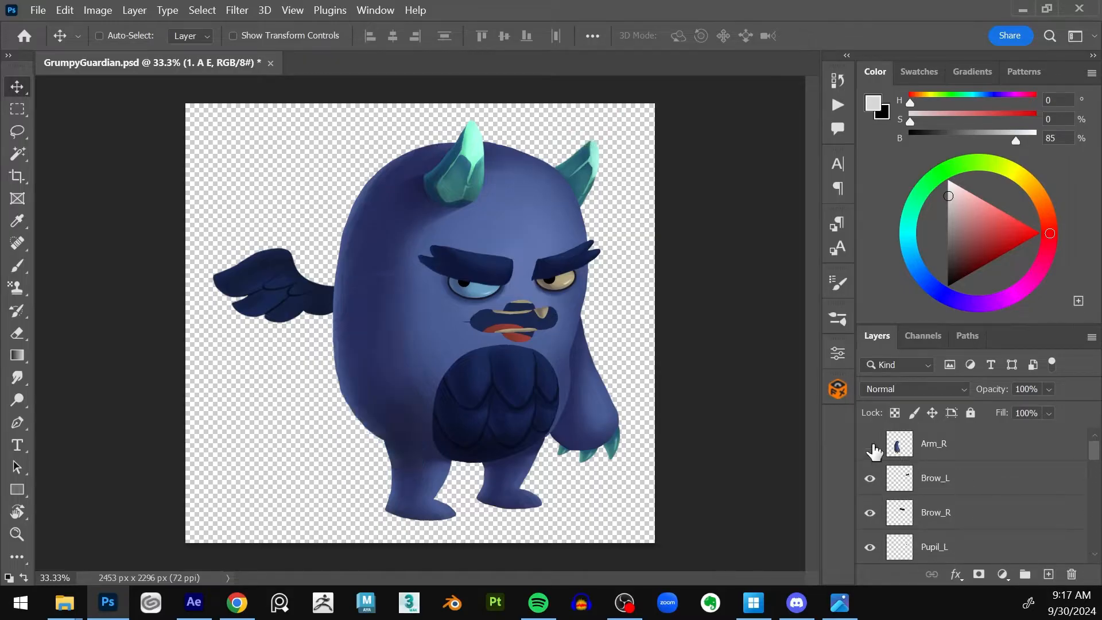
pyautogui.click(870, 443)
pyautogui.click(870, 480)
pyautogui.click(870, 478)
pyautogui.click(870, 512)
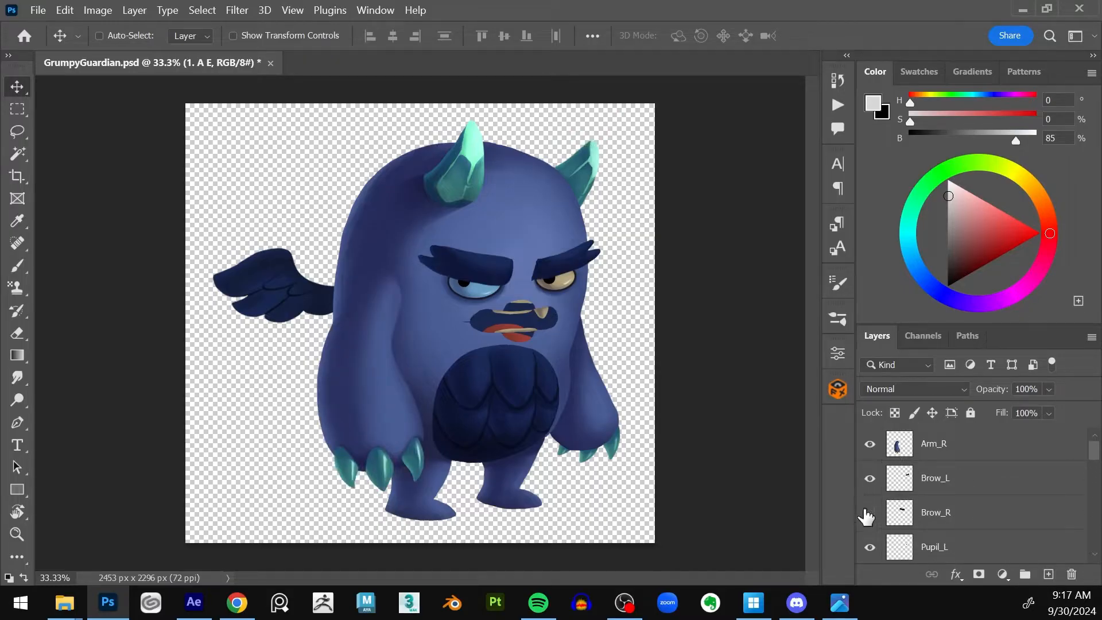
pyautogui.click(870, 512)
pyautogui.scroll(-1, 950, 515)
pyautogui.click(870, 513)
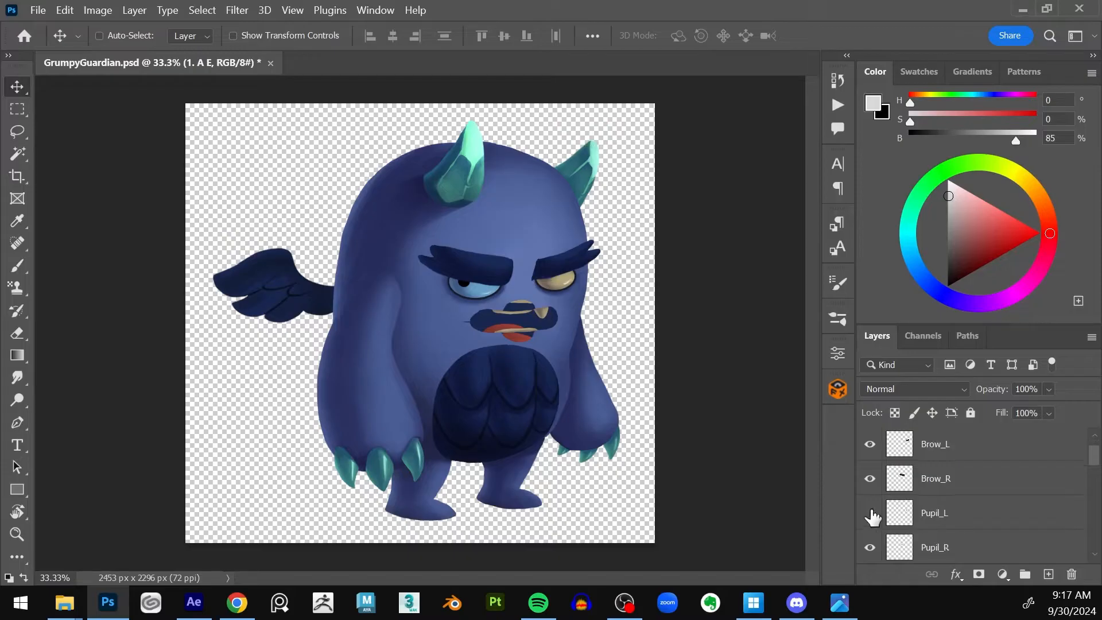
pyautogui.click(870, 513)
pyautogui.scroll(-1, 925, 513)
pyautogui.click(870, 513)
pyautogui.click(870, 513)
# Step: Check the Eye_L and Eye_R layers by switching each one's visibility off and back on
pyautogui.scroll(-3, 1002, 515)
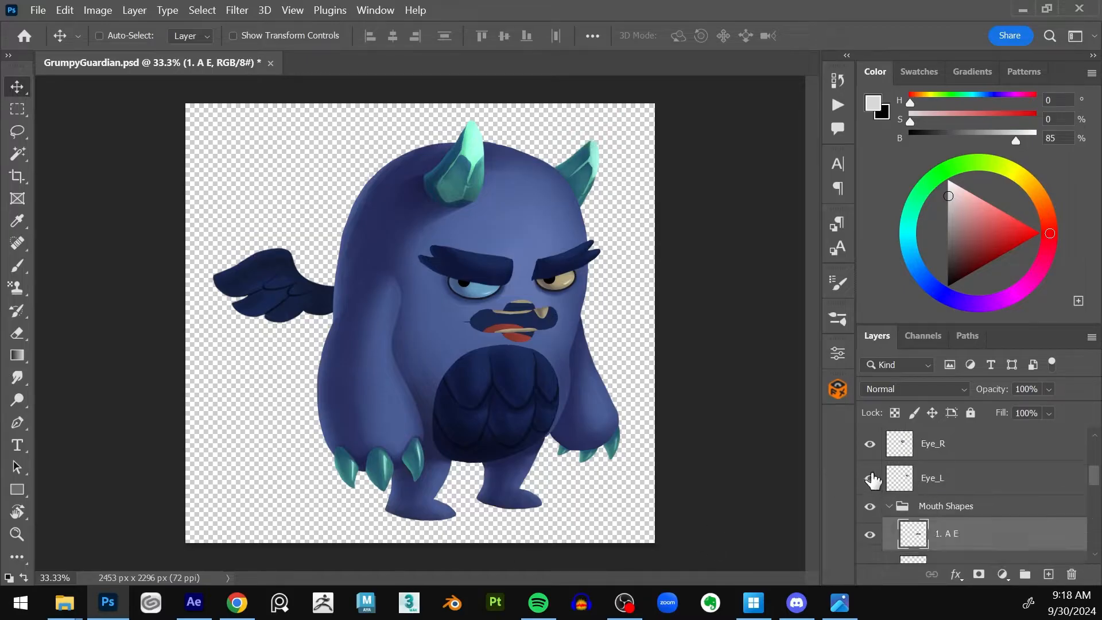
pyautogui.click(872, 480)
pyautogui.click(872, 479)
pyautogui.click(865, 456)
pyautogui.click(865, 456)
# Step: Inspect the Leg_L, Leg_R, Wing and Arm_L layers by hiding and reshowing each one
pyautogui.scroll(-10, 941, 471)
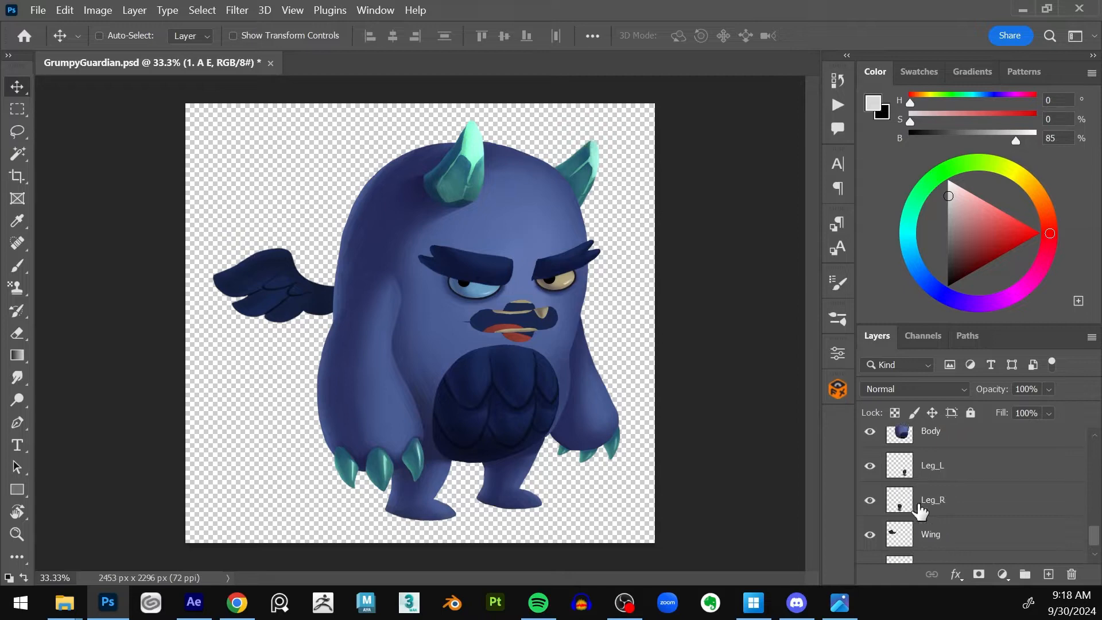
pyautogui.click(869, 465)
pyautogui.click(868, 464)
pyautogui.click(867, 500)
pyautogui.click(867, 500)
pyautogui.click(869, 535)
pyautogui.click(870, 535)
pyautogui.scroll(-1, 871, 537)
pyautogui.click(870, 546)
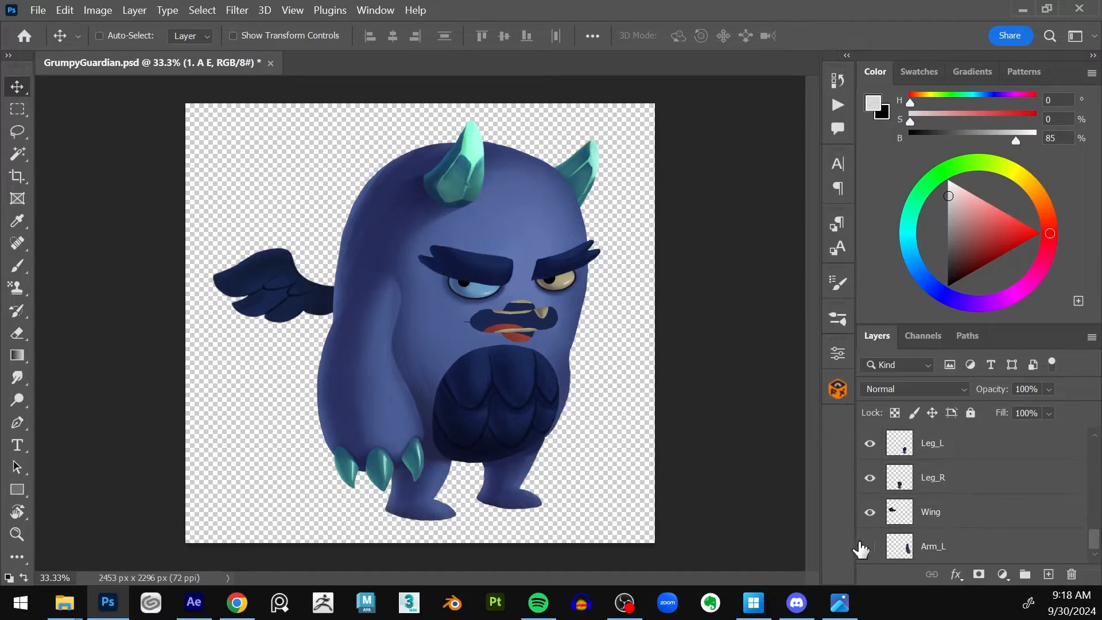
pyautogui.click(870, 545)
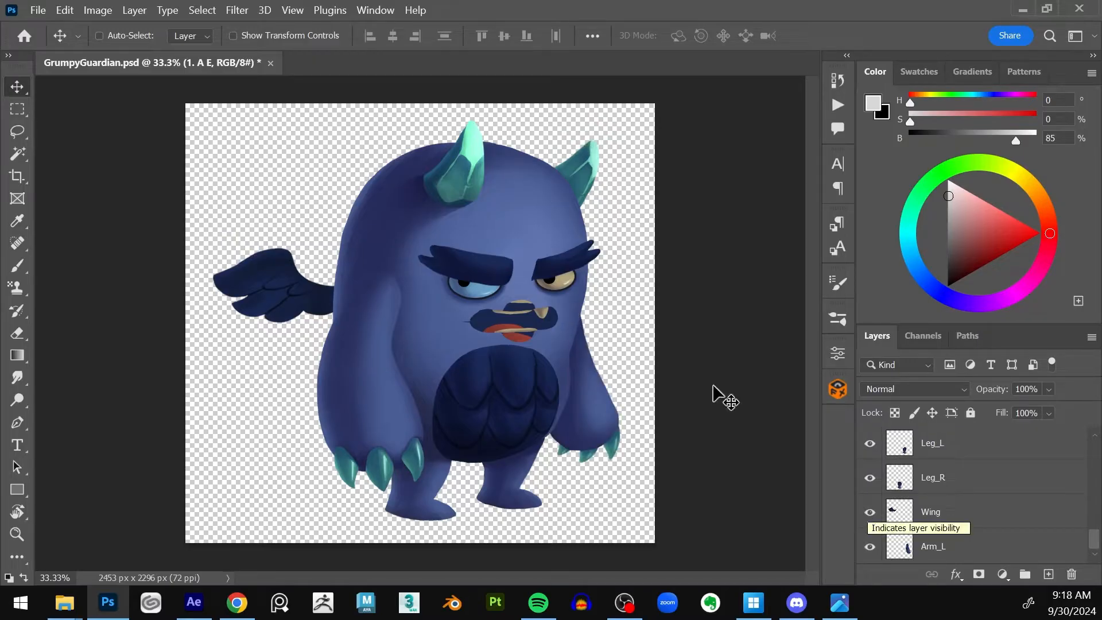
pyautogui.scroll(8, 936, 508)
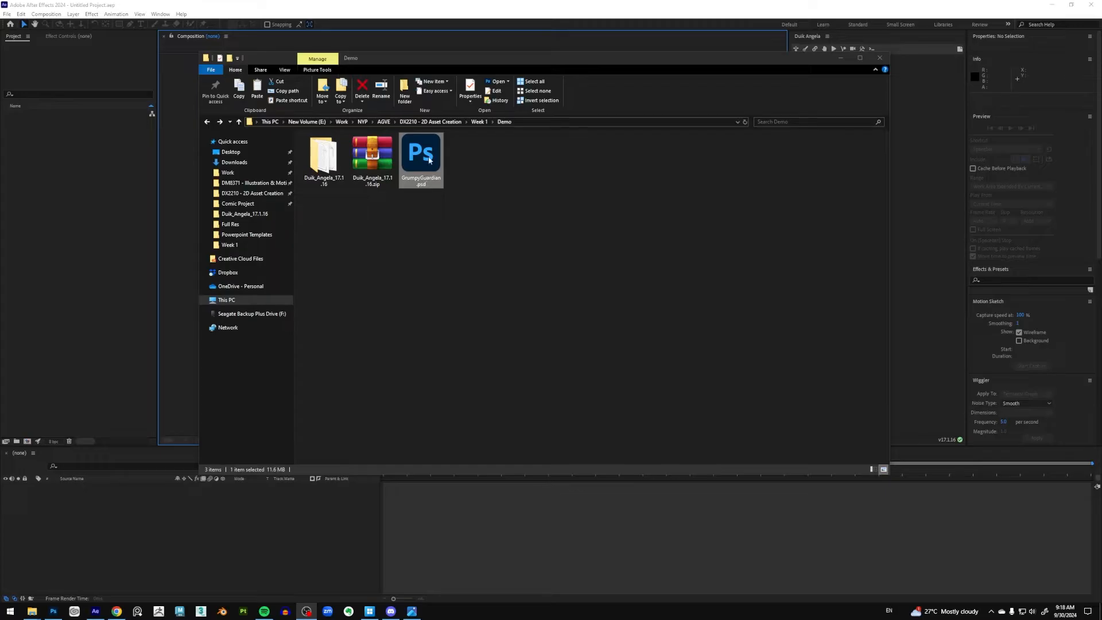
# Step: Import GrumpyGuardian.psd into the After Effects project as Composition - Retain Layer Sizes with Editable Layer Styles
pyautogui.moveTo(429, 161); pyautogui.dragTo(101, 226)
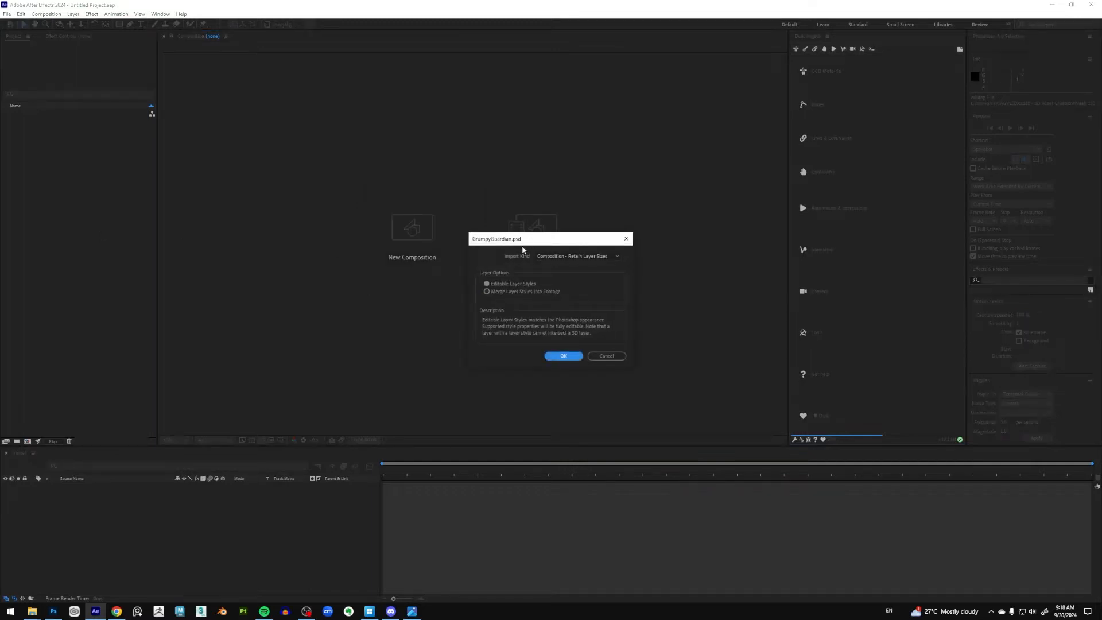
pyautogui.click(604, 256)
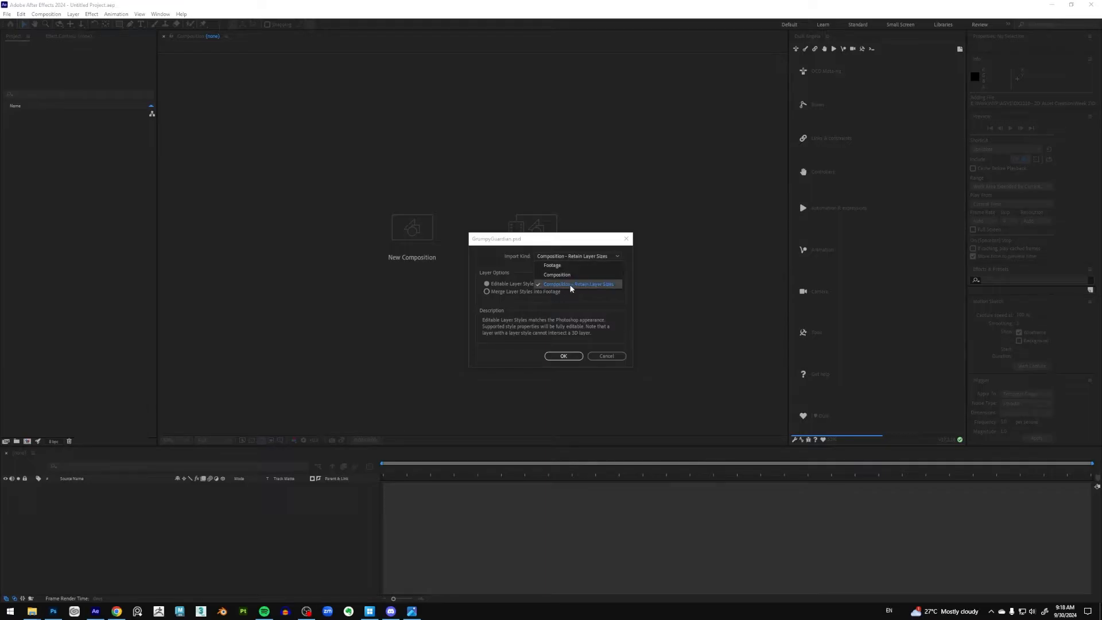
pyautogui.click(614, 286)
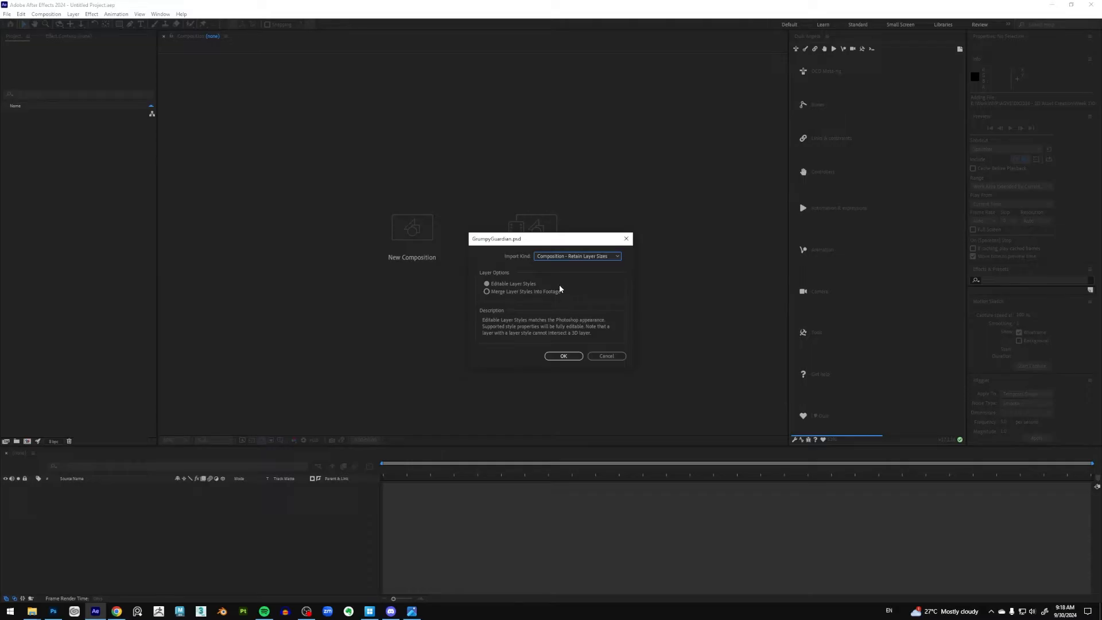
pyautogui.click(521, 284)
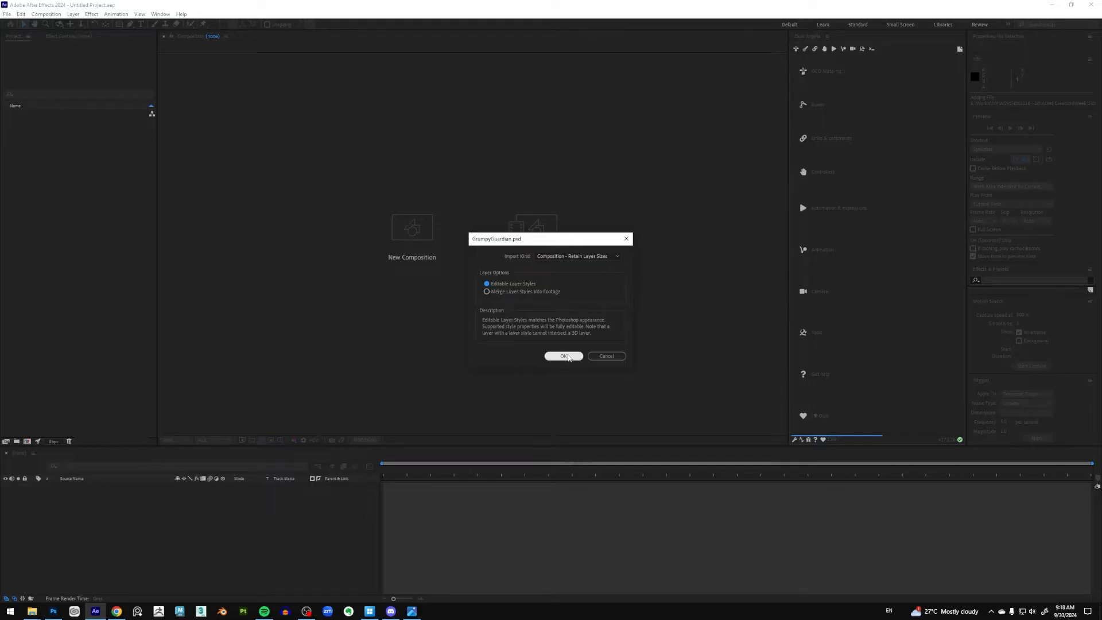
pyautogui.click(563, 356)
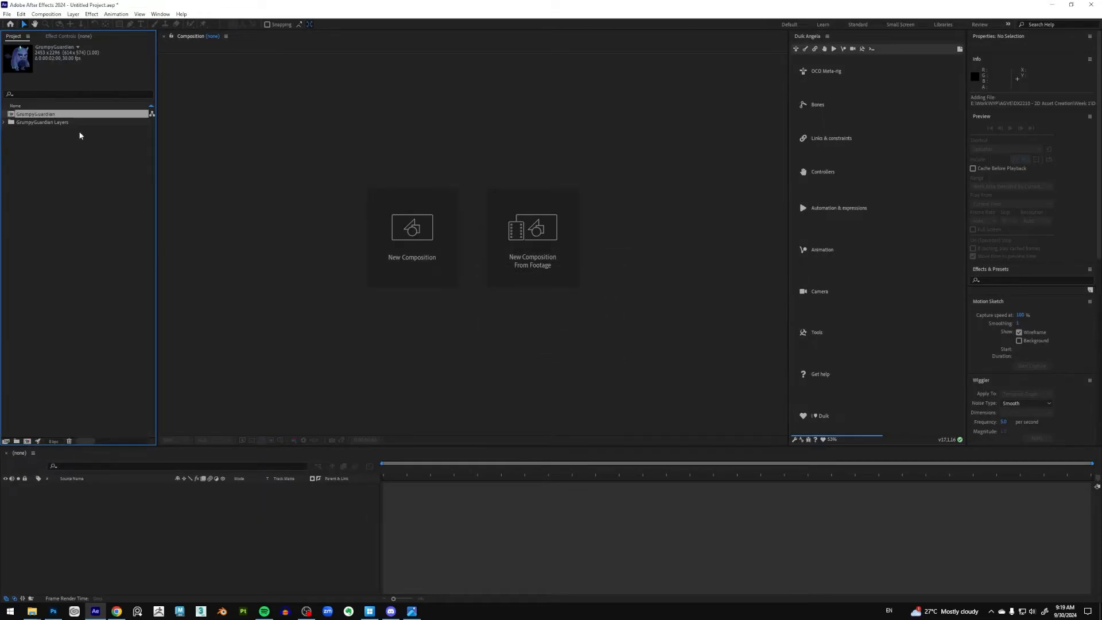
# Step: Expand the GrumpyGuardian Layers folder and preview the imported mouth shape footage items
pyautogui.click(4, 122)
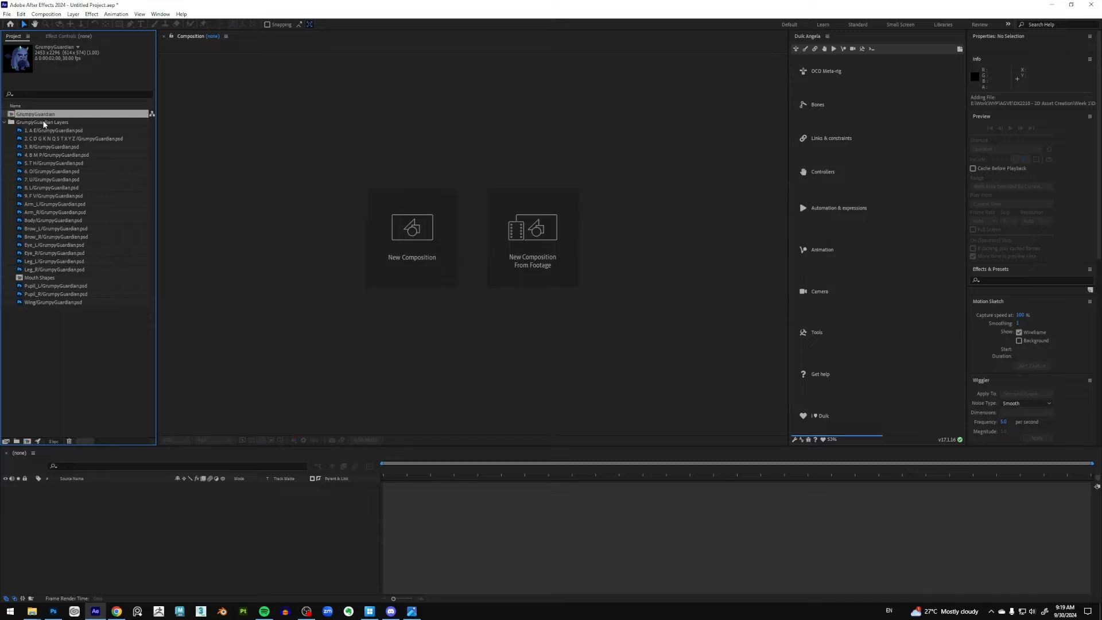
pyautogui.click(45, 122)
pyautogui.click(46, 130)
pyautogui.click(48, 139)
pyautogui.click(48, 147)
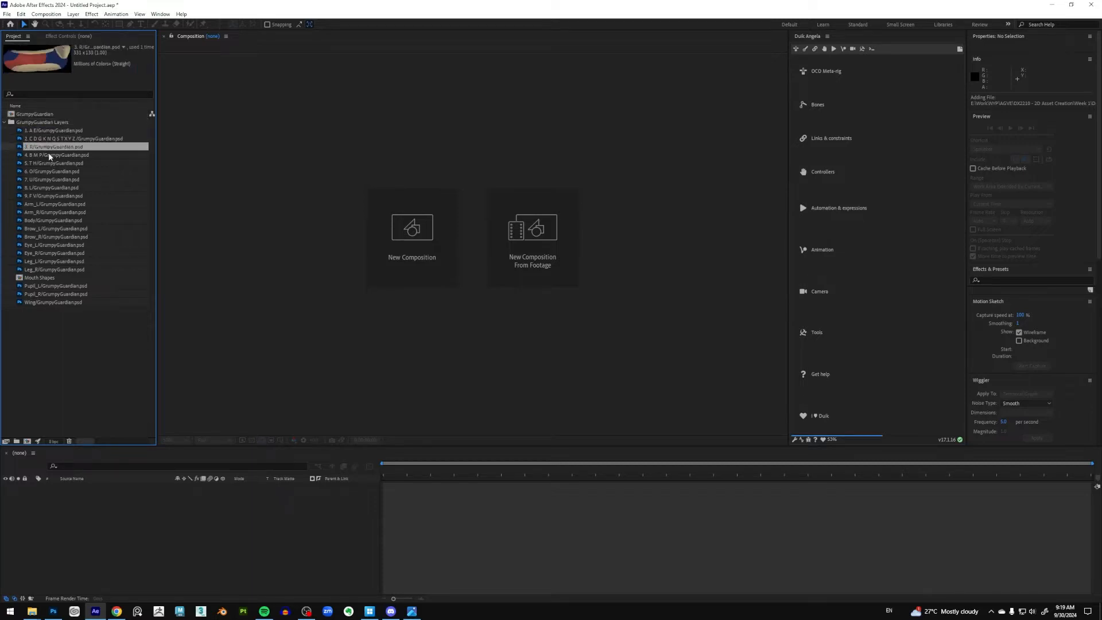
pyautogui.click(49, 155)
pyautogui.click(50, 164)
pyautogui.click(53, 171)
pyautogui.click(56, 188)
# Step: Preview the imported body part items, including Arm_L, Body, the eyes, Leg_R, the pupils and Wing
pyautogui.click(60, 205)
pyautogui.click(61, 221)
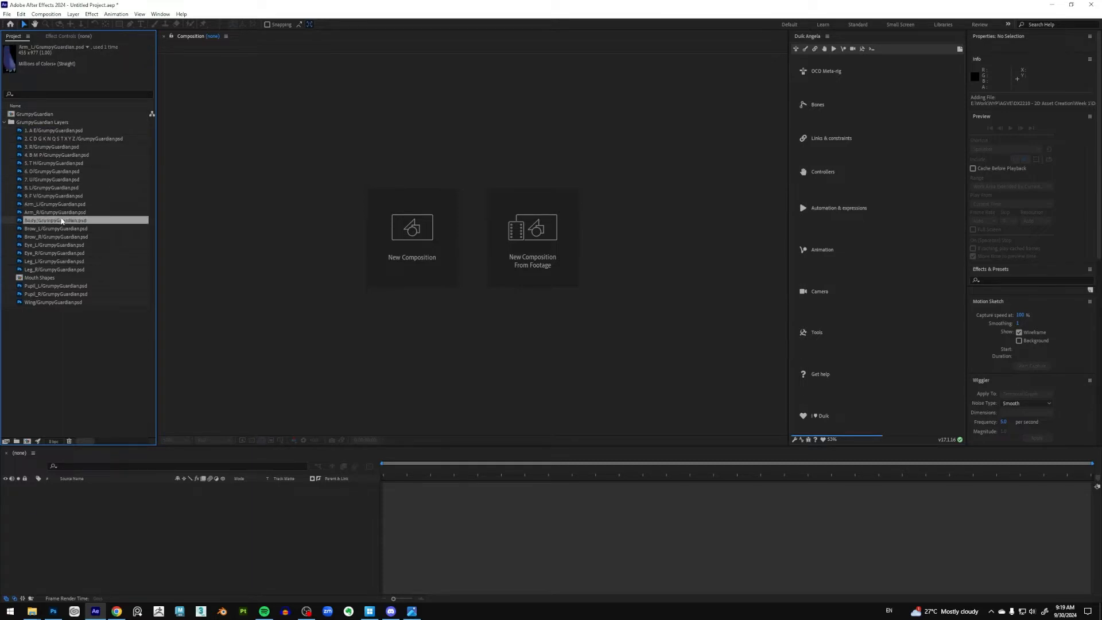
pyautogui.click(64, 244)
pyautogui.click(67, 253)
pyautogui.click(70, 269)
pyautogui.click(73, 286)
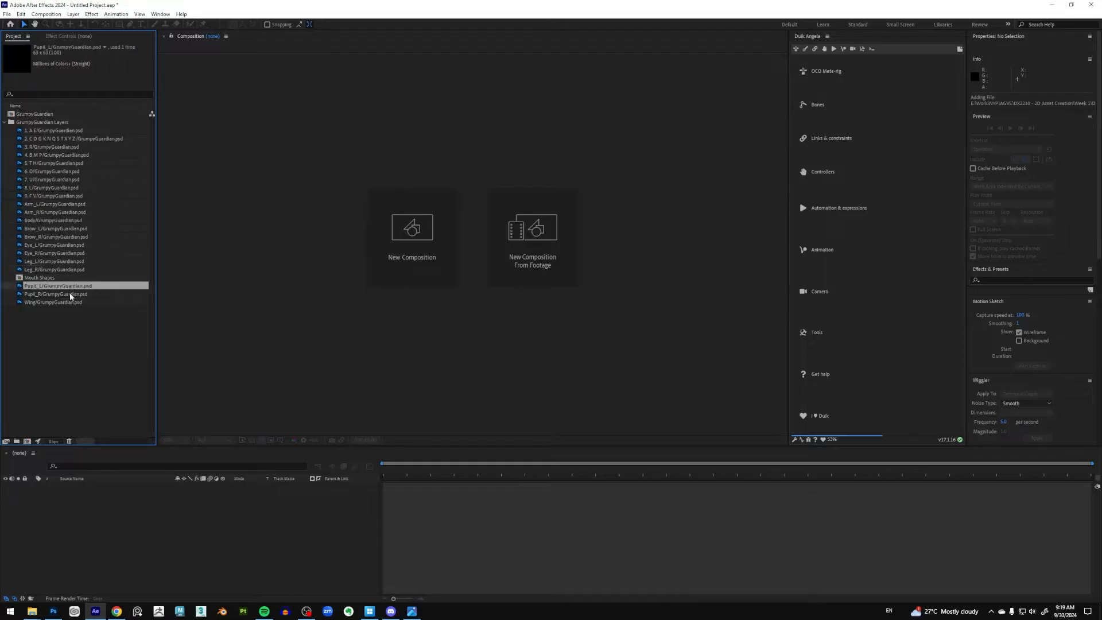
pyautogui.click(70, 296)
pyautogui.click(71, 302)
# Step: Open the GrumpyGuardian composition, fit the whole character in view and give the timeline slightly more height
pyautogui.click(90, 334)
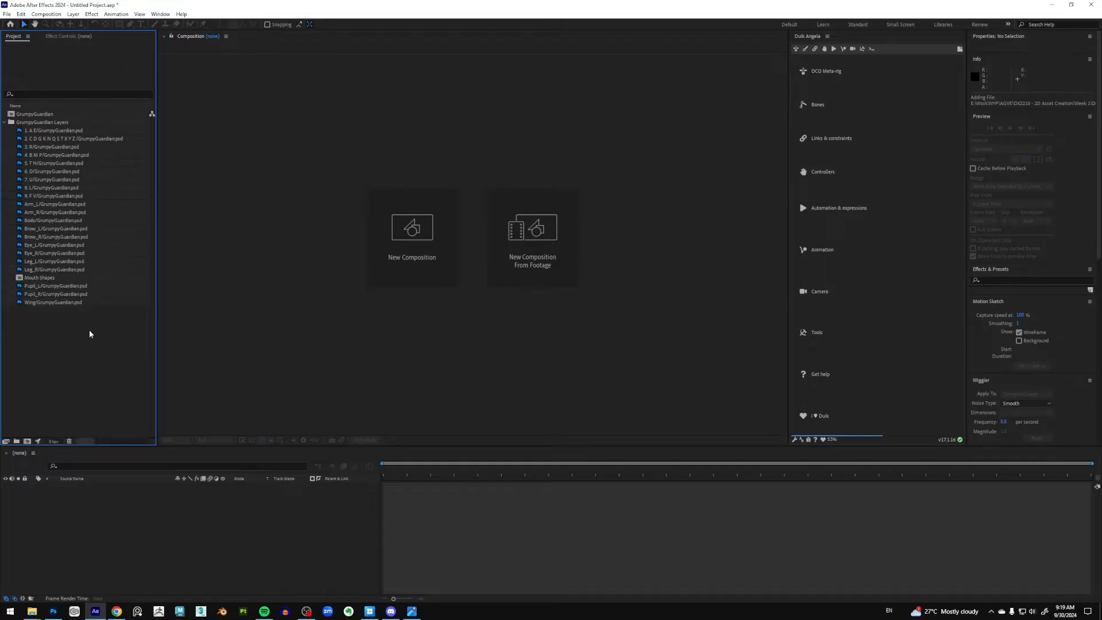
pyautogui.click(44, 115)
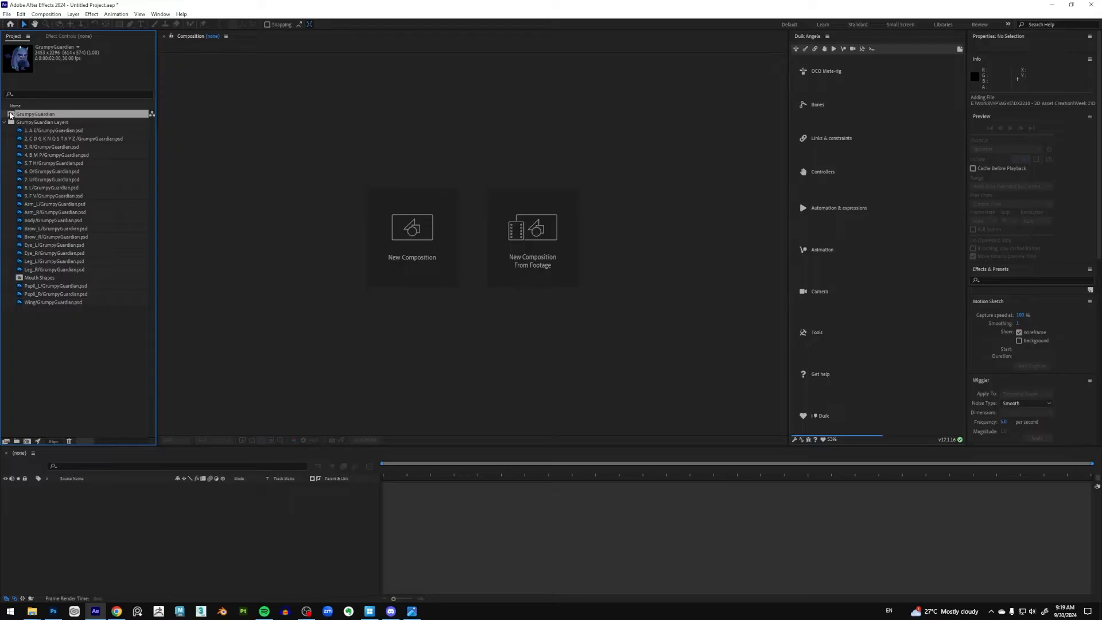
pyautogui.doubleClick(45, 116)
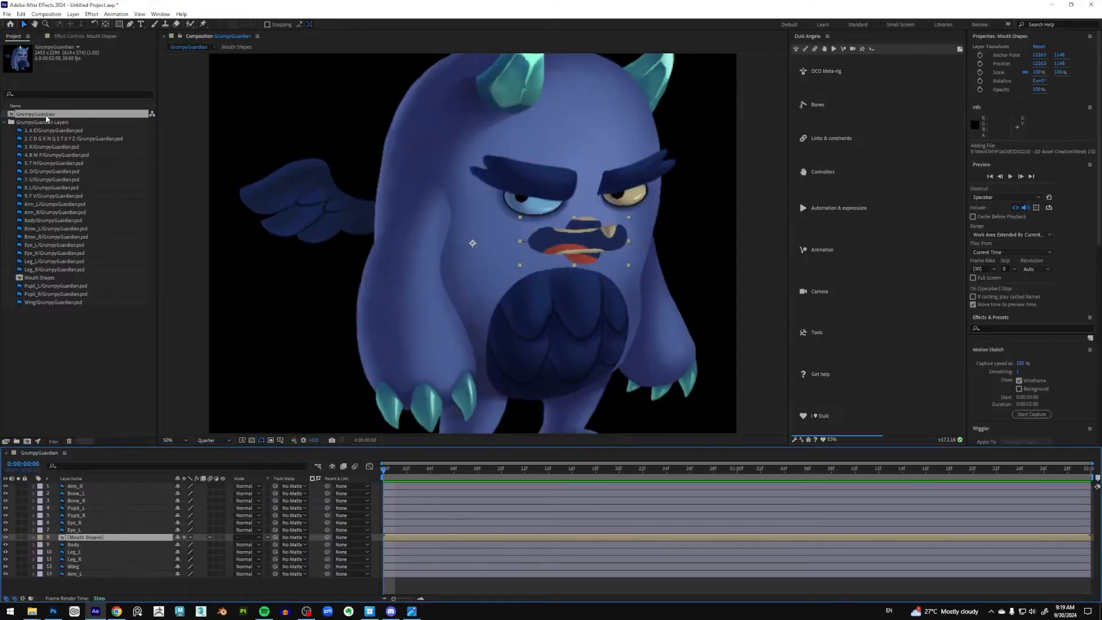
pyautogui.scroll(-2, 303, 201)
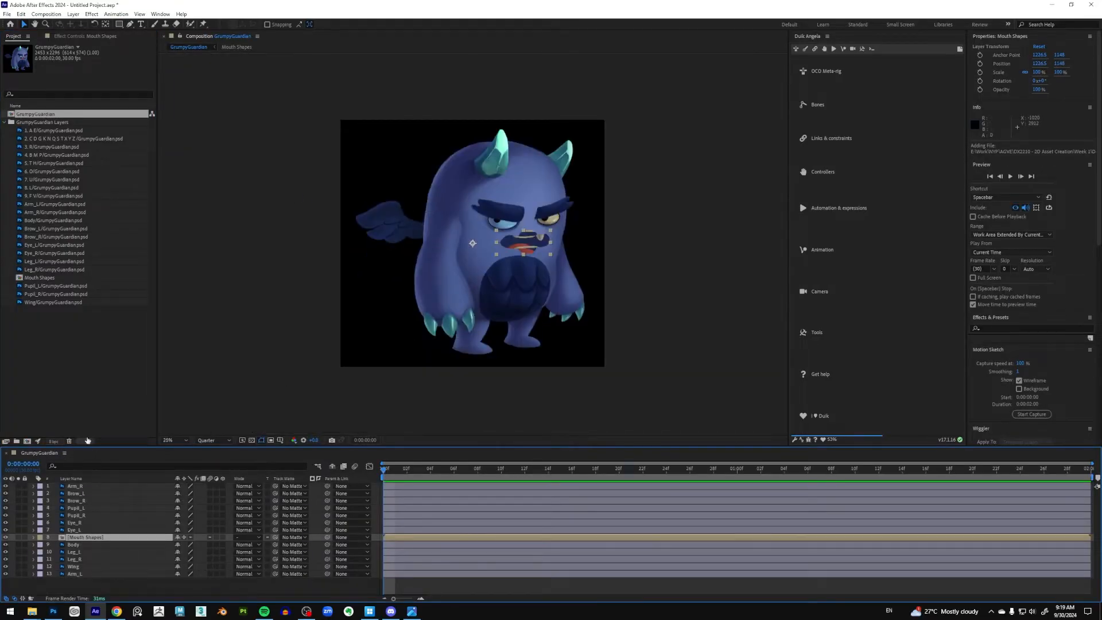
pyautogui.moveTo(131, 447); pyautogui.dragTo(134, 427)
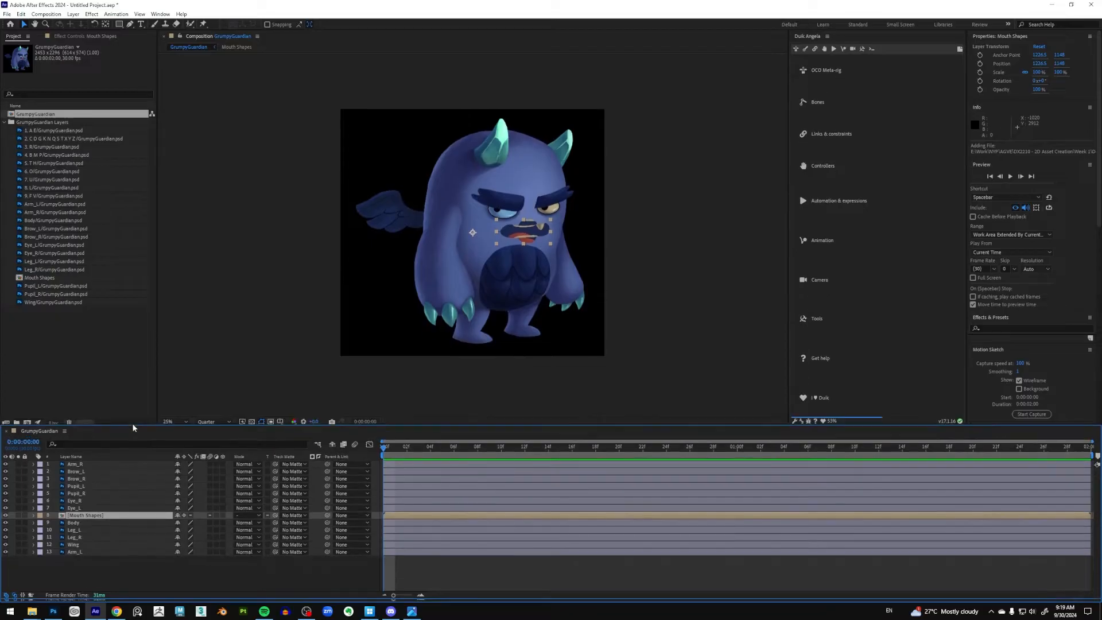
pyautogui.click(85, 464)
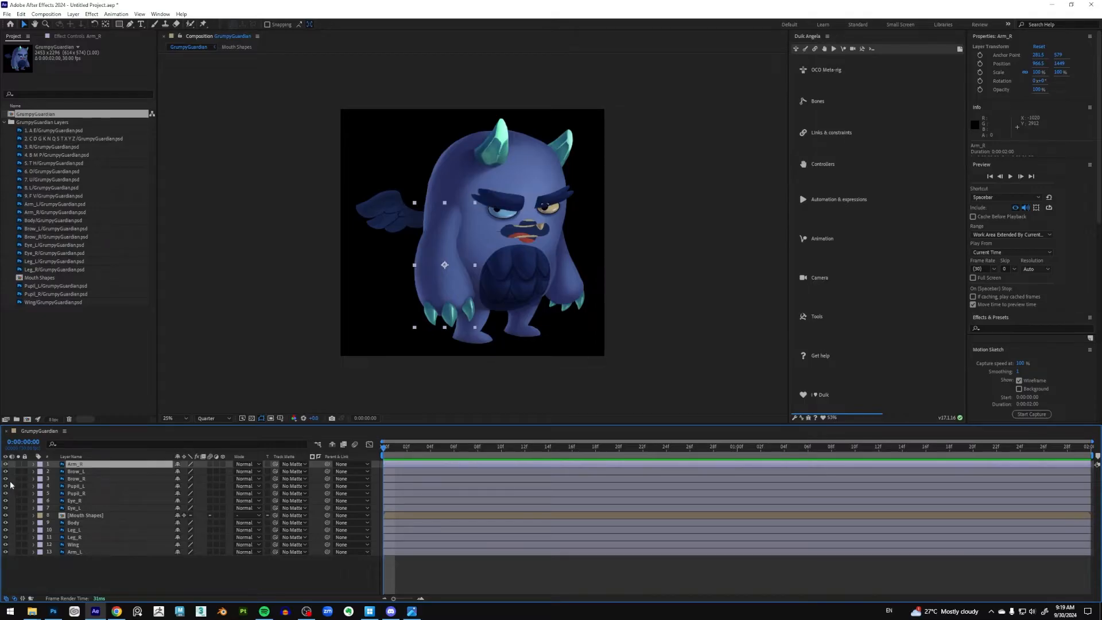
pyautogui.click(97, 342)
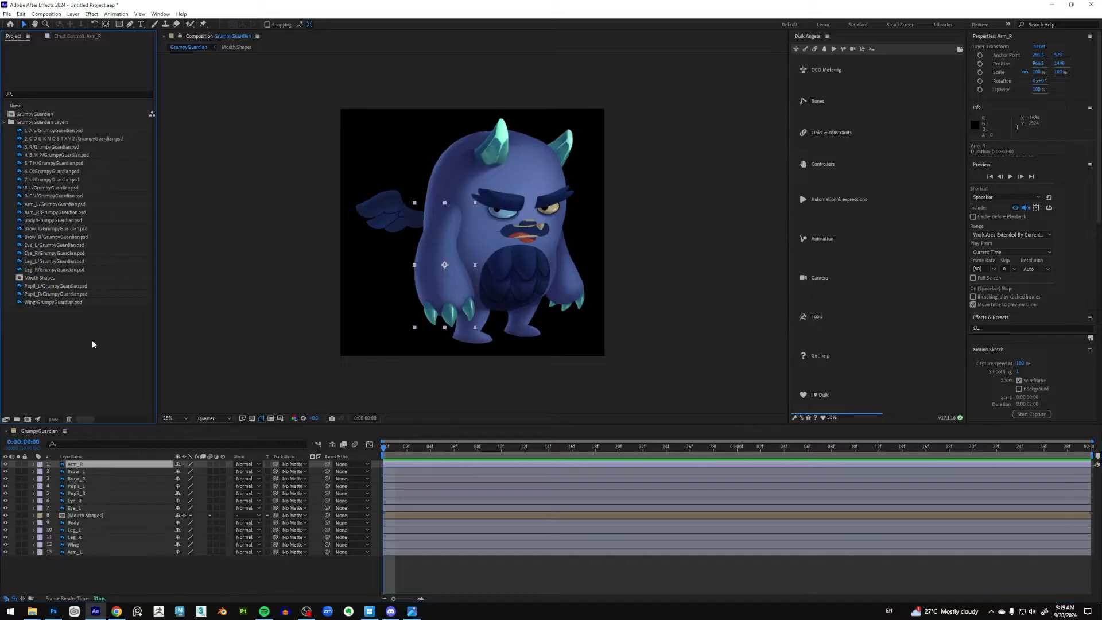
pyautogui.click(57, 117)
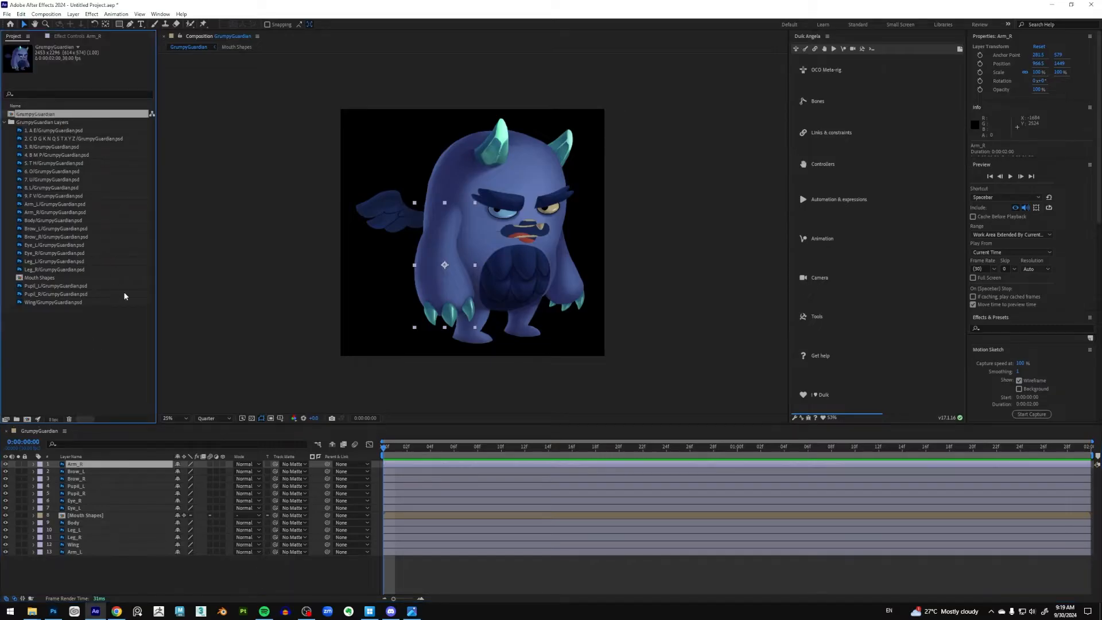
pyautogui.click(117, 333)
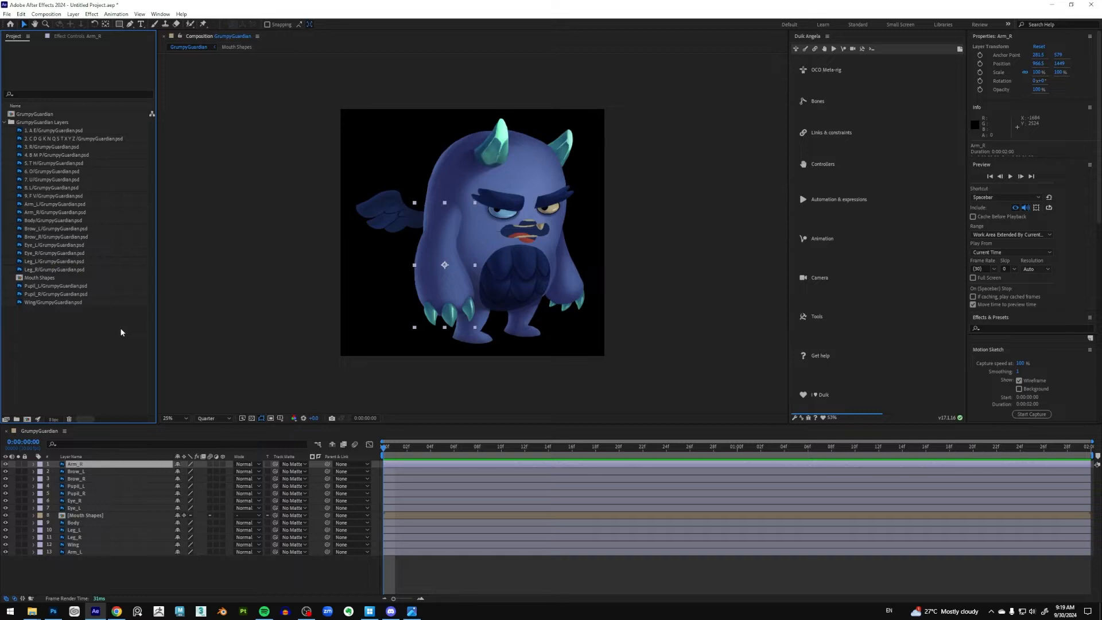
pyautogui.click(7, 14)
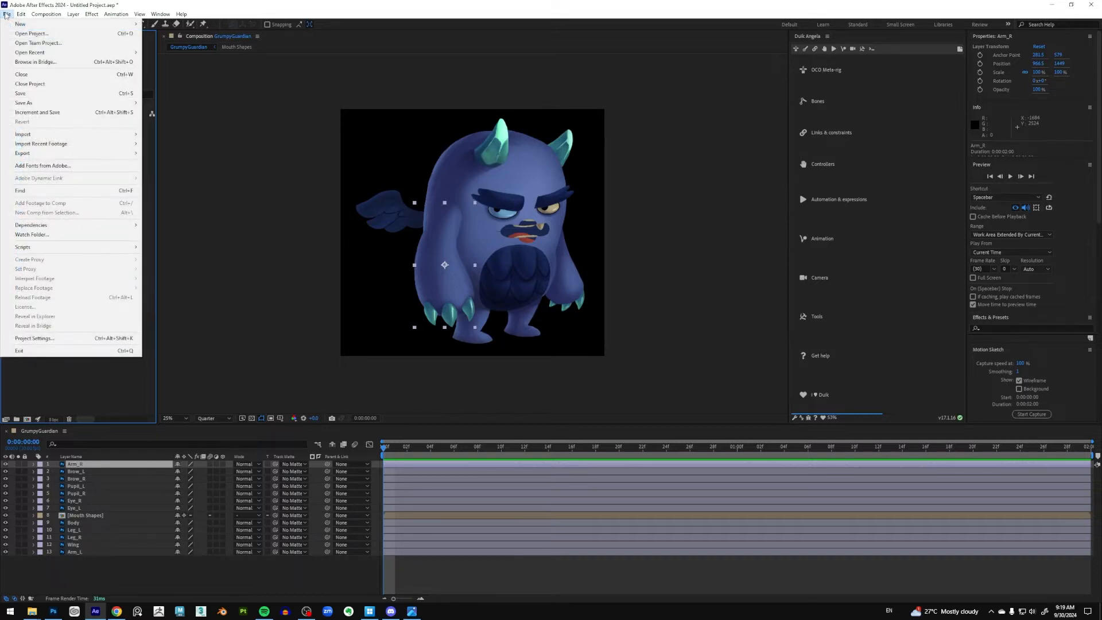
pyautogui.click(7, 14)
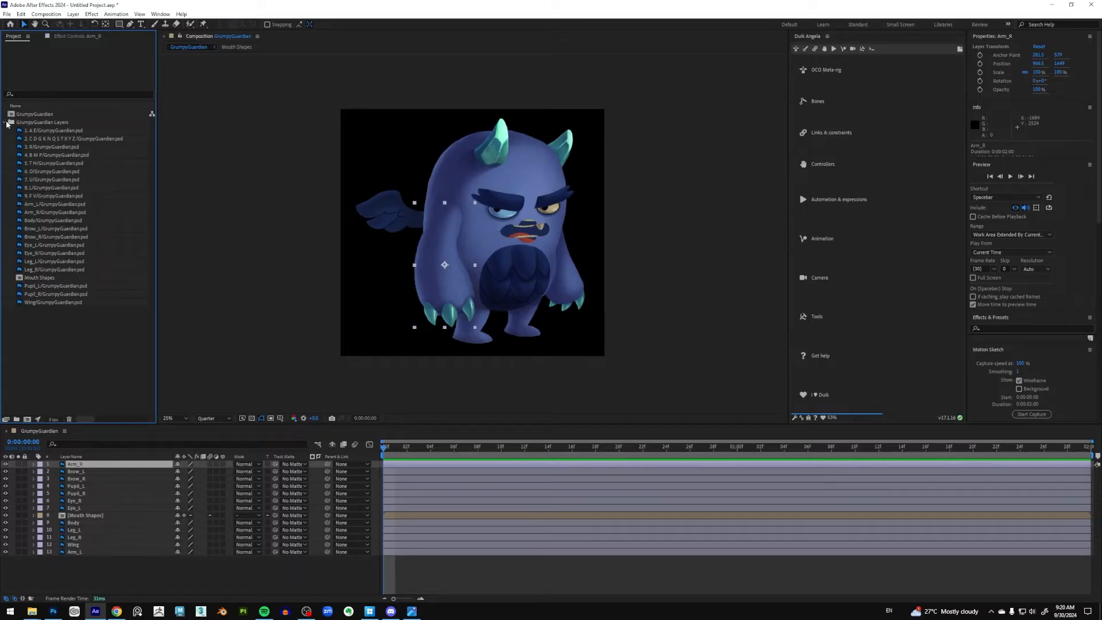
pyautogui.click(38, 117)
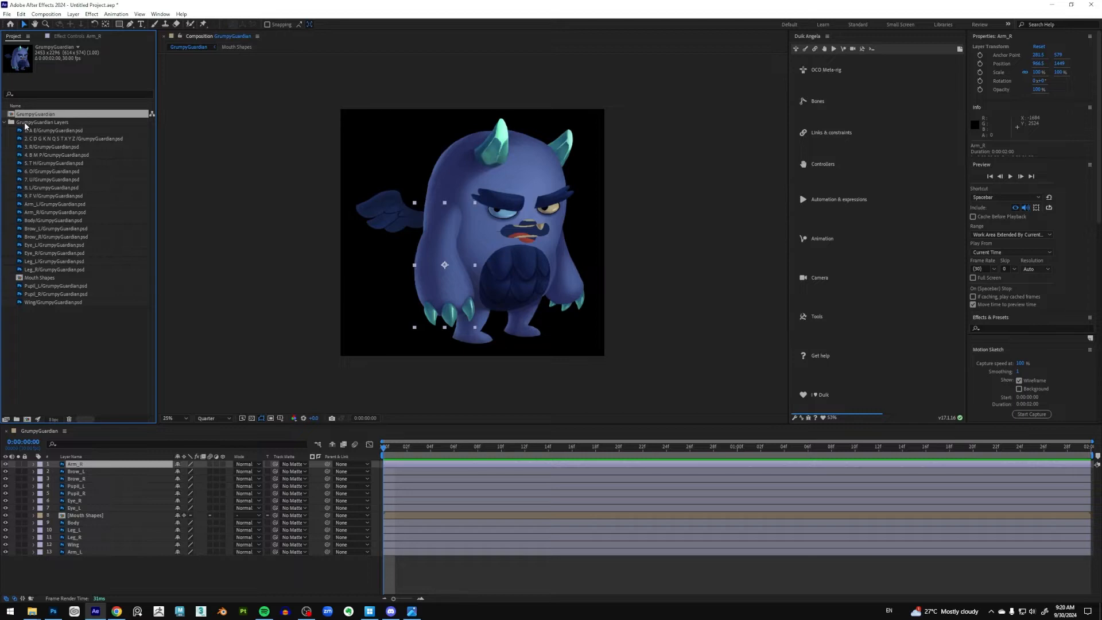
# Step: Check the composition's layers against the character parts by selecting them one after another, from Arm_R down to Arm_L
pyautogui.click(98, 464)
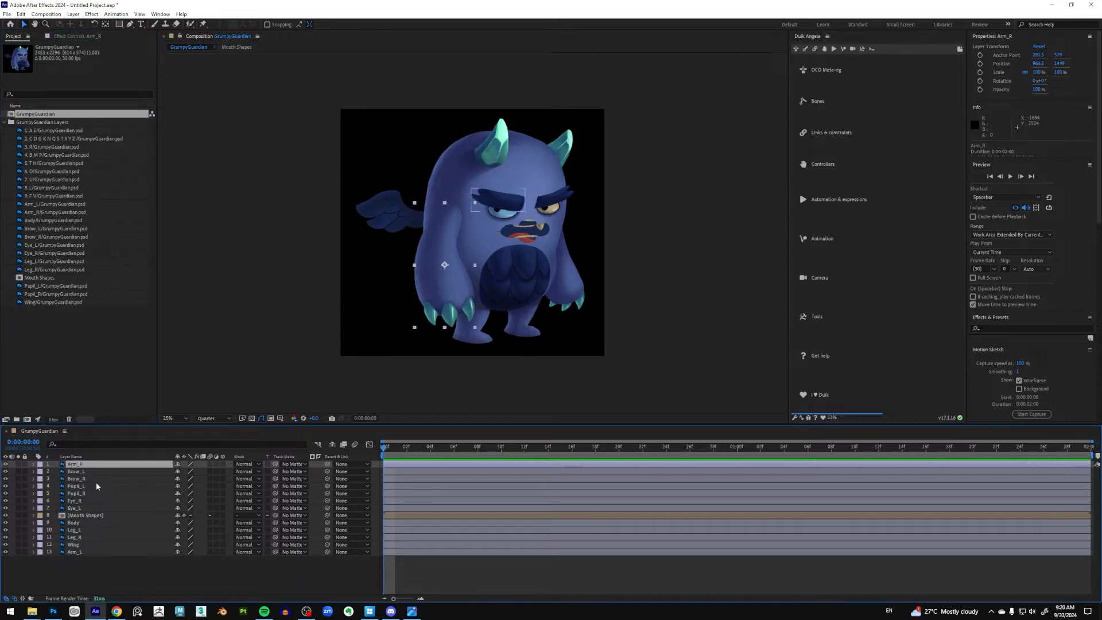
pyautogui.click(98, 472)
pyautogui.click(100, 486)
pyautogui.click(102, 494)
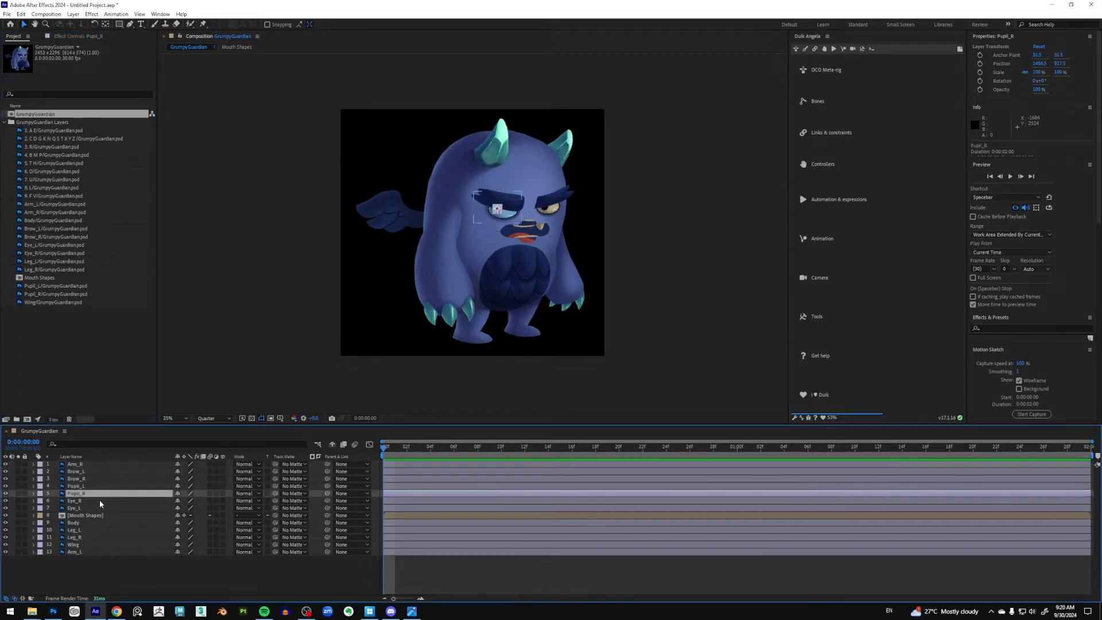
pyautogui.click(101, 501)
pyautogui.click(102, 507)
pyautogui.click(105, 530)
pyautogui.click(106, 545)
pyautogui.click(109, 552)
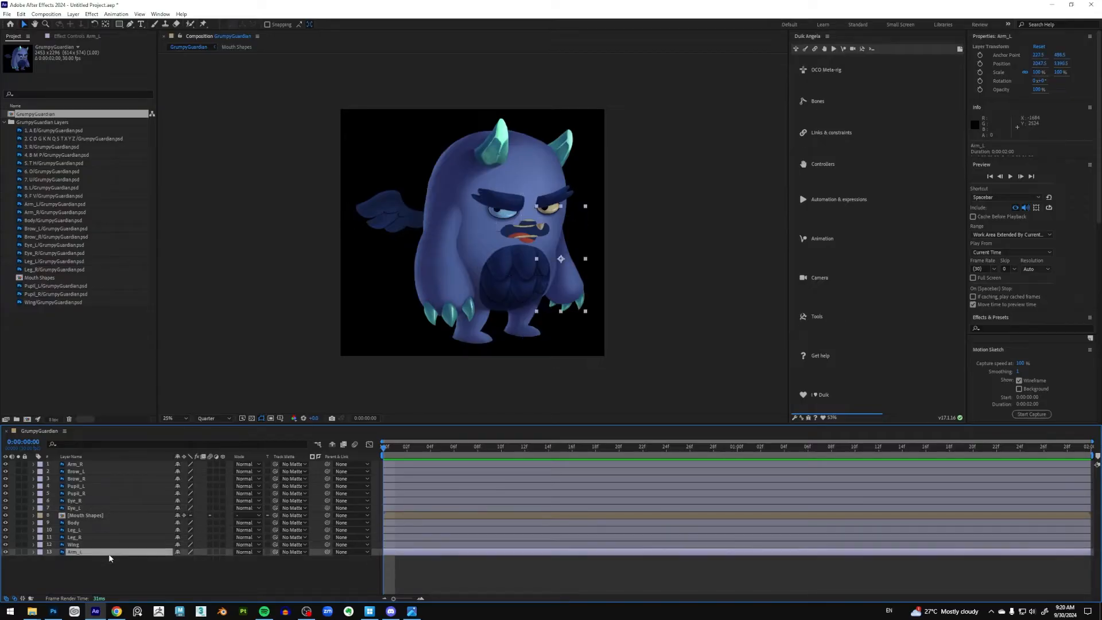
pyautogui.click(110, 465)
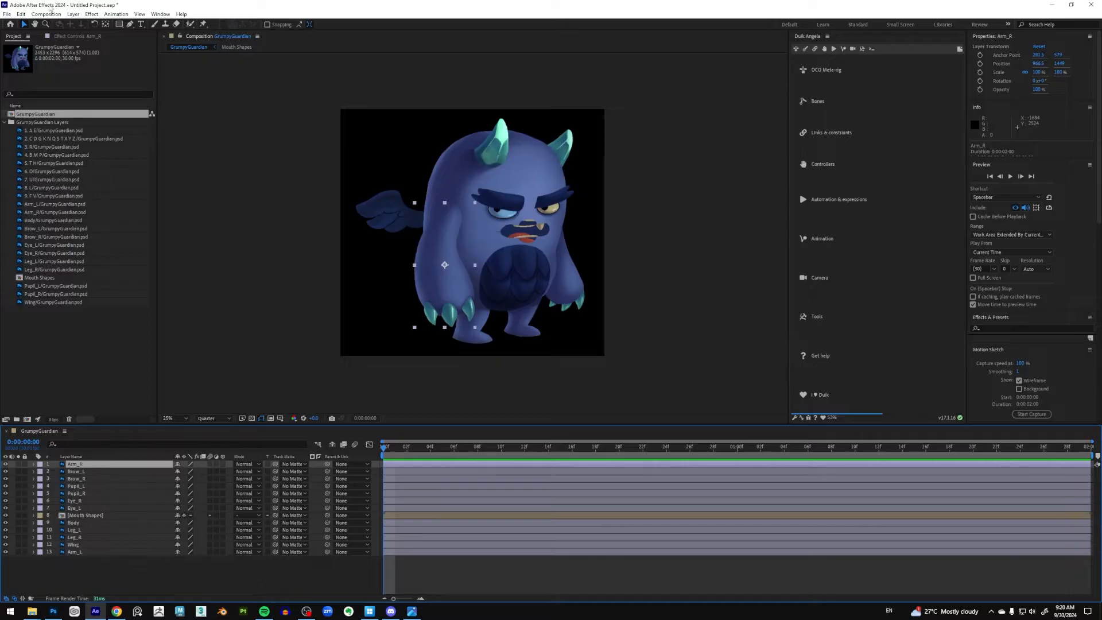
# Step: Start saving the project under a new name and browse to the Demo folder inside DX2210 - 2D Asset Creation, Week 1
pyautogui.click(7, 14)
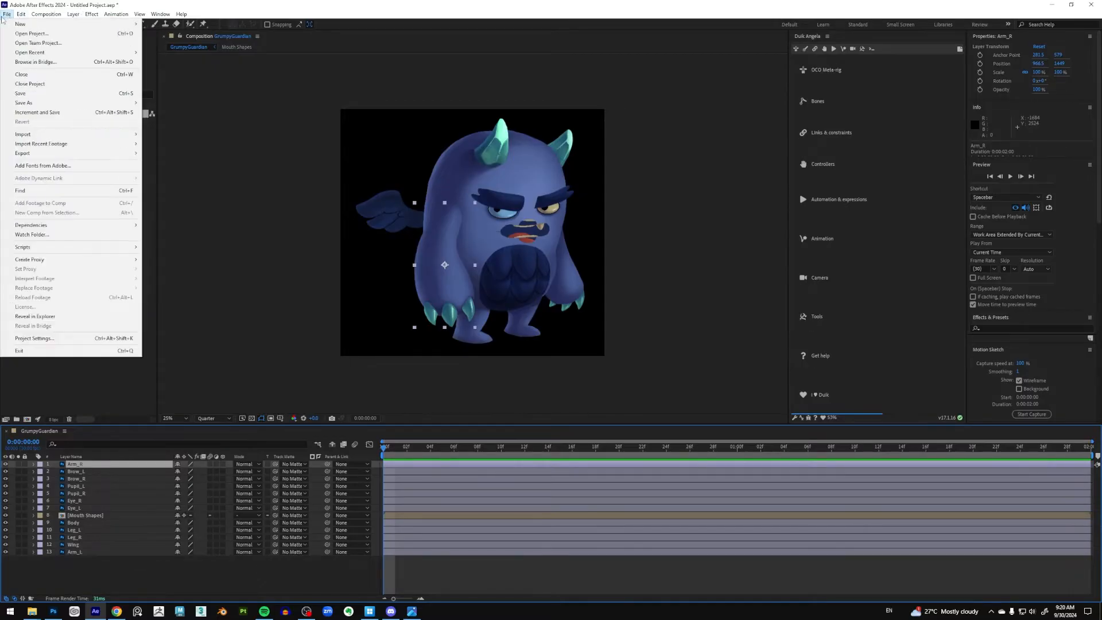
pyautogui.moveTo(39, 105)
pyautogui.click(184, 105)
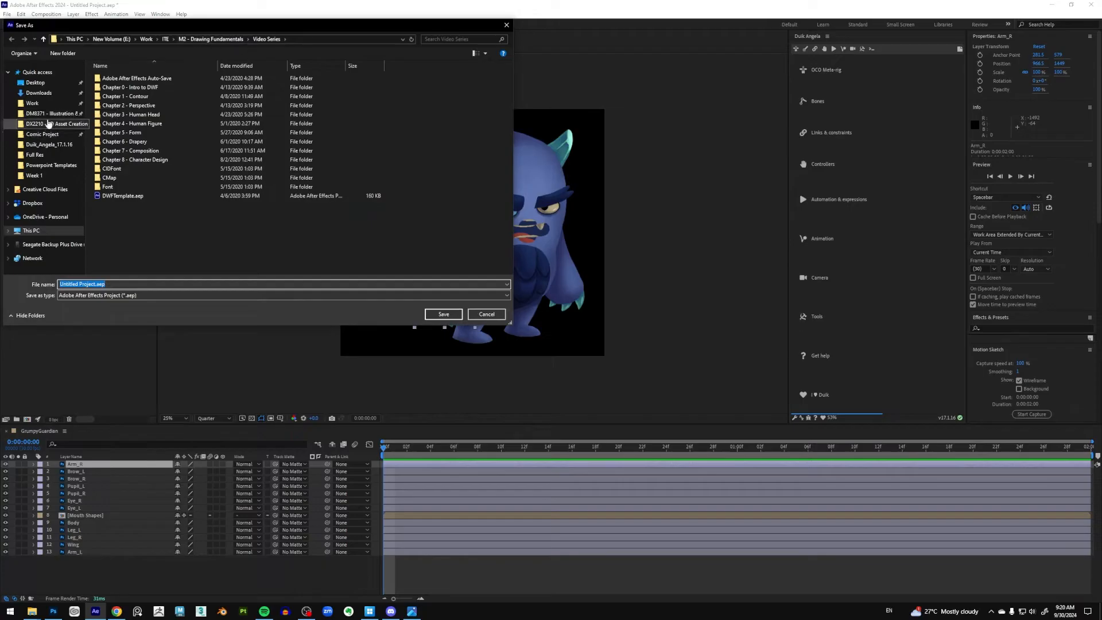
pyautogui.click(51, 125)
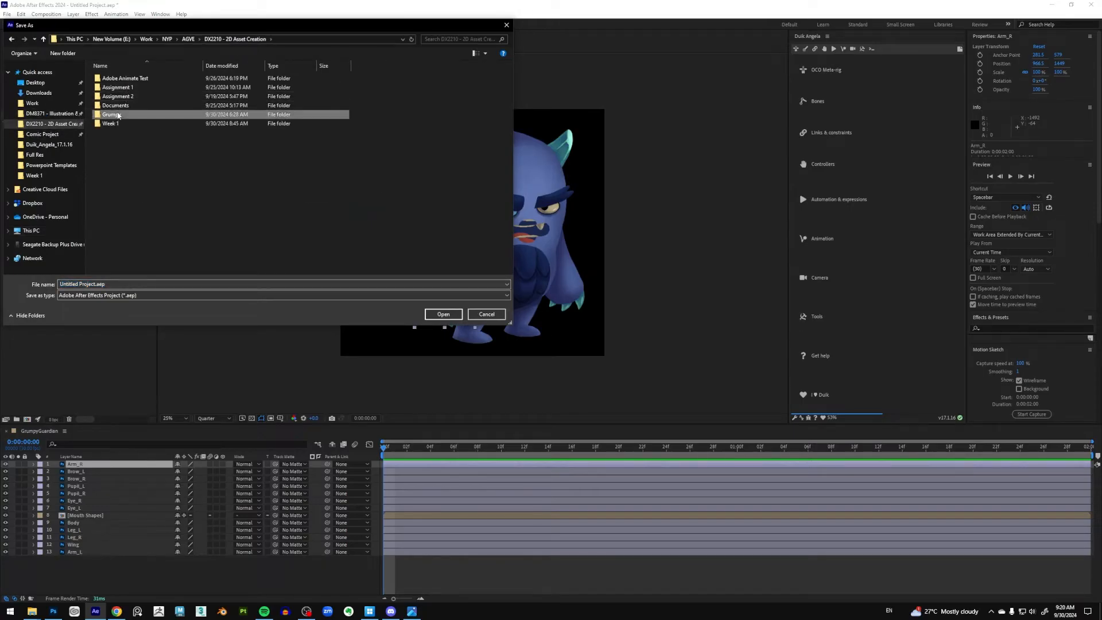
pyautogui.doubleClick(118, 114)
pyautogui.click(235, 39)
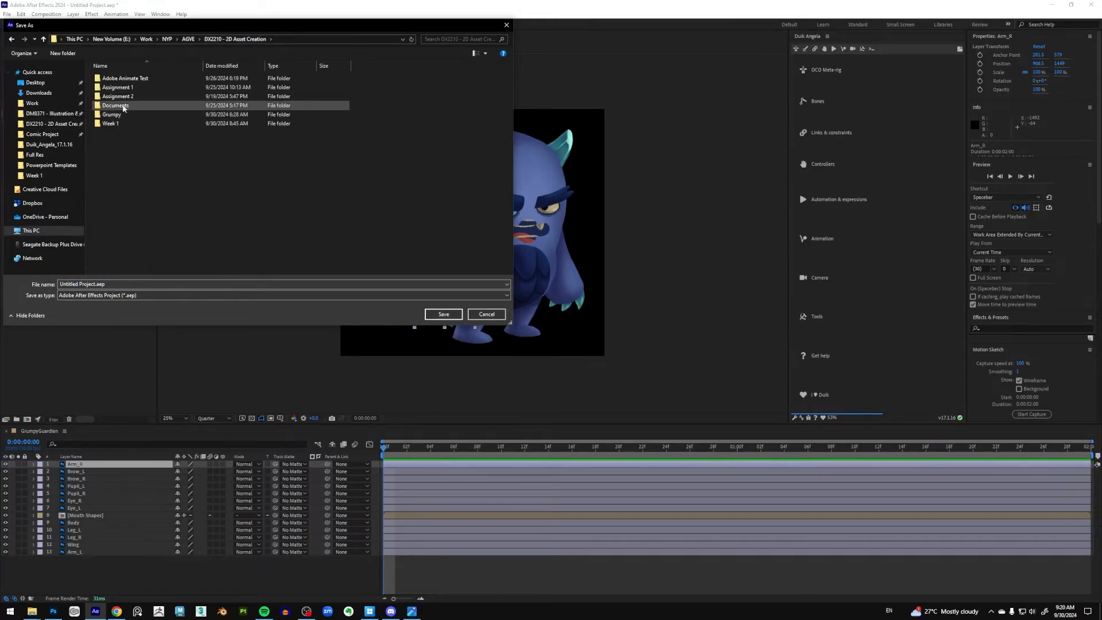
pyautogui.click(118, 123)
pyautogui.doubleClick(118, 124)
pyautogui.doubleClick(115, 89)
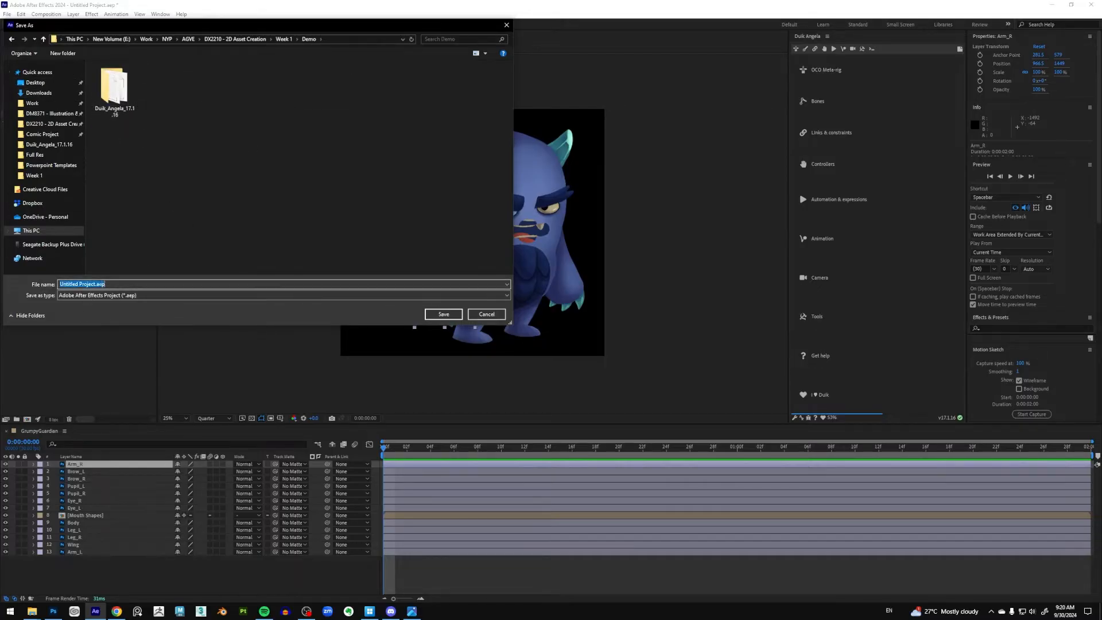
# Step: Name the project file Week1_Demo.aep and save it
pyautogui.doubleClick(87, 284)
pyautogui.moveTo(96, 284); pyautogui.dragTo(59, 284)
pyautogui.write('Week1')
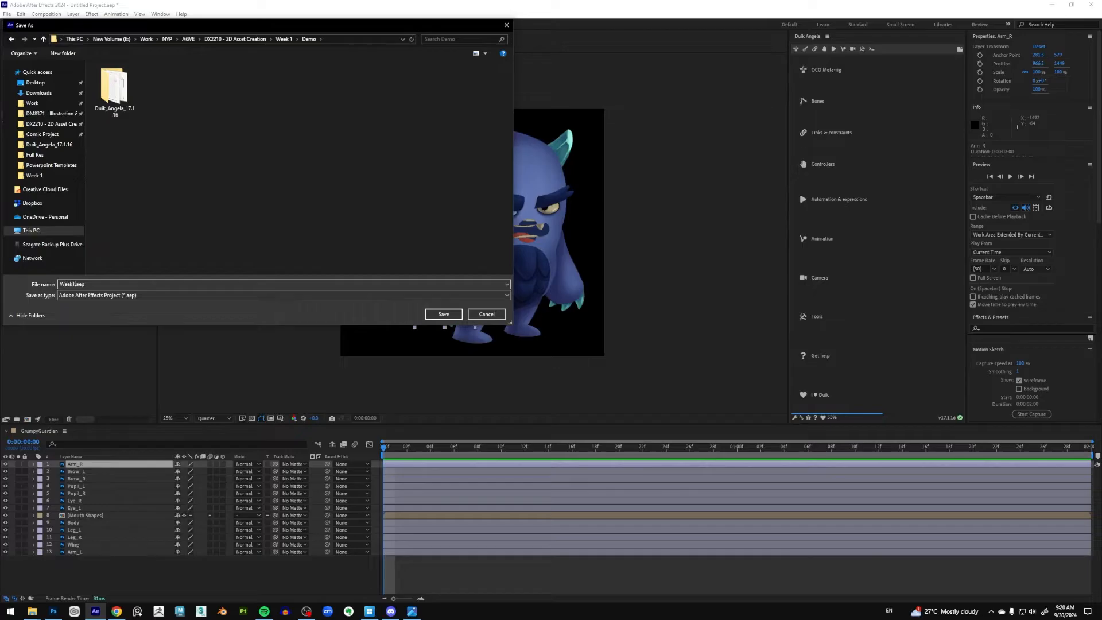
pyautogui.write('_Demo')
pyautogui.click(444, 314)
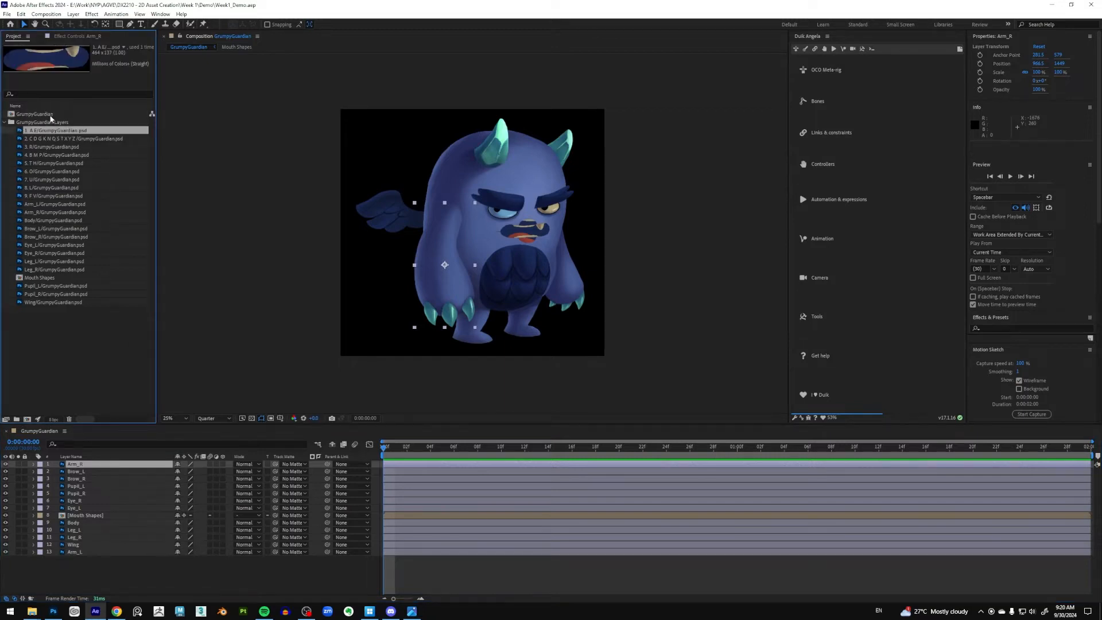
# Step: Preview the 6. O, Arm_L and Eye_L footage items in the project
pyautogui.click(61, 172)
pyautogui.click(63, 203)
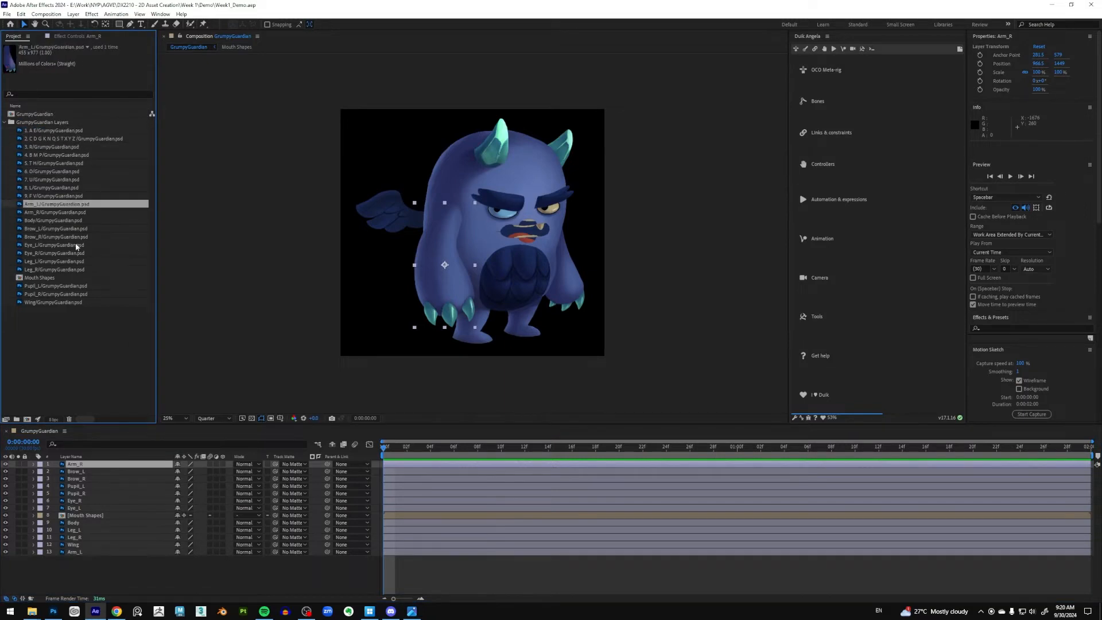
pyautogui.click(69, 245)
# Step: Switch to File Explorer and move GrumpyGuardian.psd from the Demo folder up into the Week 1 folder
pyautogui.moveTo(33, 611)
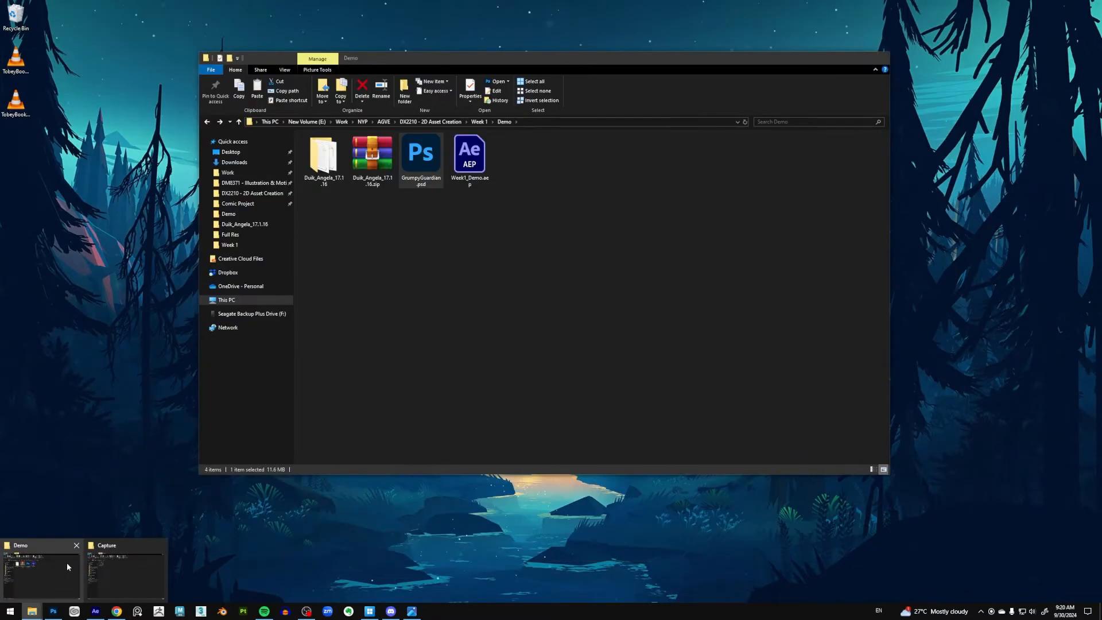
pyautogui.click(66, 567)
pyautogui.click(438, 226)
pyautogui.click(425, 166)
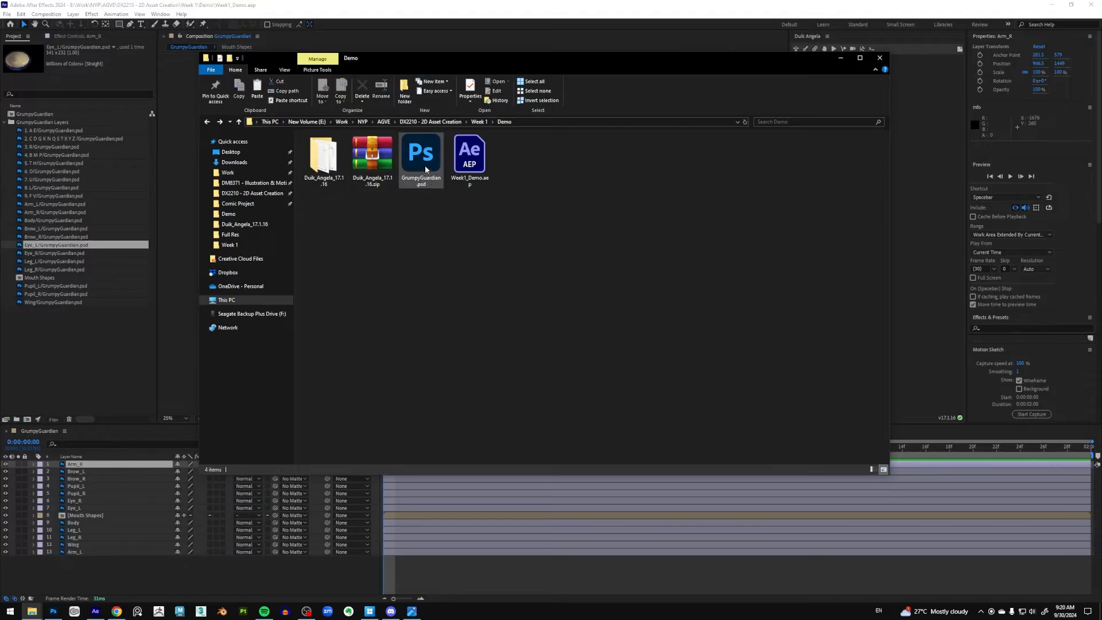
pyautogui.hotkey('ctrl', 'x')
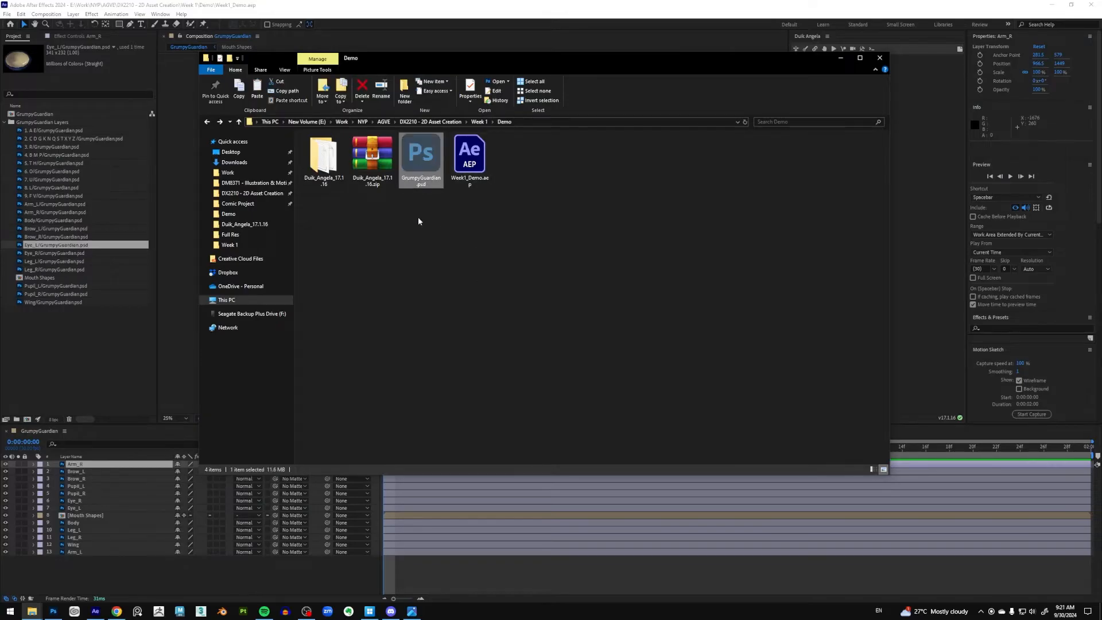
pyautogui.click(478, 122)
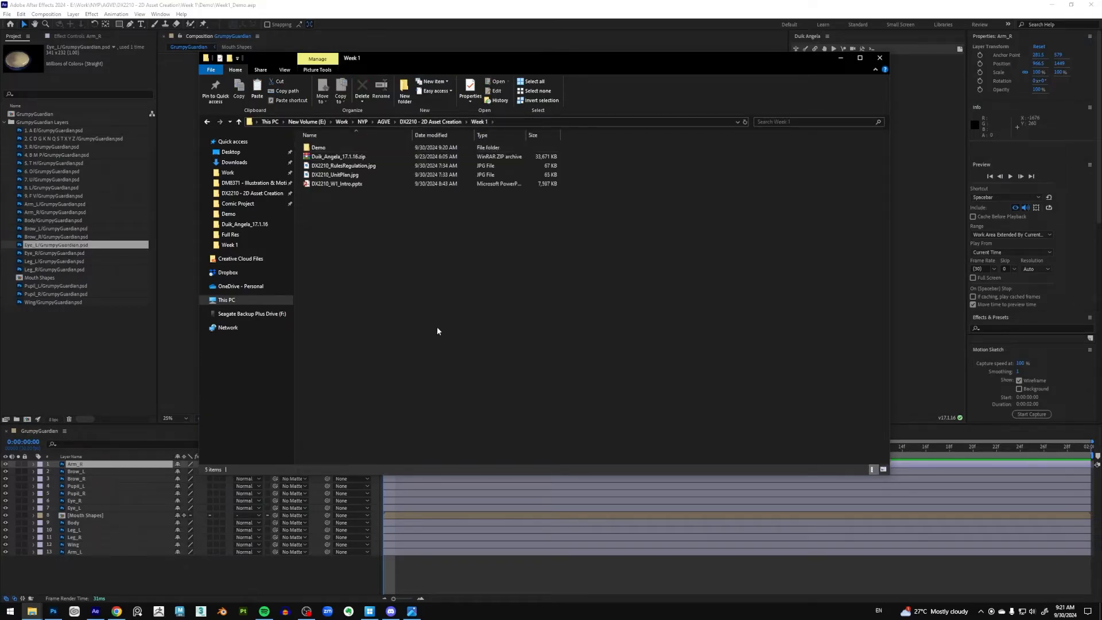
pyautogui.hotkey('ctrl', 'v')
pyautogui.click(420, 299)
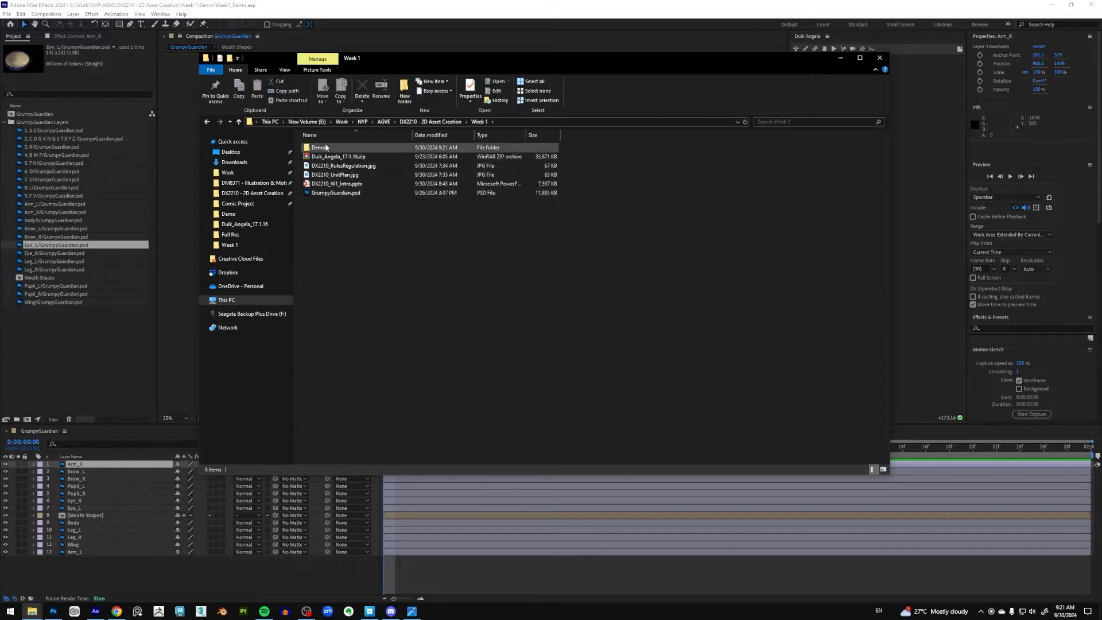
# Step: Reopen the Week1_Demo.aep project from the Demo folder in After Effects and acknowledge the alert
pyautogui.doubleClick(319, 148)
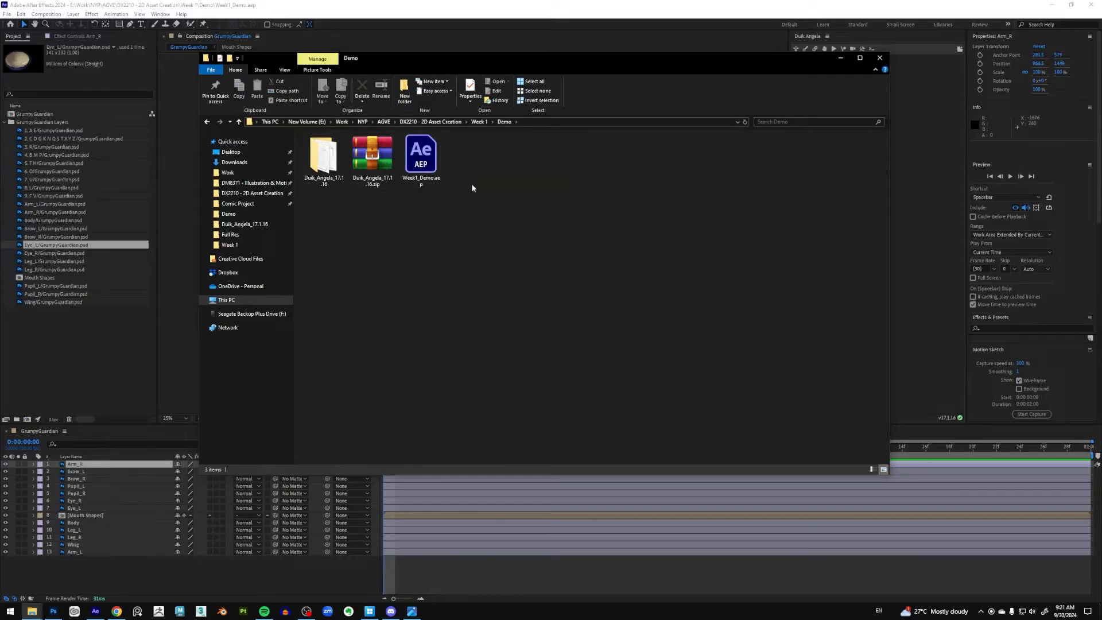
pyautogui.click(431, 181)
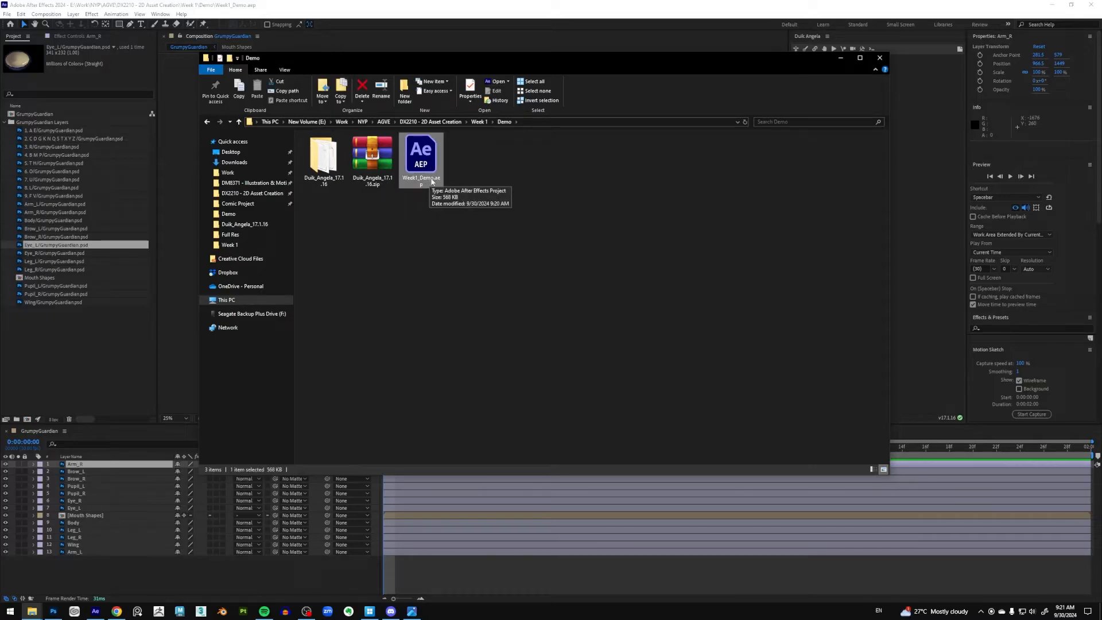
pyautogui.doubleClick(433, 171)
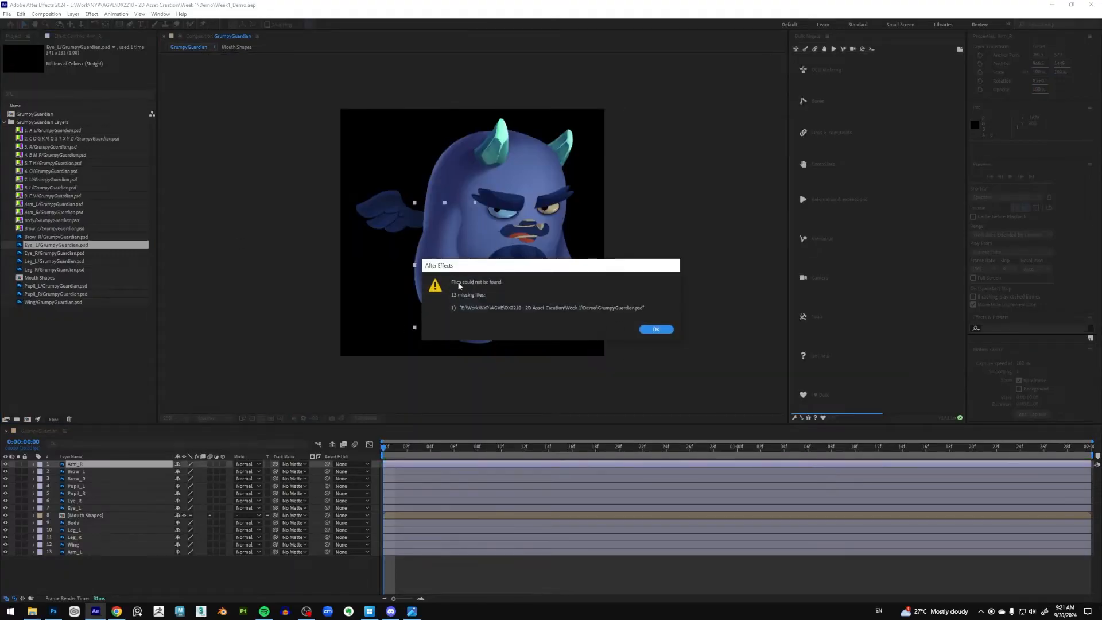
pyautogui.click(656, 330)
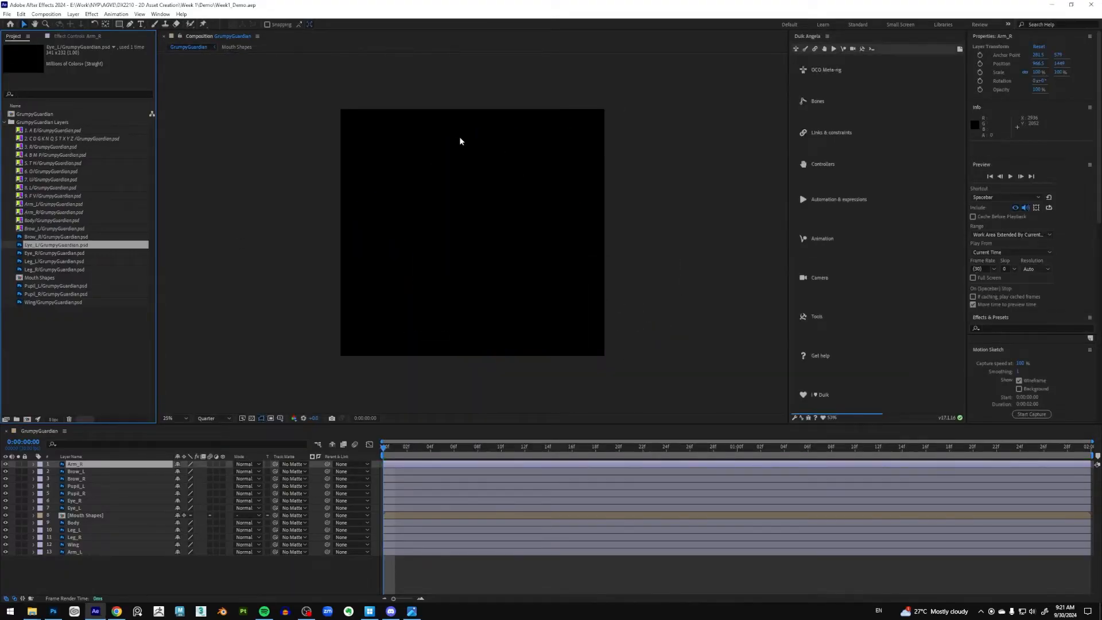
# Step: Check the source links of the imported mouth shape items, including 1. A E, 4. B M P and 5. T H, and of Body
pyautogui.click(58, 130)
pyautogui.click(53, 139)
pyautogui.click(48, 155)
pyautogui.click(45, 163)
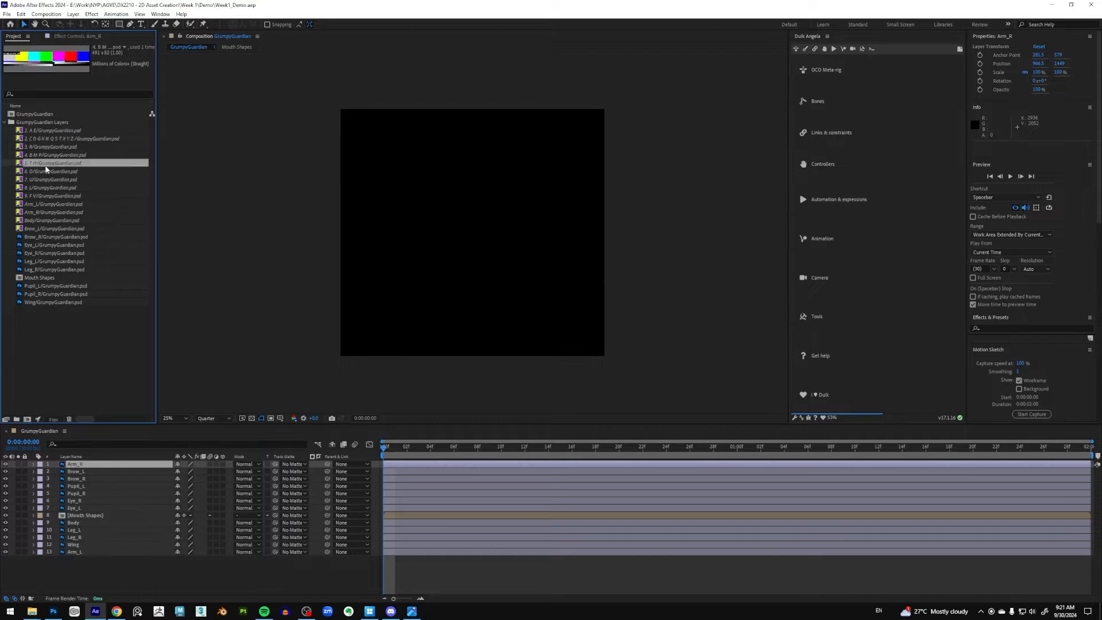
pyautogui.click(45, 180)
pyautogui.click(46, 220)
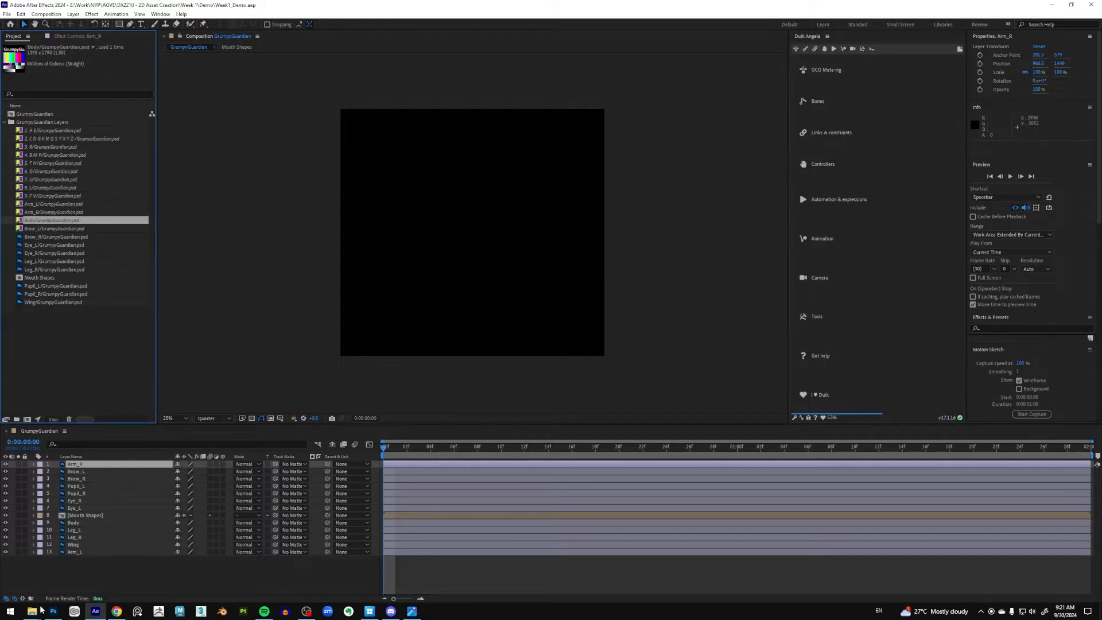
# Step: Switch to File Explorer and move GrumpyGuardian.psd from the Week 1 folder back into the Demo folder beside Week1_Demo.aep
pyautogui.moveTo(35, 610)
pyautogui.click(48, 580)
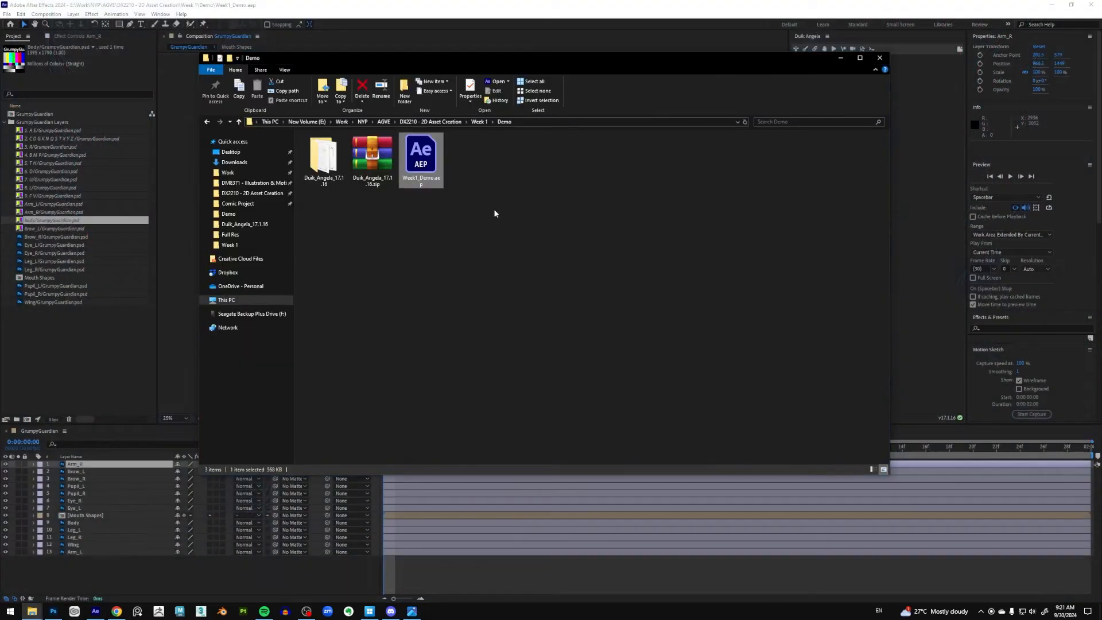
pyautogui.moveTo(451, 210); pyautogui.dragTo(416, 163)
pyautogui.click(466, 255)
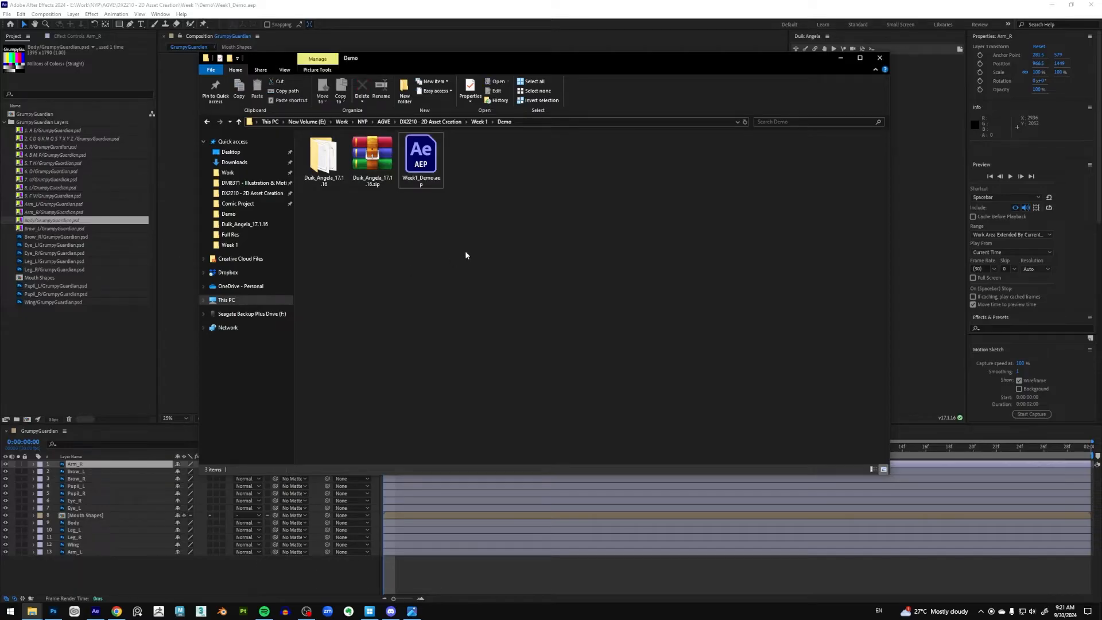
pyautogui.click(208, 122)
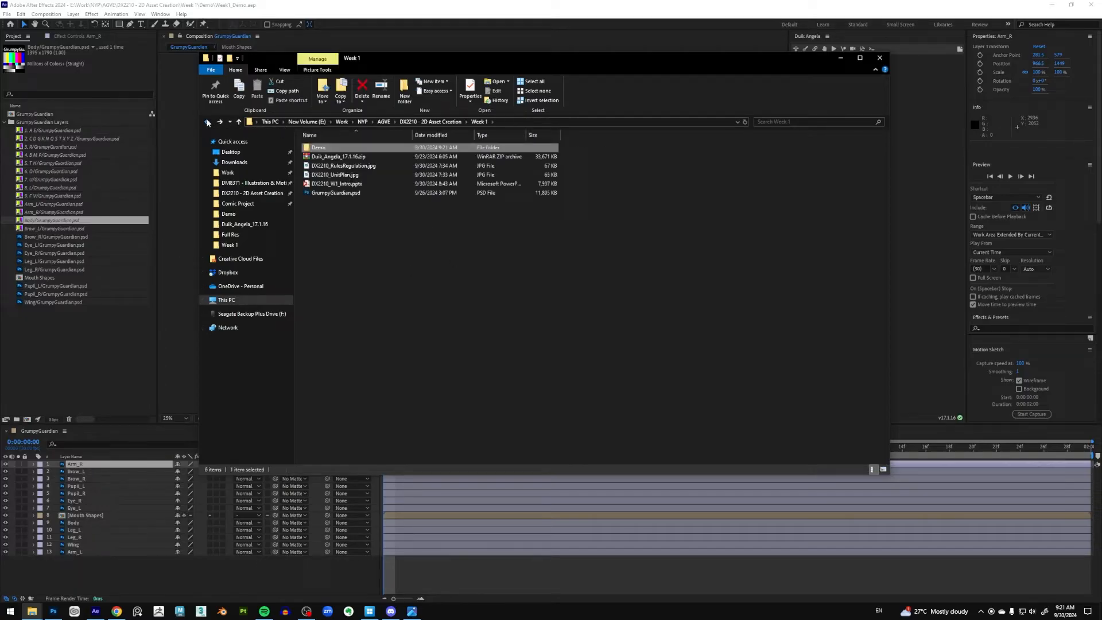
pyautogui.click(361, 194)
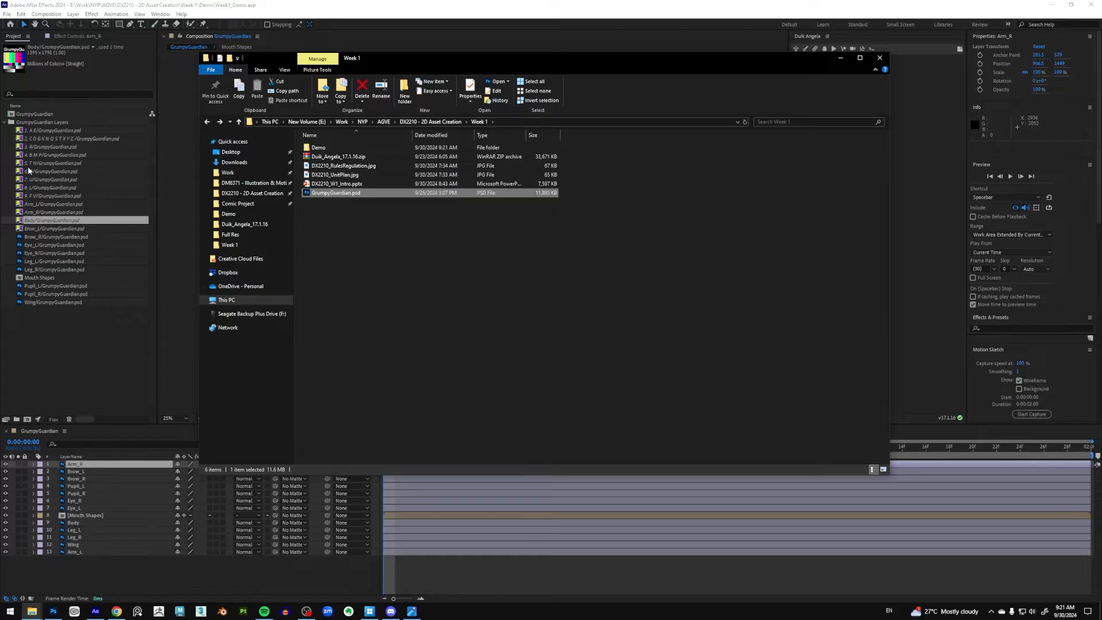
pyautogui.moveTo(340, 197); pyautogui.dragTo(321, 148)
pyautogui.doubleClick(319, 149)
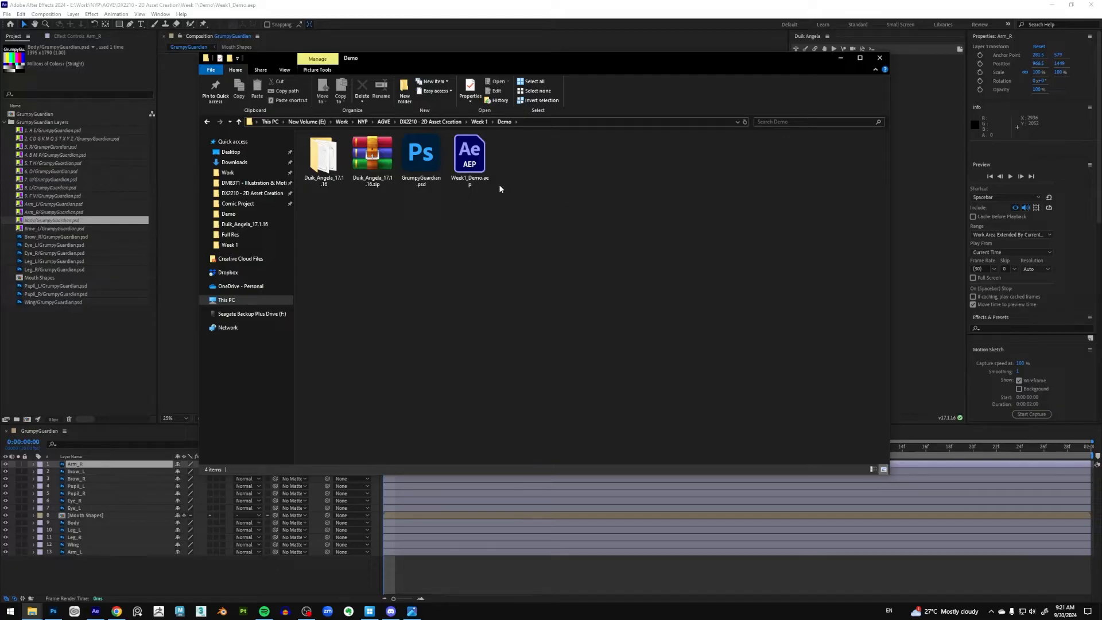
pyautogui.click(470, 156)
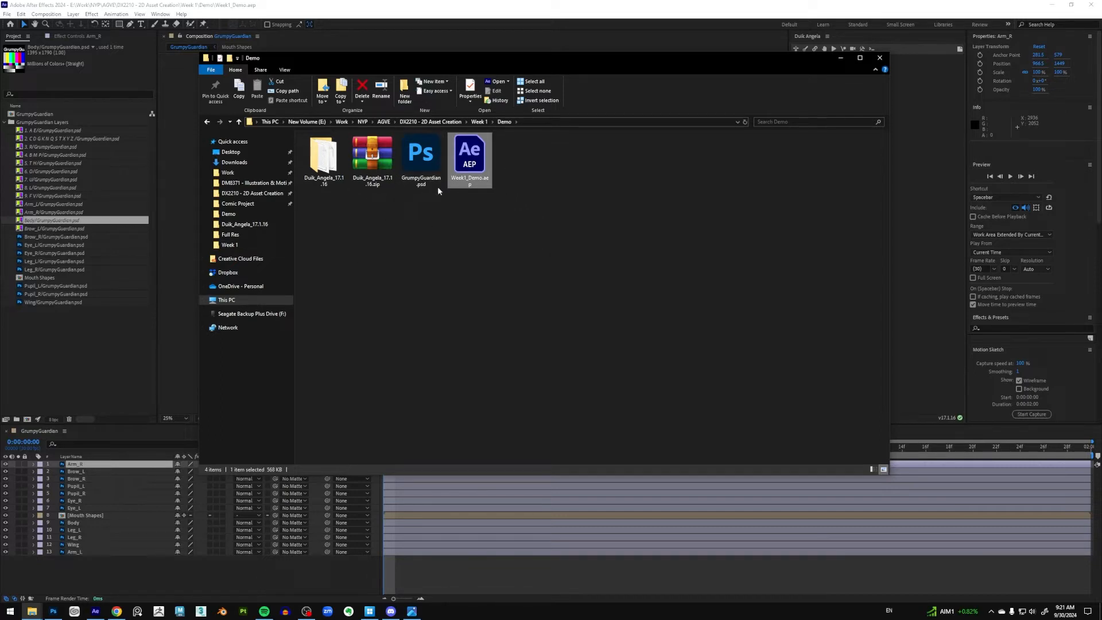
# Step: Return to After Effects, reload the missing footage items from 1. A E through Brow_L, and acknowledge the alert
pyautogui.click(553, 20)
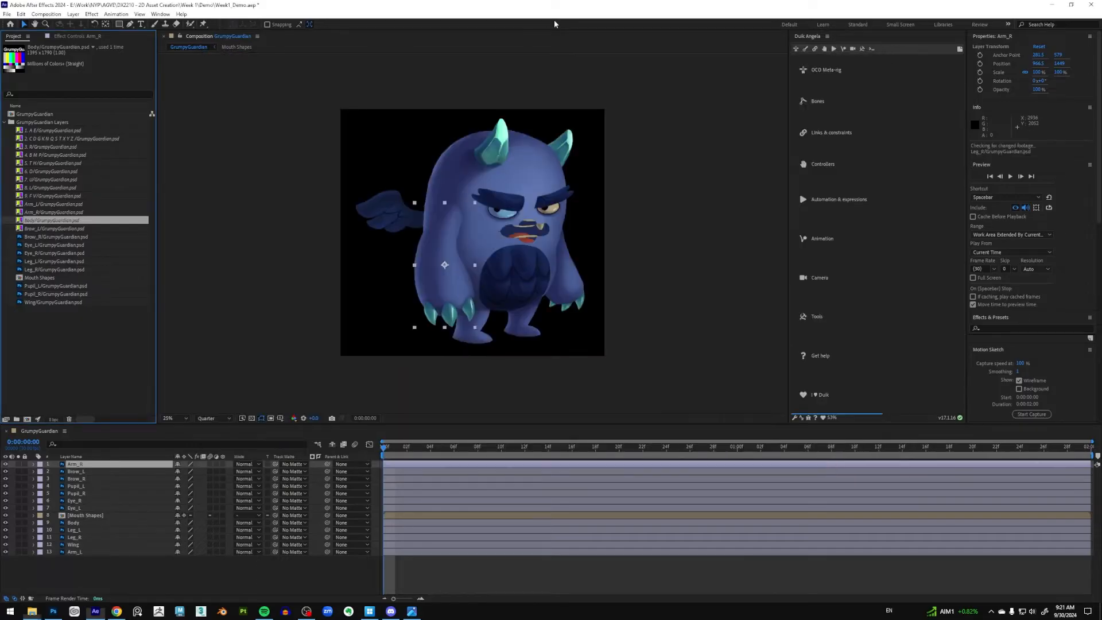
pyautogui.click(68, 132)
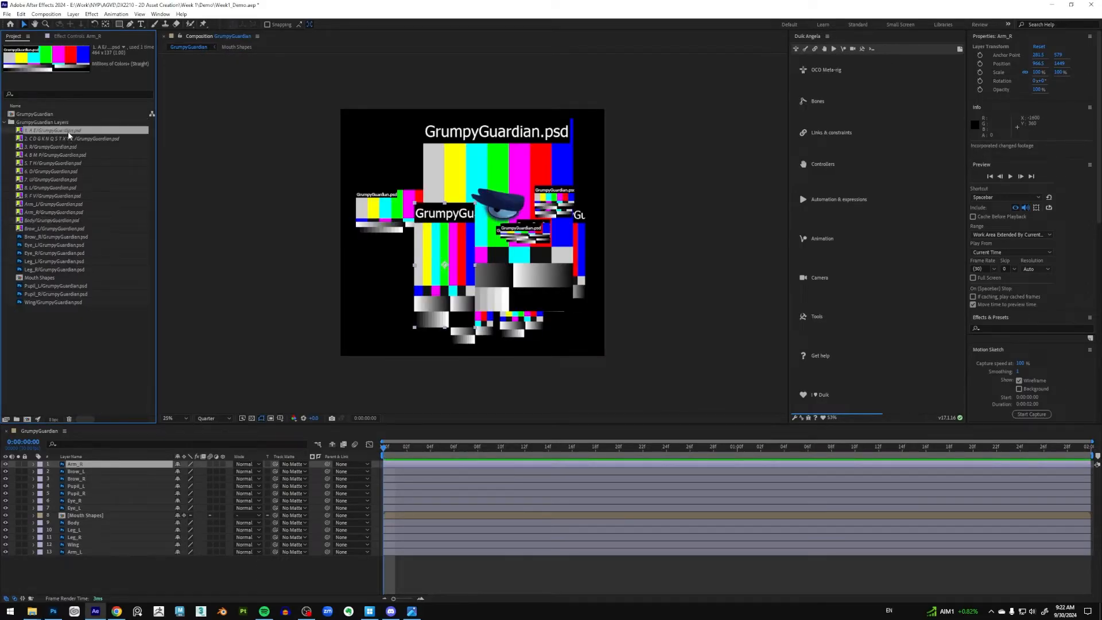
pyautogui.click(64, 146)
pyautogui.click(65, 204)
pyautogui.click(57, 228)
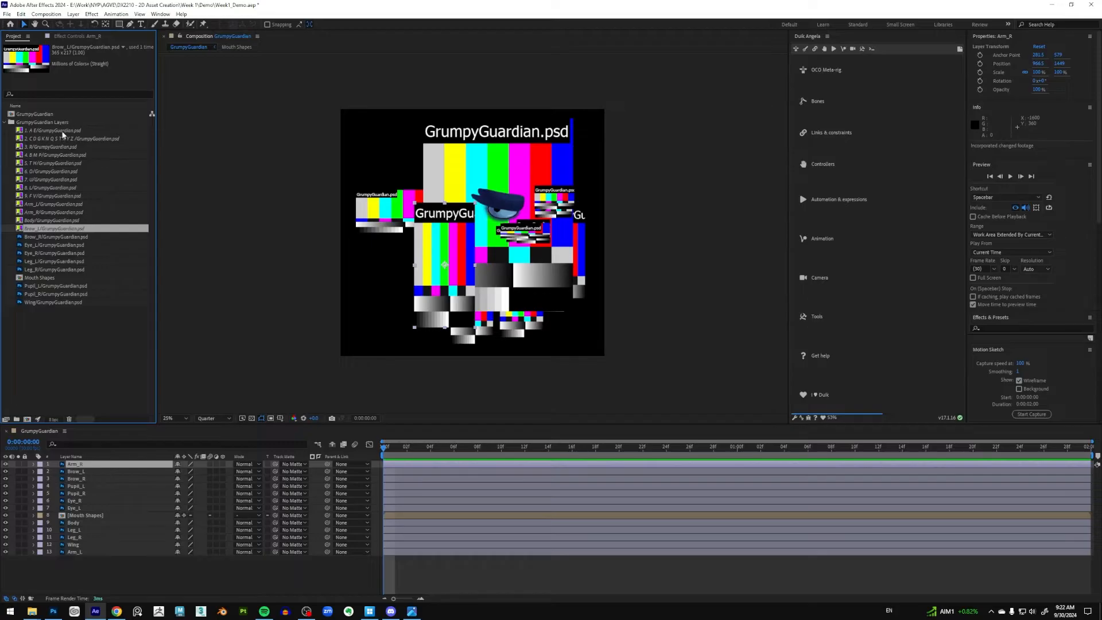
pyautogui.keyDown('shift'); pyautogui.click(65, 132); pyautogui.keyUp('shift')
pyautogui.rightClick(64, 134)
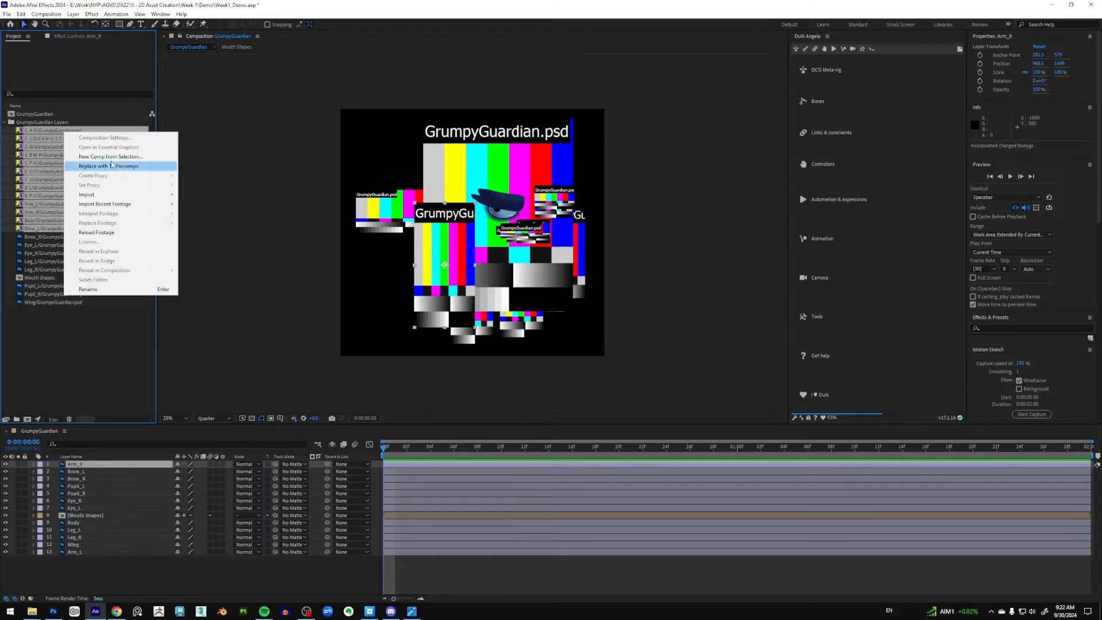
pyautogui.click(117, 233)
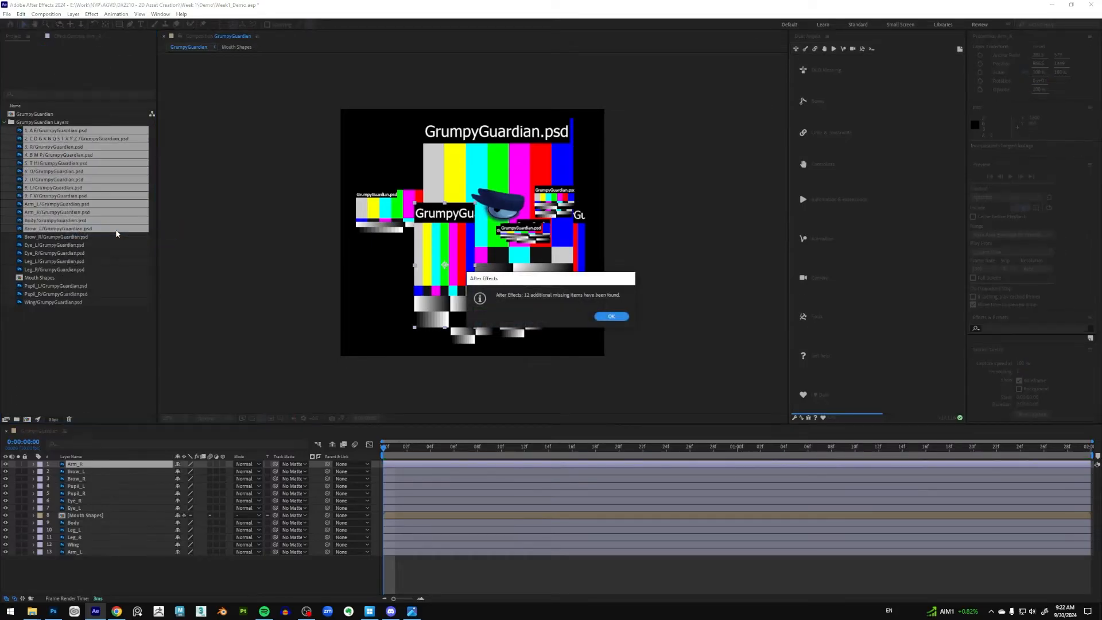
pyautogui.click(611, 316)
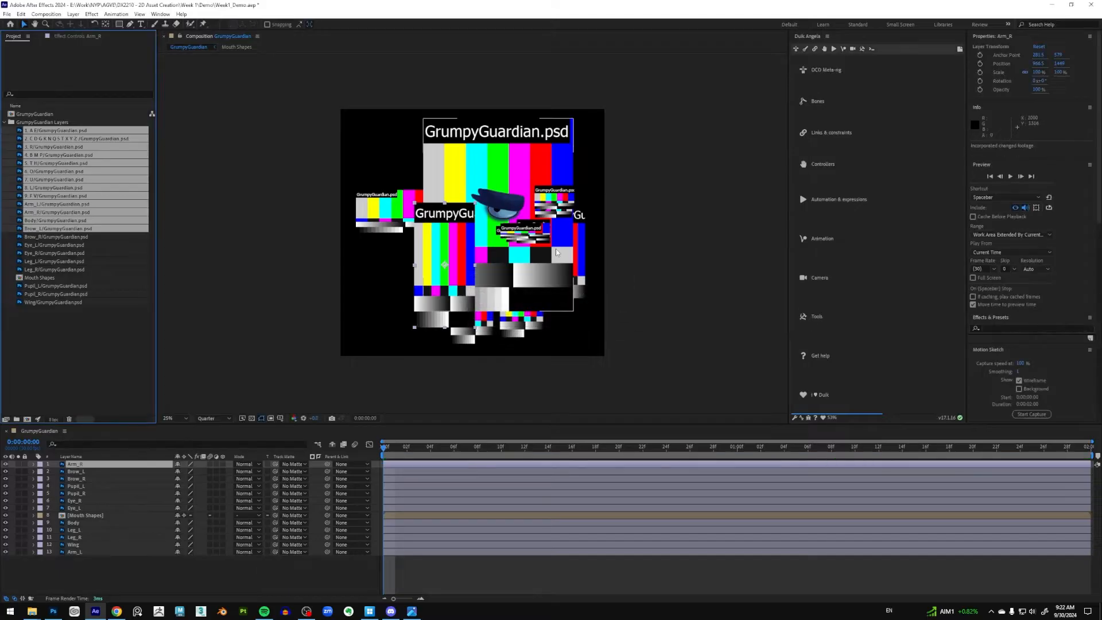
# Step: Reload the remaining footage items from Brow_R through Wing
pyautogui.click(79, 237)
pyautogui.keyDown('shift'); pyautogui.click(66, 302); pyautogui.keyUp('shift')
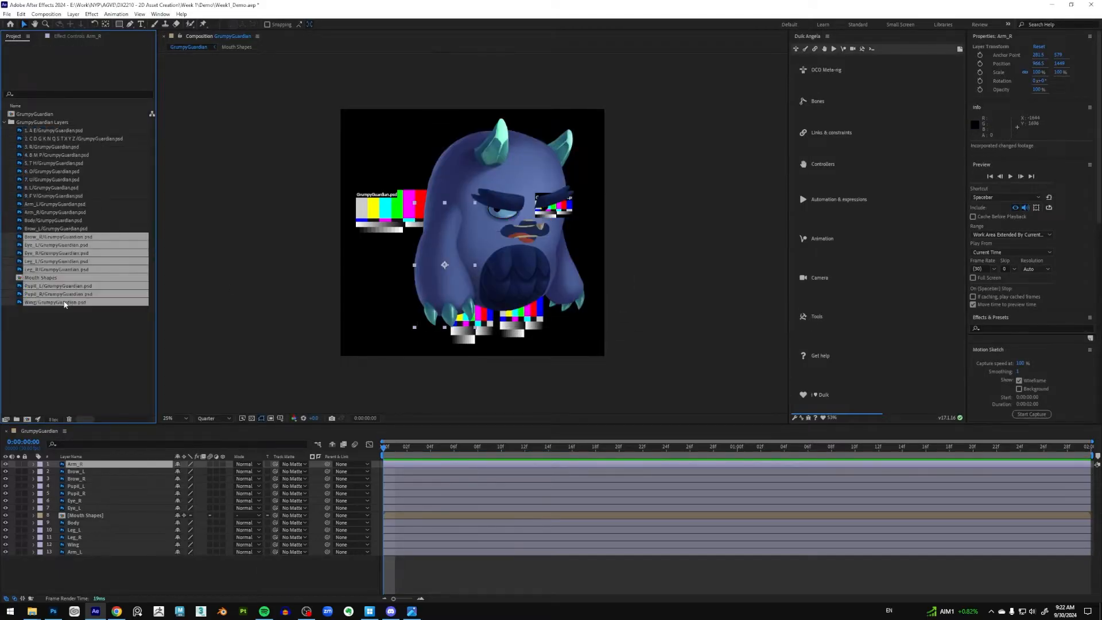
pyautogui.rightClick(66, 259)
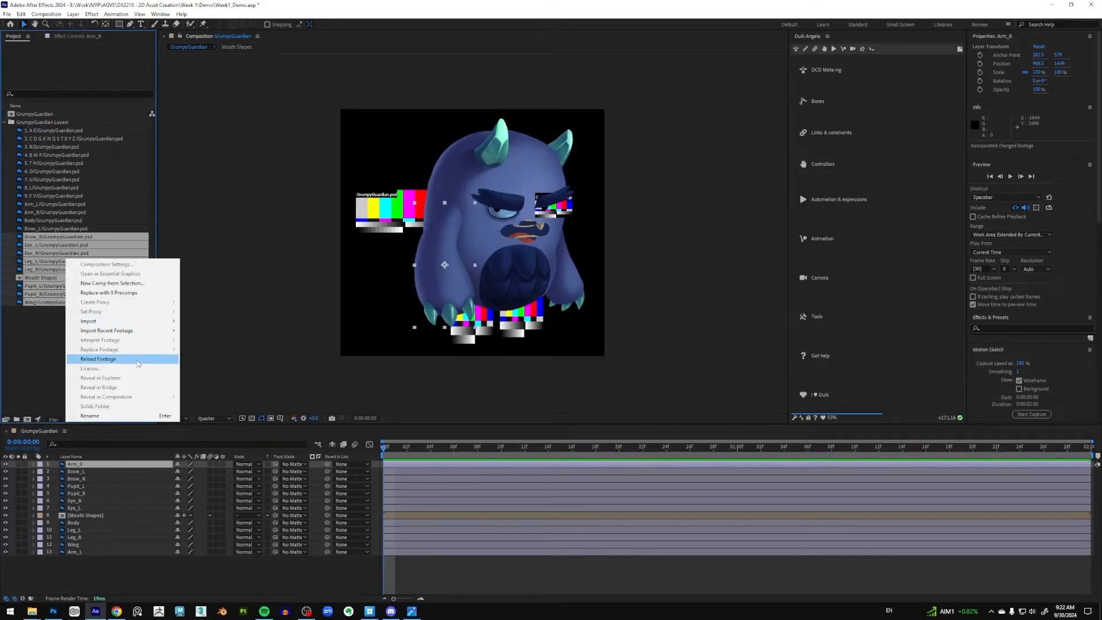
pyautogui.click(136, 360)
# Step: Check the 5. T H and Body footage, then open the GrumpyGuardian composition and preview its timeline
pyautogui.click(92, 164)
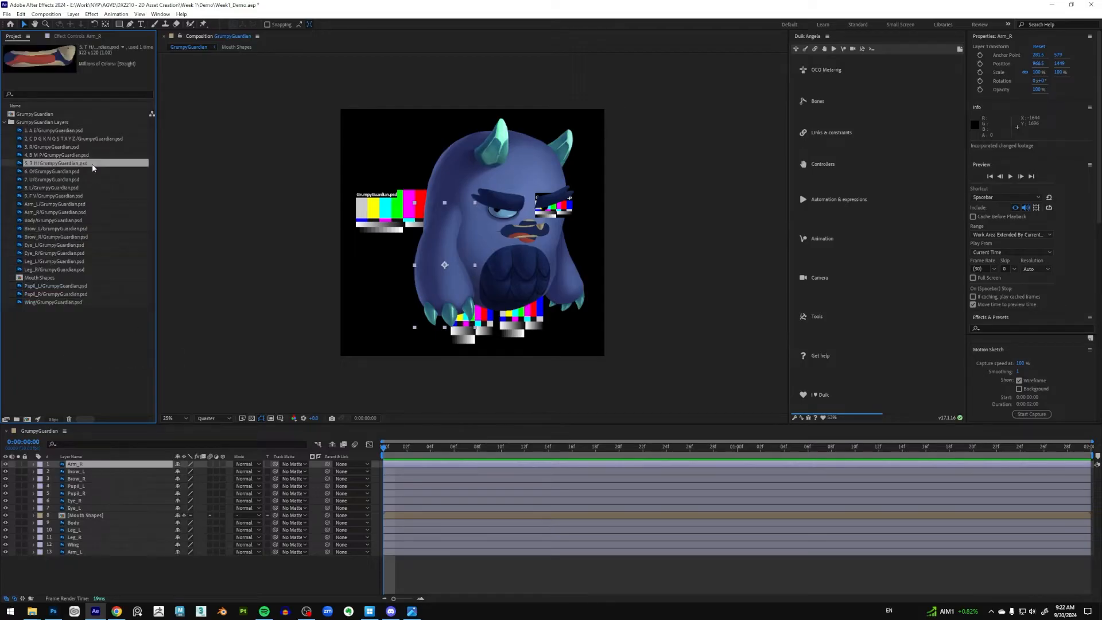
pyautogui.click(87, 219)
pyautogui.doubleClick(46, 114)
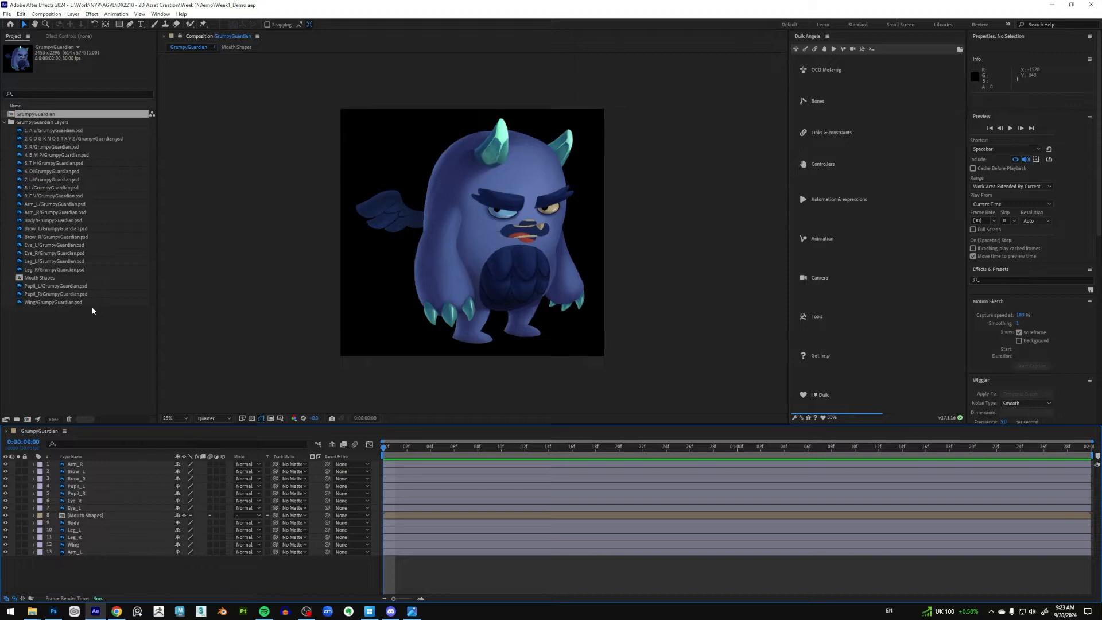
pyautogui.press('space')
pyautogui.moveTo(437, 458); pyautogui.dragTo(381, 458)
pyautogui.click(36, 116)
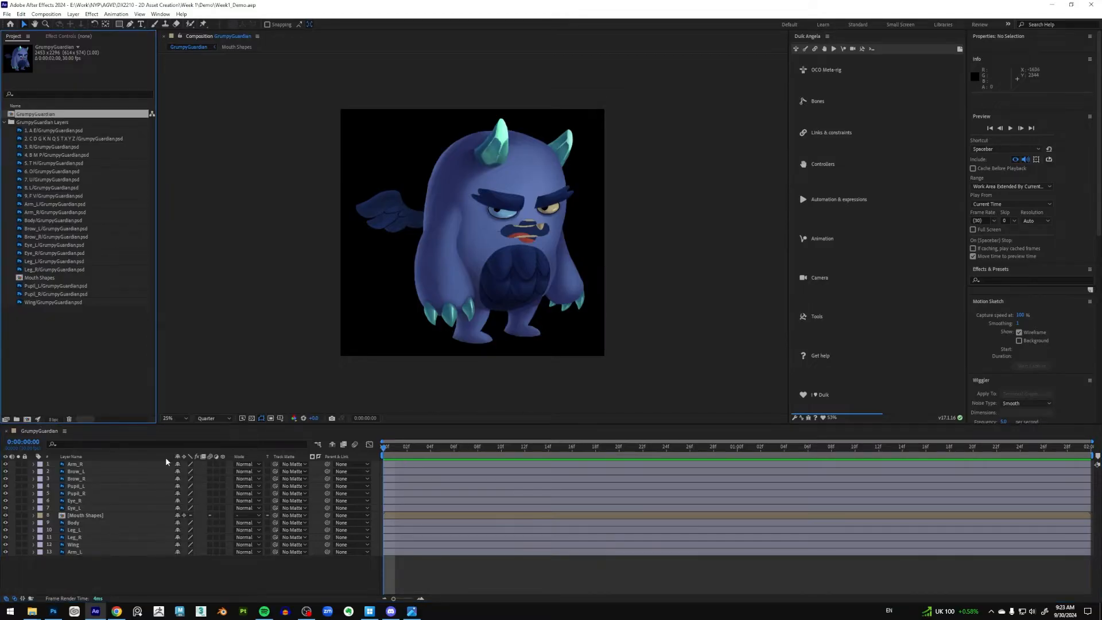
pyautogui.moveTo(392, 447)
pyautogui.mouseDown()
pyautogui.moveTo(497, 457)
pyautogui.moveTo(383, 458)
pyautogui.mouseUp()
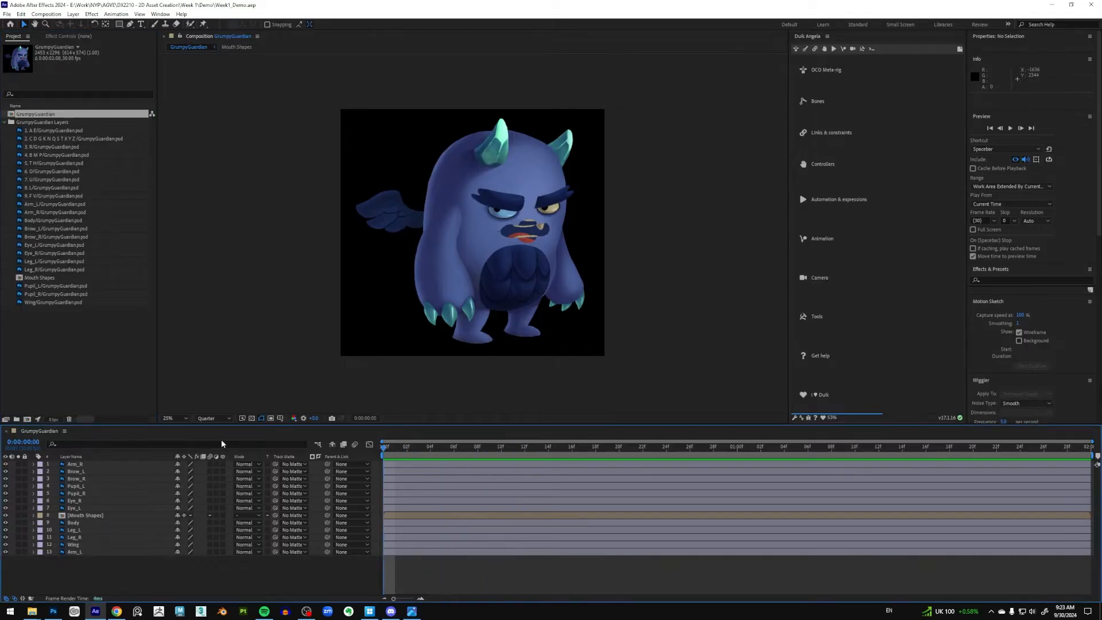
# Step: Toggle the visibility of the Mouth Shapes layer off and on, leaving it visible
pyautogui.click(91, 515)
pyautogui.click(6, 515)
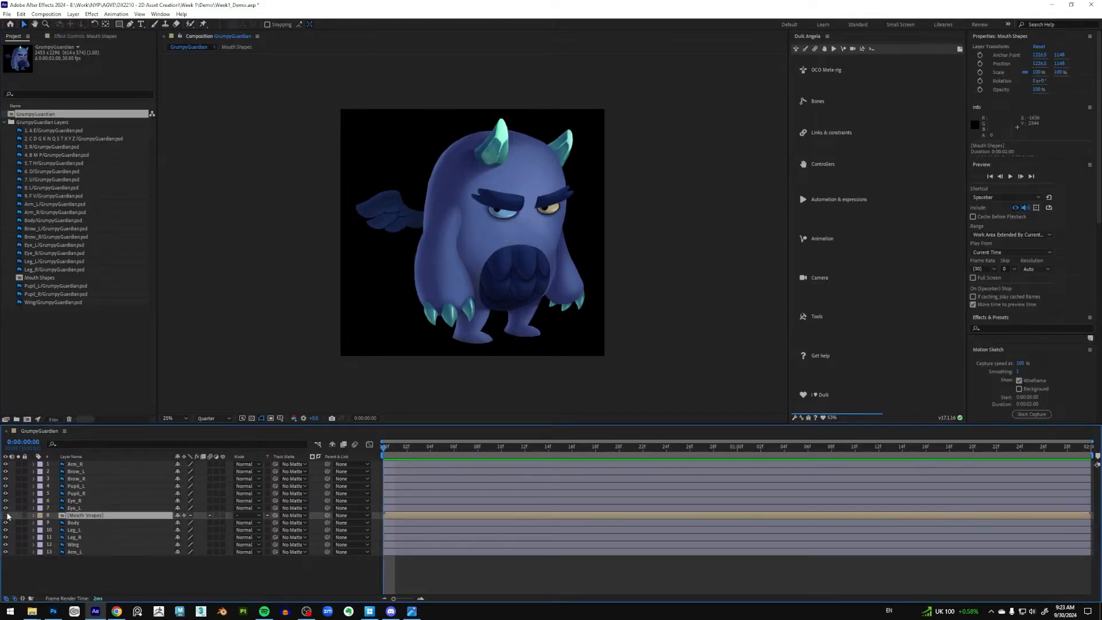
pyautogui.click(6, 515)
pyautogui.click(6, 516)
pyautogui.click(6, 515)
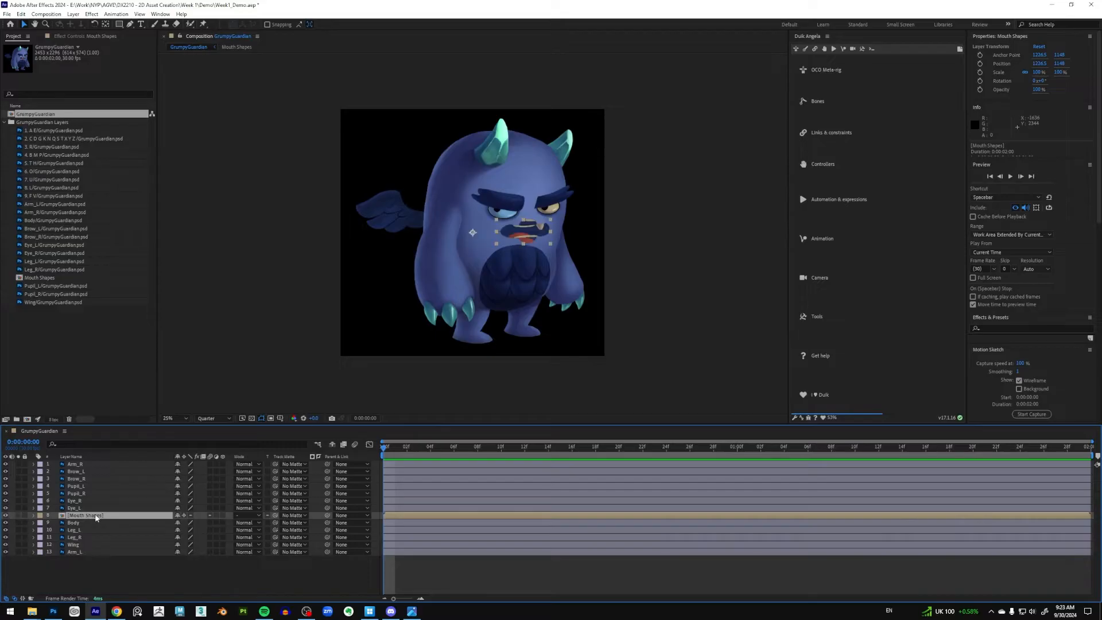
# Step: Open the Mouth Shapes precomp, go through its mouth layers 2 to 9, and return to the GrumpyGuardian composition
pyautogui.doubleClick(96, 516)
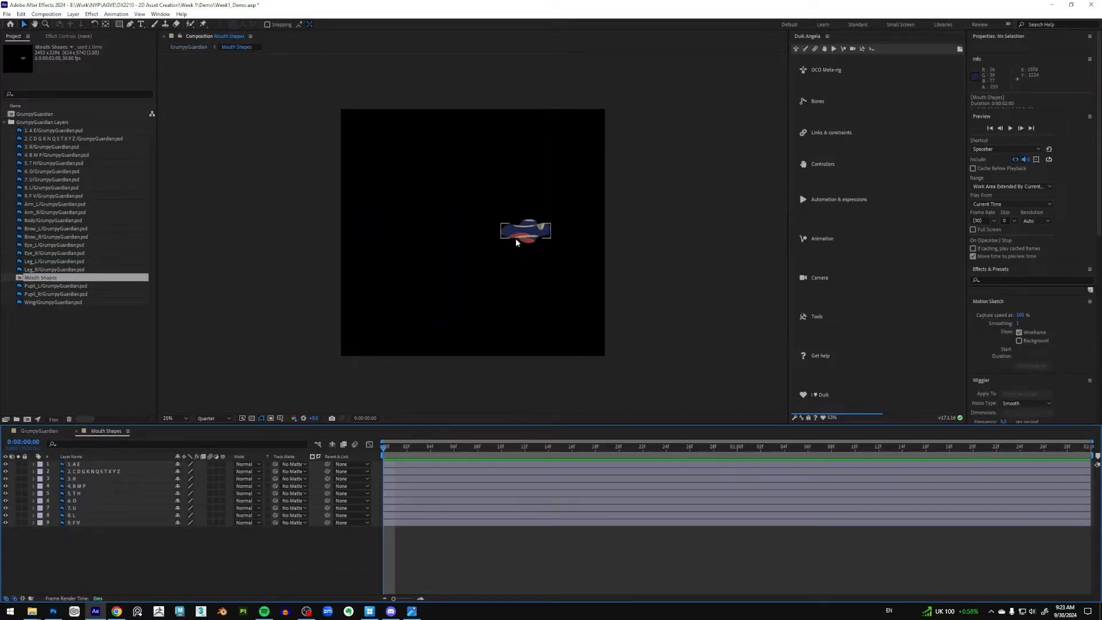
pyautogui.click(104, 471)
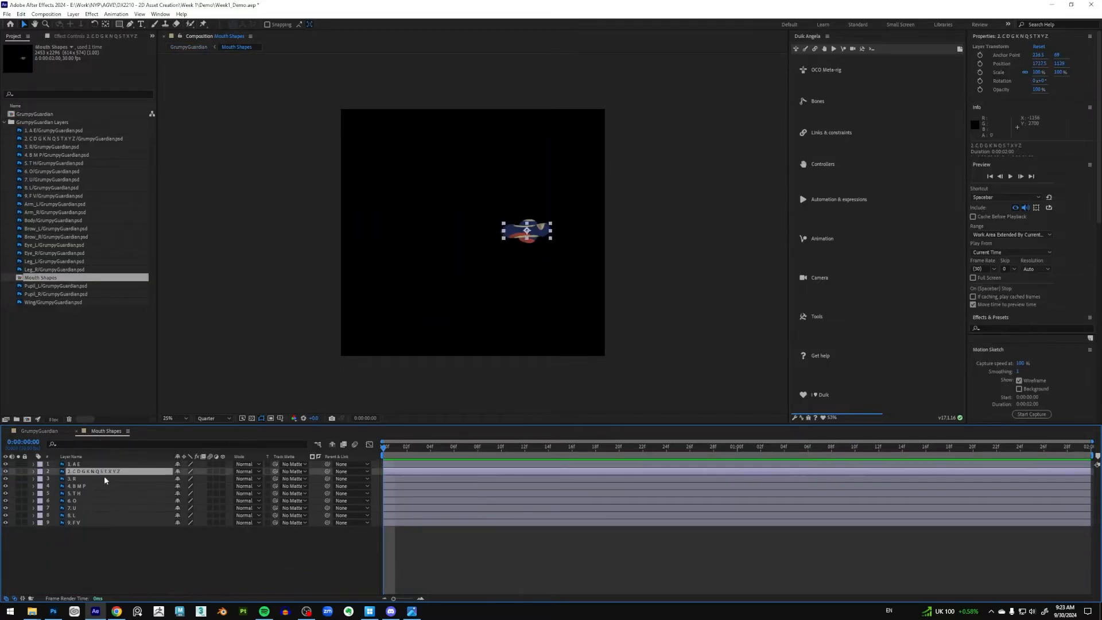
pyautogui.click(103, 479)
pyautogui.click(102, 486)
pyautogui.click(101, 493)
pyautogui.click(101, 501)
pyautogui.click(101, 508)
pyautogui.click(101, 515)
pyautogui.click(102, 523)
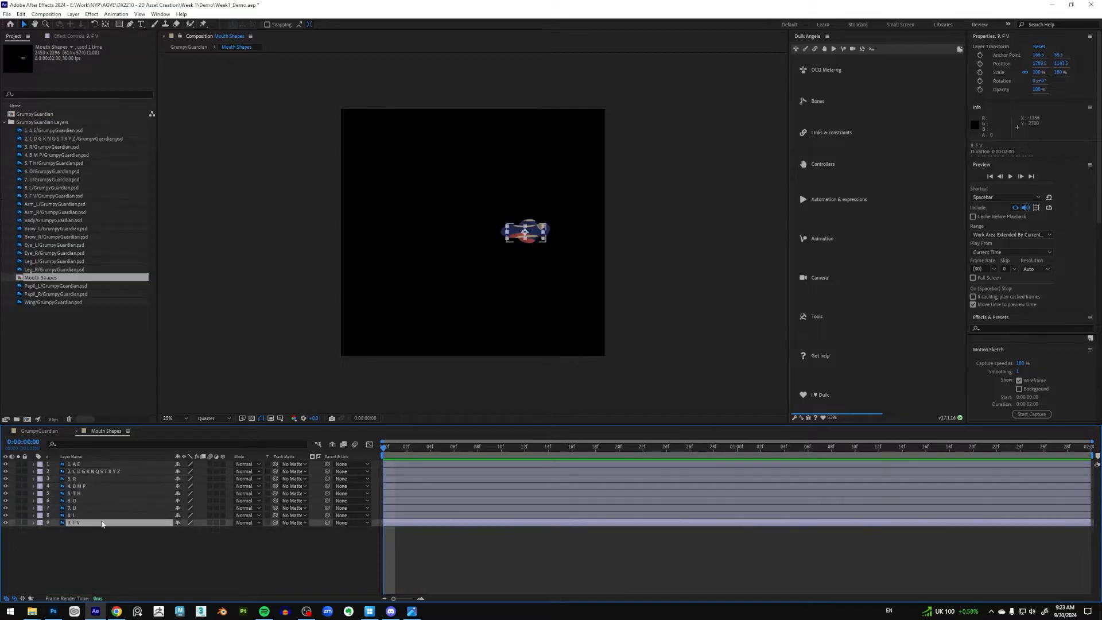
pyautogui.click(77, 433)
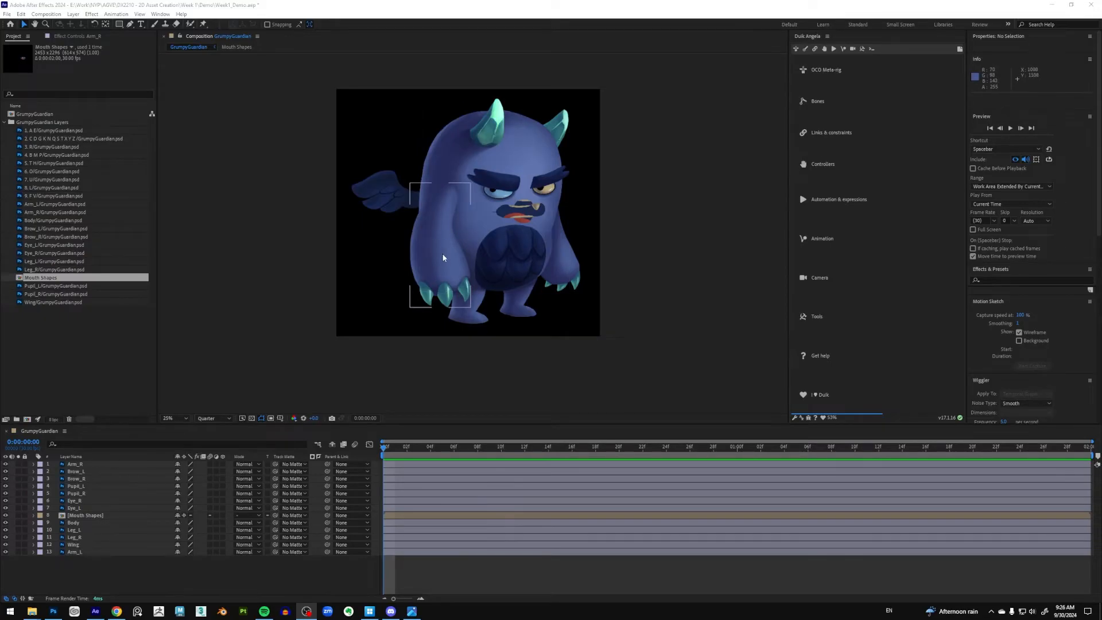
# Step: Select the Arm_R layer and examine the character's arm, face and body up close
pyautogui.click(447, 210)
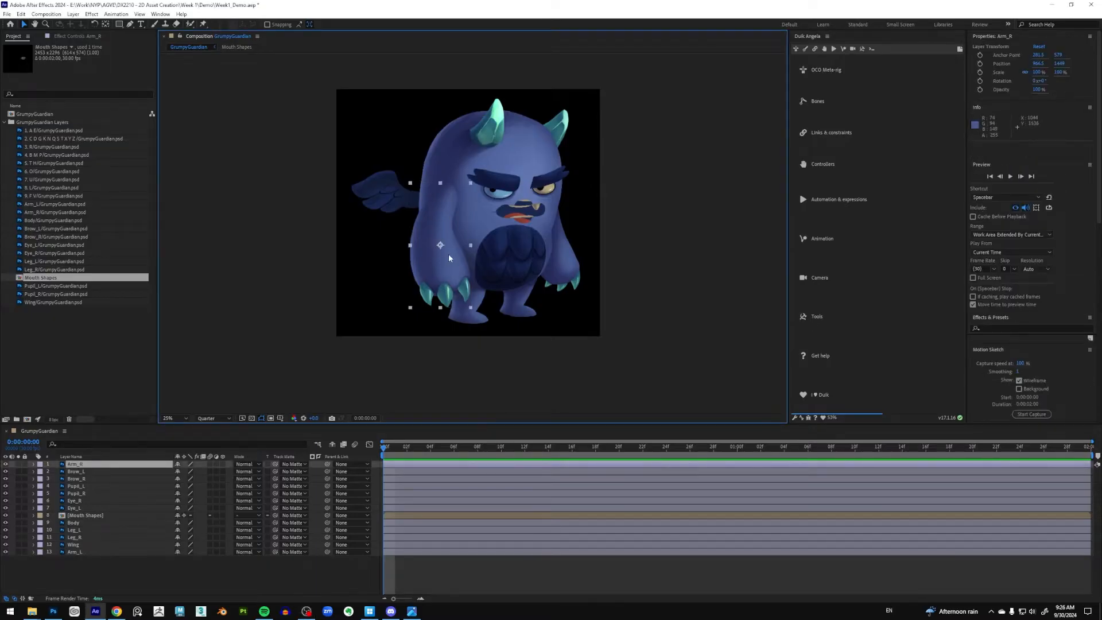
pyautogui.scroll(1, 449, 253)
pyautogui.scroll(-1, 475, 119)
pyautogui.moveTo(490, 171); pyautogui.dragTo(491, 196)
pyautogui.scroll(1, 493, 202)
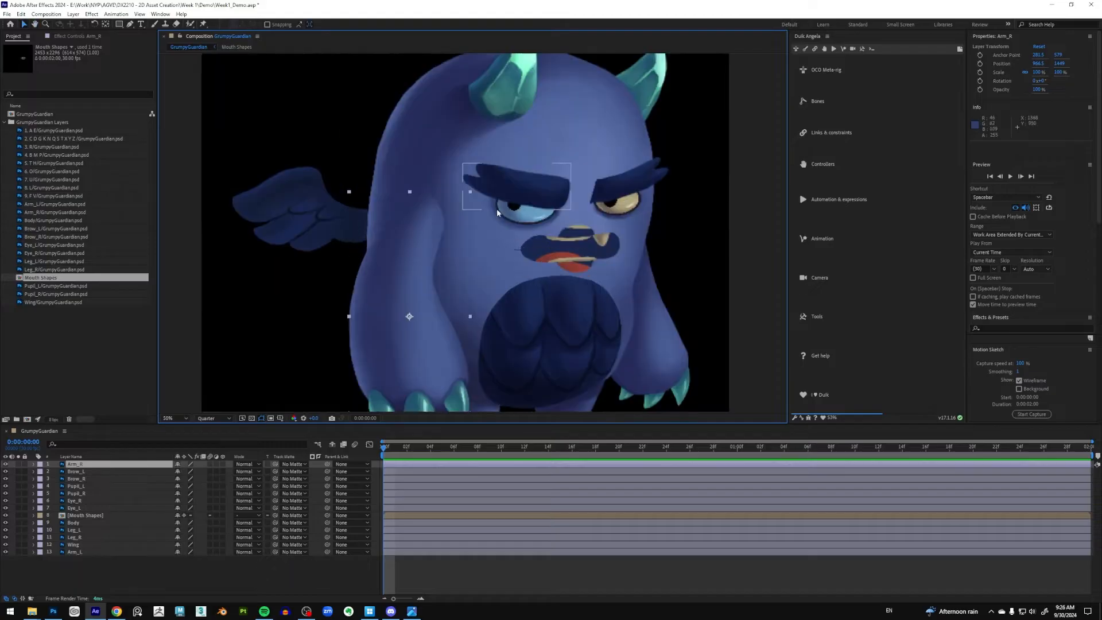
pyautogui.scroll(-1, 595, 237)
pyautogui.scroll(-1, 591, 234)
pyautogui.press('v')
pyautogui.scroll(1, 591, 237)
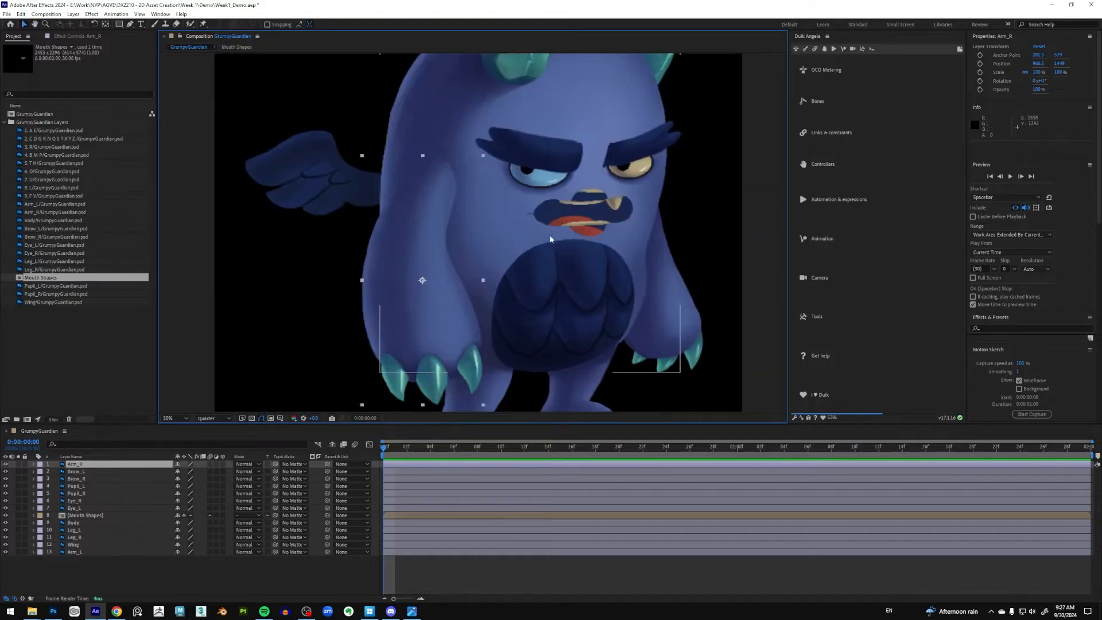
pyautogui.scroll(-1, 547, 228)
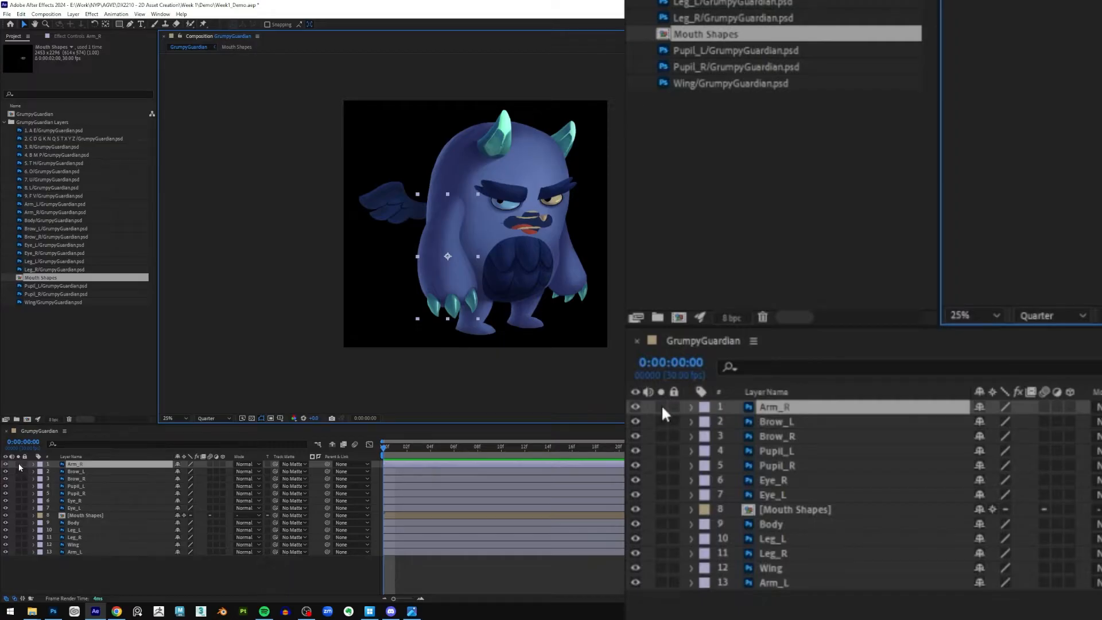
# Step: Solo Arm_R, try soloing the brow and pupil layers with it, and leave only Arm_R soloed
pyautogui.click(19, 465)
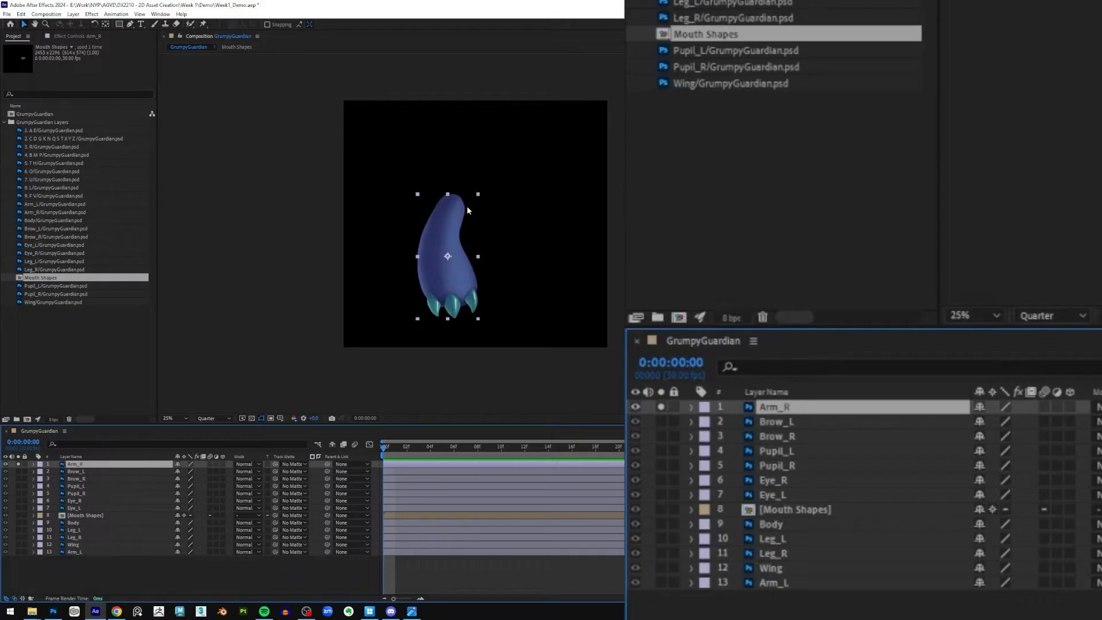
pyautogui.click(18, 471)
pyautogui.click(18, 479)
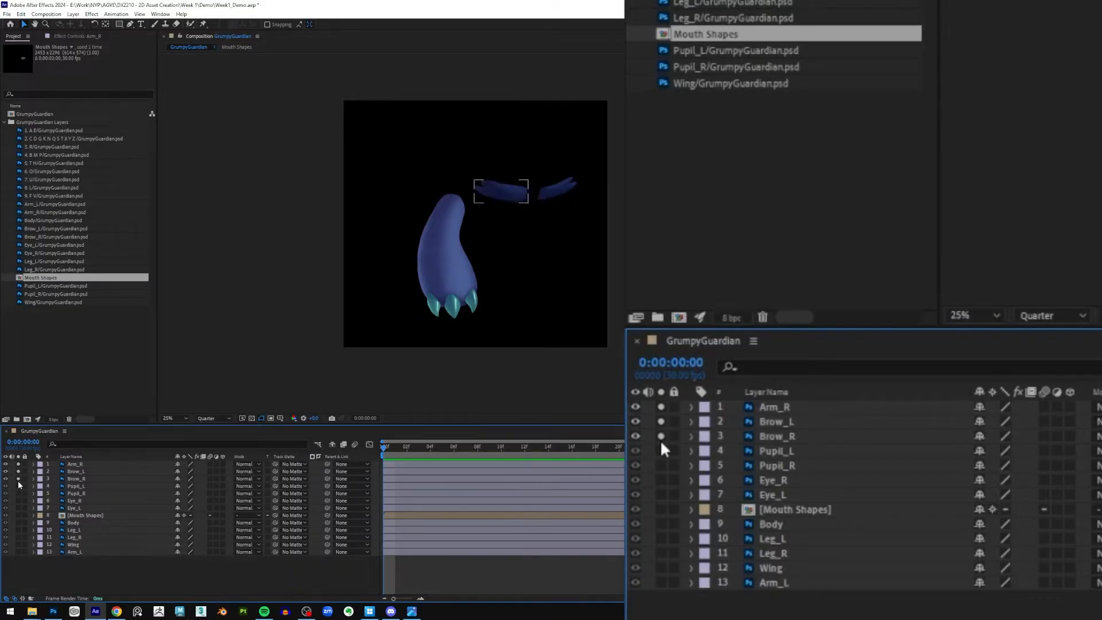
pyautogui.click(19, 486)
pyautogui.click(18, 493)
pyautogui.moveTo(21, 494); pyautogui.dragTo(18, 478)
pyautogui.click(18, 478)
pyautogui.click(19, 472)
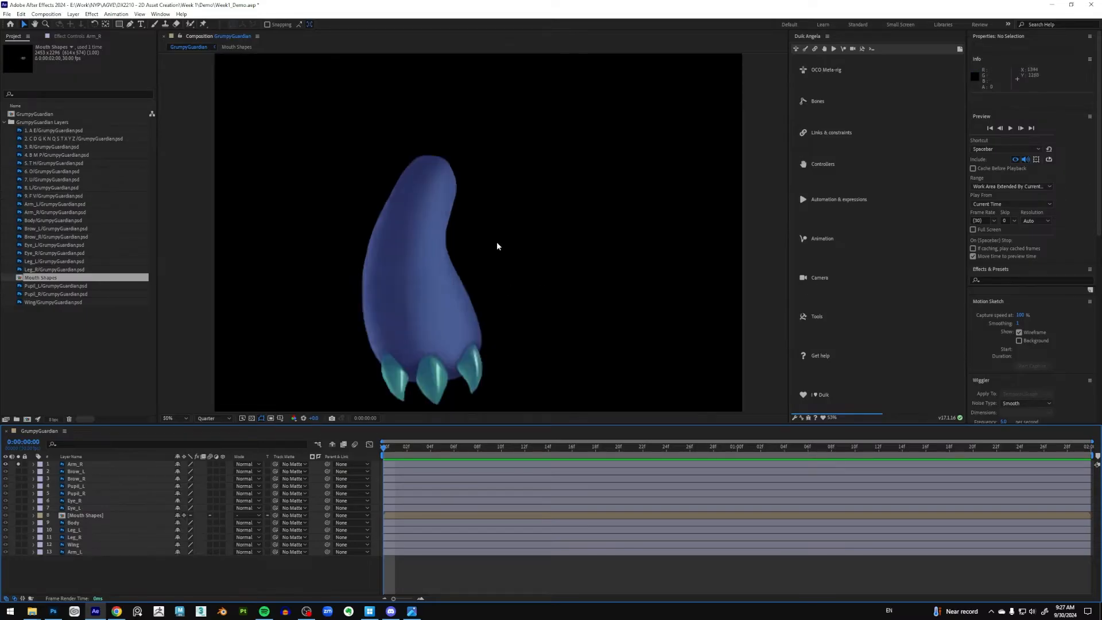
# Step: Set the GrumpyGuardian composition's background color to mid-gray 6C6C6C in its composition settings
pyautogui.click(47, 15)
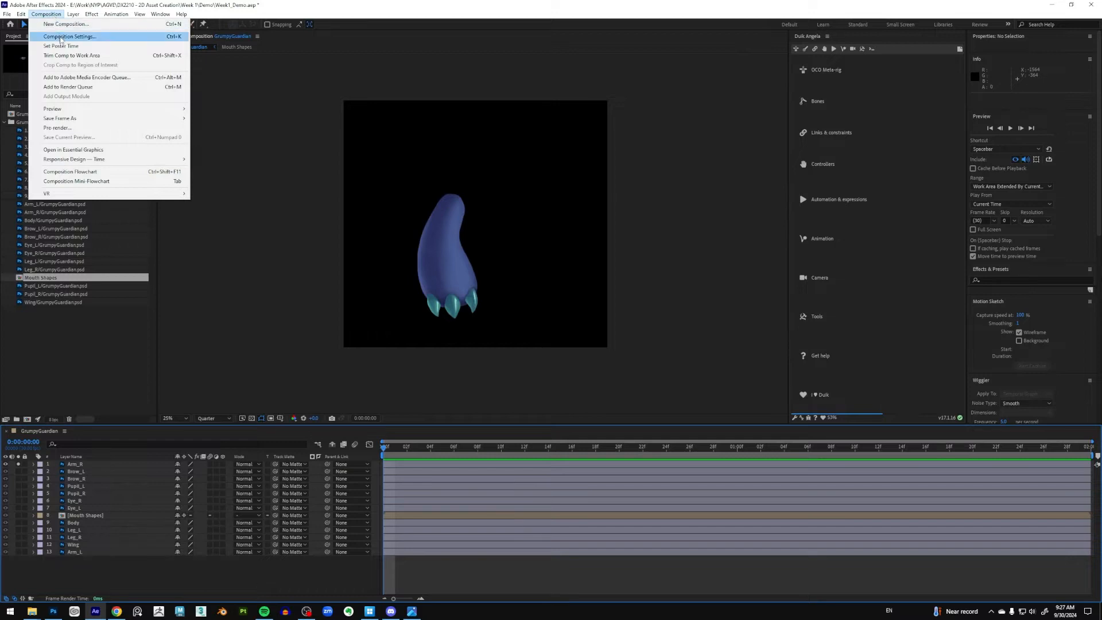
pyautogui.click(61, 36)
pyautogui.click(788, 356)
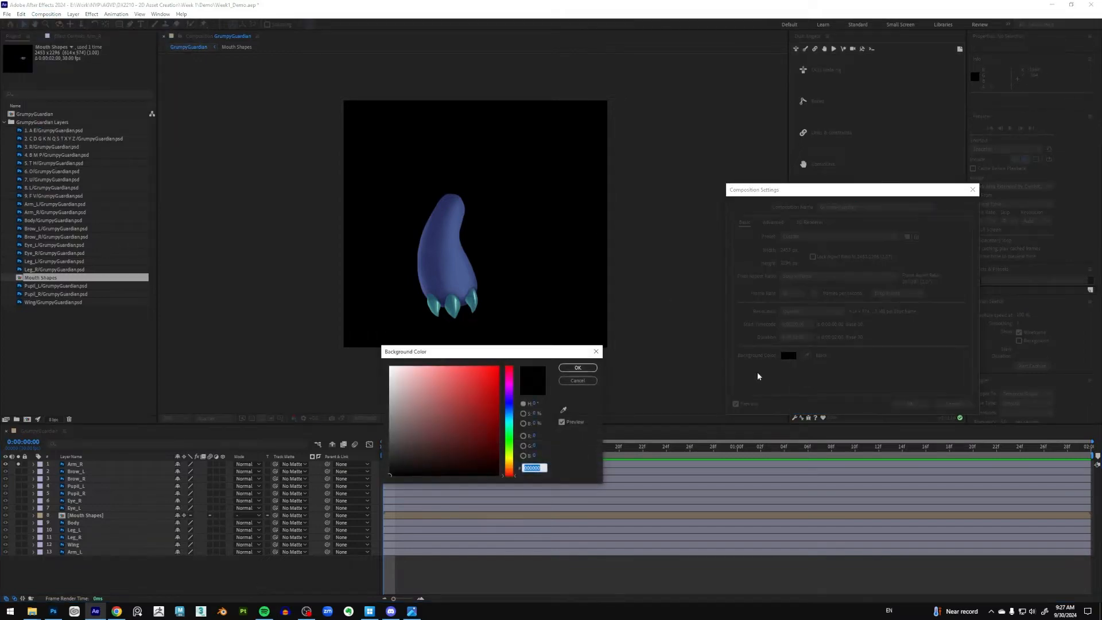
pyautogui.moveTo(406, 448); pyautogui.dragTo(379, 429)
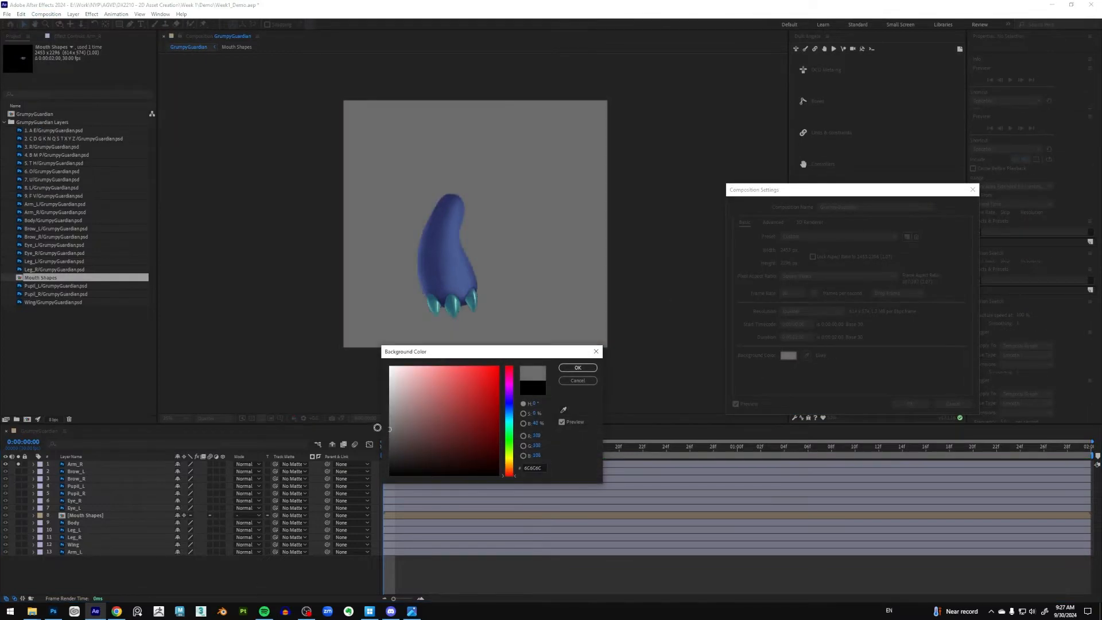
pyautogui.click(577, 367)
pyautogui.click(908, 403)
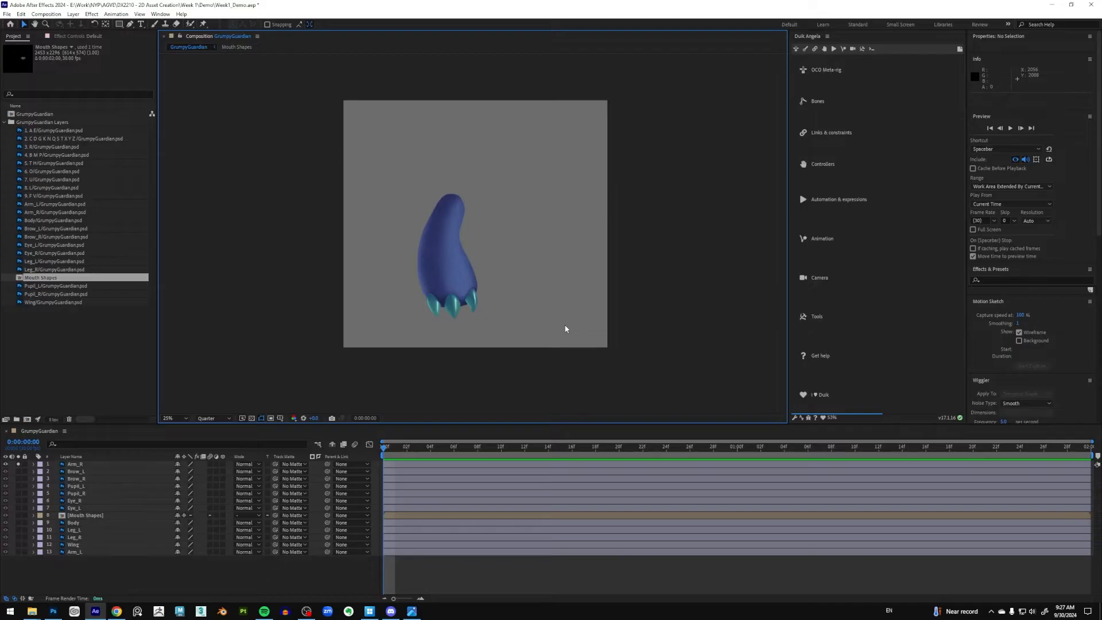
# Step: Review the GrumpyGuardian composition's size, frame rate, duration and background color settings
pyautogui.click(46, 14)
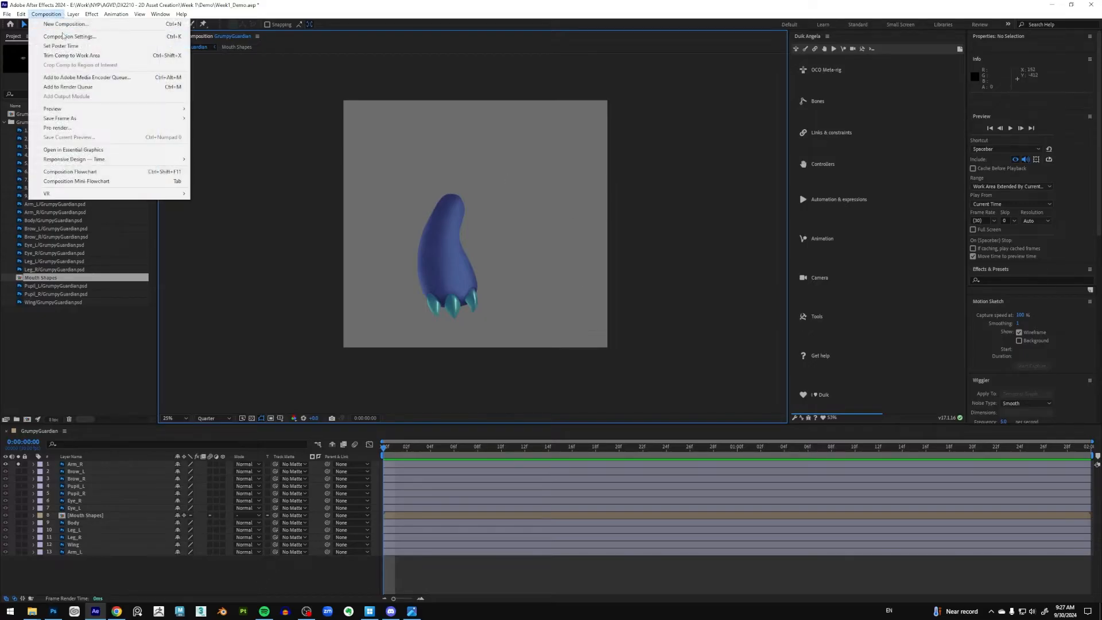
pyautogui.click(63, 37)
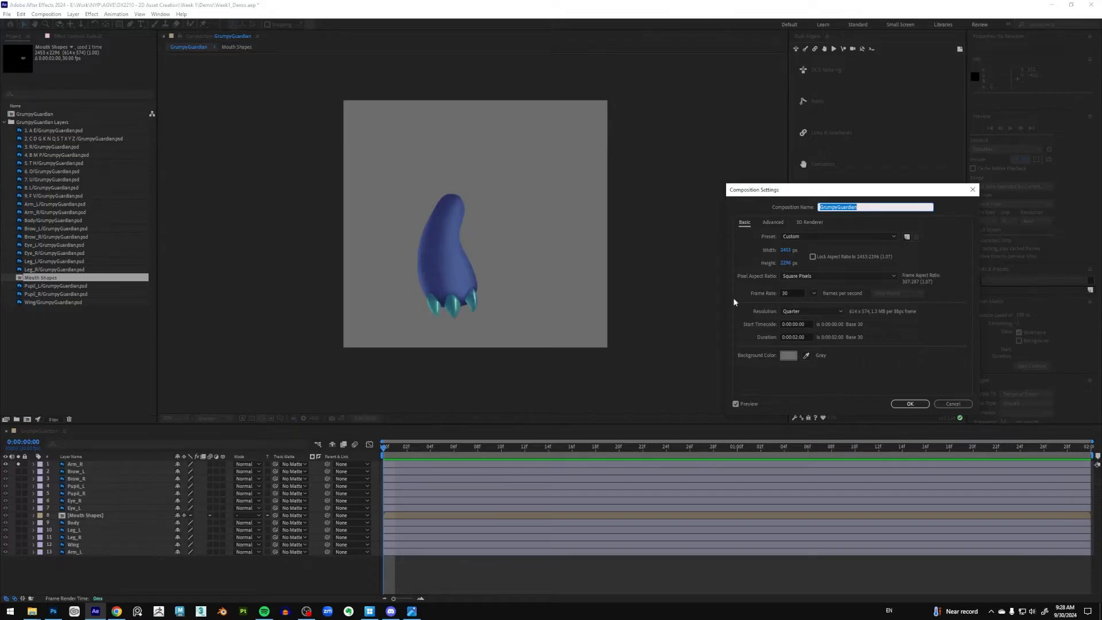
pyautogui.click(953, 403)
# Step: Select the Arm_R layer and examine the isolated arm's shape from the shoulder down to the claws
pyautogui.click(442, 239)
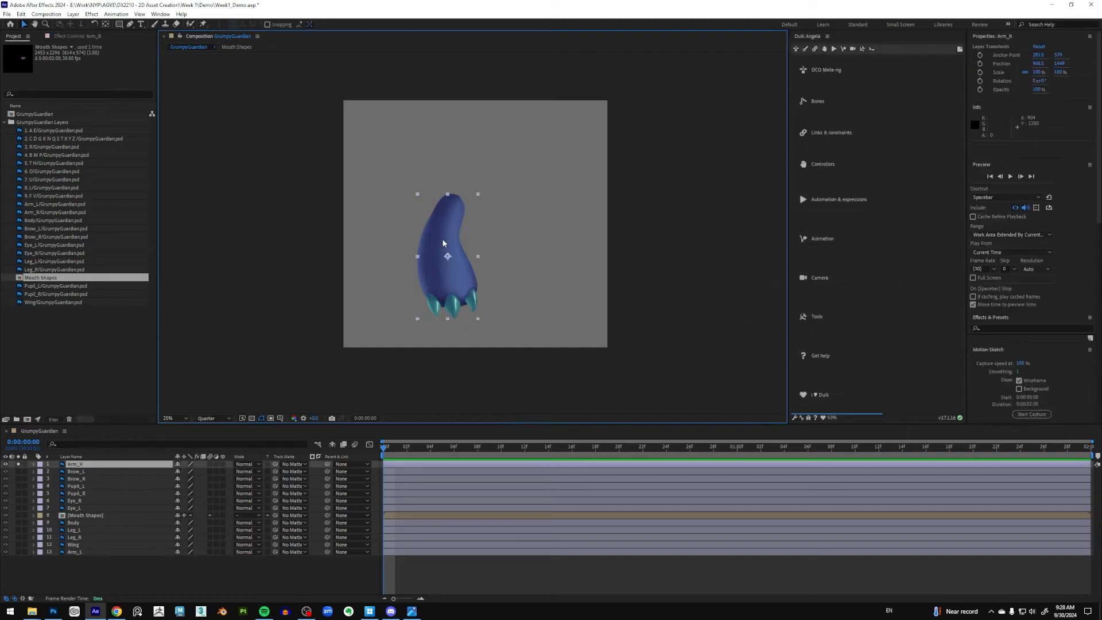
pyautogui.scroll(2, 472, 237)
pyautogui.moveTo(474, 264); pyautogui.dragTo(476, 239)
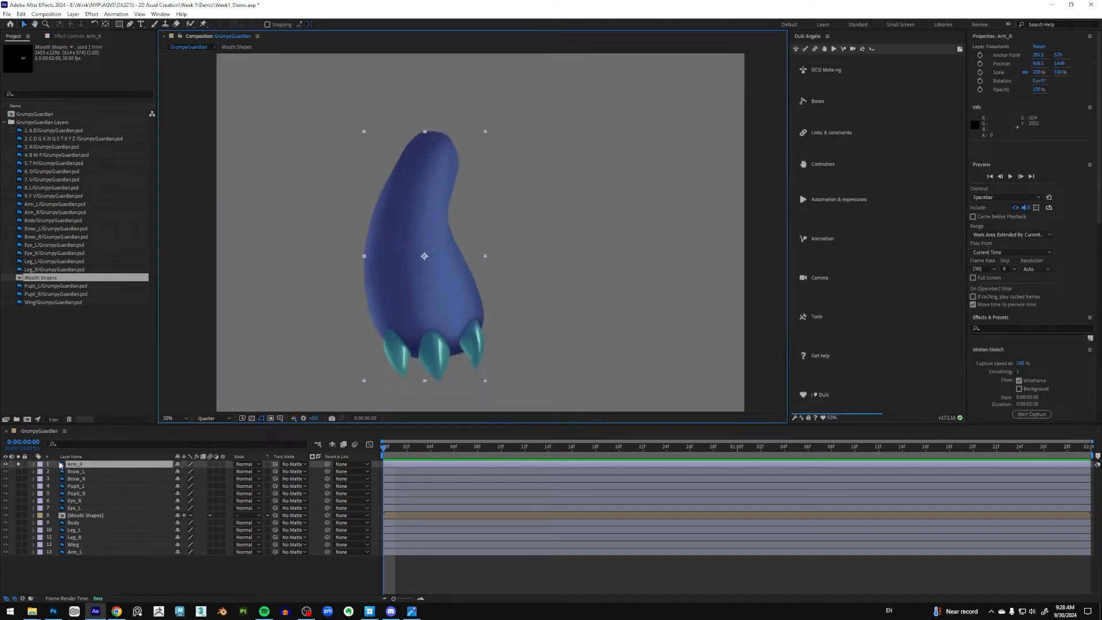
pyautogui.scroll(-2, 487, 236)
pyautogui.scroll(5, 486, 236)
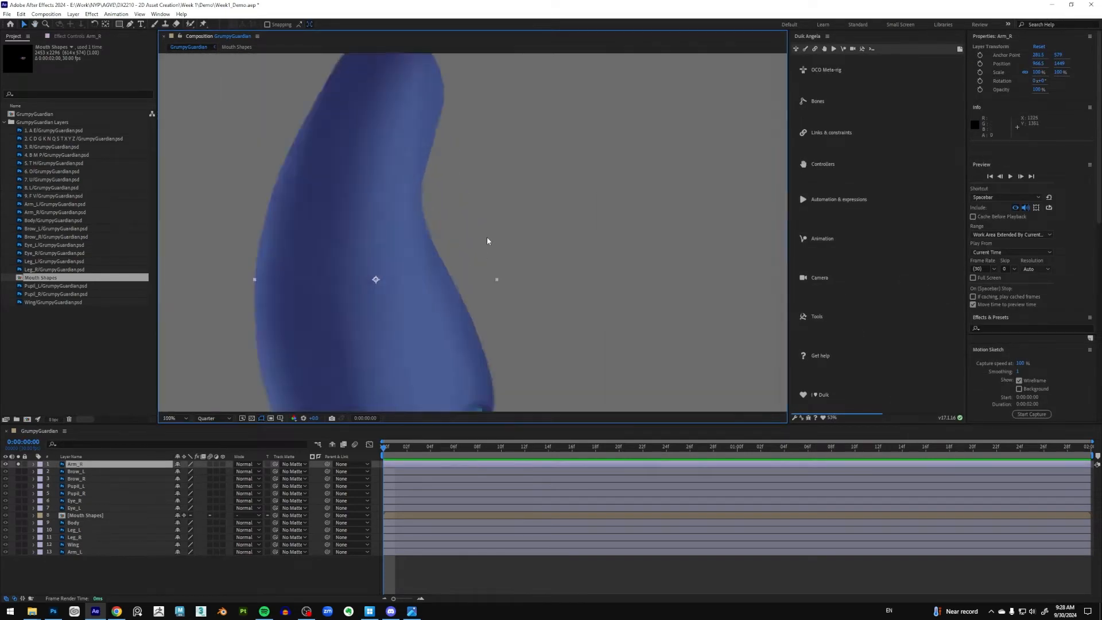
pyautogui.scroll(-6, 487, 238)
pyautogui.scroll(6, 487, 238)
pyautogui.scroll(-6, 487, 238)
pyautogui.scroll(2, 499, 235)
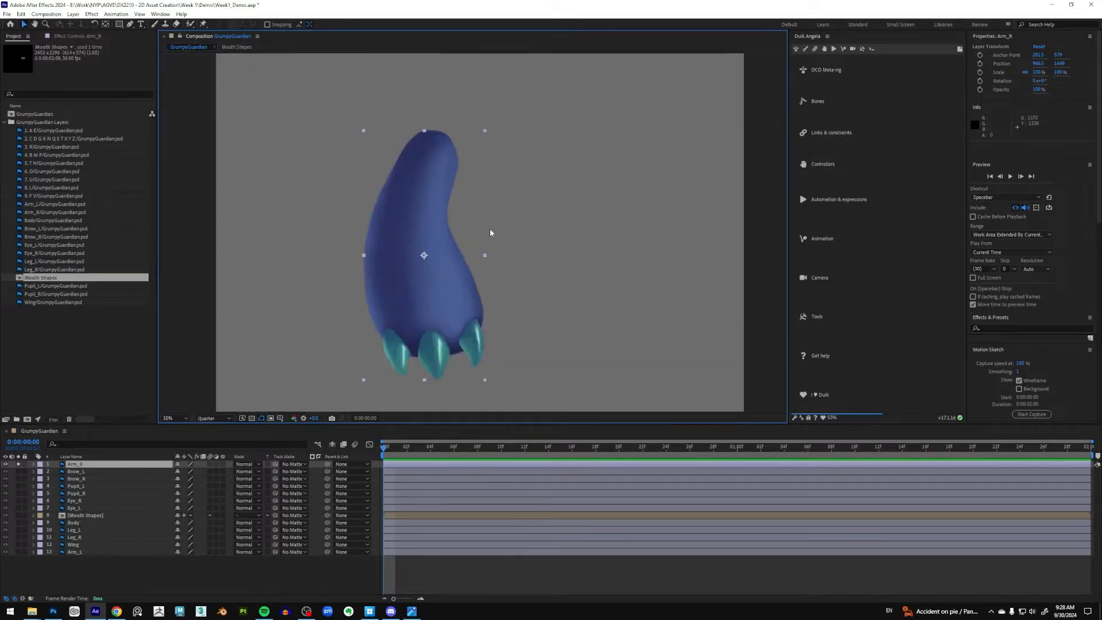
pyautogui.scroll(-2, 505, 252)
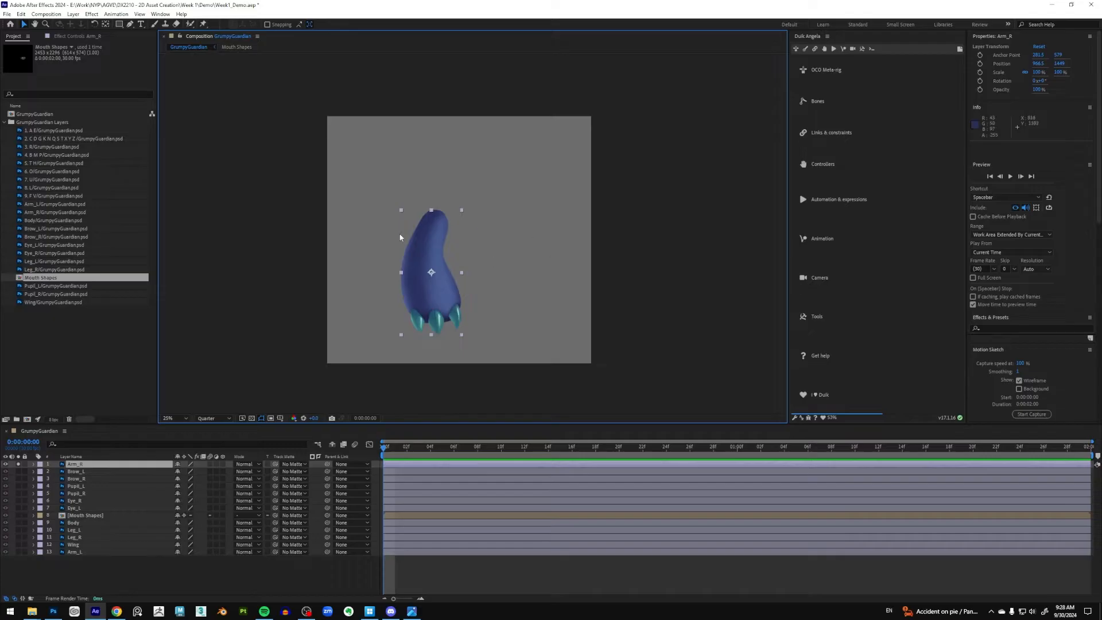
pyautogui.moveTo(488, 222); pyautogui.dragTo(522, 169)
pyautogui.scroll(2, 475, 225)
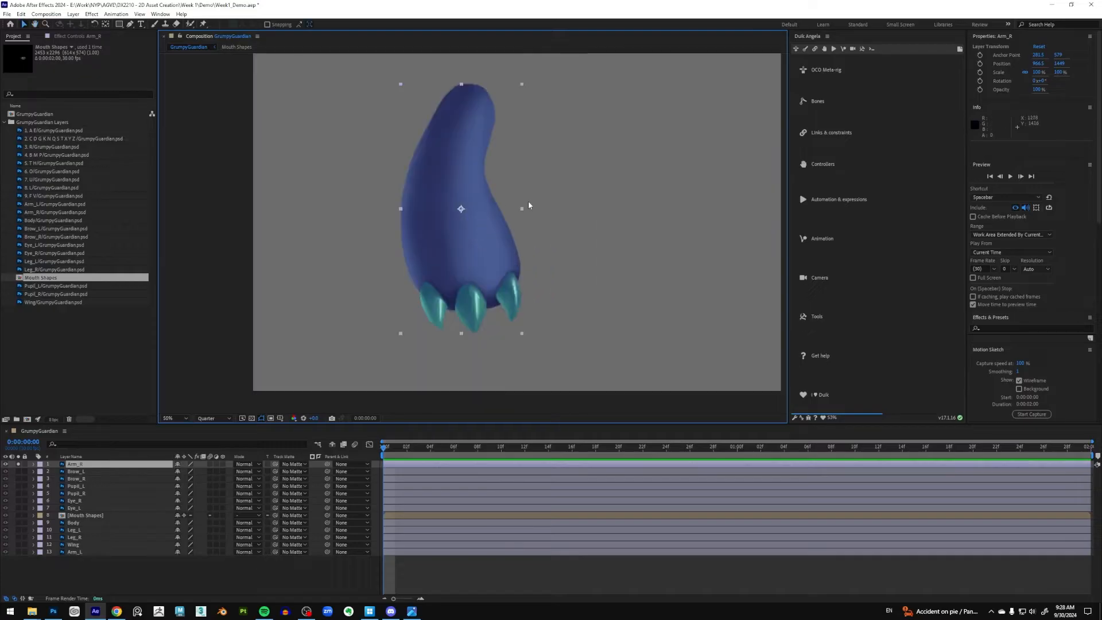
pyautogui.scroll(2, 494, 229)
pyautogui.scroll(-2, 513, 234)
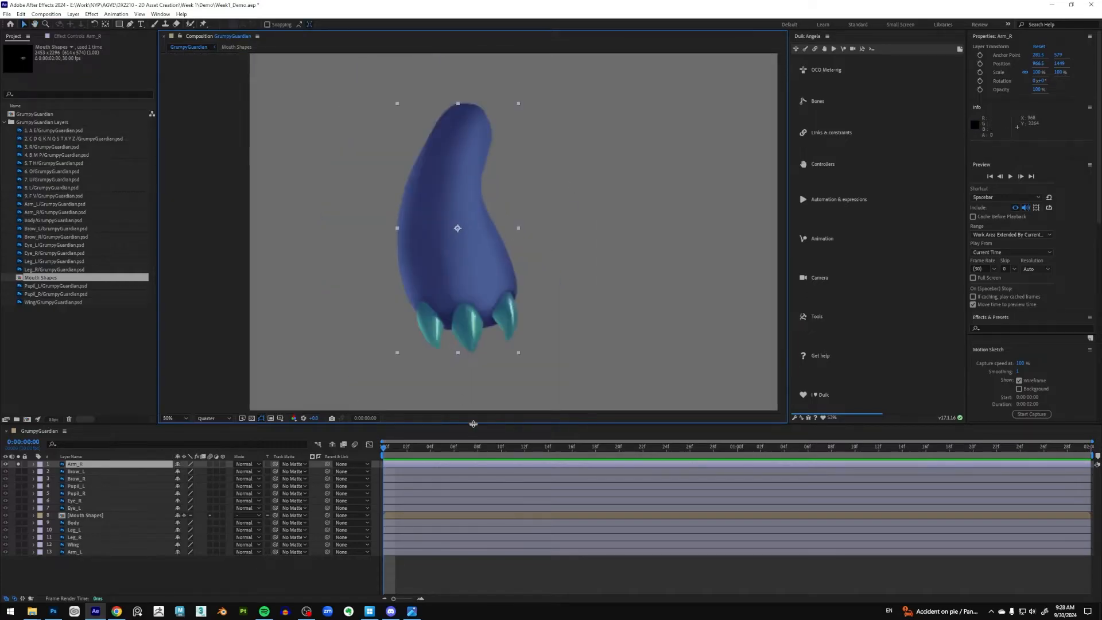
pyautogui.moveTo(473, 426); pyautogui.dragTo(474, 434)
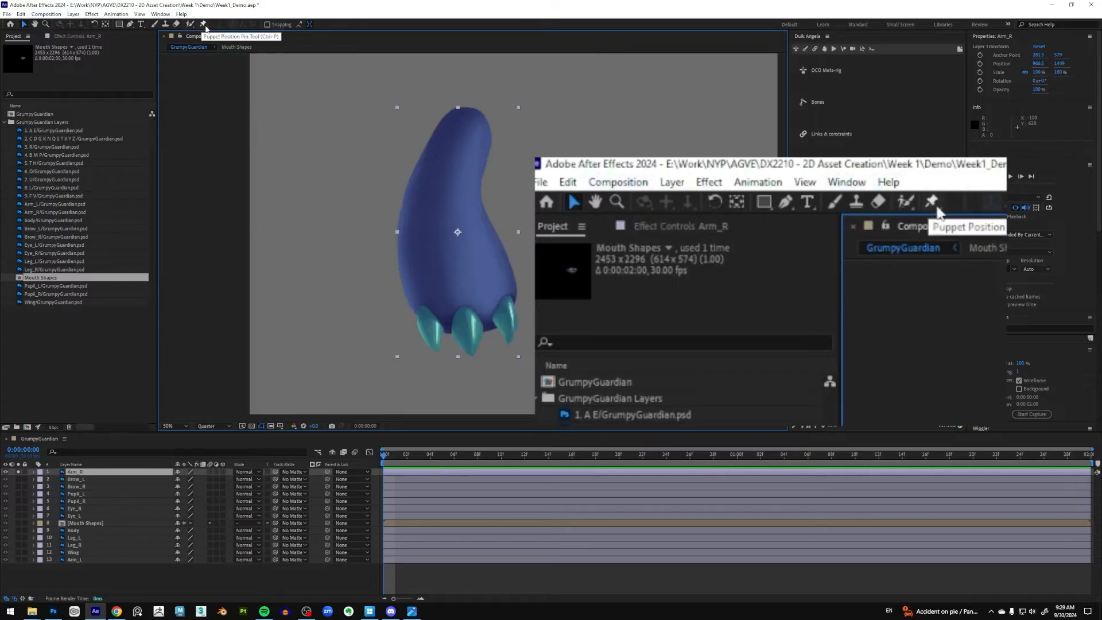
# Step: Add puppet position pins to Arm_R at the shoulder, elbow and middle claw, and undo a test move of the claw pin
pyautogui.click(204, 24)
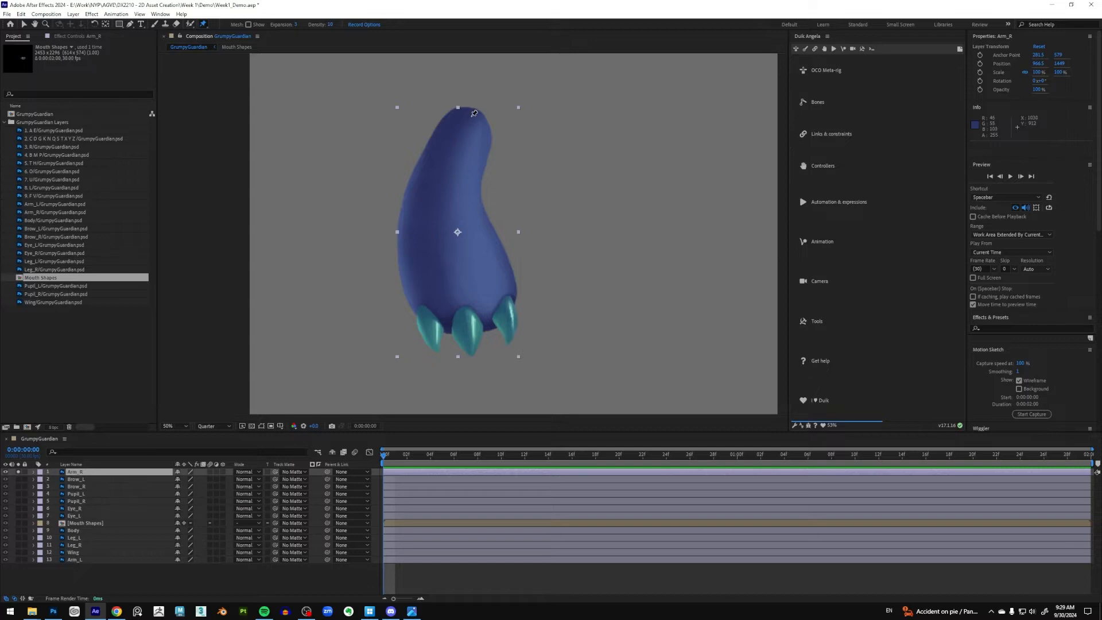
pyautogui.click(471, 116)
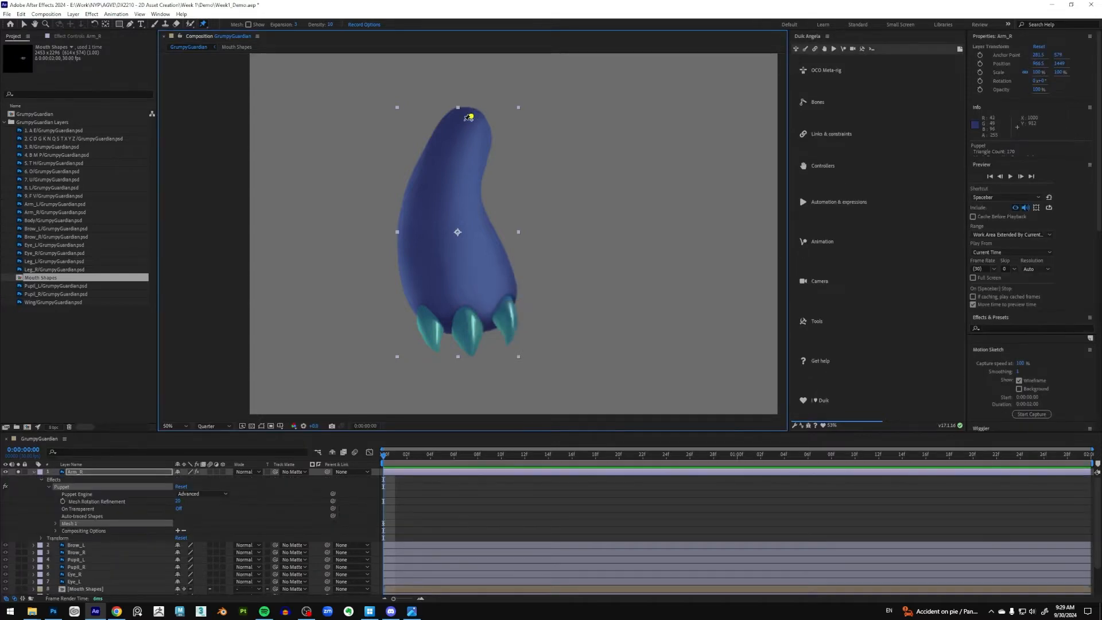
pyautogui.click(442, 211)
pyautogui.click(471, 344)
pyautogui.moveTo(471, 345); pyautogui.dragTo(517, 310)
pyautogui.hotkey('ctrl', 'z')
# Step: Expand Mesh 1's deform pins on Arm_R and rename the claw pin Hand
pyautogui.click(56, 523)
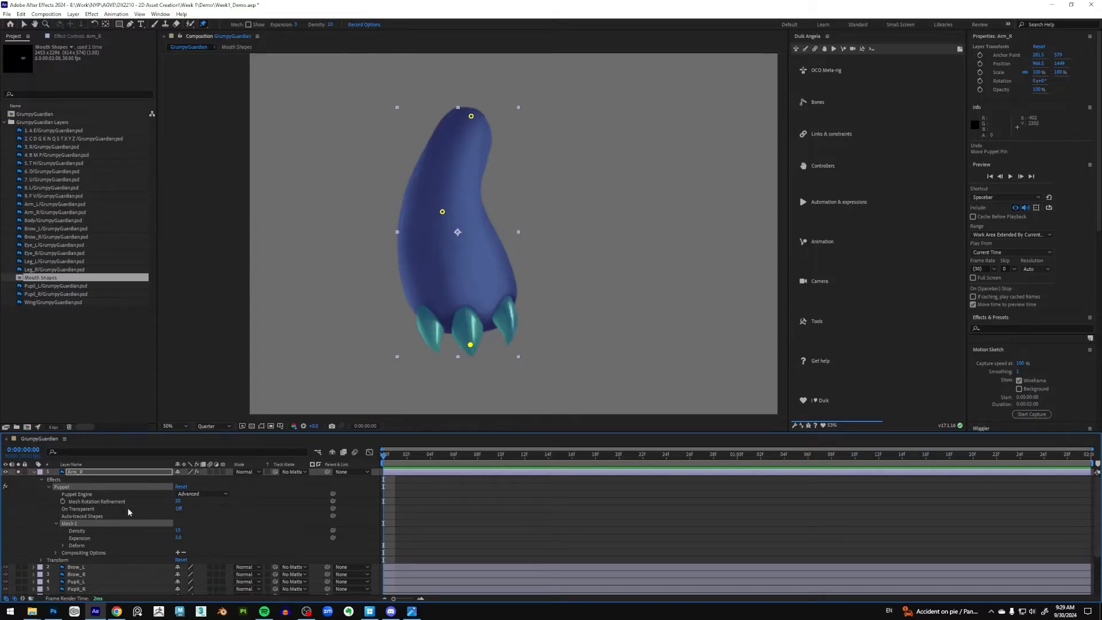
pyautogui.scroll(-1, 125, 522)
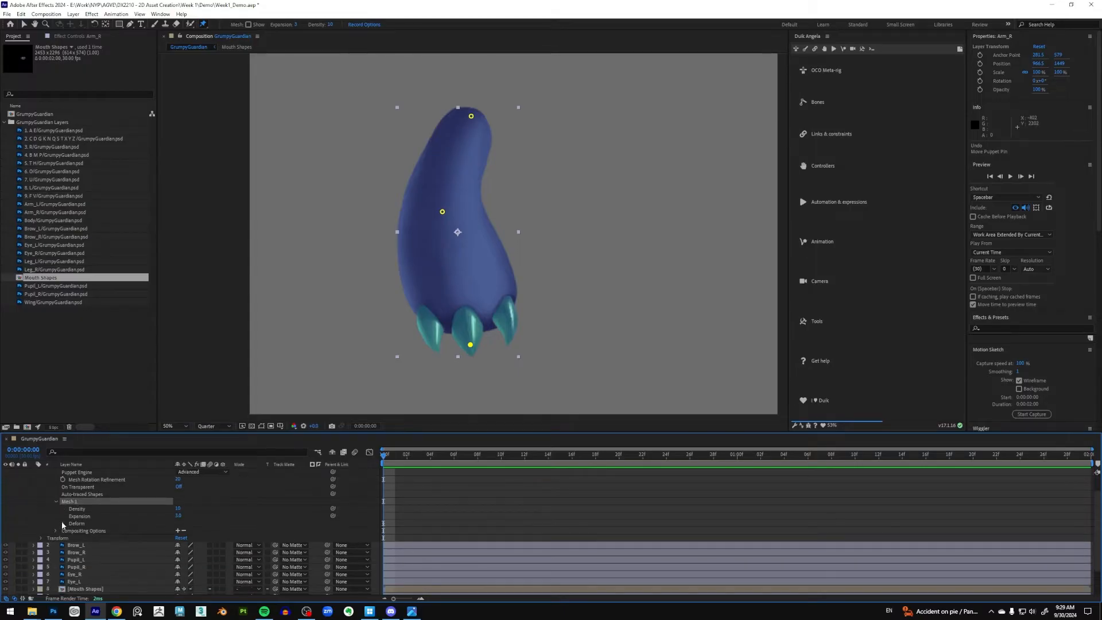
pyautogui.click(63, 524)
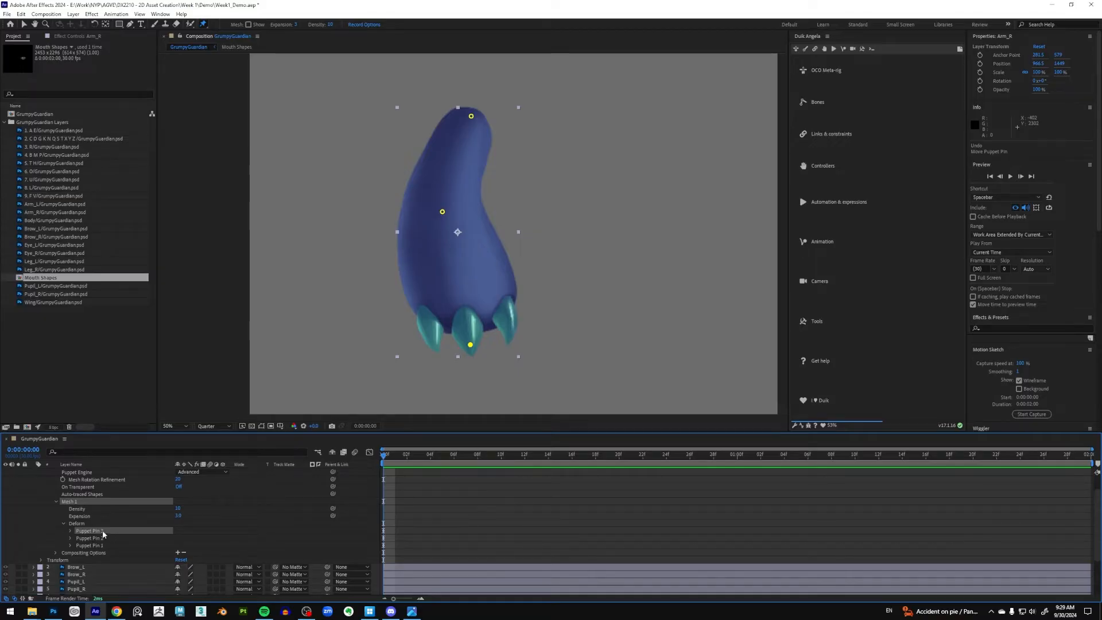
pyautogui.press('Return')
pyautogui.write('Hand')
pyautogui.press('Return')
# Step: Rename the elbow pin Lower Arm R and the claw pin Hand R
pyautogui.click(99, 538)
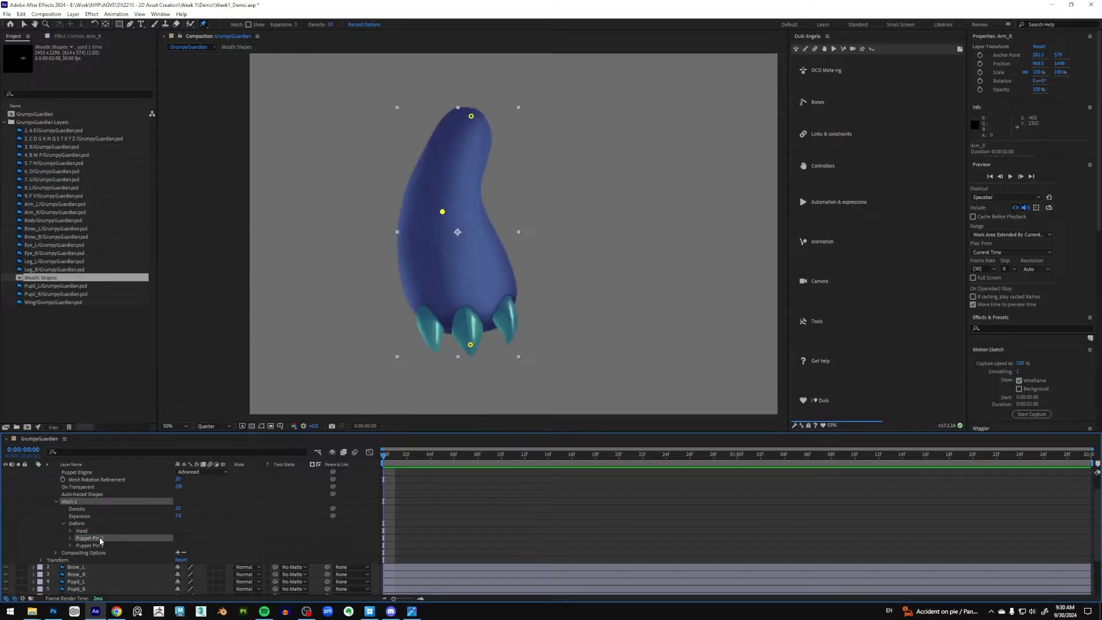
pyautogui.press('Return')
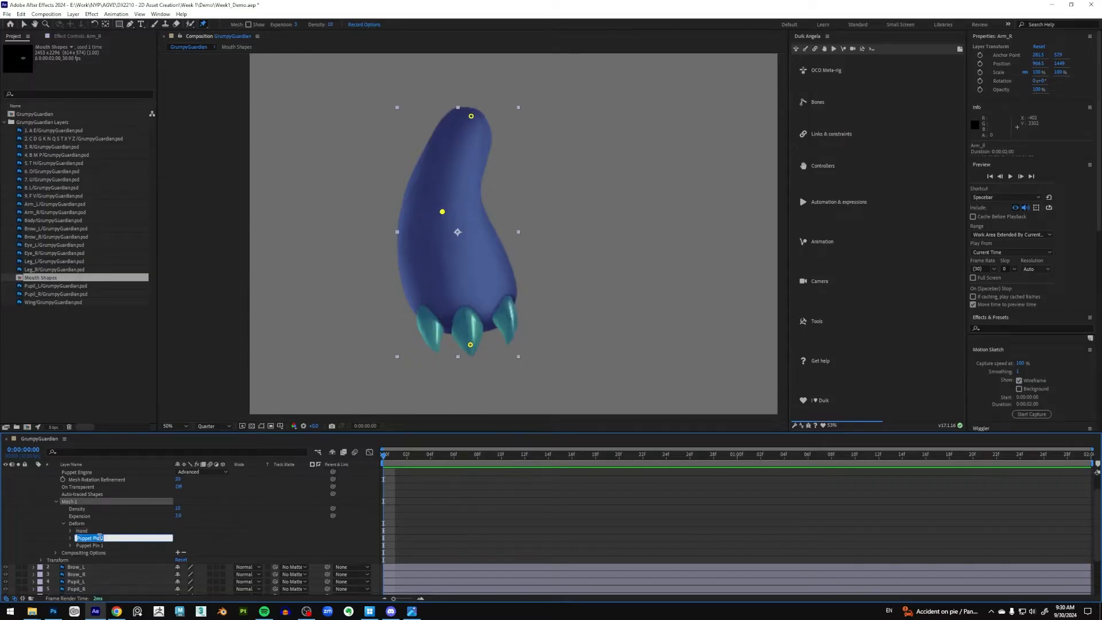
pyautogui.write('Lower Arm R')
pyautogui.press('Return')
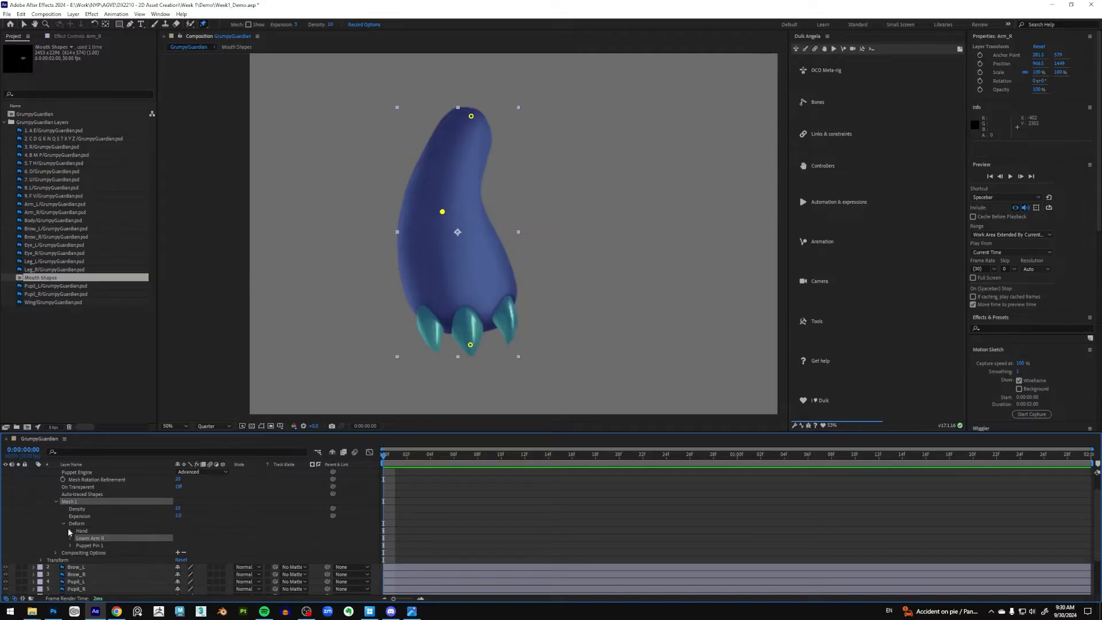
pyautogui.click(89, 532)
pyautogui.press('Return')
pyautogui.press('Right')
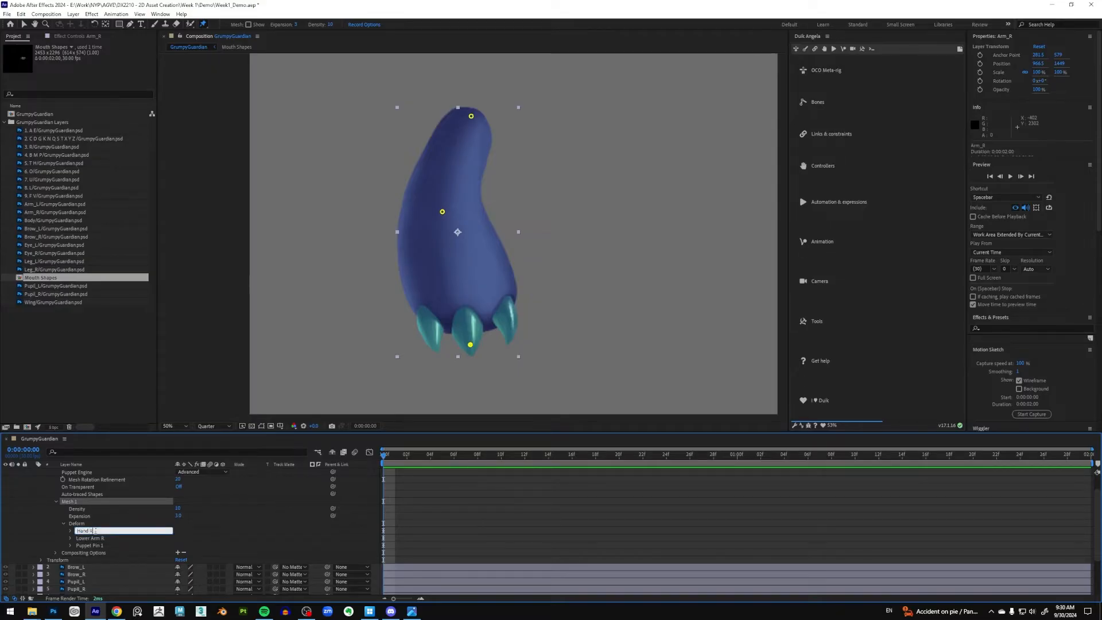
pyautogui.press('Return')
# Step: Rename the shoulder puppet pin Arm R
pyautogui.click(100, 546)
pyautogui.press('Return')
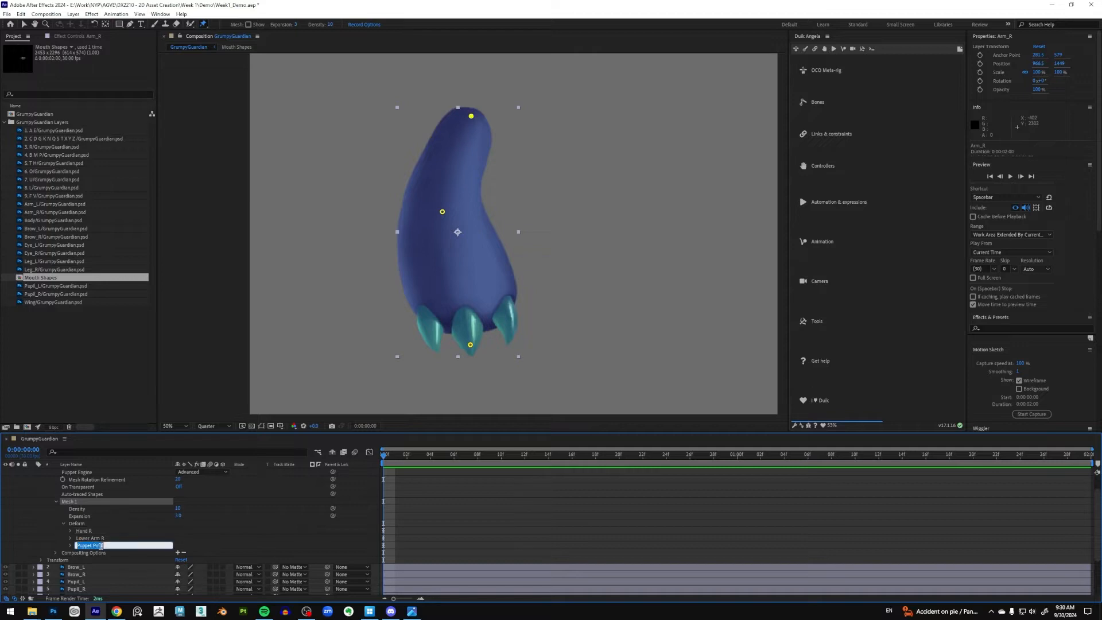
pyautogui.write('Arm R')
pyautogui.press('Return')
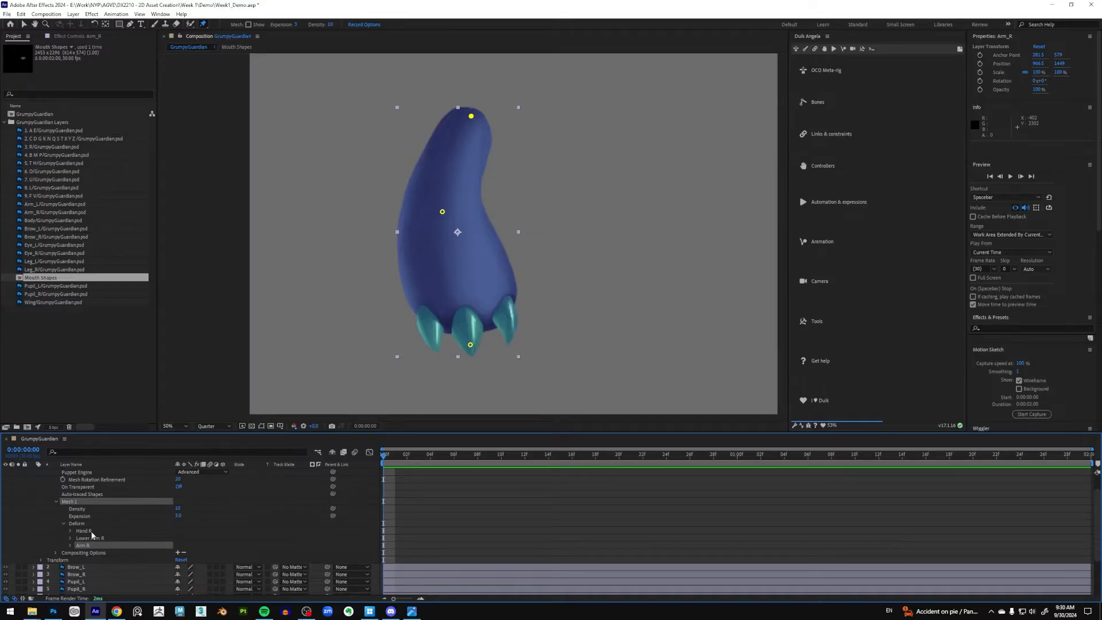
# Step: Create Duik pin layers for the Hand R, Lower Arm R and Arm R puppet pins, hiding layer controls for the process
pyautogui.keyDown('shift'); pyautogui.click(91, 531); pyautogui.keyUp('shift')
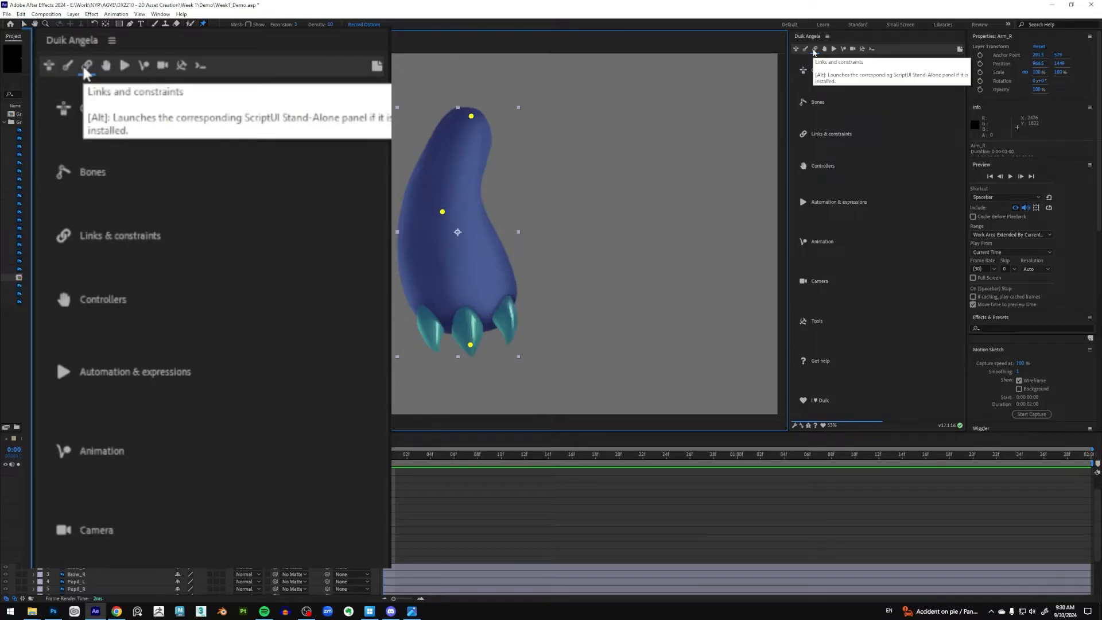
pyautogui.click(85, 67)
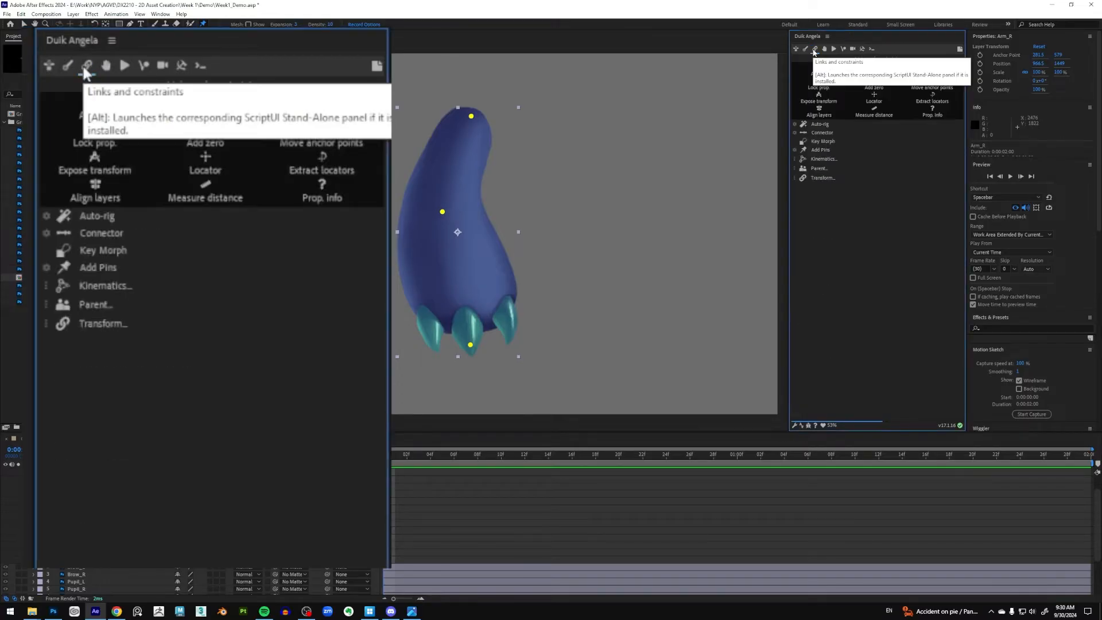
pyautogui.click(819, 151)
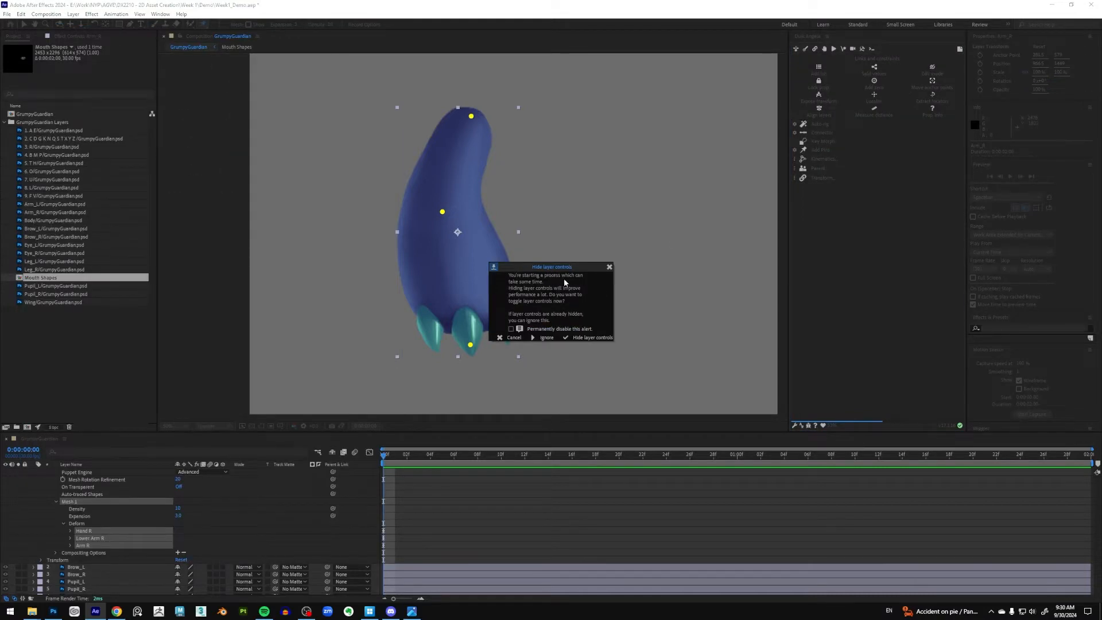
pyautogui.click(587, 338)
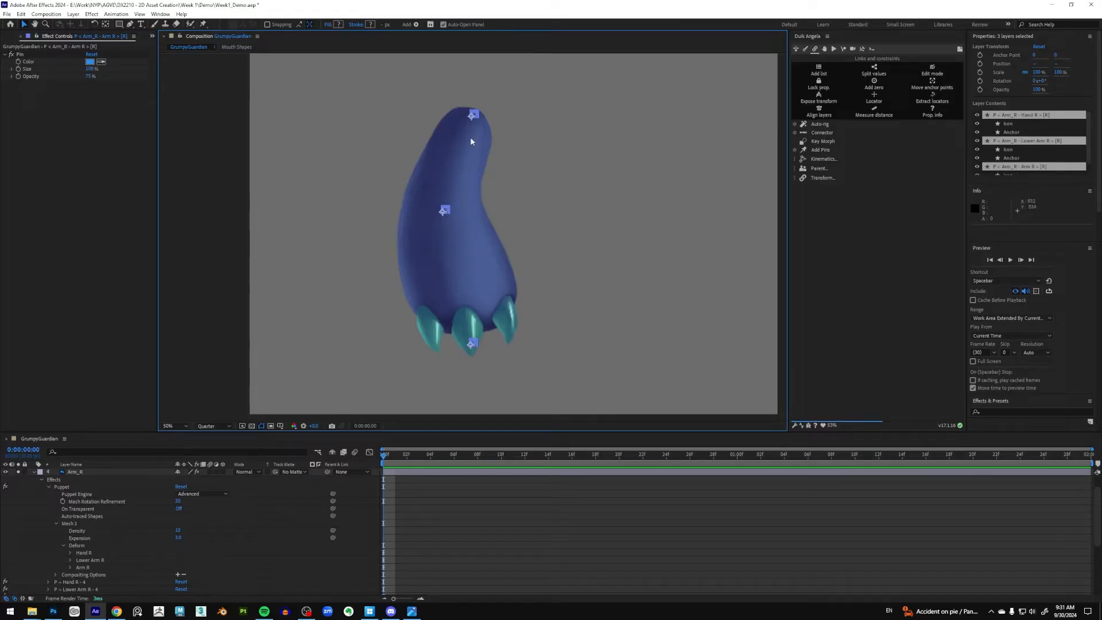
# Step: Inspect the new Duik pins on the claw and elbow up close and set the preview resolution to Full
pyautogui.press('.')
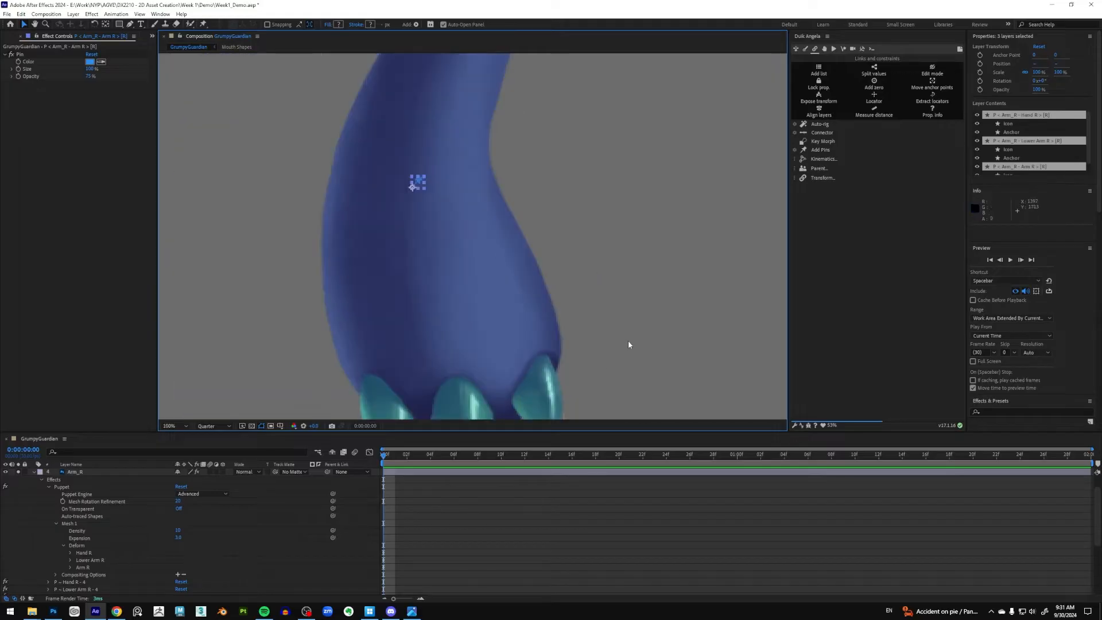
pyautogui.moveTo(628, 343); pyautogui.dragTo(646, 177)
pyautogui.scroll(2, 498, 292)
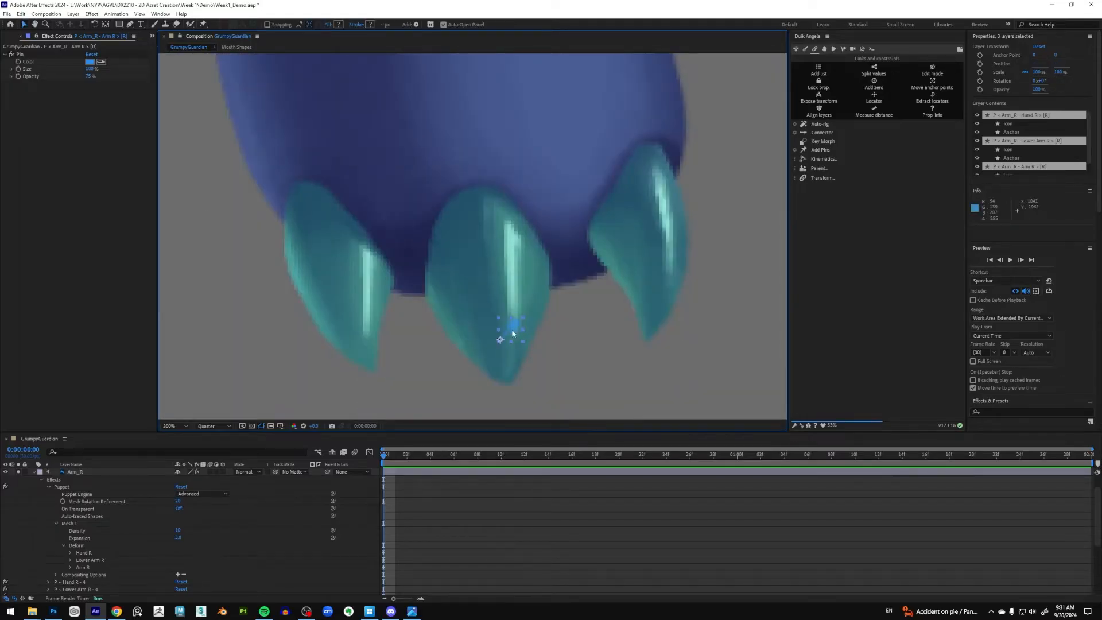
pyautogui.scroll(-4, 459, 224)
pyautogui.scroll(5, 525, 233)
pyautogui.scroll(2, 450, 304)
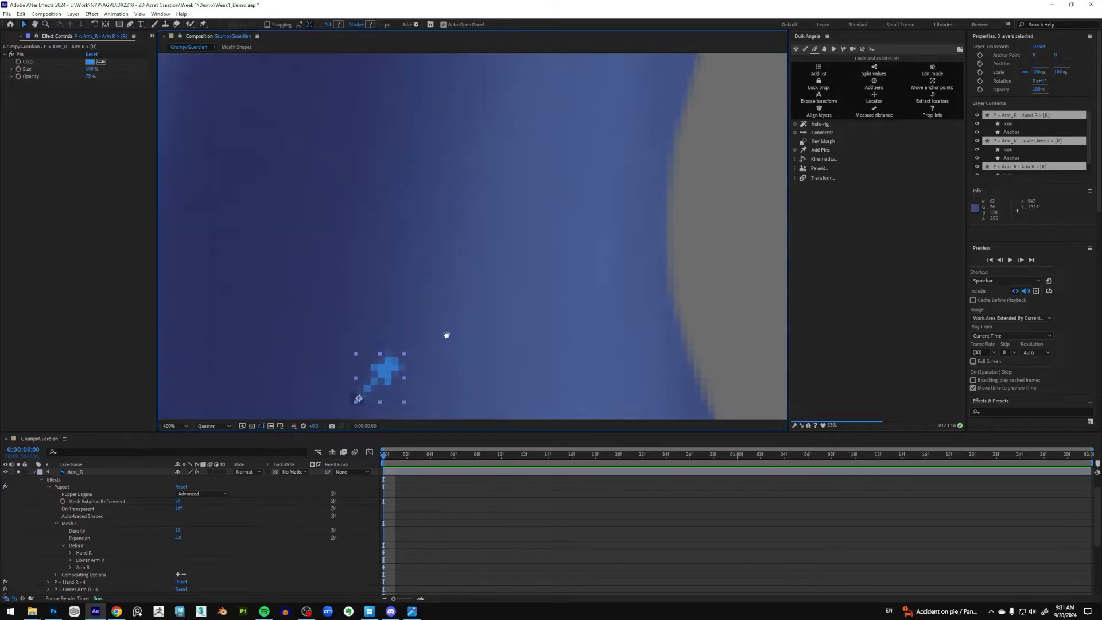
pyautogui.scroll(-2, 488, 301)
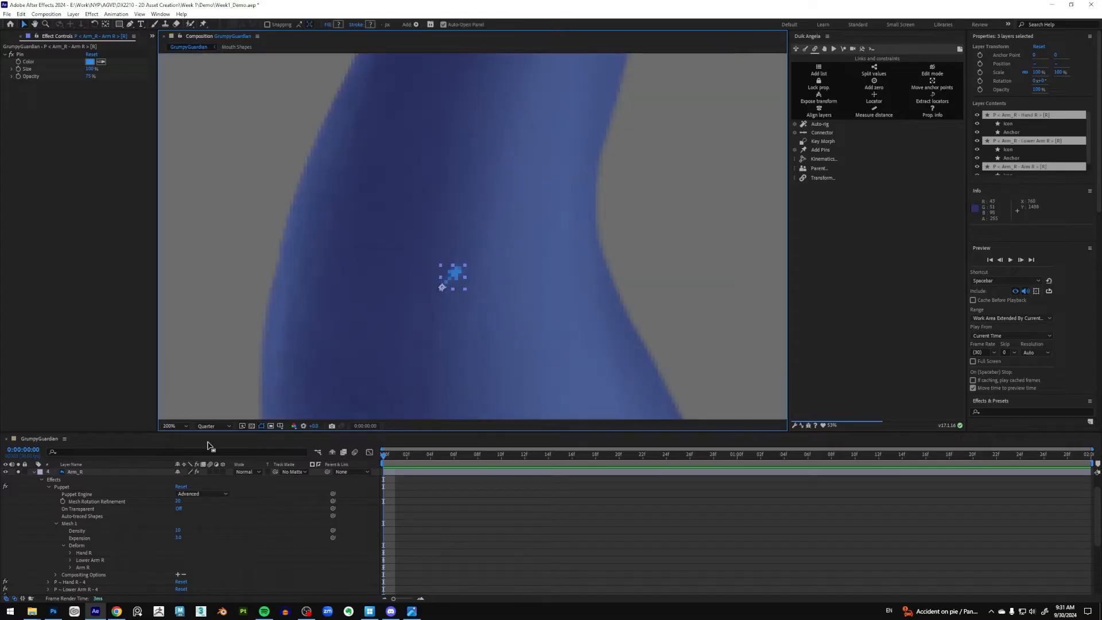
pyautogui.click(218, 427)
pyautogui.click(210, 446)
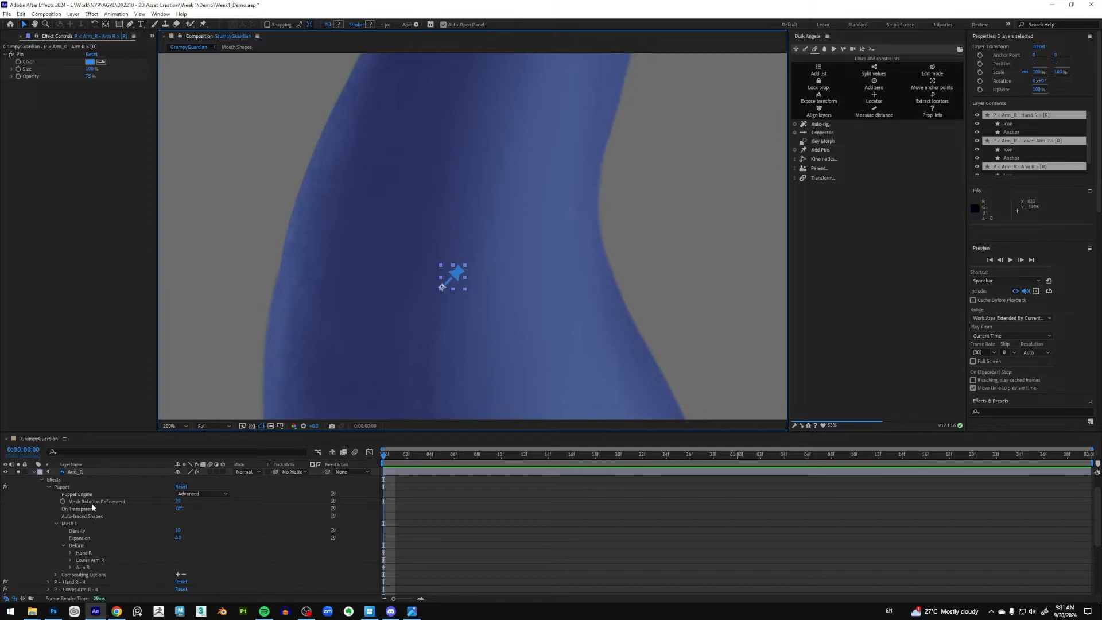
# Step: Collapse Arm_R's properties and go through Arm_R and its Hand R, Lower Arm R and Arm R pin layers
pyautogui.scroll(1, 116, 522)
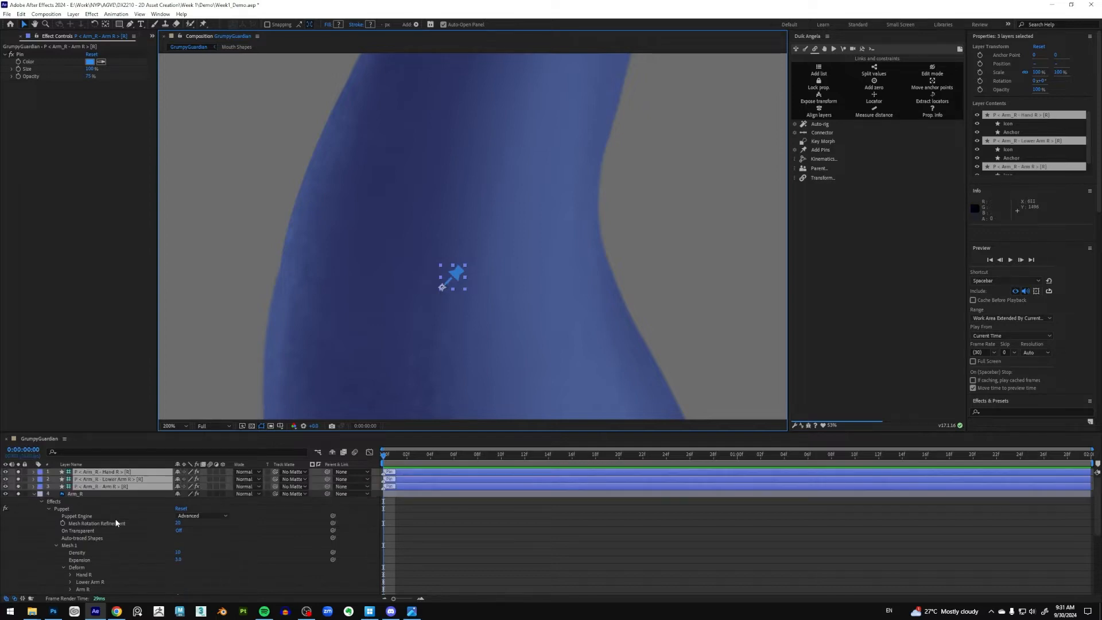
pyautogui.click(35, 495)
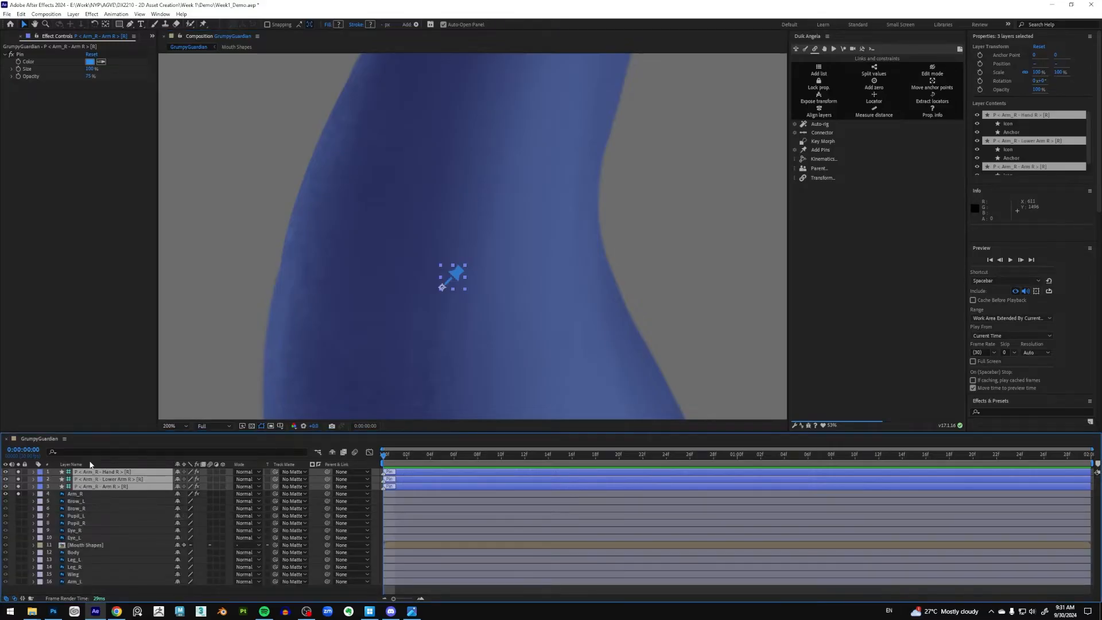
pyautogui.click(99, 494)
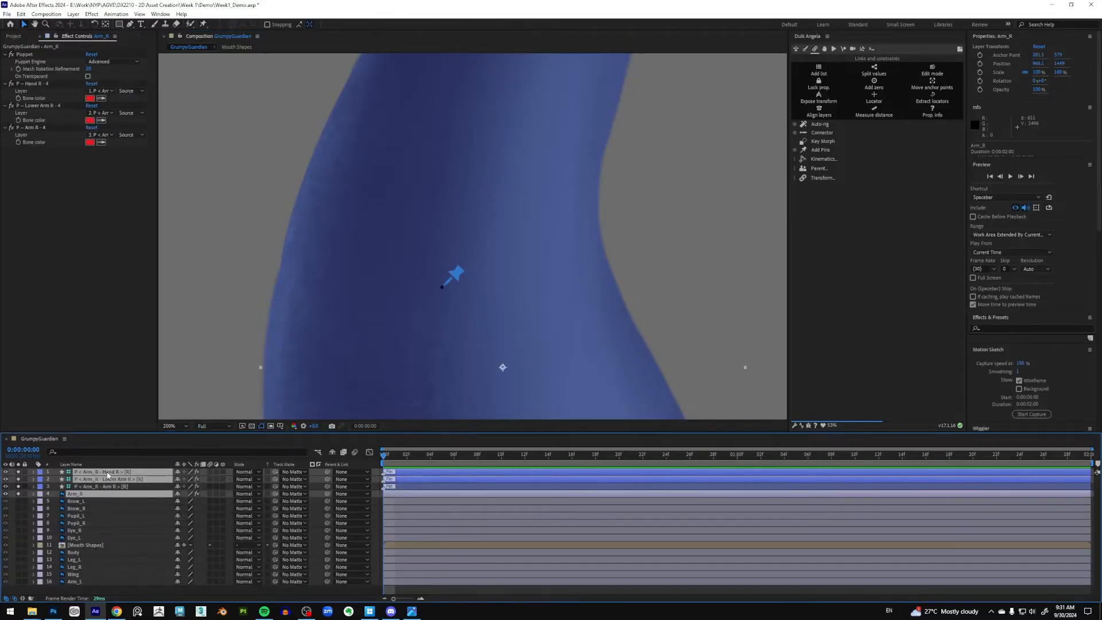
pyautogui.click(106, 473)
pyautogui.click(107, 480)
pyautogui.click(106, 487)
# Step: Examine the Arm_R layer and its Hand R and Arm R pin layers along the arm
pyautogui.click(113, 472)
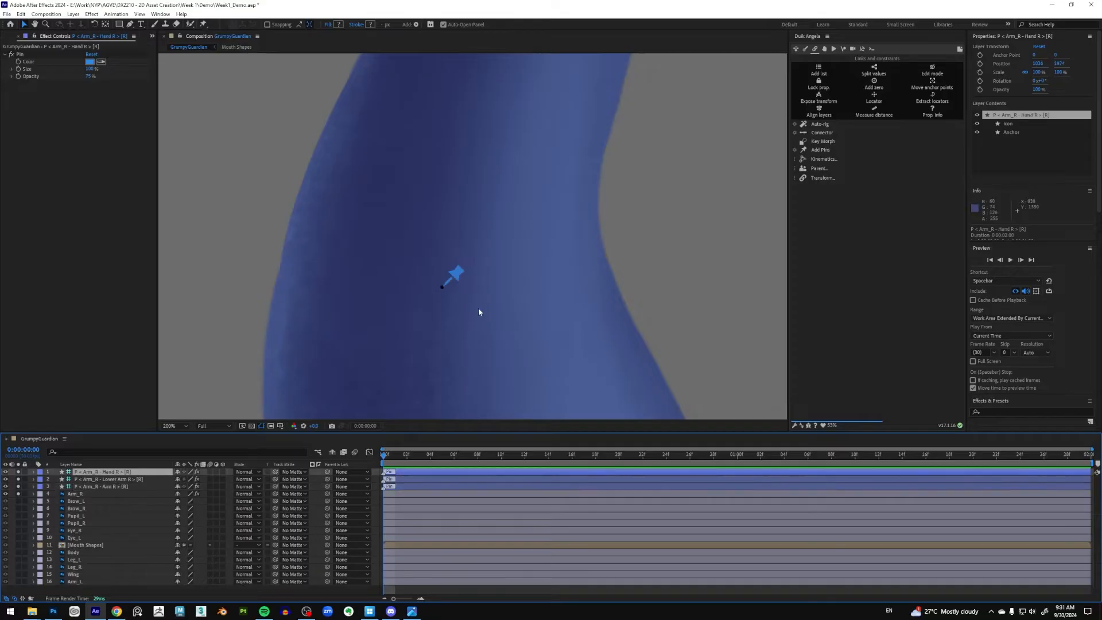
pyautogui.scroll(-2, 479, 310)
pyautogui.scroll(1, 485, 312)
pyautogui.scroll(-2, 570, 330)
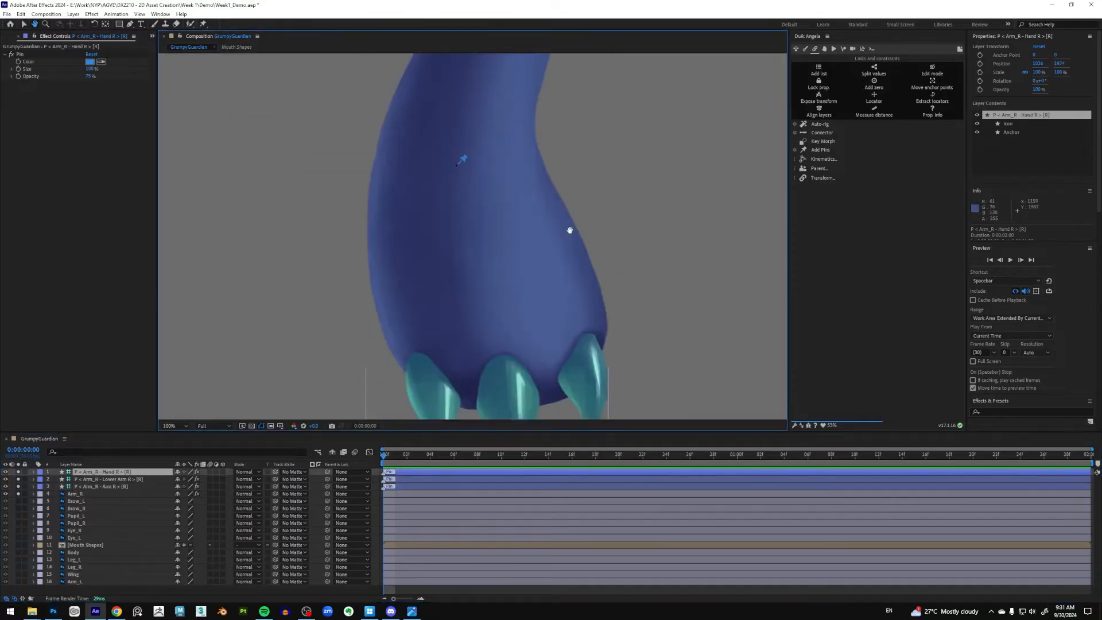
pyautogui.scroll(-1, 558, 281)
pyautogui.click(80, 494)
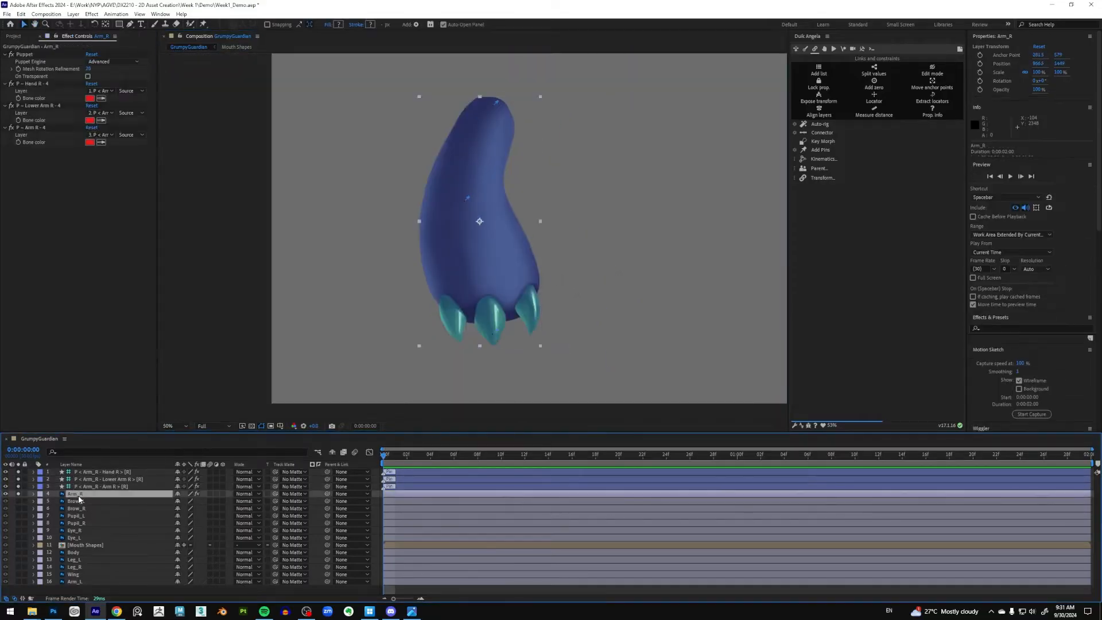
pyautogui.click(97, 487)
pyautogui.scroll(1, 521, 347)
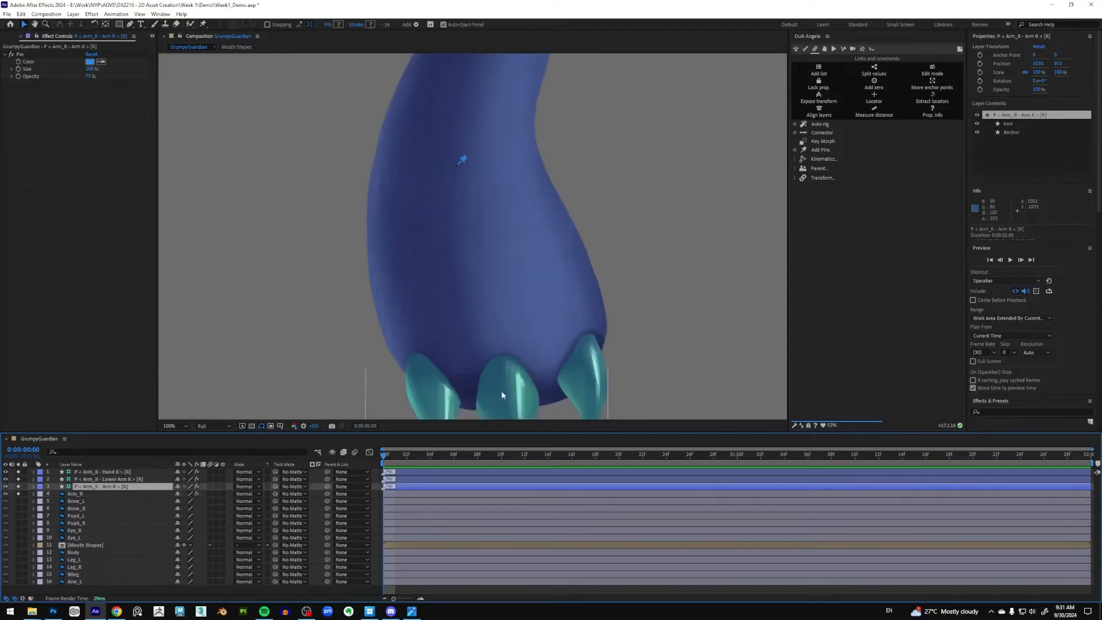
pyautogui.scroll(-1, 501, 390)
# Step: Try moving the Hand R pin on the middle claw and scaling the Arm R pin at the shoulder
pyautogui.moveTo(514, 362)
pyautogui.mouseDown()
pyautogui.moveTo(565, 359)
pyautogui.moveTo(442, 299)
pyautogui.moveTo(512, 361)
pyautogui.moveTo(512, 344)
pyautogui.moveTo(520, 378)
pyautogui.mouseUp()
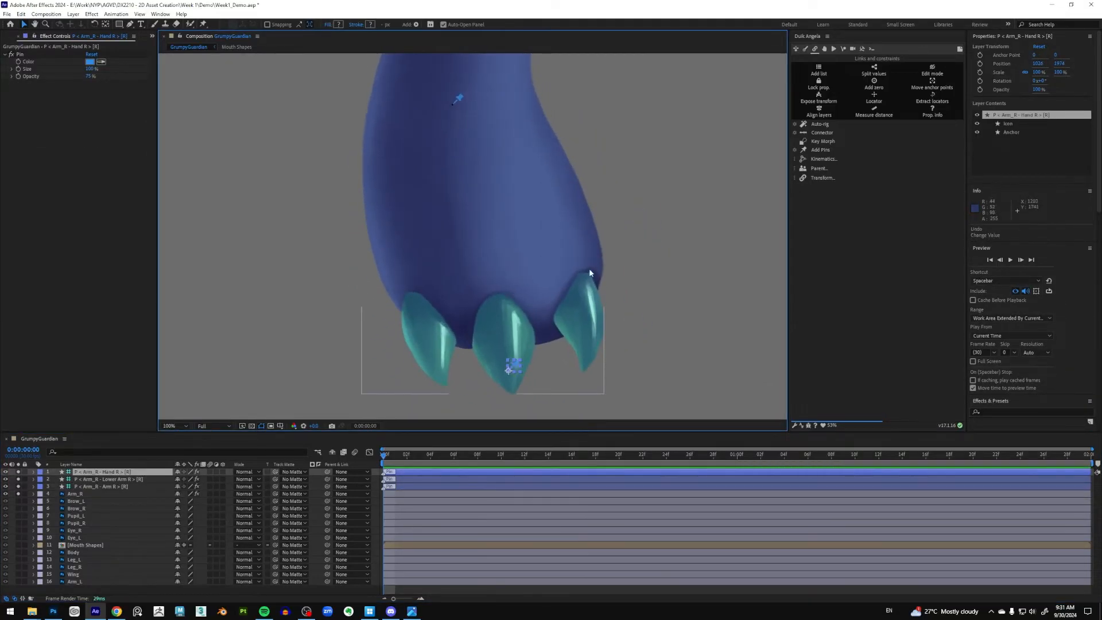
pyautogui.scroll(-1, 591, 265)
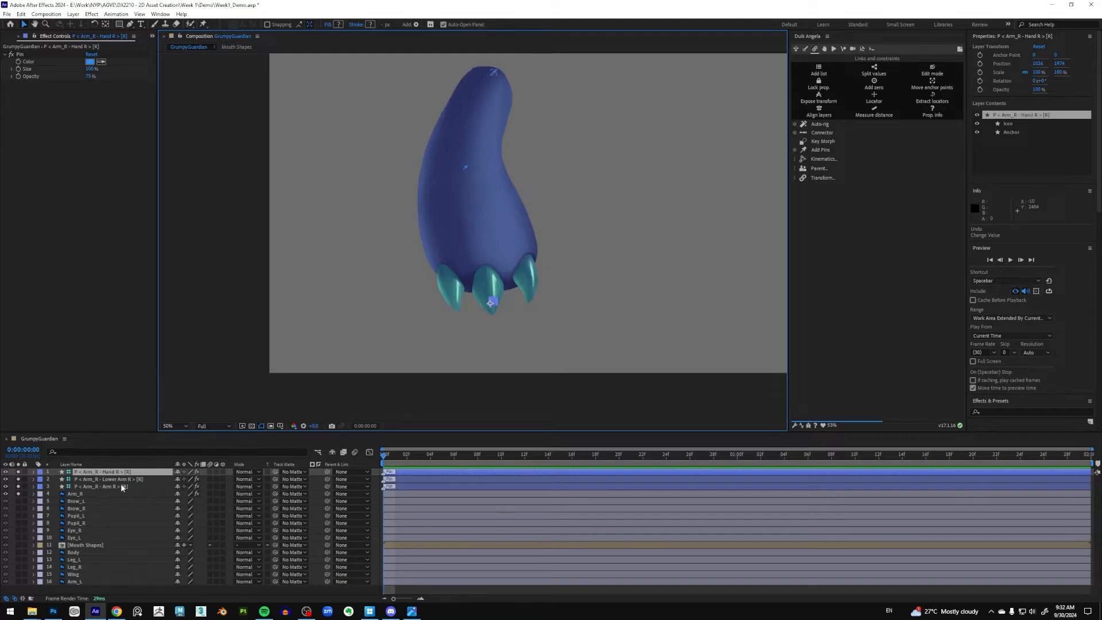
pyautogui.moveTo(602, 149); pyautogui.dragTo(586, 184)
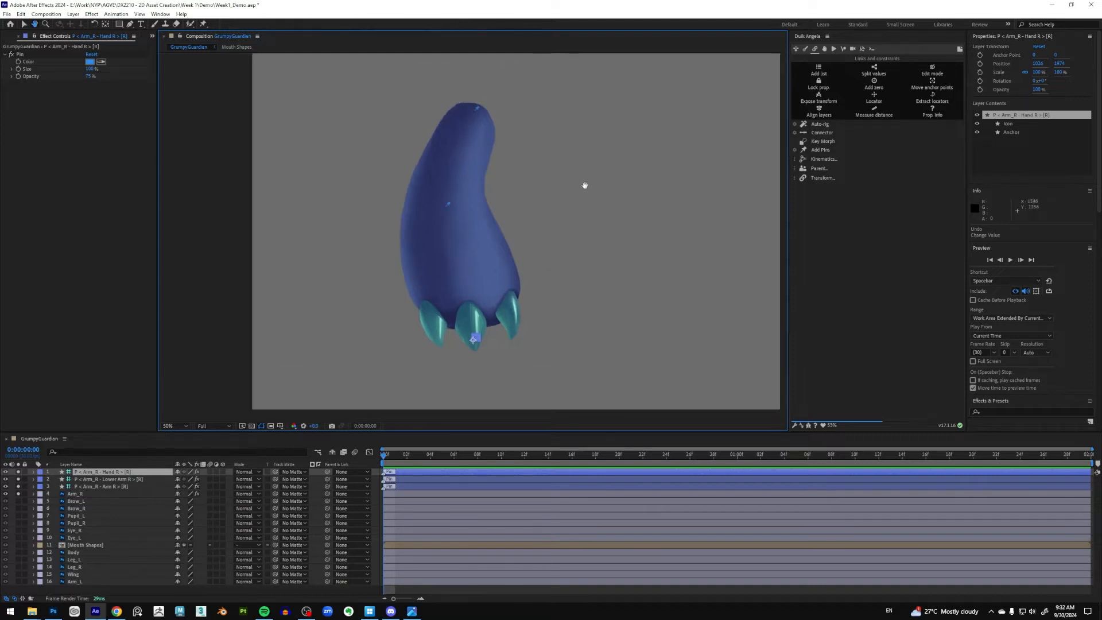
pyautogui.click(475, 111)
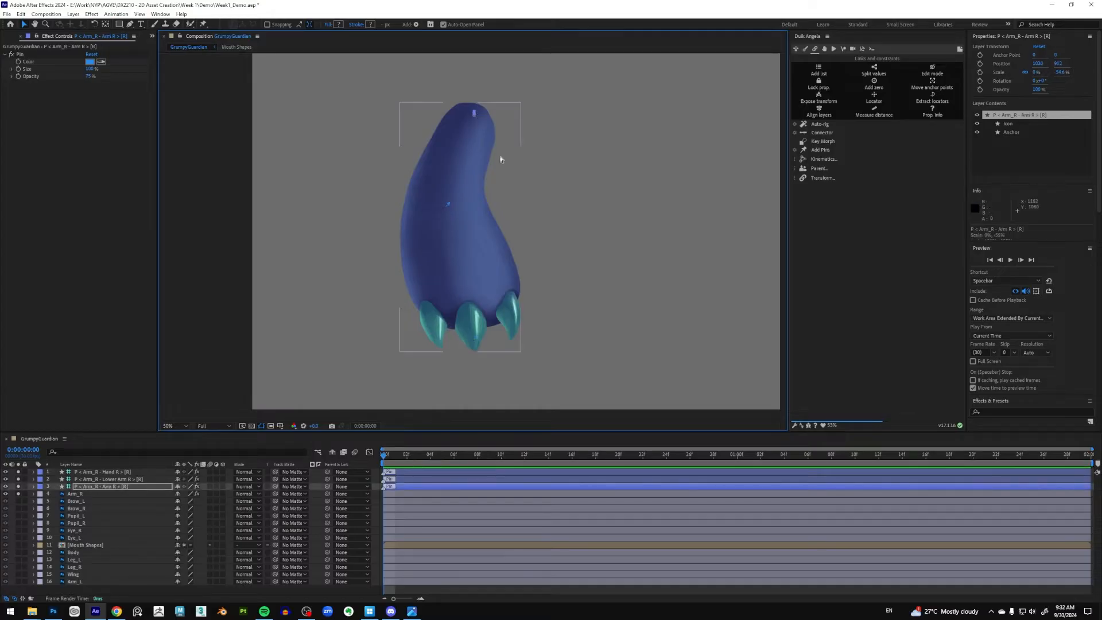
# Step: Test the Hand R pin by moving it sideways from the middle claw, and undo the move
pyautogui.click(126, 473)
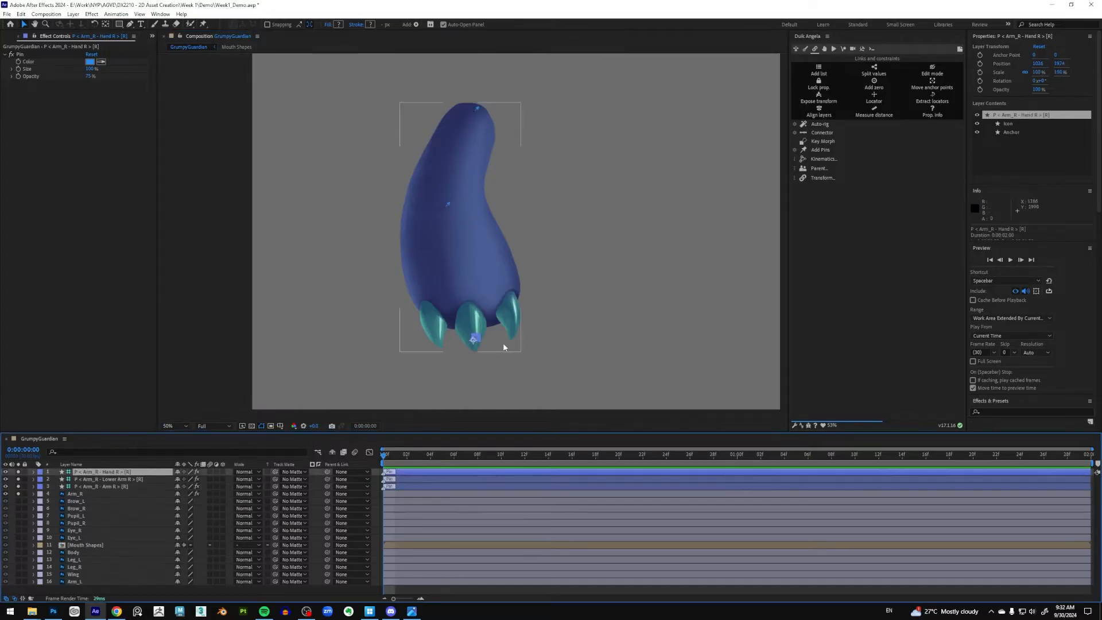
pyautogui.scroll(4, 502, 343)
pyautogui.scroll(-3, 544, 381)
pyautogui.press('v')
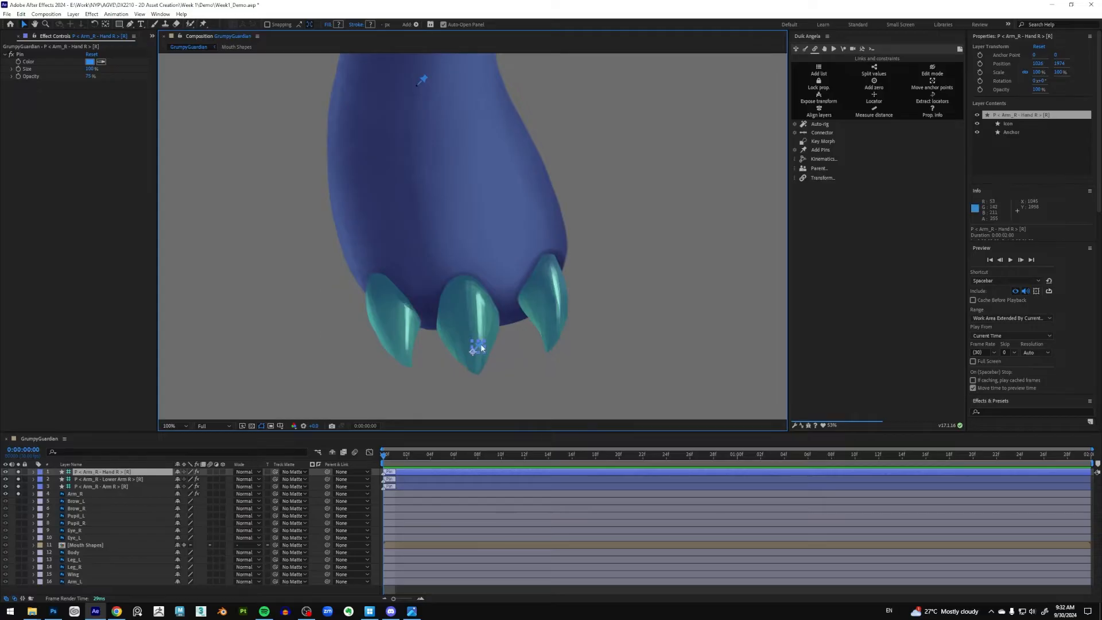
pyautogui.moveTo(469, 343); pyautogui.dragTo(516, 339)
pyautogui.hotkey('ctrl', 'z')
# Step: Test the Arm R pin by moving it away from the top of the shoulder, and undo the move
pyautogui.moveTo(588, 166); pyautogui.dragTo(576, 314)
pyautogui.scroll(-2, 505, 135)
pyautogui.scroll(2, 499, 137)
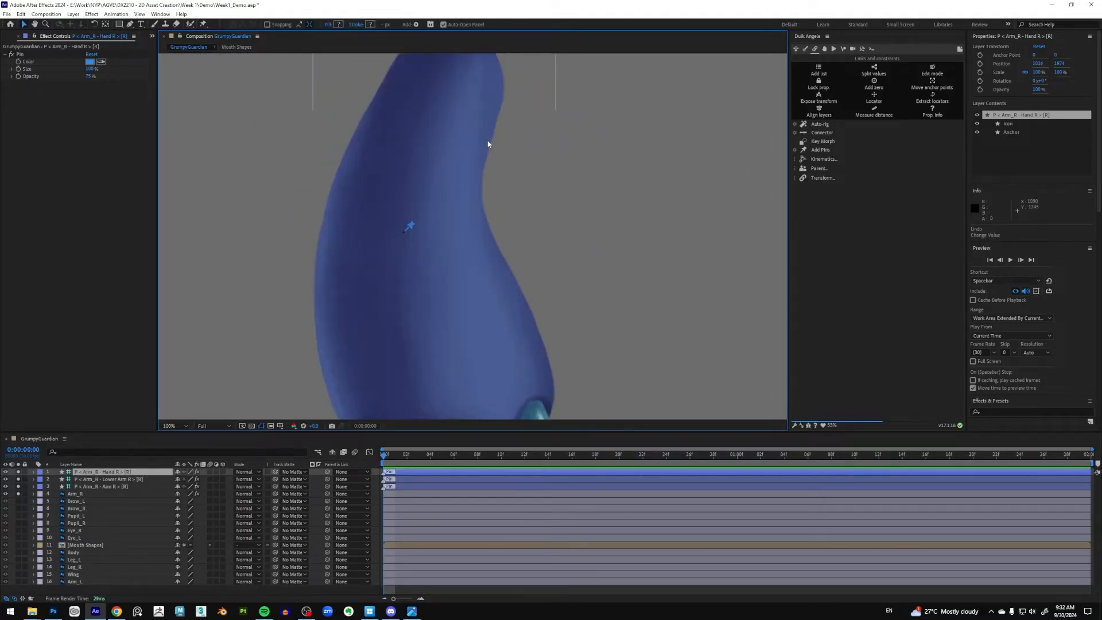
pyautogui.moveTo(462, 130); pyautogui.dragTo(460, 273)
pyautogui.moveTo(469, 179); pyautogui.dragTo(490, 147)
pyautogui.hotkey('ctrl', 'z')
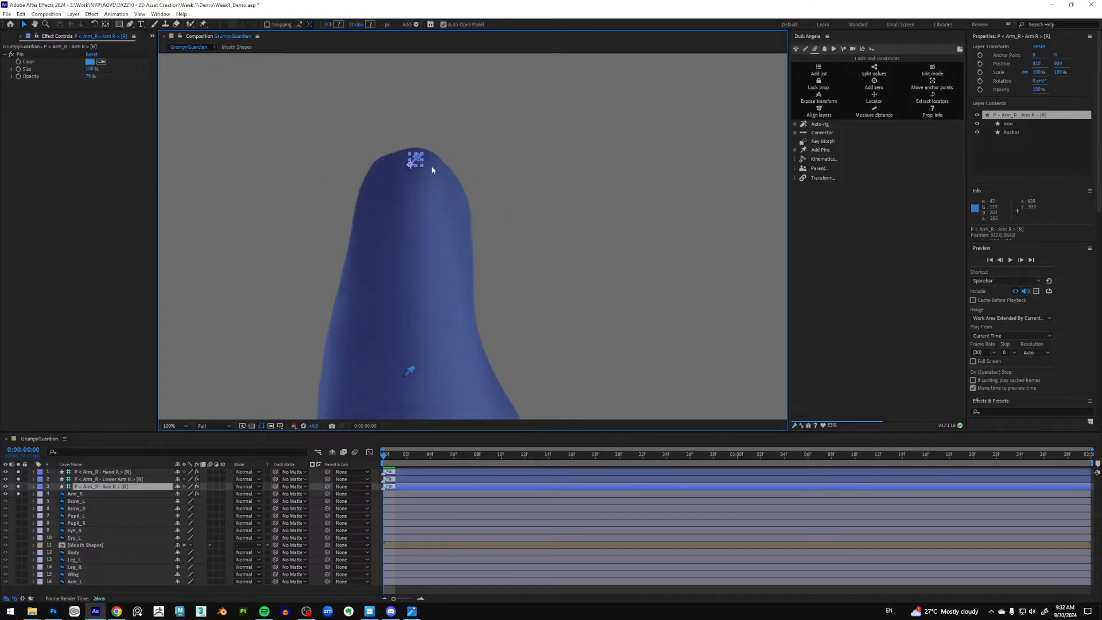
# Step: Try adjusting the Arm R pin at the shoulder twice more, undoing each change
pyautogui.scroll(-2, 507, 215)
pyautogui.moveTo(505, 225); pyautogui.dragTo(486, 153)
pyautogui.hotkey('ctrl', 'z')
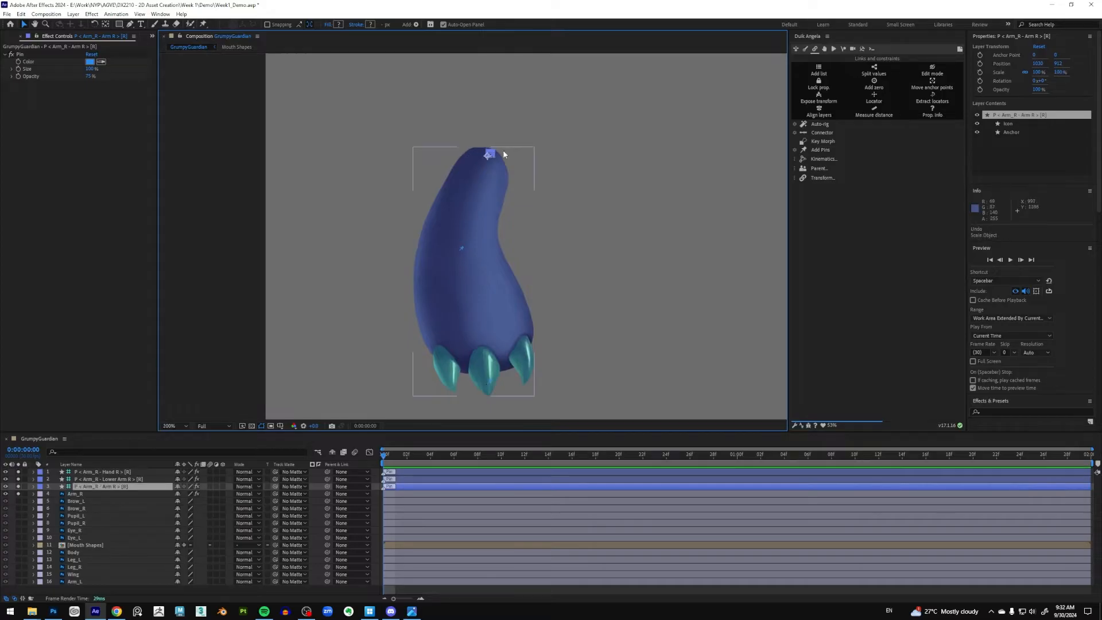
pyautogui.scroll(3, 502, 149)
pyautogui.scroll(-1, 510, 105)
pyautogui.moveTo(508, 70); pyautogui.dragTo(525, 111)
pyautogui.hotkey('ctrl', 'z')
pyautogui.scroll(-1, 552, 198)
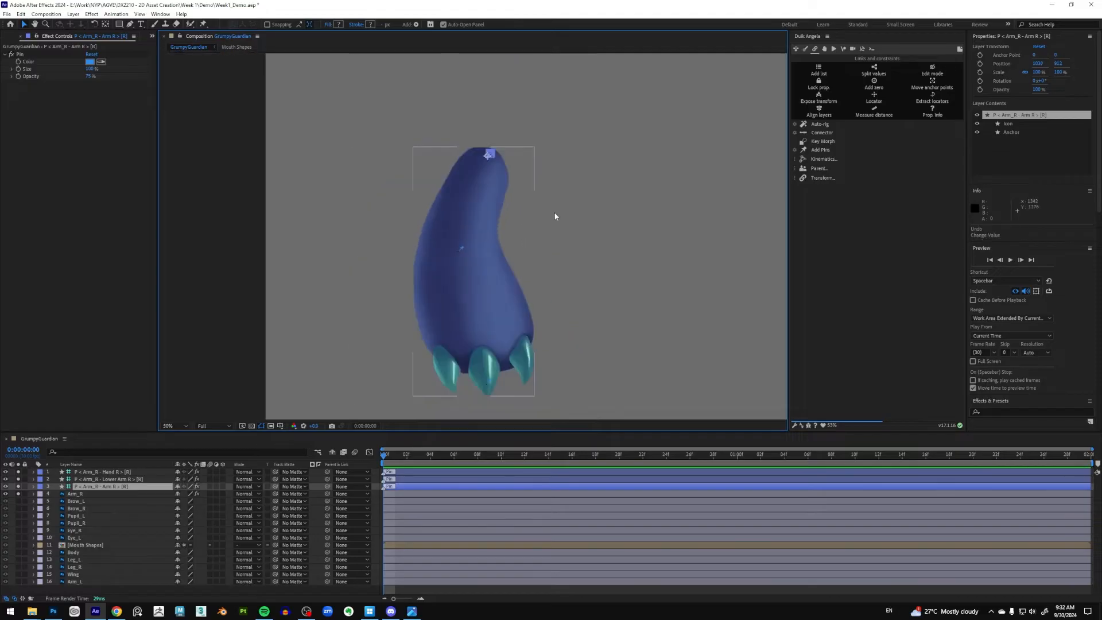
# Step: Try parenting the Hand R pin layer to Lower Arm R and Lower Arm R to Arm R, and undo the parenting
pyautogui.click(125, 472)
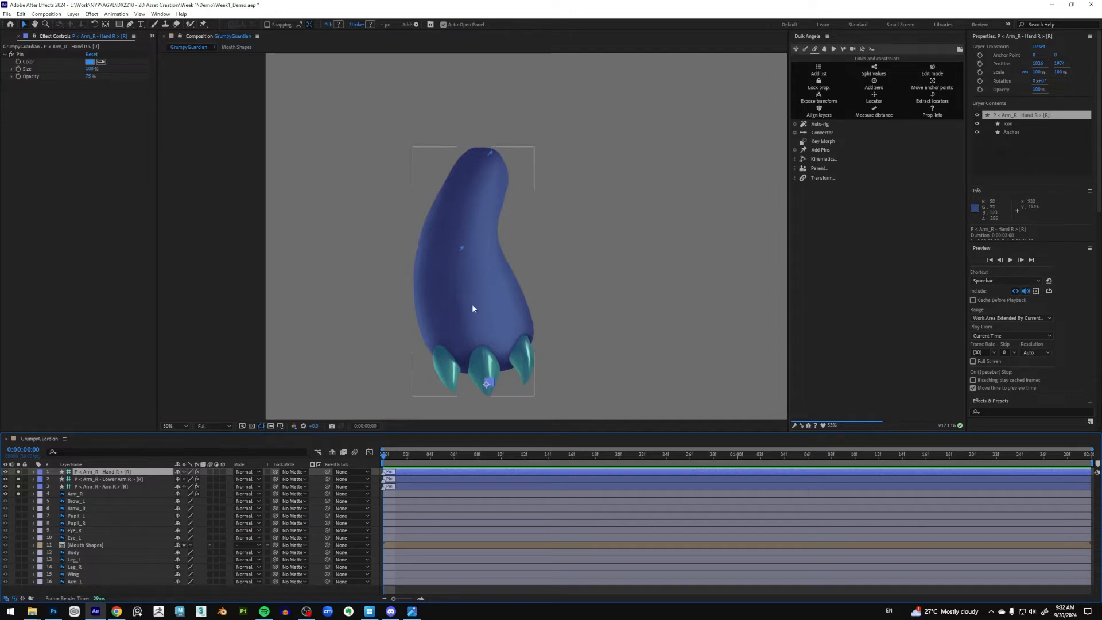
pyautogui.click(145, 479)
pyautogui.click(142, 473)
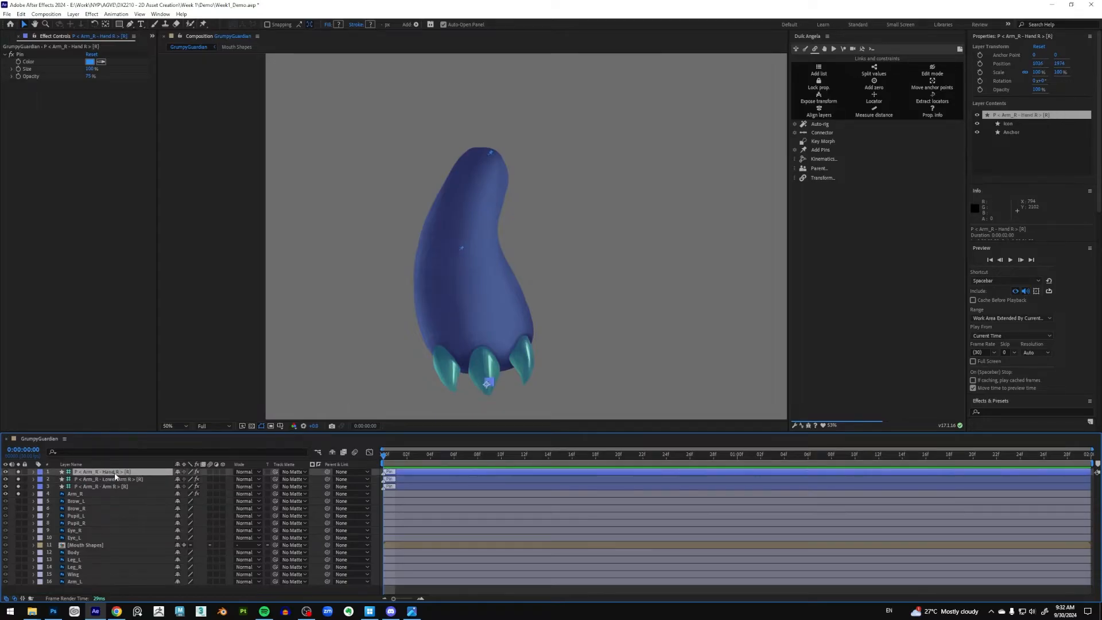
pyautogui.moveTo(327, 471); pyautogui.dragTo(131, 482)
pyautogui.moveTo(327, 479); pyautogui.dragTo(128, 489)
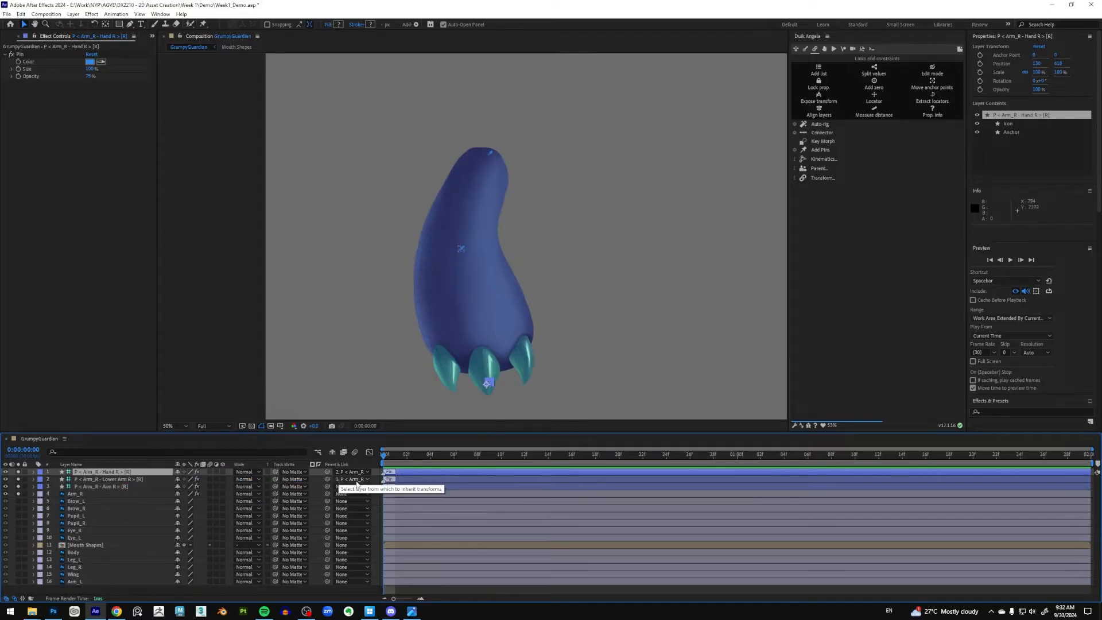
pyautogui.hotkey('ctrl', 'z')
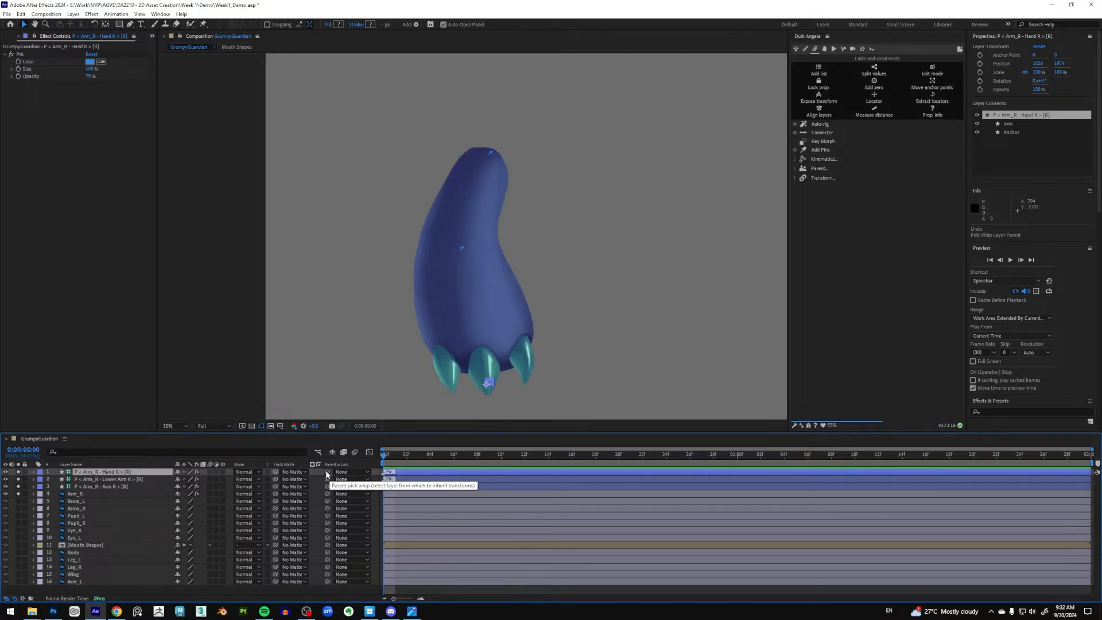
# Step: Parent the Hand R pin layer to the Lower Arm R pin layer, and Lower Arm R to the Arm R pin layer
pyautogui.moveTo(328, 474); pyautogui.dragTo(132, 481)
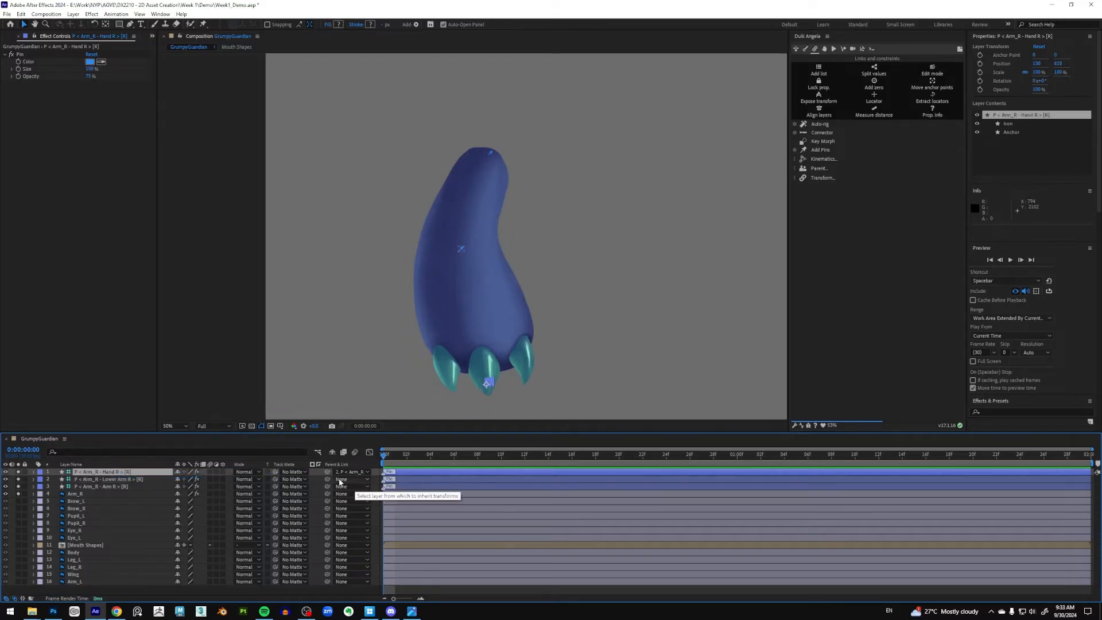
pyautogui.moveTo(328, 480); pyautogui.dragTo(125, 488)
# Step: Test the parented pin chain by moving the Arm R pin around, and undo the move
pyautogui.click(121, 487)
pyautogui.scroll(2, 514, 148)
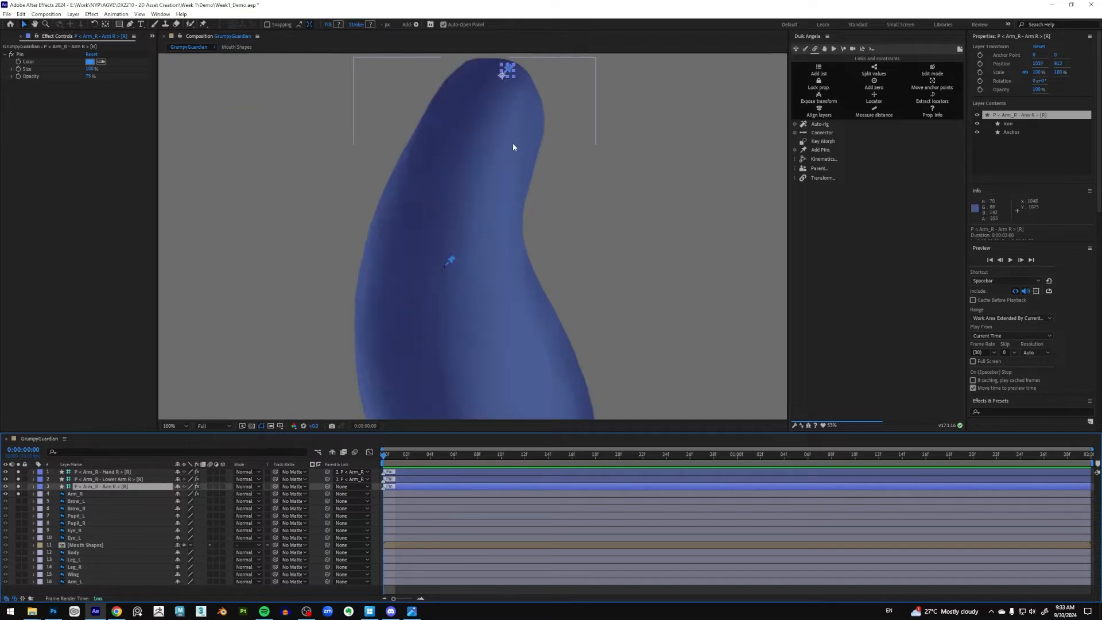
pyautogui.scroll(1, 494, 164)
pyautogui.moveTo(491, 117); pyautogui.dragTo(310, 207)
pyautogui.moveTo(318, 166); pyautogui.dragTo(560, 172)
pyautogui.hotkey('ctrl', 'z')
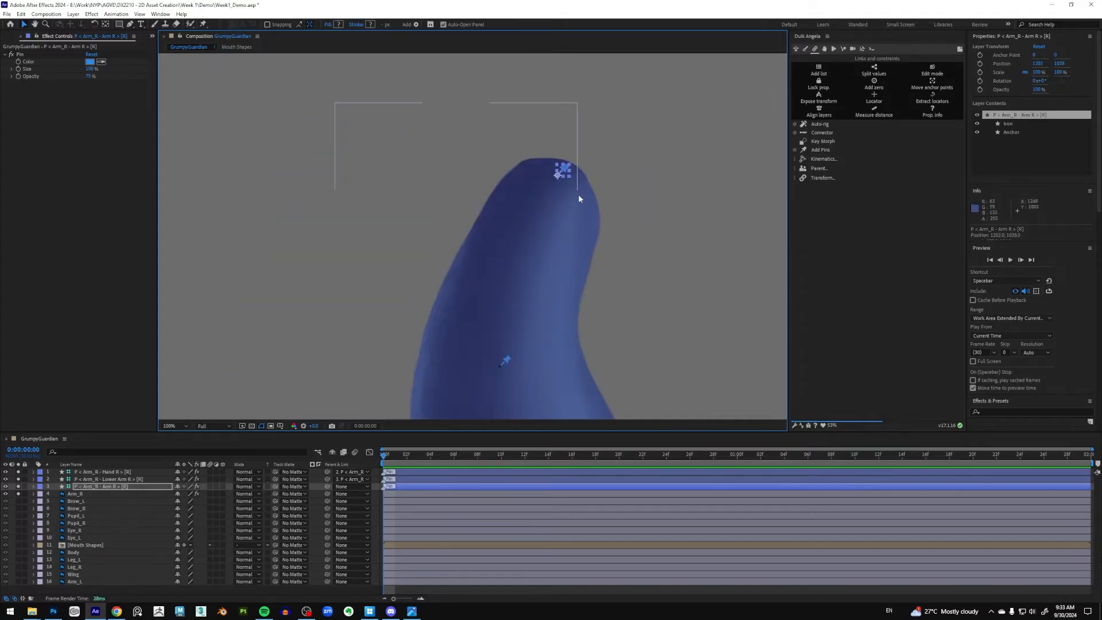
pyautogui.scroll(-2, 583, 310)
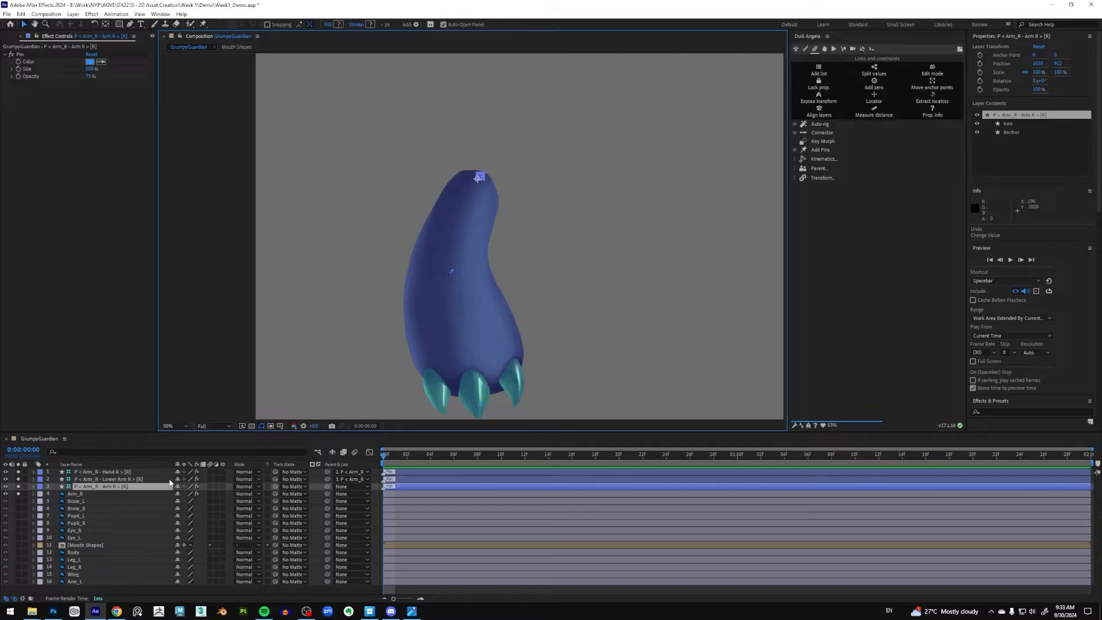
# Step: Select the Arm R, Lower Arm R and Hand R pin layers and set Duik's hominoid arm armature side to Right
pyautogui.keyDown('shift'); pyautogui.click(117, 480); pyautogui.keyUp('shift')
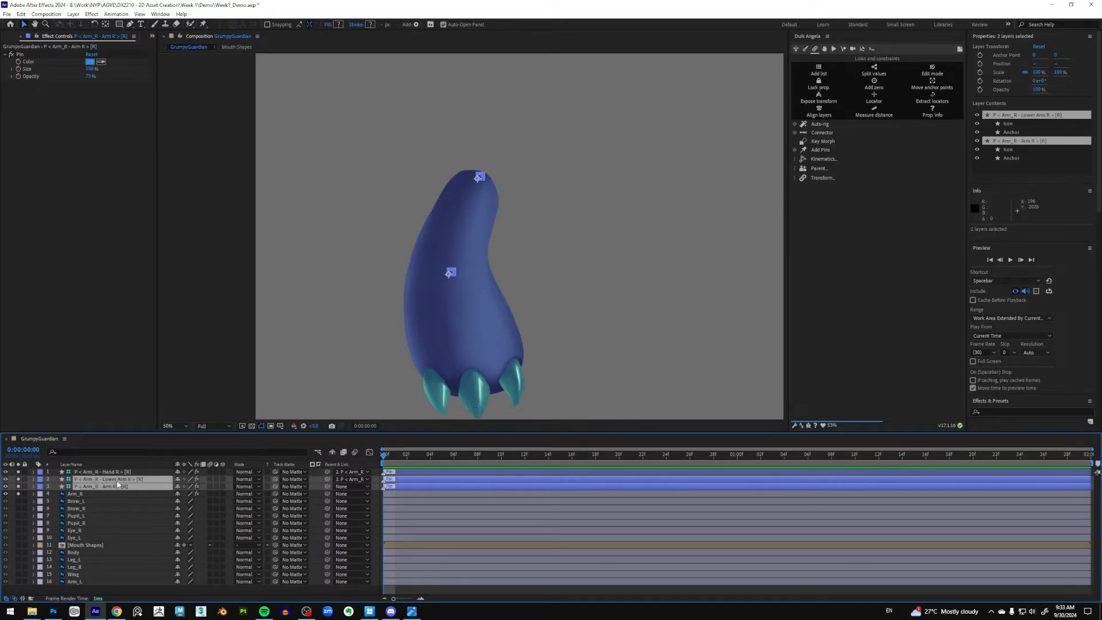
pyautogui.keyDown('shift'); pyautogui.click(117, 472); pyautogui.keyUp('shift')
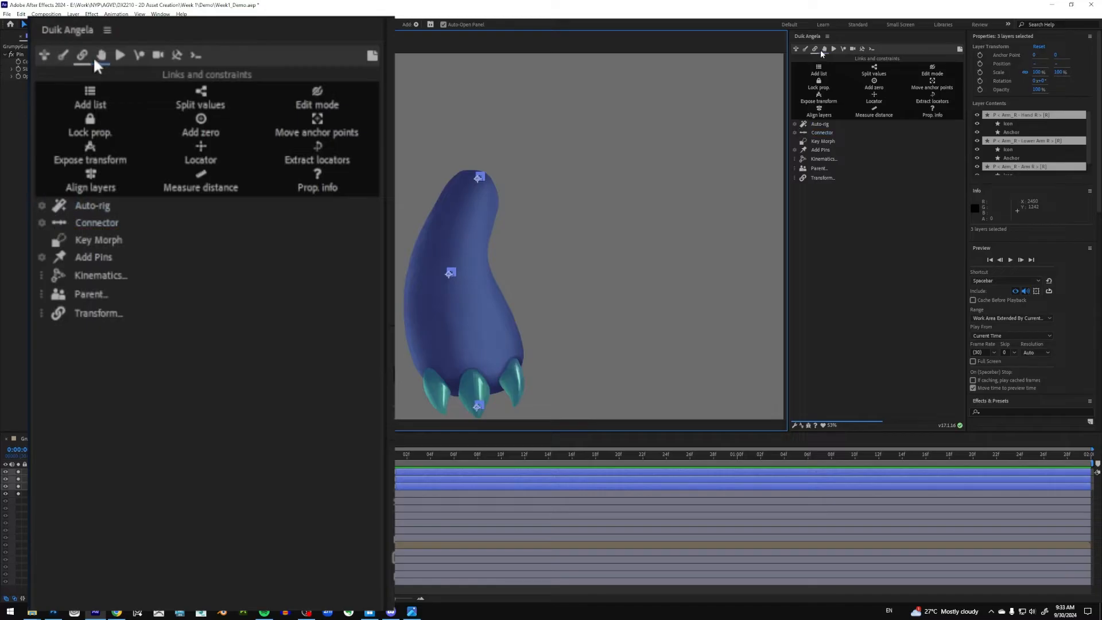
pyautogui.click(804, 51)
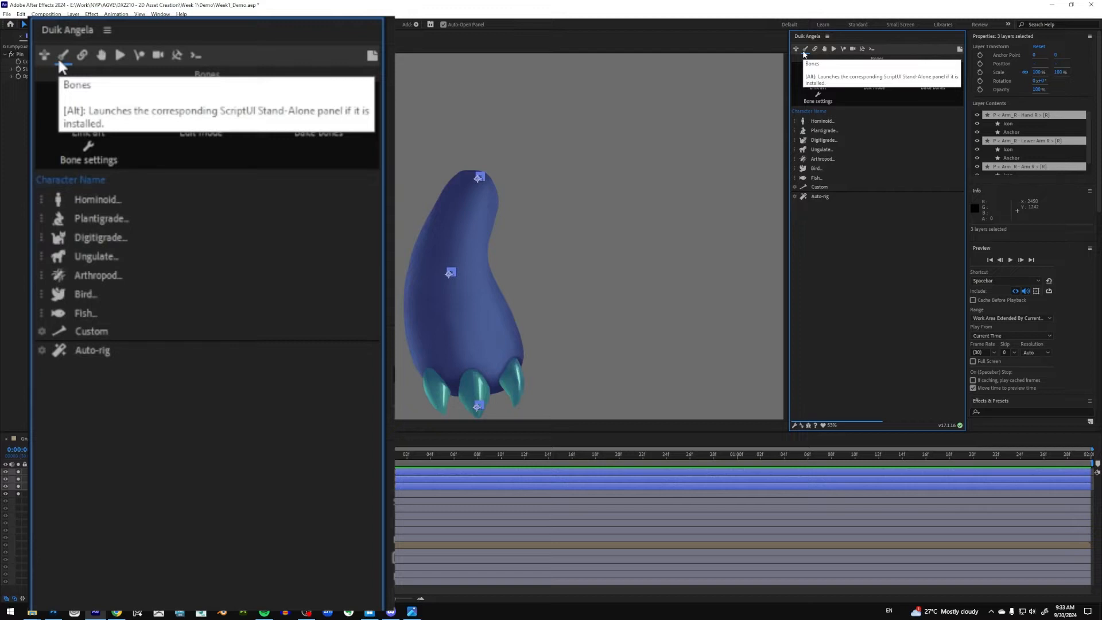
pyautogui.click(84, 205)
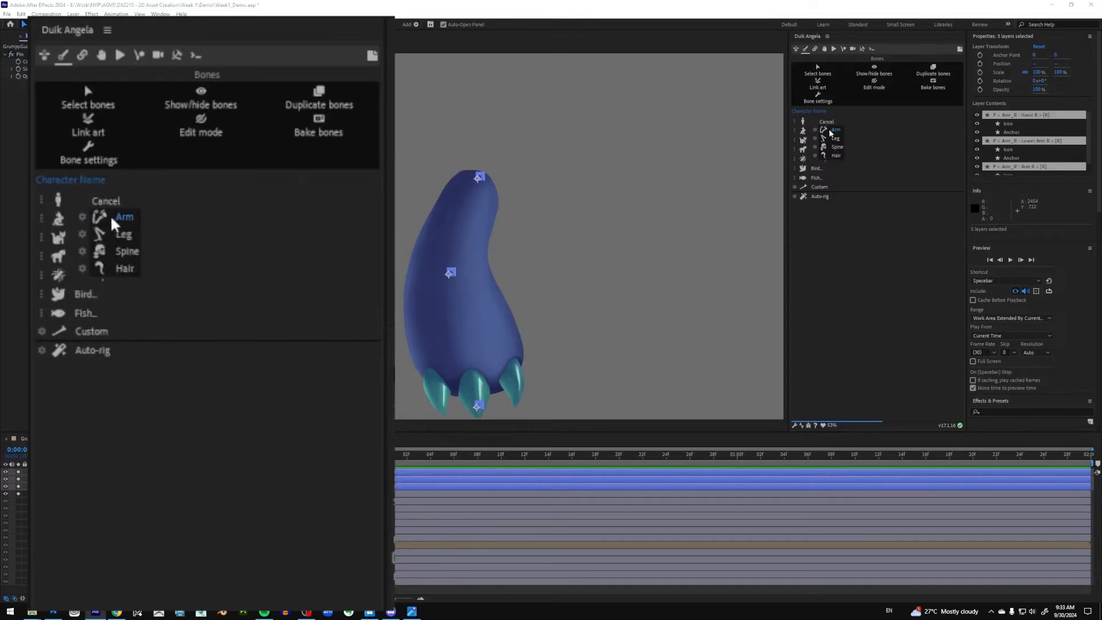
pyautogui.click(82, 221)
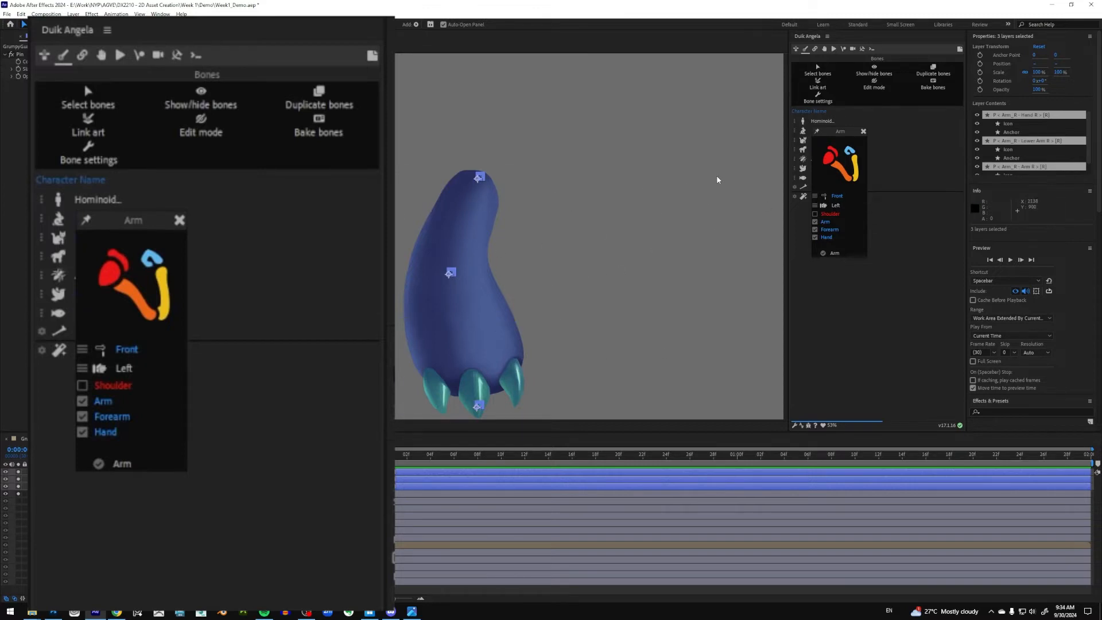
pyautogui.click(123, 369)
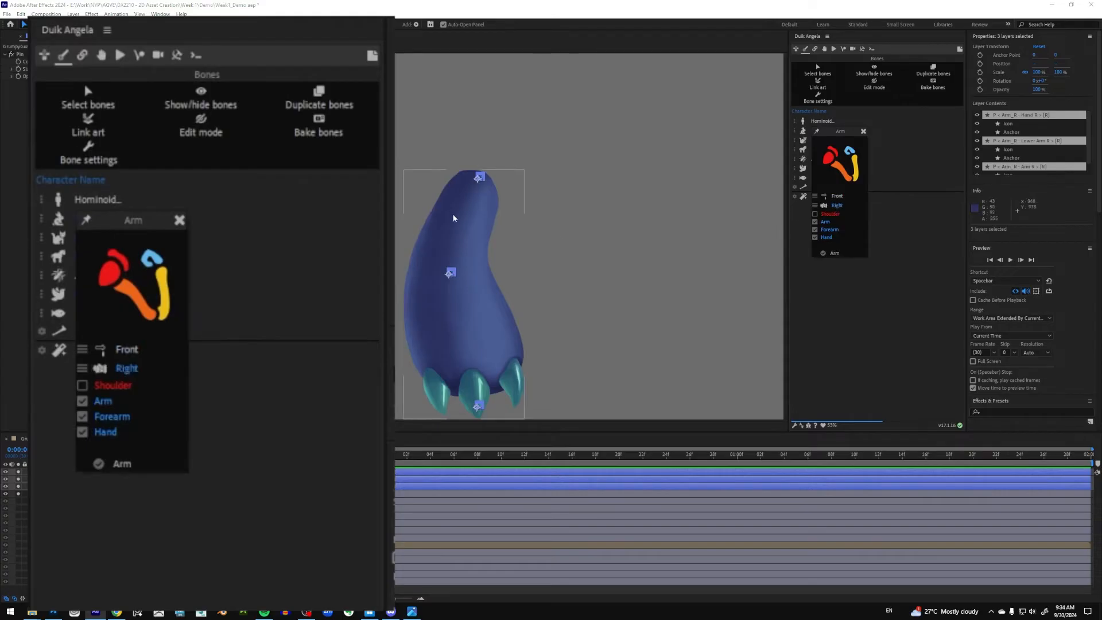
pyautogui.click(133, 373)
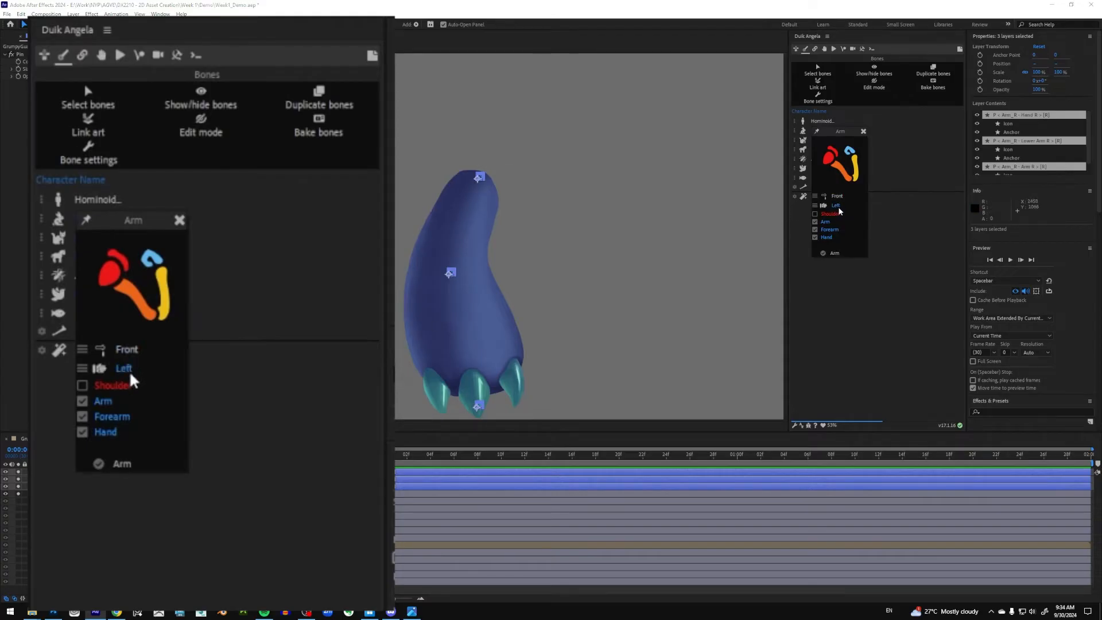
pyautogui.click(126, 370)
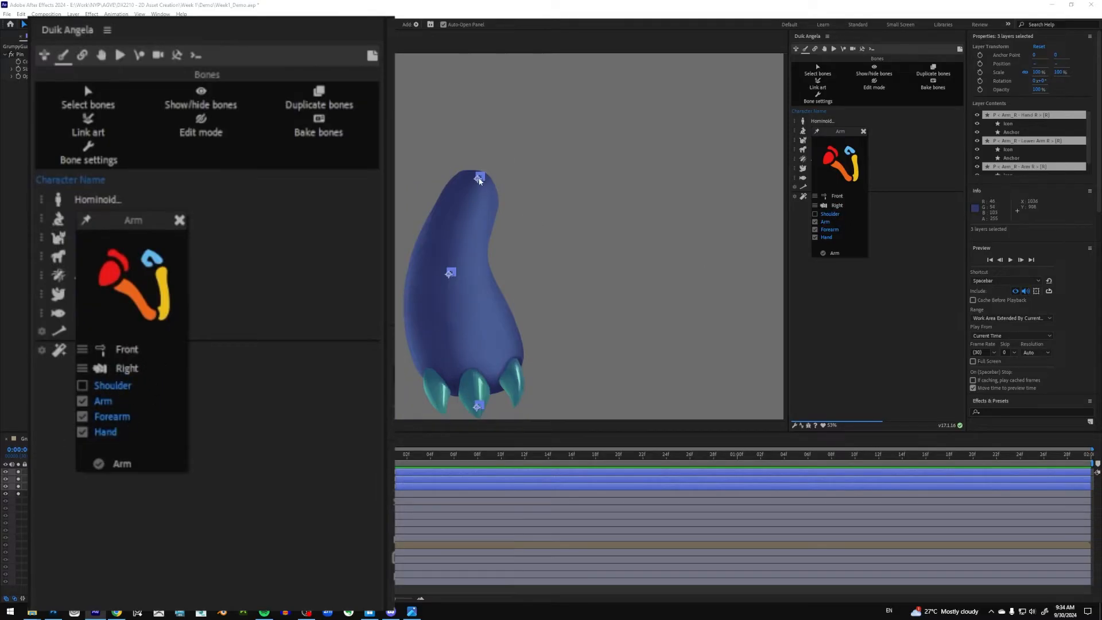
pyautogui.click(720, 243)
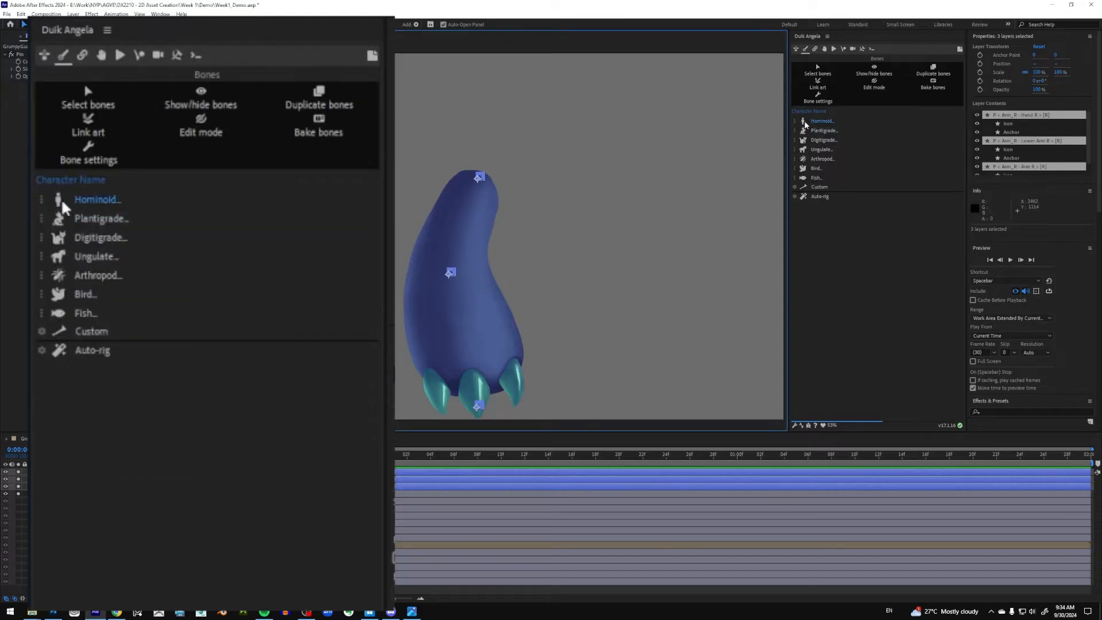
# Step: Create a front-view right hominoid arm armature with arm, forearm and hand bones, auto-parenting the selected pins to the bones
pyautogui.click(81, 203)
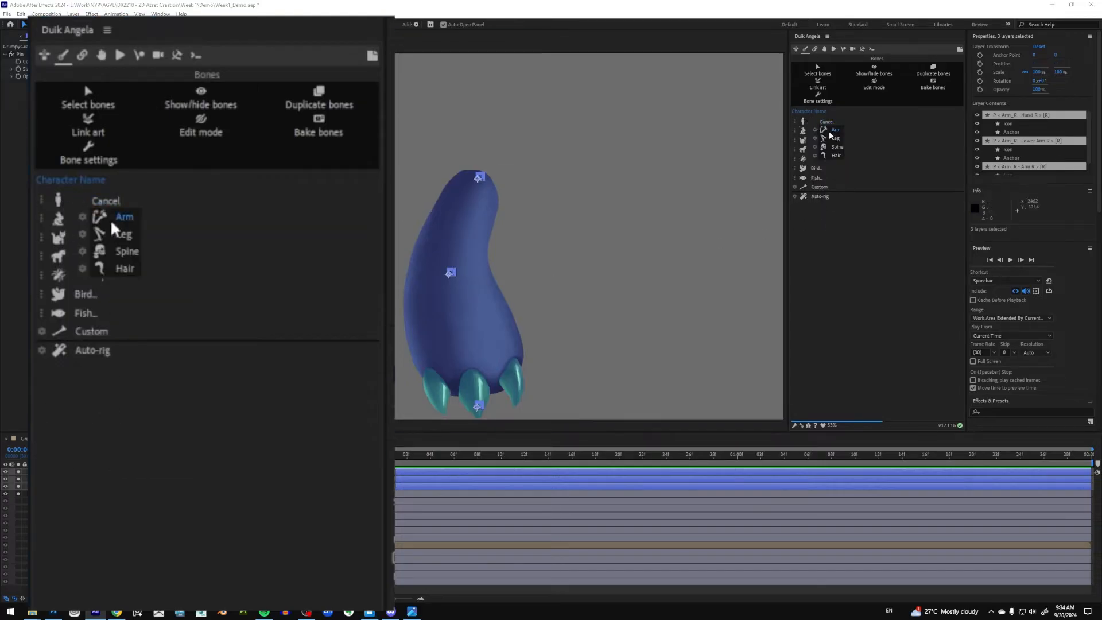
pyautogui.click(82, 218)
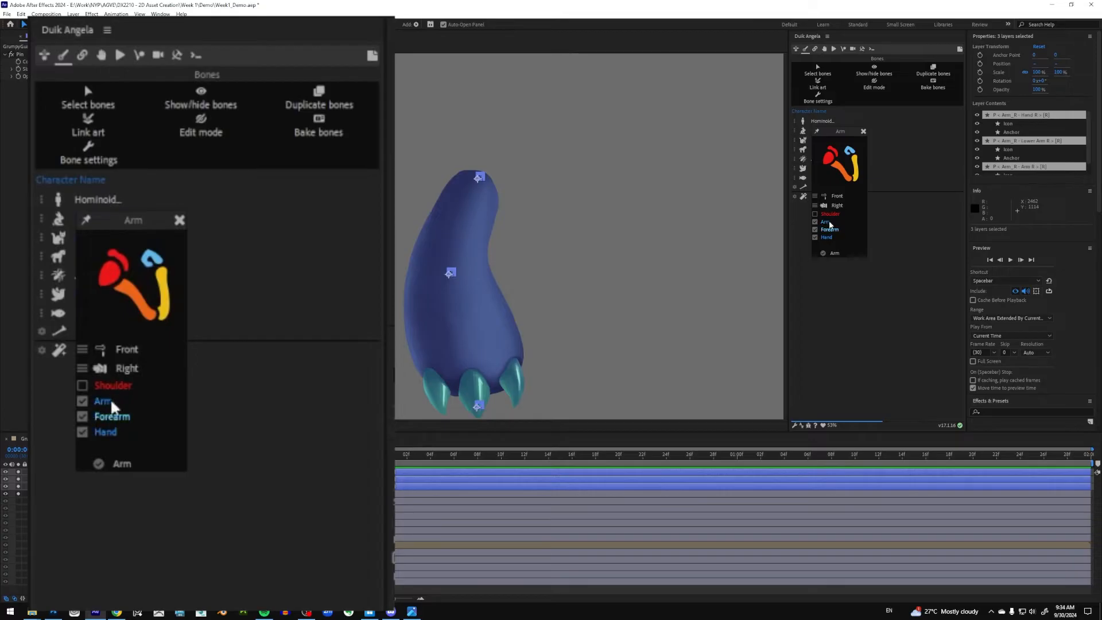
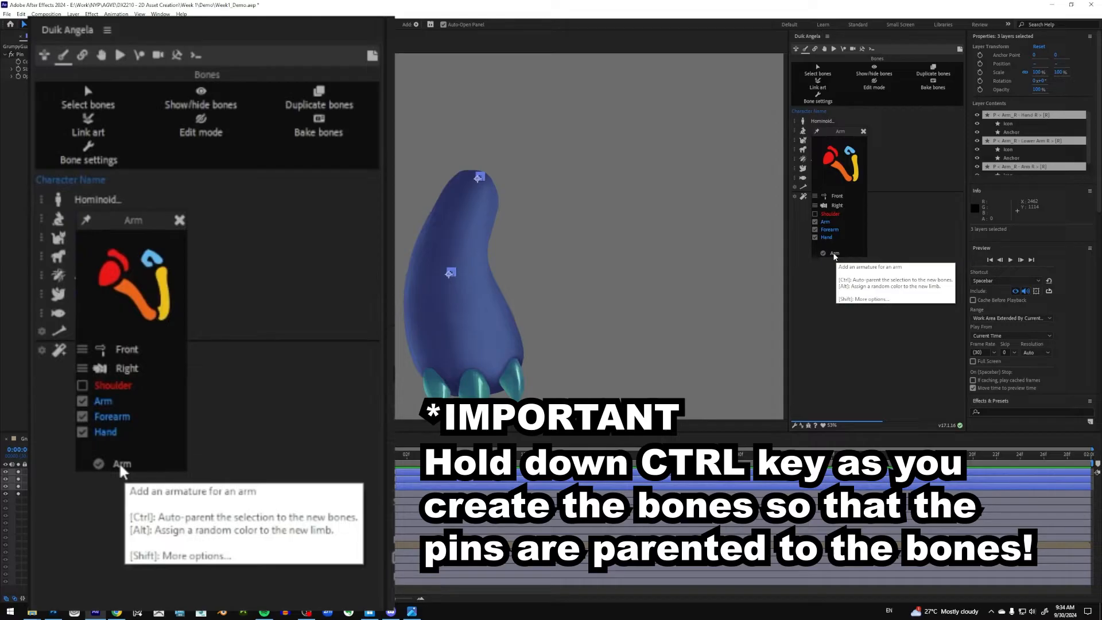
pyautogui.keyDown('ctrl'); pyautogui.click(122, 467); pyautogui.keyUp('ctrl')
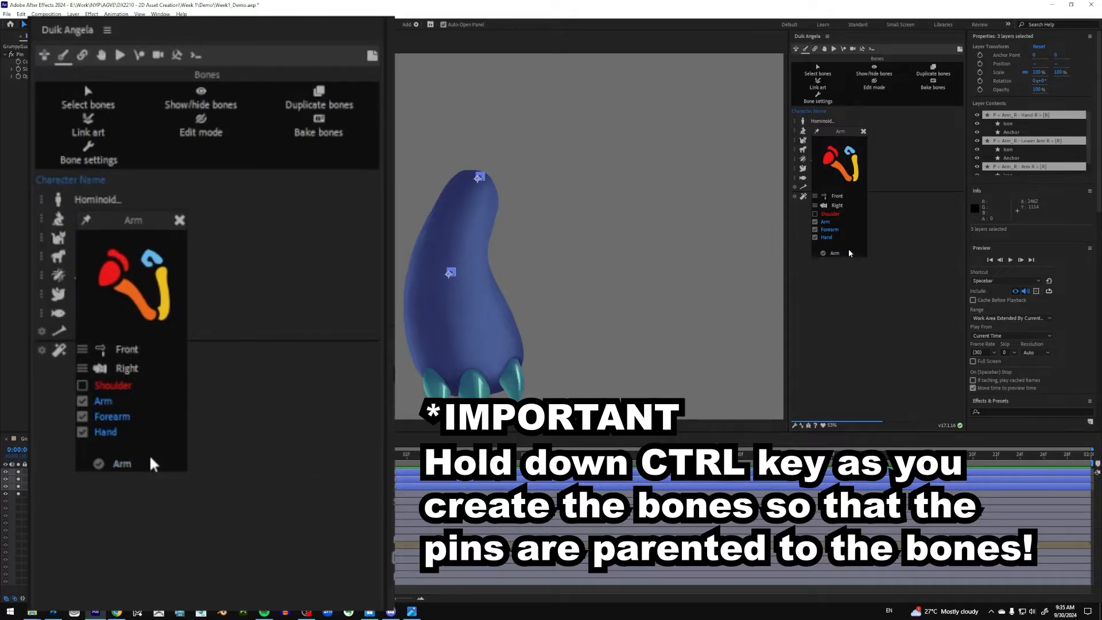
pyautogui.keyDown('ctrl'); pyautogui.click(124, 468); pyautogui.keyUp('ctrl')
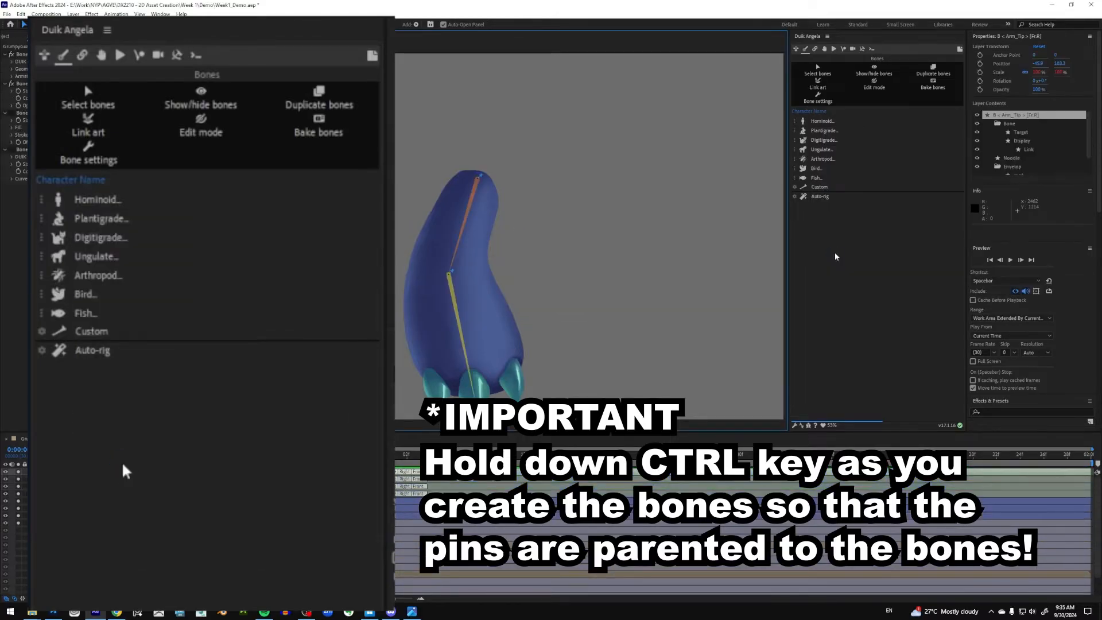
# Step: Move the Arm_Tip bone onto the tip of the middle claw
pyautogui.moveTo(634, 305); pyautogui.dragTo(637, 254)
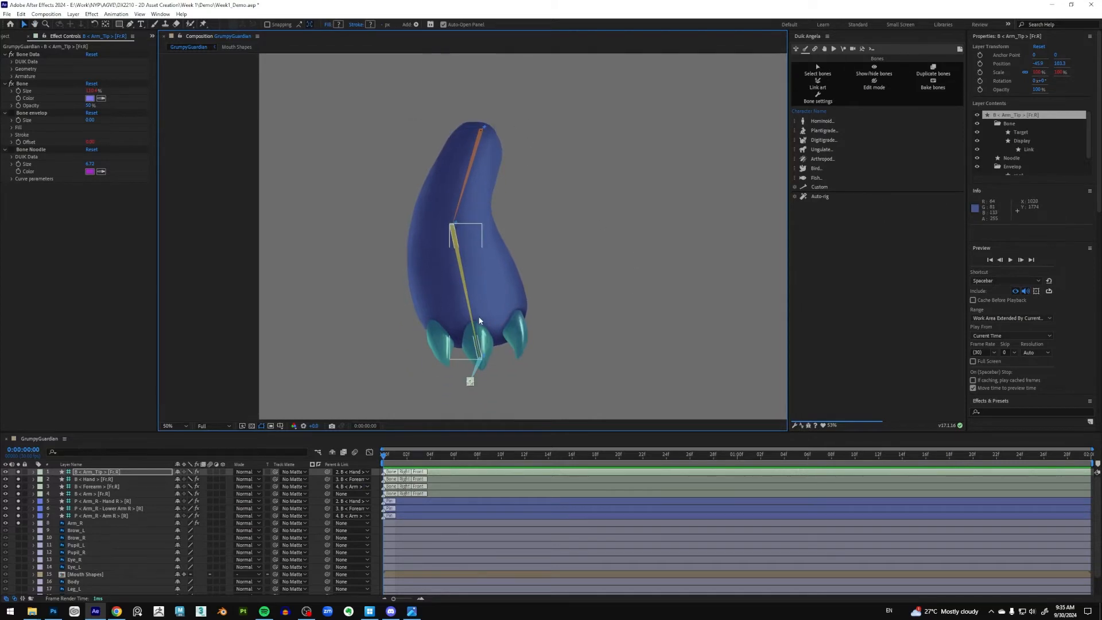
pyautogui.press('.')
pyautogui.moveTo(529, 397); pyautogui.dragTo(533, 204)
pyautogui.scroll(1, 511, 349)
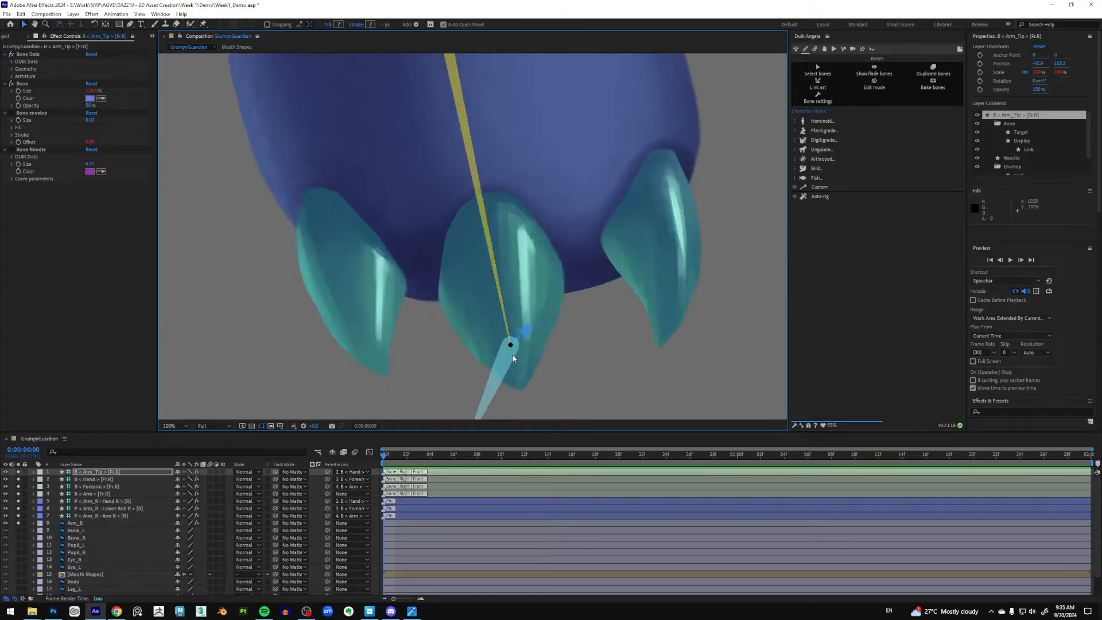
pyautogui.scroll(-1, 510, 360)
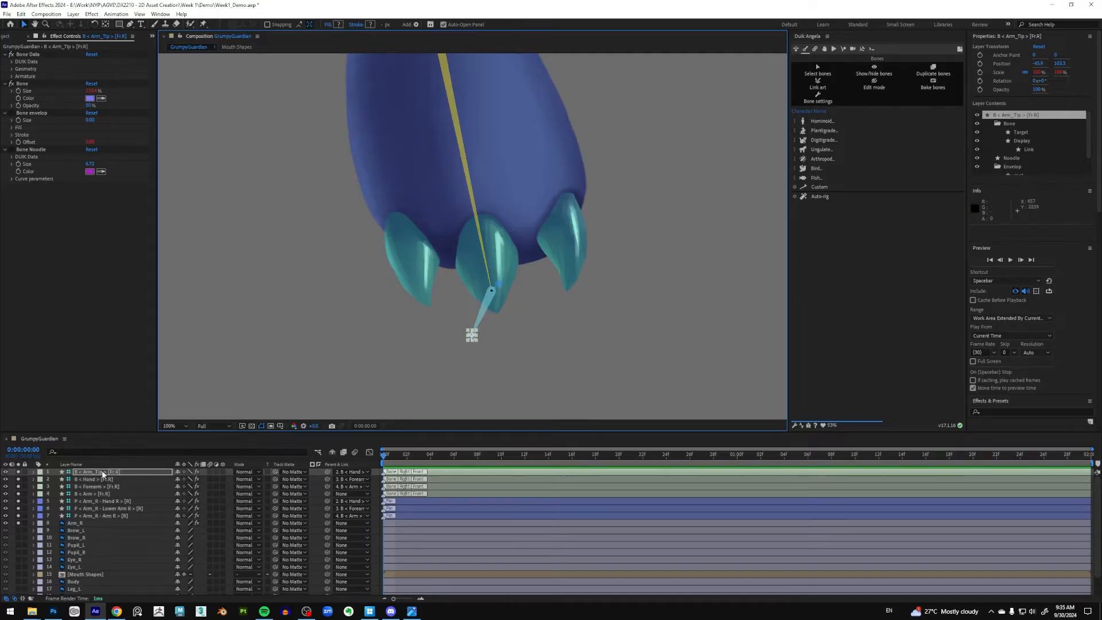
pyautogui.scroll(2, 422, 351)
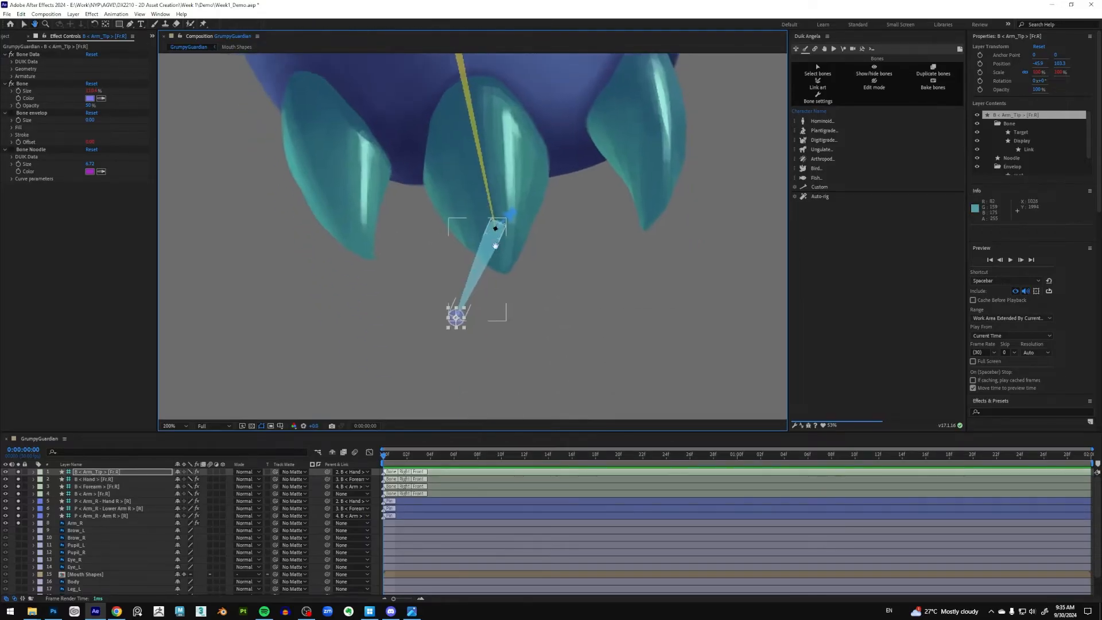
pyautogui.moveTo(460, 319); pyautogui.dragTo(506, 271)
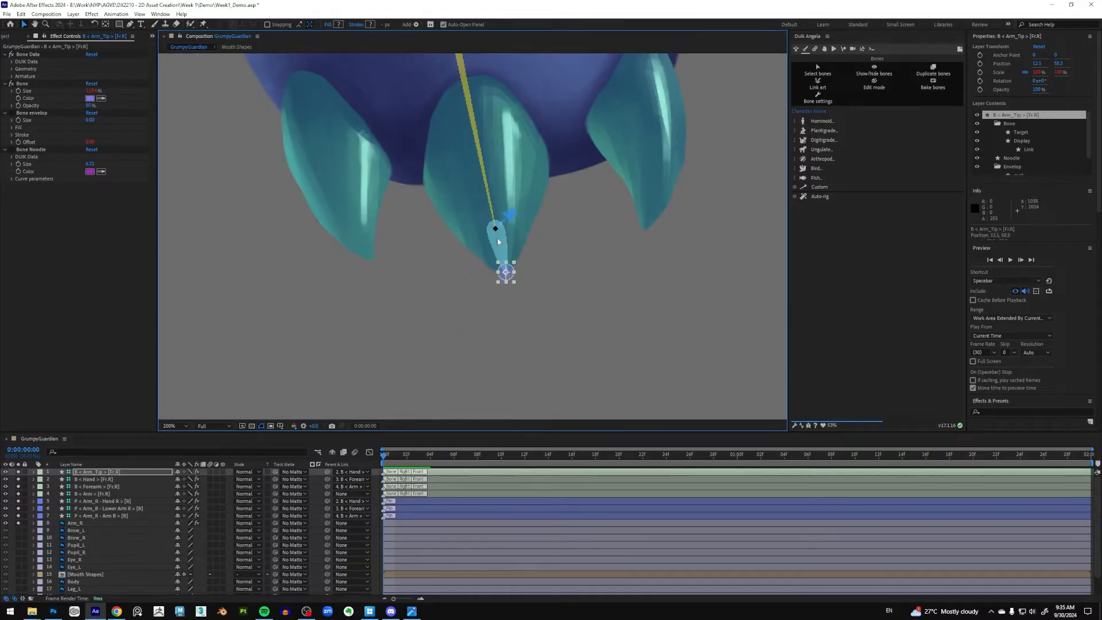
# Step: Examine how the bone chain fits the arm artwork from shoulder to claw tip
pyautogui.scroll(-4, 567, 180)
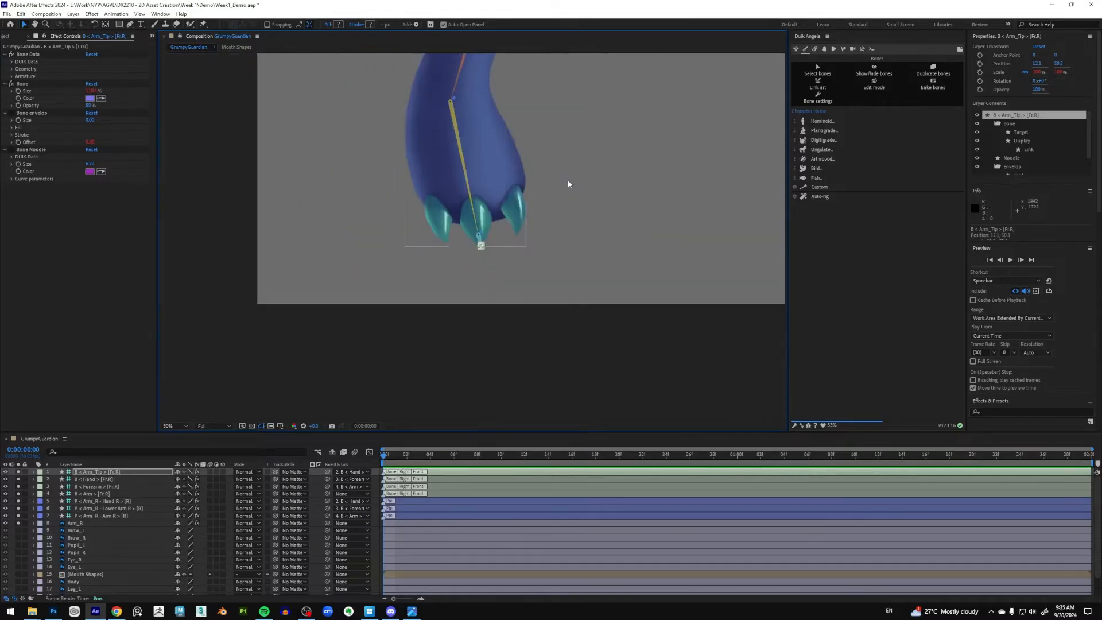
pyautogui.scroll(1, 556, 248)
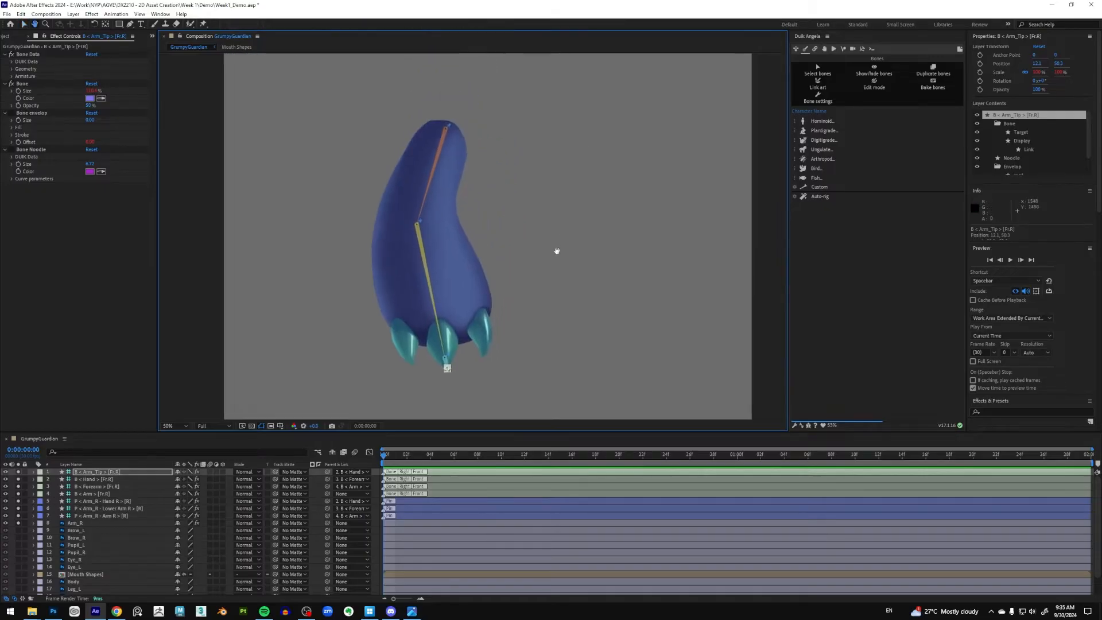
pyautogui.scroll(-3, 555, 249)
pyautogui.scroll(2, 471, 236)
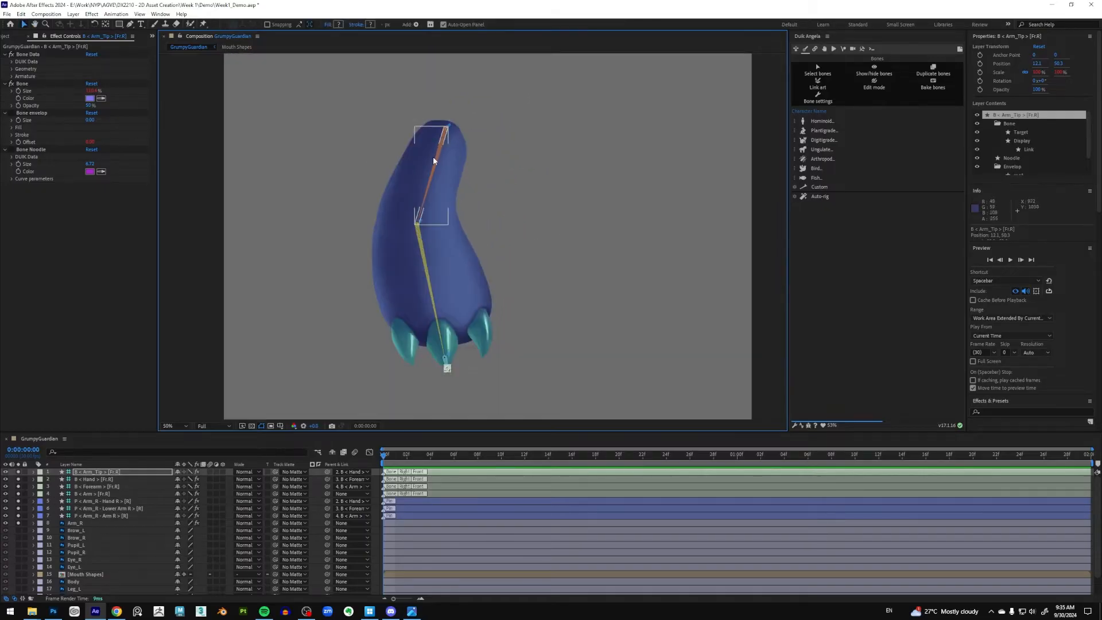
pyautogui.scroll(1, 466, 376)
pyautogui.moveTo(476, 396); pyautogui.dragTo(475, 258)
pyautogui.scroll(-1, 489, 202)
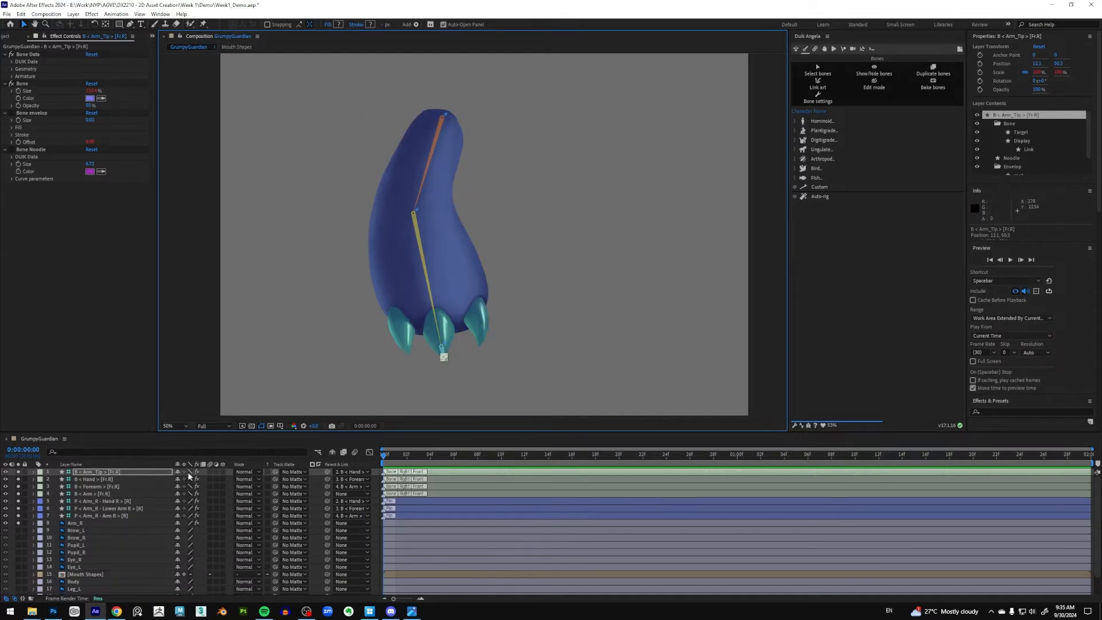
# Step: Select the Arm, Forearm, Hand and Arm_Tip bone layers and auto-rig them, choosing to hide the layer controls
pyautogui.click(97, 496)
pyautogui.press('/')
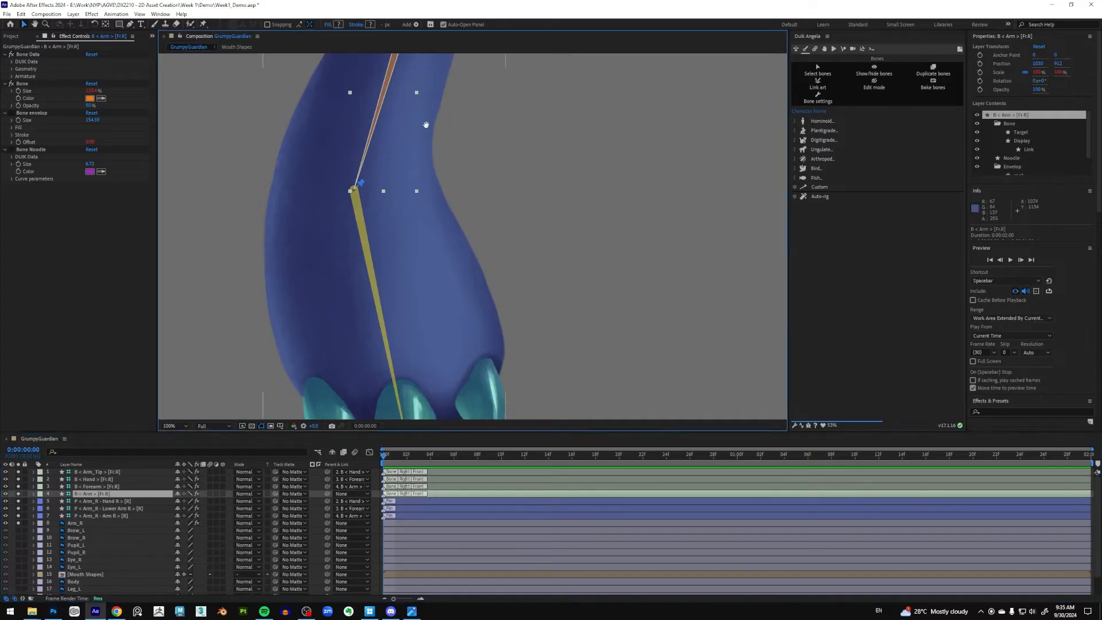
pyautogui.moveTo(426, 125); pyautogui.dragTo(423, 254)
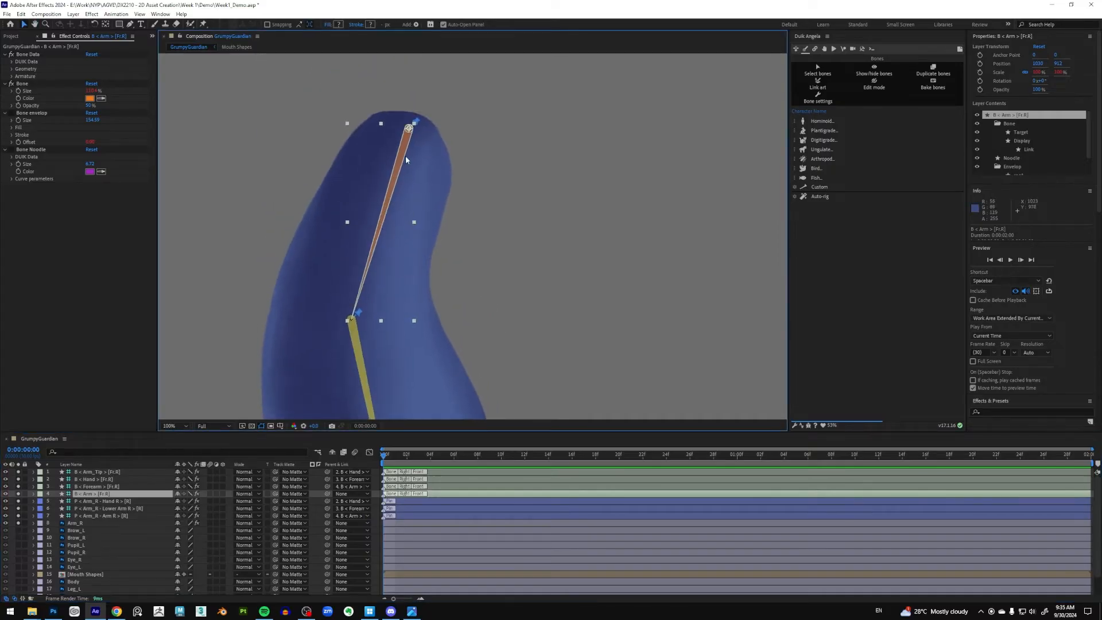
pyautogui.scroll(-1, 401, 330)
pyautogui.moveTo(451, 344); pyautogui.dragTo(439, 271)
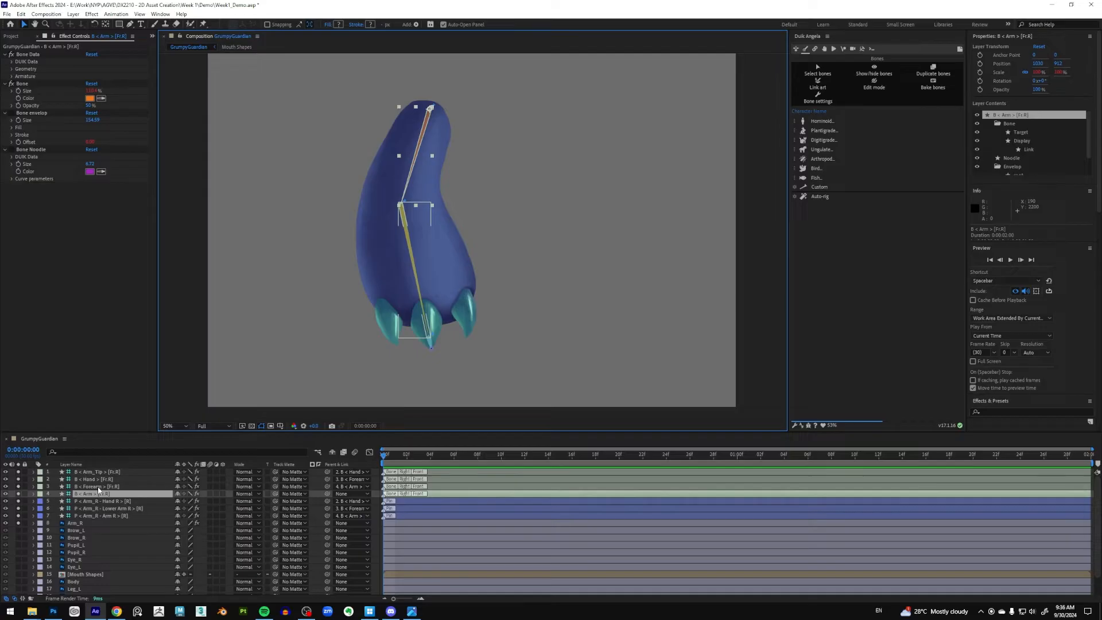
pyautogui.keyDown('shift'); pyautogui.click(93, 485); pyautogui.keyUp('shift')
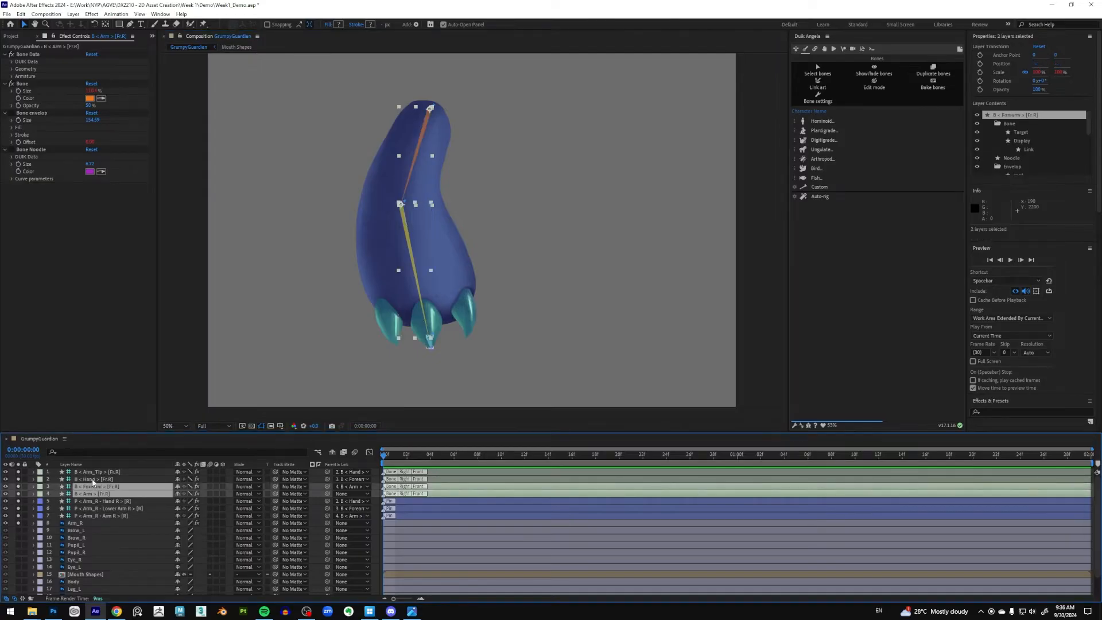
pyautogui.keyDown('shift'); pyautogui.click(92, 480); pyautogui.keyUp('shift')
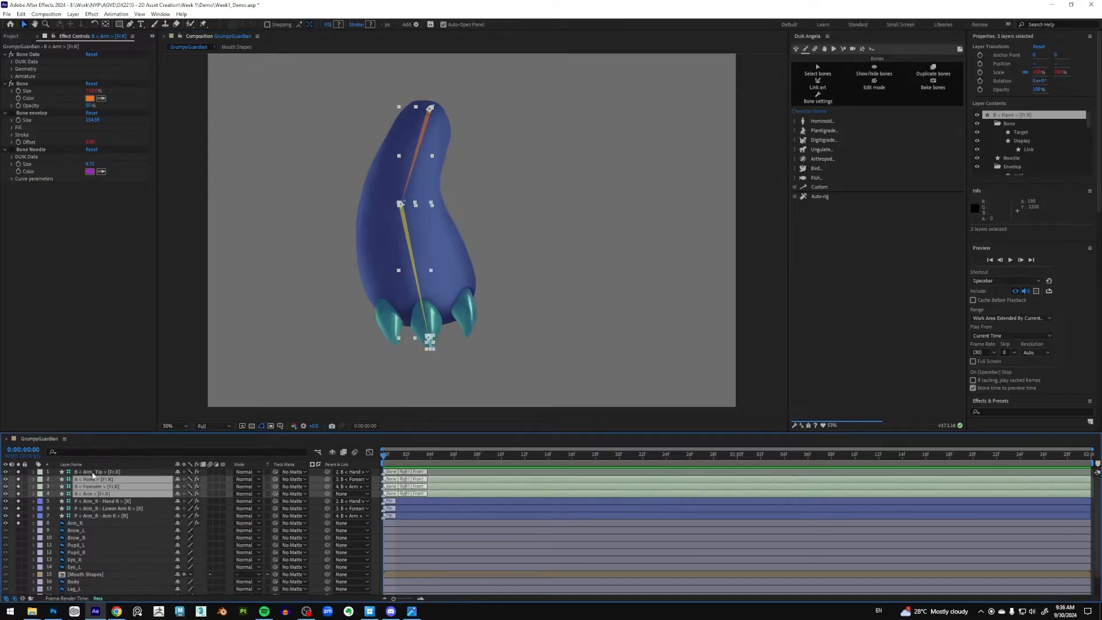
pyautogui.keyDown('shift'); pyautogui.click(93, 473); pyautogui.keyUp('shift')
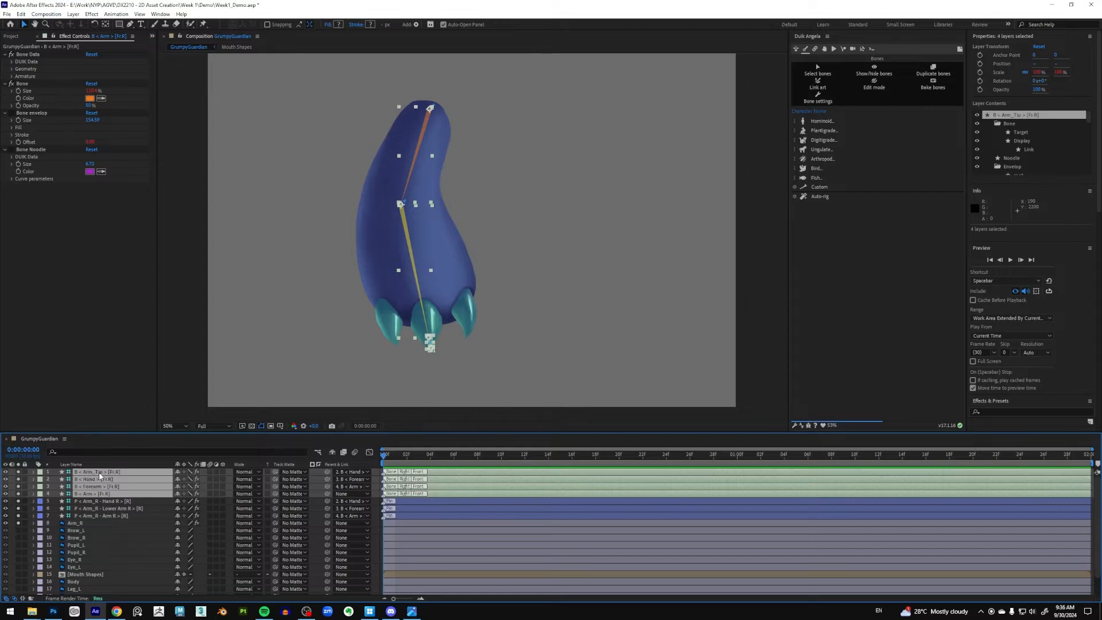
pyautogui.click(822, 198)
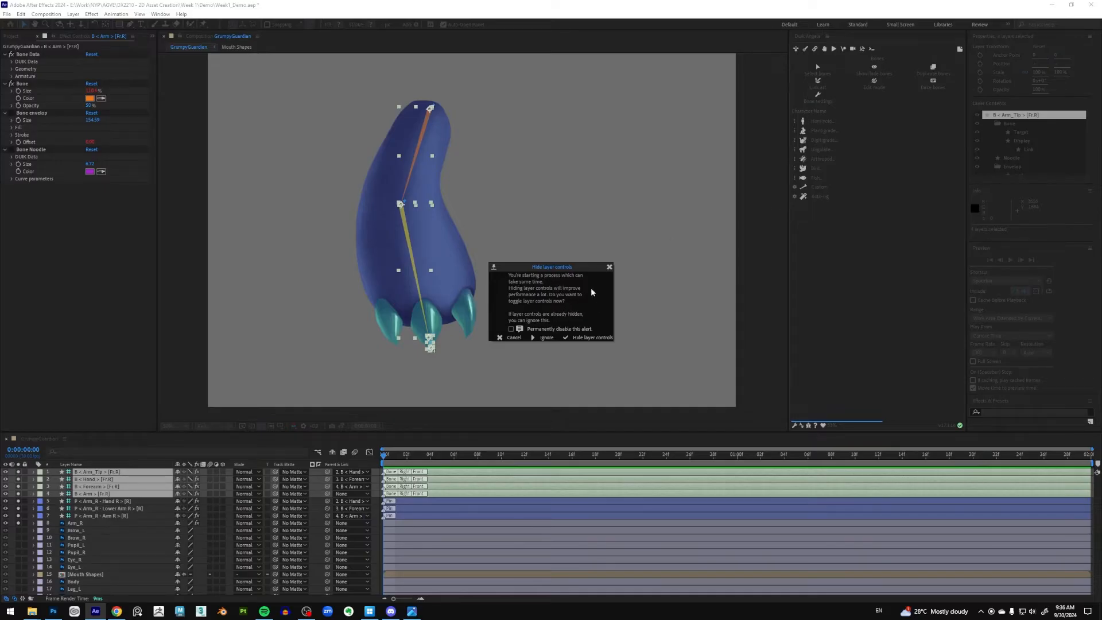
pyautogui.click(592, 337)
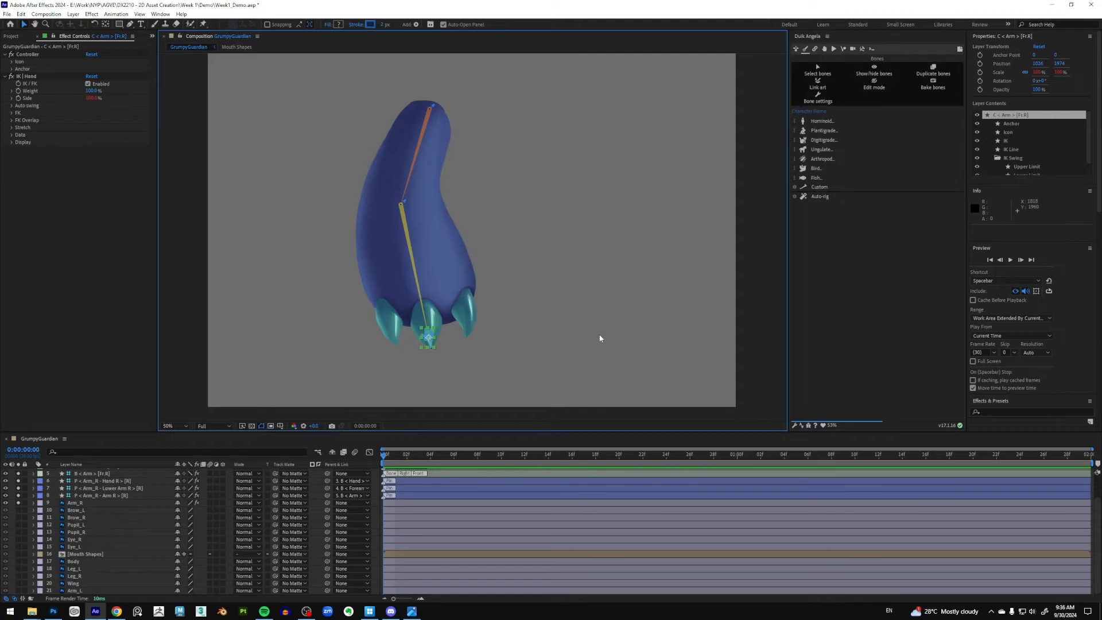
# Step: Review the controller, bone and pin layers of the right arm one by one in the layer stack
pyautogui.scroll(2, 129, 528)
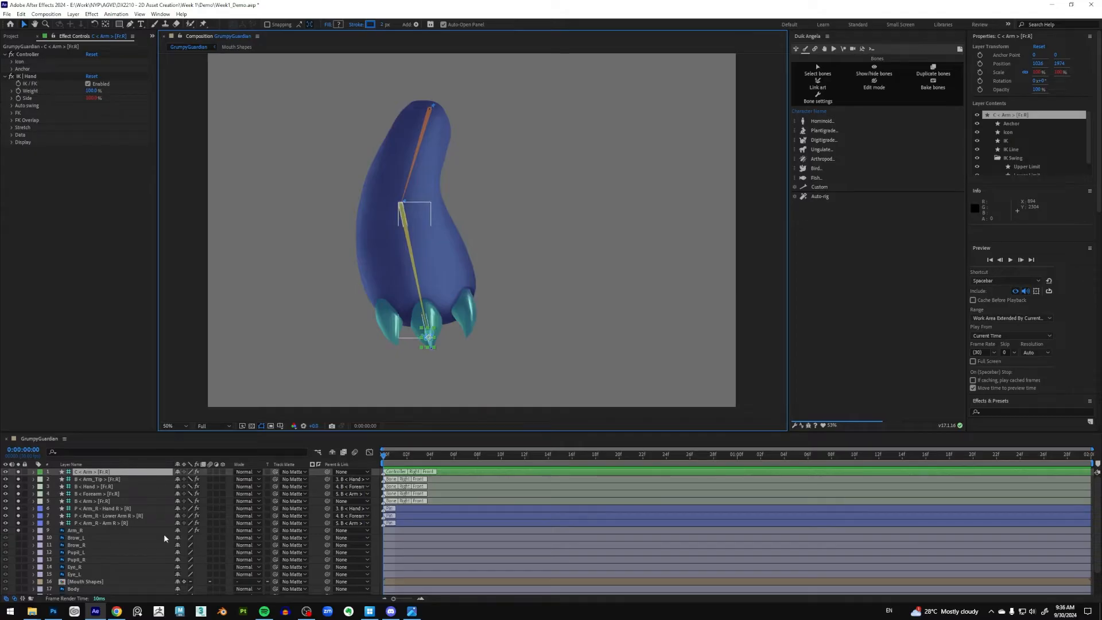
pyautogui.click(111, 479)
pyautogui.click(113, 472)
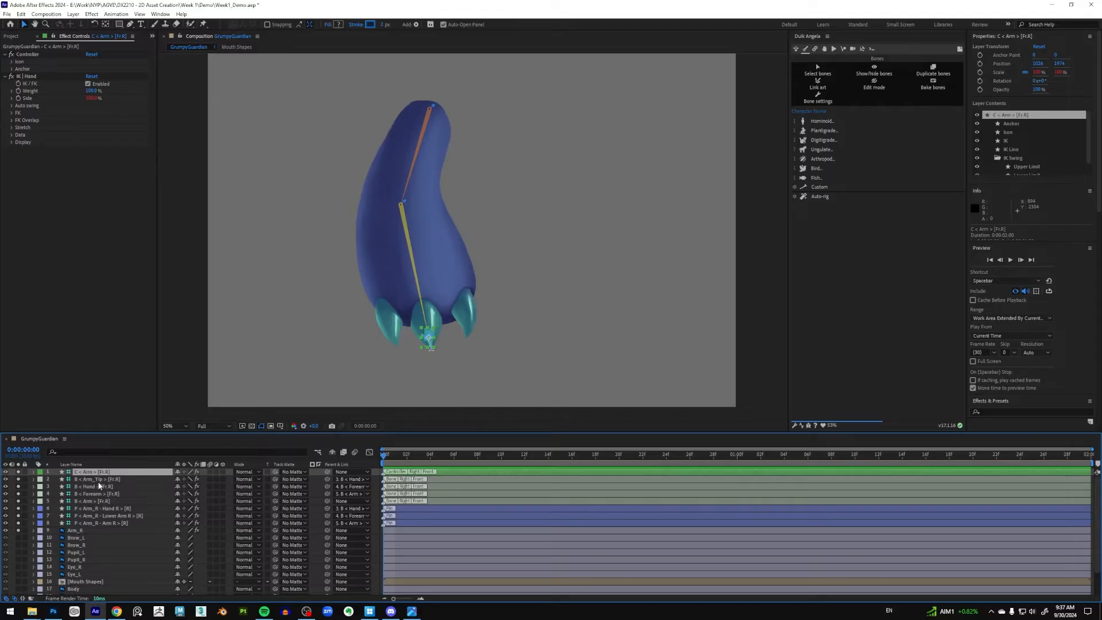
pyautogui.click(101, 524)
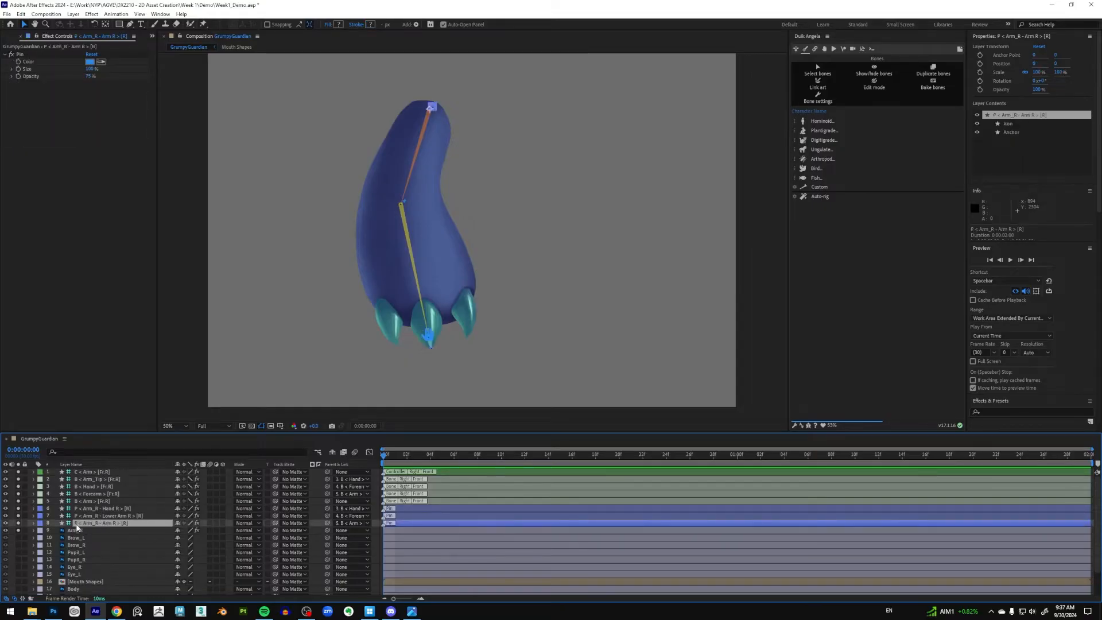
pyautogui.click(88, 501)
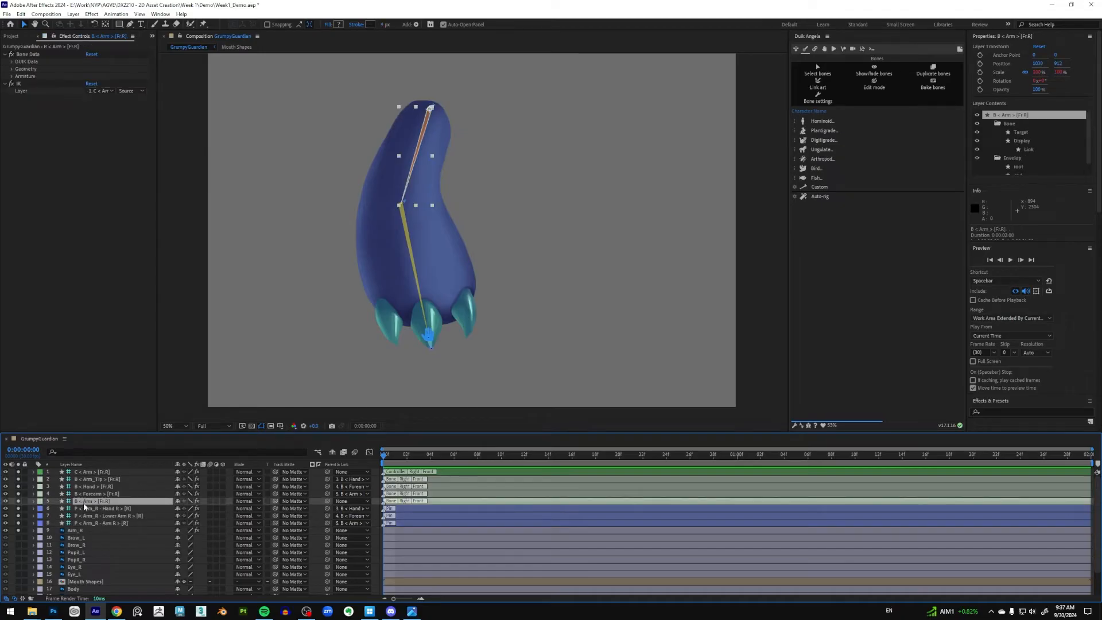
pyautogui.click(89, 473)
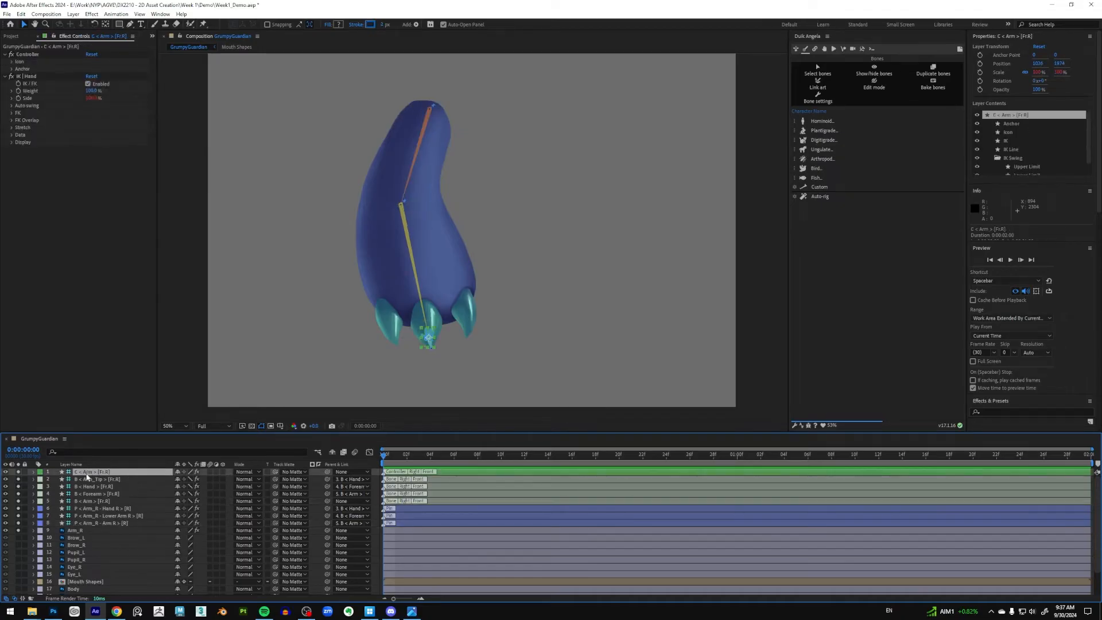
pyautogui.click(106, 521)
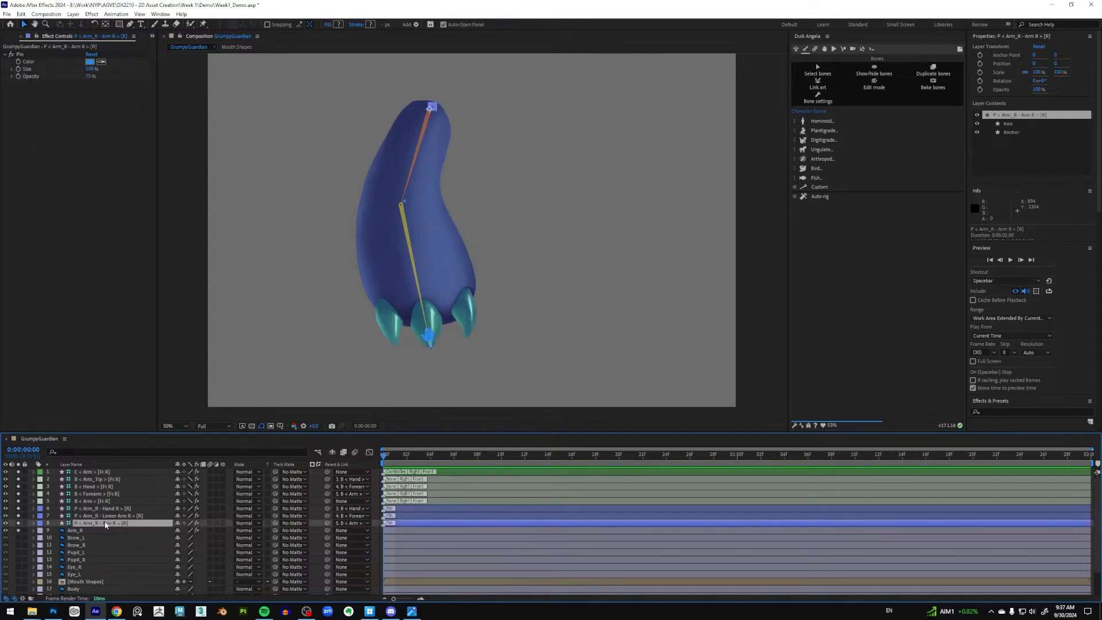
pyautogui.click(111, 516)
pyautogui.click(111, 509)
pyautogui.click(106, 522)
pyautogui.click(106, 502)
pyautogui.click(107, 494)
pyautogui.click(110, 487)
# Step: Test the rig by moving the C < Arm > controller toward the outer claw and back up across the hand
pyautogui.click(120, 472)
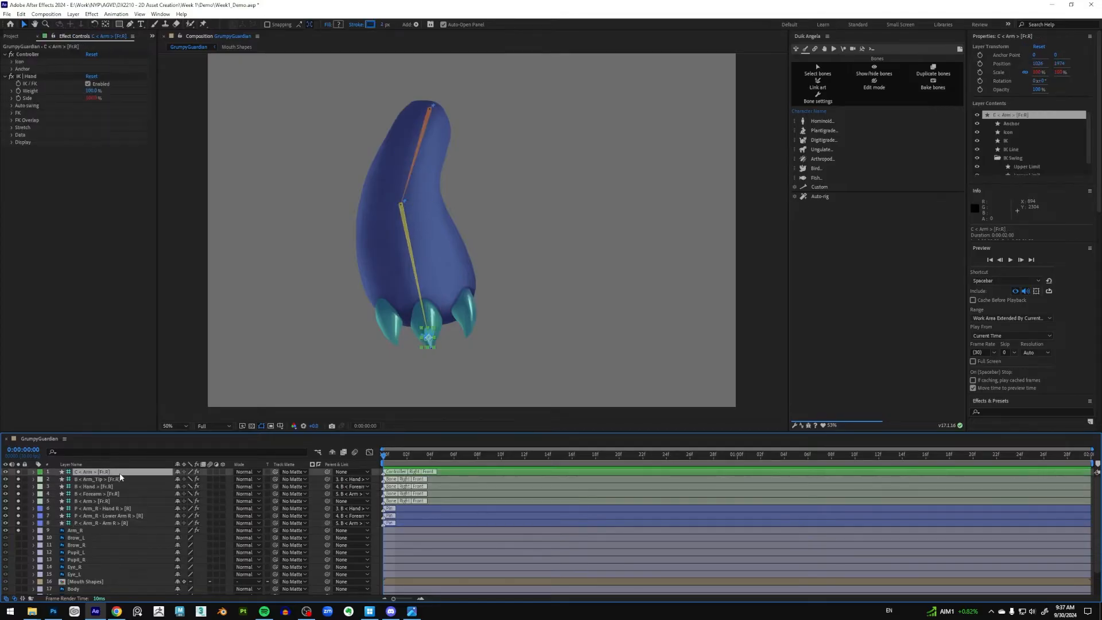
pyautogui.scroll(2, 477, 362)
pyautogui.moveTo(556, 323); pyautogui.dragTo(564, 286)
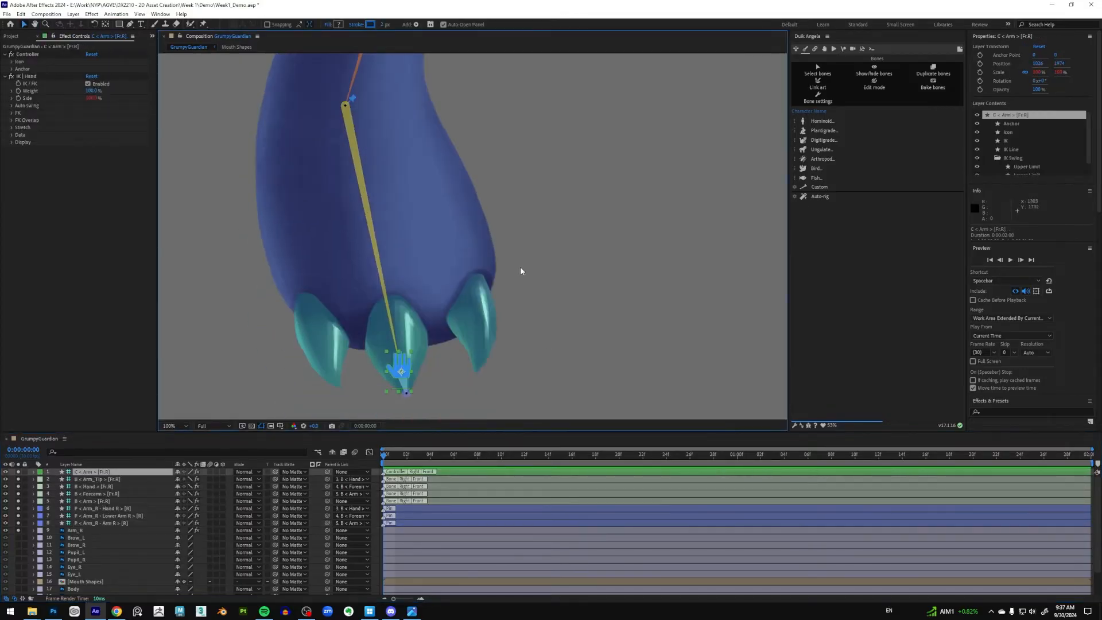
pyautogui.scroll(-1, 464, 135)
pyautogui.scroll(1, 517, 261)
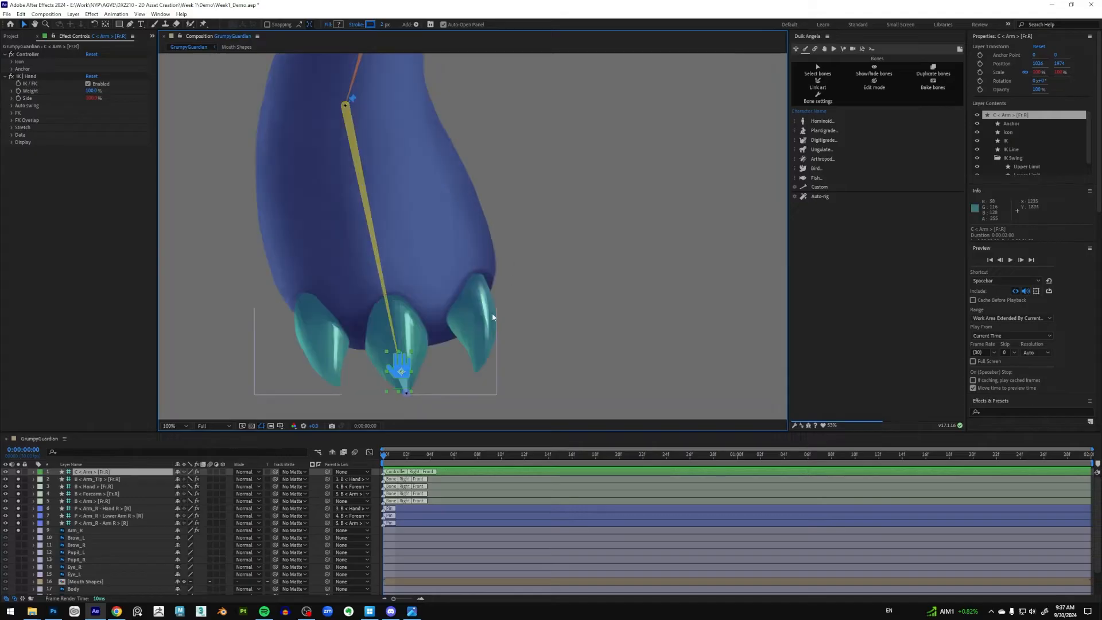
pyautogui.moveTo(495, 340); pyautogui.dragTo(506, 371)
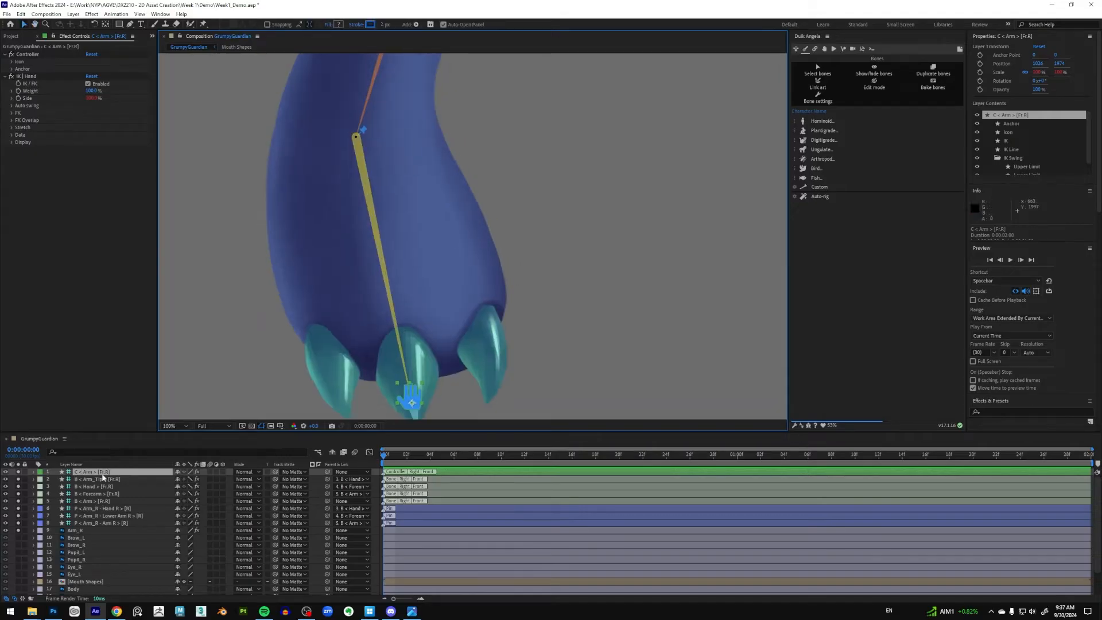
pyautogui.scroll(-1, 421, 394)
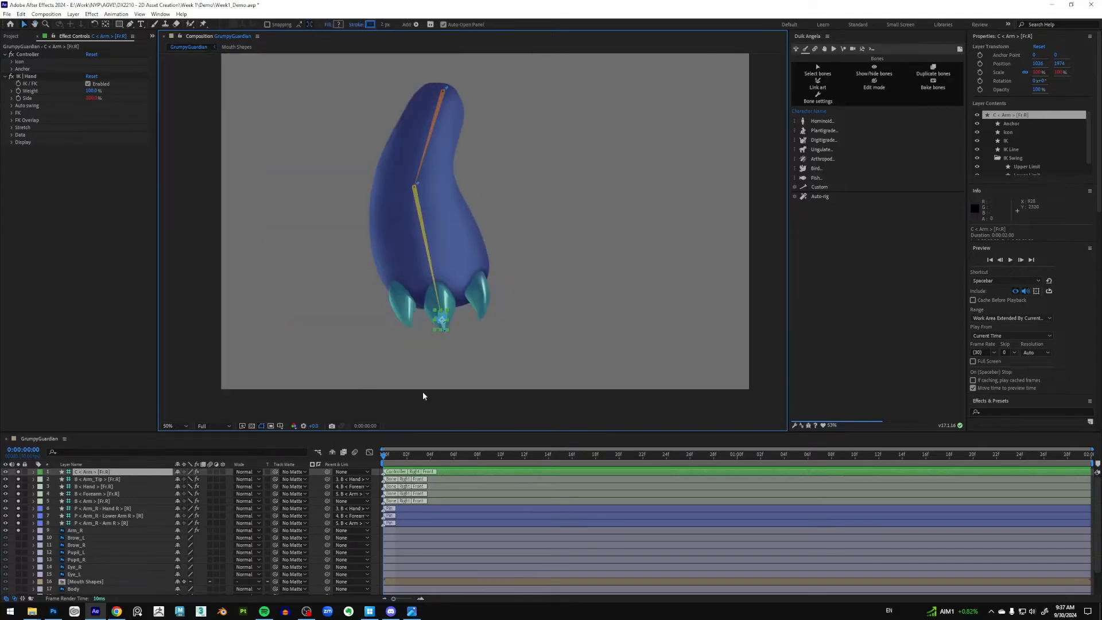
pyautogui.moveTo(446, 315); pyautogui.dragTo(398, 296)
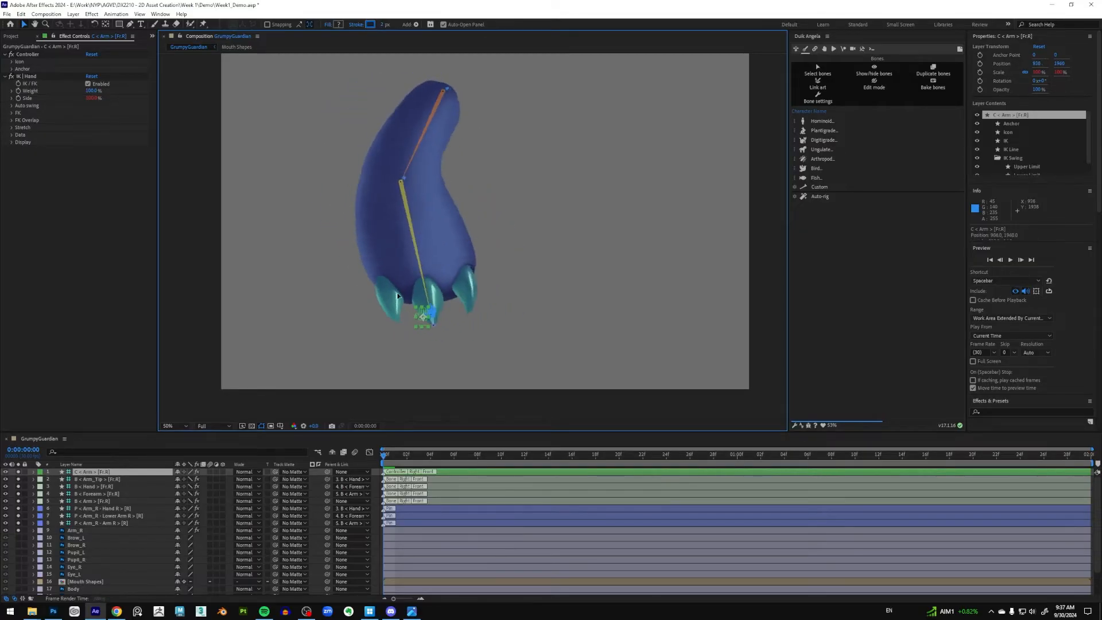
pyautogui.moveTo(427, 250); pyautogui.dragTo(454, 283)
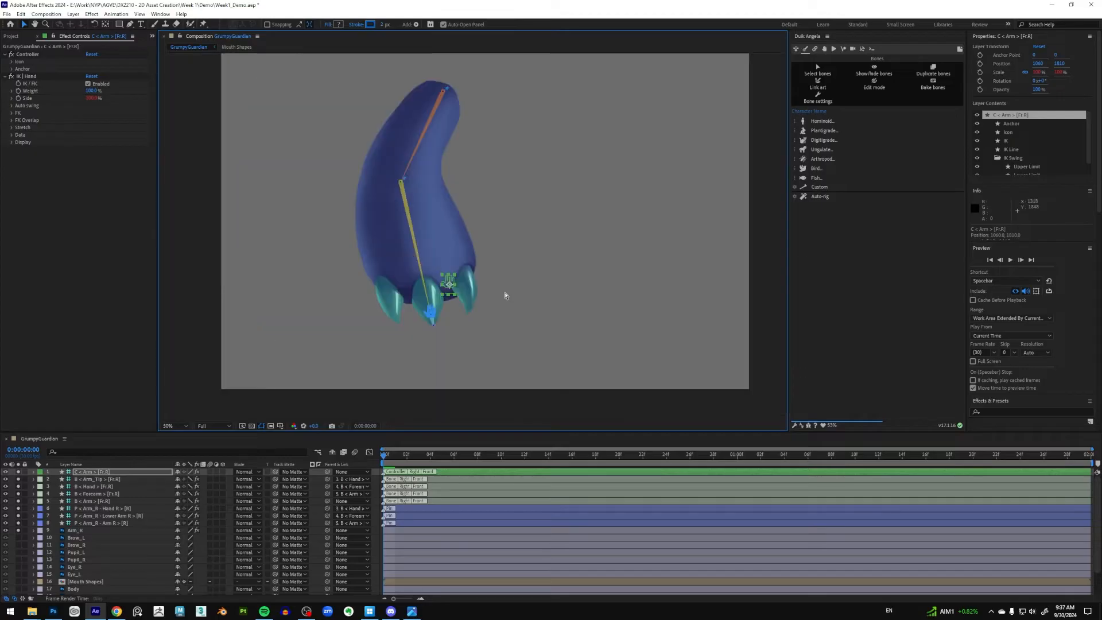
# Step: Undo the last move of the arm controller and select the C < Arm > layer, leaving the other bone layers alone
pyautogui.hotkey('ctrl', 'z')
pyautogui.click(114, 478)
pyautogui.click(116, 473)
pyautogui.scroll(1, 451, 321)
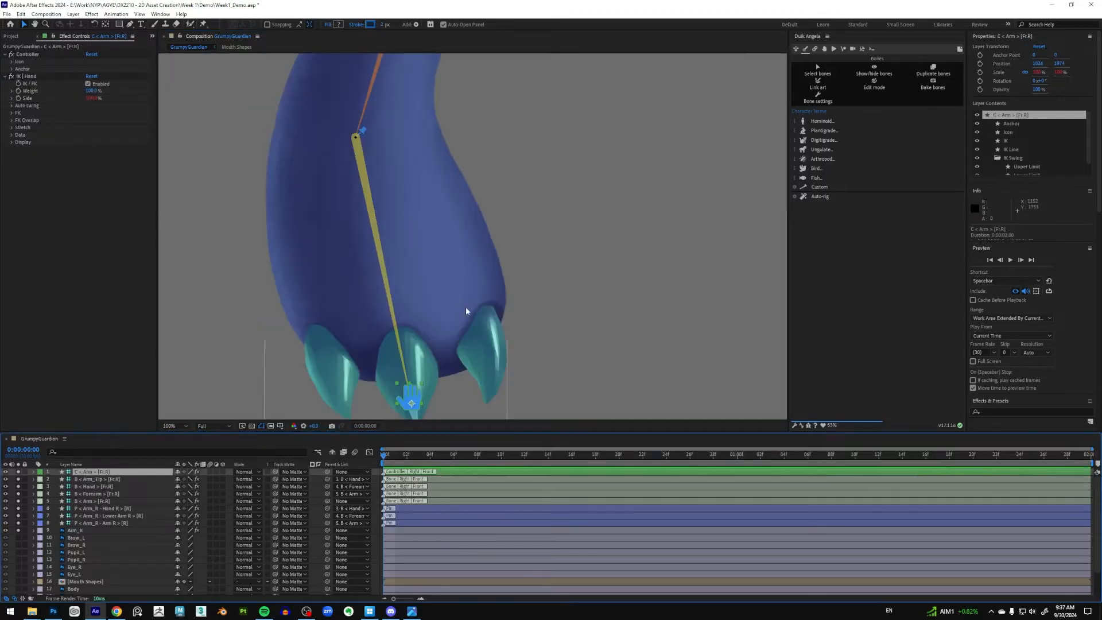
# Step: Test the rig by raising the C < Arm > controller above the middle claw, and undo the move
pyautogui.moveTo(417, 396); pyautogui.dragTo(403, 338)
pyautogui.moveTo(396, 292)
pyautogui.mouseDown()
pyautogui.moveTo(414, 319)
pyautogui.moveTo(370, 314)
pyautogui.moveTo(412, 304)
pyautogui.moveTo(416, 341)
pyautogui.moveTo(393, 356)
pyautogui.moveTo(373, 319)
pyautogui.moveTo(434, 288)
pyautogui.moveTo(407, 315)
pyautogui.moveTo(391, 321)
pyautogui.moveTo(435, 287)
pyautogui.moveTo(423, 316)
pyautogui.moveTo(391, 311)
pyautogui.moveTo(403, 295)
pyautogui.mouseUp()
pyautogui.hotkey('ctrl', 'z')
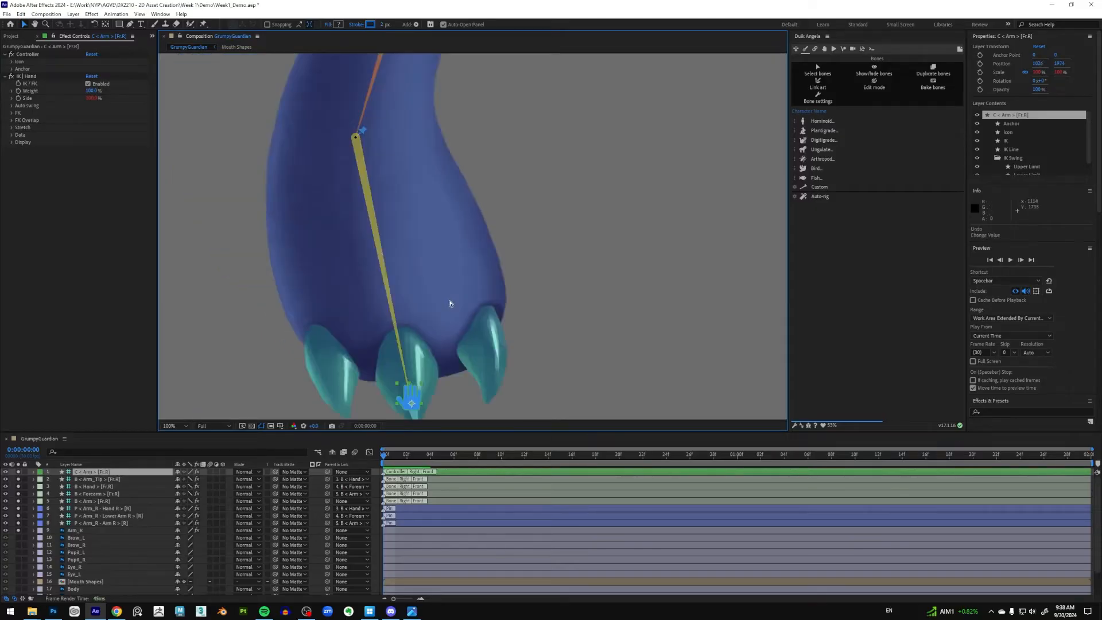
# Step: Set the composition preview resolution to Quarter
pyautogui.scroll(-2, 454, 149)
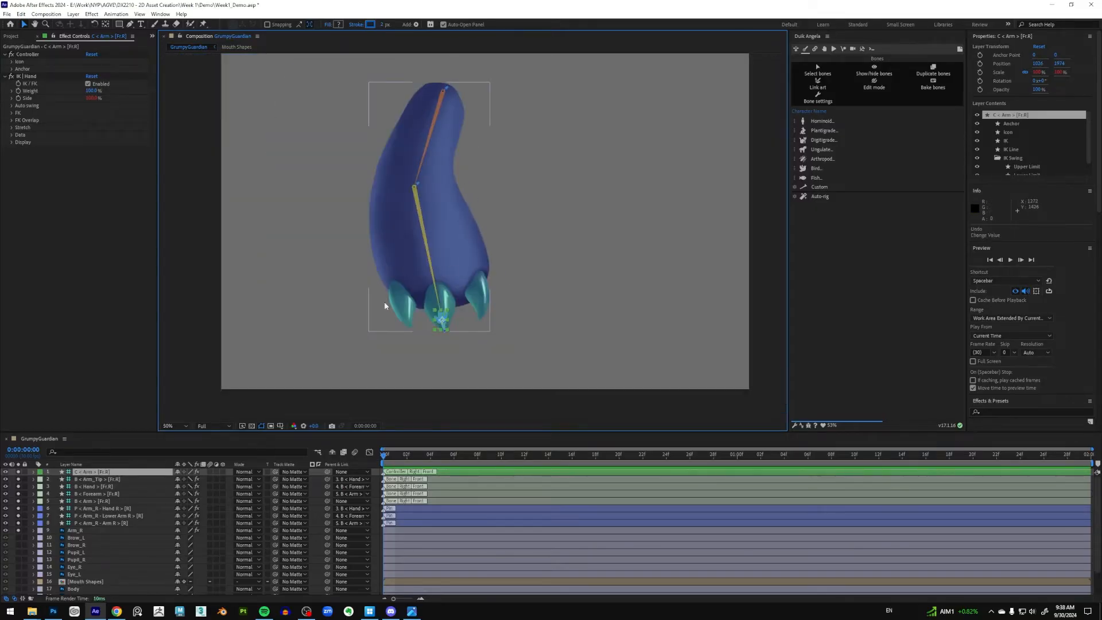
pyautogui.click(227, 427)
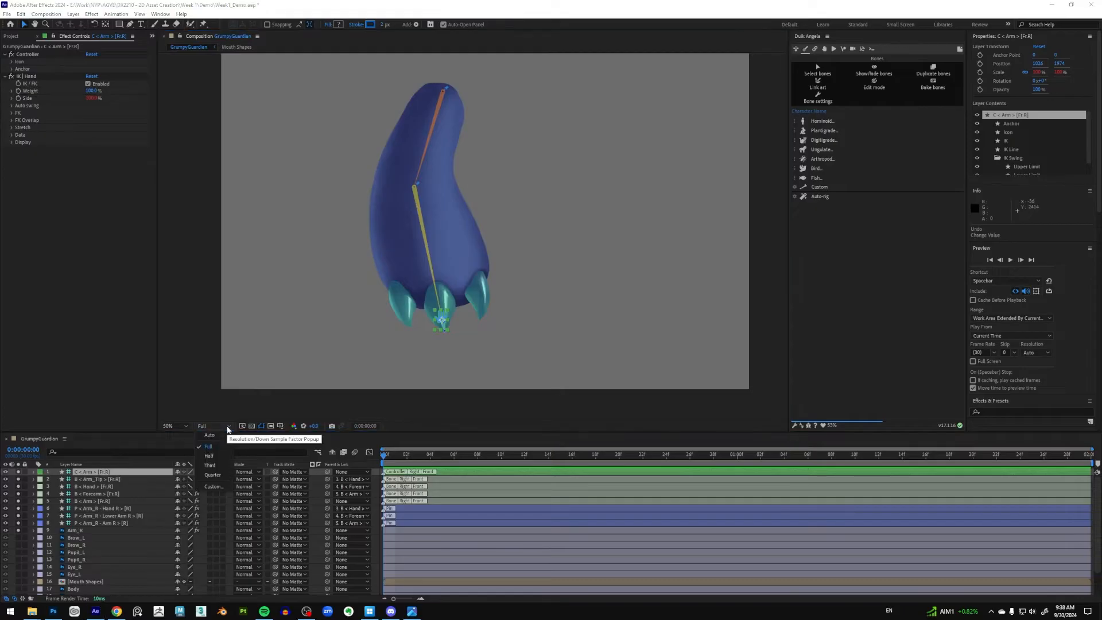
pyautogui.click(212, 475)
# Step: Test the bend at the lower preview resolution by twice moving the C < Arm > controller up toward the outer claw, undoing each move
pyautogui.press('.')
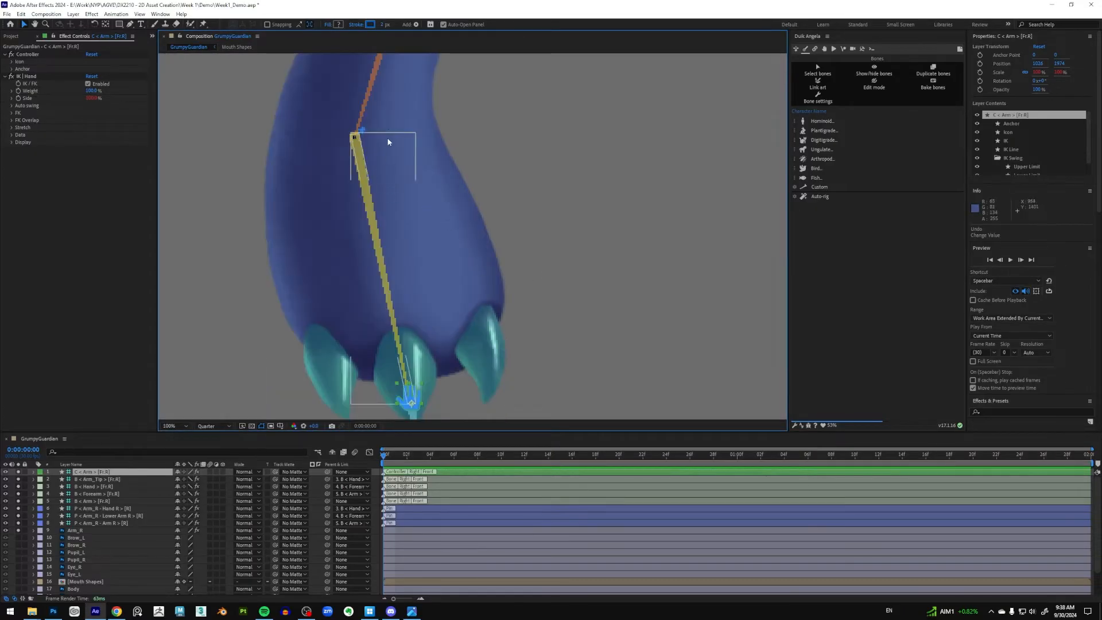
pyautogui.moveTo(483, 287); pyautogui.dragTo(484, 266)
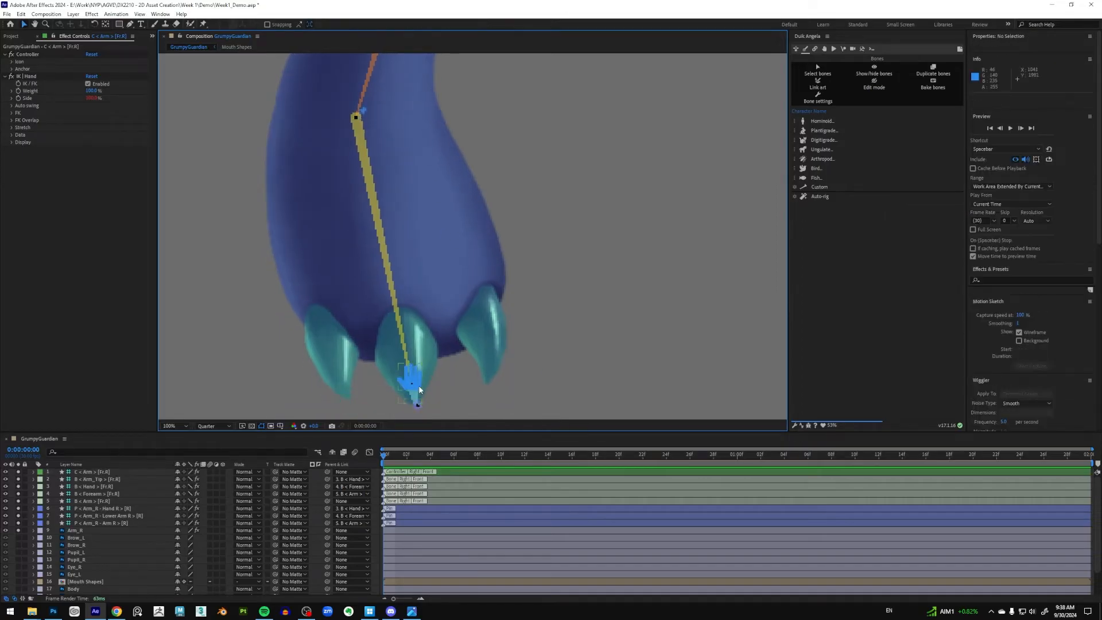
pyautogui.moveTo(420, 374); pyautogui.dragTo(446, 342)
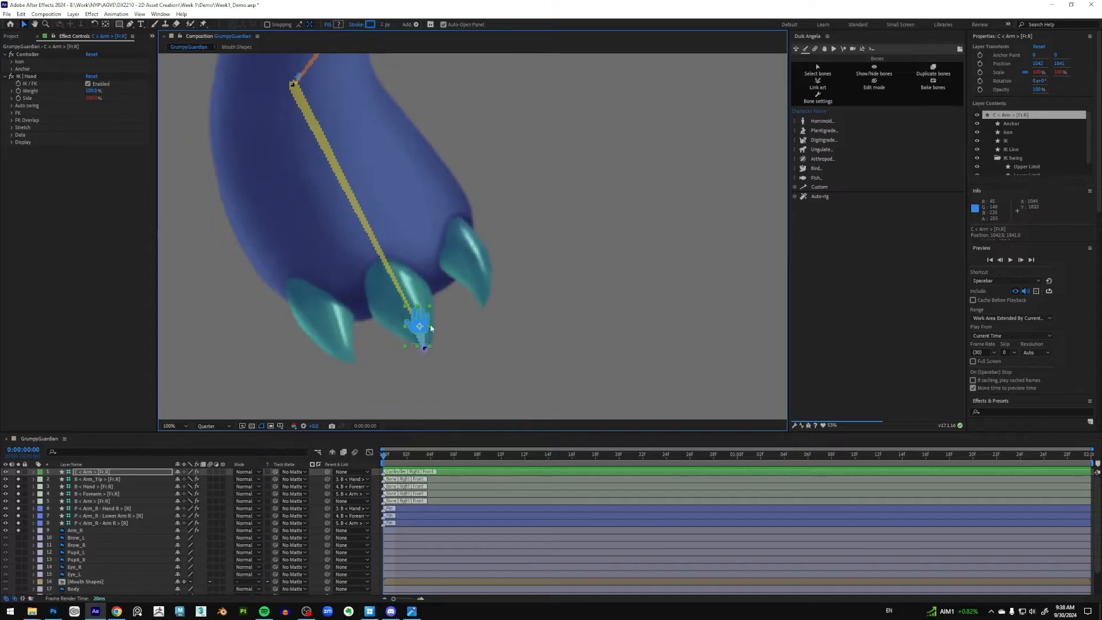
pyautogui.hotkey('ctrl', 'z')
pyautogui.scroll(-2, 487, 277)
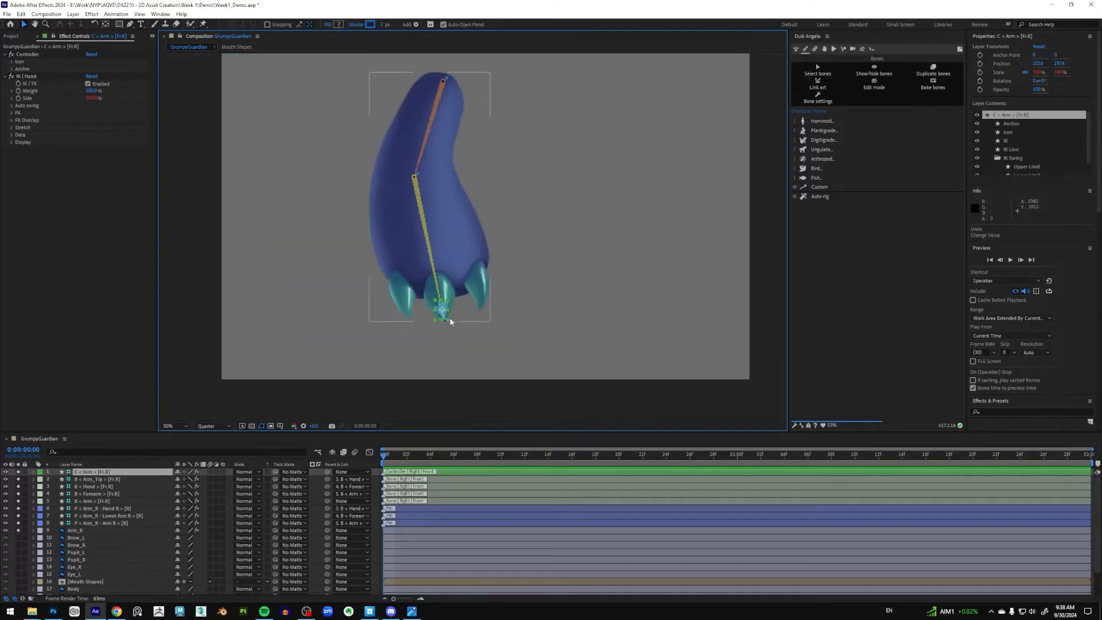
pyautogui.scroll(2, 452, 329)
pyautogui.moveTo(420, 384); pyautogui.dragTo(453, 299)
pyautogui.moveTo(478, 338); pyautogui.dragTo(497, 290)
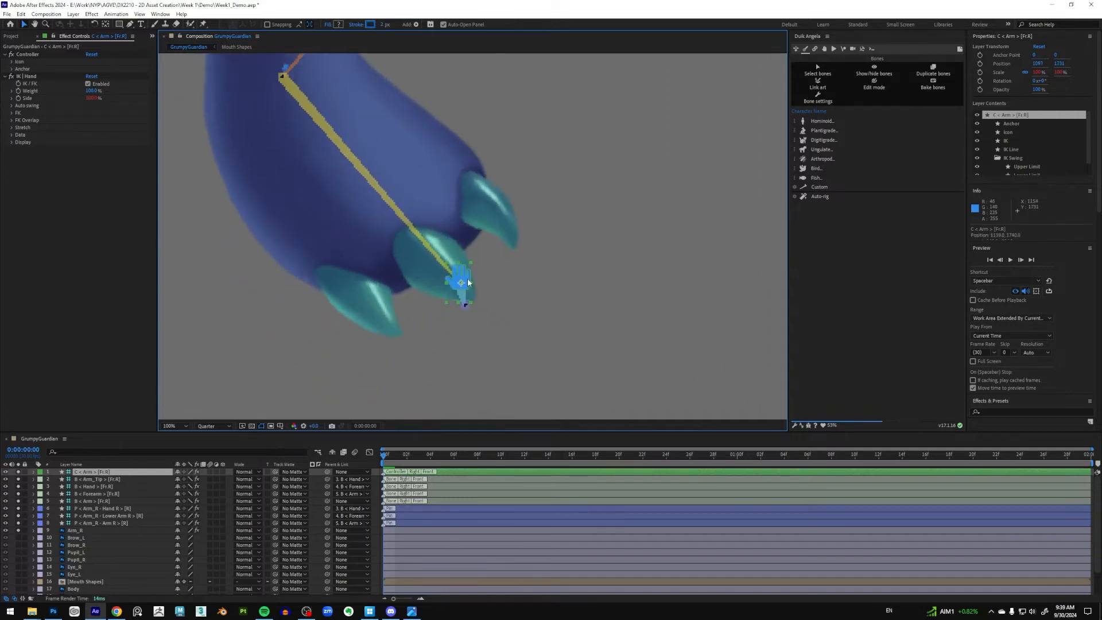
pyautogui.hotkey('ctrl', 'z')
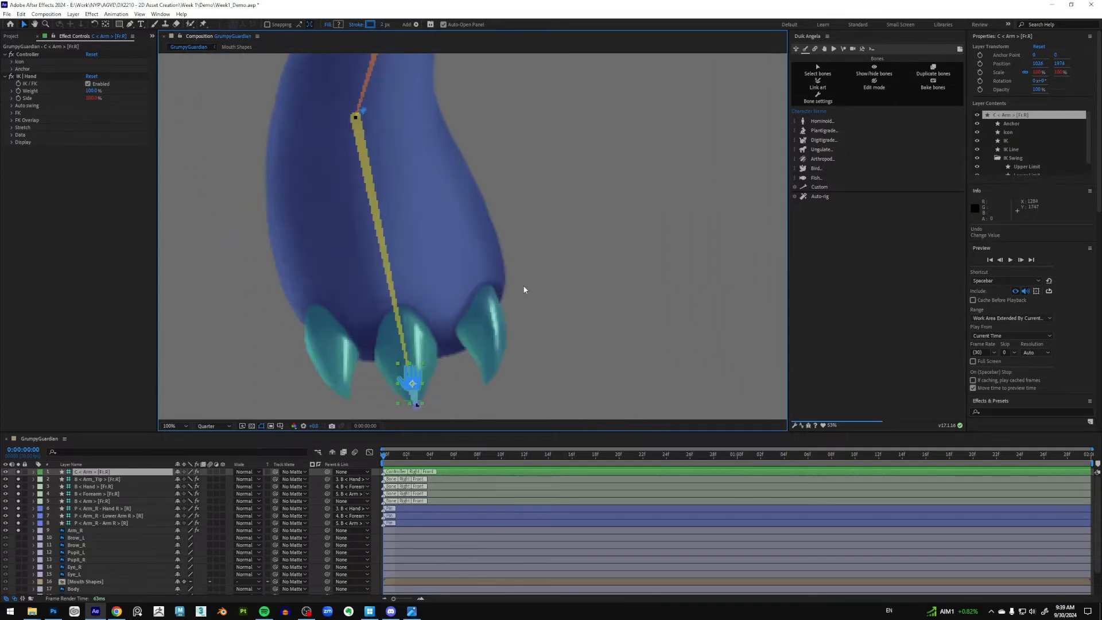
# Step: Review where the Arm R and Lower Arm R pins sit on the artwork by selecting each pin layer
pyautogui.press(',')
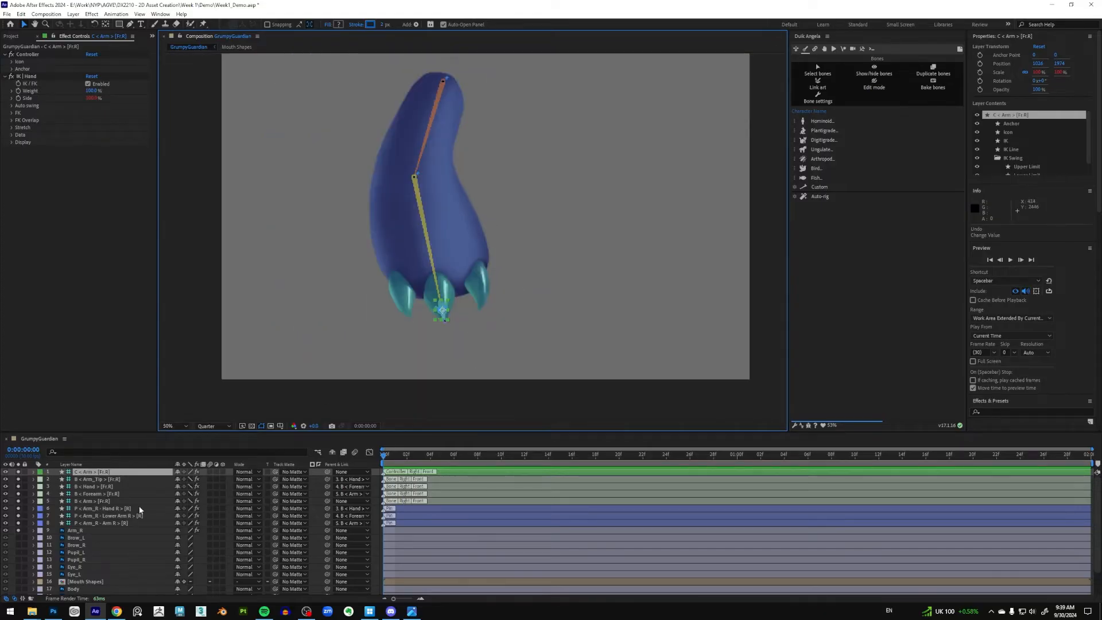
pyautogui.click(119, 523)
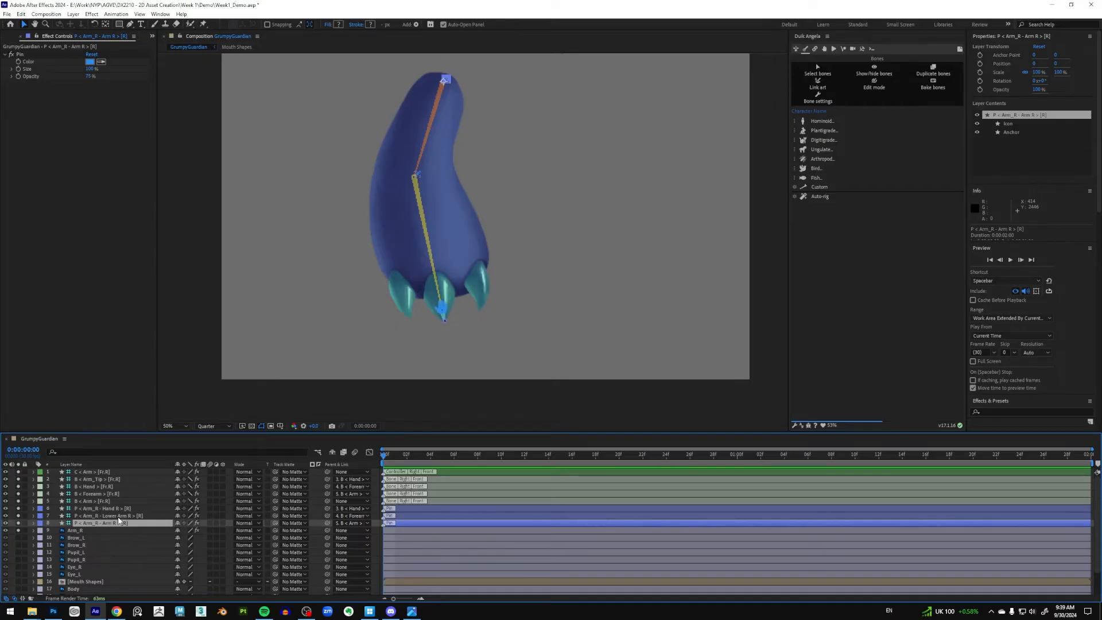
pyautogui.click(119, 516)
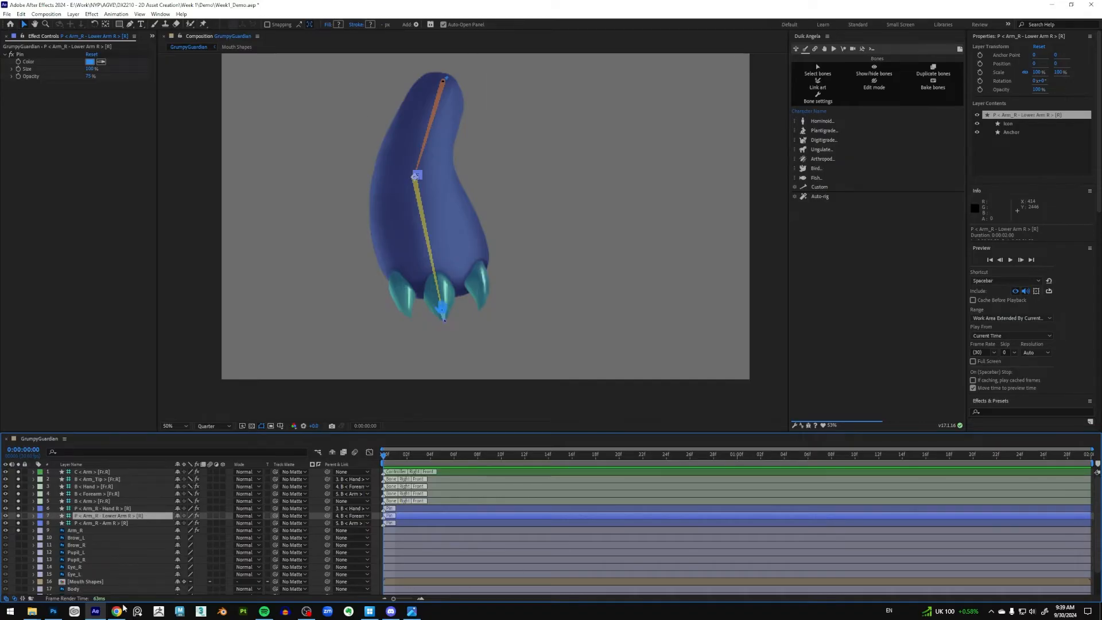
# Step: Switch to Chrome, open the video "DUIK ANGELA: Hand Rigging with 2 WAYS" and cue it to about 0:17
pyautogui.moveTo(118, 612)
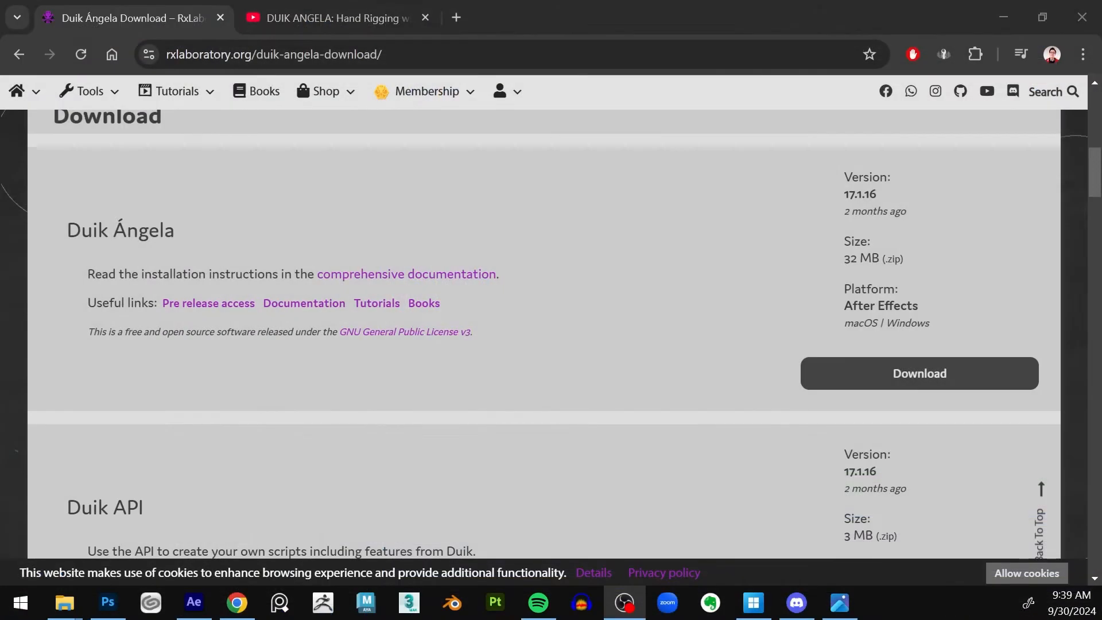
pyautogui.click(356, 16)
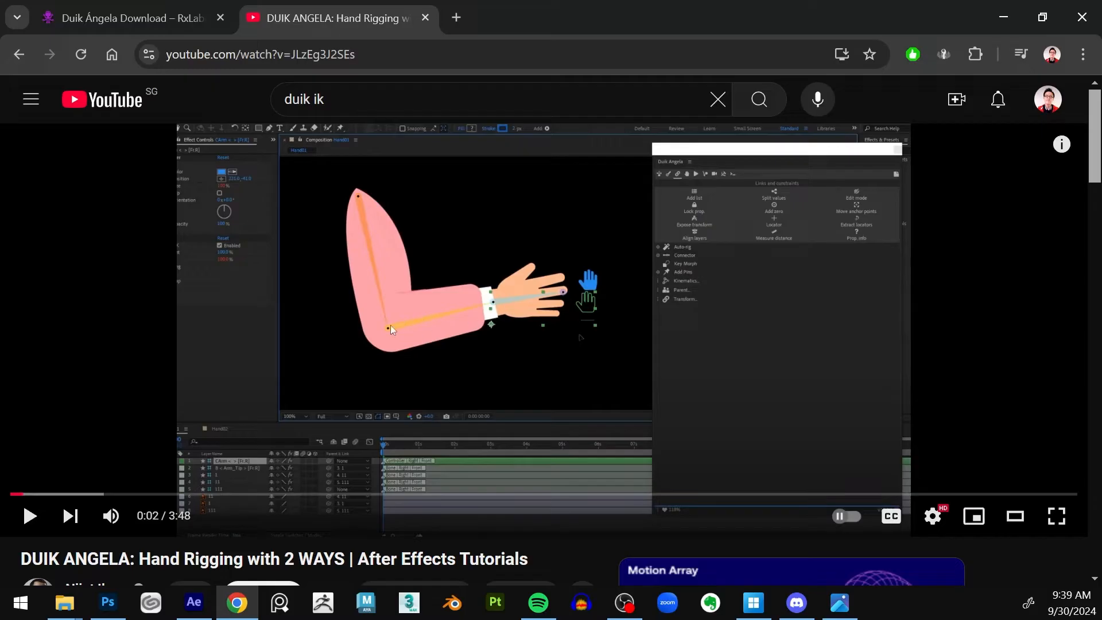
pyautogui.moveTo(81, 488); pyautogui.dragTo(162, 493)
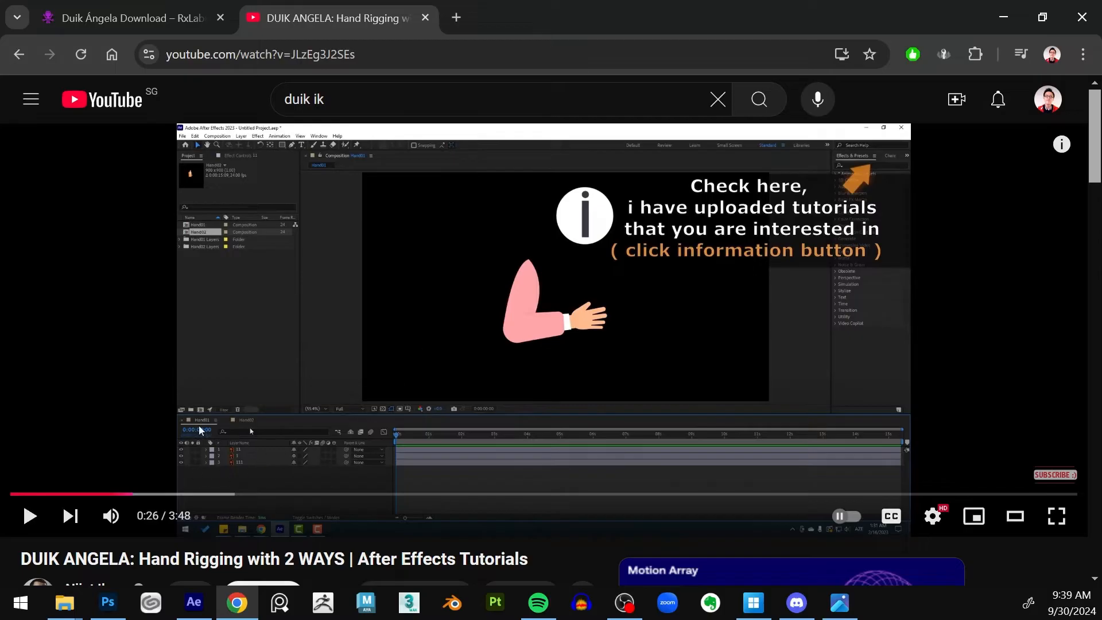
pyautogui.moveTo(109, 492); pyautogui.dragTo(55, 494)
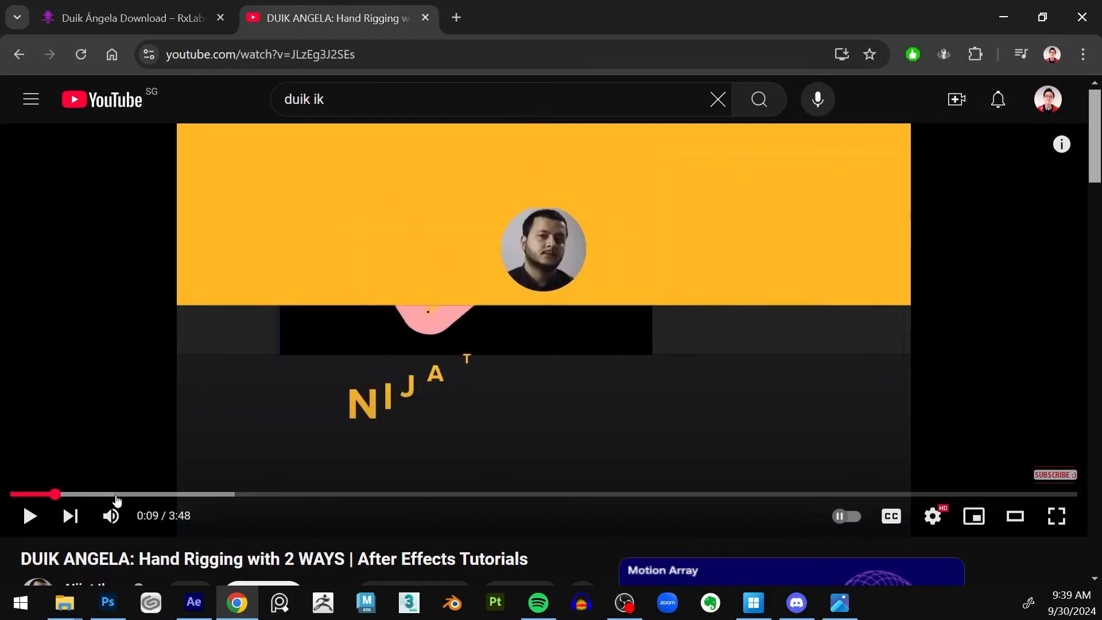
pyautogui.click(91, 493)
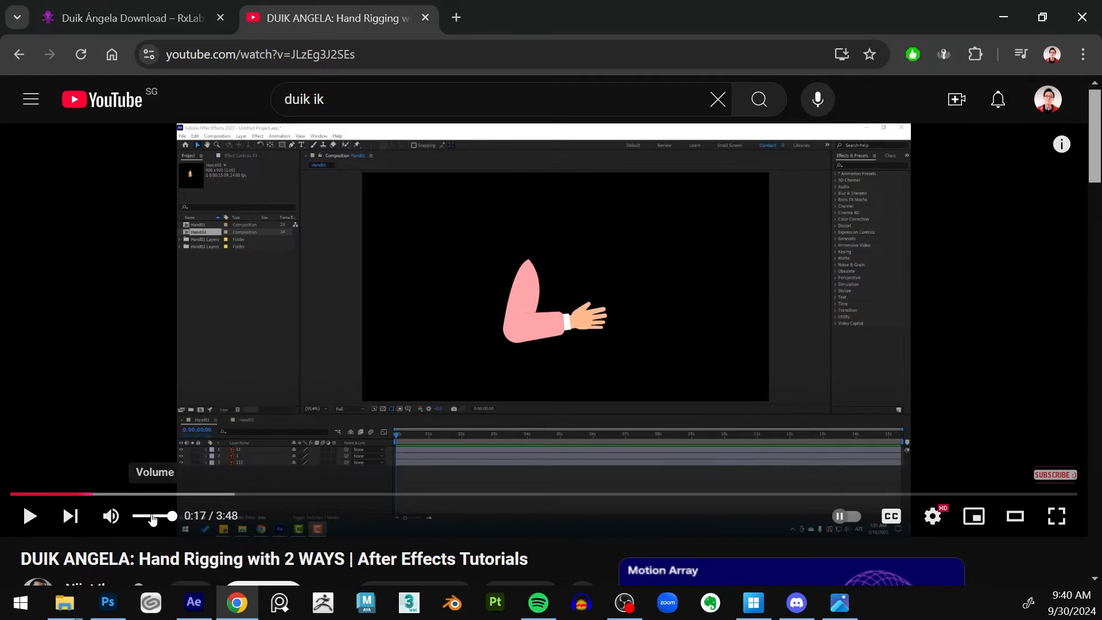
# Step: Mute the tutorial video, play it and seek to where the separate arm and hand layers are prepared, before about 0:53
pyautogui.click(150, 517)
pyautogui.moveTo(151, 516); pyautogui.dragTo(135, 516)
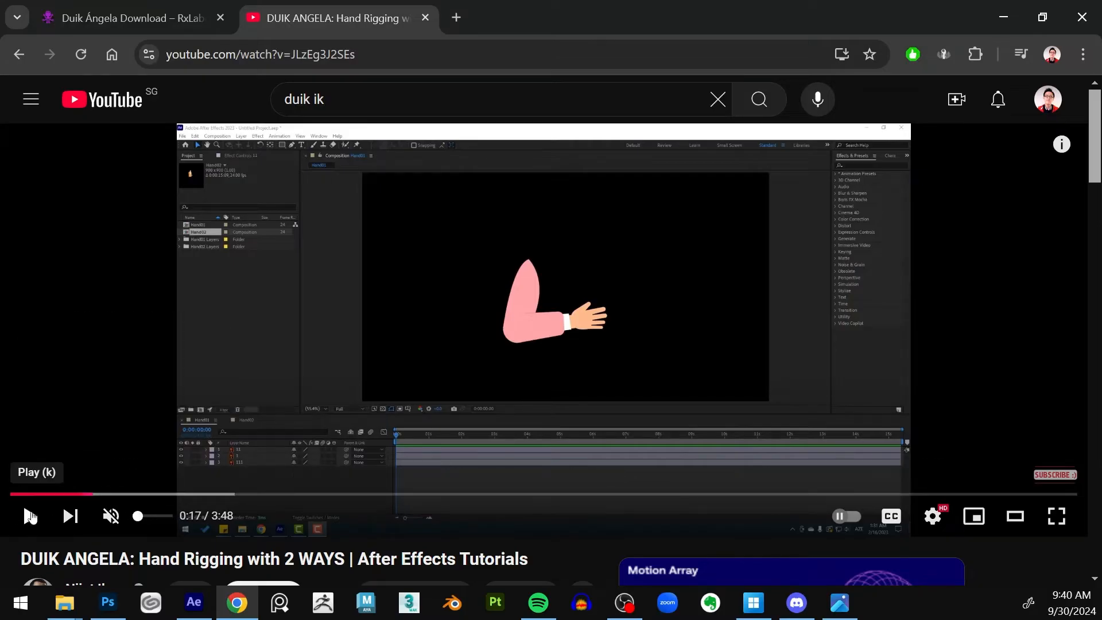
pyautogui.click(30, 516)
pyautogui.click(143, 495)
pyautogui.click(116, 495)
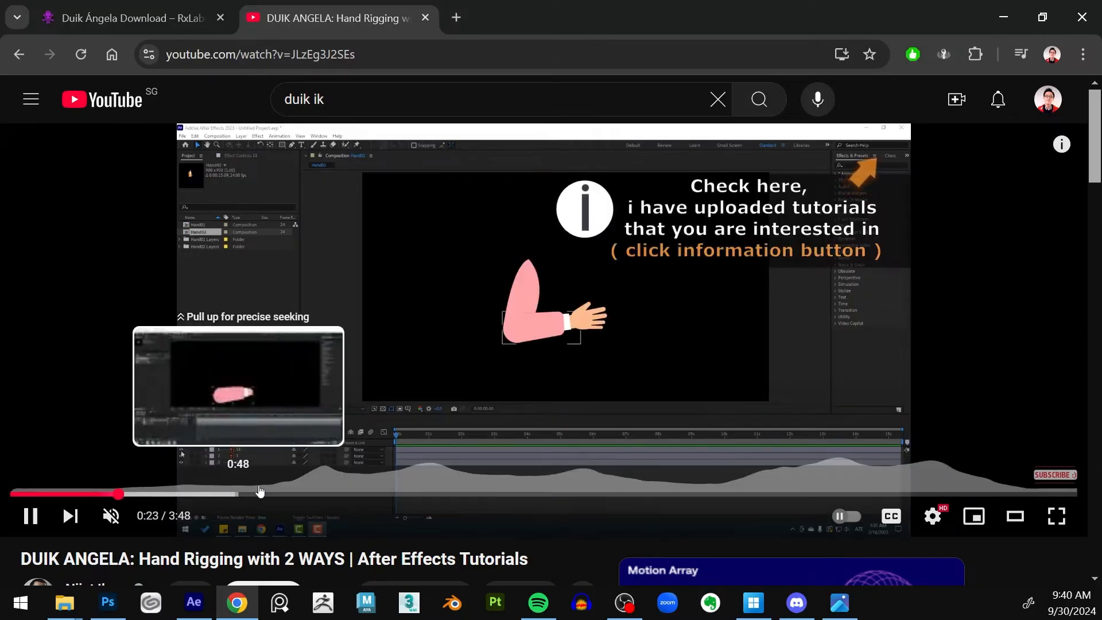
pyautogui.click(283, 494)
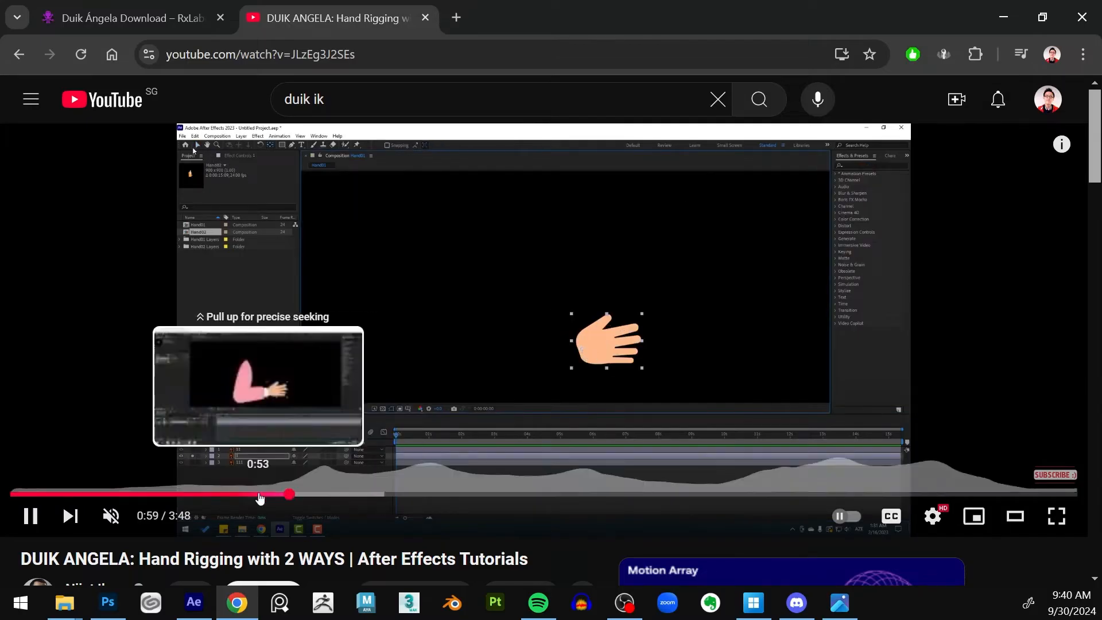
pyautogui.click(259, 496)
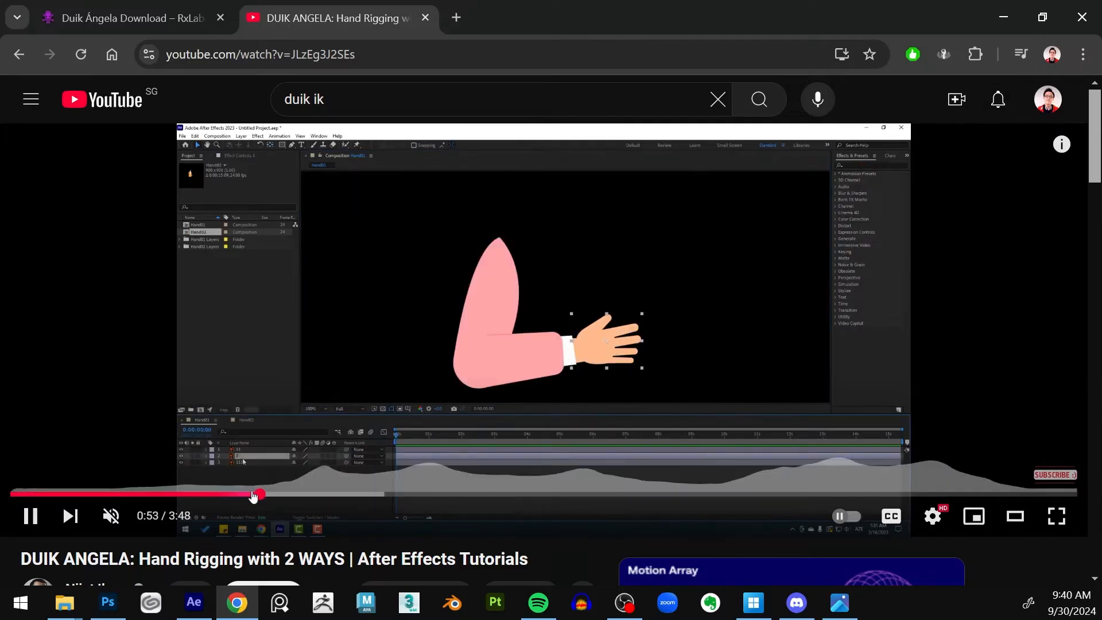
pyautogui.click(242, 496)
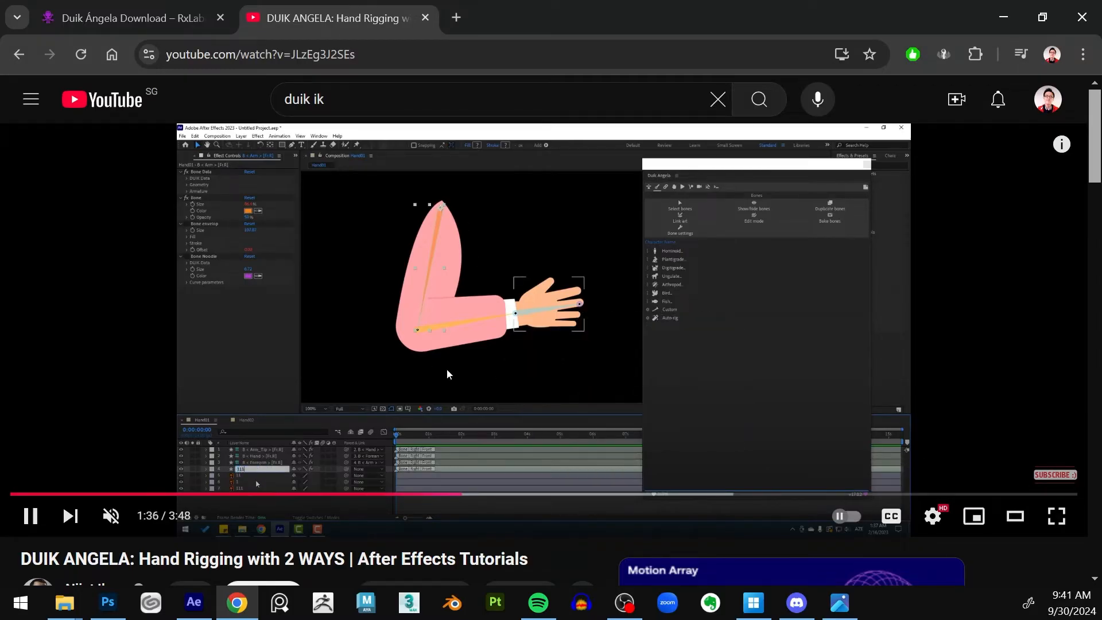
# Step: Look ahead to the single-layer arm at about 2:40, return to the bone creation at 1:30 and pause the video
pyautogui.click(758, 493)
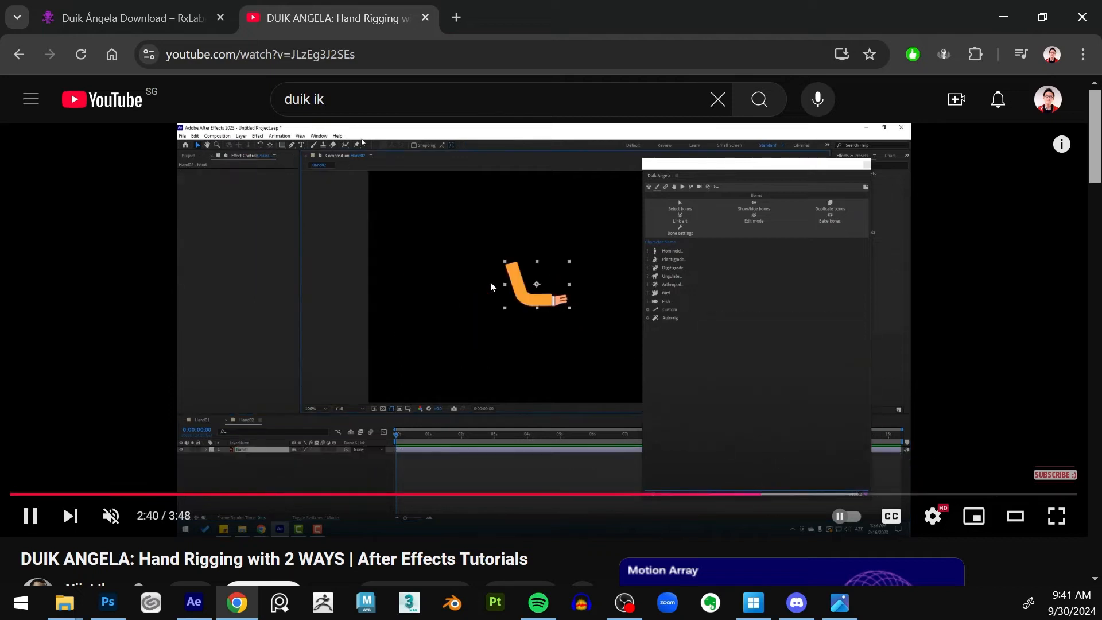
pyautogui.click(431, 492)
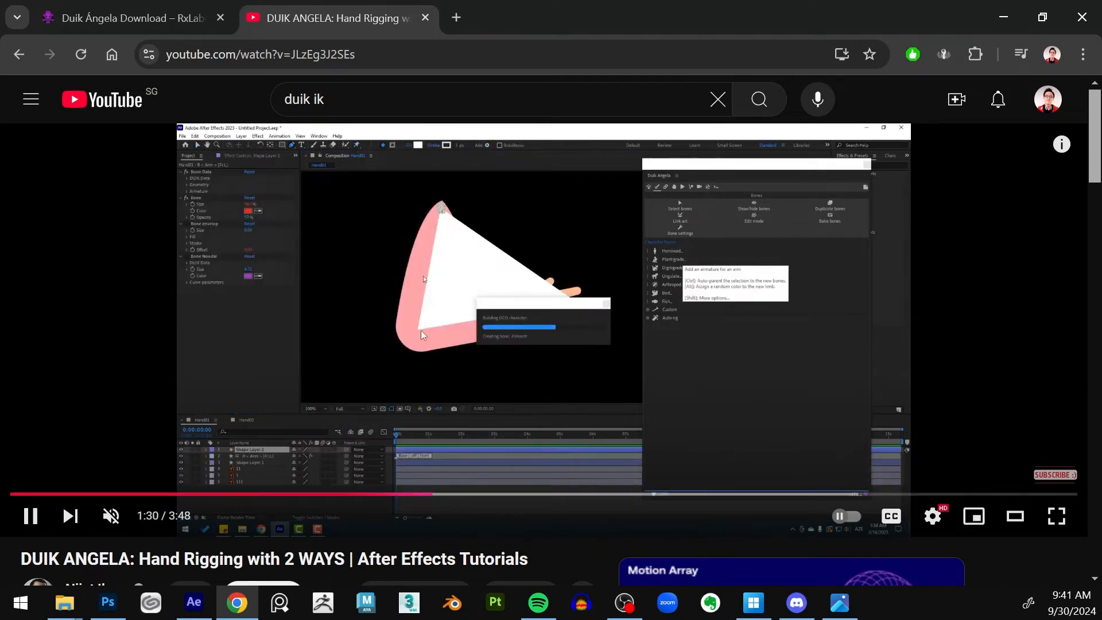
pyautogui.click(335, 324)
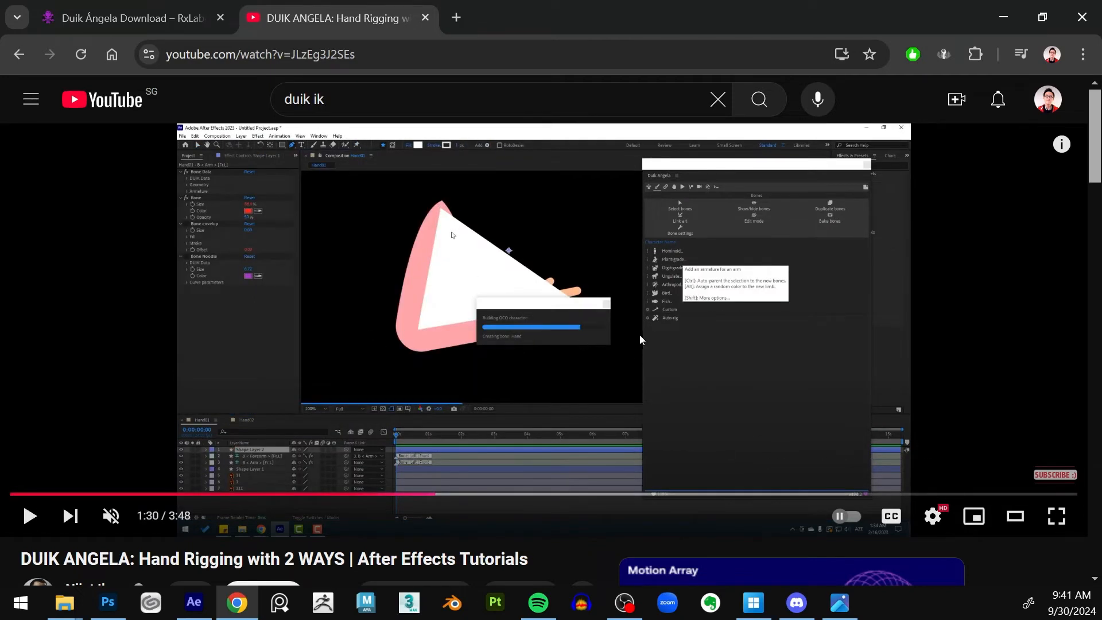
# Step: Switch to GrumpyGuardian.psd in Photoshop and start a Puppet Warp on the Arm_R layer
pyautogui.click(1004, 23)
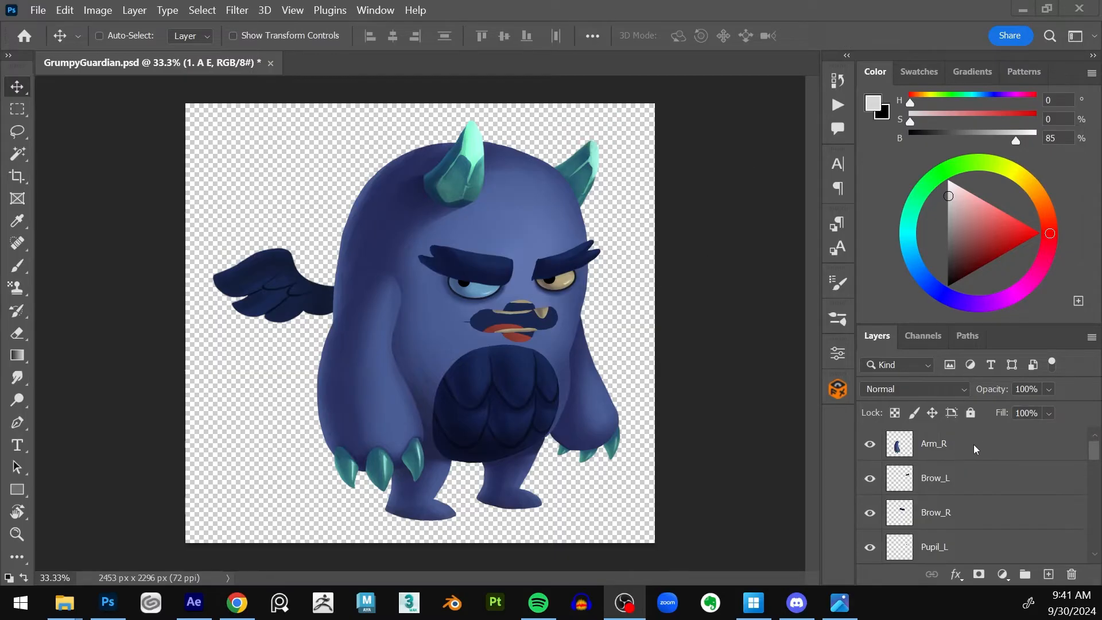
pyautogui.click(952, 450)
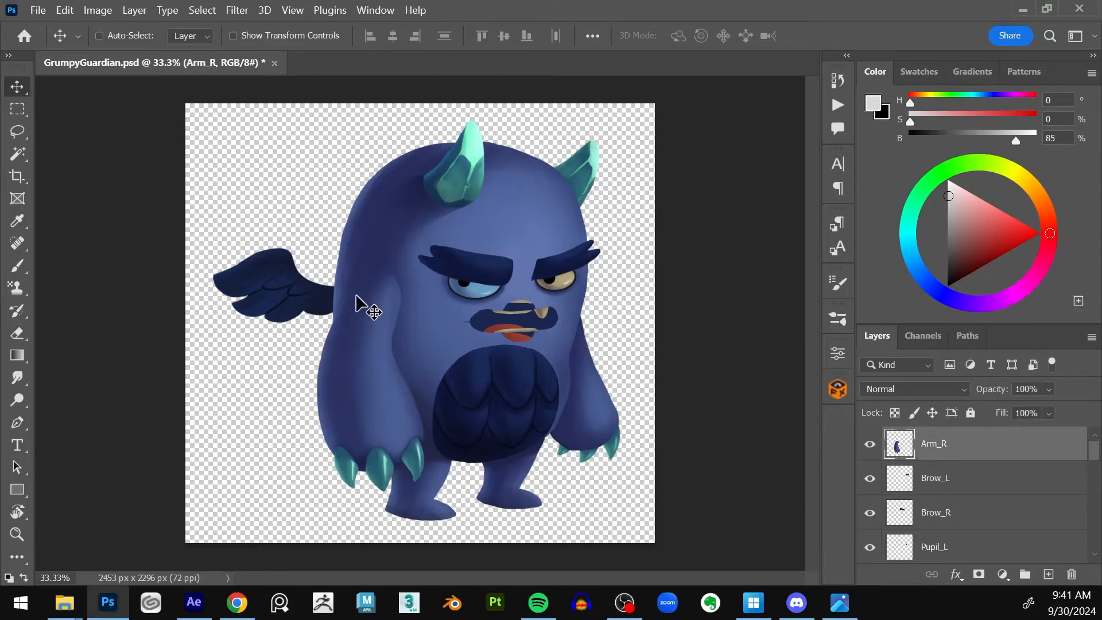
pyautogui.click(66, 10)
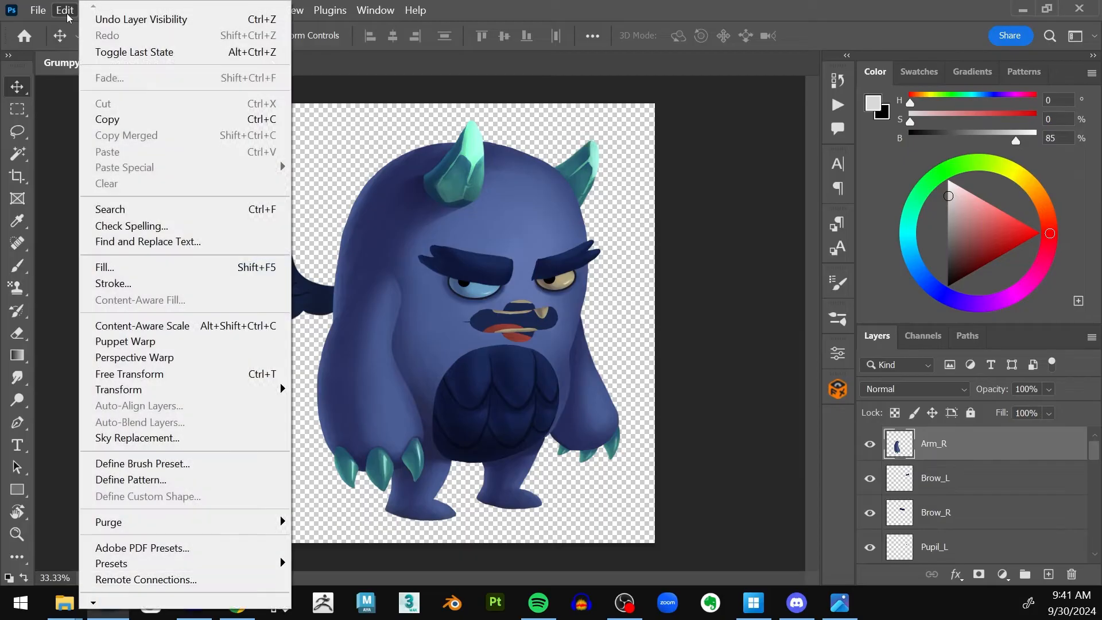
pyautogui.click(130, 342)
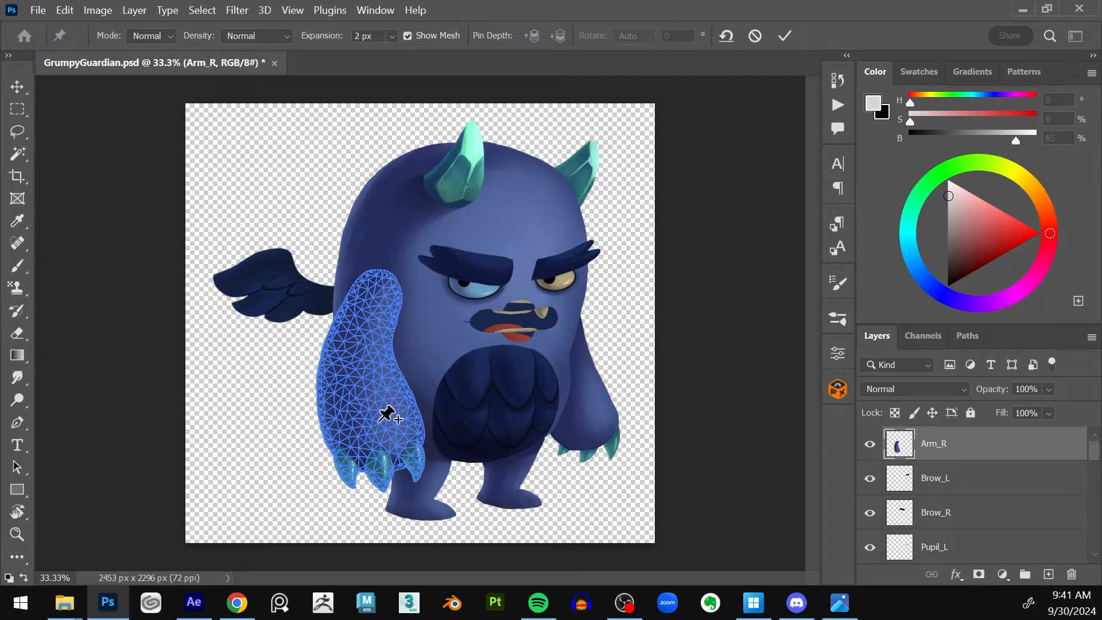
# Step: Try bending the arm with warp pins at the shoulder, elbow and middle claw, and discard the Puppet Warp
pyautogui.click(379, 277)
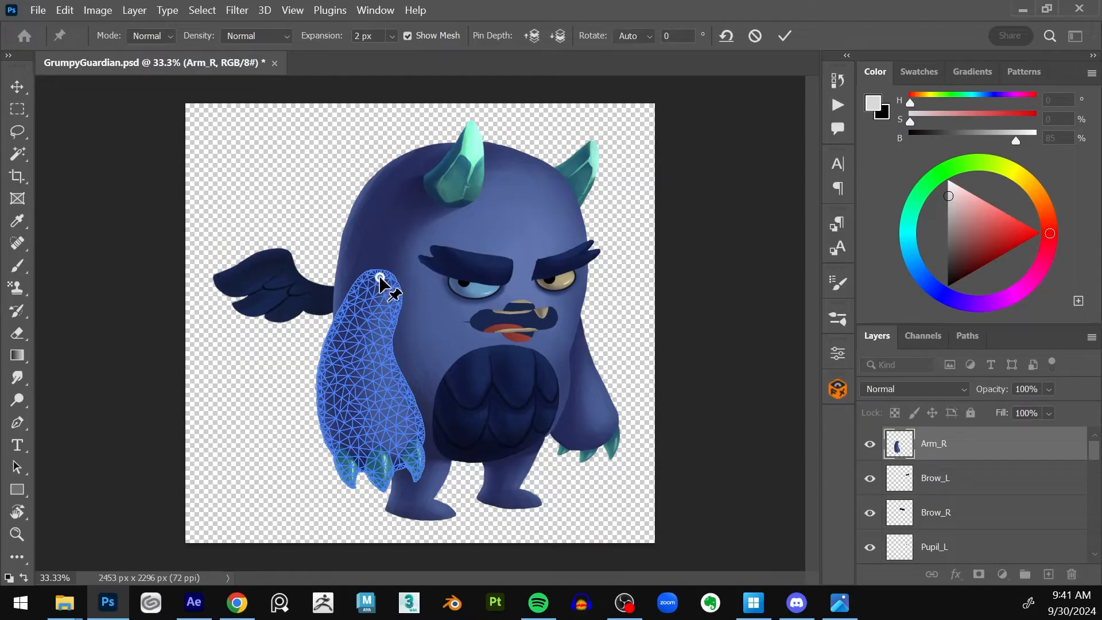
pyautogui.click(363, 376)
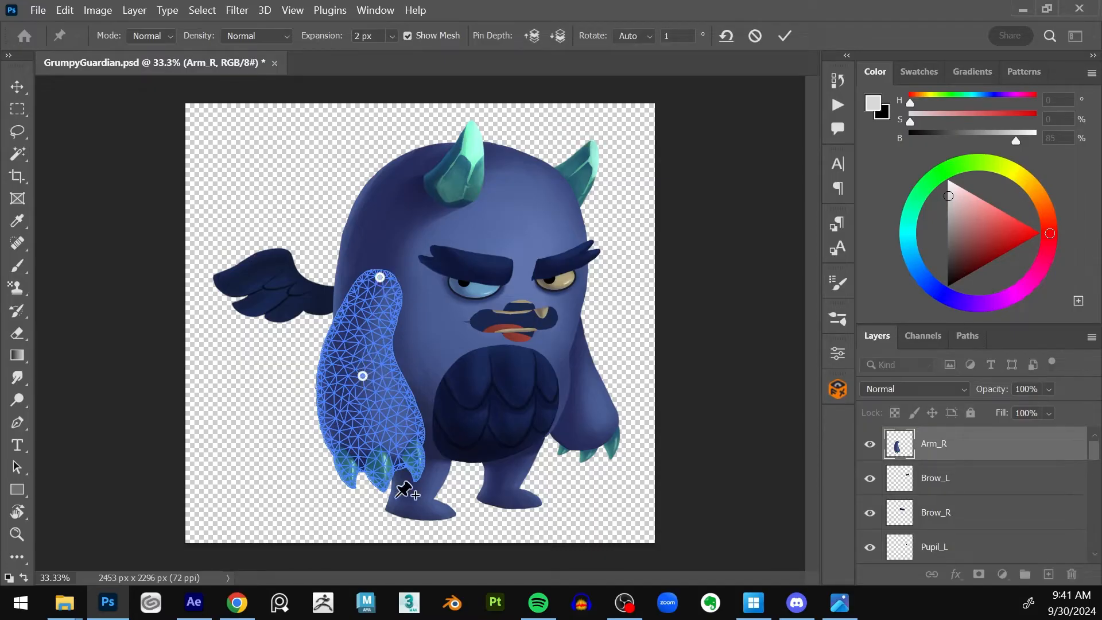
pyautogui.click(384, 481)
pyautogui.moveTo(384, 485); pyautogui.dragTo(413, 462)
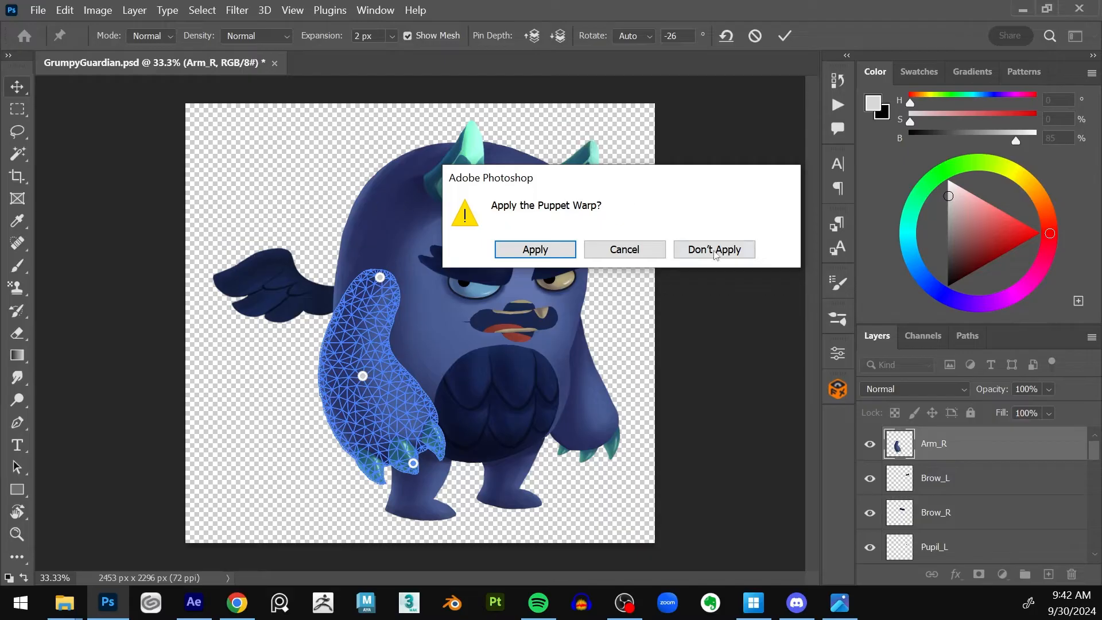
pyautogui.click(709, 245)
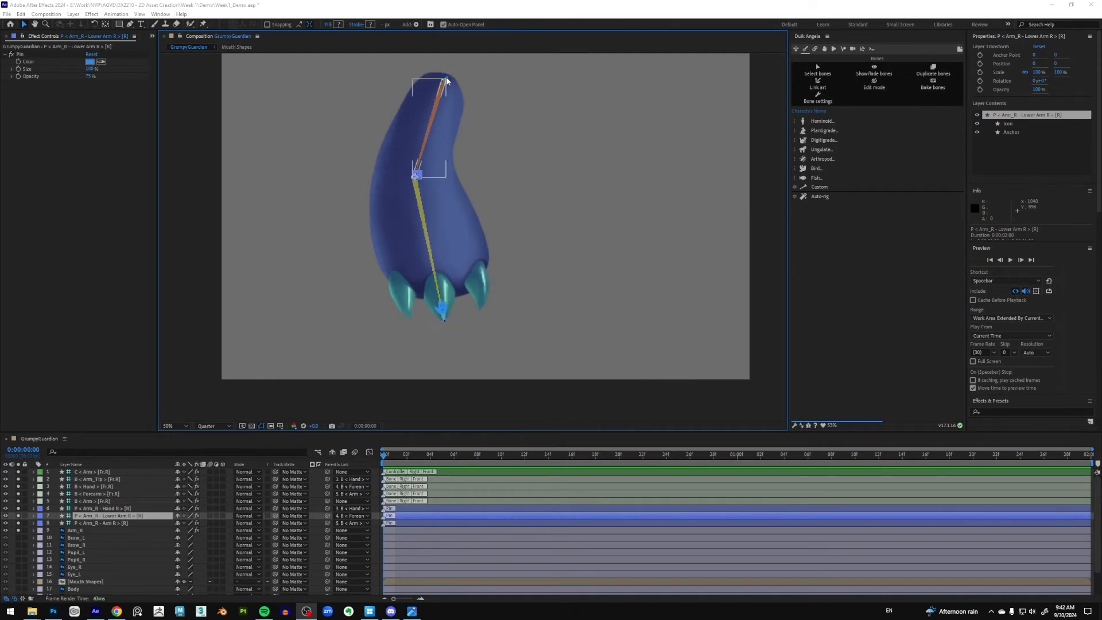
# Step: Back in After Effects, examine the rigged arm's pins and bones from the shoulder down to the claw tip
pyautogui.scroll(1, 451, 79)
pyautogui.moveTo(484, 76); pyautogui.dragTo(488, 277)
pyautogui.scroll(-2, 448, 128)
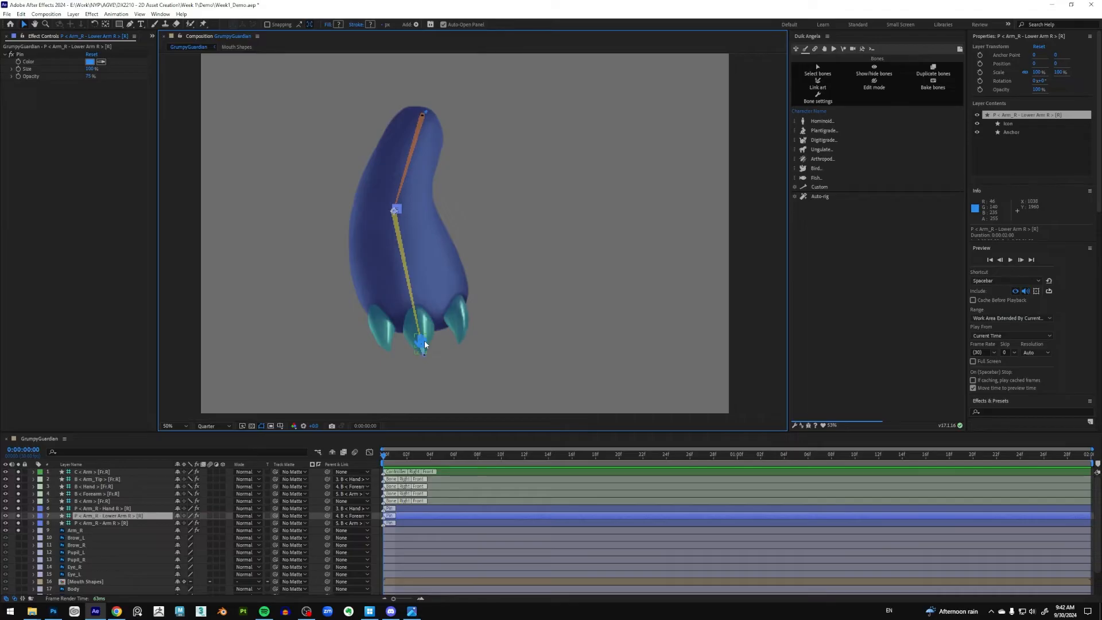
# Step: Test the IK controller by raising it to about 1038, 1664, inspect the bent arm from claws to shoulder, and undo the move
pyautogui.moveTo(425, 345); pyautogui.dragTo(426, 275)
pyautogui.scroll(1, 409, 157)
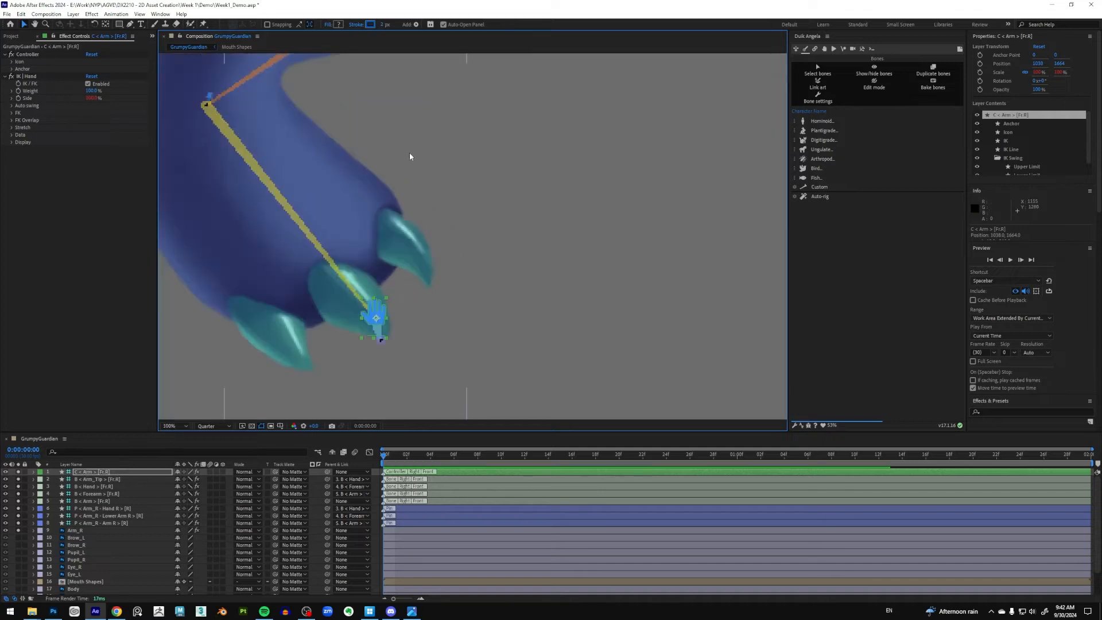
pyautogui.moveTo(388, 146); pyautogui.dragTo(489, 272)
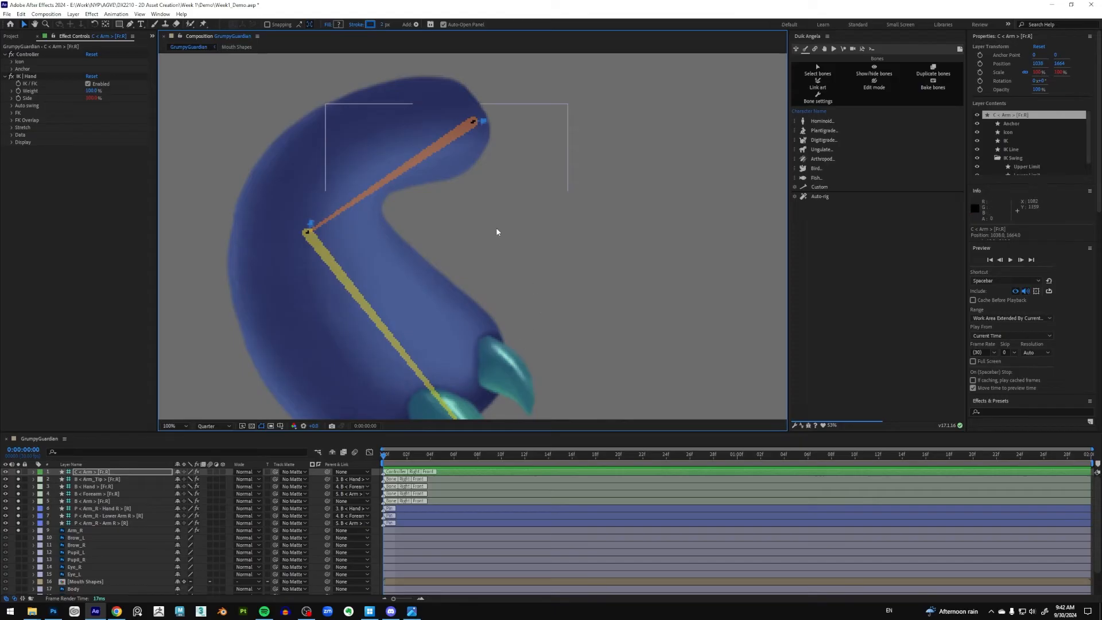
pyautogui.moveTo(464, 200); pyautogui.dragTo(485, 165)
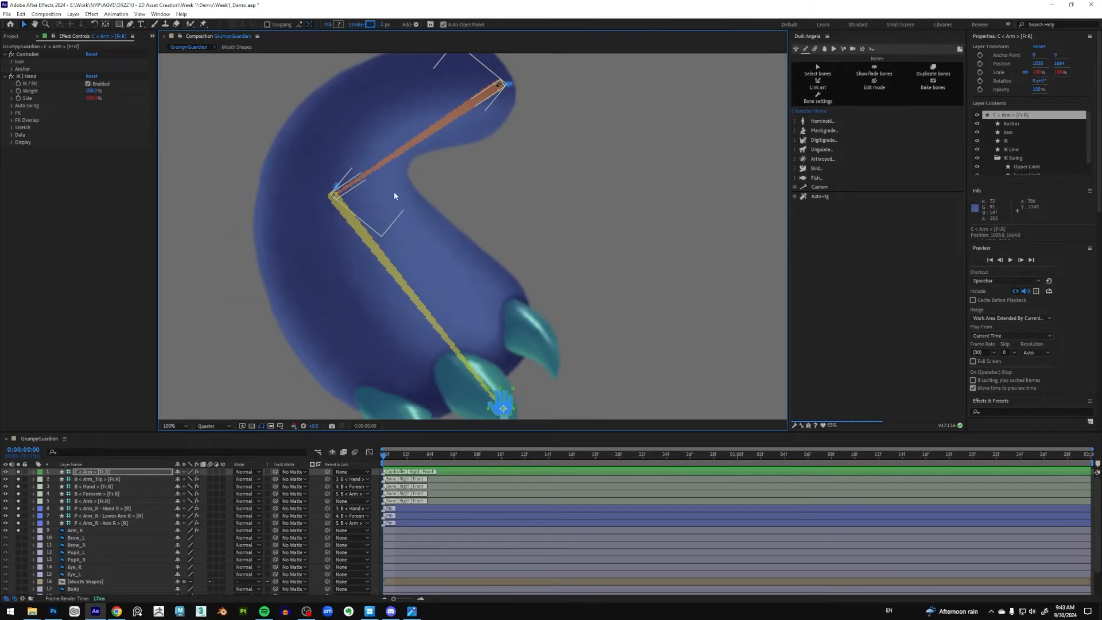
pyautogui.hotkey('ctrl', 'z')
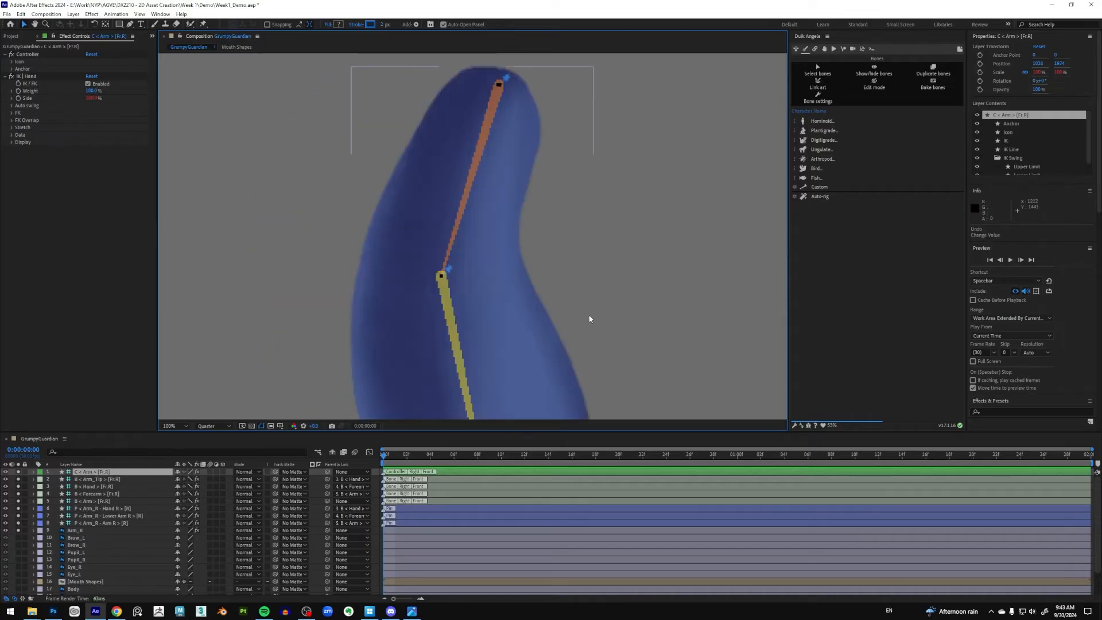
# Step: Move the arm's IK controller to about 1180, 1822 for a moderate elbow bend and inspect the deformation around the elbow
pyautogui.moveTo(591, 317); pyautogui.dragTo(573, 246)
pyautogui.scroll(-2, 497, 156)
pyautogui.press('v')
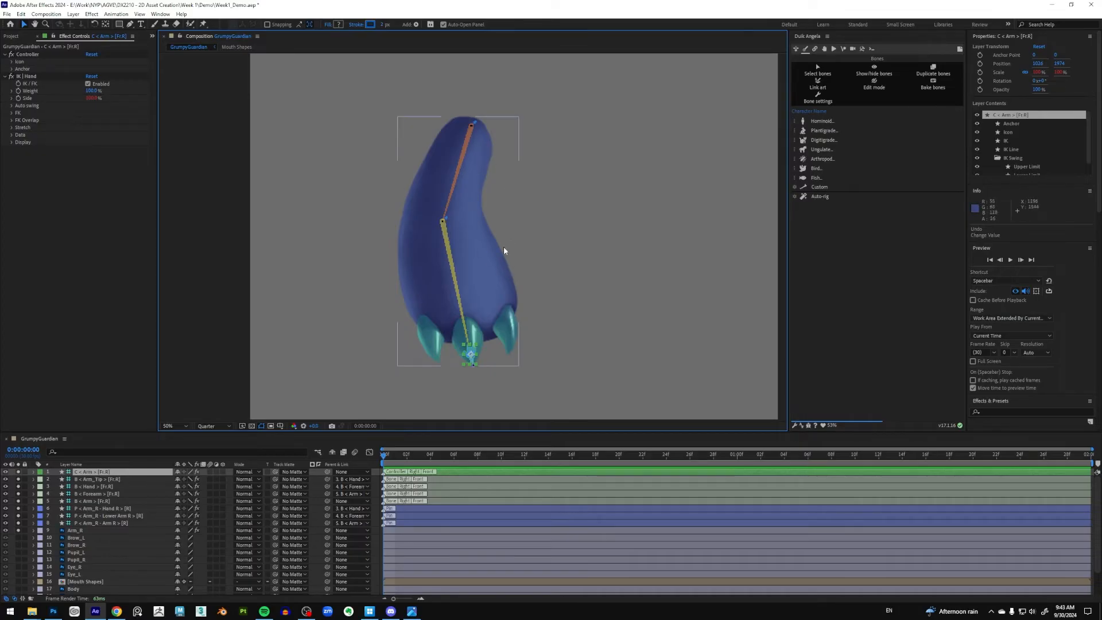
pyautogui.moveTo(471, 358); pyautogui.dragTo(505, 324)
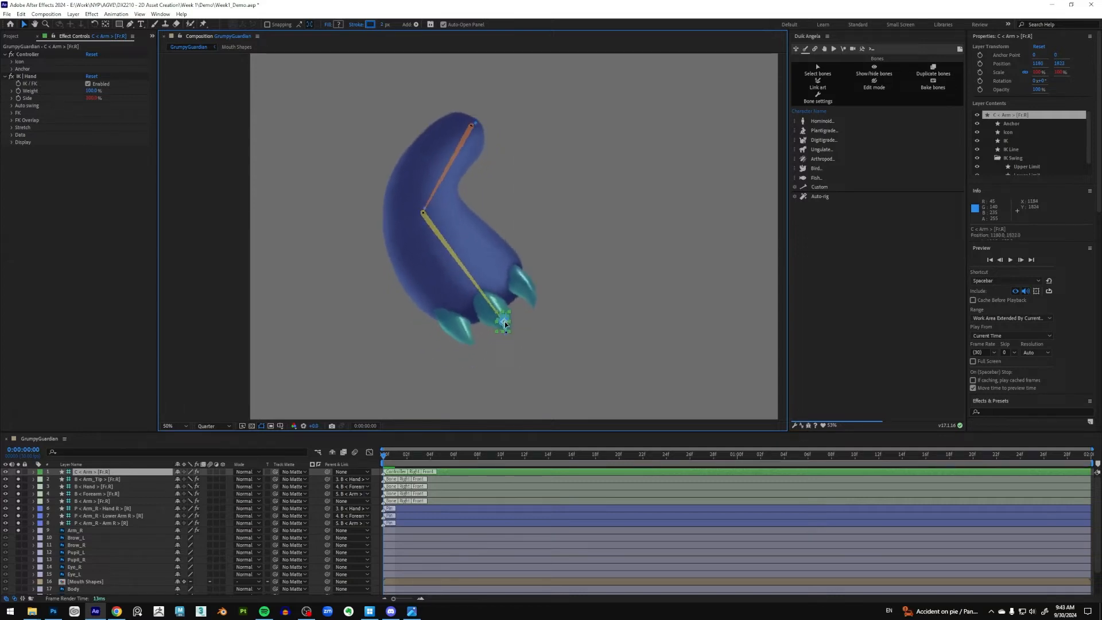
pyautogui.scroll(2, 485, 182)
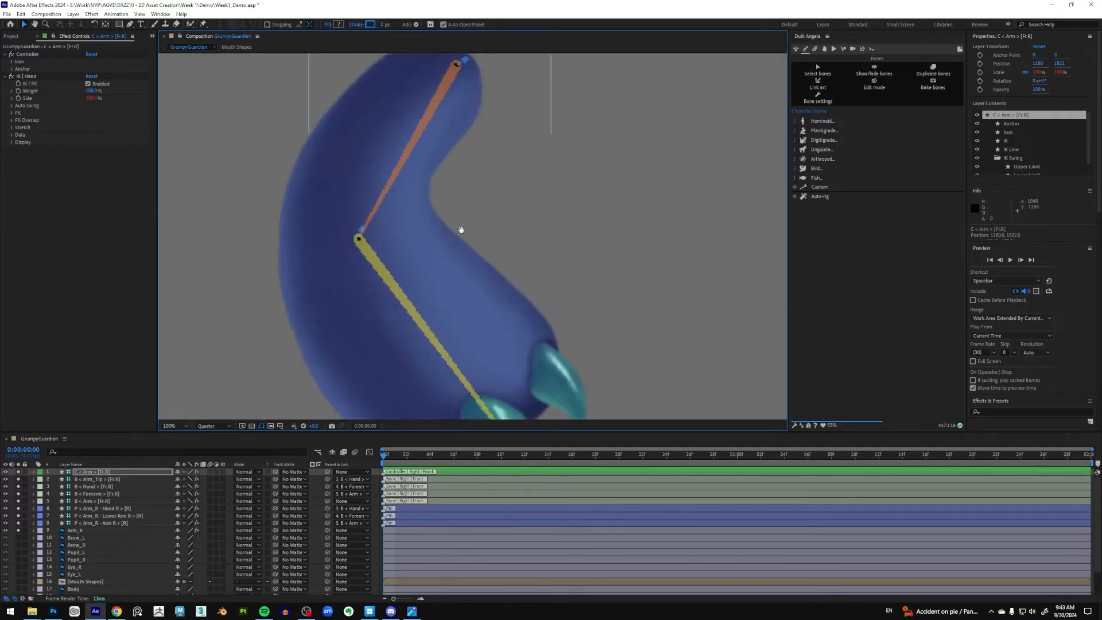
pyautogui.moveTo(462, 230); pyautogui.dragTo(458, 247)
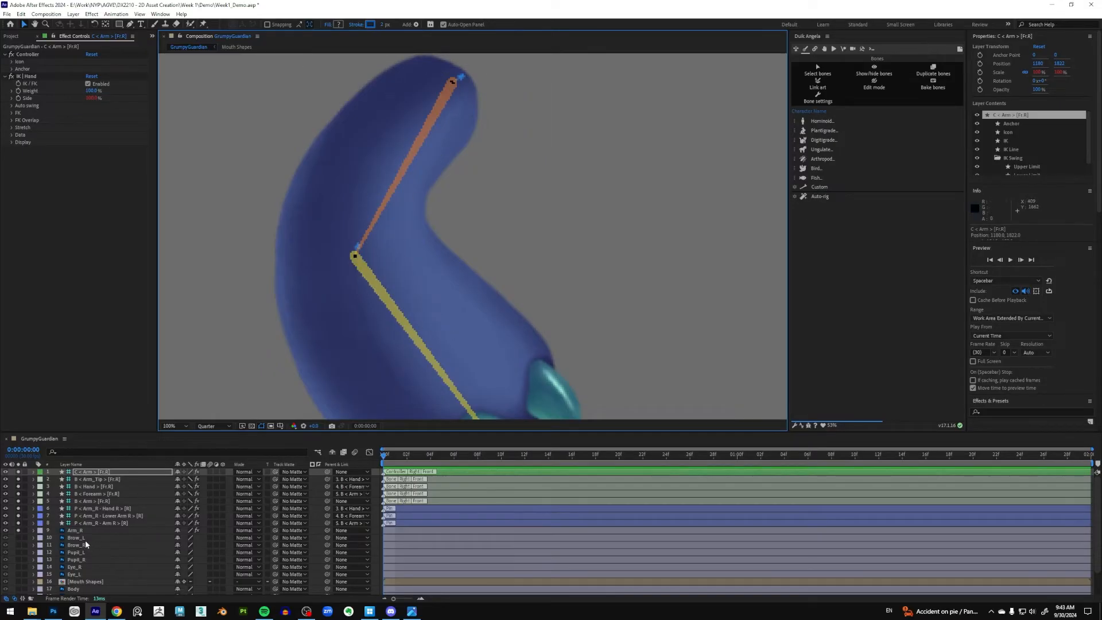
# Step: Reveal the Arm_R layer's Puppet effect properties and examine the pins in the Deform group of Mesh 1
pyautogui.click(77, 530)
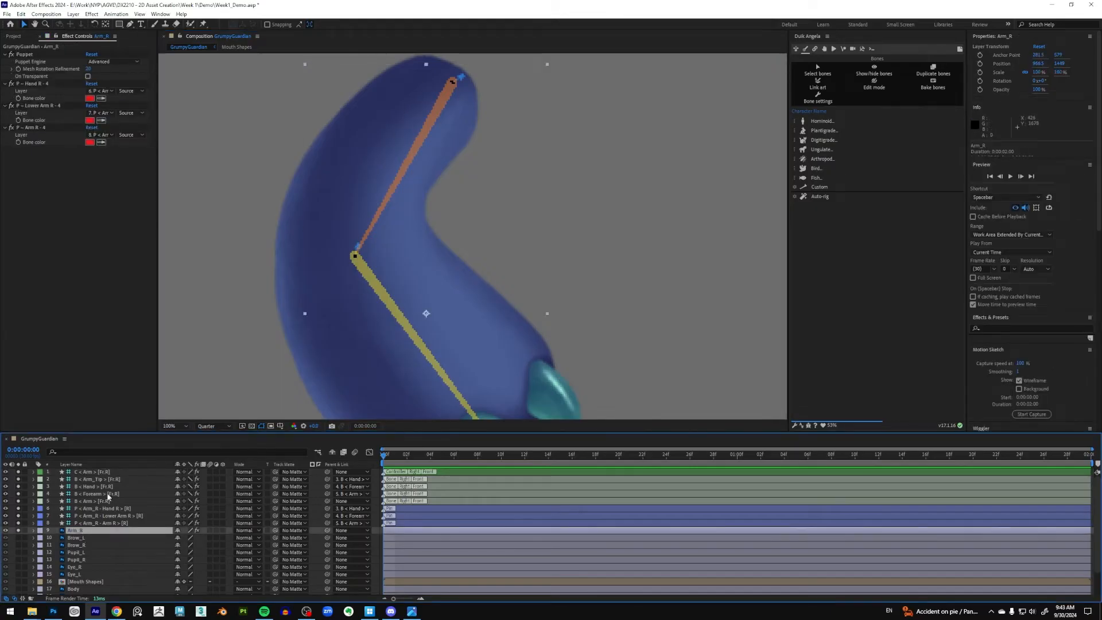
pyautogui.keyDown('ctrl'); pyautogui.click(33, 530); pyautogui.keyUp('ctrl')
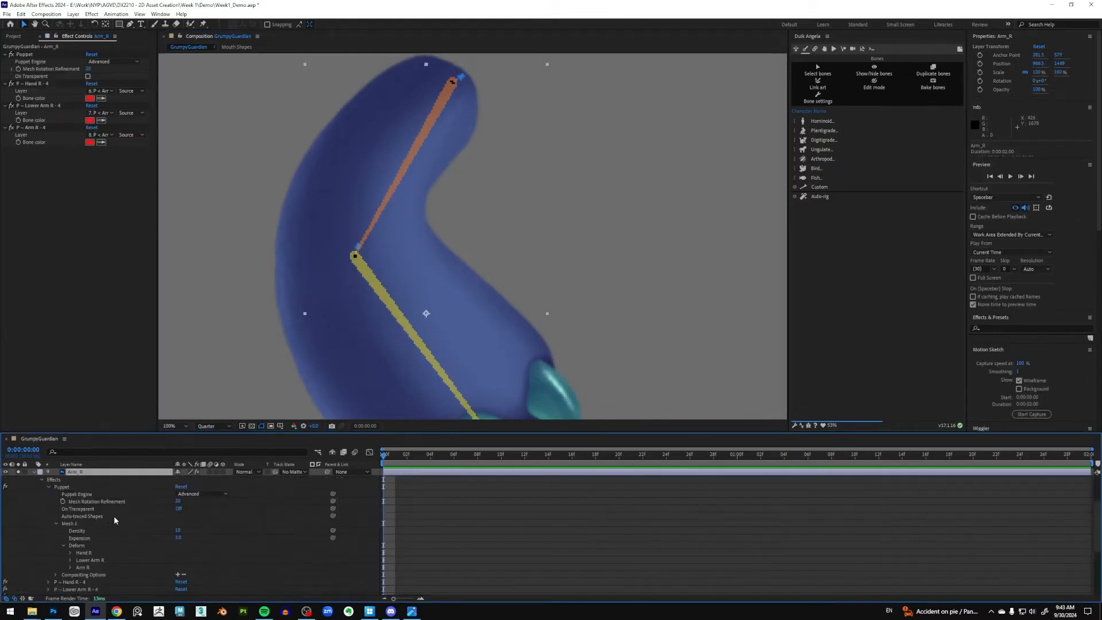
pyautogui.click(89, 546)
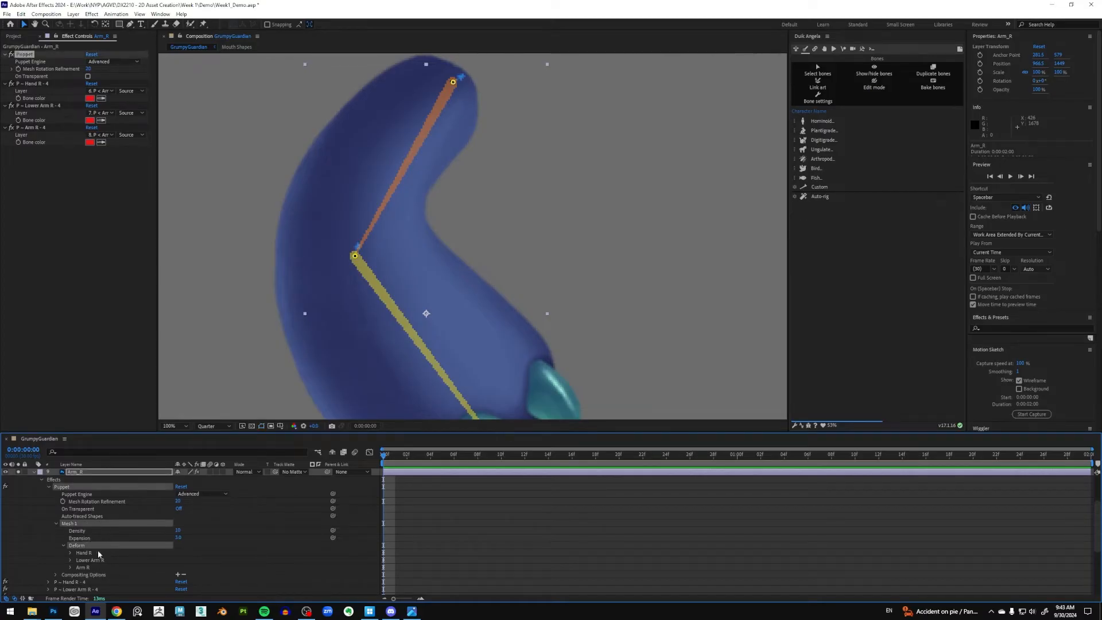
pyautogui.press('Return')
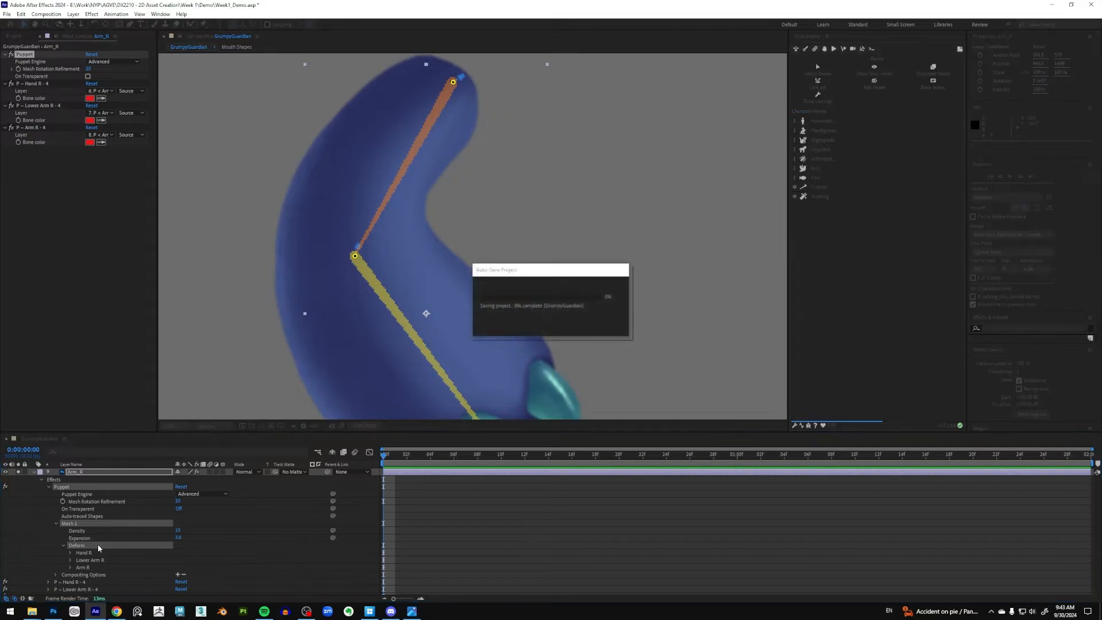
pyautogui.press('Return')
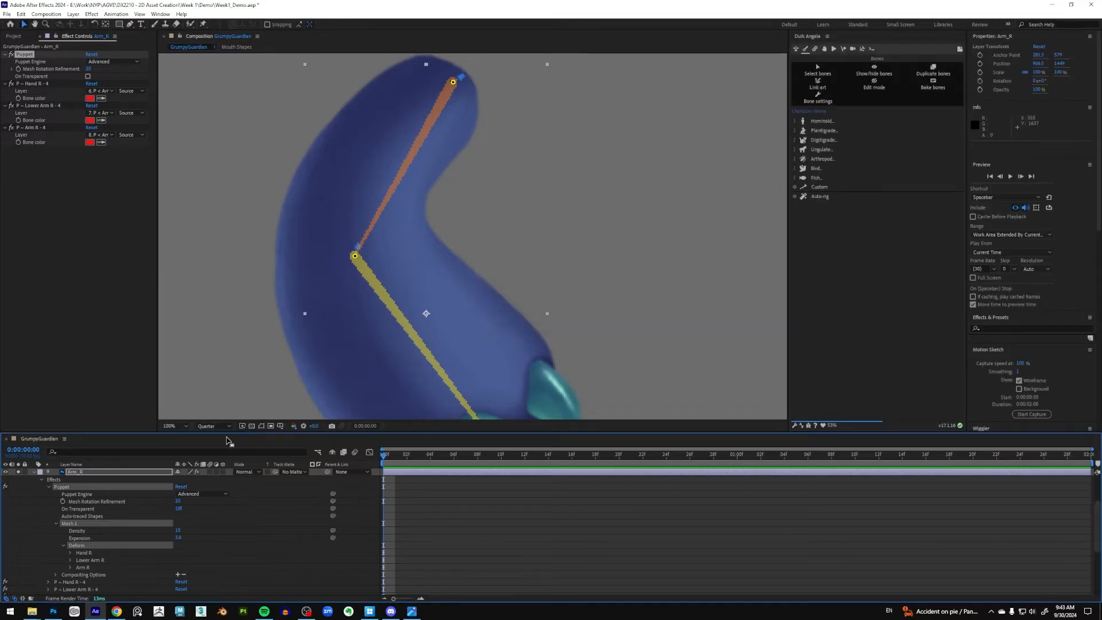
# Step: Try two Puppet Starch pins on Arm_R, one near the outer edge above the elbow and one just below the elbow
pyautogui.click(204, 25)
pyautogui.click(205, 25)
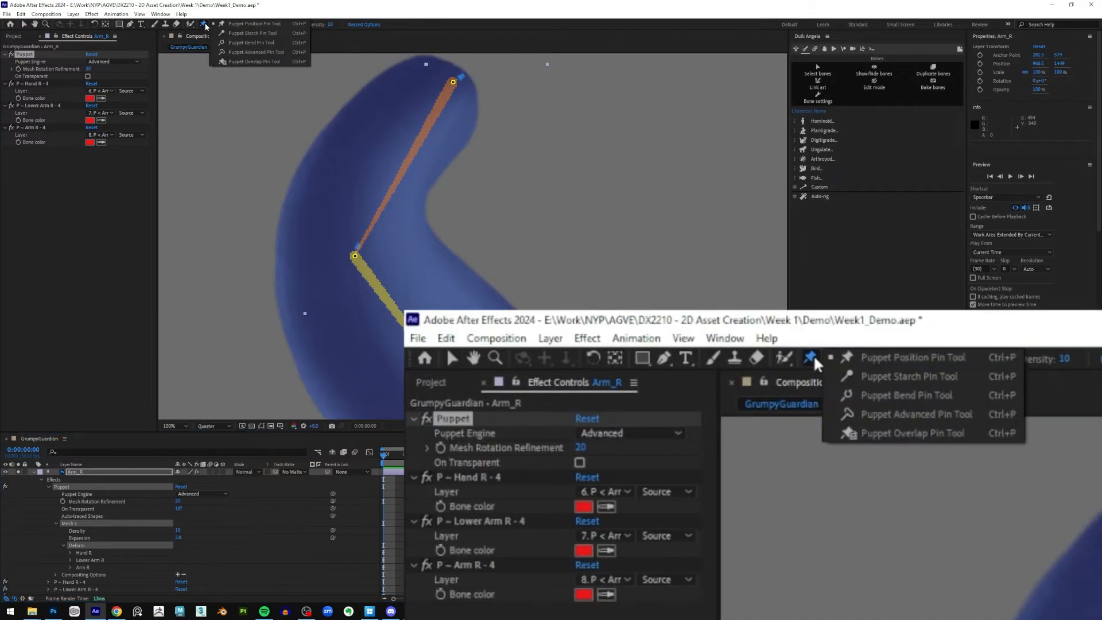
pyautogui.click(205, 25)
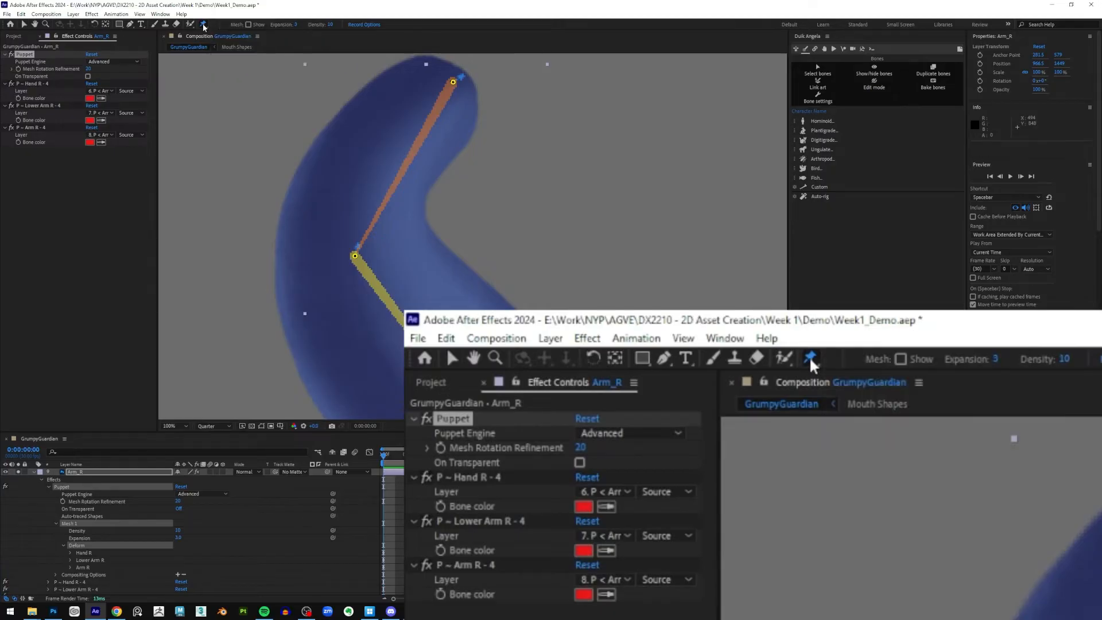
pyautogui.click(204, 24)
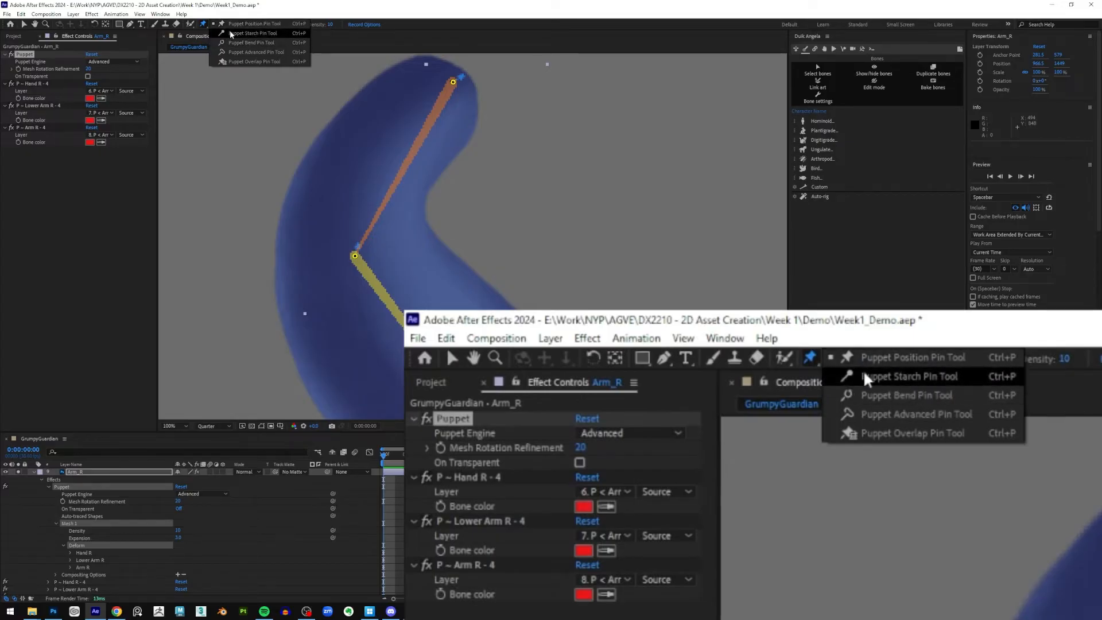
pyautogui.click(275, 36)
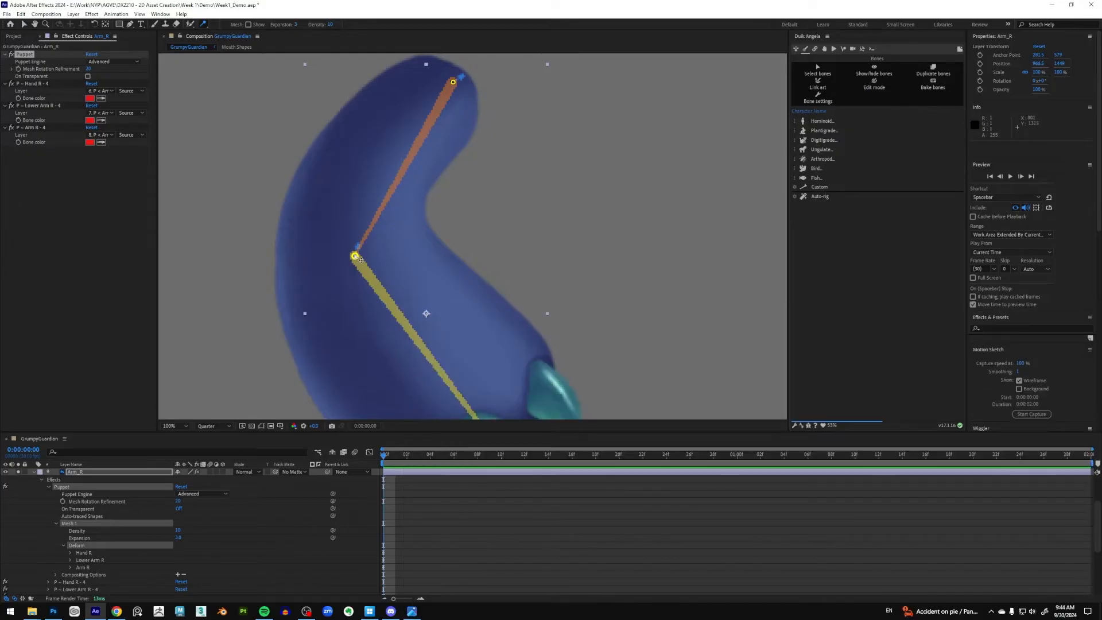
pyautogui.click(359, 230)
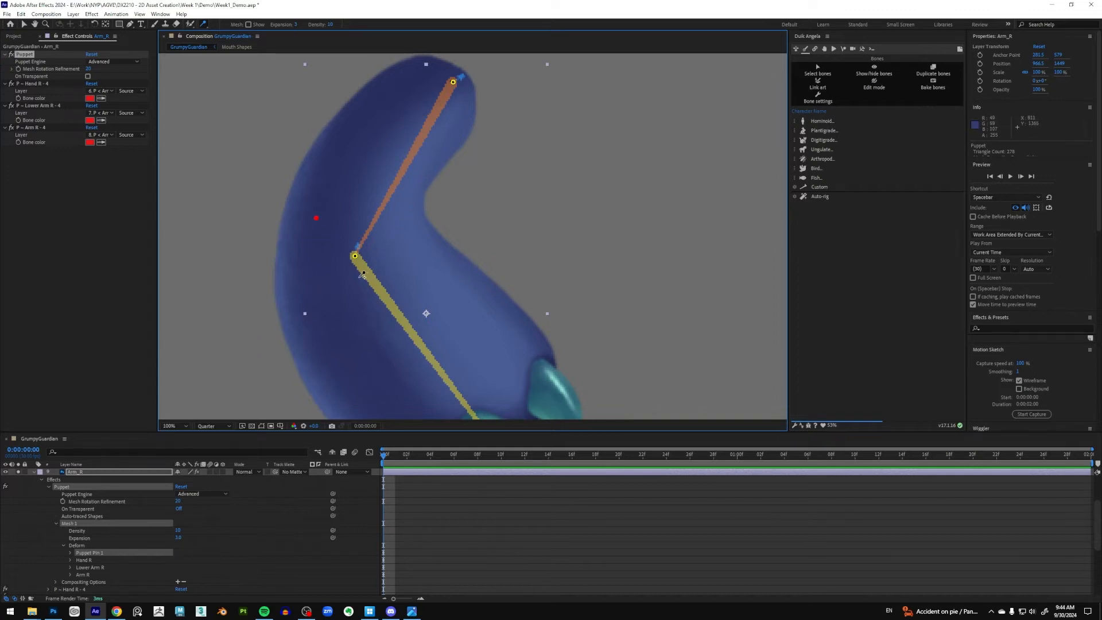
pyautogui.click(361, 274)
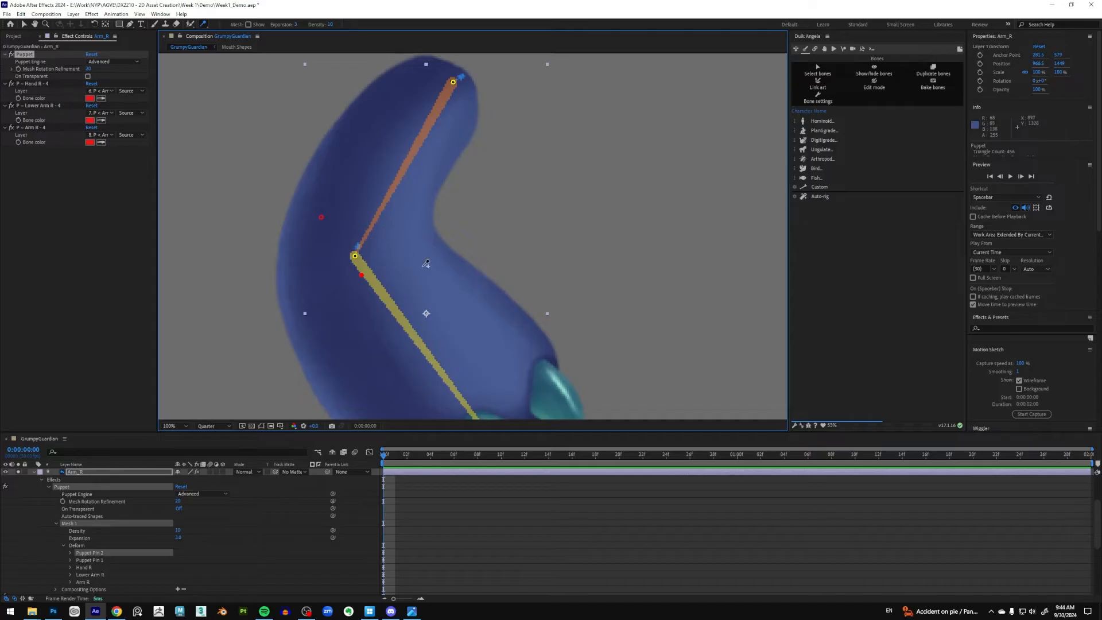
# Step: Replace the two starch pins with new ones on the bones just above and just below the elbow
pyautogui.press('Delete')
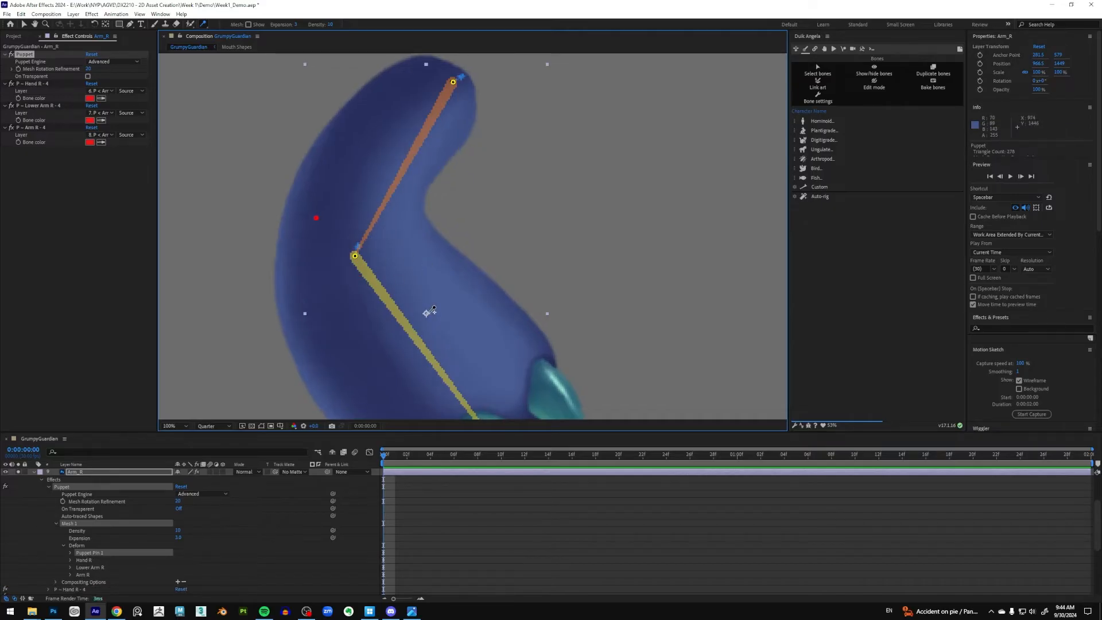
pyautogui.press('Delete')
pyautogui.click(361, 230)
pyautogui.click(369, 280)
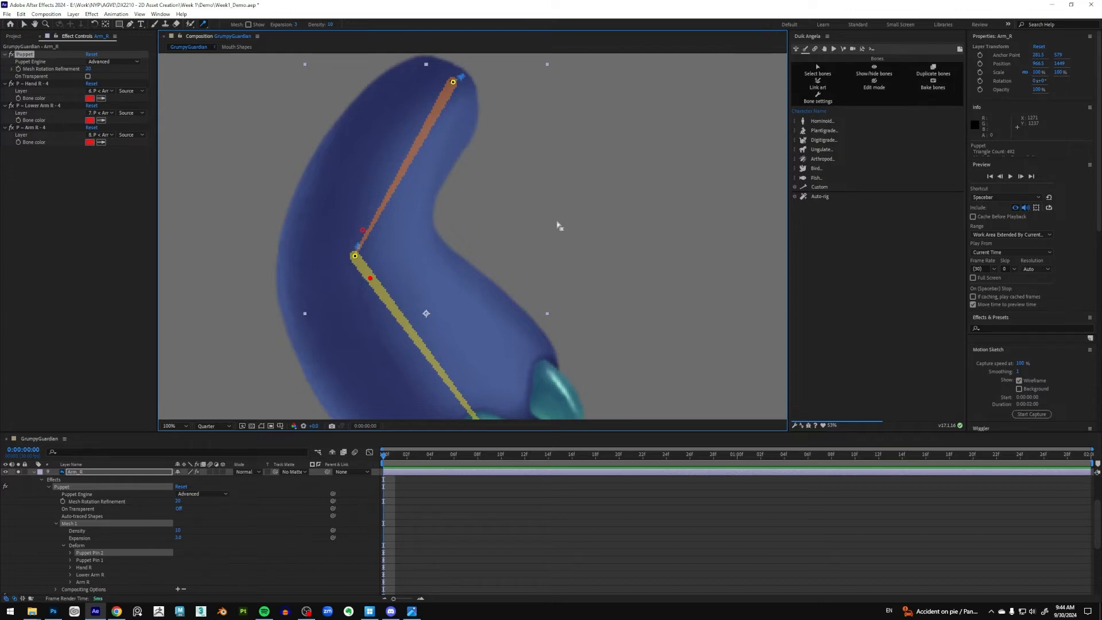
# Step: Delete both starch pins around the elbow, collapse the Arm_R layer and return to the Selection tool
pyautogui.press('Delete')
pyautogui.press('Delete')
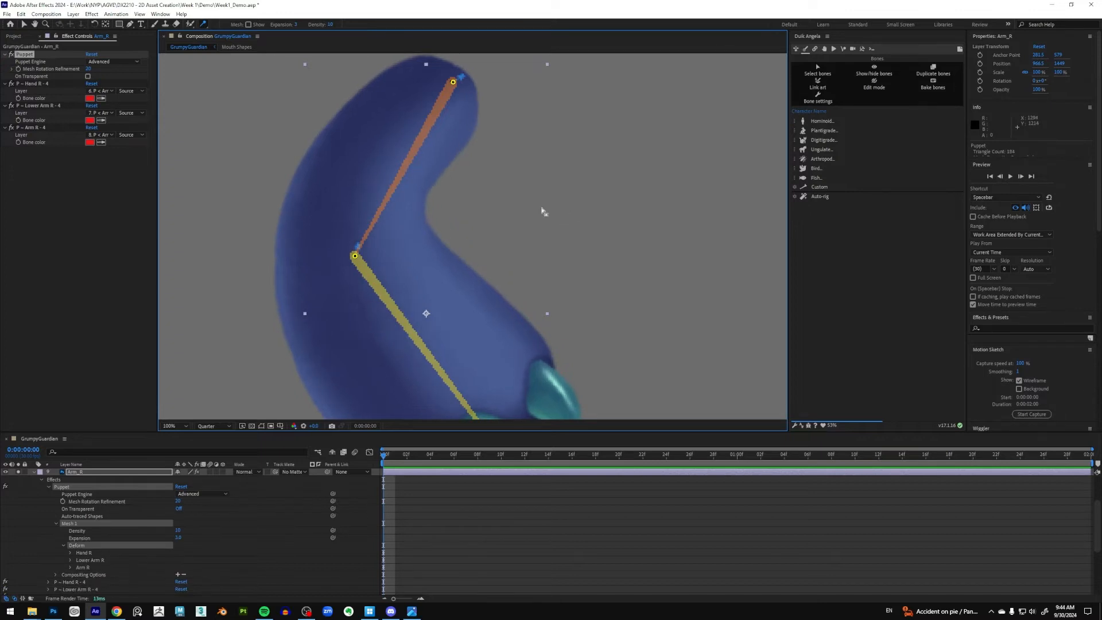
pyautogui.click(33, 471)
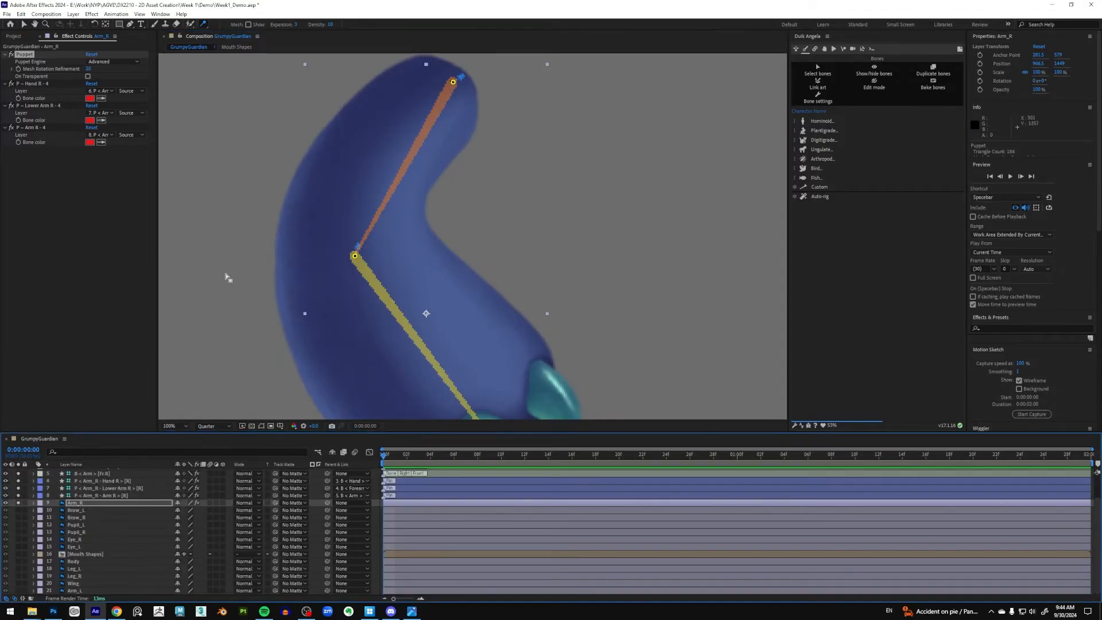
pyautogui.moveTo(204, 24); pyautogui.dragTo(247, 26)
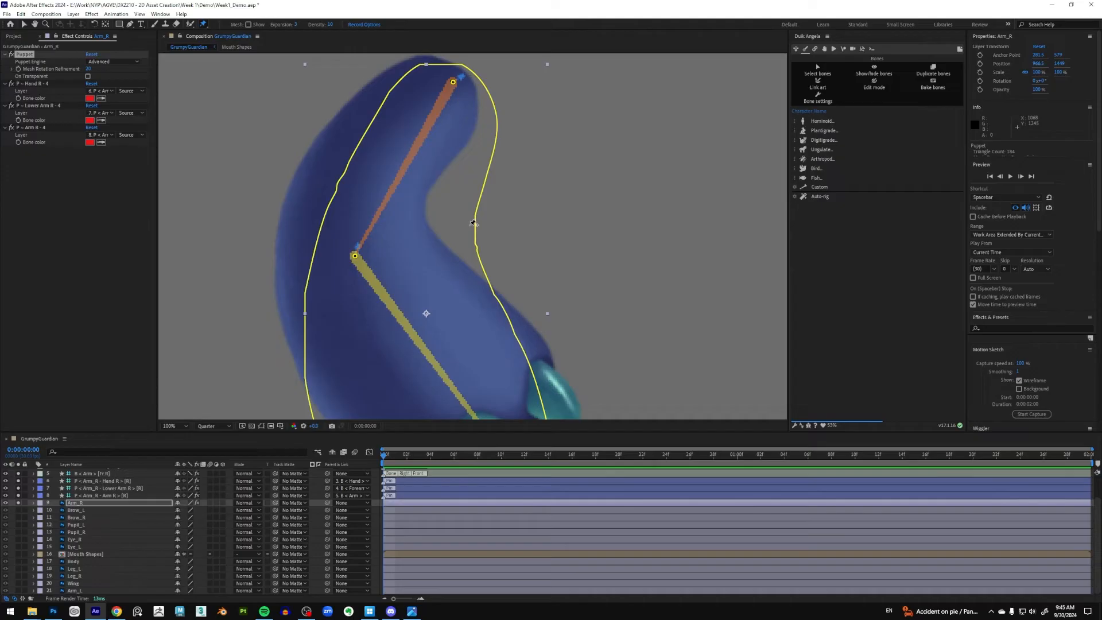
pyautogui.click(23, 24)
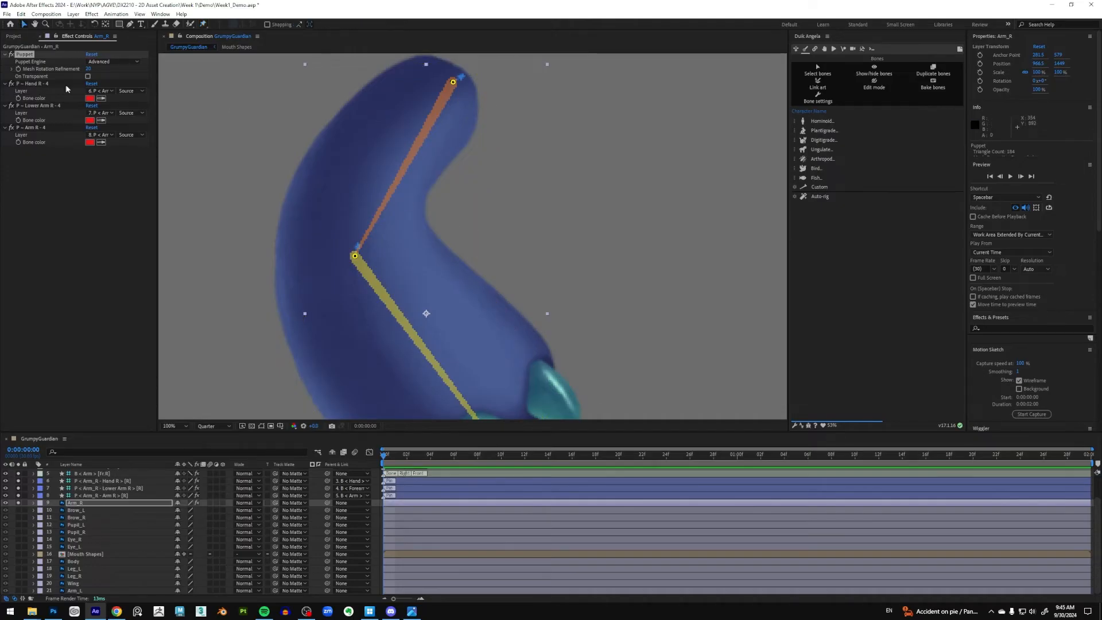
# Step: Undo the recent changes back through the controller move and the Duik auto-rig of the arm bones
pyautogui.scroll(-1, 549, 228)
pyautogui.hotkey('ctrl', 'z')
pyautogui.hotkey('ctrl', 'z')
pyautogui.hotkey('ctrl', 'z')
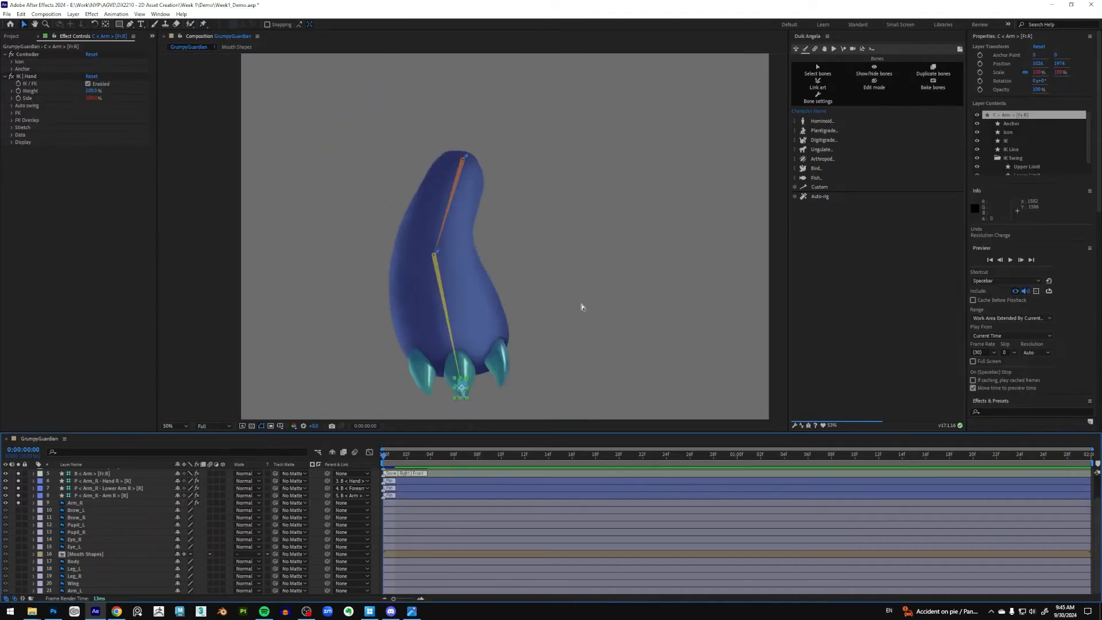
pyautogui.hotkey('ctrl', 'z')
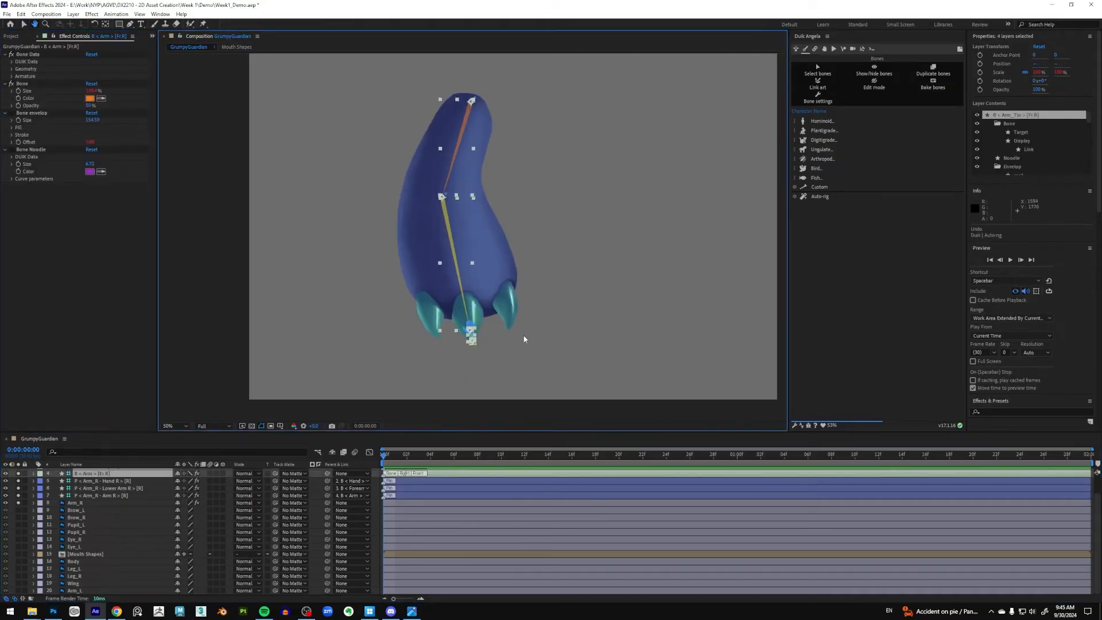
# Step: Inspect the unrigged bones around the elbow and select the Lower Arm R pin layer
pyautogui.scroll(2, 518, 350)
pyautogui.press('v')
pyautogui.scroll(1, 126, 496)
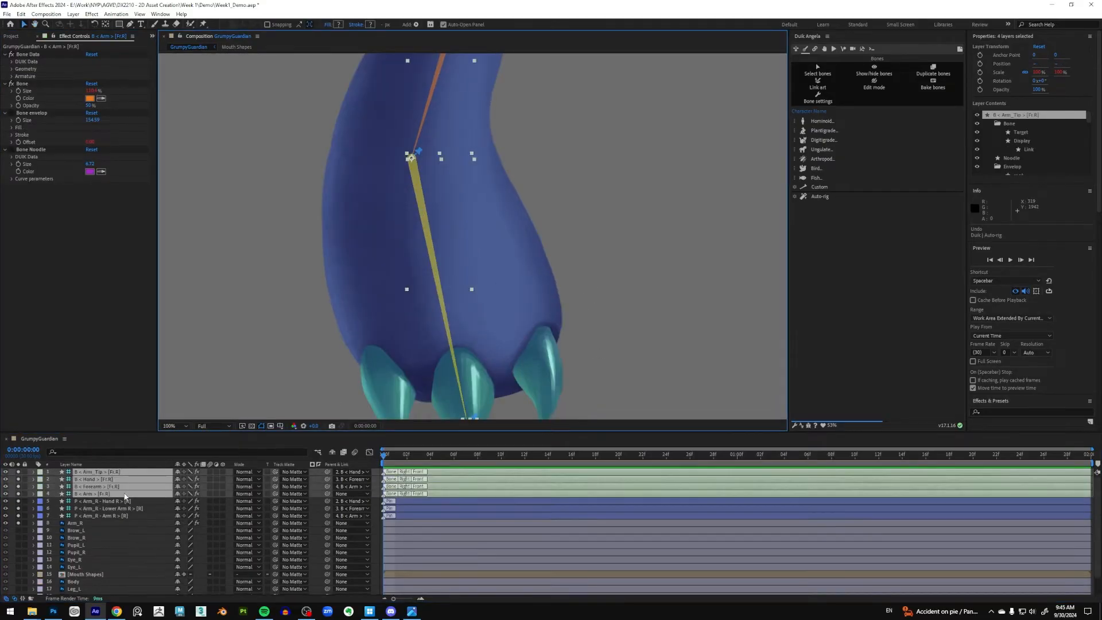
pyautogui.click(109, 508)
pyautogui.scroll(-2, 558, 311)
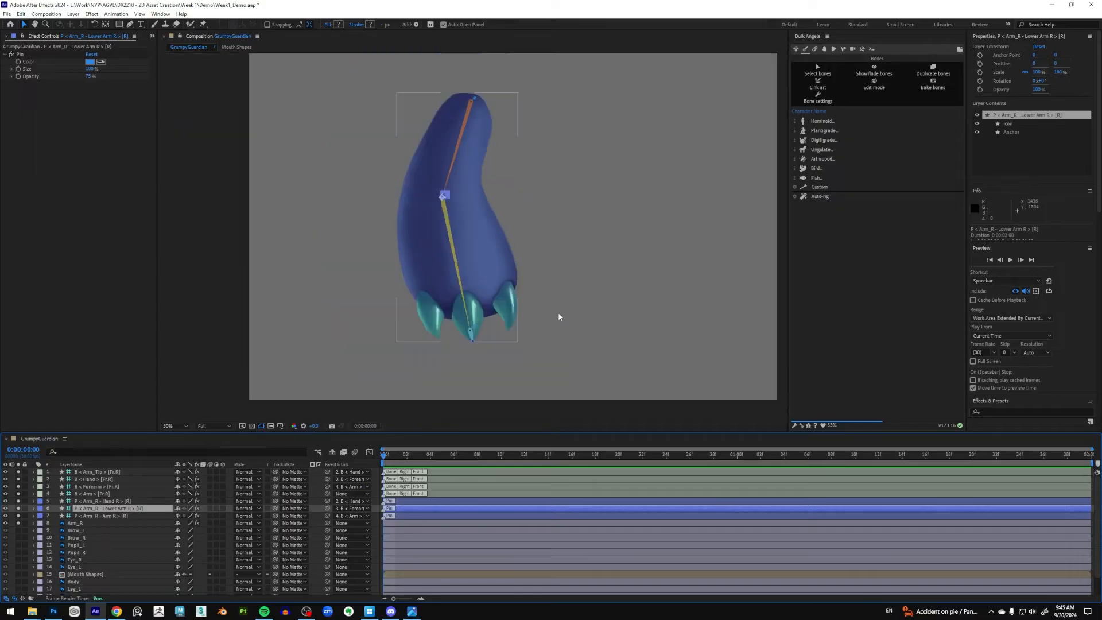
# Step: Redo the Duik auto-rig and raise the arm's IK controller slightly to bend the elbow
pyautogui.click(21, 15)
pyautogui.click(40, 34)
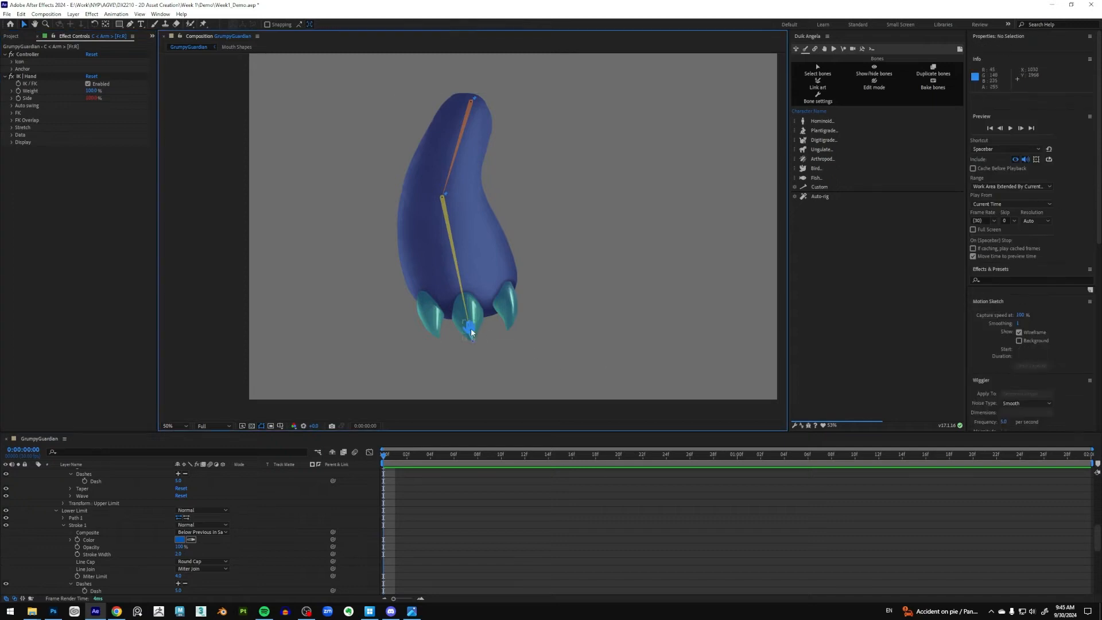
pyautogui.moveTo(474, 334)
pyautogui.mouseDown()
pyautogui.moveTo(487, 341)
pyautogui.moveTo(464, 339)
pyautogui.moveTo(477, 319)
pyautogui.mouseUp()
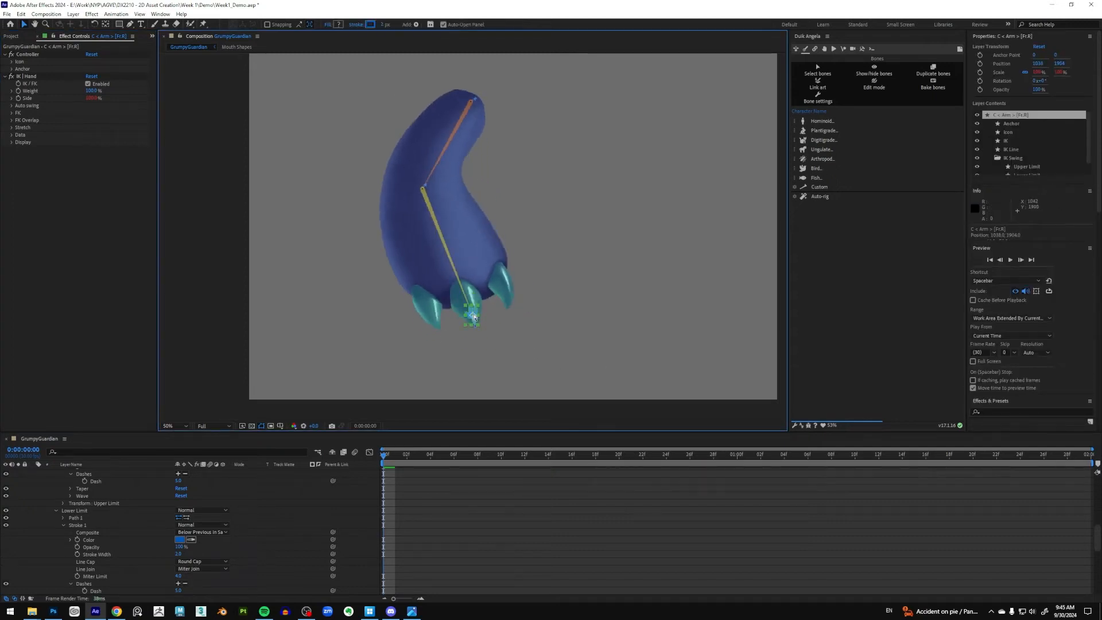
# Step: Undo the last move of the right arm controller and set the preview resolution to Quarter
pyautogui.hotkey('ctrl', 'z')
pyautogui.click(229, 427)
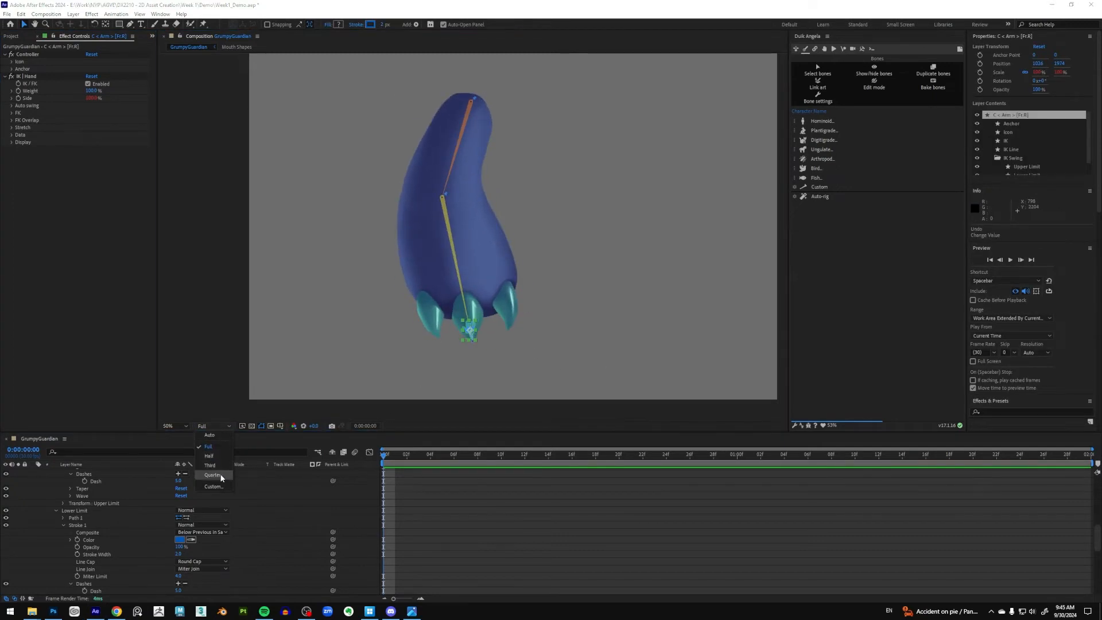
pyautogui.click(213, 475)
pyautogui.click(580, 330)
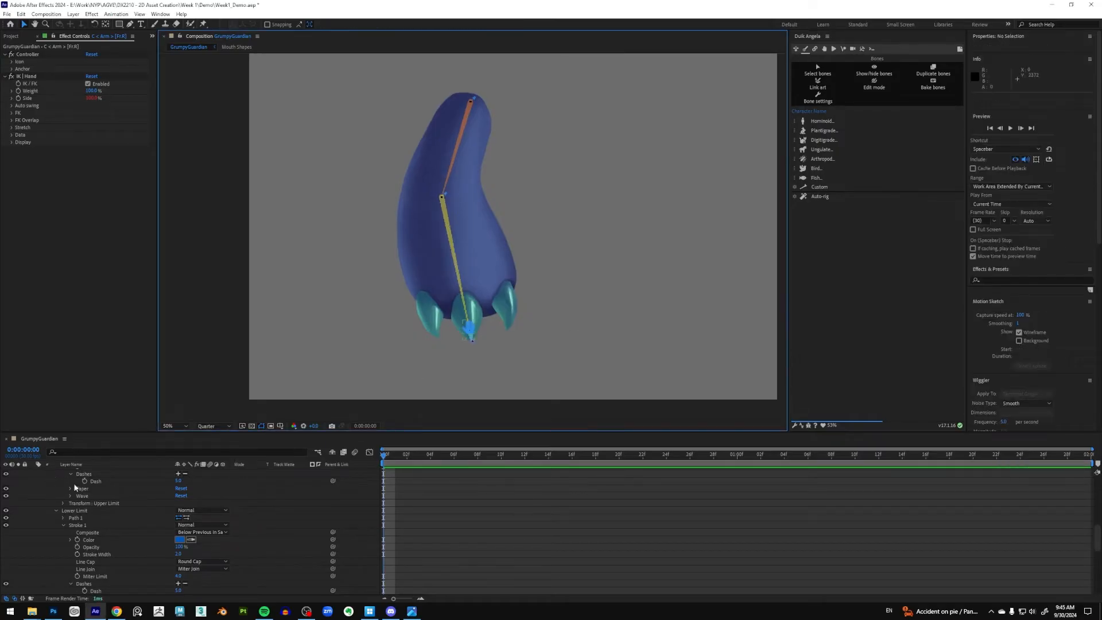
# Step: Collapse the arm controller layer and turn off solo for the Arm_R layer and all its controller, bone and pin layers
pyautogui.scroll(10, 105, 487)
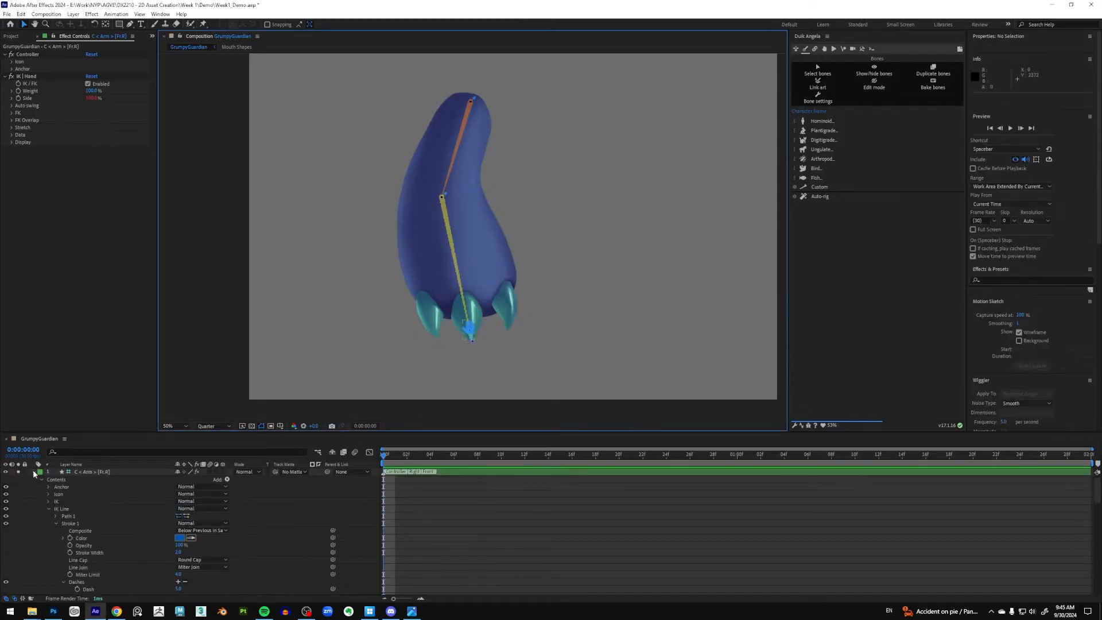
pyautogui.click(33, 471)
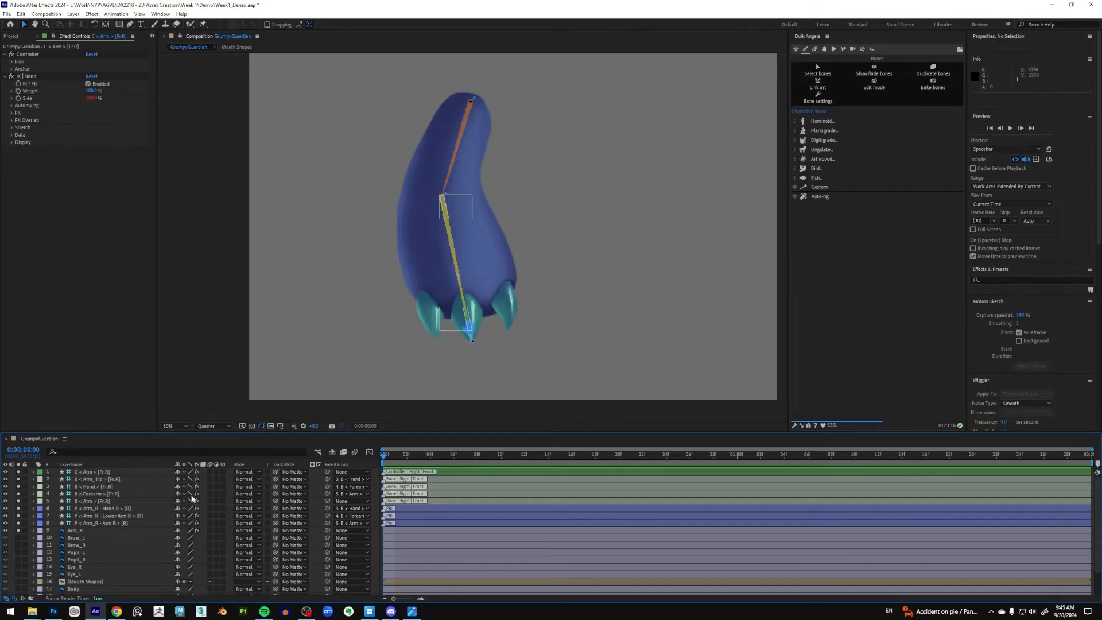
pyautogui.click(96, 531)
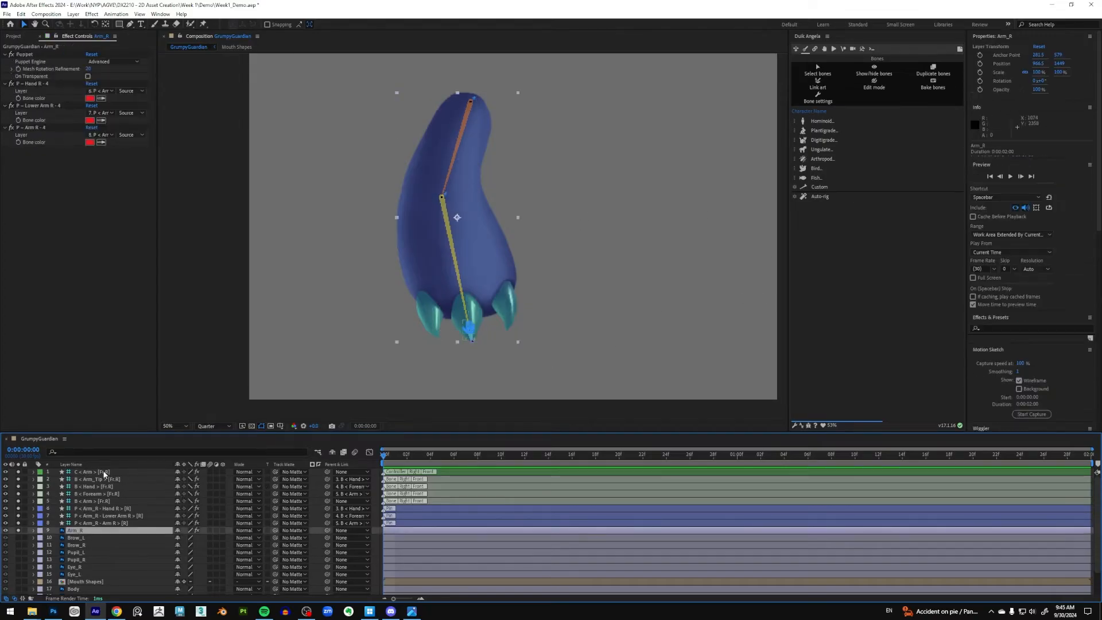
pyautogui.keyDown('shift'); pyautogui.click(103, 472); pyautogui.keyUp('shift')
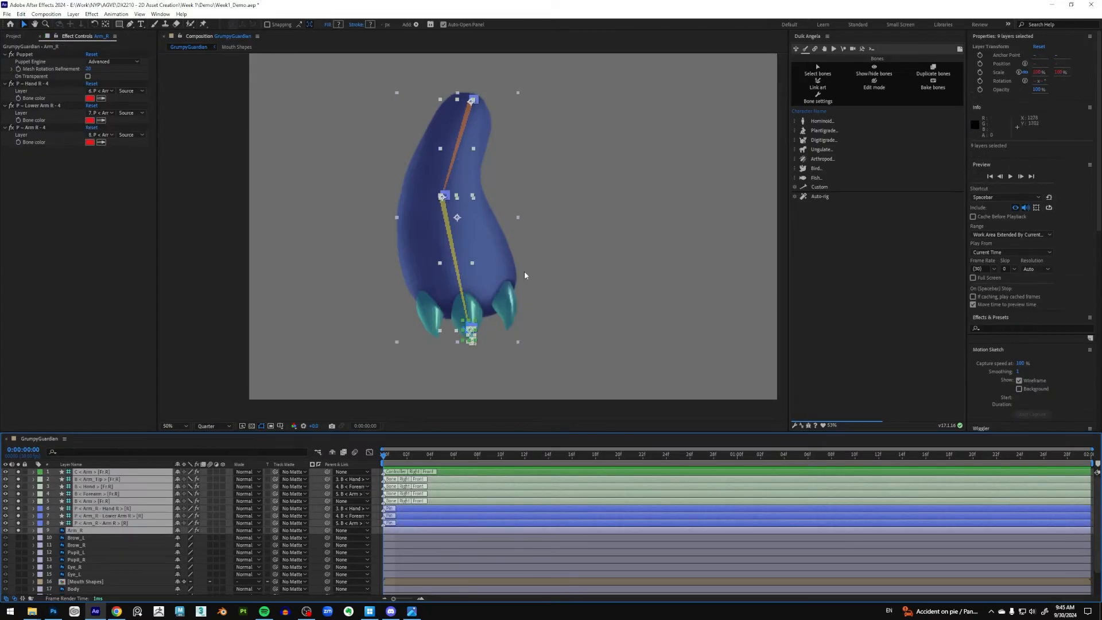
pyautogui.click(18, 472)
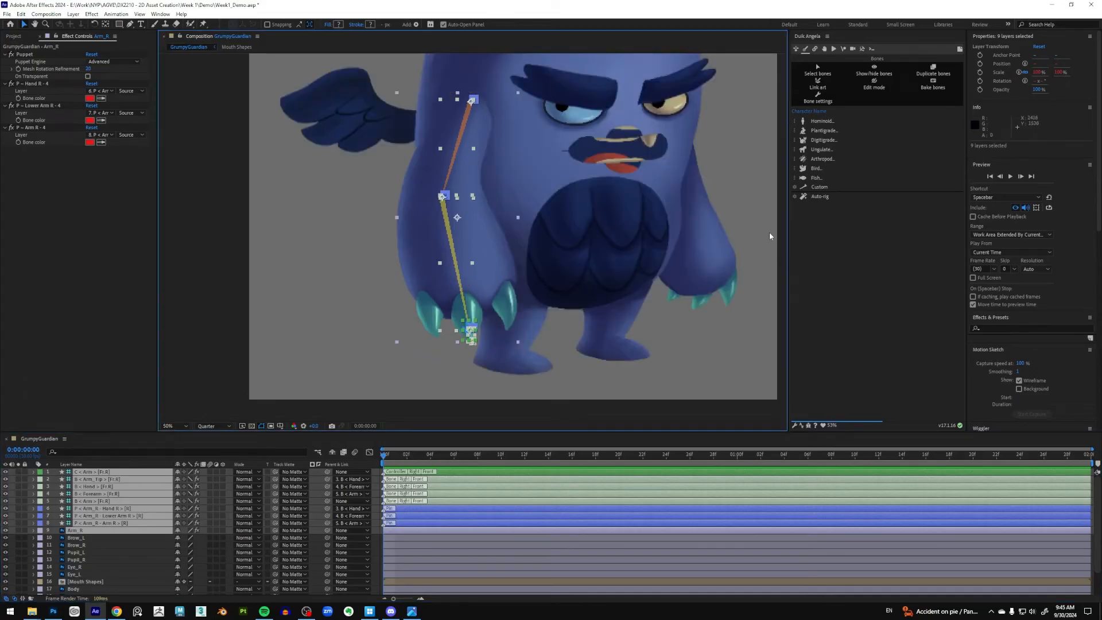
pyautogui.click(769, 232)
# Step: Solo the Arm_L layer so the character's left arm shows alone
pyautogui.scroll(-2, 708, 194)
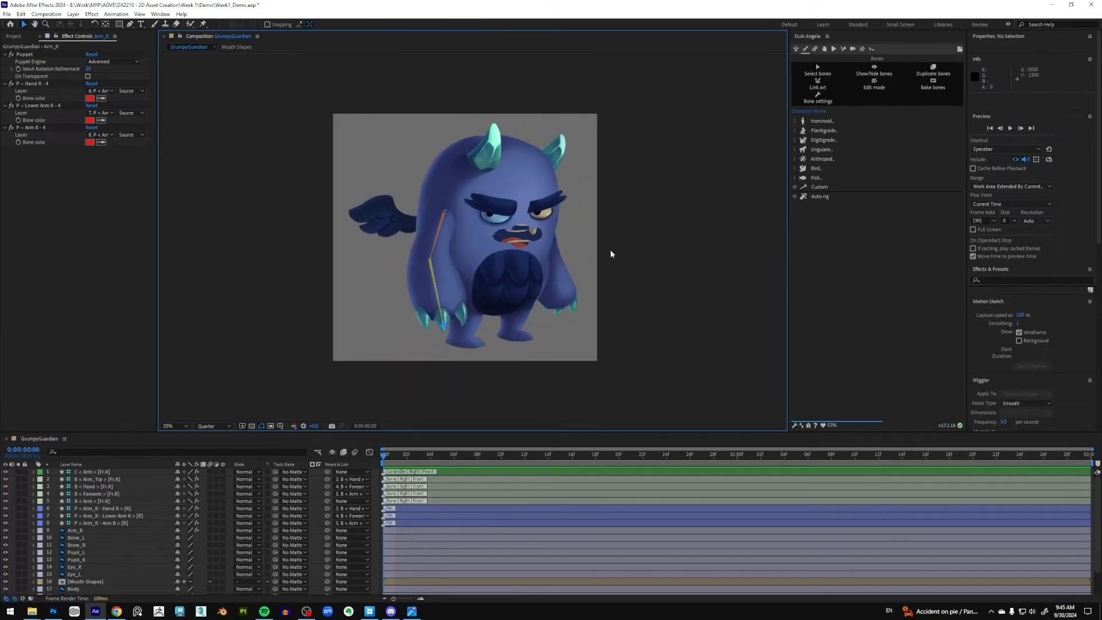
pyautogui.scroll(2, 611, 250)
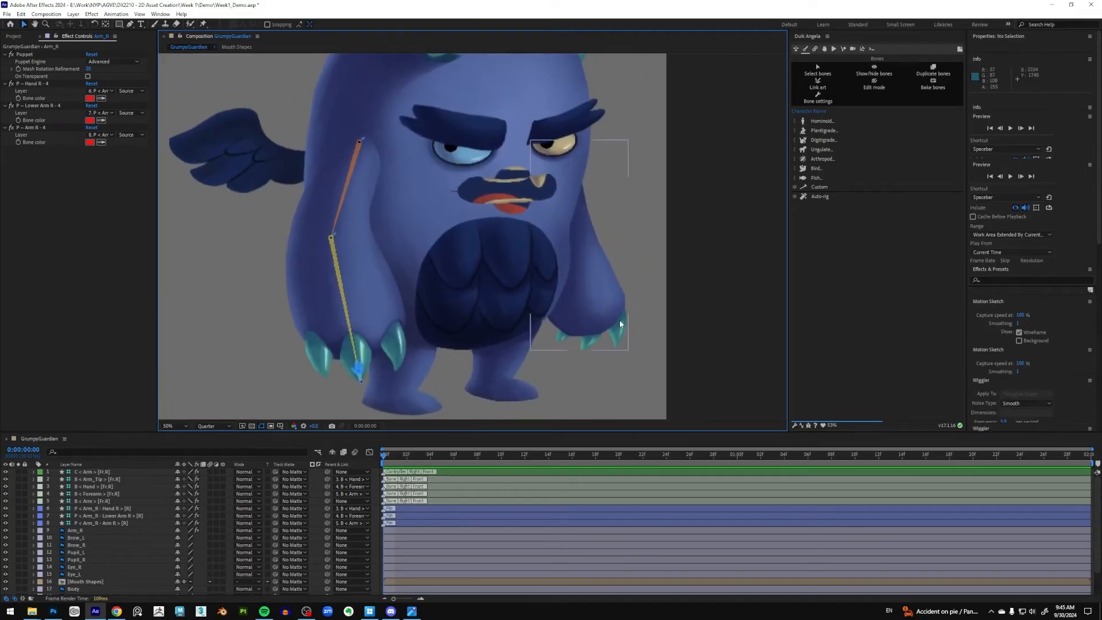
pyautogui.click(620, 324)
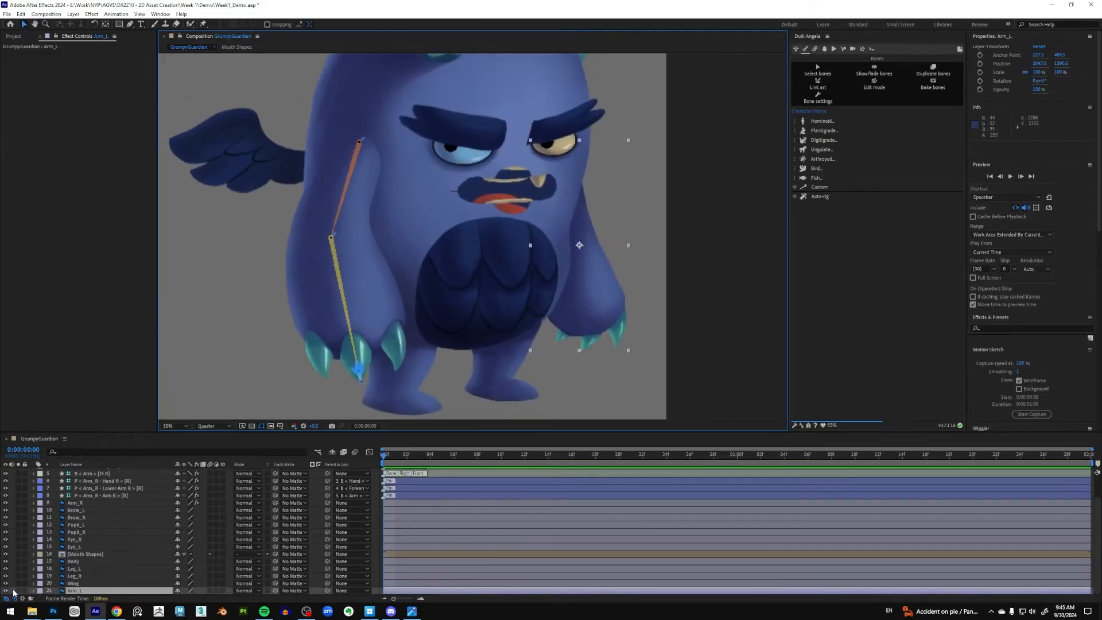
pyautogui.click(18, 590)
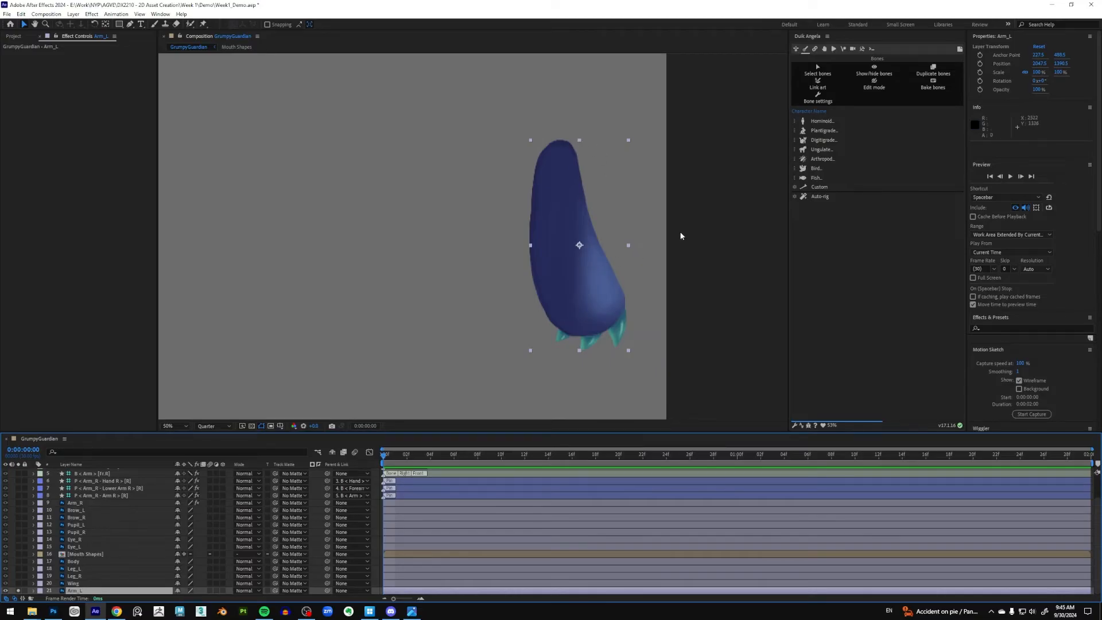
pyautogui.click(720, 245)
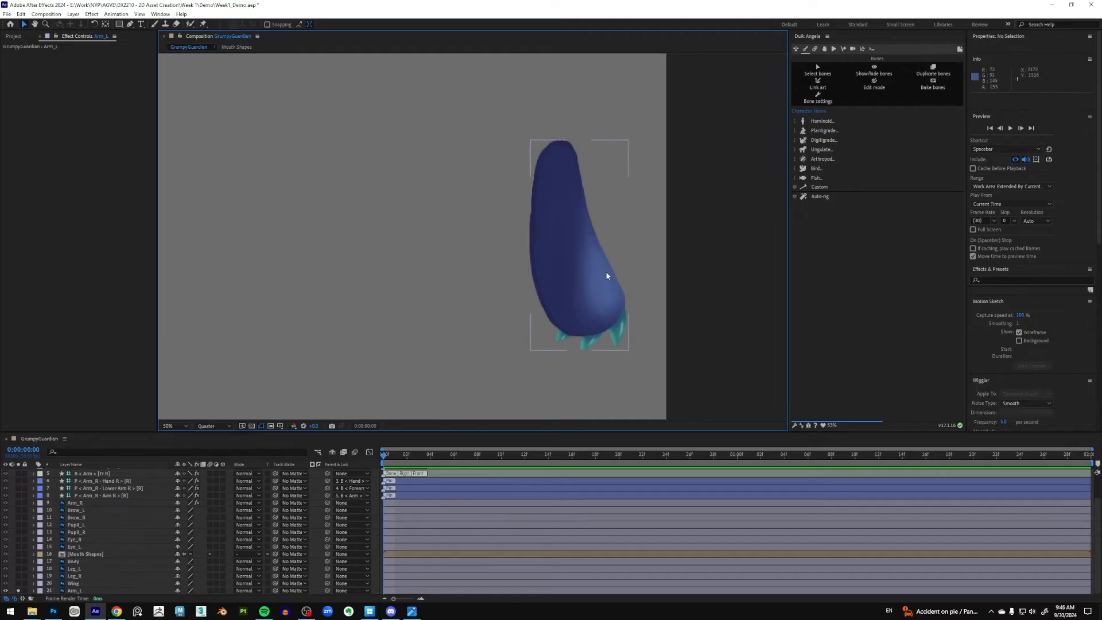
# Step: Add three puppet pins to Arm_L: at the shoulder, mid-arm at the elbow, and at the middle claw
pyautogui.click(590, 305)
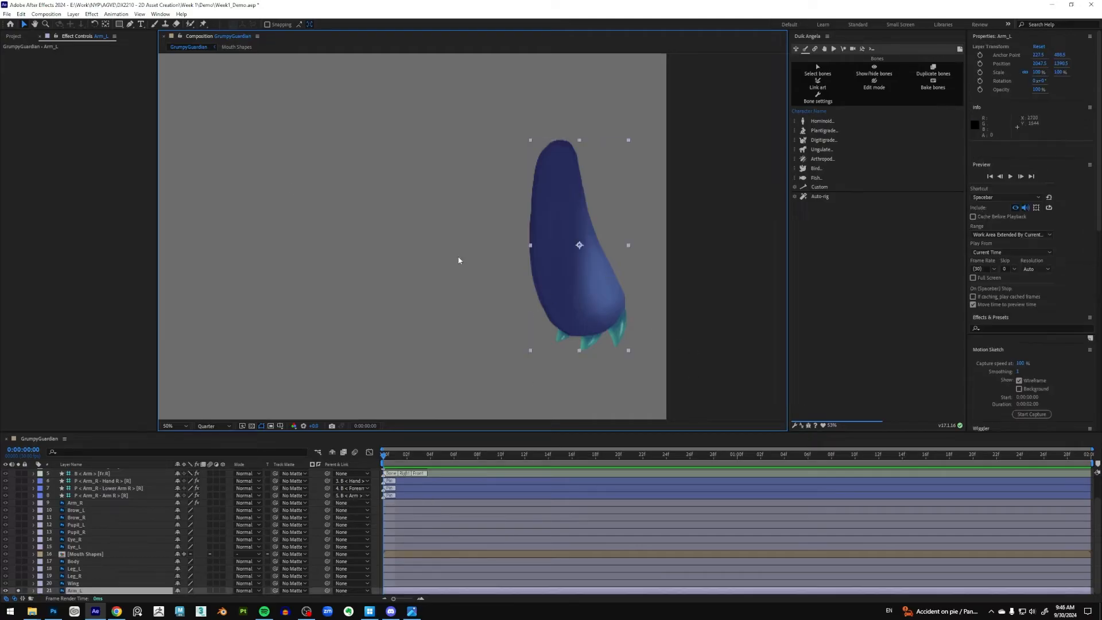
pyautogui.click(204, 24)
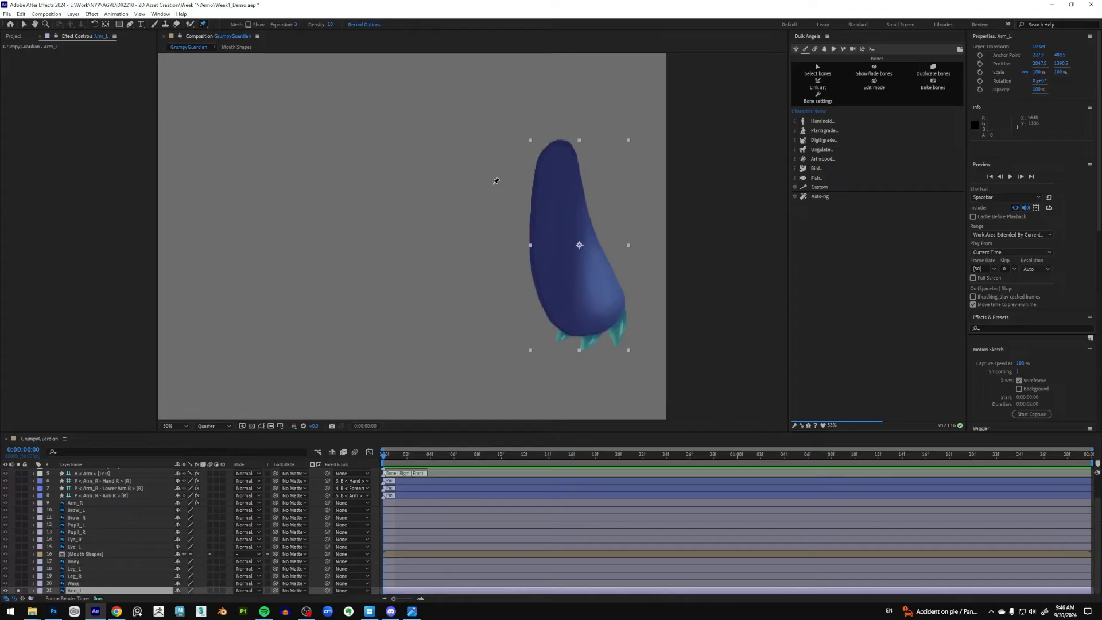
pyautogui.click(564, 144)
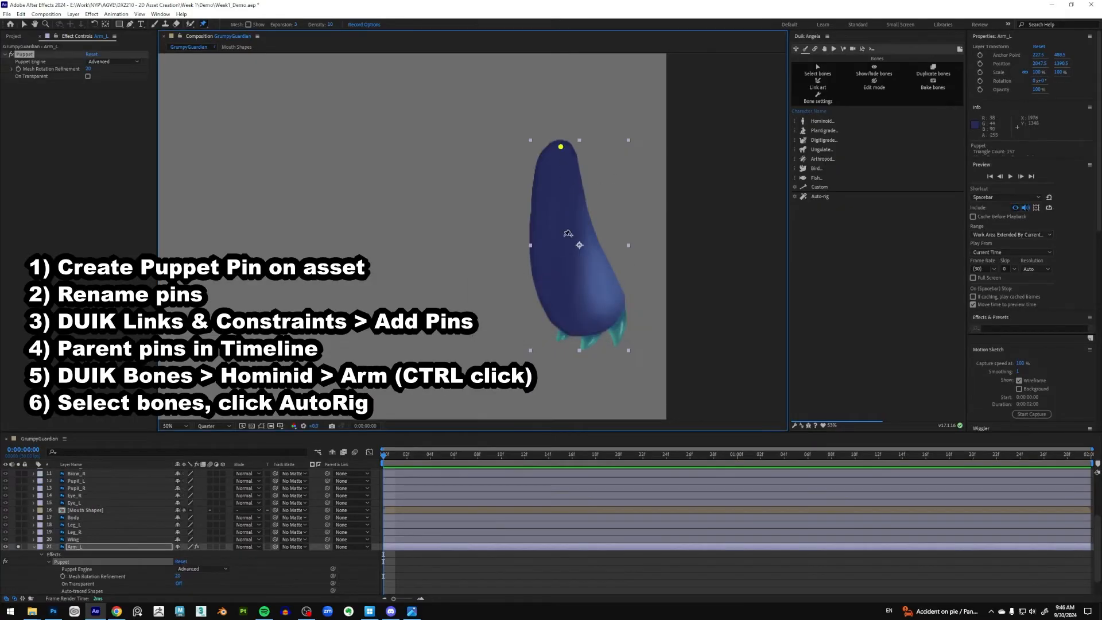
pyautogui.click(566, 242)
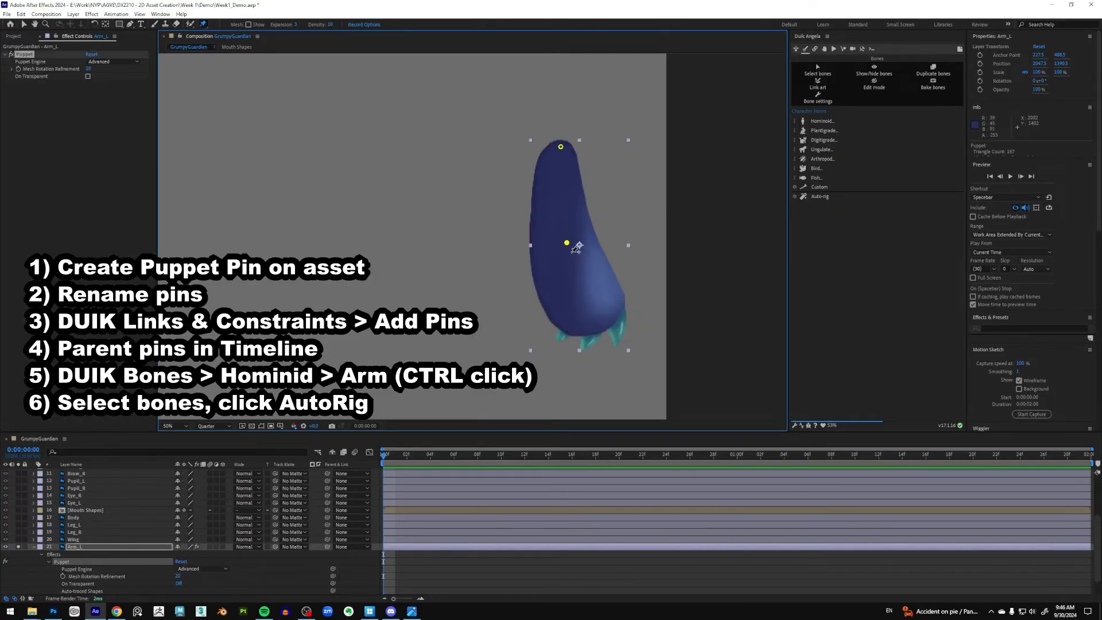
pyautogui.click(586, 345)
# Step: Expand the puppet mesh's Deform properties on Arm_L and rename Puppet Pin 3 as Hand L
pyautogui.scroll(-1, 106, 553)
pyautogui.click(56, 577)
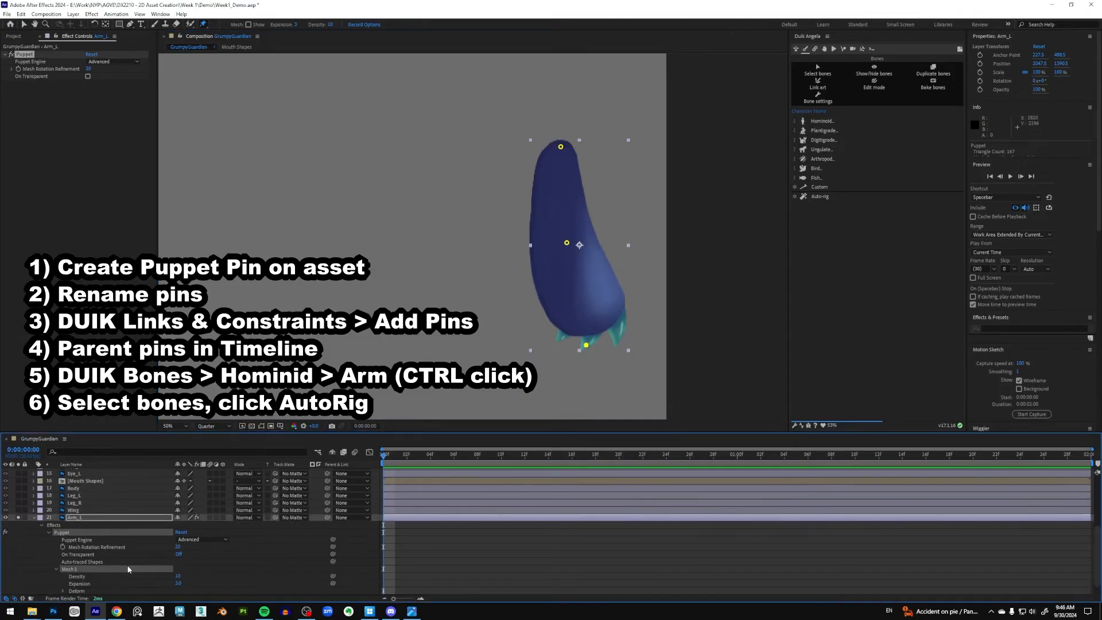
pyautogui.click(63, 576)
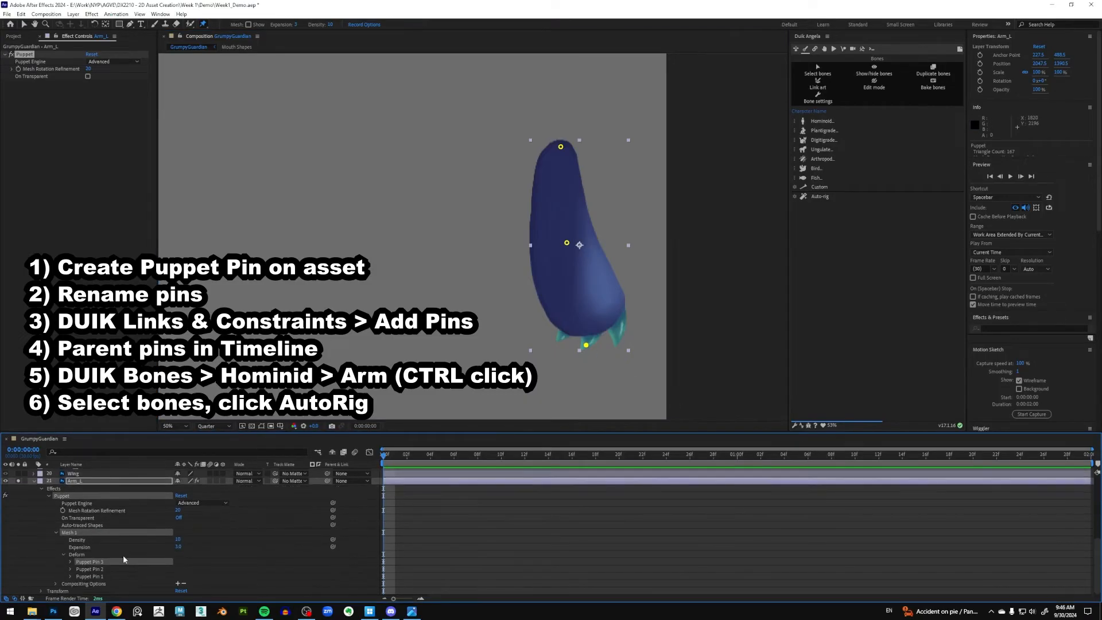
pyautogui.click(92, 563)
pyautogui.press('Return')
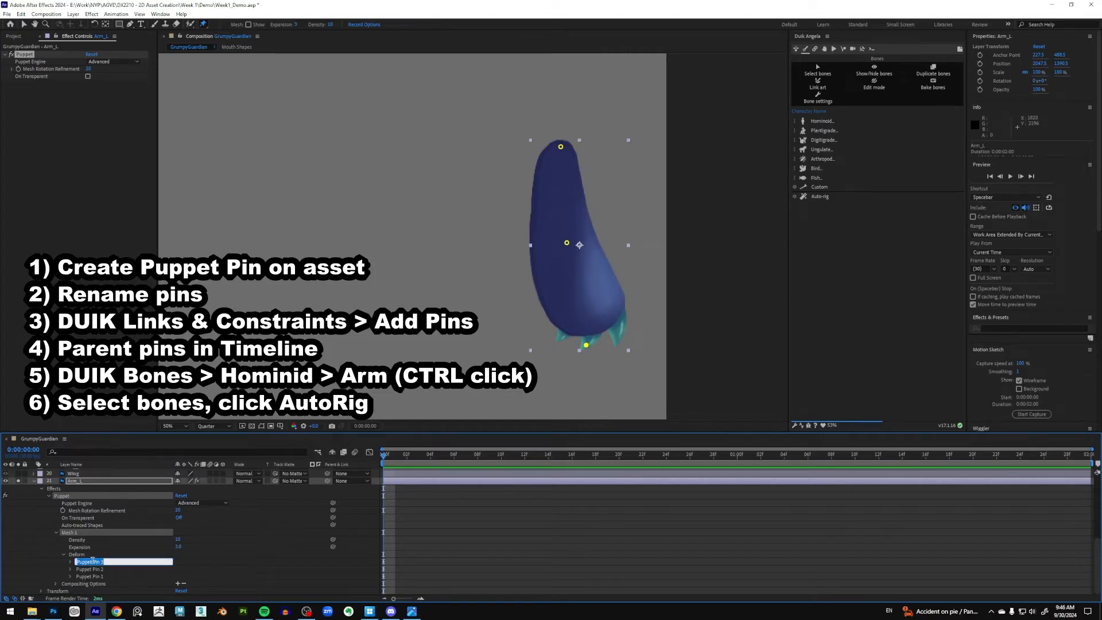
pyautogui.write('Hand_L')
pyautogui.press('Return')
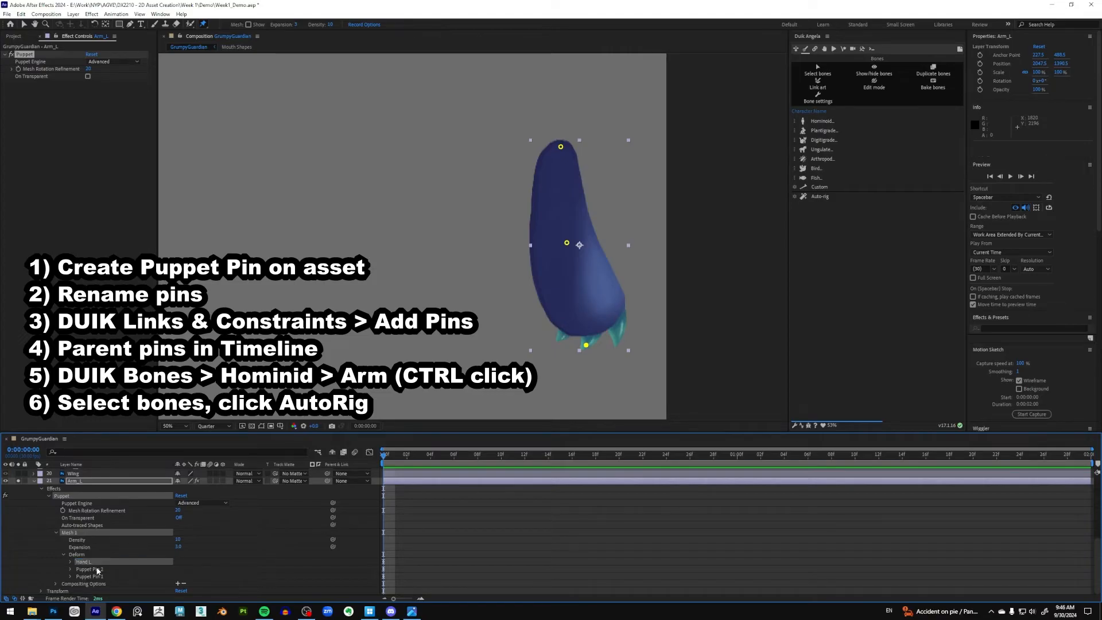
# Step: Rename Puppet Pin 2 as Lower Arm L
pyautogui.click(97, 570)
pyautogui.press('Return')
pyautogui.write('Lower Arm')
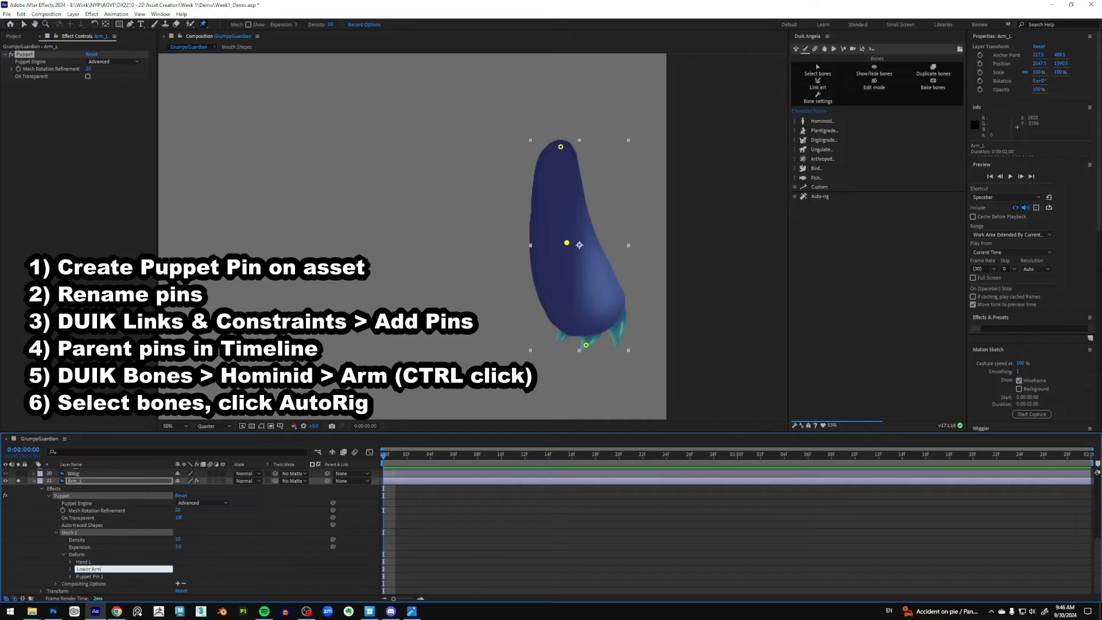
pyautogui.press('Return')
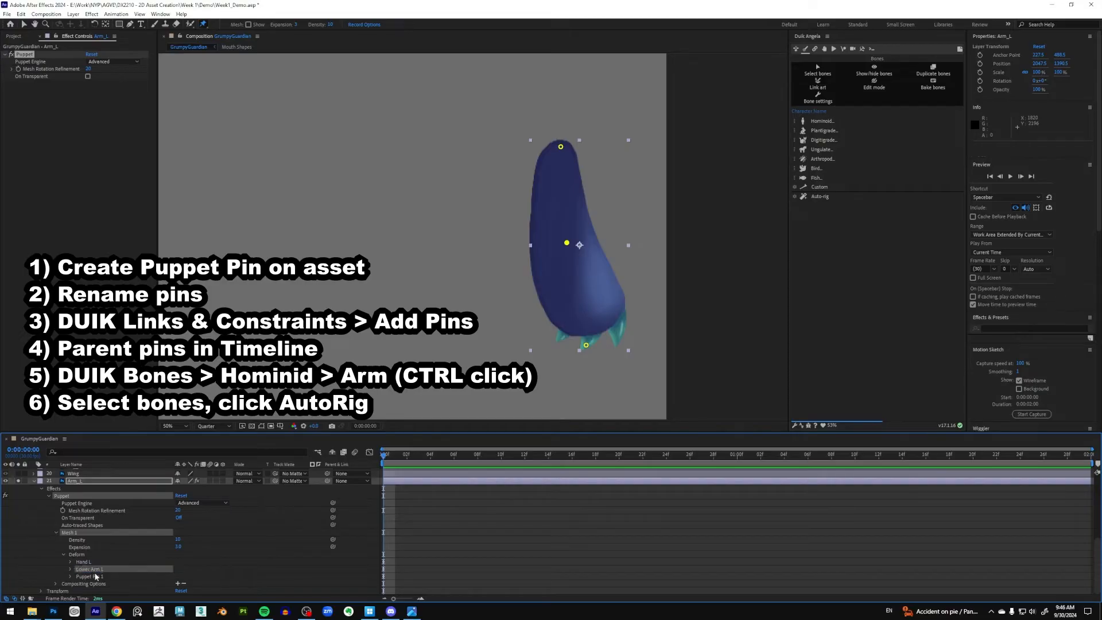
# Step: Rename Puppet Pin 1 as Arm L
pyautogui.click(96, 576)
pyautogui.press('Return')
pyautogui.write('Uppe')
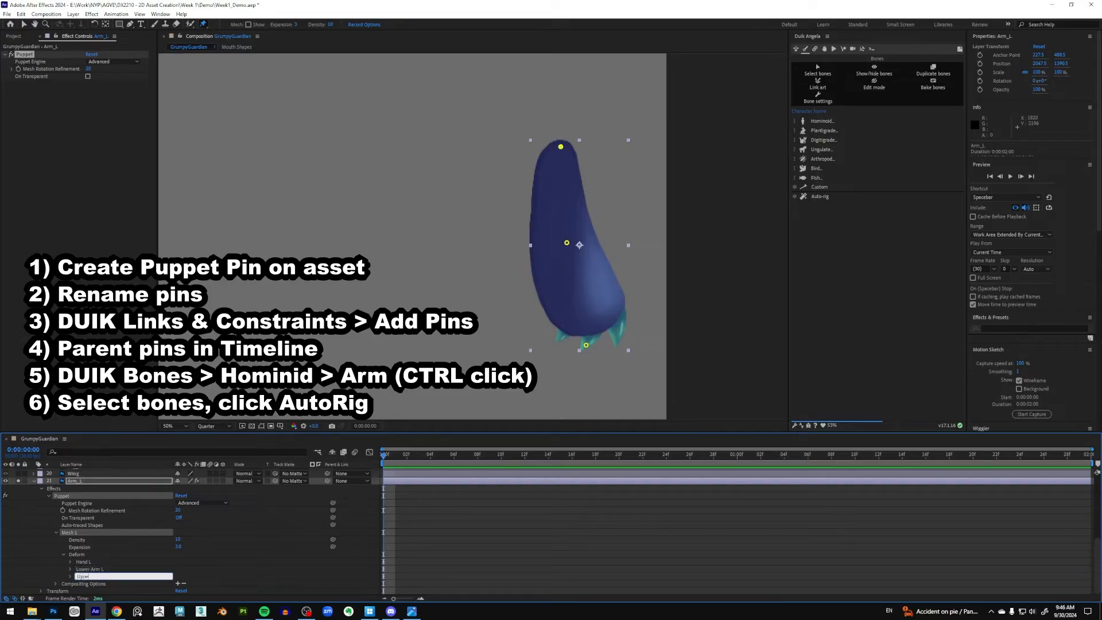
pyautogui.press('BackSpace')
pyautogui.press('BackSpace')
pyautogui.press('BackSpace')
pyautogui.press('BackSpace')
pyautogui.write('Arm L')
pyautogui.press('Return')
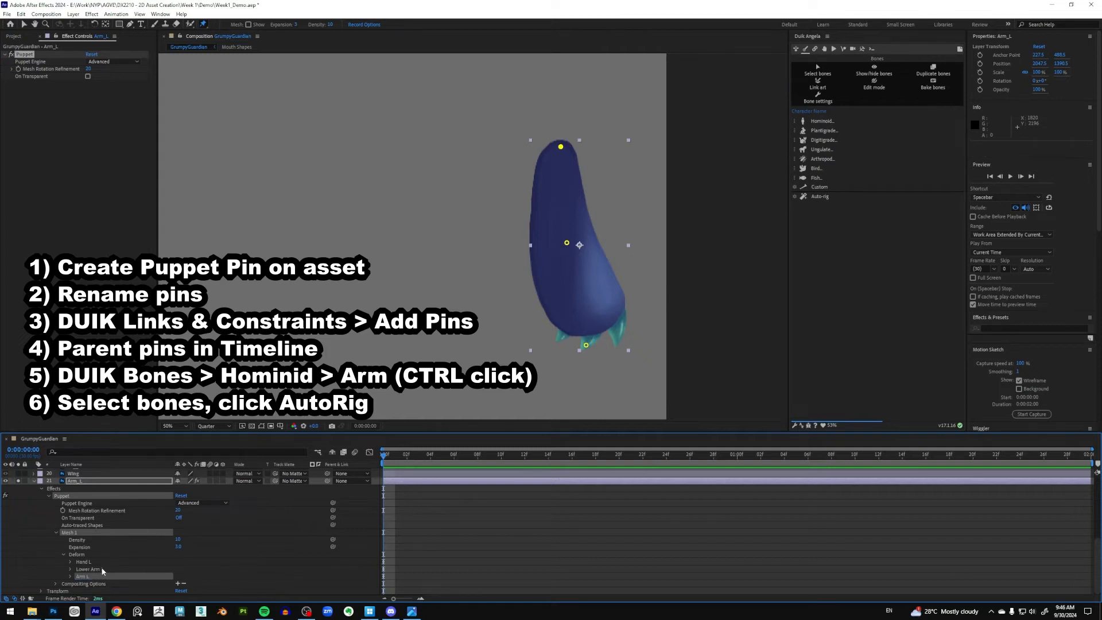
# Step: Create Duik pin layers for the Hand L, Lower Arm L and Arm L pins using Add Pins, hiding the layer controls
pyautogui.keyDown('ctrl'); pyautogui.click(102, 569); pyautogui.keyUp('ctrl')
pyautogui.keyDown('ctrl'); pyautogui.click(101, 562); pyautogui.keyUp('ctrl')
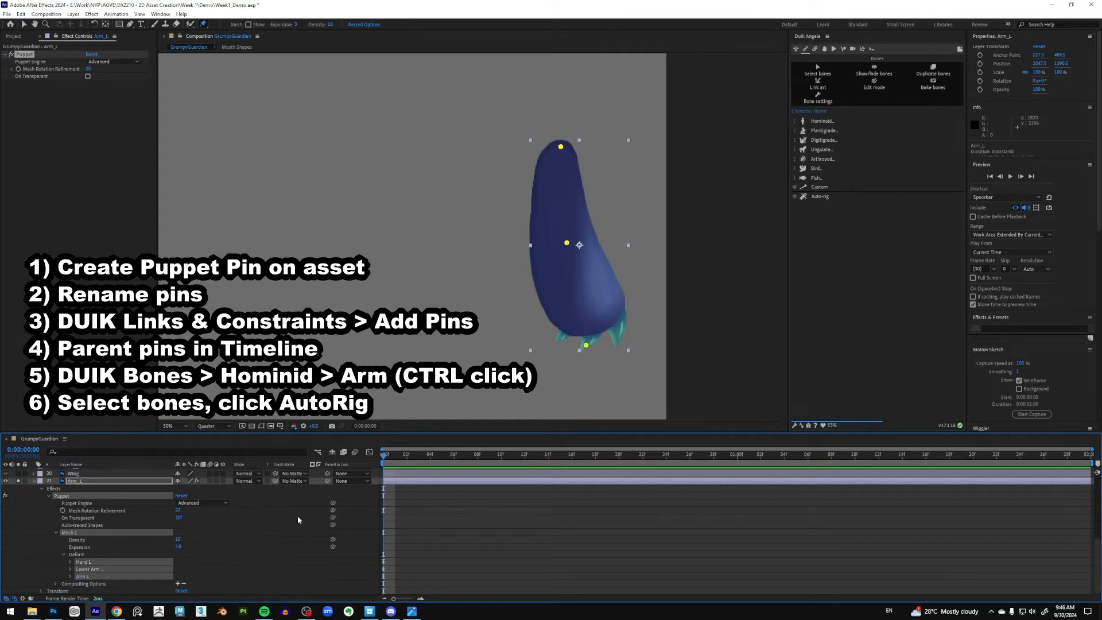
pyautogui.click(814, 49)
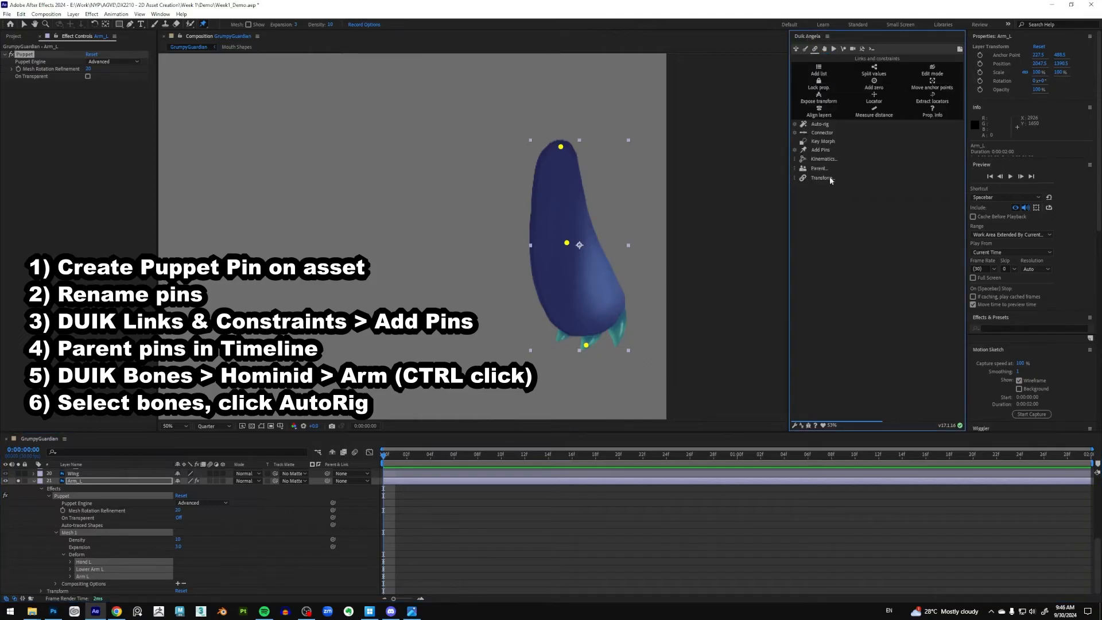
pyautogui.click(821, 150)
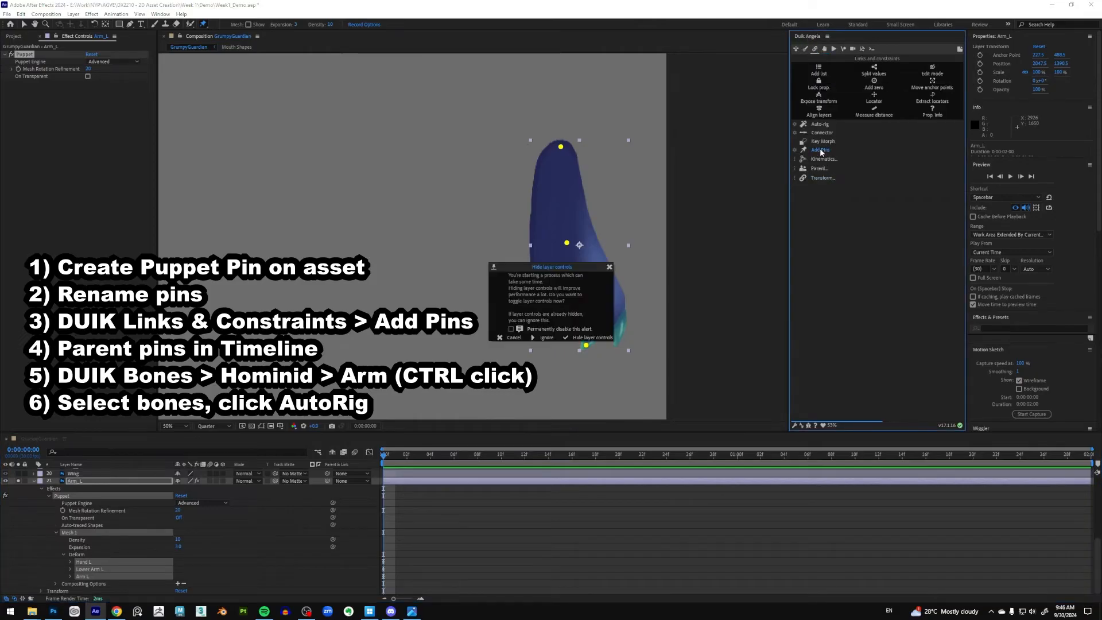
pyautogui.click(591, 338)
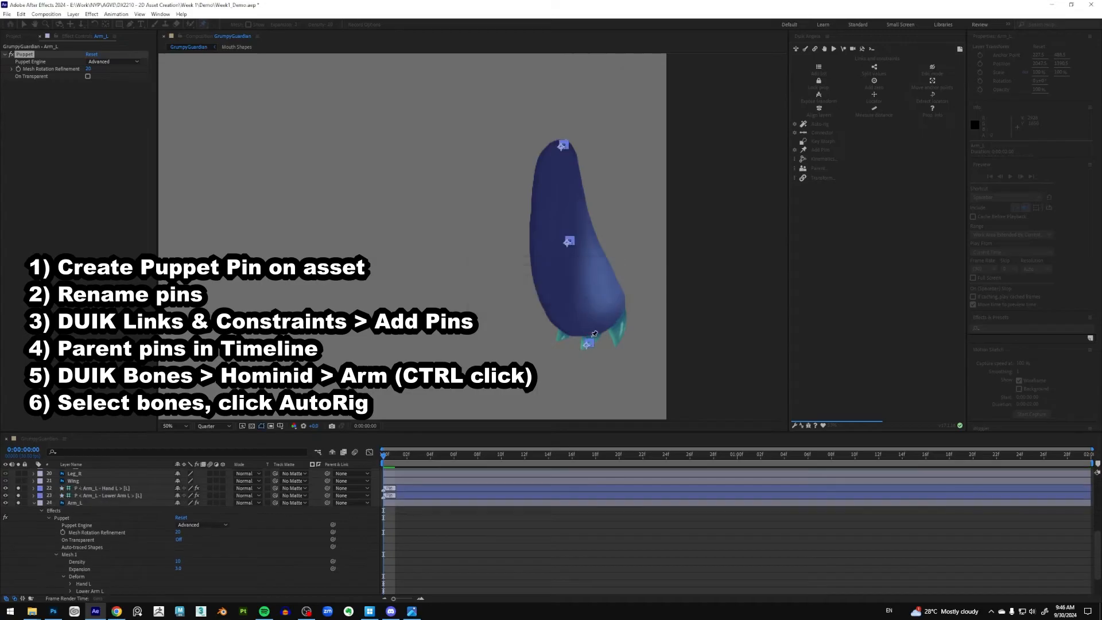
# Step: Collapse the Arm_L layer and move its three pin layers directly above Arm_R in the layer stack
pyautogui.click(34, 503)
pyautogui.scroll(3, 126, 568)
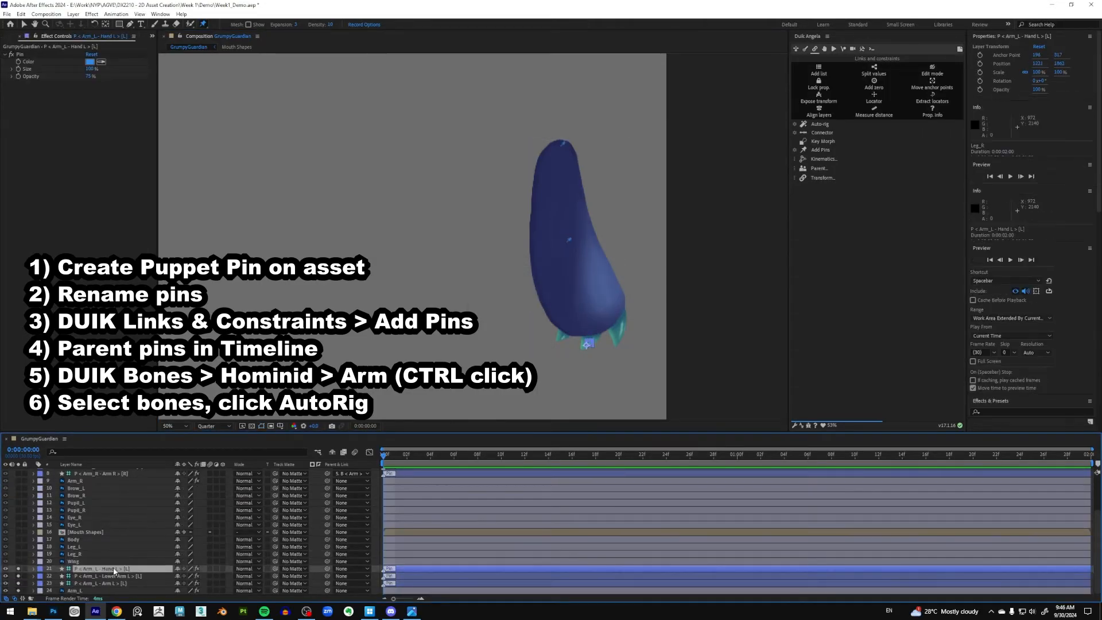
pyautogui.moveTo(117, 591); pyautogui.dragTo(113, 499)
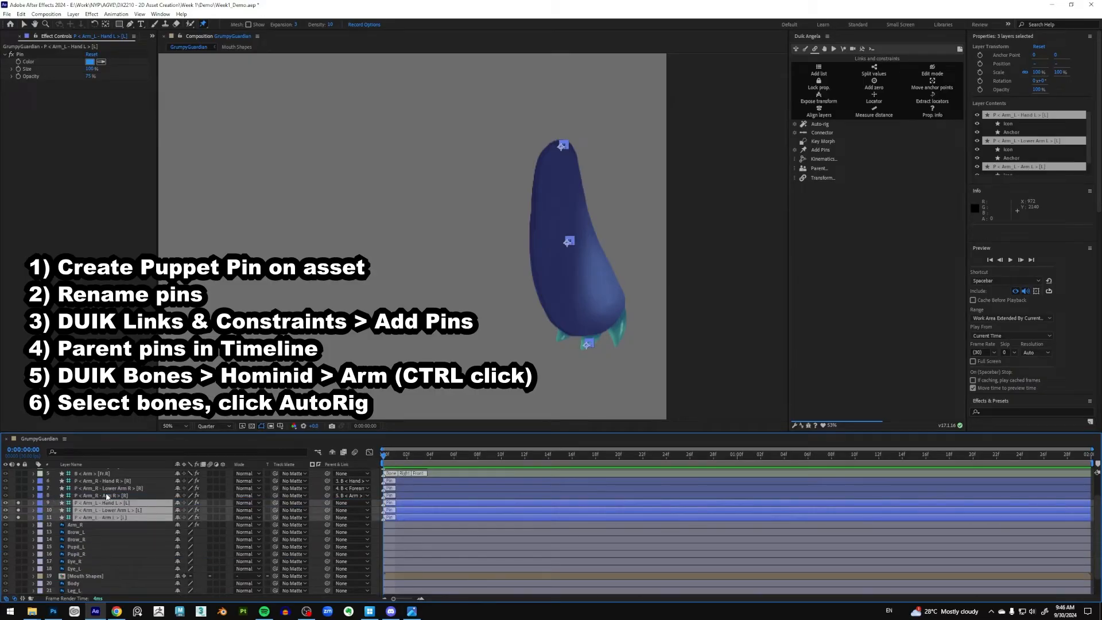
pyautogui.scroll(4, 113, 512)
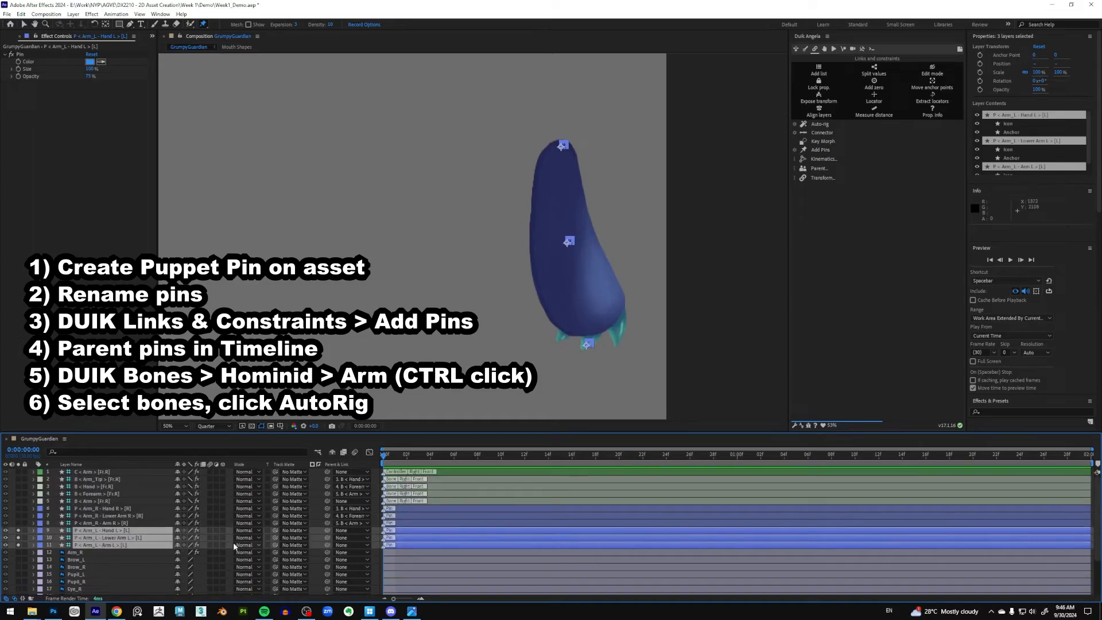
# Step: Parent the Hand L pin layer to Lower Arm L, and the Lower Arm L pin layer to Arm L
pyautogui.click(102, 552)
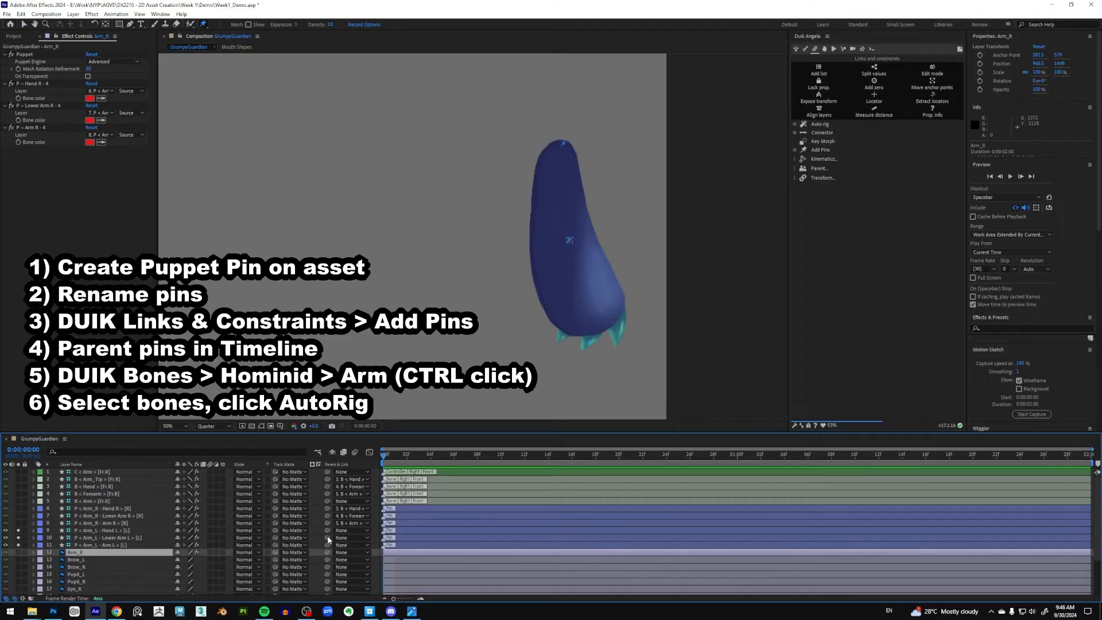
pyautogui.moveTo(328, 537); pyautogui.dragTo(166, 538)
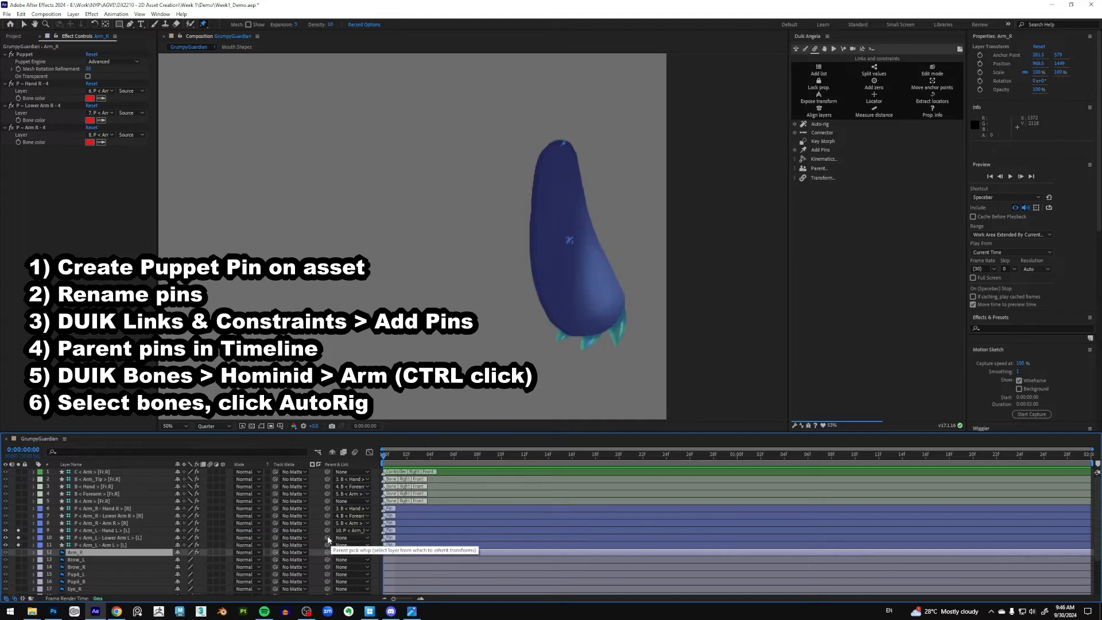
pyautogui.moveTo(327, 538); pyautogui.dragTo(120, 546)
# Step: Create Duik Hominid arm bones on the three left-arm pin layers, set to Back and Left, with arm, forearm and hand but no shoulder
pyautogui.click(121, 545)
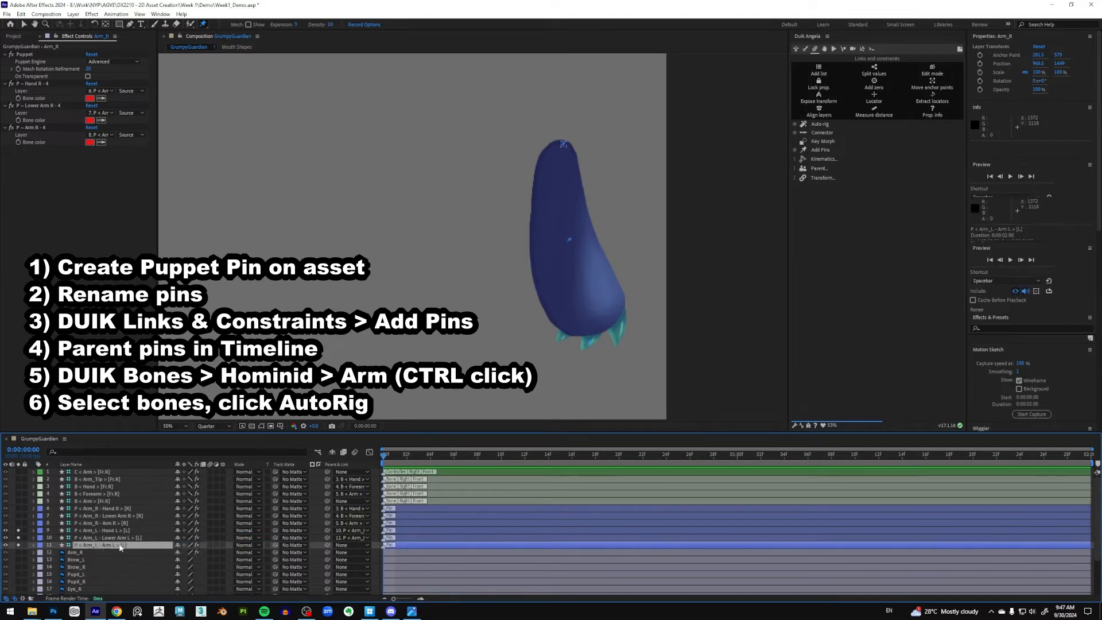
pyautogui.keyDown('ctrl'); pyautogui.click(117, 538); pyautogui.keyUp('ctrl')
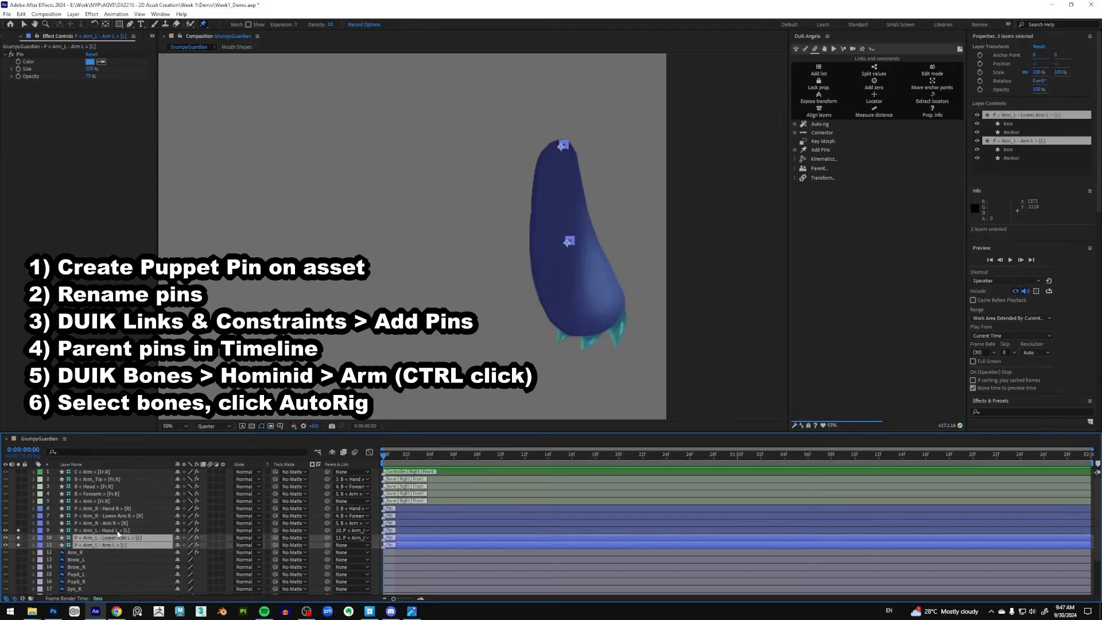
pyautogui.keyDown('ctrl'); pyautogui.click(115, 530); pyautogui.keyUp('ctrl')
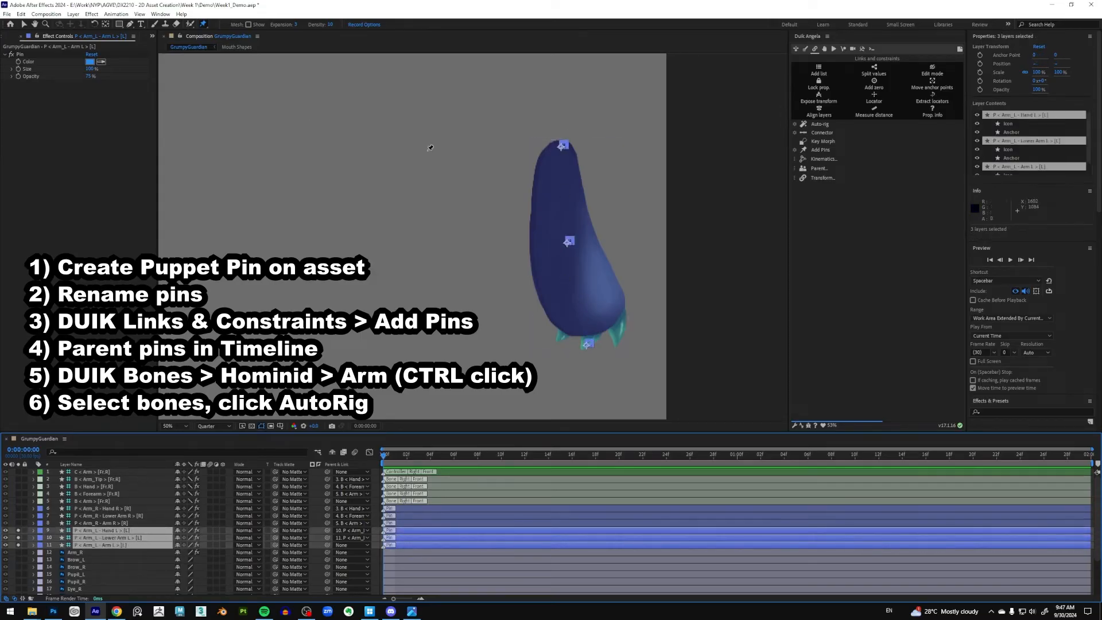
pyautogui.click(691, 122)
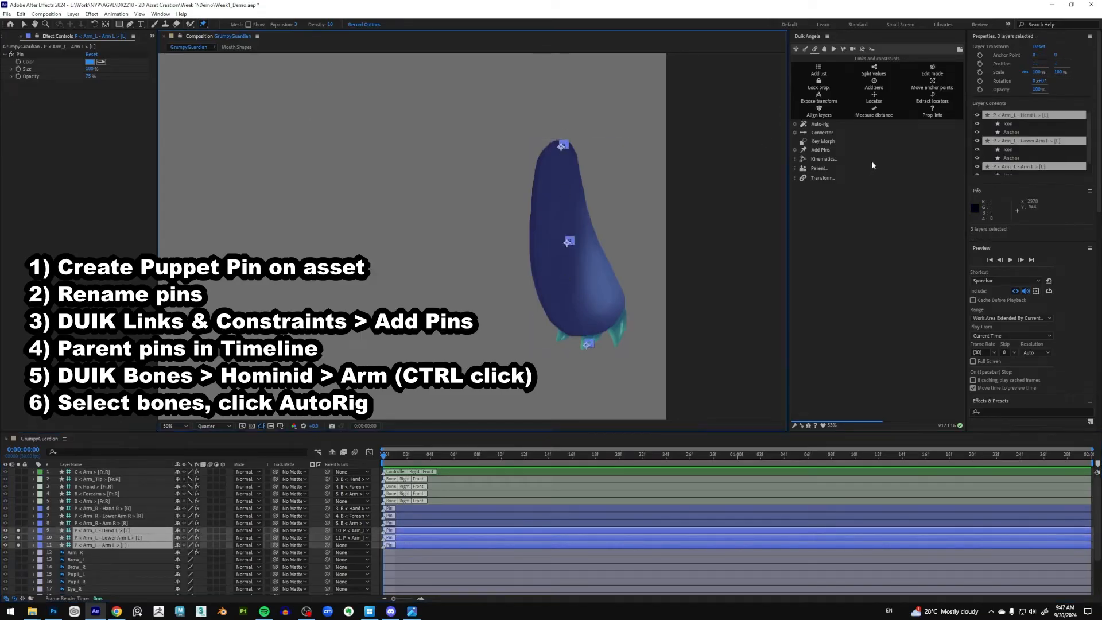
pyautogui.click(805, 50)
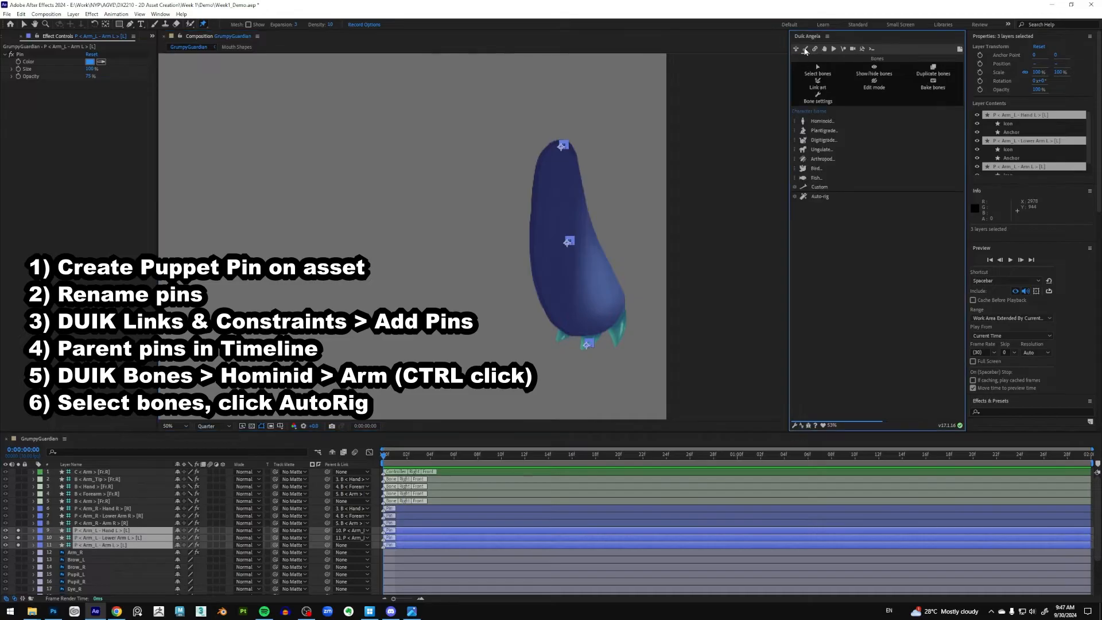
pyautogui.click(805, 123)
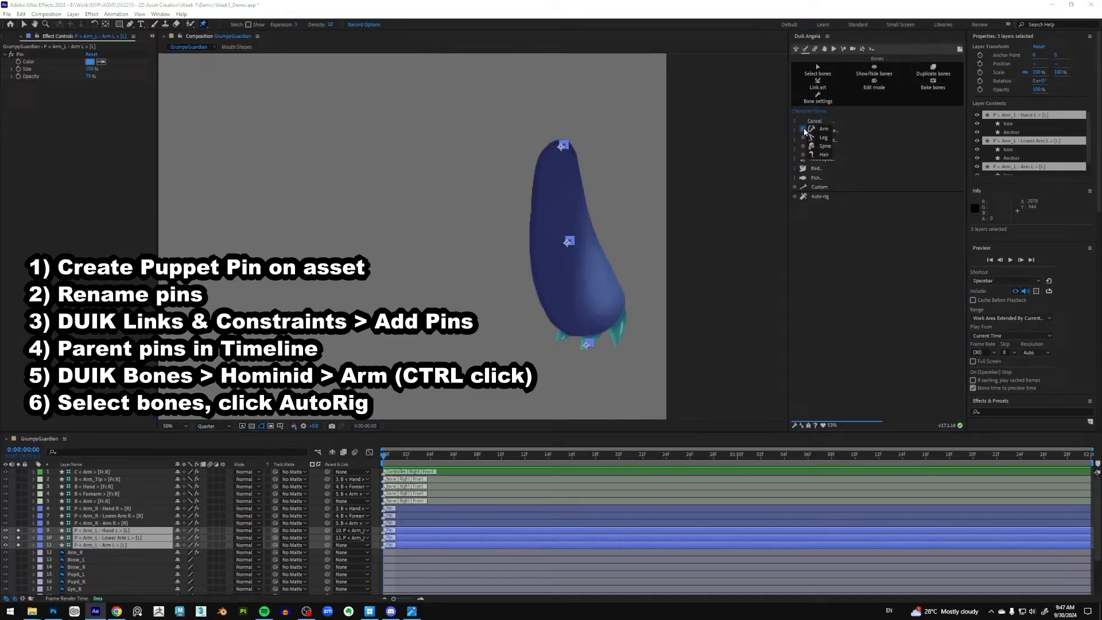
pyautogui.keyDown('ctrl'); pyautogui.click(804, 131); pyautogui.keyUp('ctrl')
pyautogui.click(825, 197)
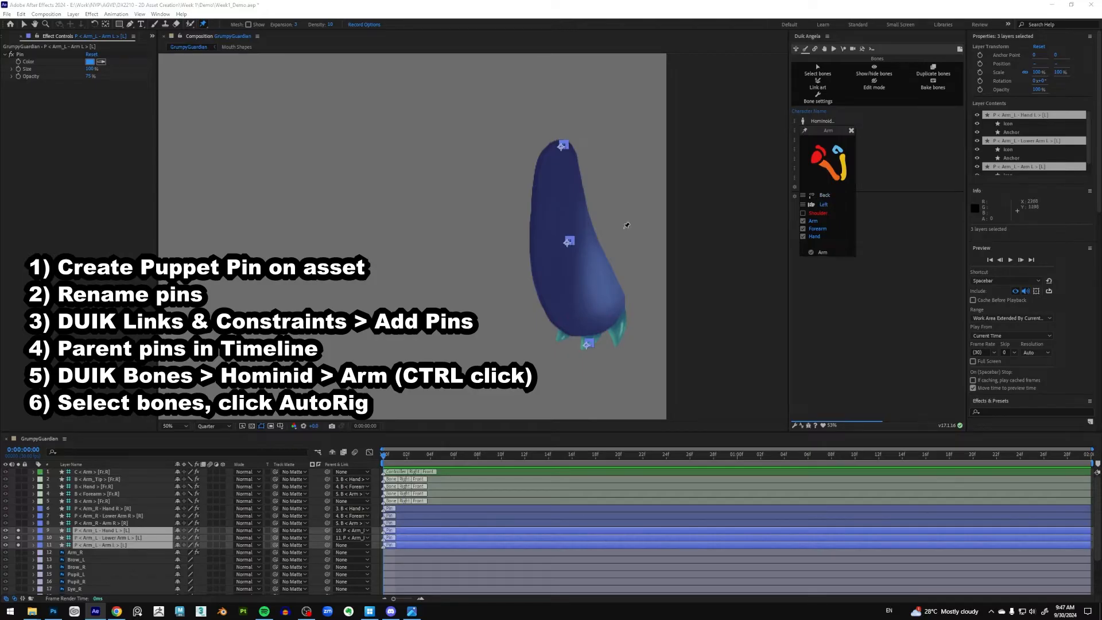
pyautogui.keyDown('ctrl'); pyautogui.click(824, 253); pyautogui.keyUp('ctrl')
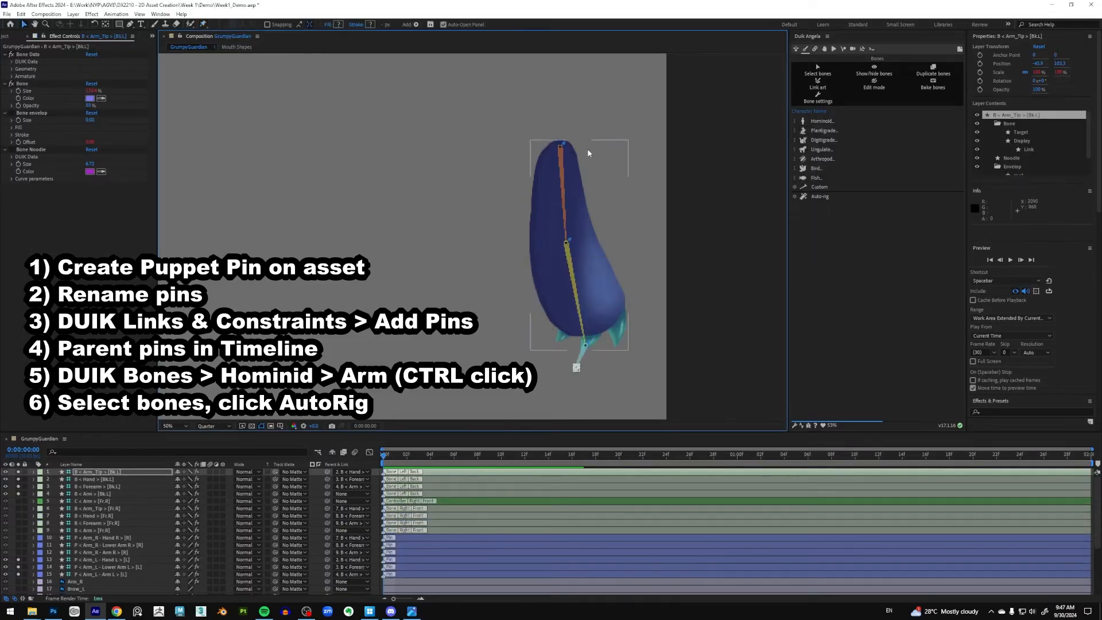
# Step: Move the left Arm_Tip bone up close to the hand joint at the claws
pyautogui.scroll(1, 602, 384)
pyautogui.moveTo(694, 368); pyautogui.dragTo(561, 174)
pyautogui.scroll(1, 552, 319)
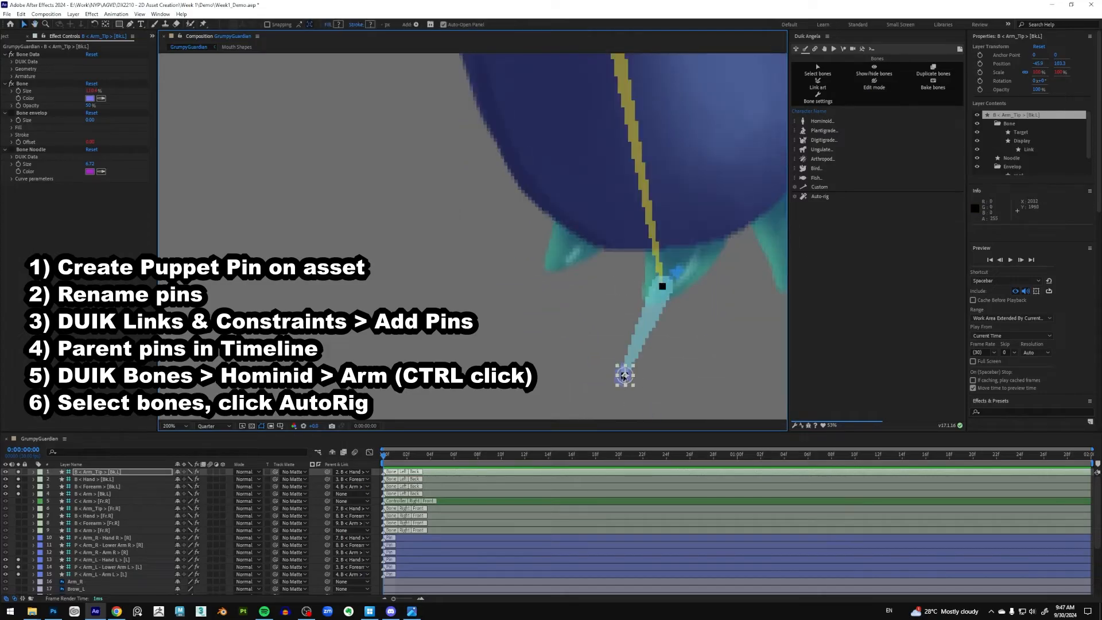
pyautogui.moveTo(626, 377); pyautogui.dragTo(658, 295)
pyautogui.scroll(-2, 694, 258)
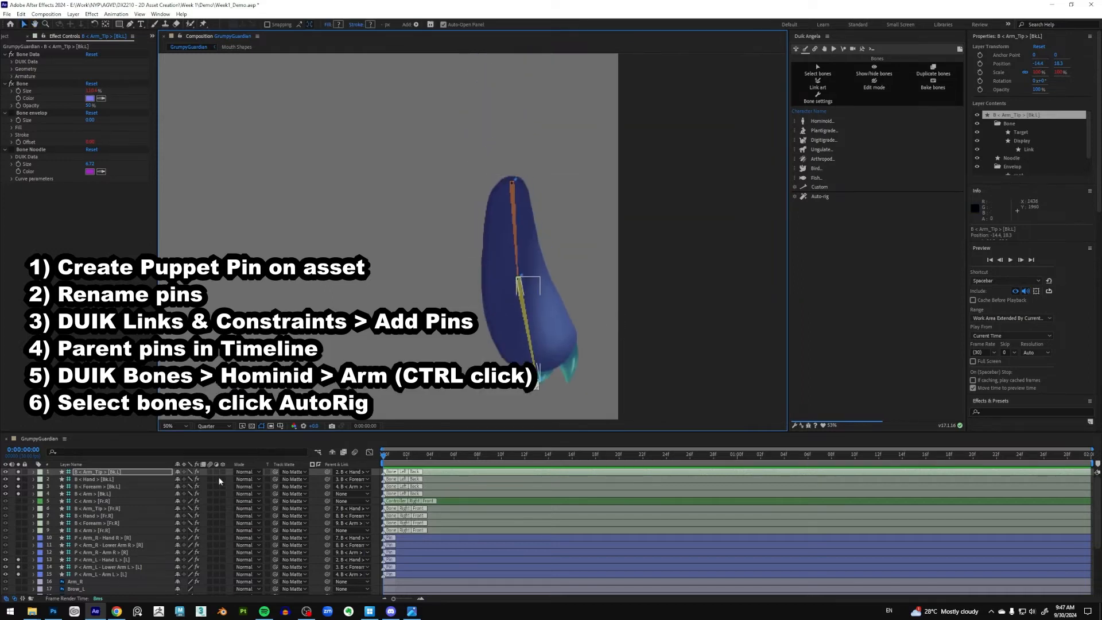
# Step: Auto-rig the left Arm, Forearm, Hand and Arm_Tip bones, hiding the layer controls
pyautogui.click(103, 495)
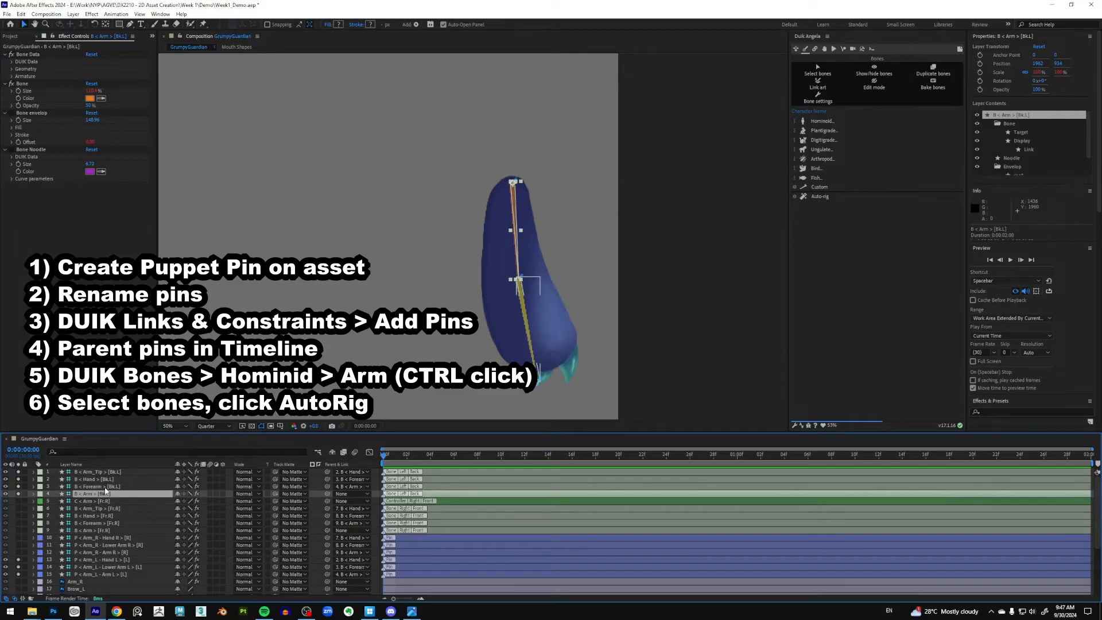
pyautogui.keyDown('ctrl'); pyautogui.click(98, 487); pyautogui.keyUp('ctrl')
pyautogui.keyDown('ctrl'); pyautogui.click(101, 479); pyautogui.keyUp('ctrl')
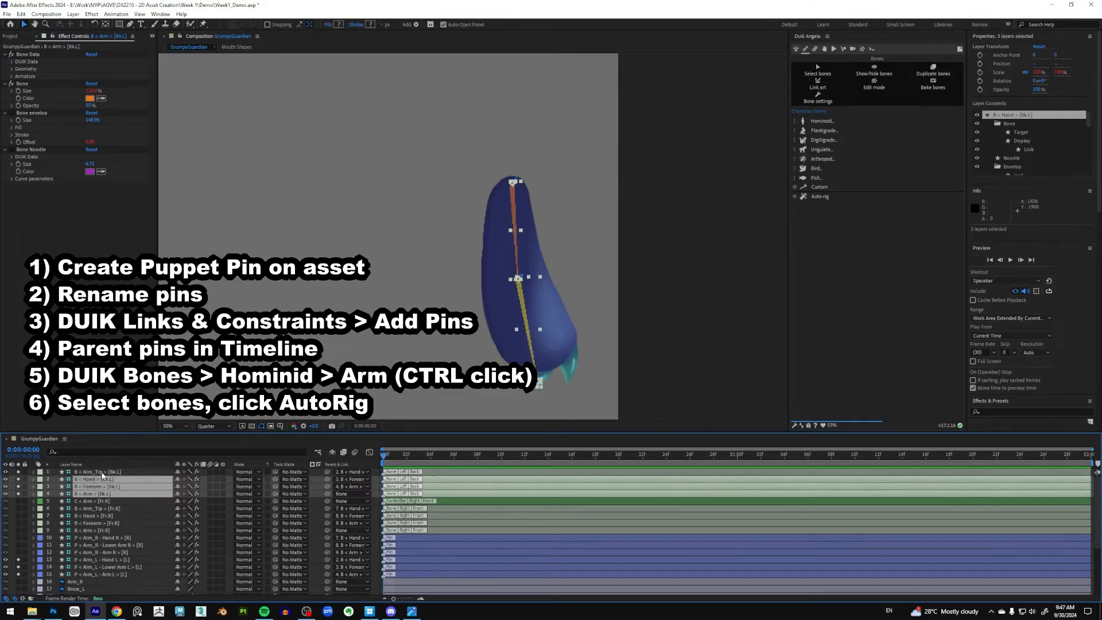
pyautogui.keyDown('ctrl'); pyautogui.click(103, 472); pyautogui.keyUp('ctrl')
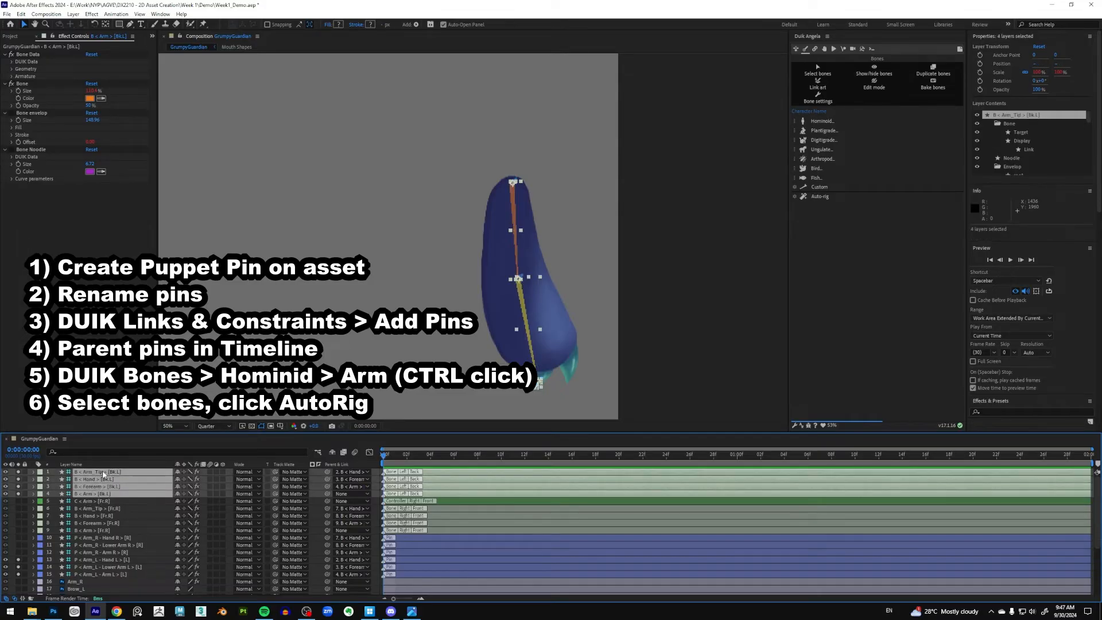
pyautogui.click(817, 196)
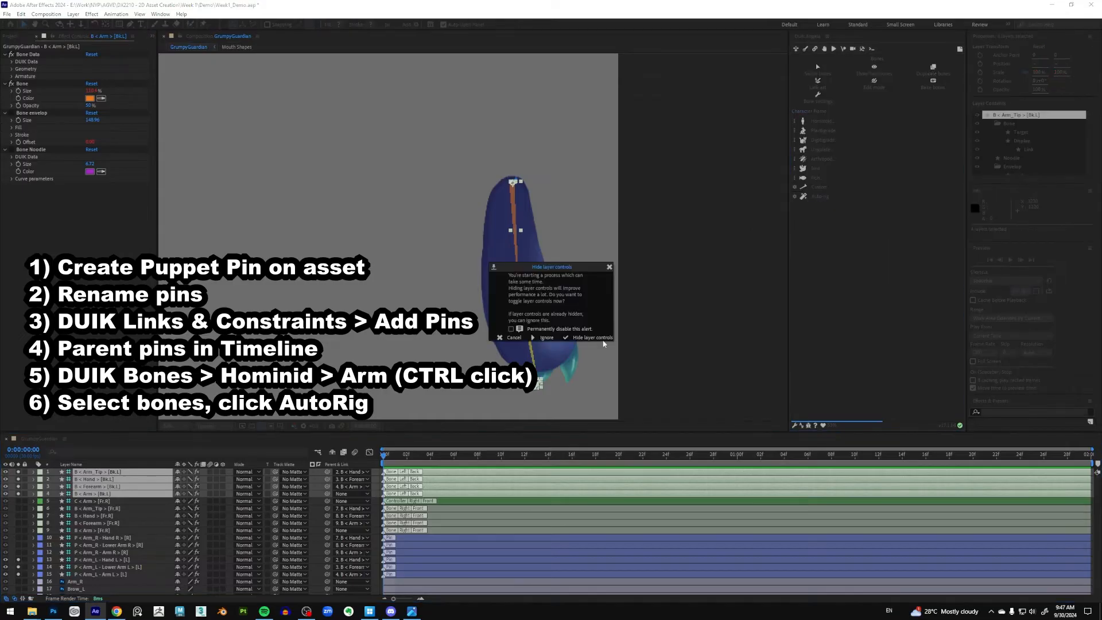
pyautogui.click(587, 339)
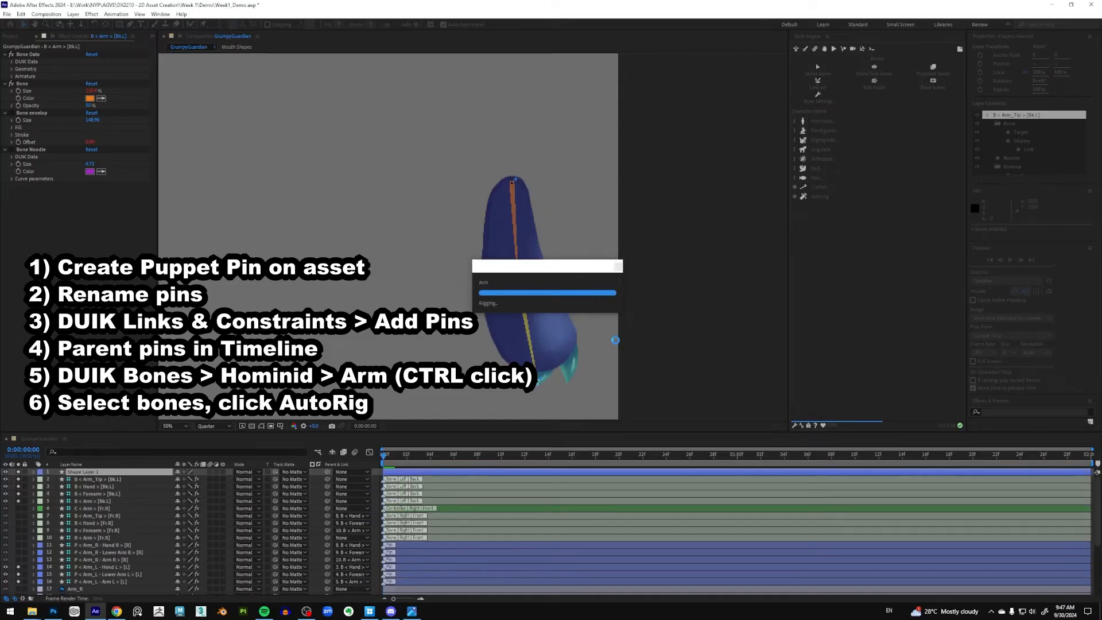
# Step: Test how the isolated left arm bends by moving its hand controller upward and sideways, undoing each move
pyautogui.scroll(2, 612, 366)
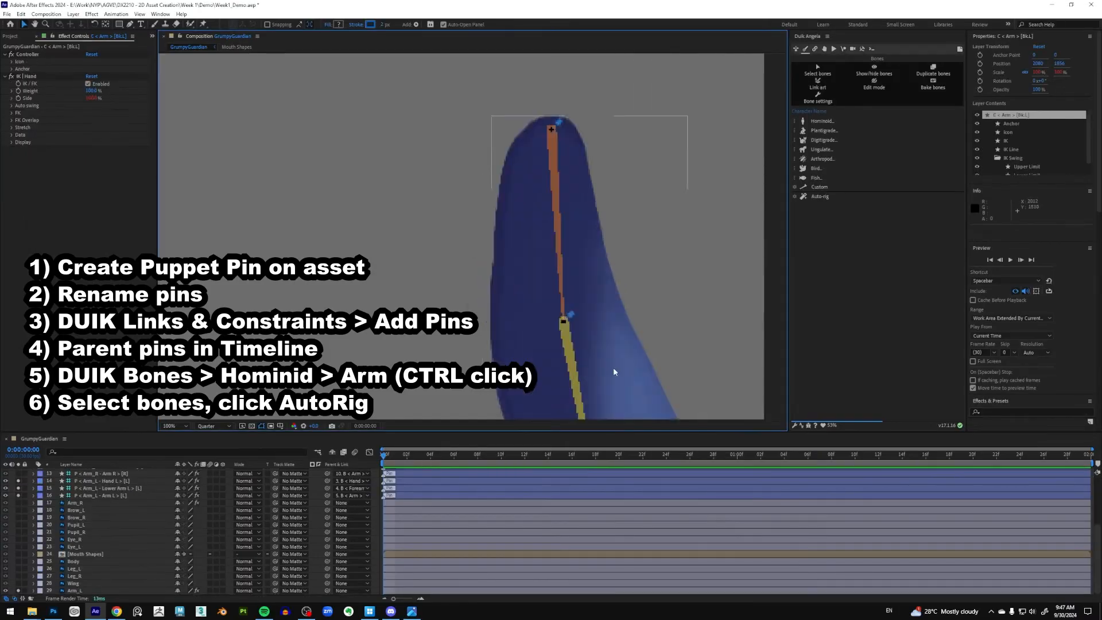
pyautogui.press('v')
pyautogui.scroll(2, 674, 368)
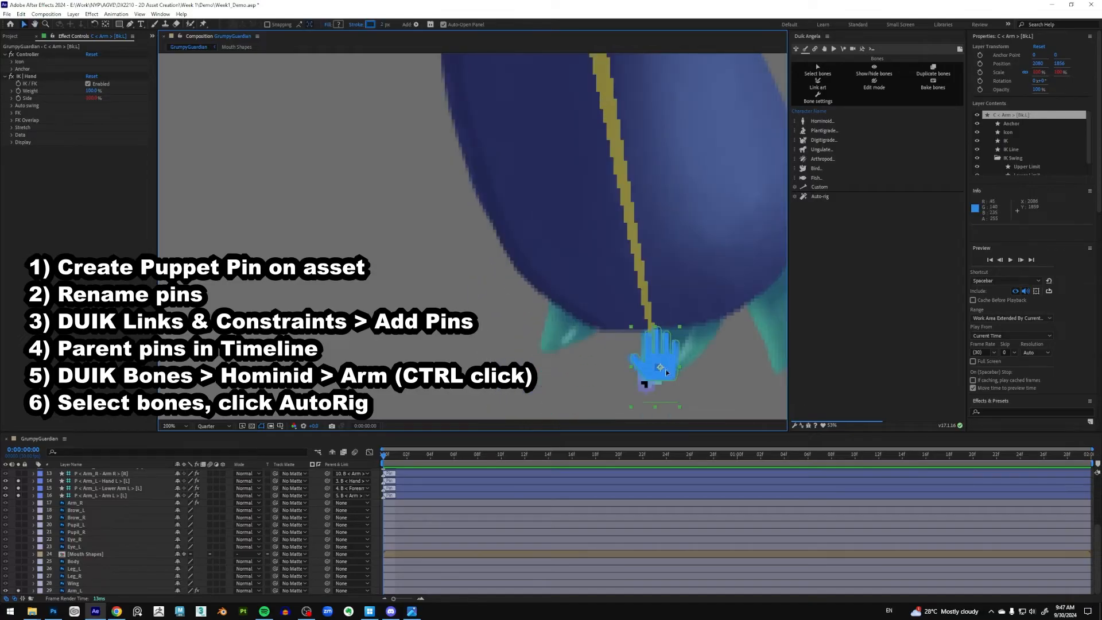
pyautogui.moveTo(665, 372); pyautogui.dragTo(563, 320)
pyautogui.scroll(-2, 599, 185)
pyautogui.press('space')
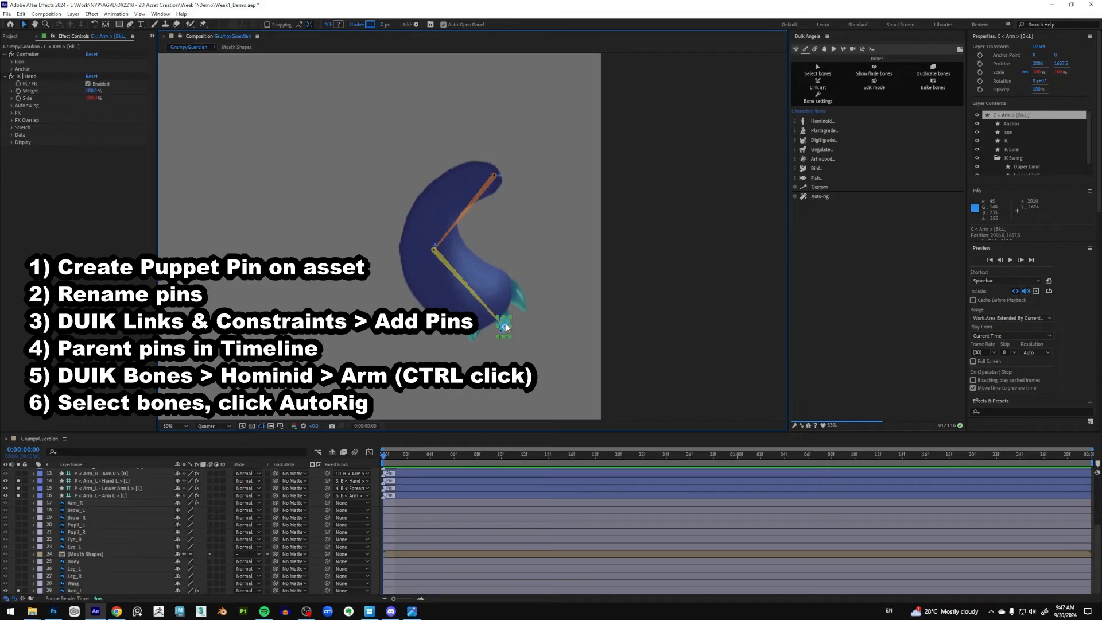
pyautogui.moveTo(506, 327); pyautogui.dragTo(552, 330)
pyautogui.hotkey('ctrl', 'z')
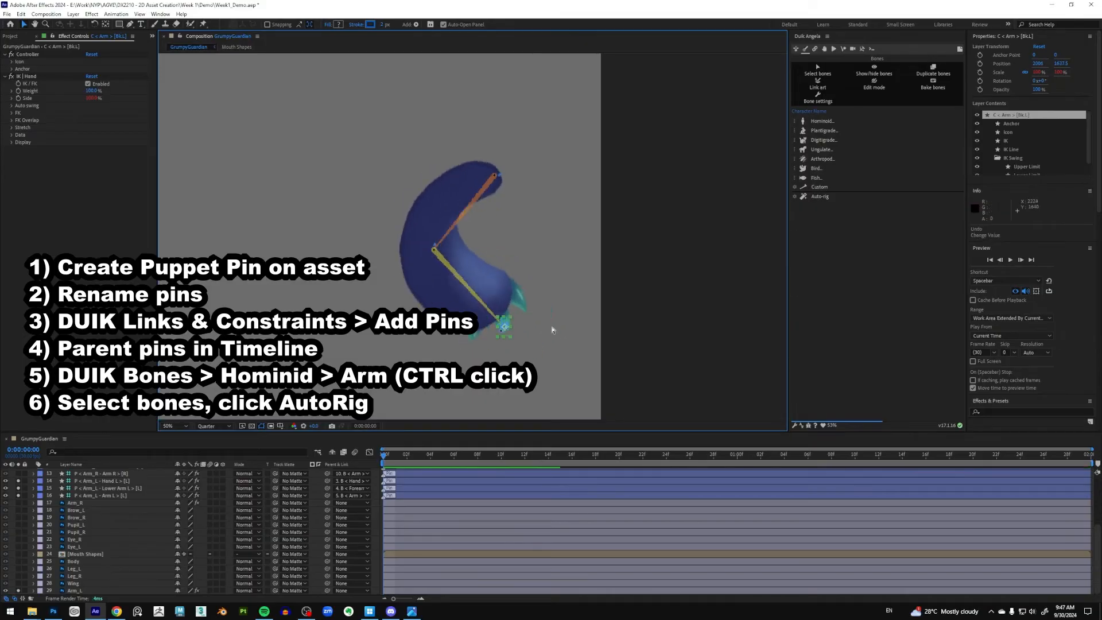
pyautogui.hotkey('ctrl', 'z')
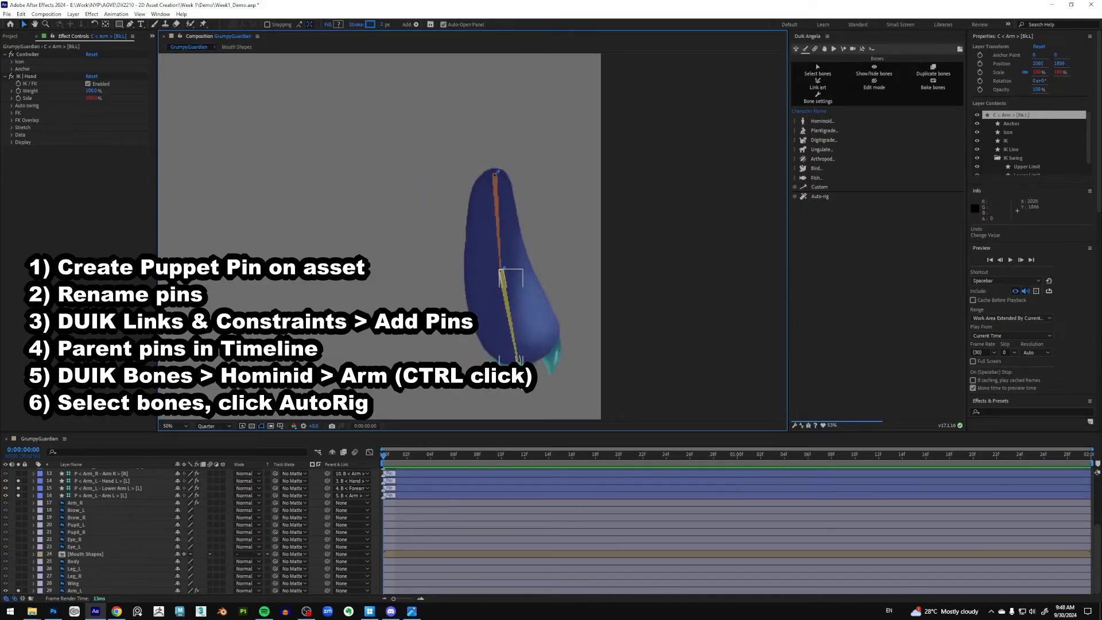
pyautogui.moveTo(523, 385); pyautogui.dragTo(521, 318)
pyautogui.hotkey('ctrl', 'z')
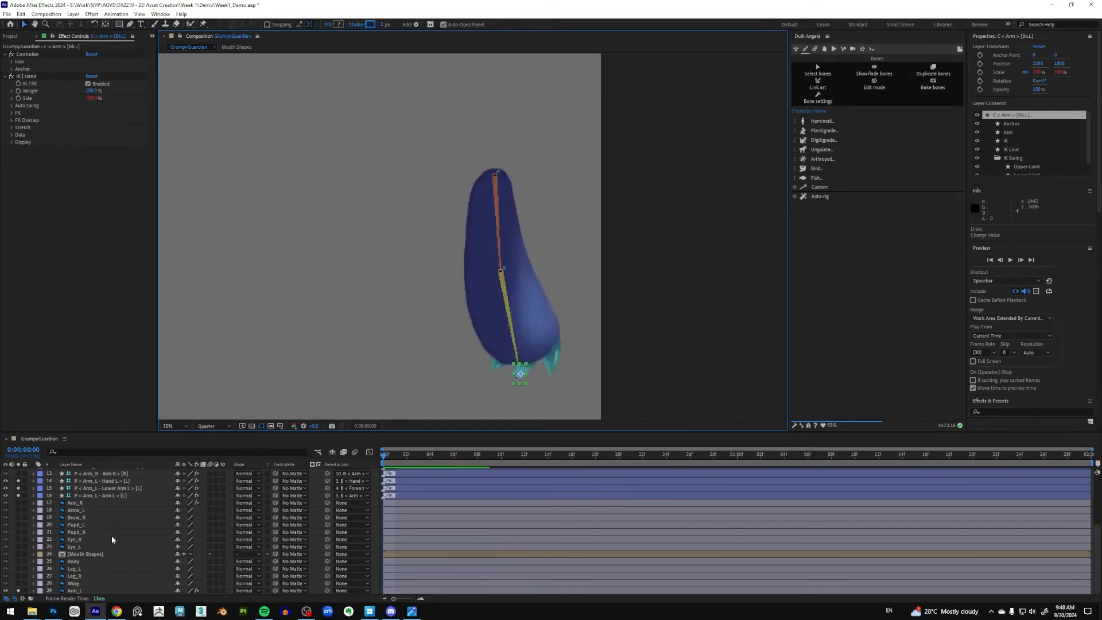
# Step: Turn off solo for the left arm's controller, bone and pin layers and for Arm_L to show the whole character
pyautogui.scroll(1, 112, 535)
pyautogui.click(103, 502)
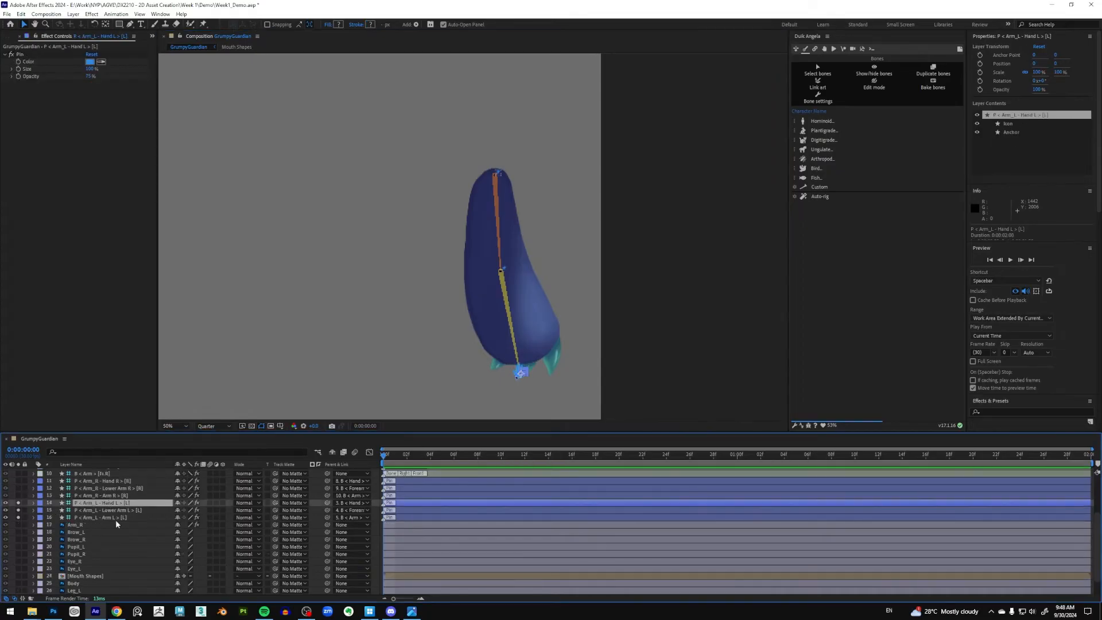
pyautogui.scroll(3, 115, 518)
pyautogui.click(118, 471)
pyautogui.keyDown('shift'); pyautogui.click(99, 509); pyautogui.keyUp('shift')
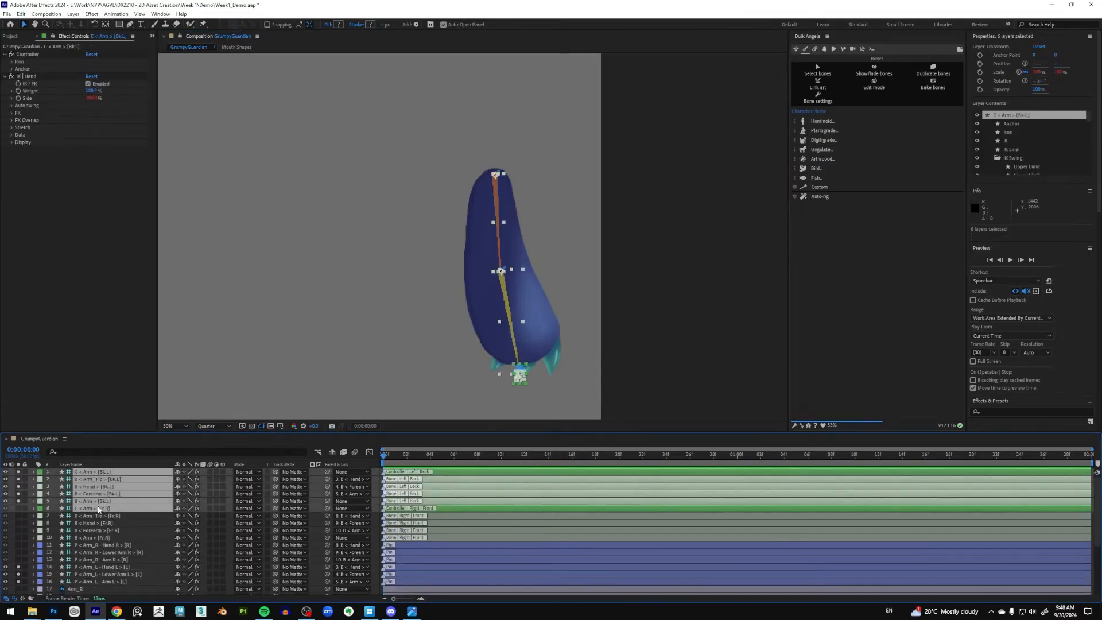
pyautogui.click(17, 501)
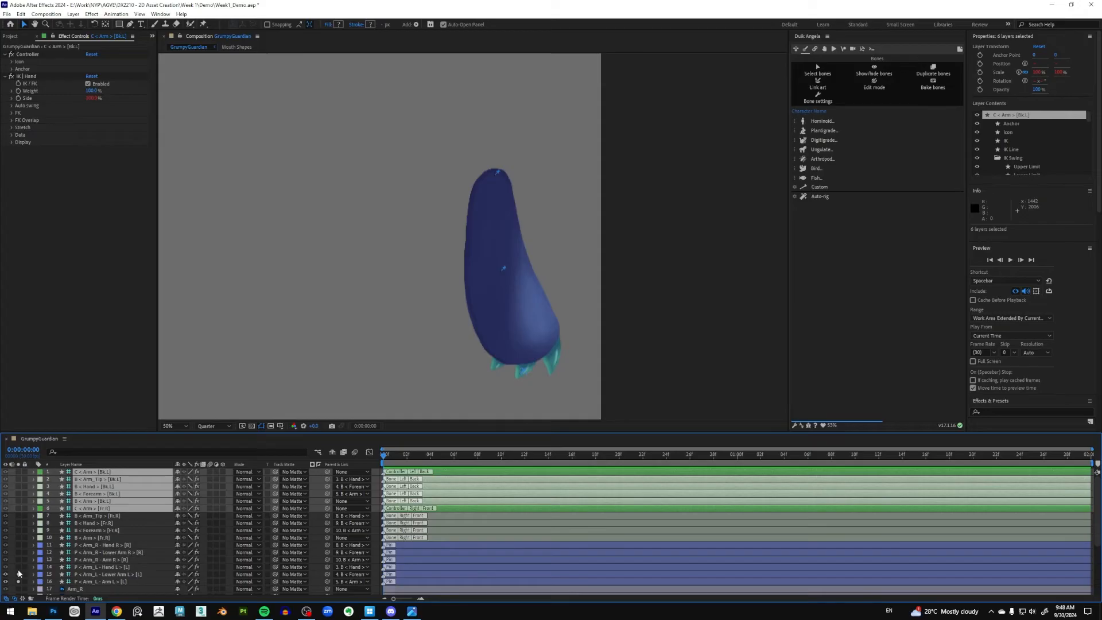
pyautogui.scroll(-4, 18, 591)
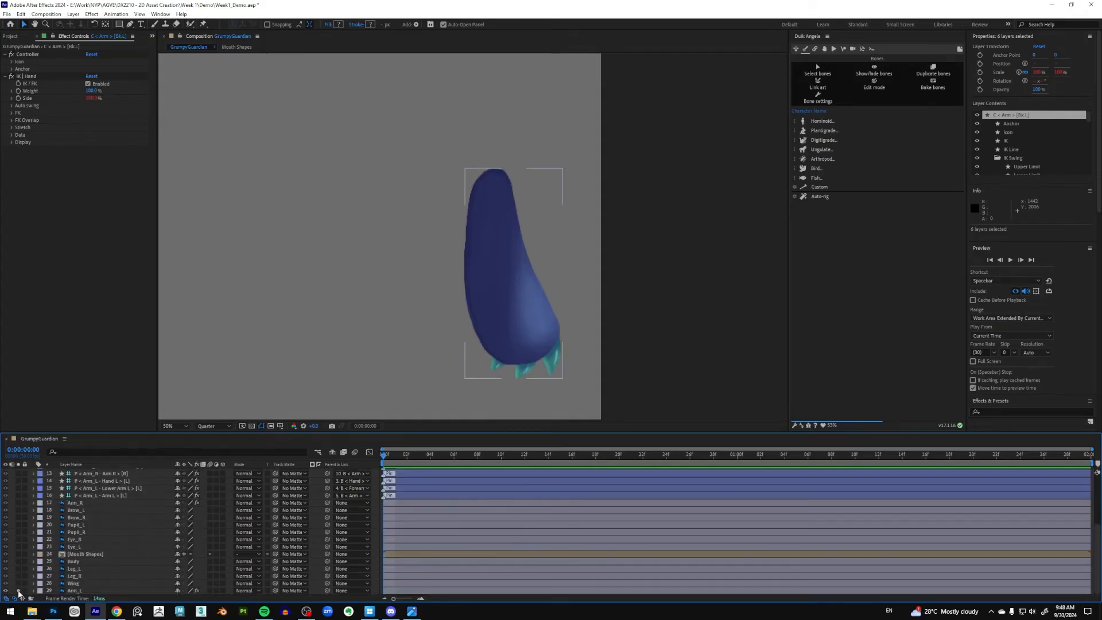
pyautogui.click(18, 590)
pyautogui.scroll(4, 19, 545)
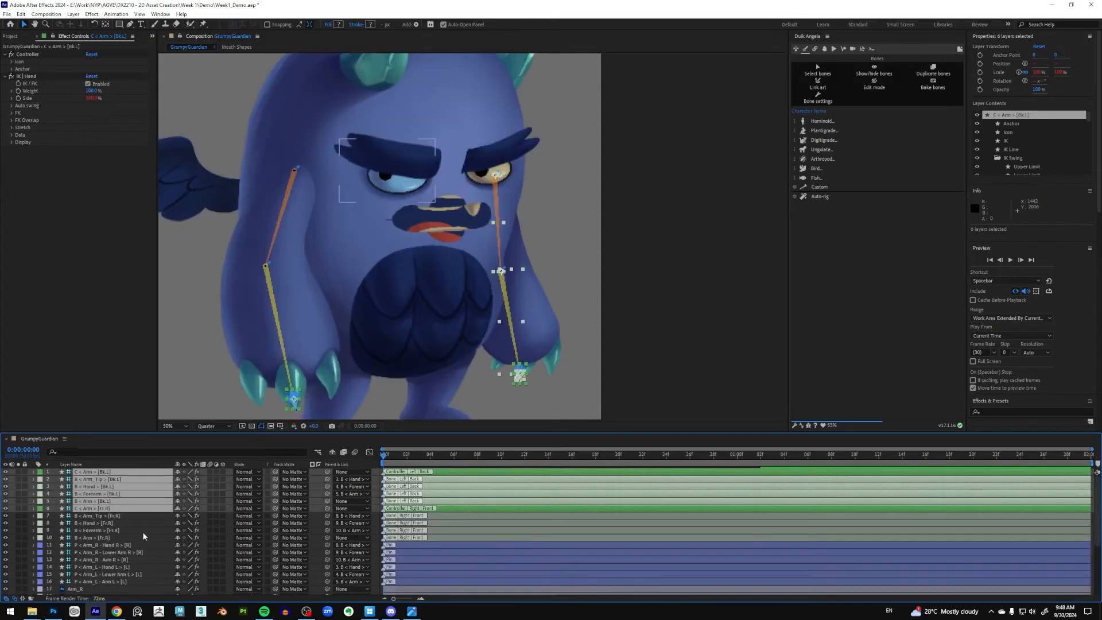
# Step: Test the left arm's bend against the full character by raising its hand controller, undoing each move
pyautogui.click(594, 384)
pyautogui.click(519, 369)
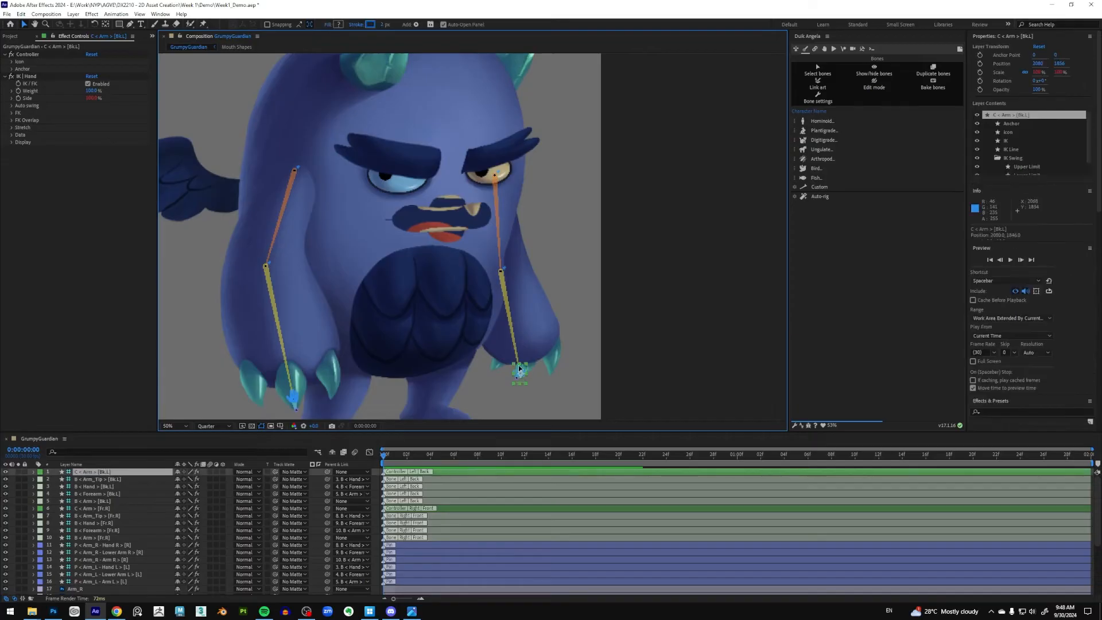
pyautogui.moveTo(520, 369)
pyautogui.mouseDown()
pyautogui.moveTo(536, 318)
pyautogui.moveTo(540, 332)
pyautogui.moveTo(524, 352)
pyautogui.mouseUp()
pyautogui.hotkey('ctrl', 'z')
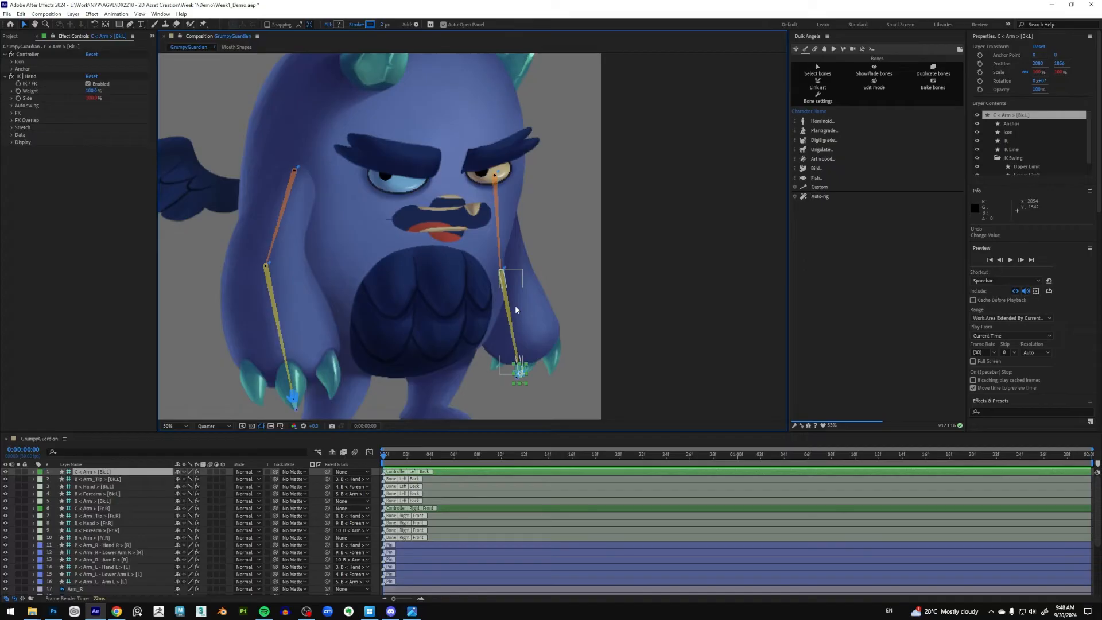
pyautogui.moveTo(518, 370); pyautogui.dragTo(521, 339)
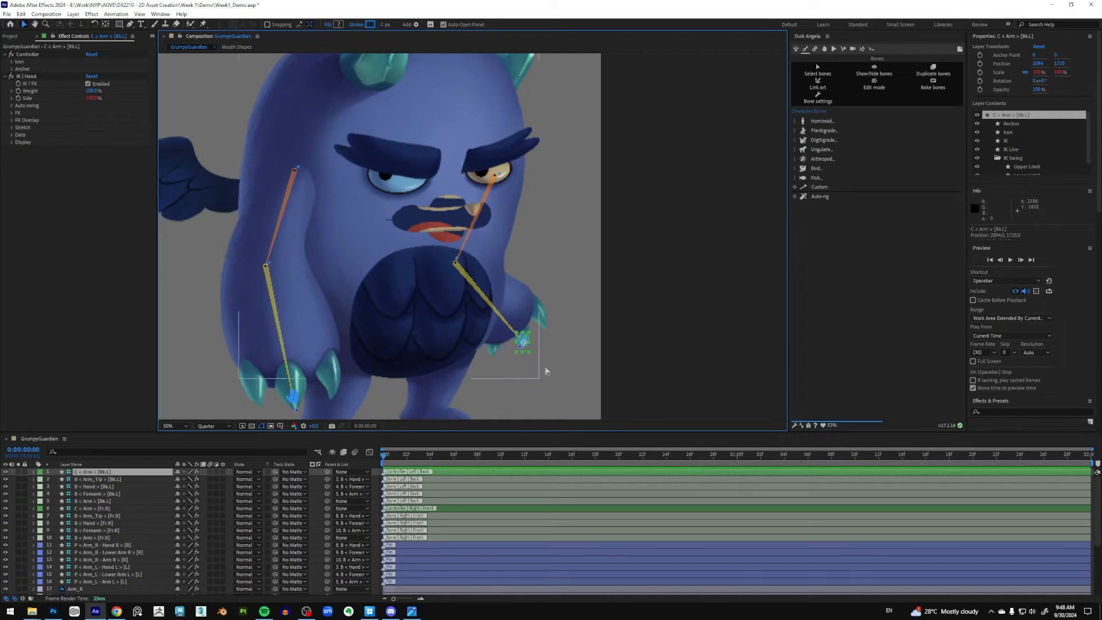
pyautogui.hotkey('ctrl', 'z')
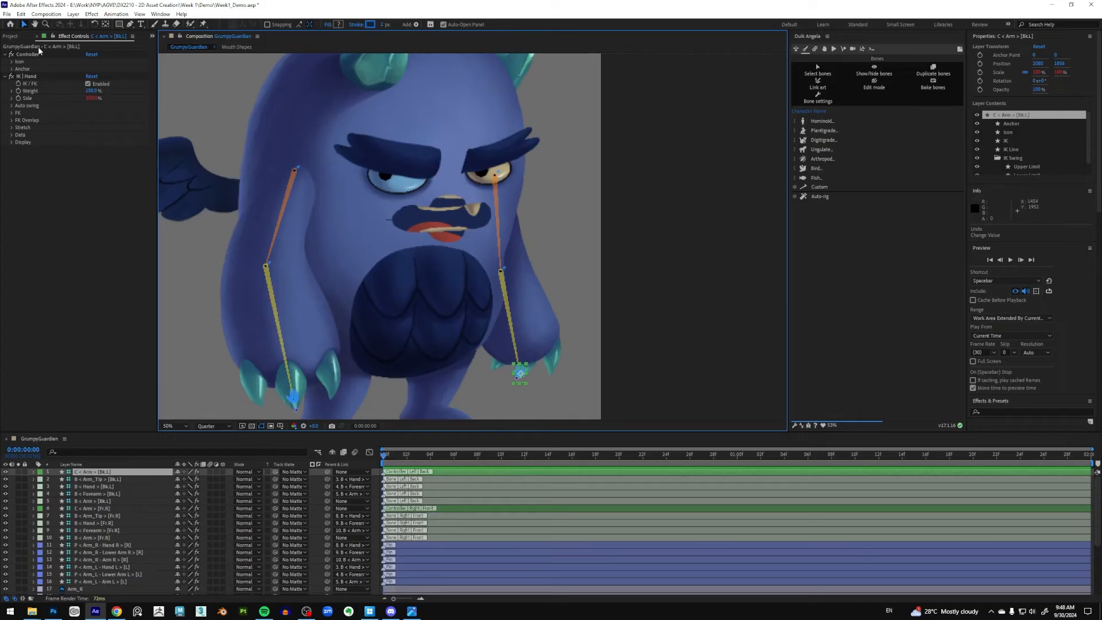
# Step: Set the Side value of the left arm controller's IK Hand effect to -100%
pyautogui.click(17, 39)
pyautogui.click(57, 37)
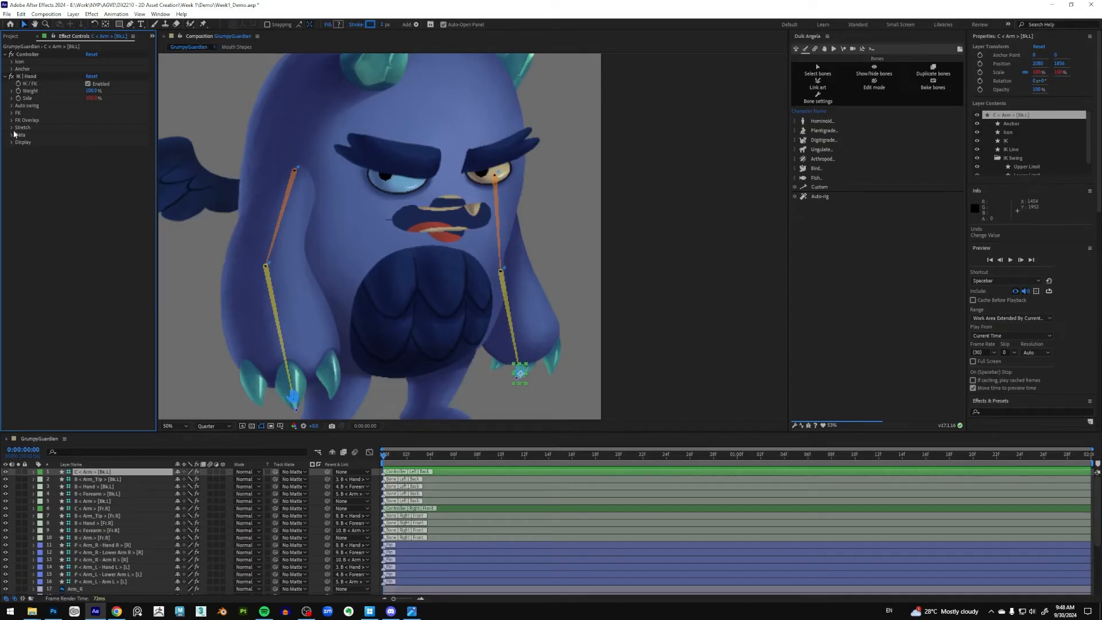
pyautogui.click(12, 99)
pyautogui.click(12, 99)
pyautogui.click(93, 98)
pyautogui.write('-100')
pyautogui.press('Return')
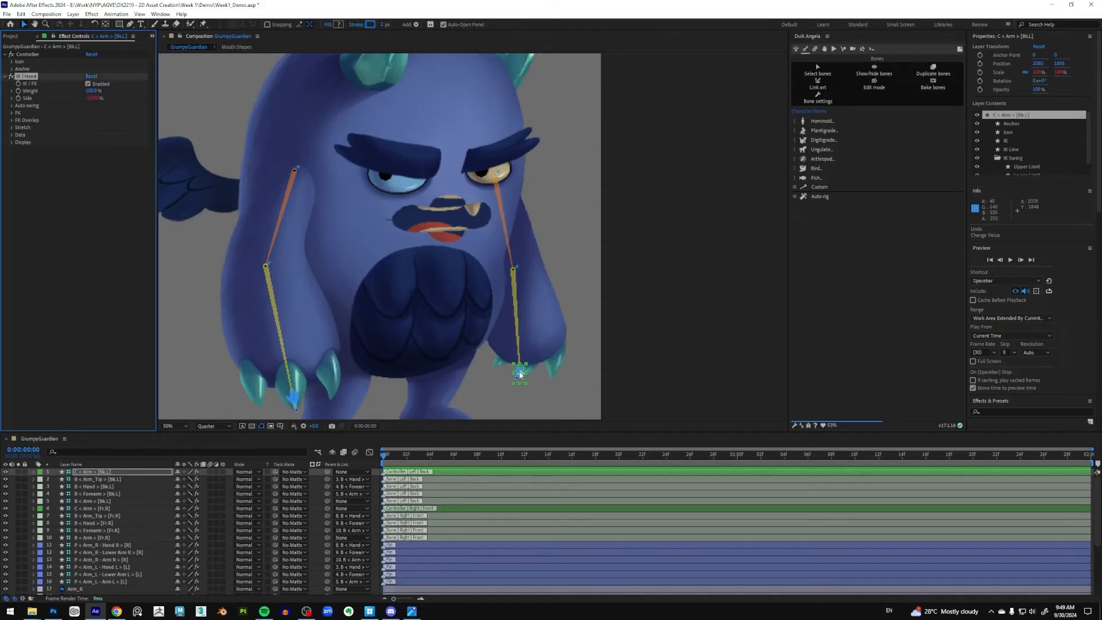
# Step: Test the left arm's reversed bend by raising its hand controller, and undo the move
pyautogui.click(519, 364)
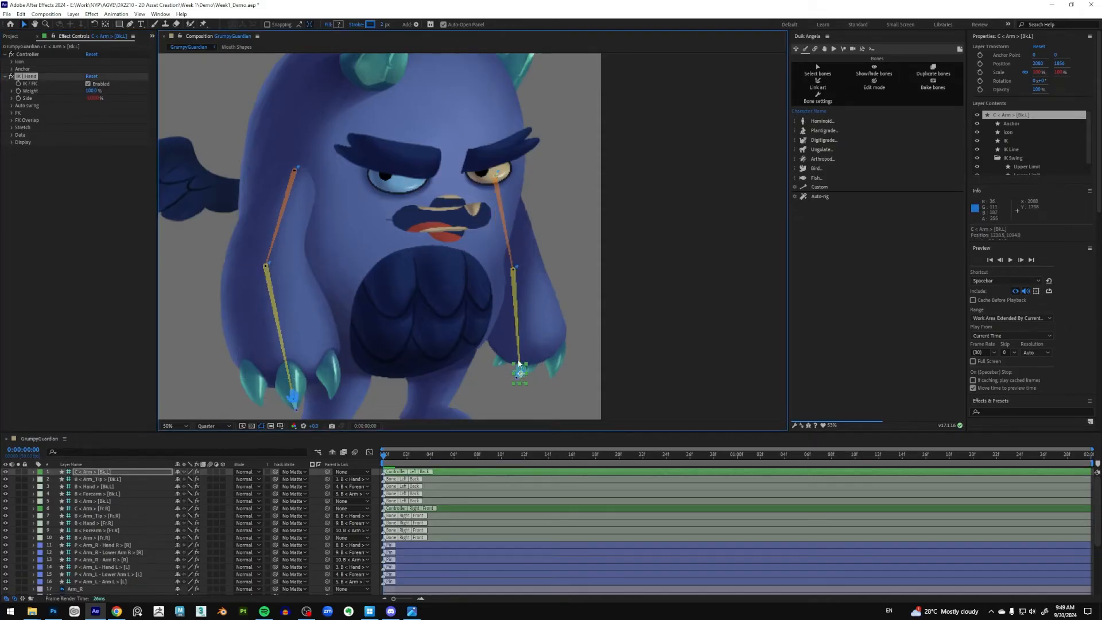
pyautogui.moveTo(521, 373); pyautogui.dragTo(530, 315)
pyautogui.hotkey('ctrl', 'z')
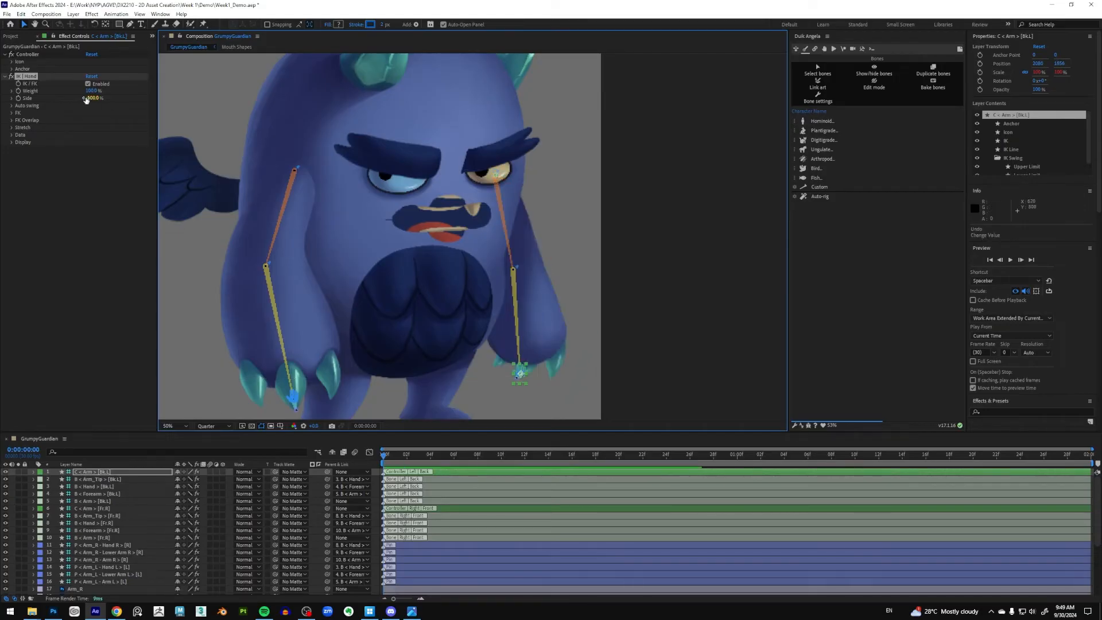
# Step: Set the Side value of the left arm controller's IK Hand effect back to 100%
pyautogui.click(93, 98)
pyautogui.write('100')
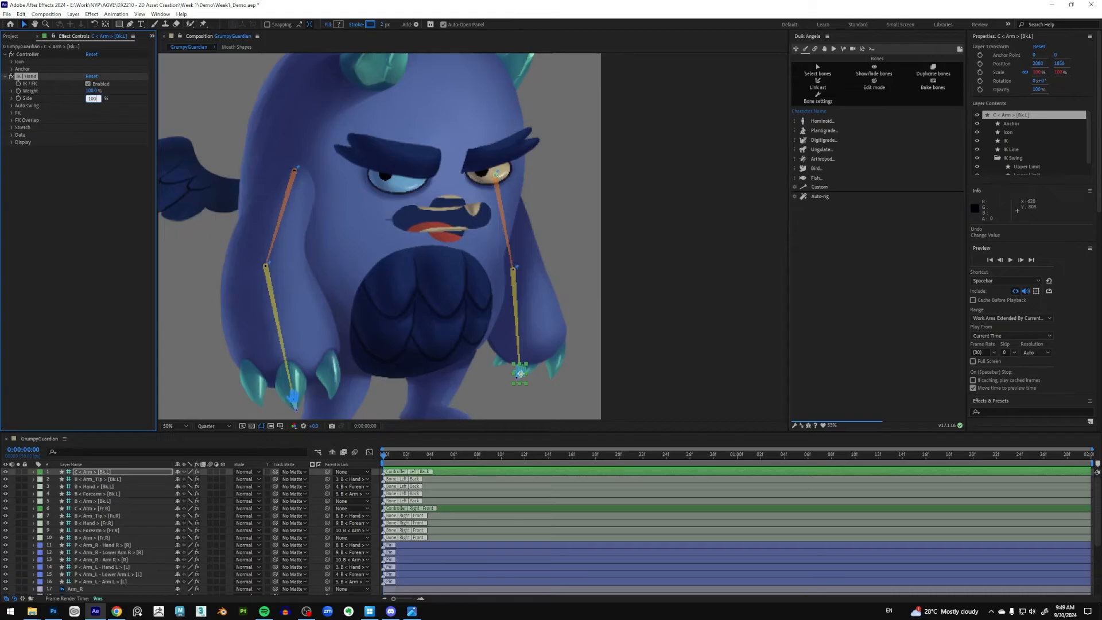
pyautogui.press('Return')
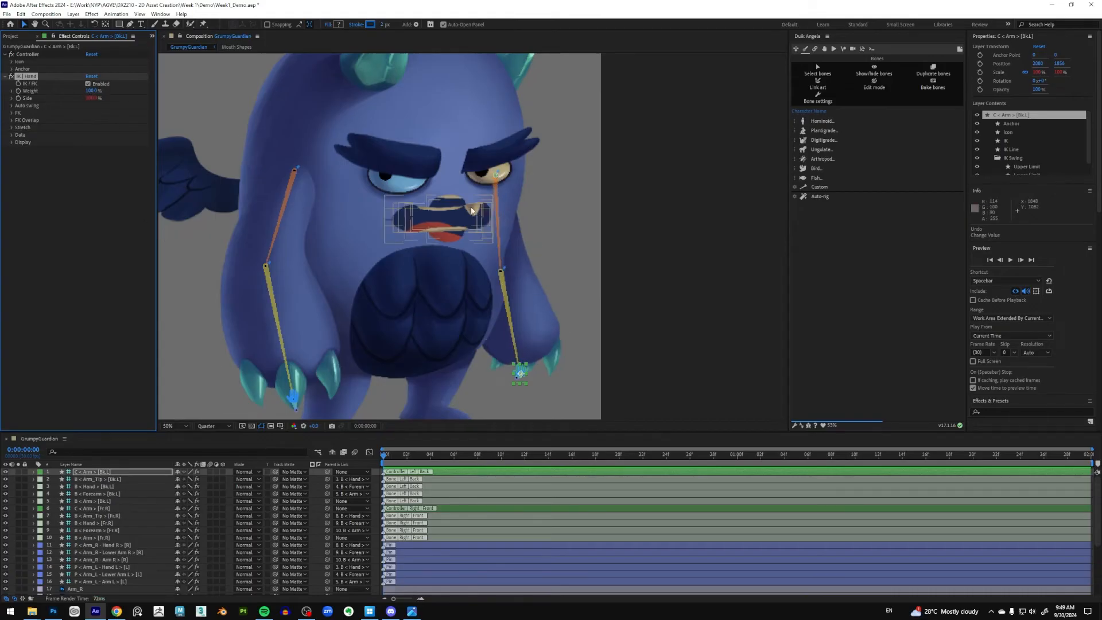
# Step: Test the left arm's bend by raising its hand controller, undo the move and deselect the controller
pyautogui.click(522, 374)
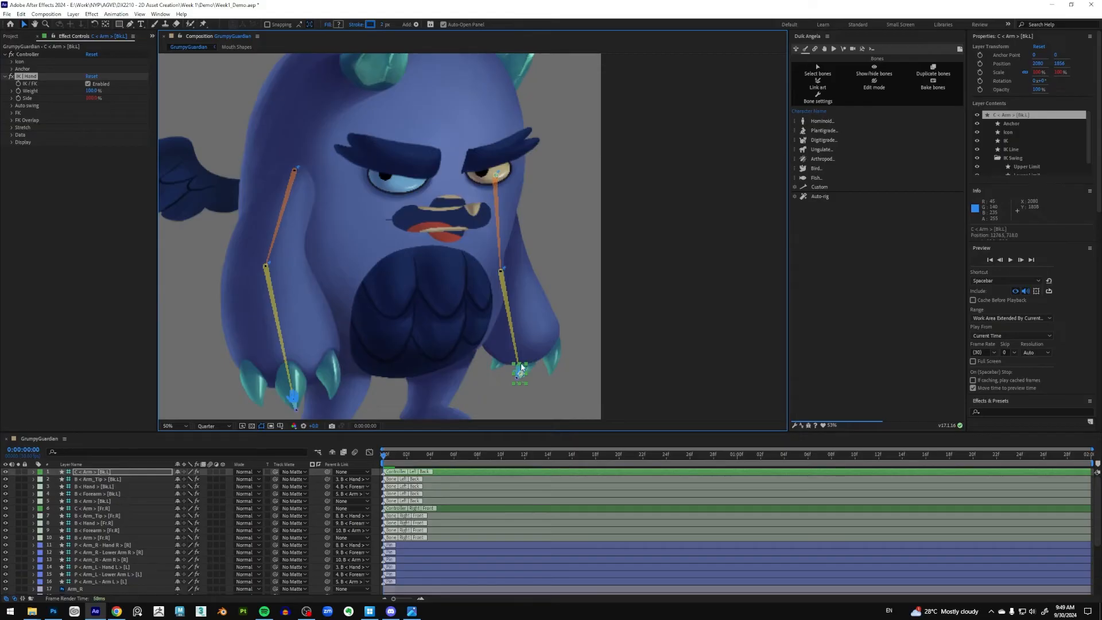
pyautogui.moveTo(520, 367); pyautogui.dragTo(532, 327)
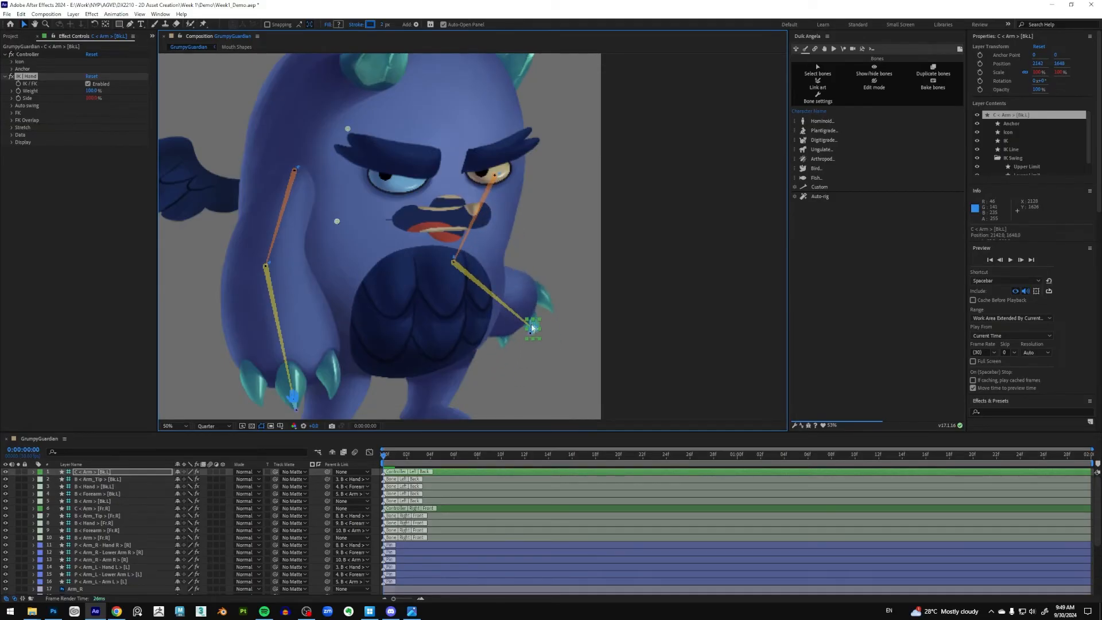
pyautogui.hotkey('ctrl', 'z')
pyautogui.click(653, 367)
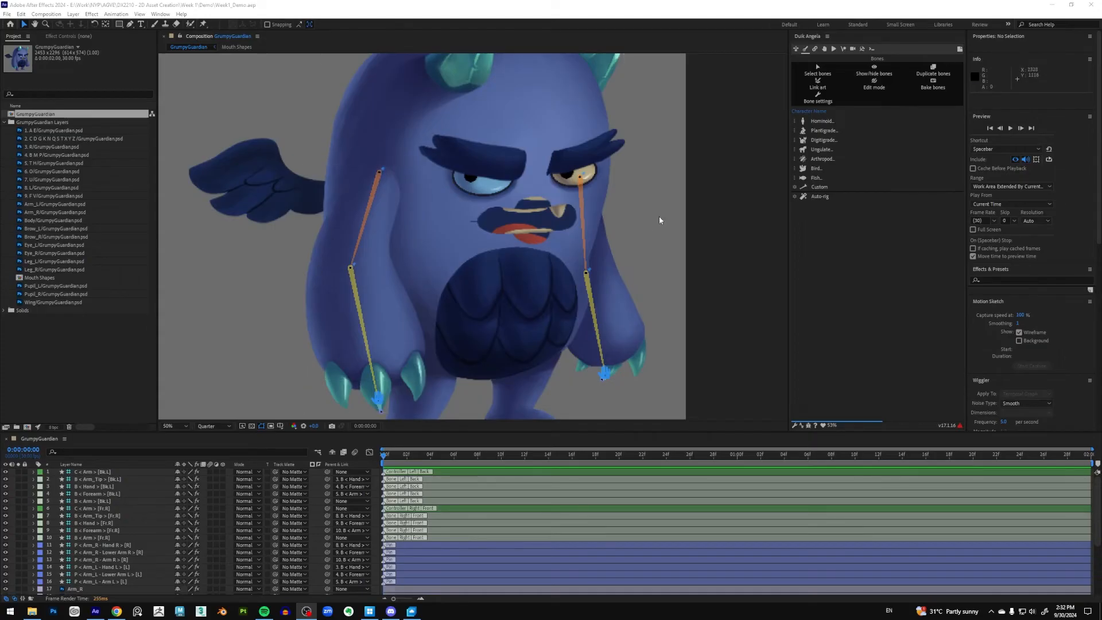
# Step: Select the character's Body layer and solo it
pyautogui.moveTo(659, 216); pyautogui.dragTo(635, 228)
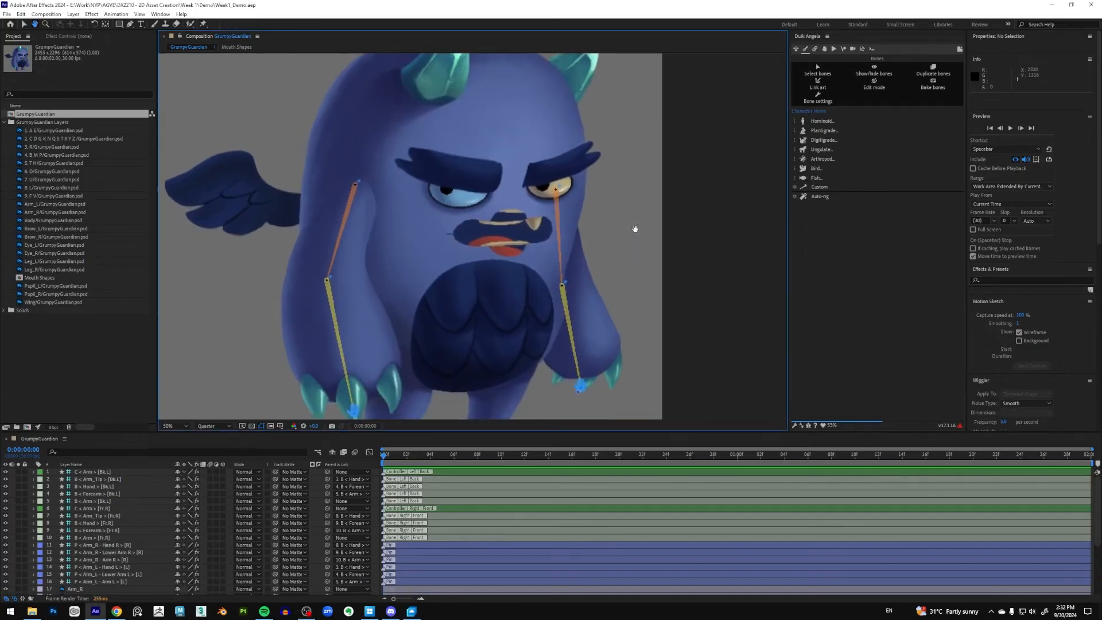
pyautogui.click(540, 133)
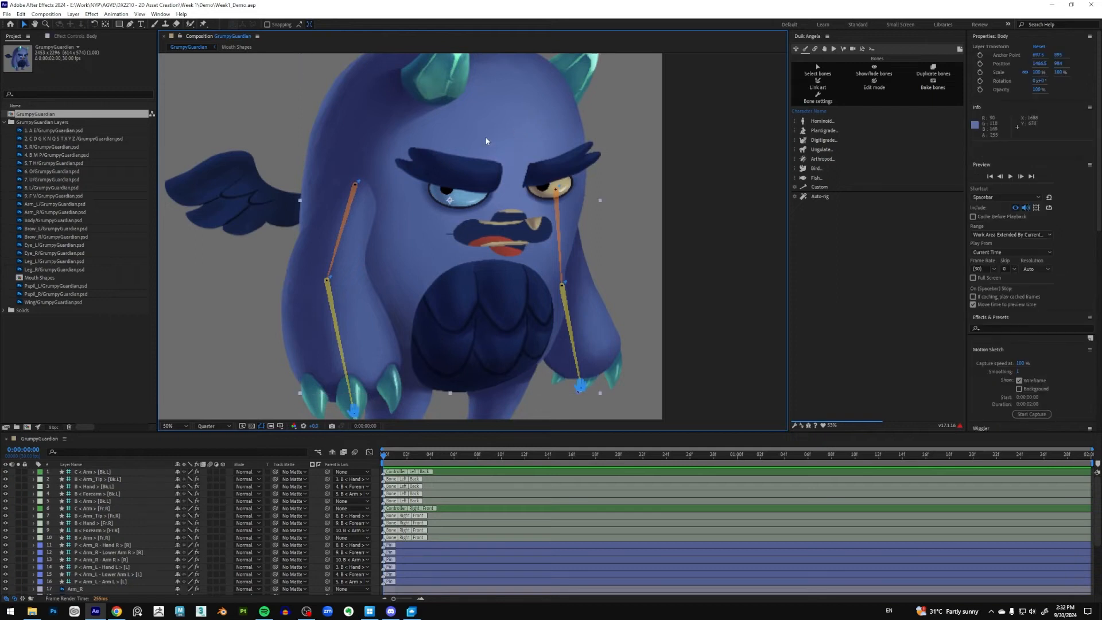
pyautogui.scroll(-4, 89, 553)
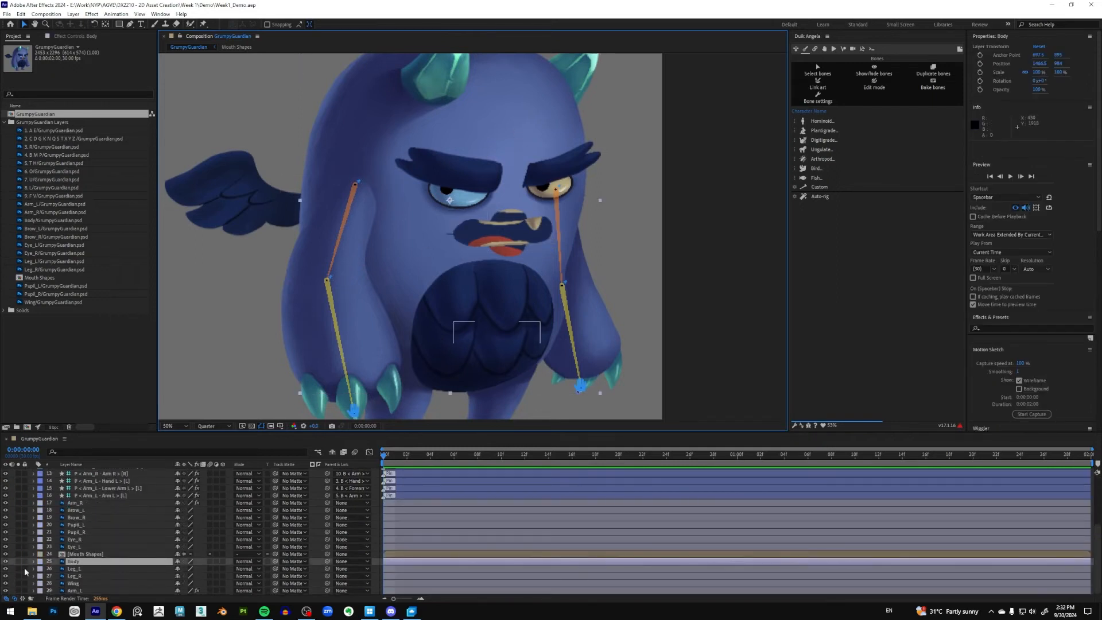
pyautogui.click(18, 560)
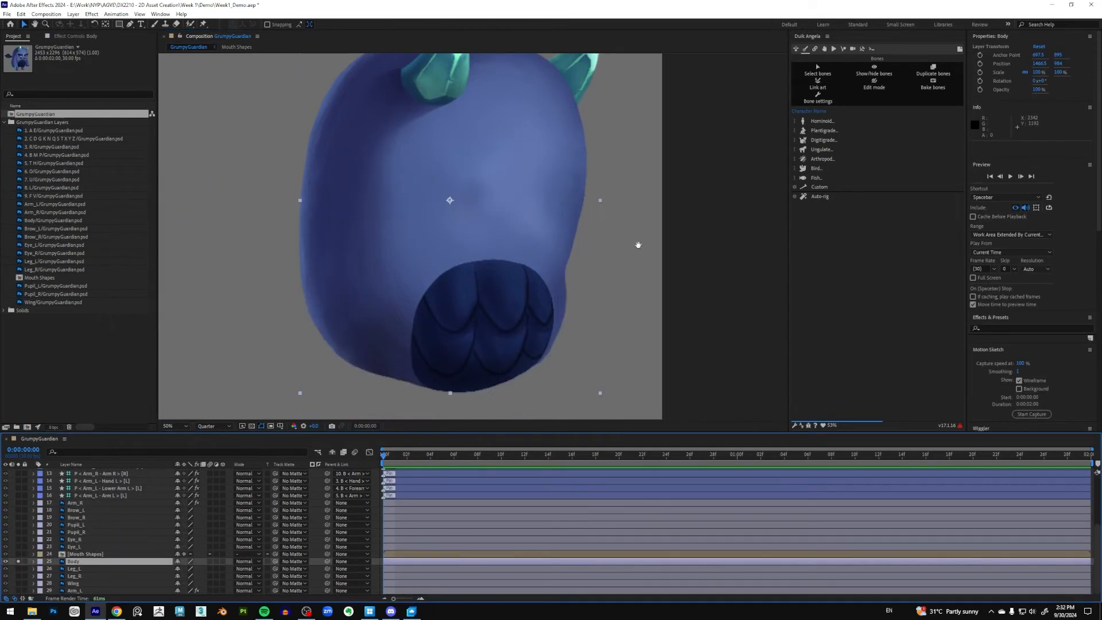
pyautogui.moveTo(638, 245); pyautogui.dragTo(635, 268)
# Step: Place four puppet pins on the Body layer: at its base, its centre, the top of the head and the front of the belly
pyautogui.click(203, 25)
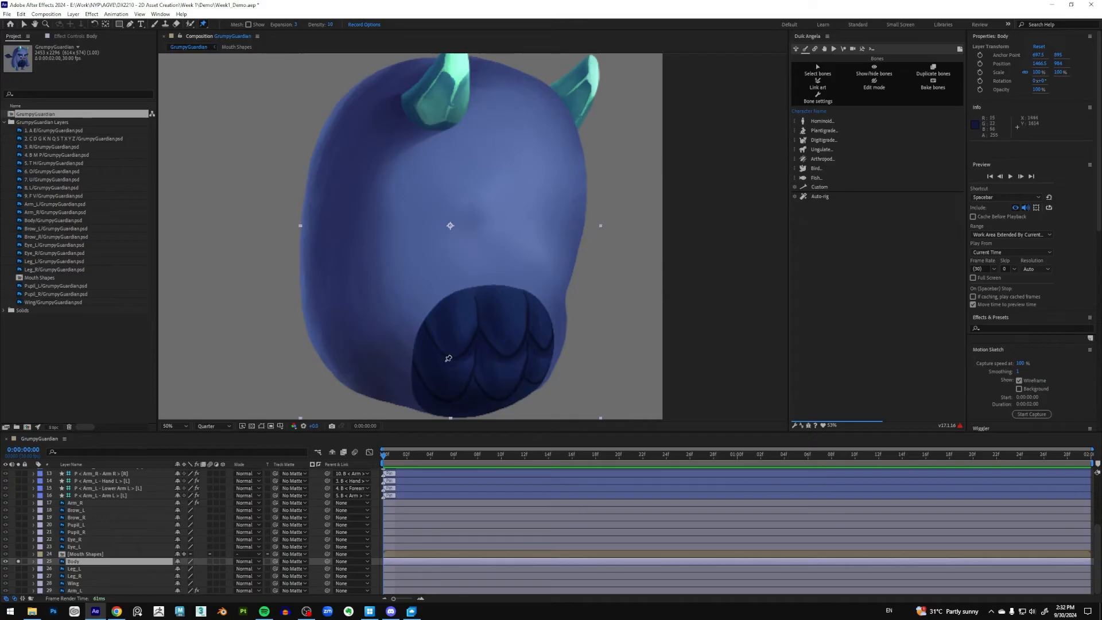
pyautogui.click(438, 402)
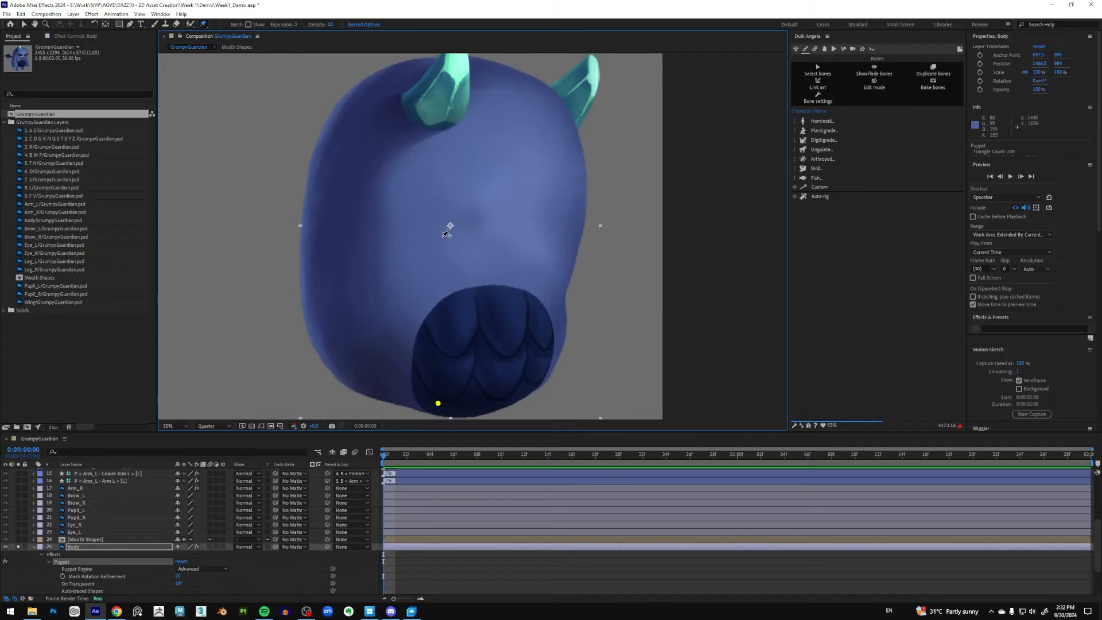
pyautogui.click(442, 237)
pyautogui.click(489, 68)
pyautogui.click(536, 365)
# Step: Test the belly puppet pin by pulling it slightly outward, and undo the move
pyautogui.moveTo(535, 365); pyautogui.dragTo(542, 365)
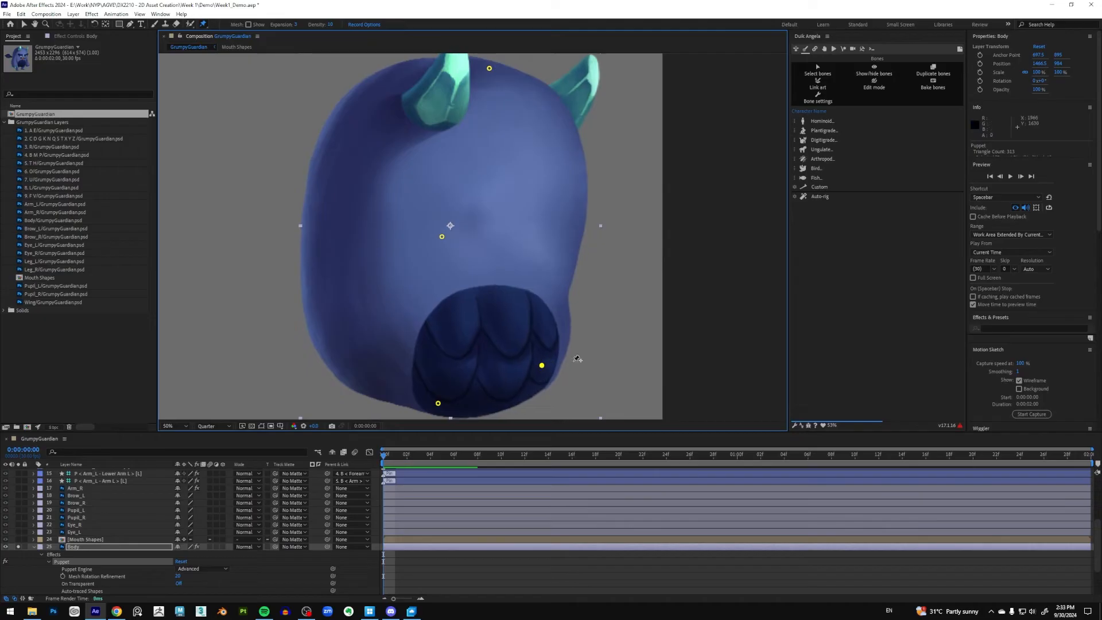
pyautogui.hotkey('ctrl', 'z')
pyautogui.press(',')
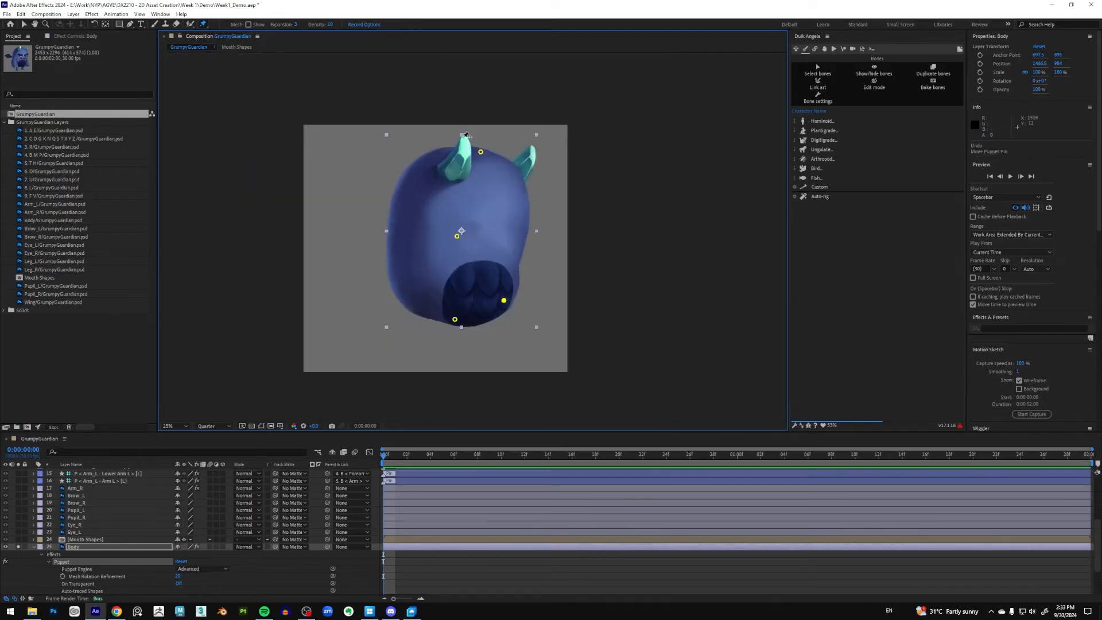
pyautogui.press('.')
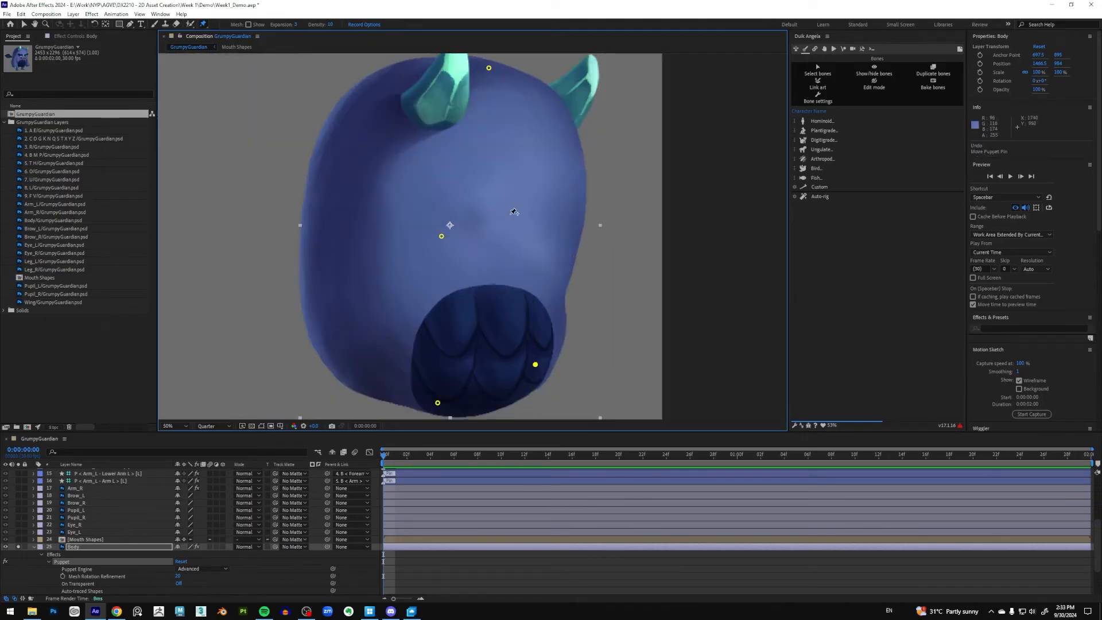
# Step: Expand the Body's puppet mesh deform pins and rename Puppet Pin 4 as Belly and Puppet Pin 3 as Head
pyautogui.scroll(-3, 113, 537)
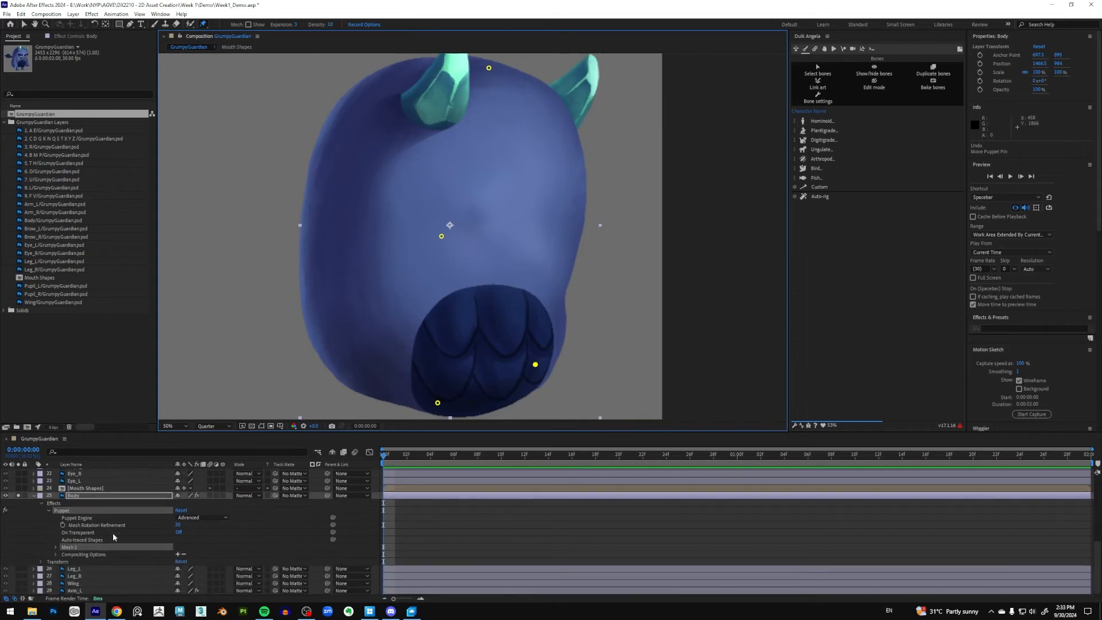
pyautogui.click(55, 546)
pyautogui.scroll(-1, 115, 534)
pyautogui.click(63, 547)
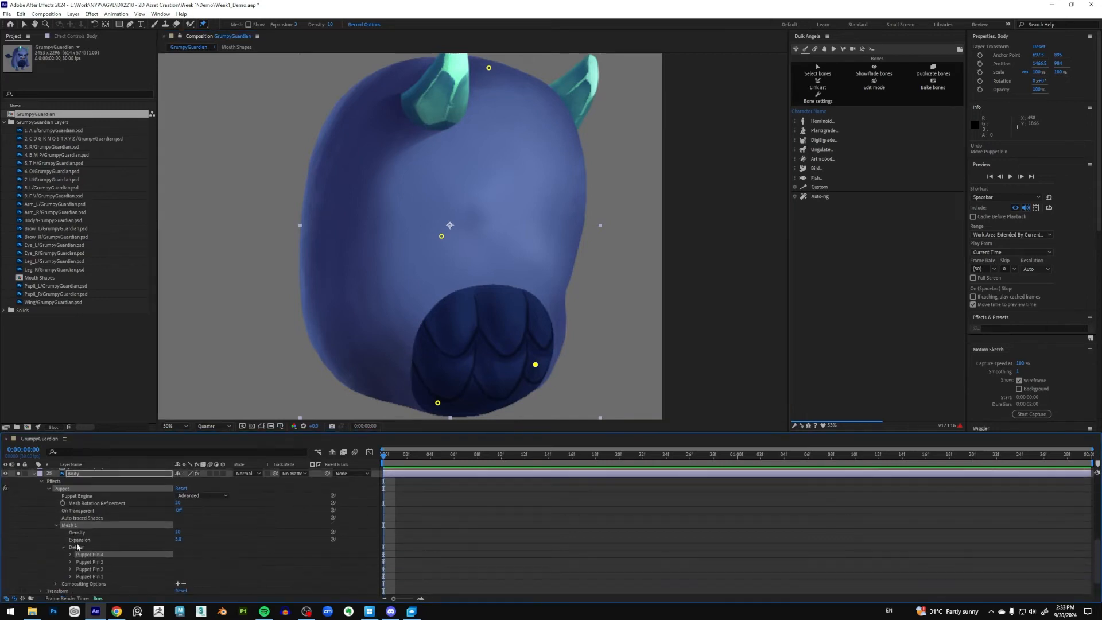
pyautogui.scroll(-1, 107, 555)
pyautogui.click(100, 534)
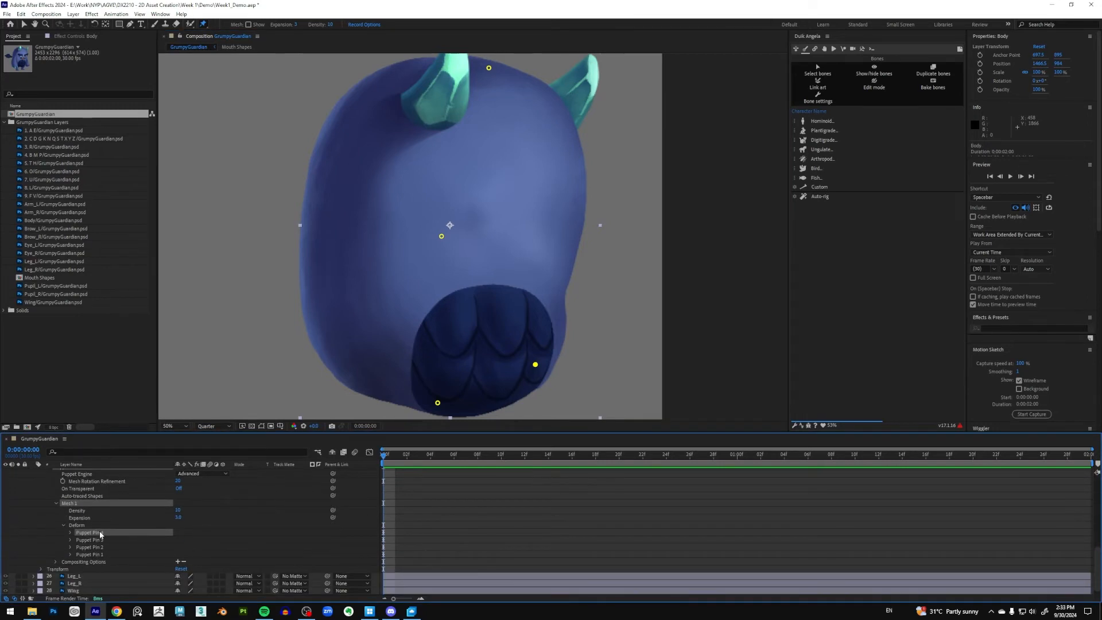
pyautogui.press('Return')
pyautogui.write('Belly')
pyautogui.press('Return')
pyautogui.click(108, 539)
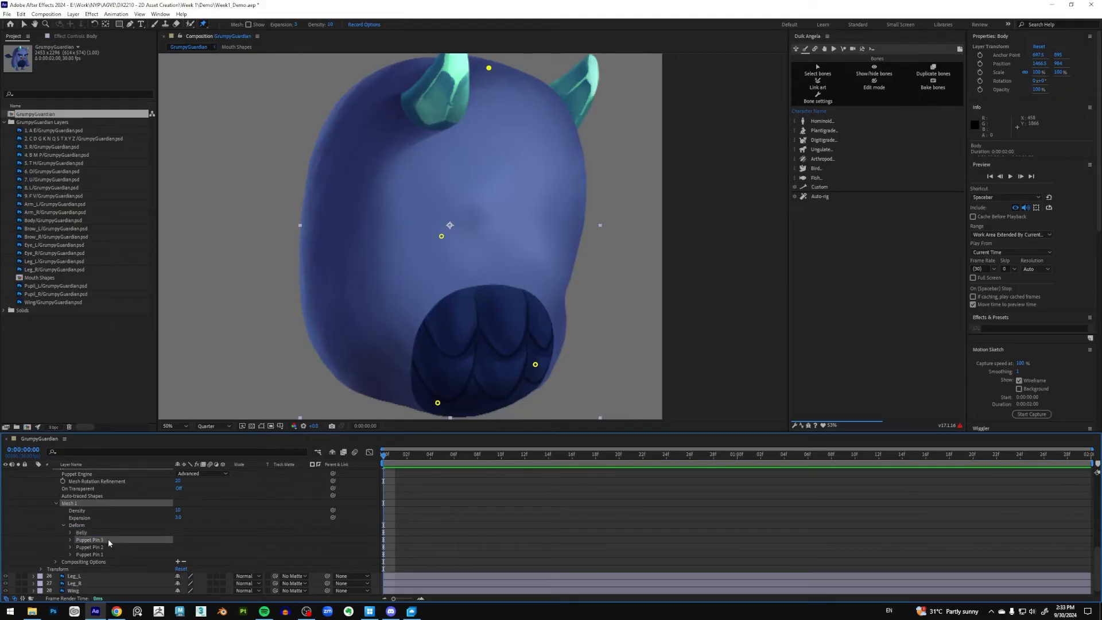
pyautogui.press('Return')
pyautogui.write('Head')
pyautogui.press('Return')
# Step: Rename the Body's Puppet Pin 2 as Torso and Puppet Pin 1 as Hip
pyautogui.click(105, 546)
pyautogui.press('Return')
pyautogui.write('Torso')
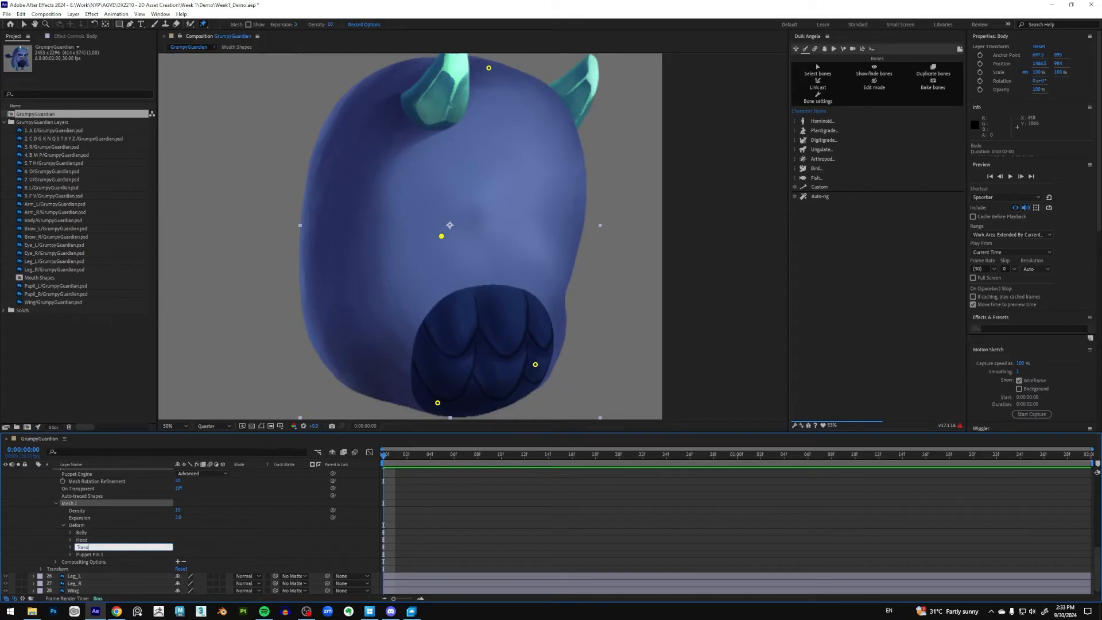
pyautogui.press('Return')
pyautogui.click(102, 554)
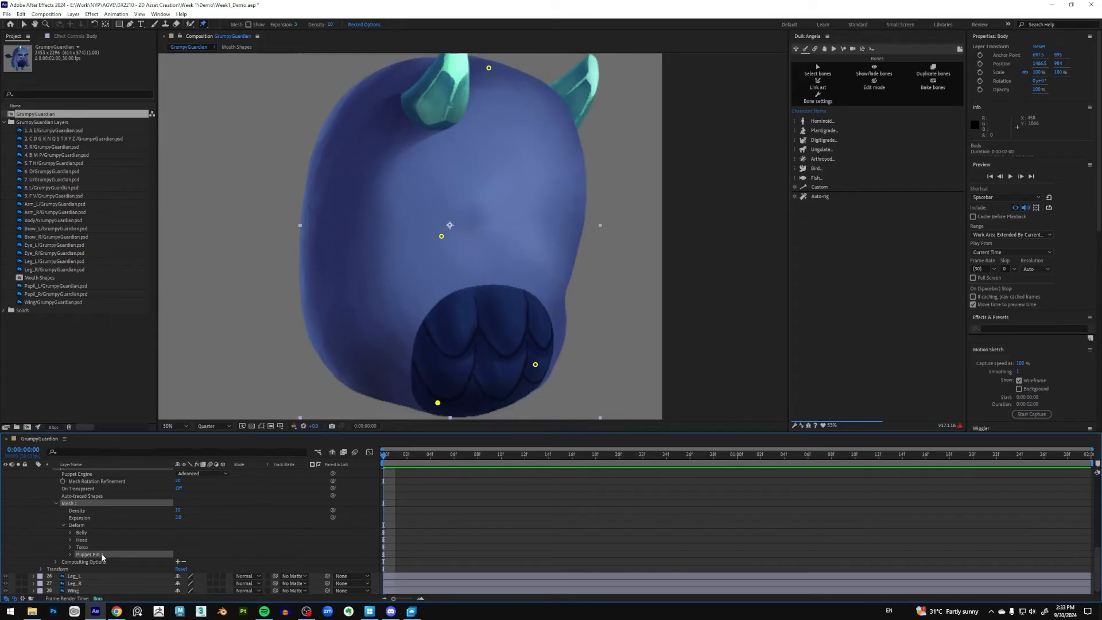
pyautogui.press('Return')
pyautogui.write('Hip')
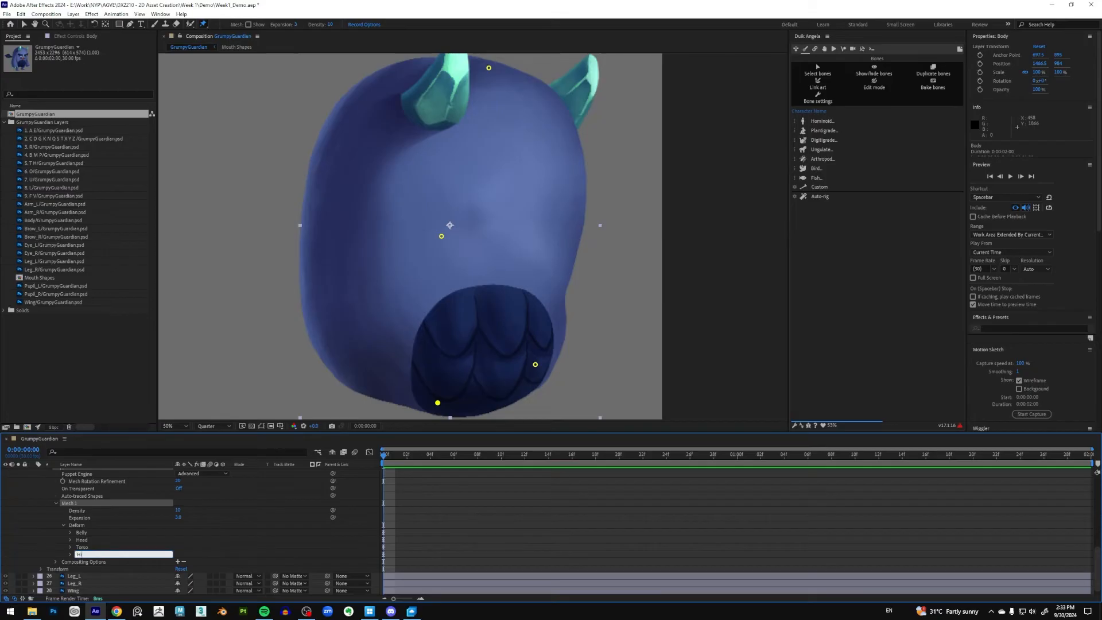
pyautogui.press('Return')
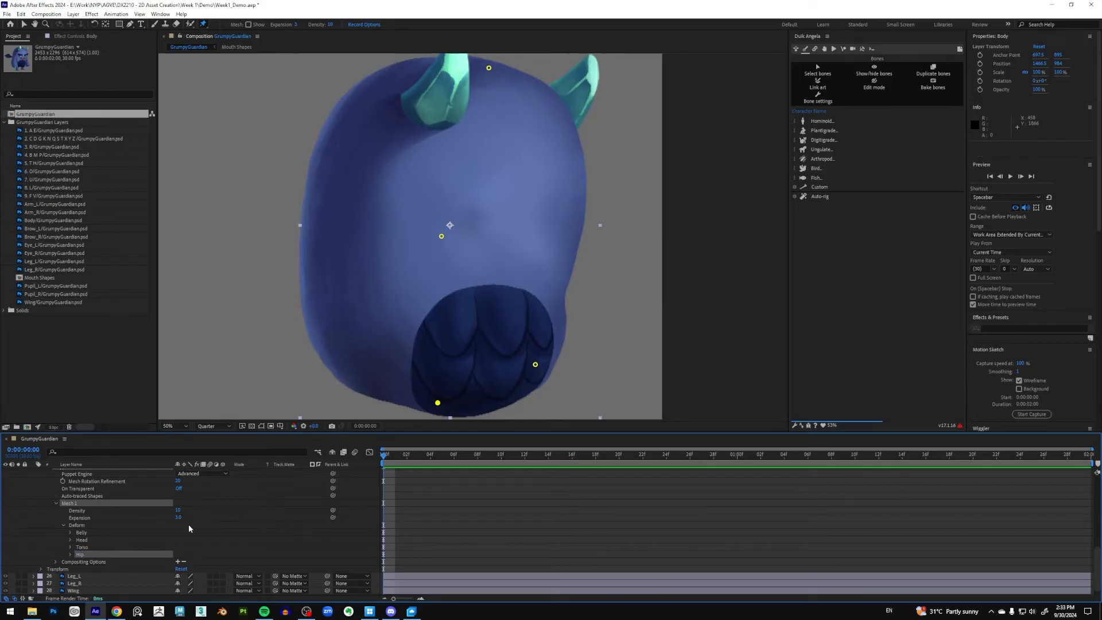
# Step: Add Duik pin layers for the Belly, Head, Torso and Hip puppet pins and move them above the Arm_R layer
pyautogui.scroll(-2, 519, 290)
pyautogui.scroll(2, 498, 301)
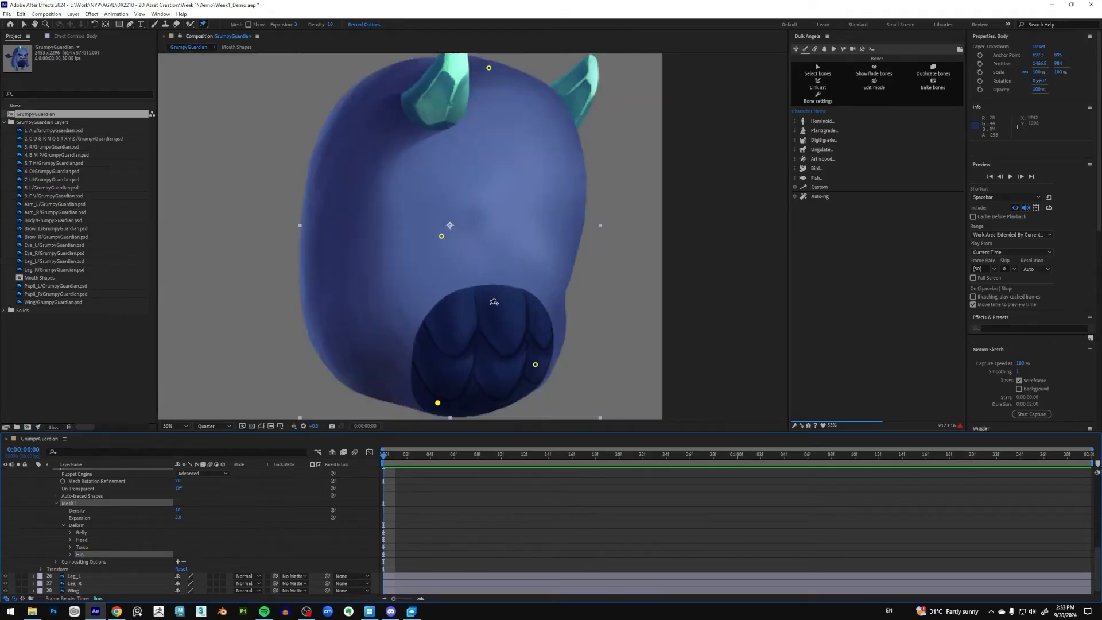
pyautogui.keyDown('shift'); pyautogui.click(87, 533); pyautogui.keyUp('shift')
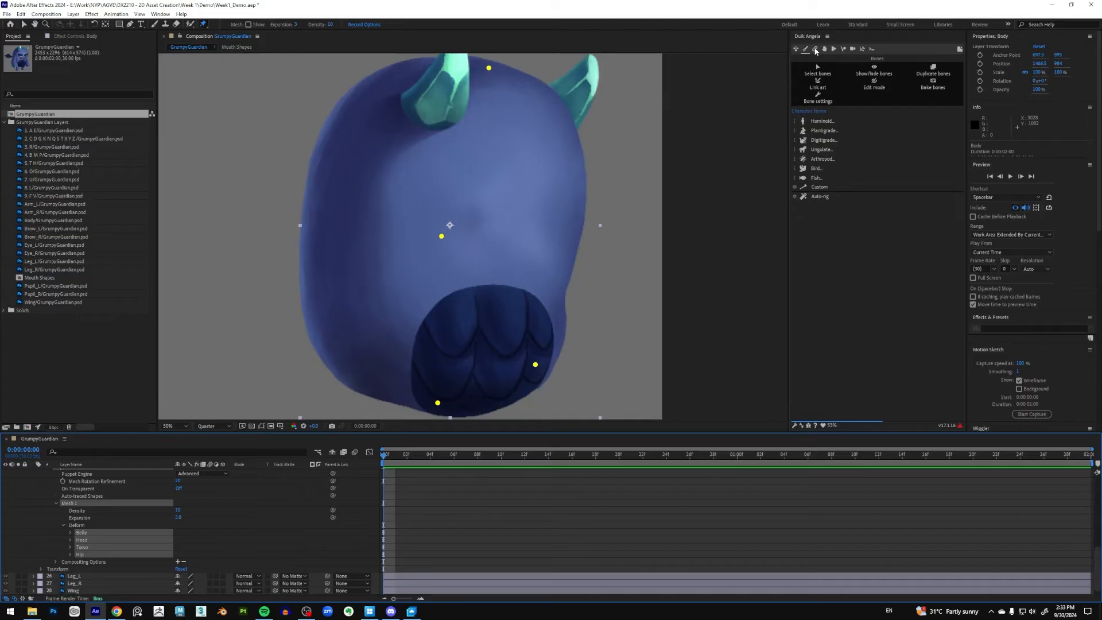
pyautogui.click(815, 49)
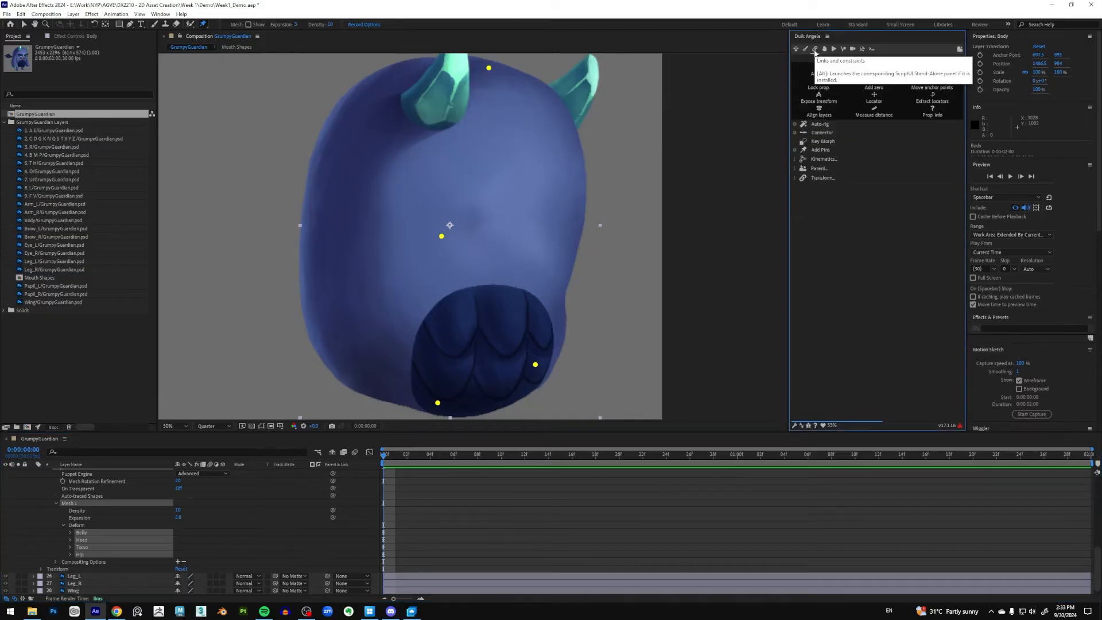
pyautogui.click(821, 150)
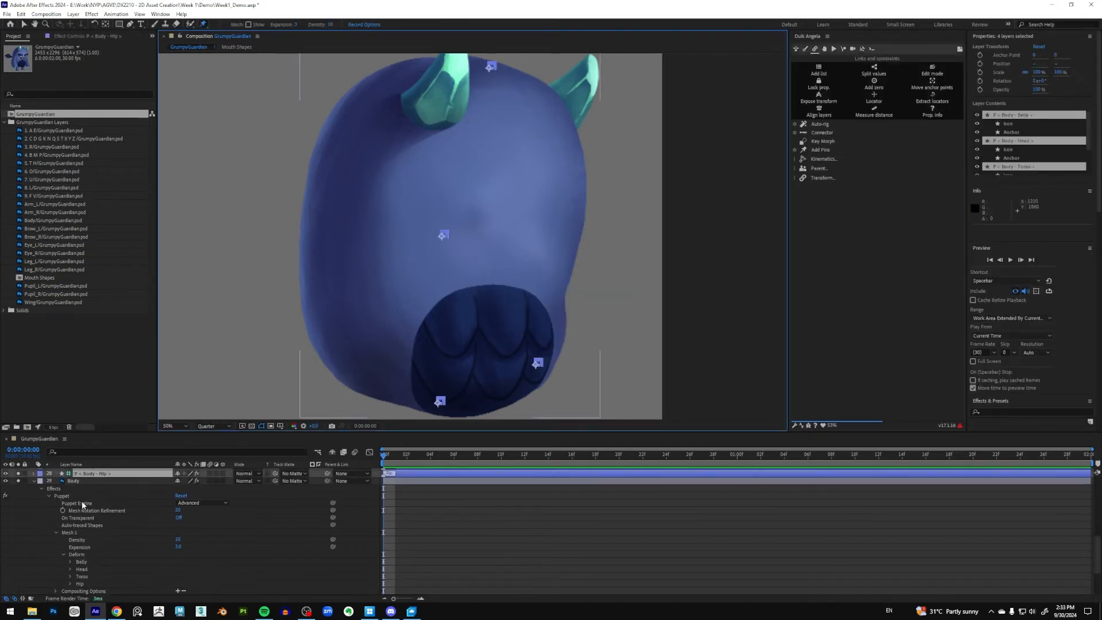
pyautogui.scroll(5, 111, 568)
pyautogui.moveTo(109, 564); pyautogui.dragTo(112, 500)
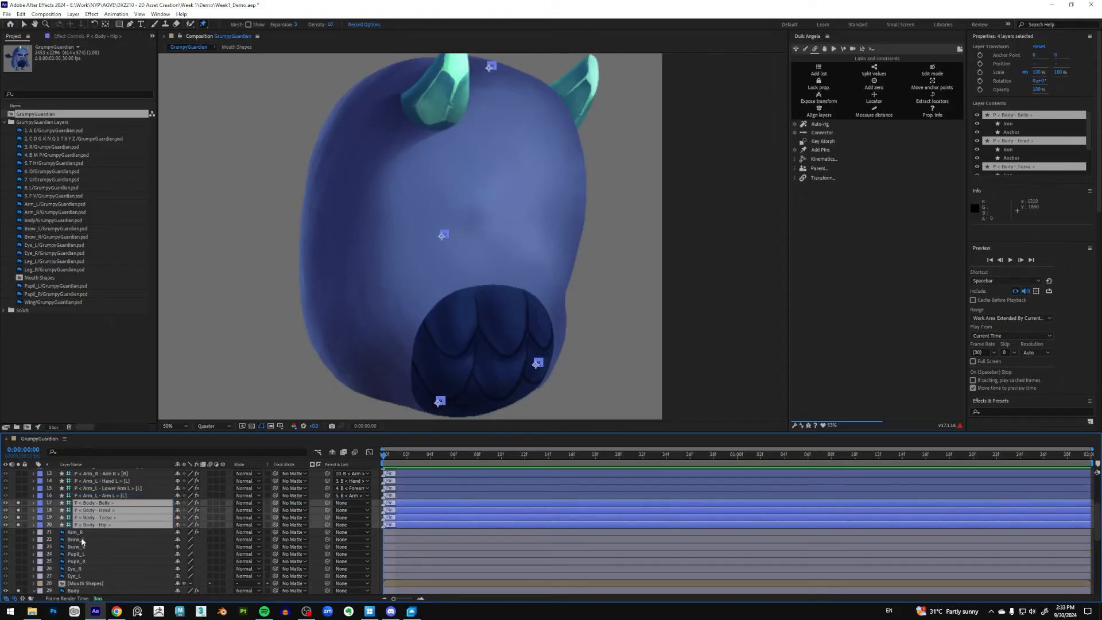
# Step: Parent the Body's Torso pin layer to the Hip pin, and the Head and Belly pin layers to the Torso pin
pyautogui.click(127, 502)
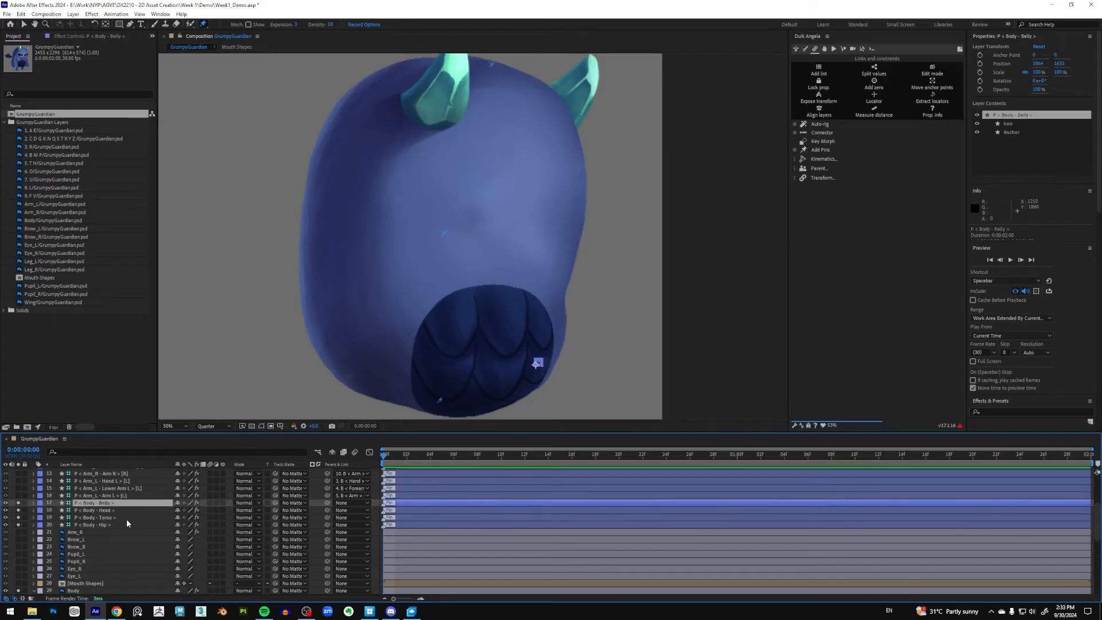
pyautogui.moveTo(327, 517); pyautogui.dragTo(120, 523)
pyautogui.moveTo(328, 509); pyautogui.dragTo(138, 517)
pyautogui.click(109, 503)
pyautogui.moveTo(328, 503); pyautogui.dragTo(114, 521)
# Step: Select the Body's Hip, Torso and Head pin layers, and set the hominoid spine's neck to 0 layers
pyautogui.click(112, 524)
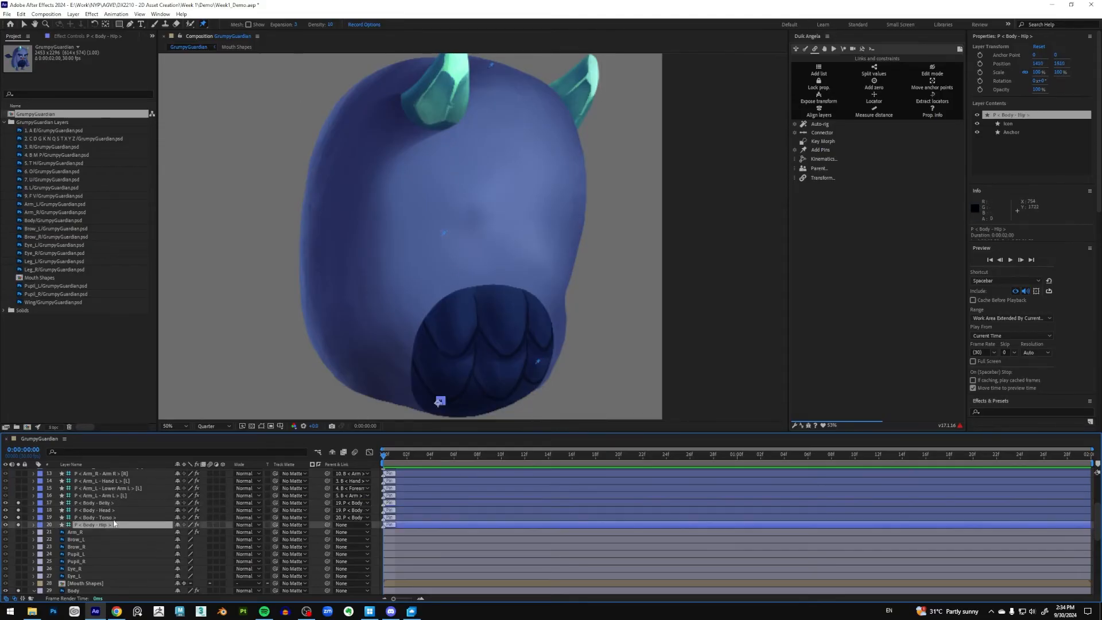
pyautogui.keyDown('shift'); pyautogui.click(115, 517); pyautogui.keyUp('shift')
pyautogui.keyDown('shift'); pyautogui.click(115, 510); pyautogui.keyUp('shift')
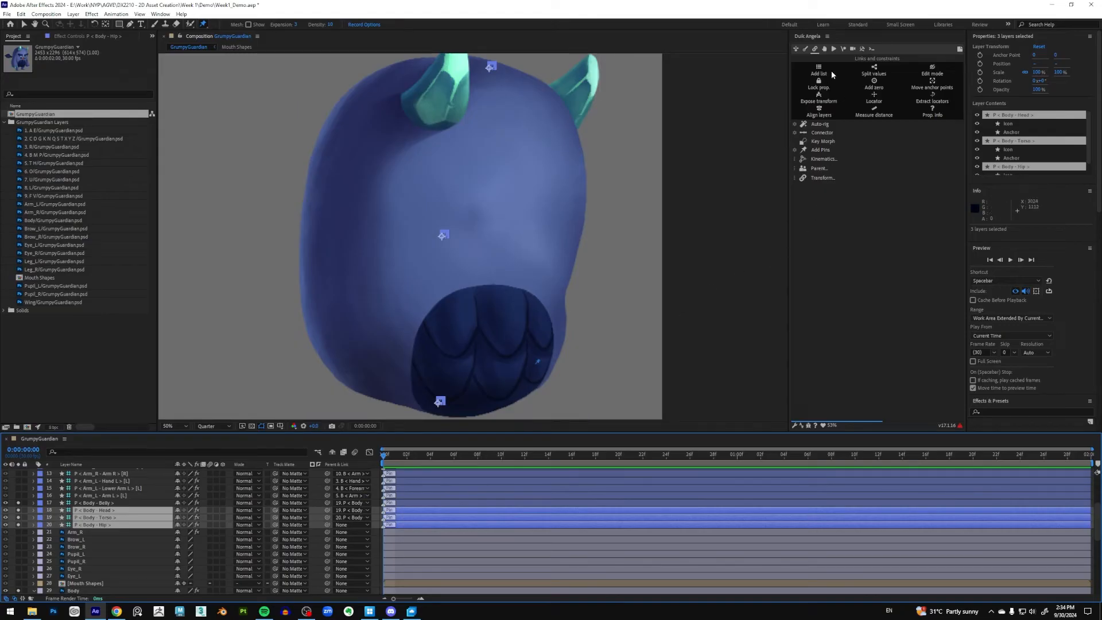
pyautogui.click(806, 49)
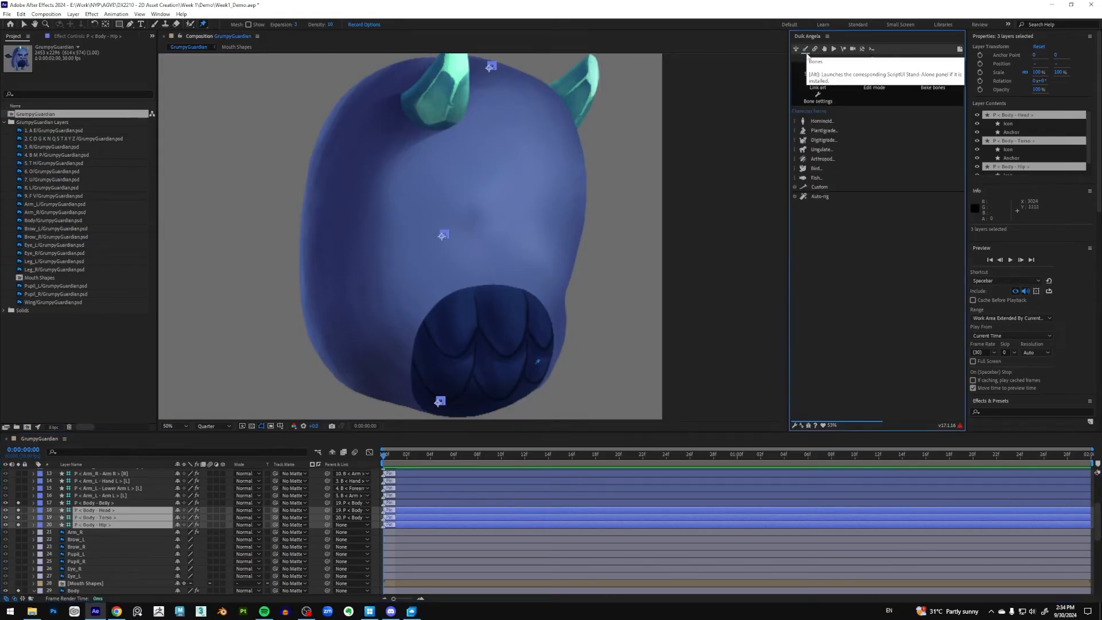
pyautogui.click(822, 121)
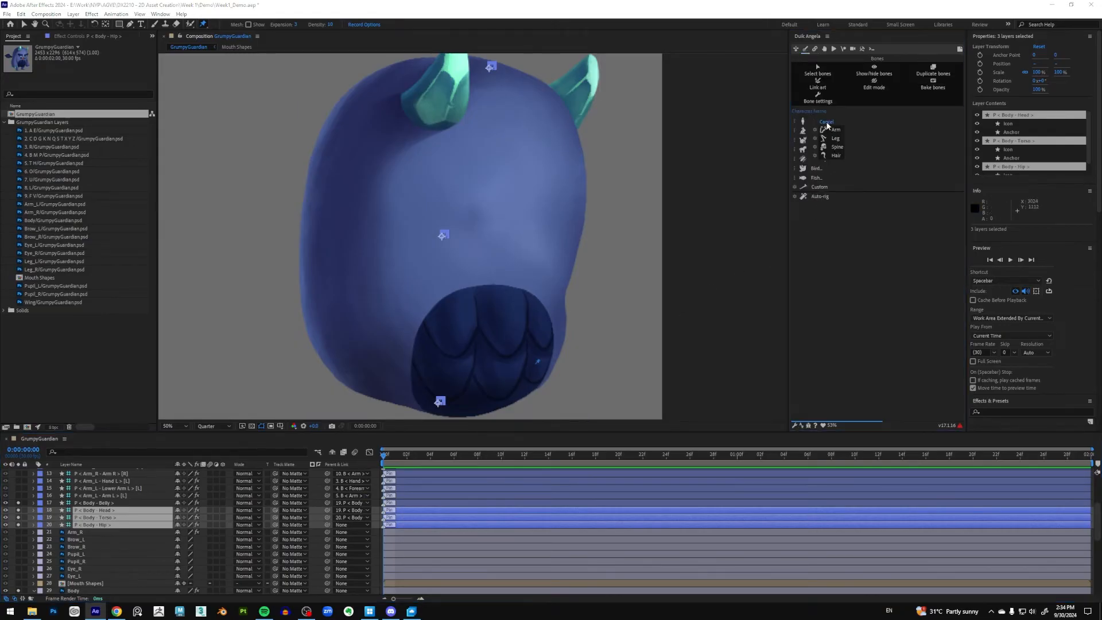
pyautogui.click(815, 148)
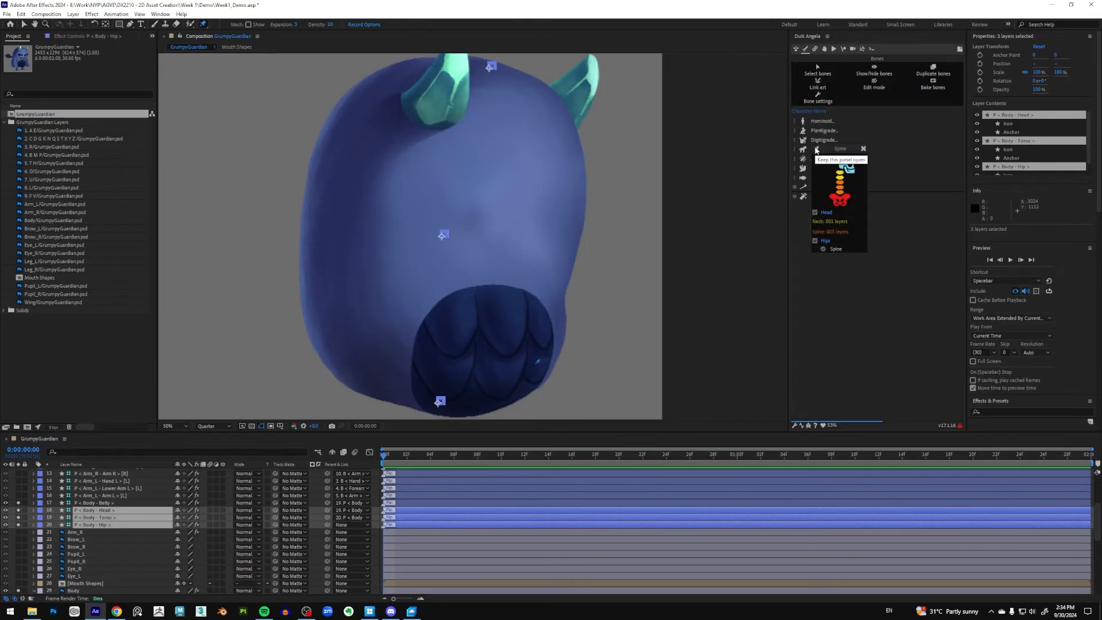
pyautogui.click(831, 223)
pyautogui.press('Return')
pyautogui.click(711, 215)
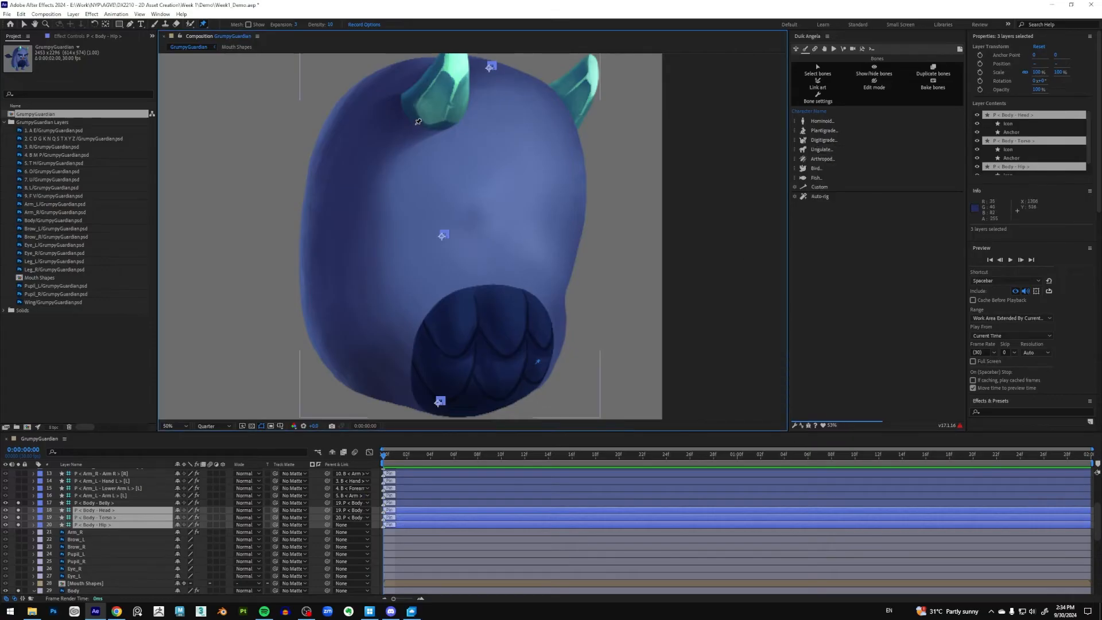
# Step: Set the hominoid spine to 1 layer and create the spine bones on the selected Hip, Torso and Head pins
pyautogui.click(817, 122)
pyautogui.click(817, 148)
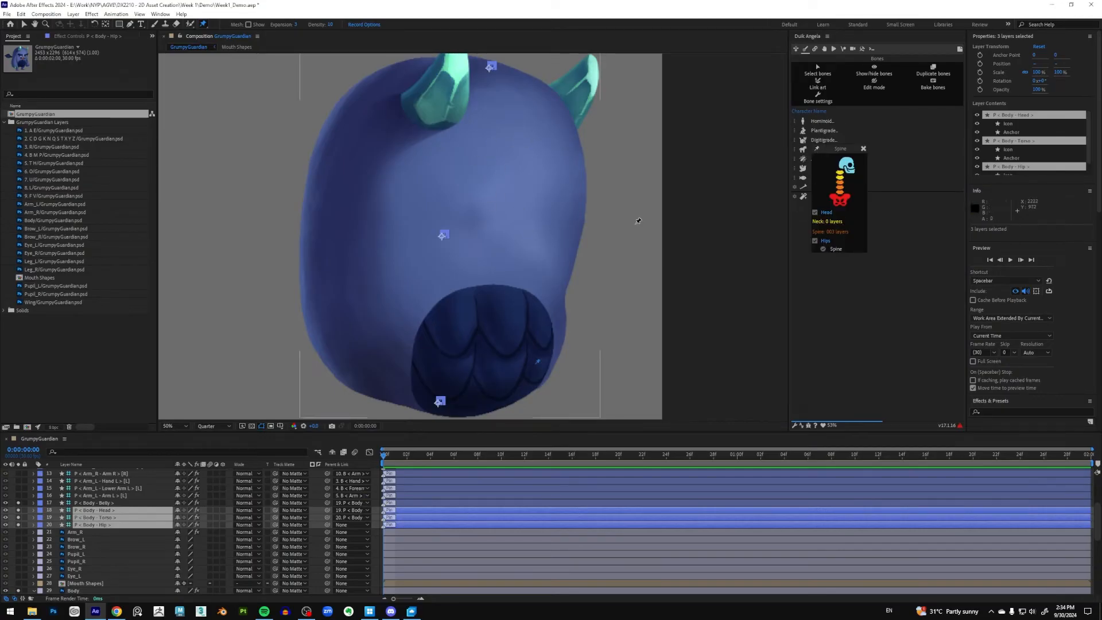
pyautogui.click(829, 233)
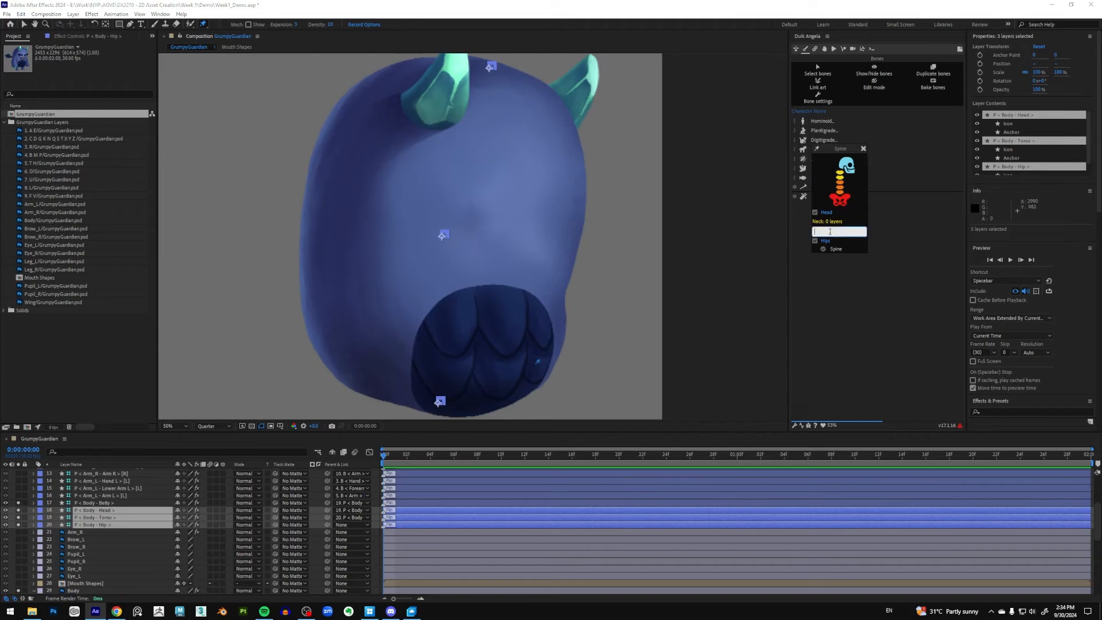
pyautogui.write('1')
pyautogui.press('Return')
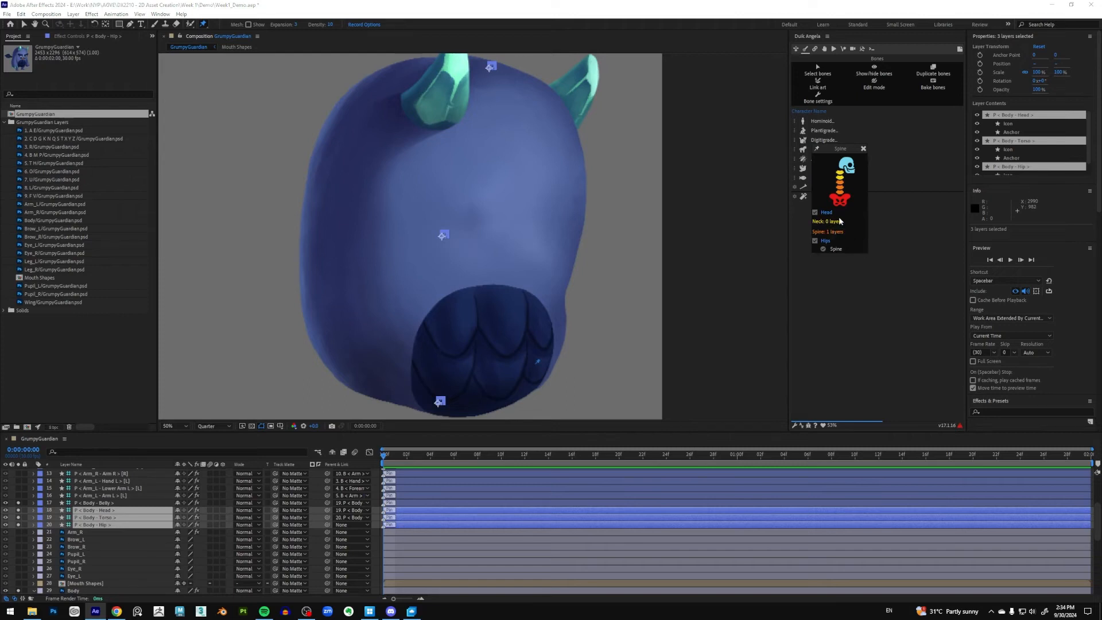
pyautogui.click(836, 250)
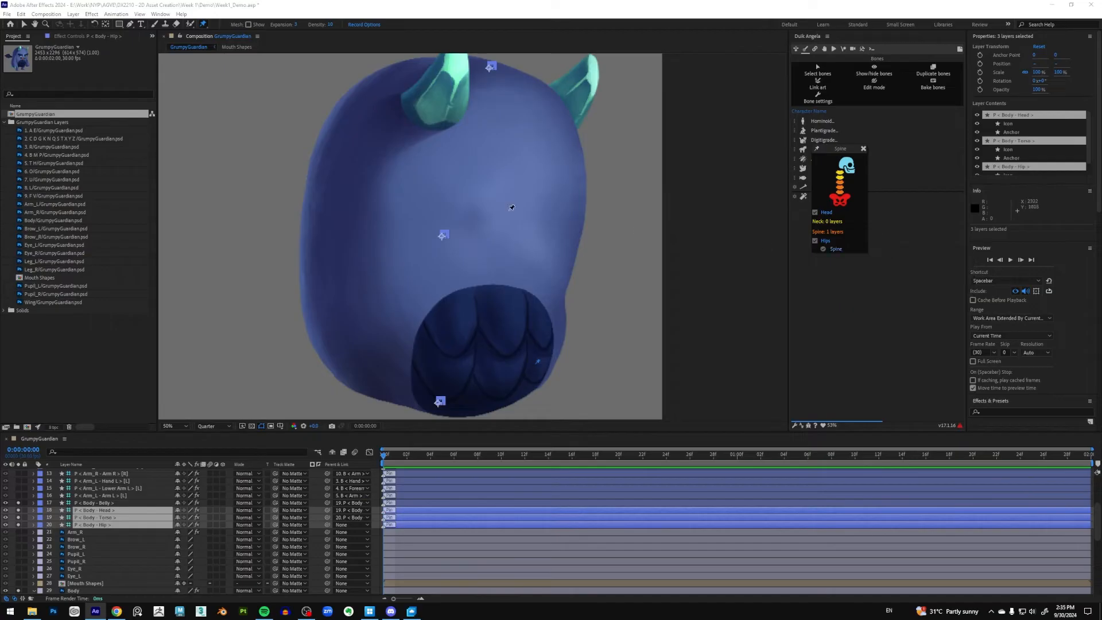
pyautogui.click(836, 249)
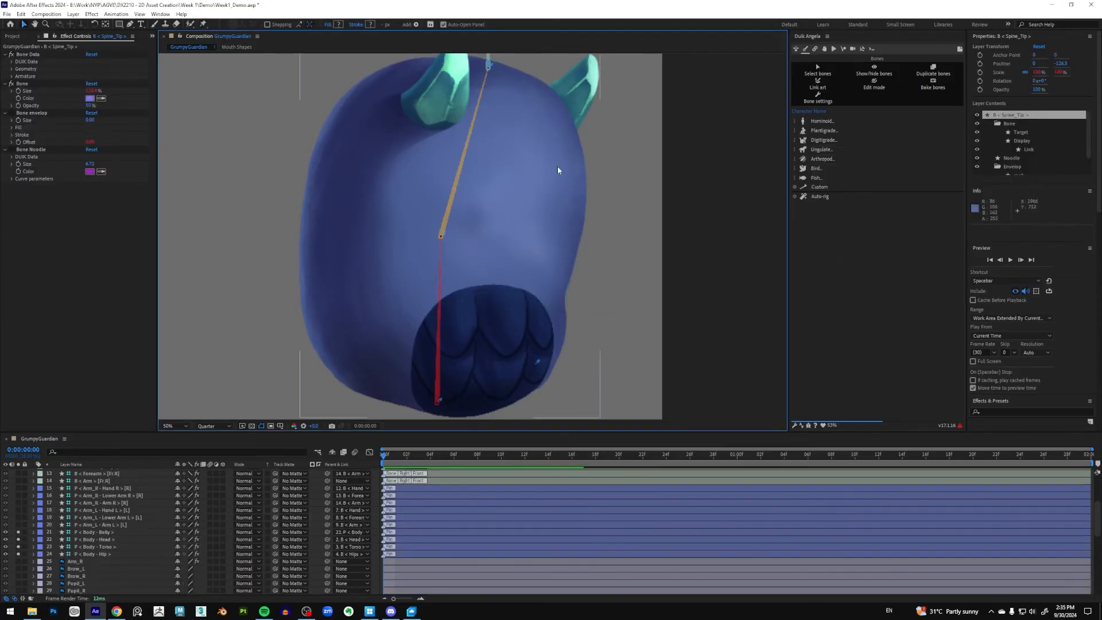
# Step: Move the Spine_Tip bone down close to the Head bone's joint at the upper edge of the body
pyautogui.scroll(-2, 543, 142)
pyautogui.scroll(4, 481, 161)
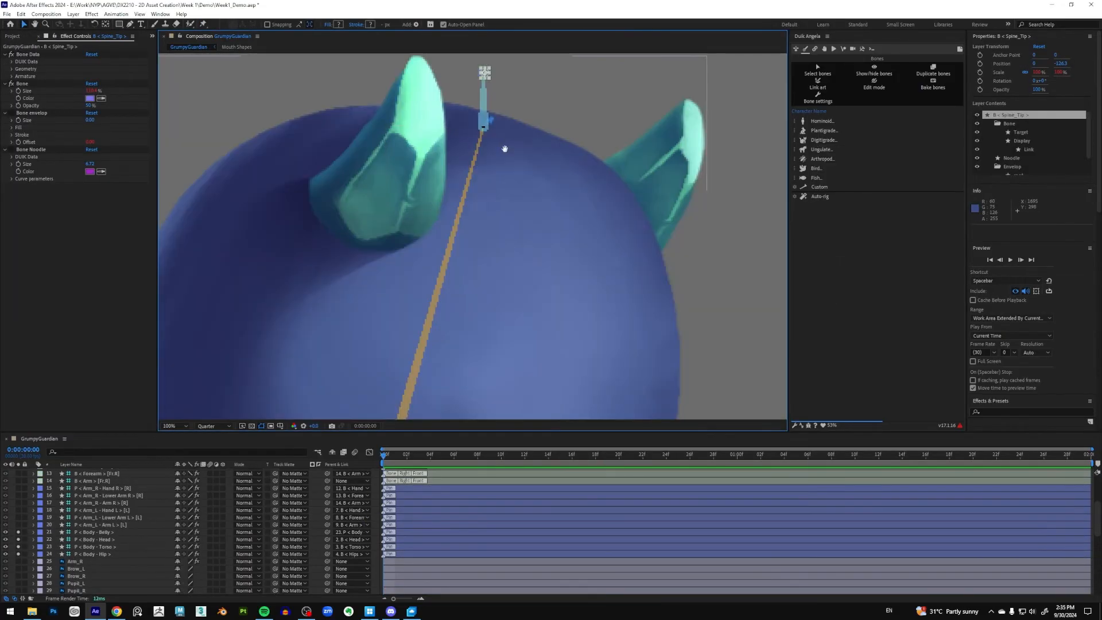
pyautogui.moveTo(478, 135); pyautogui.dragTo(485, 175)
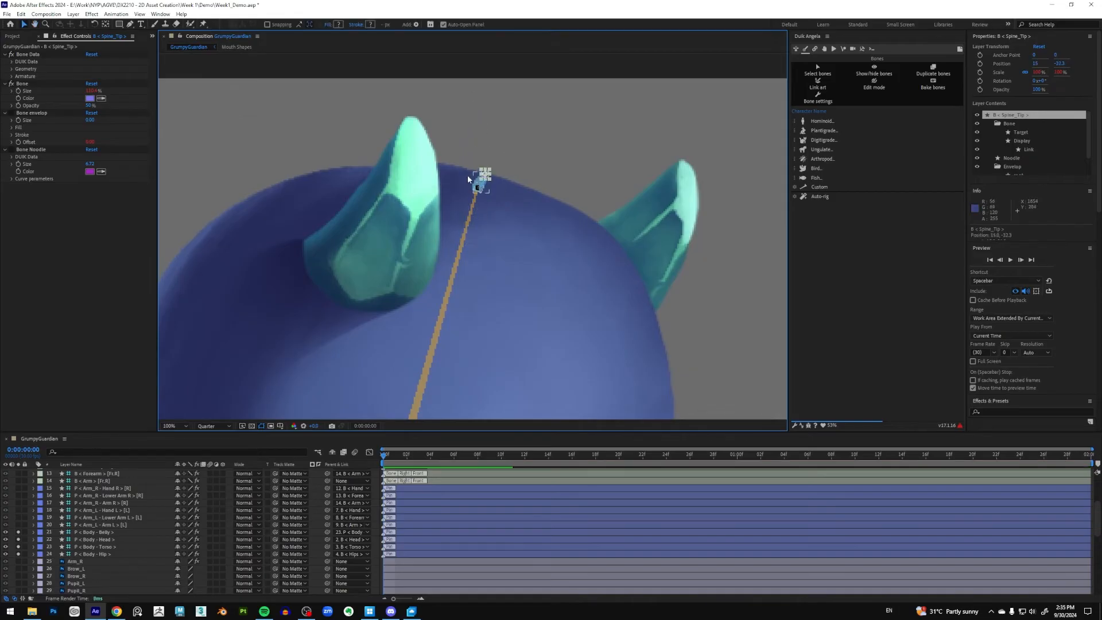
pyautogui.scroll(-3, 513, 187)
pyautogui.scroll(1, 483, 207)
pyautogui.scroll(-5, 497, 266)
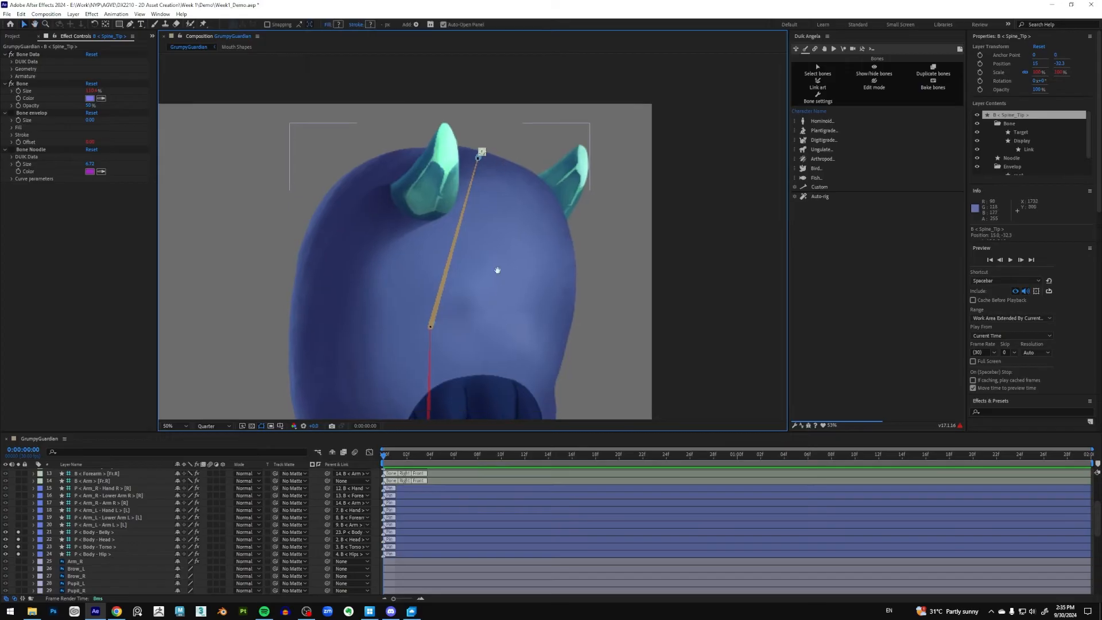
pyautogui.moveTo(501, 269)
pyautogui.mouseDown()
pyautogui.moveTo(503, 240)
pyautogui.moveTo(503, 269)
pyautogui.mouseUp()
pyautogui.scroll(4, 139, 521)
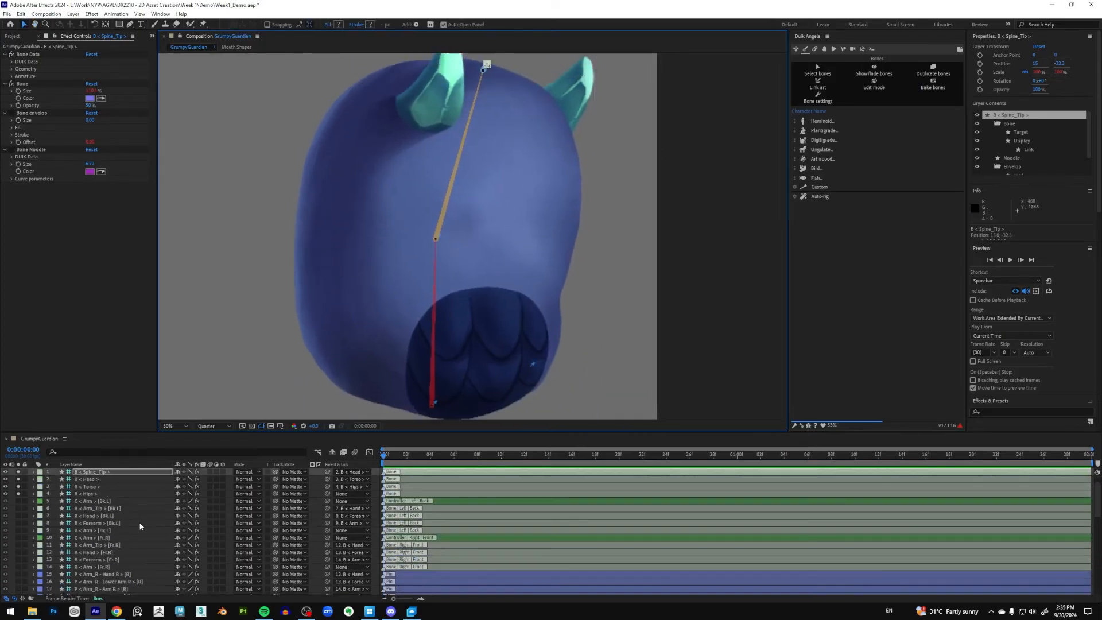
# Step: Auto-rig the Hips, Torso, Head and Spine_Tip bones, selected in that order, with layer controls hidden during the process
pyautogui.click(86, 494)
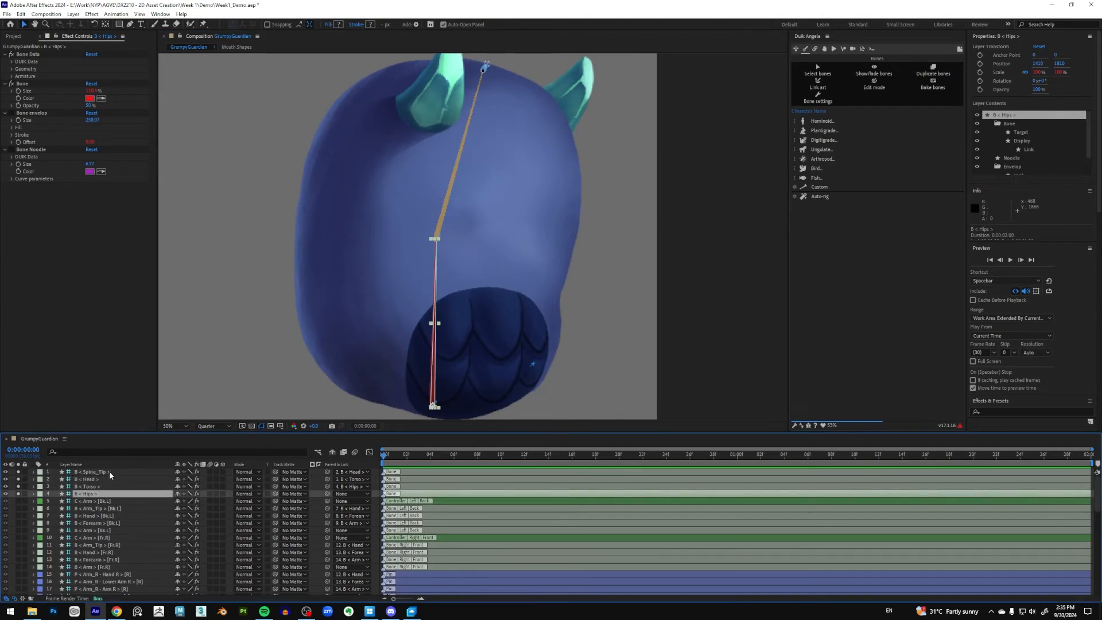
pyautogui.keyDown('shift'); pyautogui.click(109, 472); pyautogui.keyUp('shift')
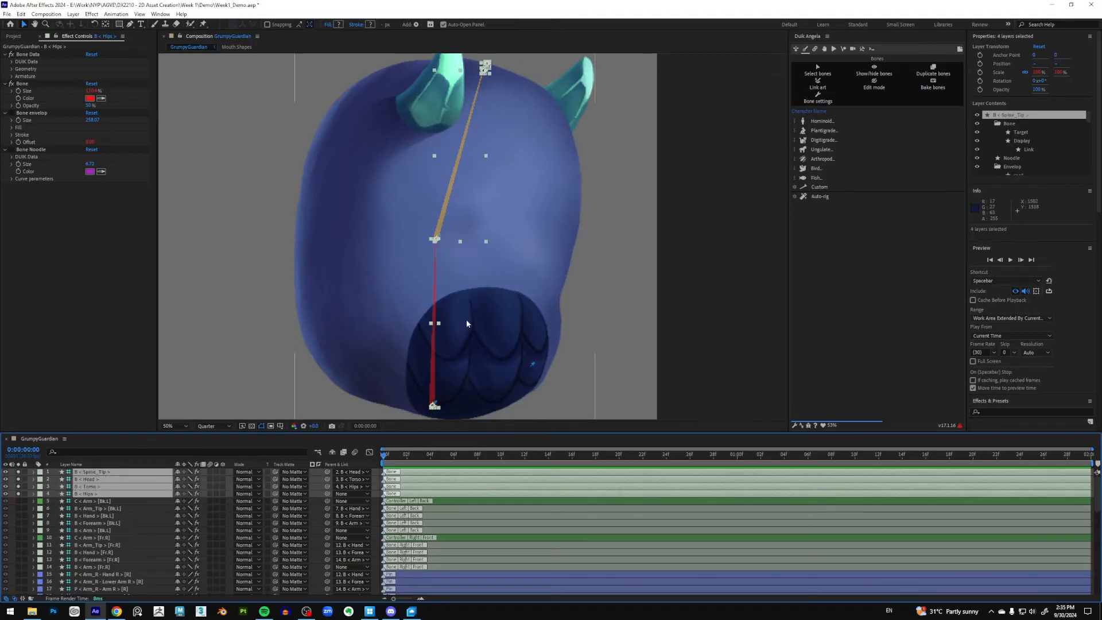
pyautogui.click(101, 494)
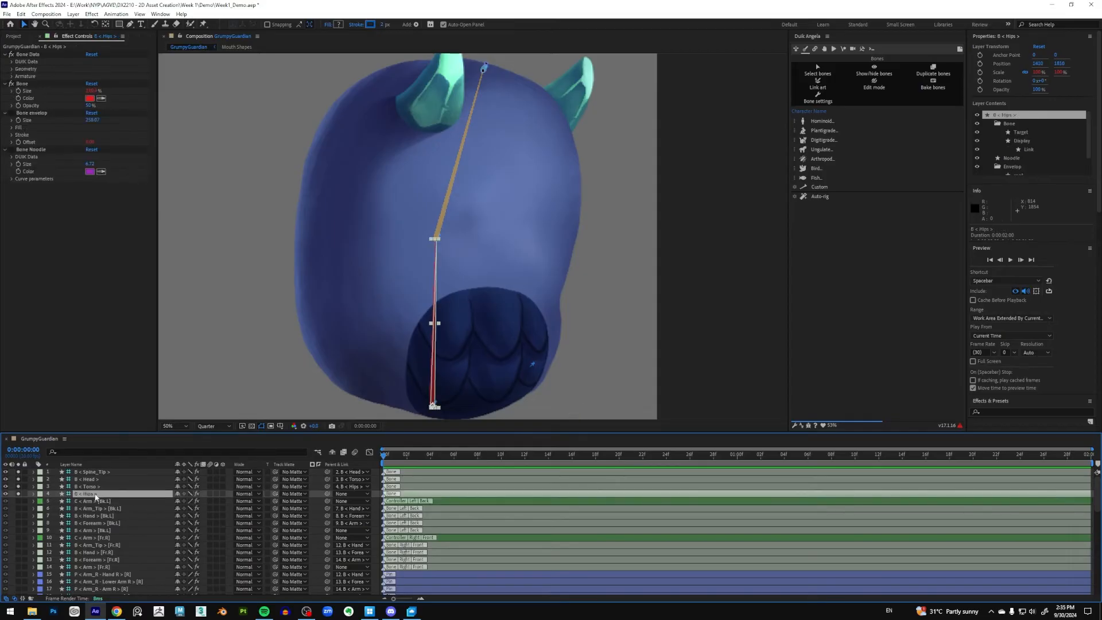
pyautogui.keyDown('ctrl'); pyautogui.click(107, 486); pyautogui.keyUp('ctrl')
pyautogui.keyDown('ctrl'); pyautogui.click(112, 479); pyautogui.keyUp('ctrl')
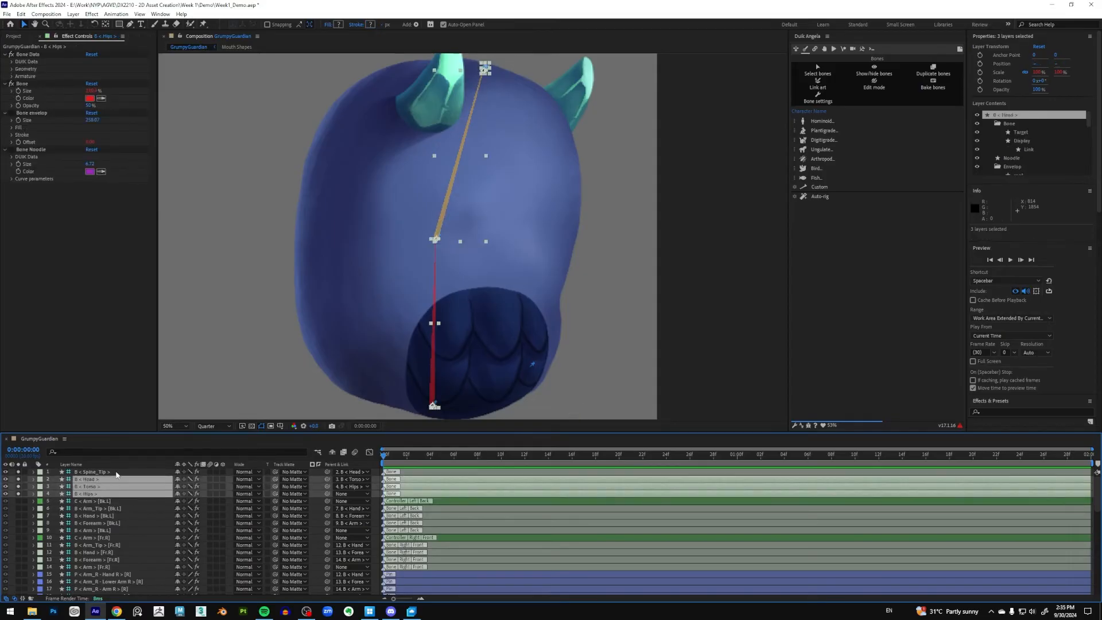
pyautogui.keyDown('ctrl'); pyautogui.click(115, 472); pyautogui.keyUp('ctrl')
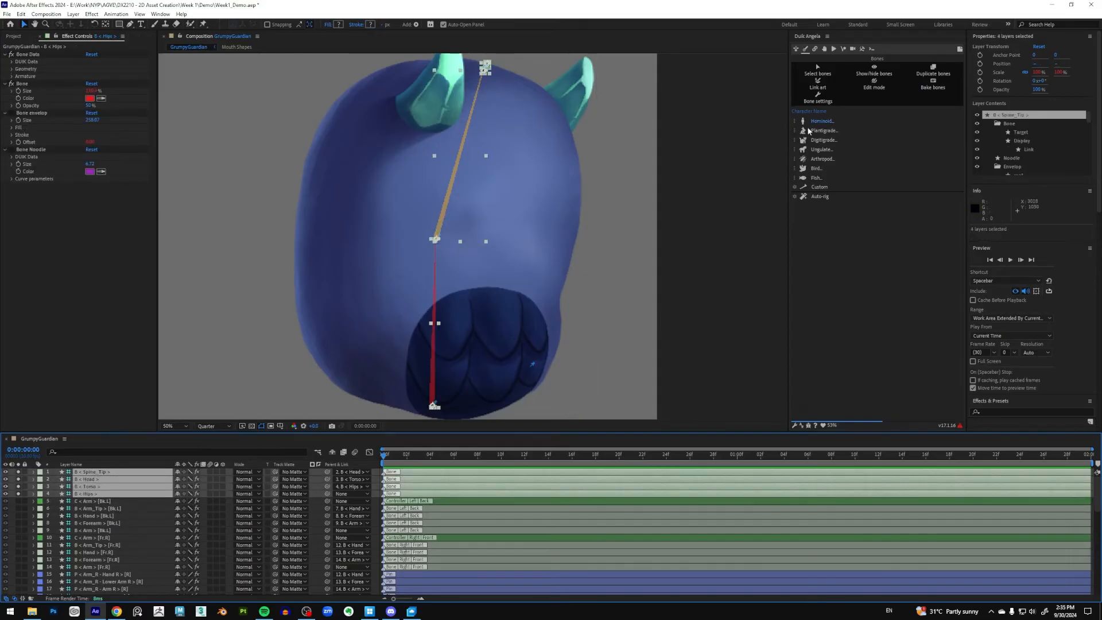
pyautogui.click(804, 196)
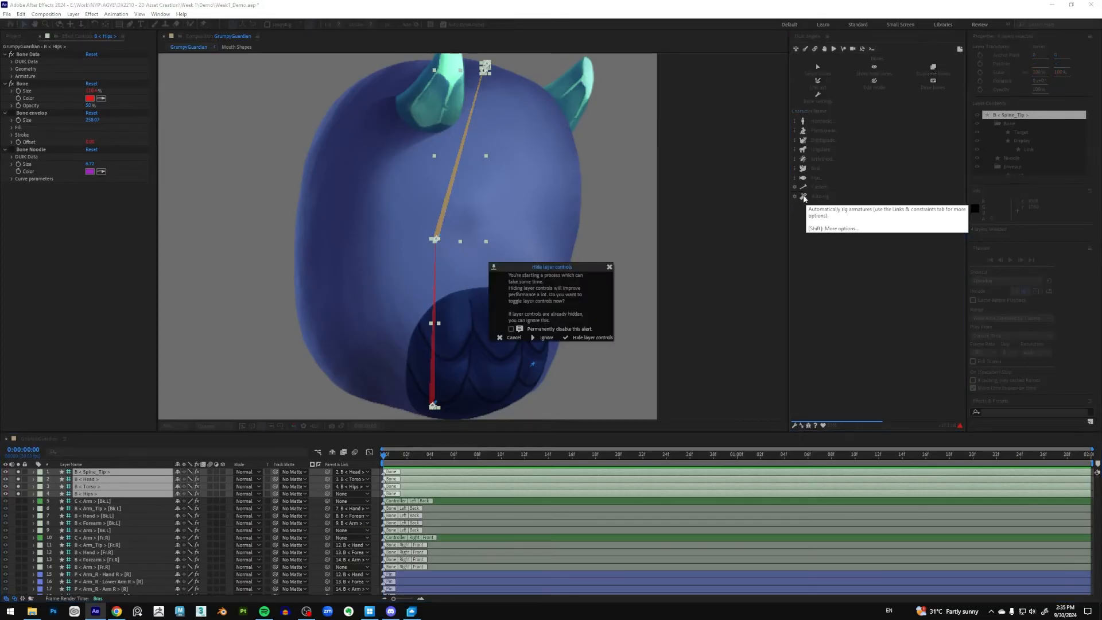
pyautogui.click(591, 338)
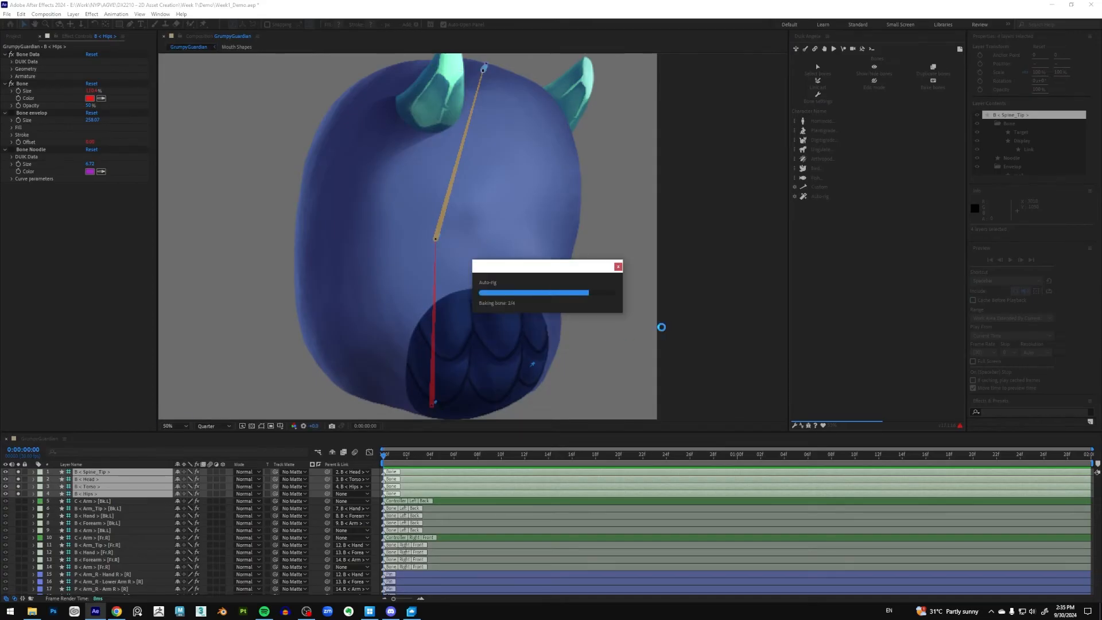
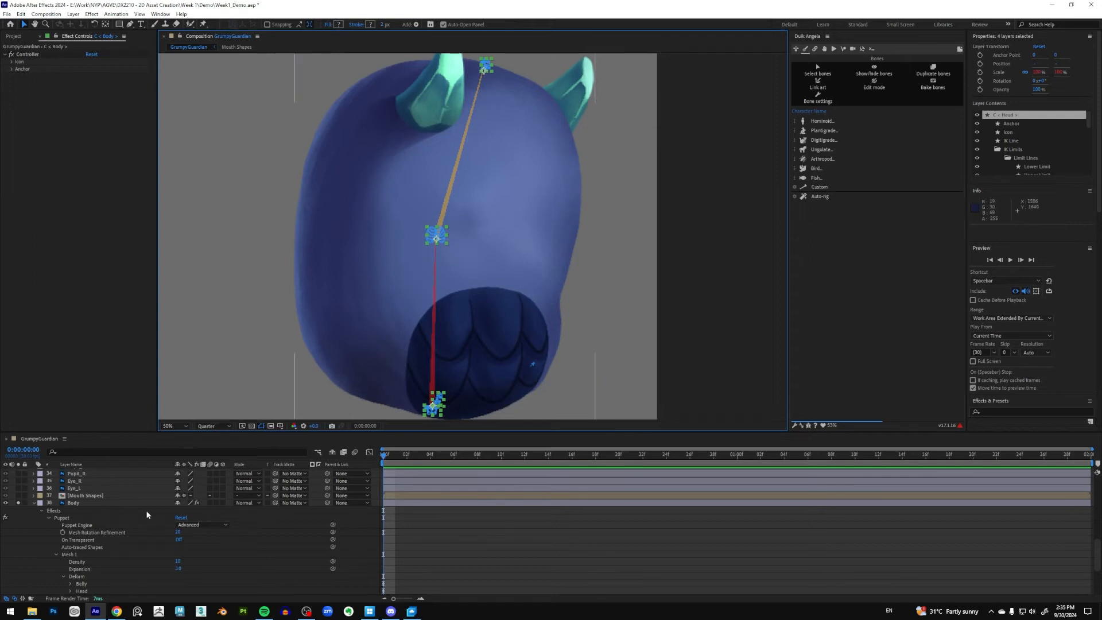
pyautogui.scroll(3, 88, 510)
pyautogui.scroll(-6, 608, 211)
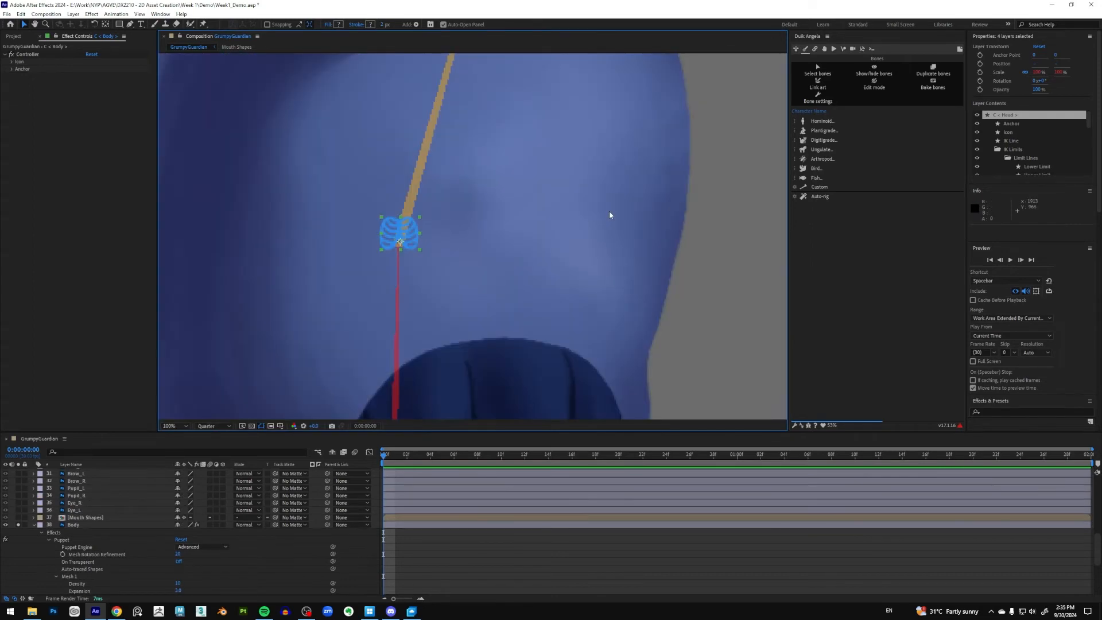
pyautogui.moveTo(570, 255); pyautogui.dragTo(570, 266)
pyautogui.scroll(1, 512, 151)
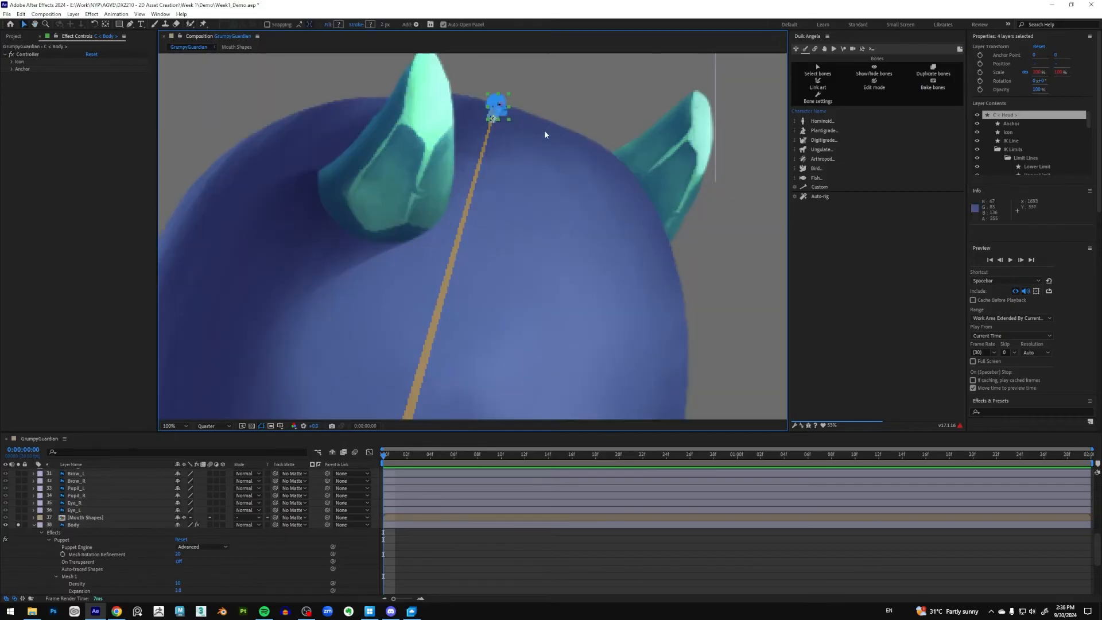
pyautogui.click(579, 103)
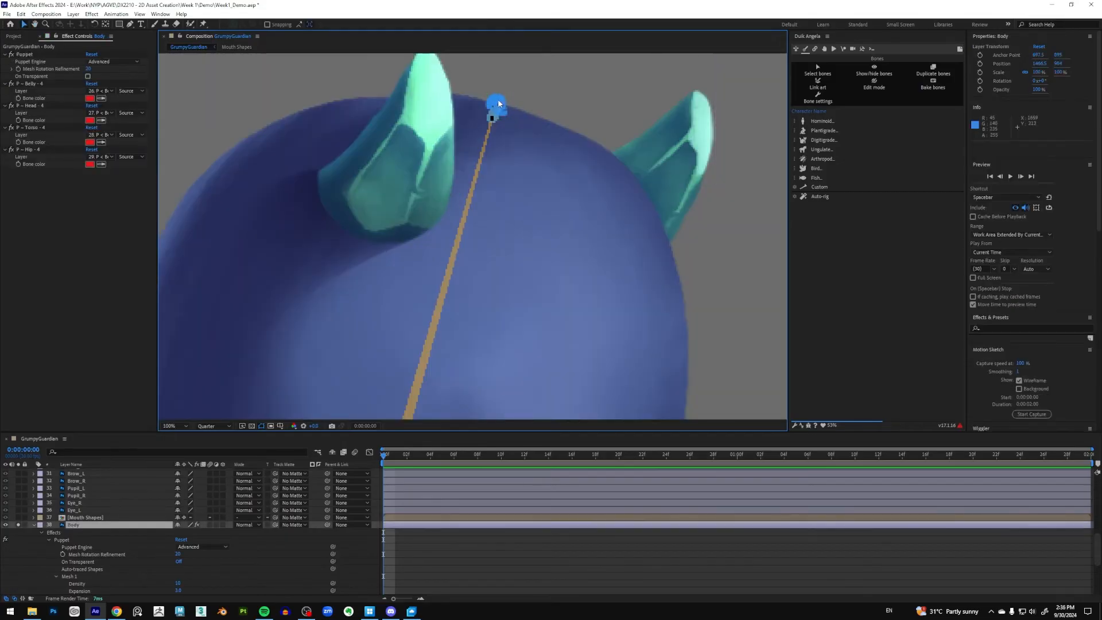
pyautogui.scroll(-1, 501, 104)
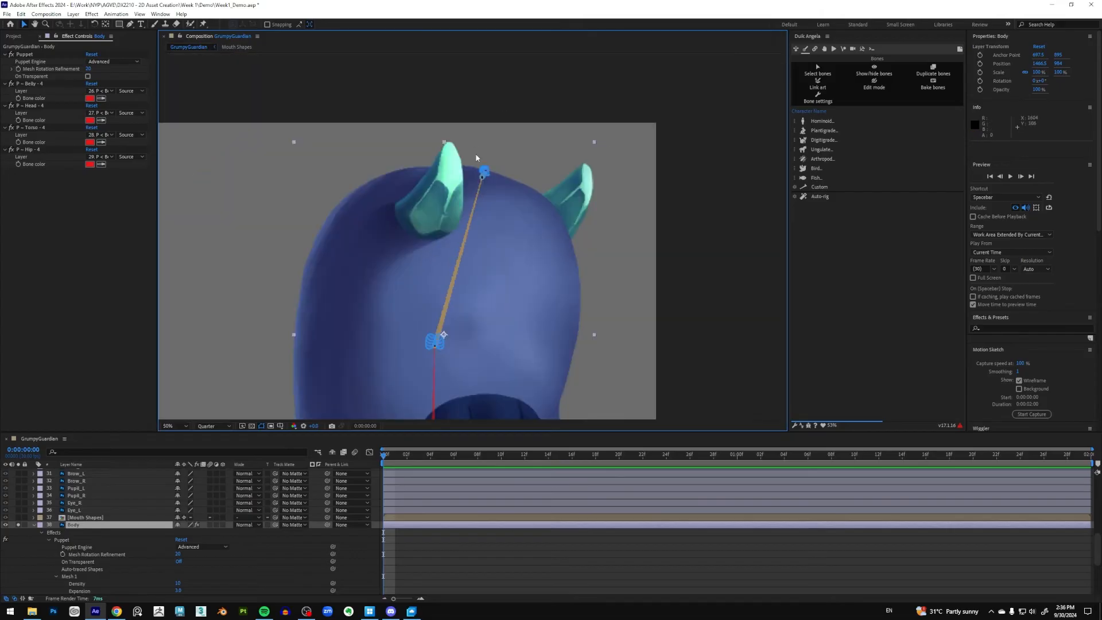
pyautogui.moveTo(483, 170); pyautogui.dragTo(480, 171)
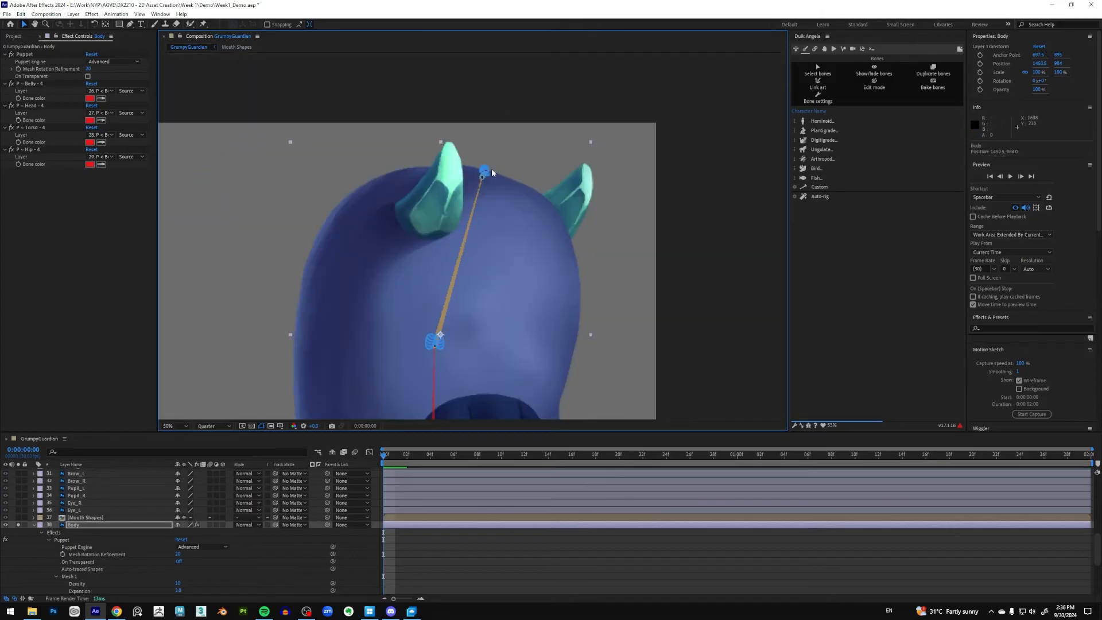
pyautogui.hotkey('ctrl', 'z')
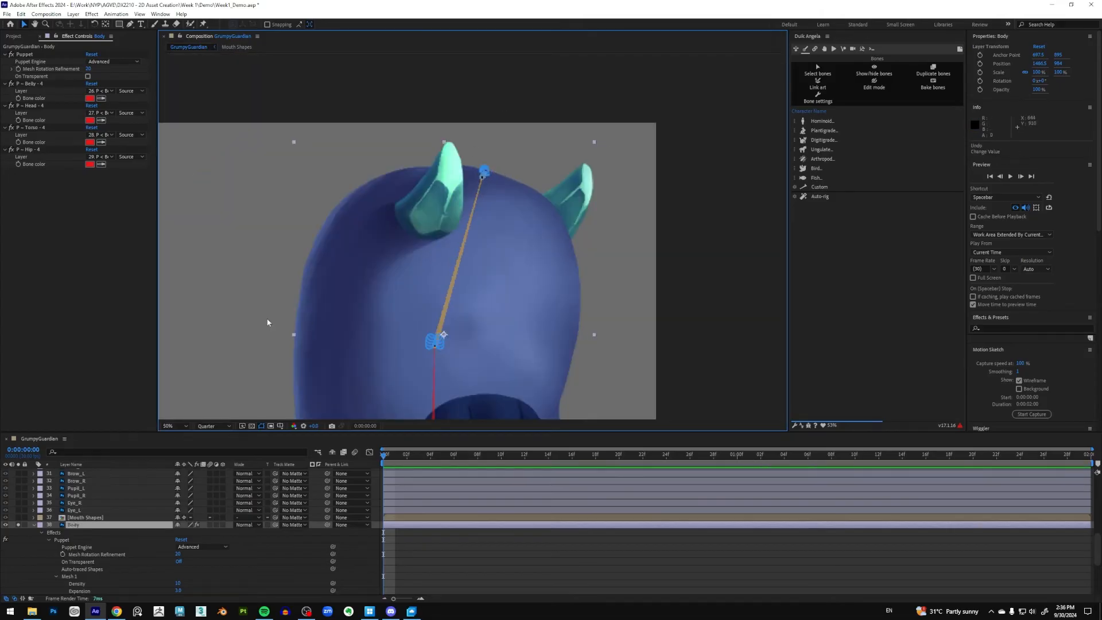
# Step: Test the head controller by moving it slightly downward, and undo the move
pyautogui.scroll(10, 82, 518)
pyautogui.click(485, 171)
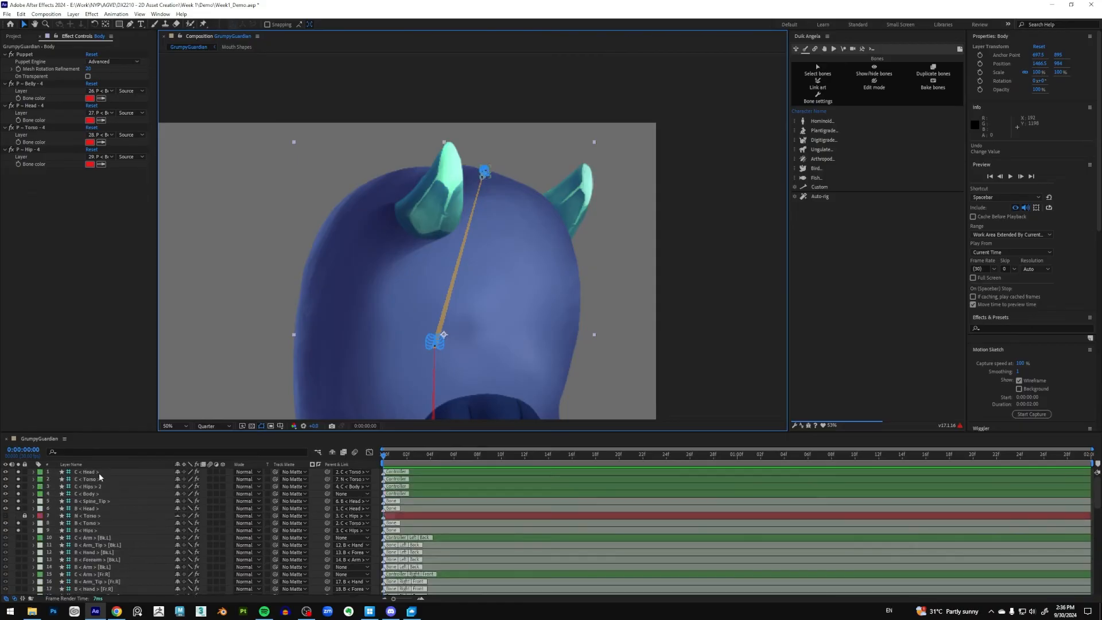
pyautogui.scroll(1, 489, 166)
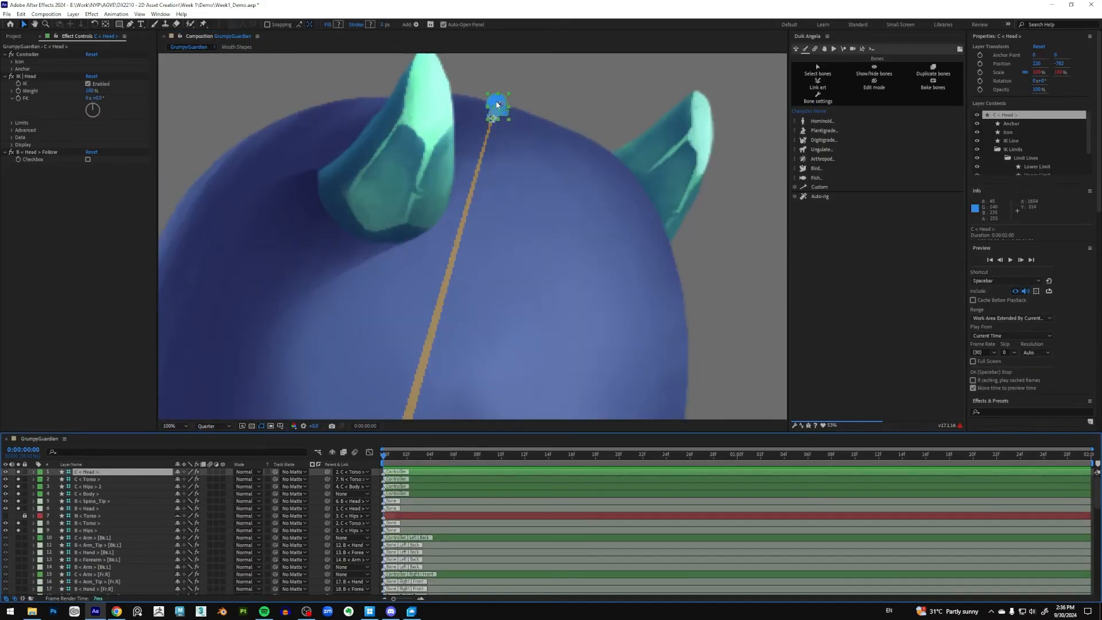
pyautogui.moveTo(497, 108)
pyautogui.mouseDown()
pyautogui.moveTo(349, 104)
pyautogui.moveTo(543, 134)
pyautogui.moveTo(498, 123)
pyautogui.mouseUp()
pyautogui.scroll(-1, 498, 123)
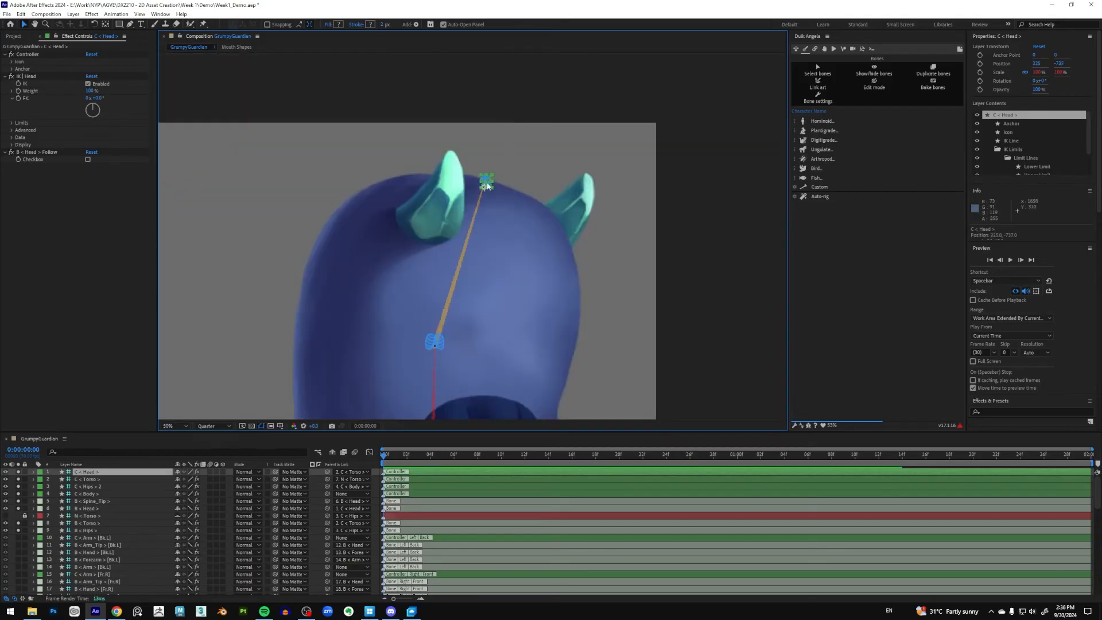
pyautogui.hotkey('ctrl', 'z')
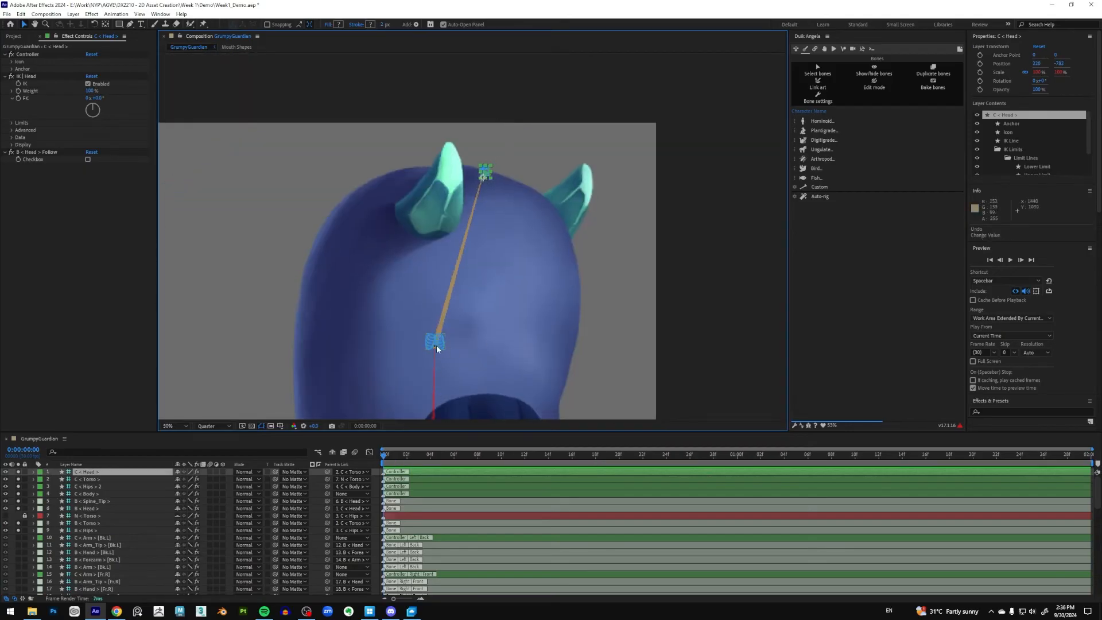
# Step: Examine the torso, hip and body controllers of the spine rig up close around the belly
pyautogui.moveTo(442, 348); pyautogui.dragTo(433, 220)
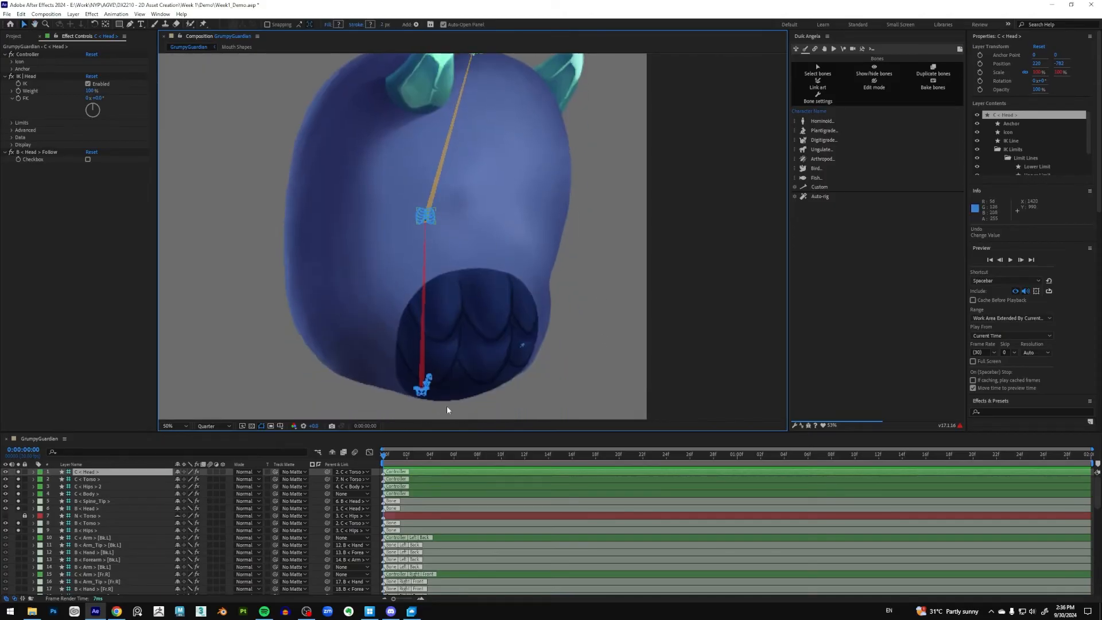
pyautogui.moveTo(539, 373); pyautogui.dragTo(551, 324)
pyautogui.scroll(1, 421, 367)
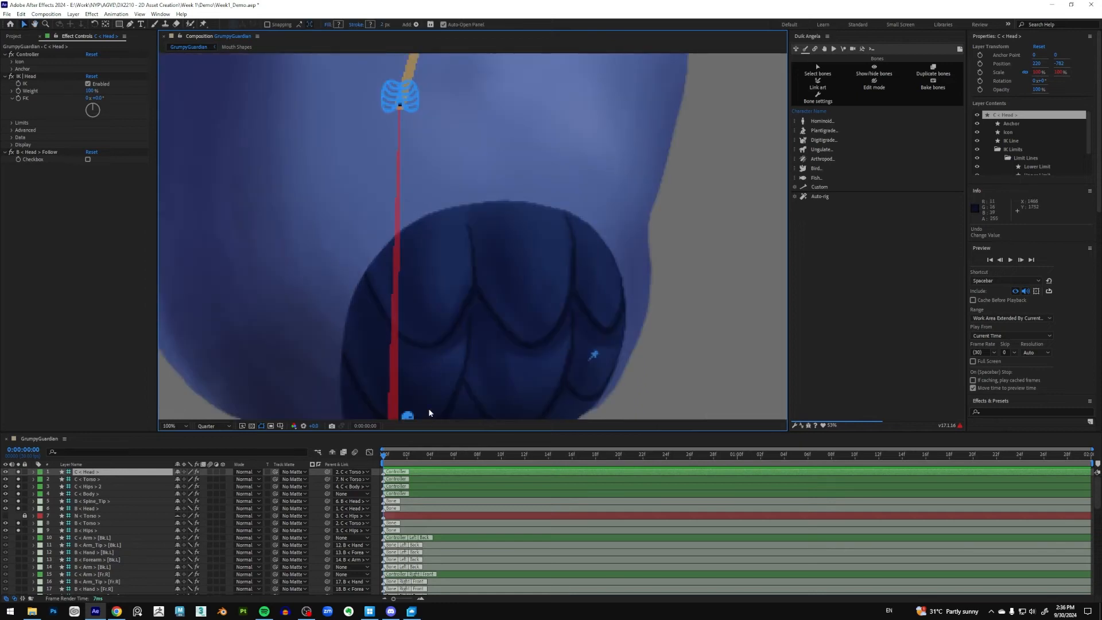
pyautogui.moveTo(459, 287); pyautogui.dragTo(483, 187)
pyautogui.press('v')
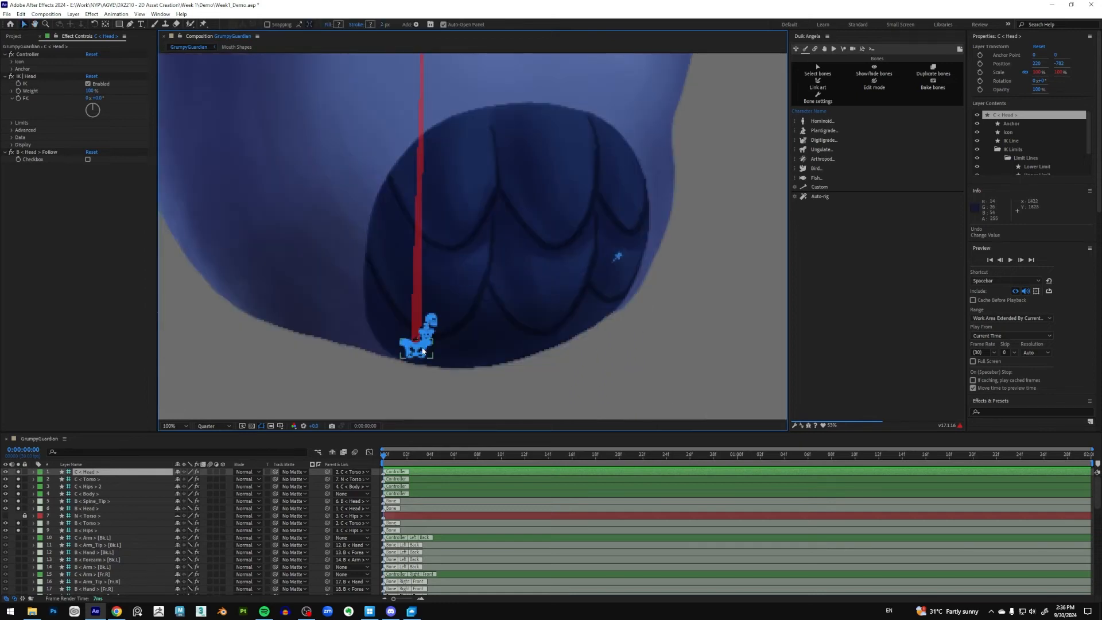
pyautogui.scroll(-1, 487, 325)
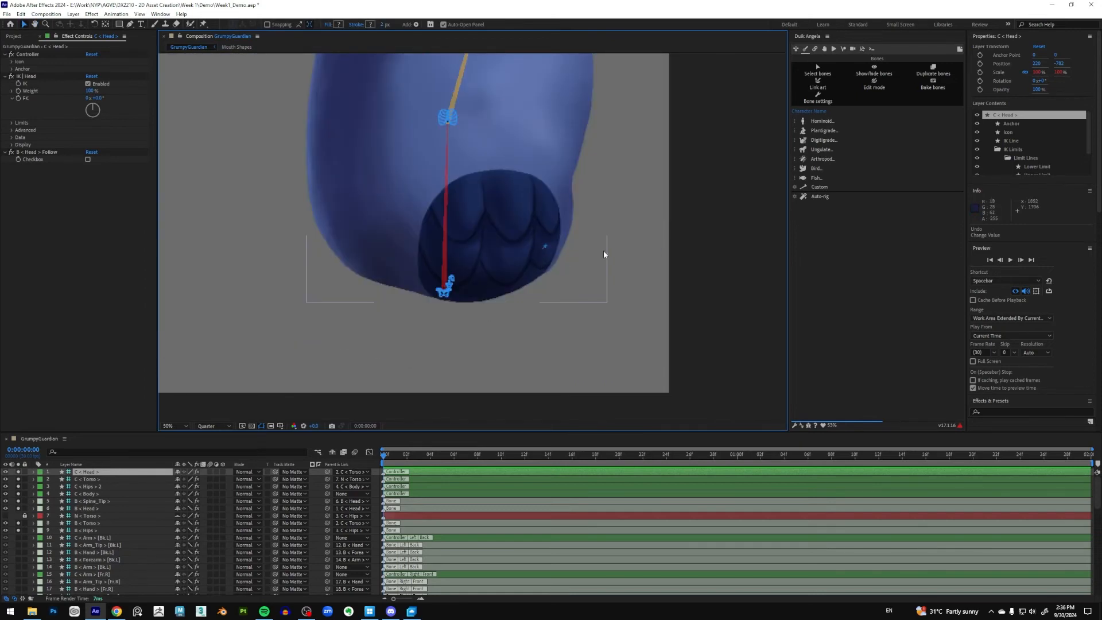
pyautogui.press('h')
pyautogui.moveTo(604, 250); pyautogui.dragTo(587, 318)
pyautogui.press('v')
pyautogui.press('.')
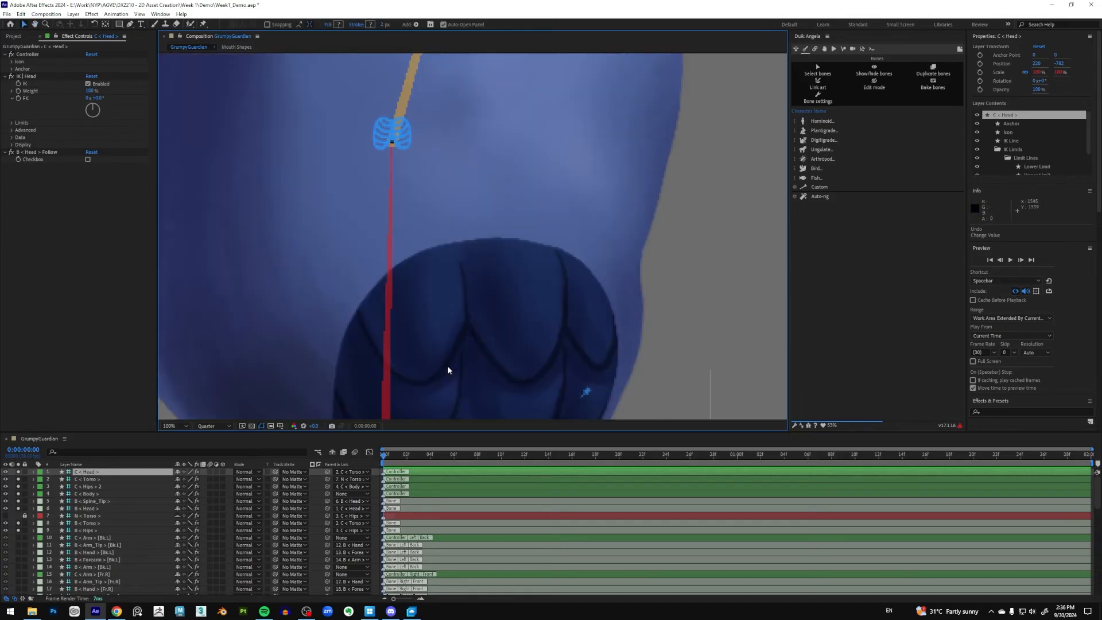
pyautogui.moveTo(447, 376); pyautogui.dragTo(483, 282)
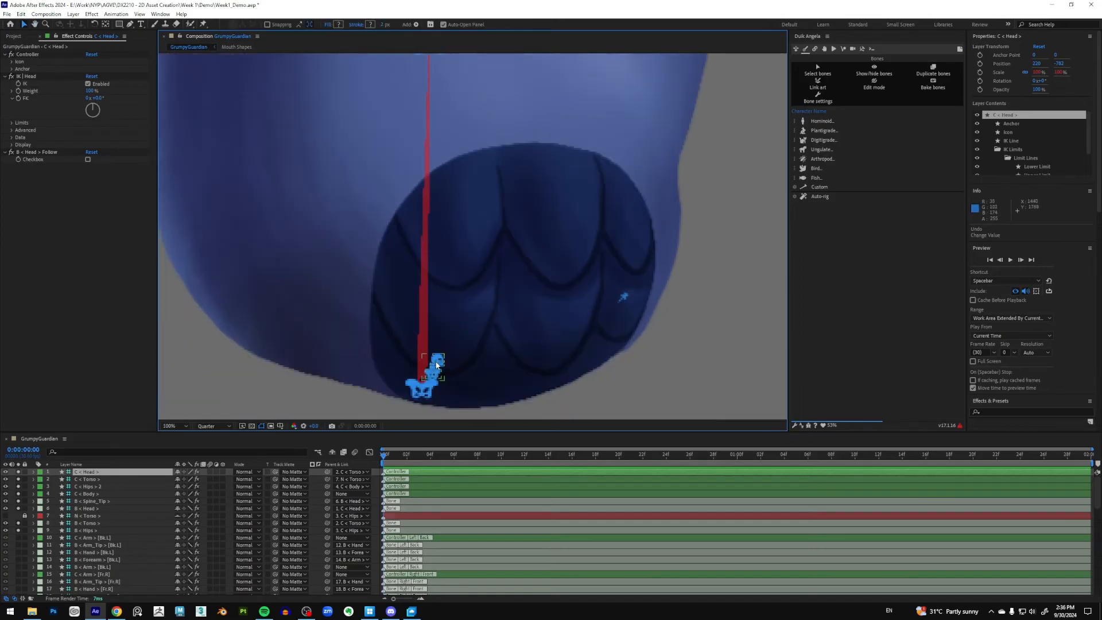
pyautogui.moveTo(437, 364); pyautogui.dragTo(513, 287)
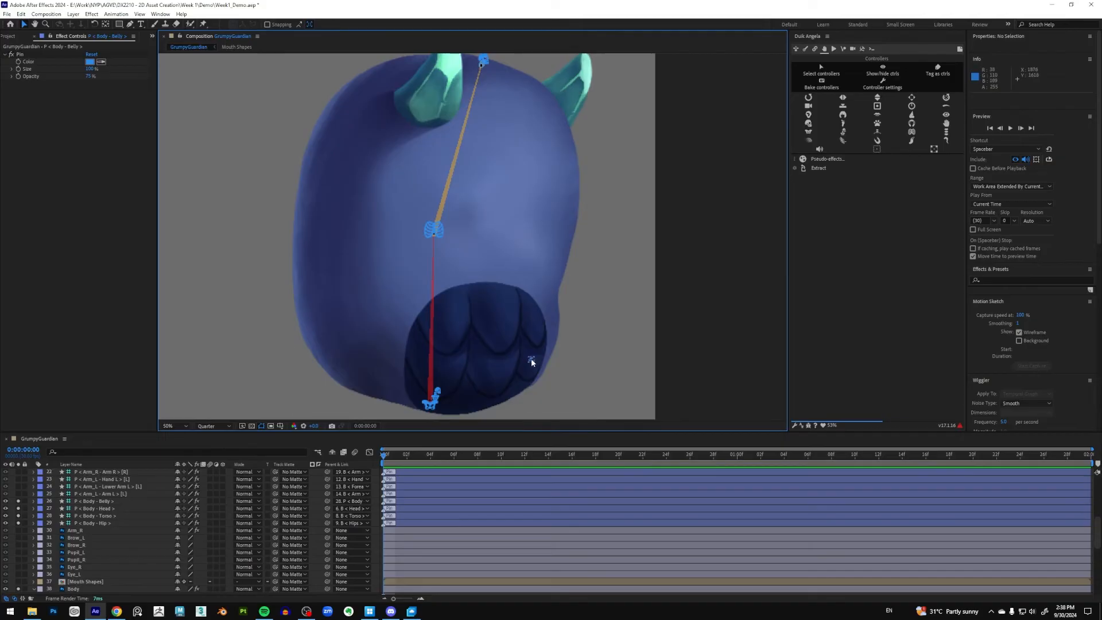
# Step: Test the Body - Belly pin by moving it slightly, and undo the move
pyautogui.moveTo(555, 369); pyautogui.dragTo(560, 346)
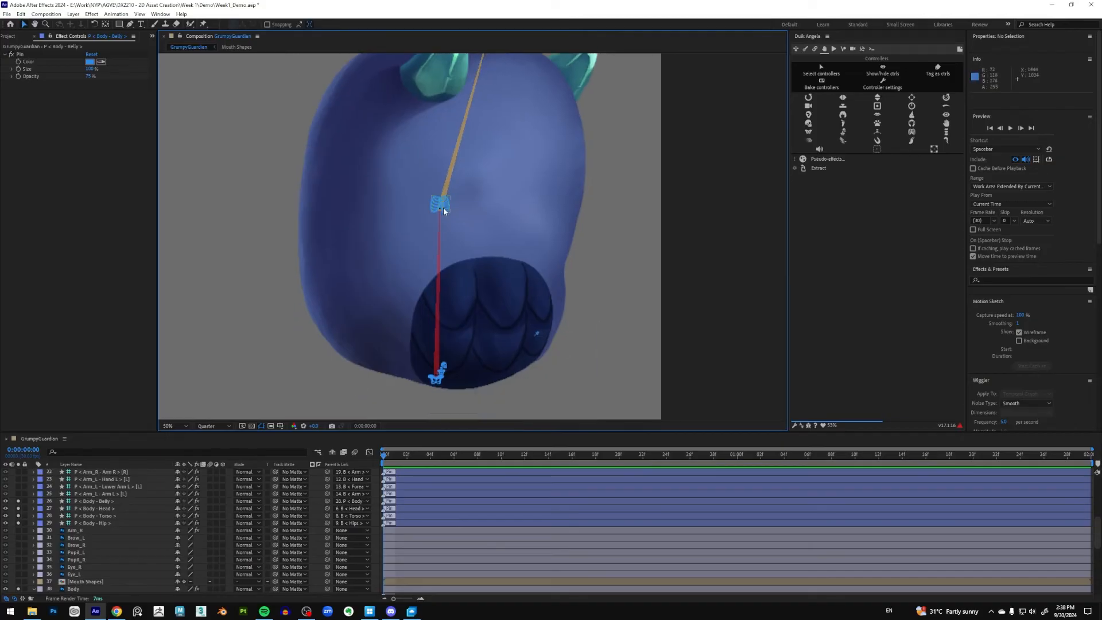
pyautogui.press('/')
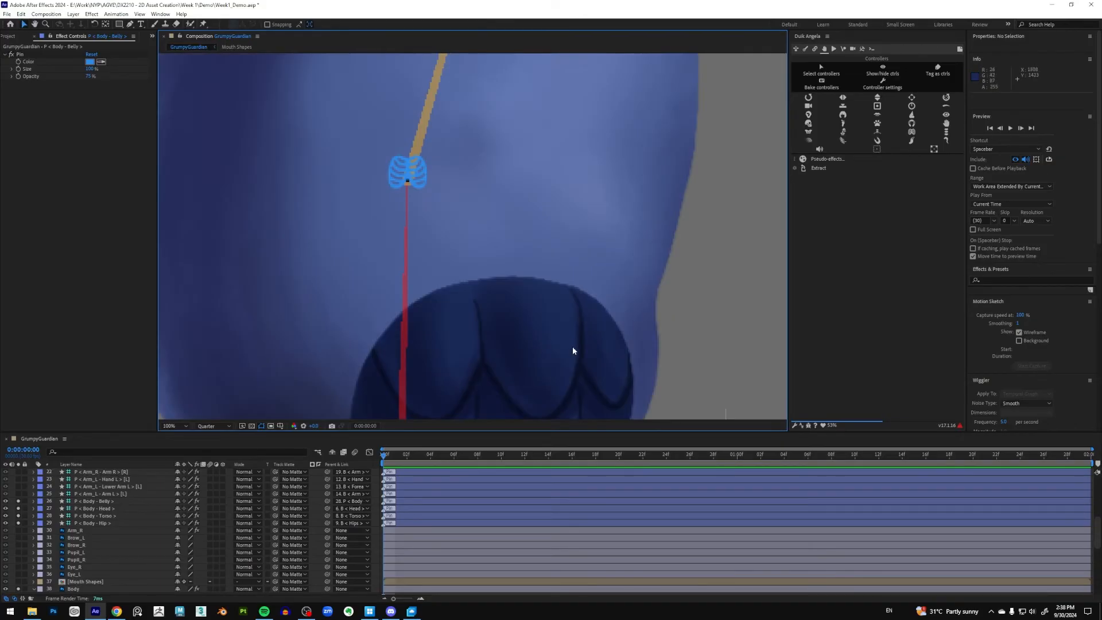
pyautogui.moveTo(572, 351); pyautogui.dragTo(554, 255)
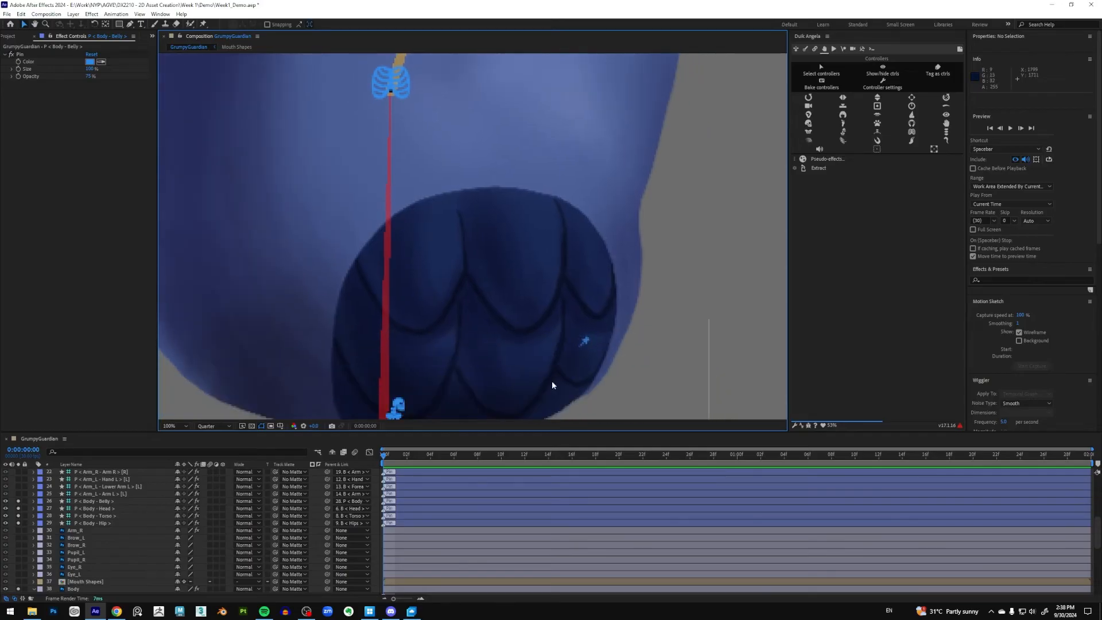
pyautogui.moveTo(584, 342)
pyautogui.mouseDown()
pyautogui.moveTo(586, 321)
pyautogui.moveTo(594, 353)
pyautogui.moveTo(590, 340)
pyautogui.mouseUp()
pyautogui.hotkey('ctrl', 'z')
pyautogui.scroll(-1, 607, 312)
pyautogui.moveTo(554, 236); pyautogui.dragTo(563, 299)
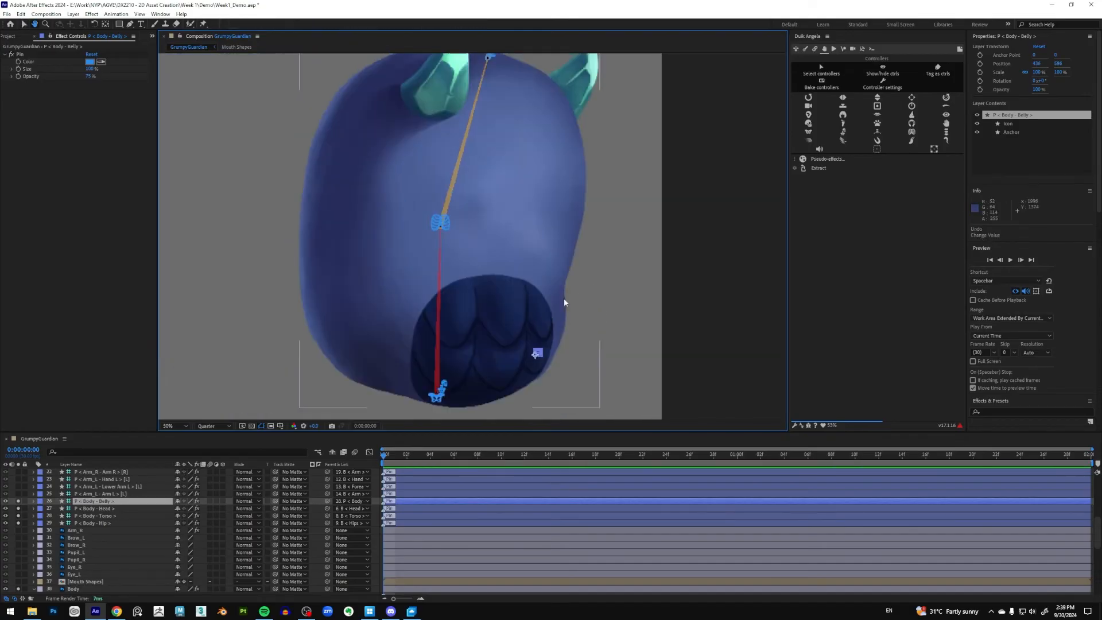
# Step: Turn off solo for the body pins, the Body layer, and the spine controllers and bones to show the whole character
pyautogui.scroll(-1, 545, 290)
pyautogui.scroll(1, 498, 247)
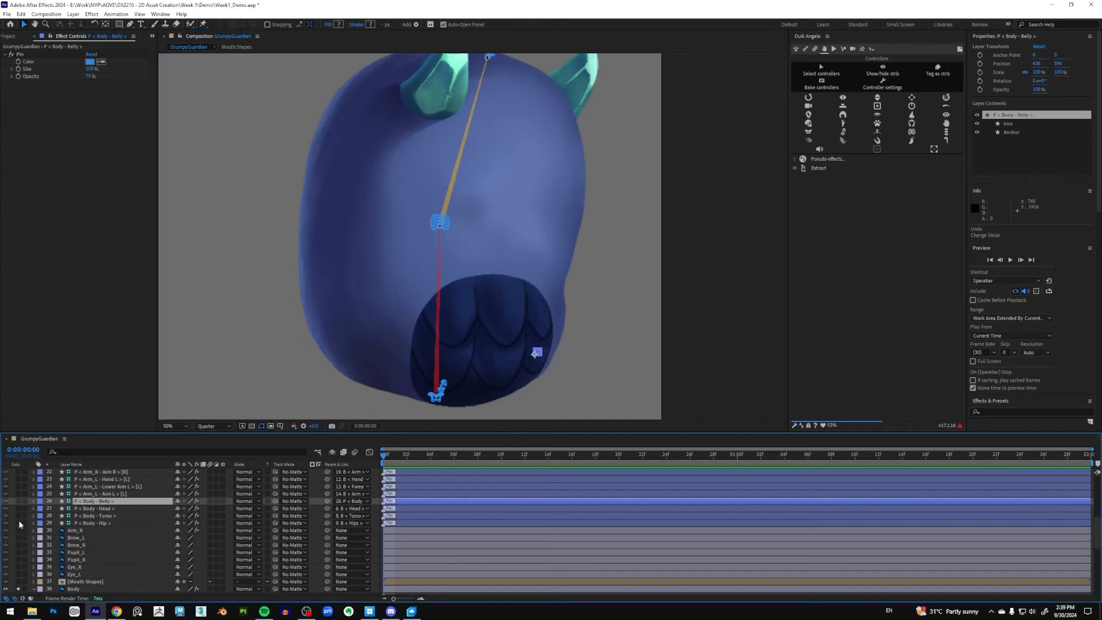
pyautogui.scroll(-1, 22, 523)
pyautogui.click(19, 566)
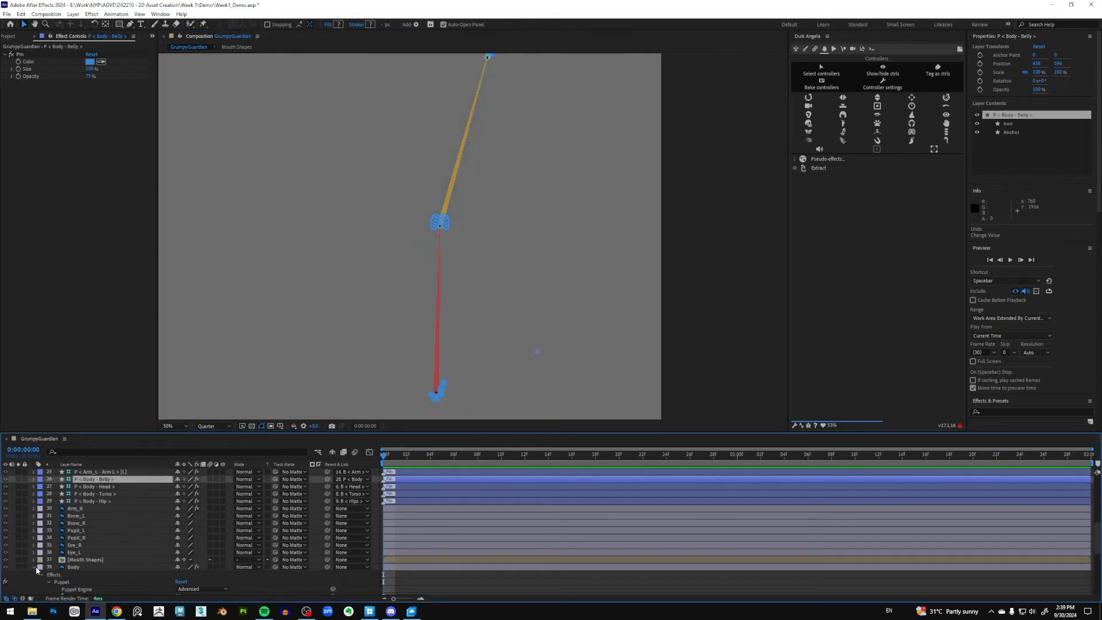
pyautogui.click(33, 567)
pyautogui.scroll(8, 67, 535)
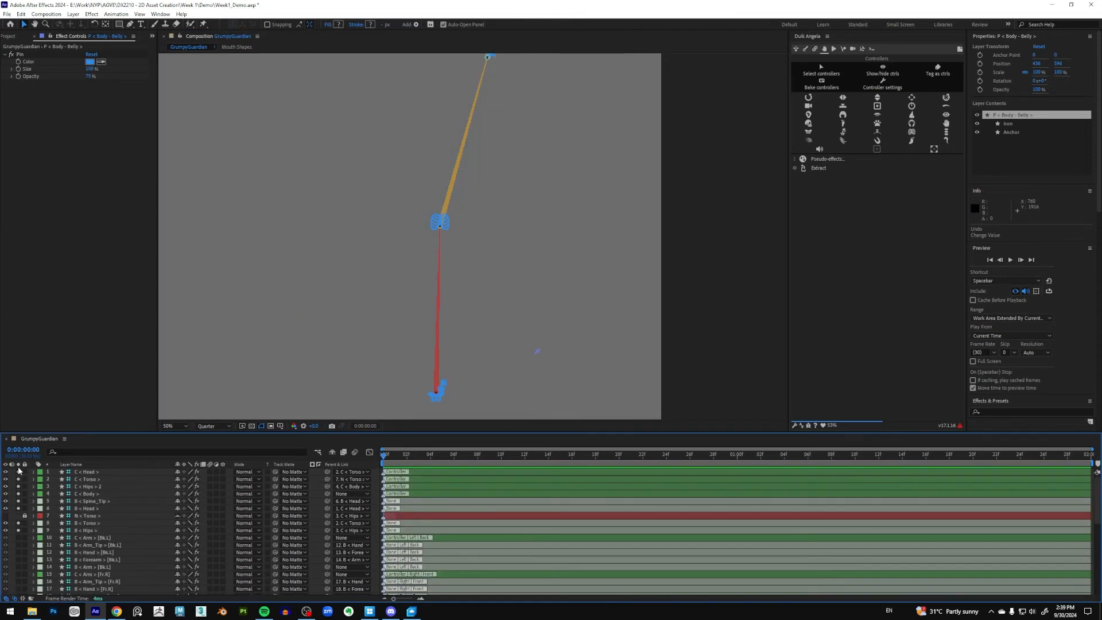
pyautogui.moveTo(20, 474); pyautogui.dragTo(17, 530)
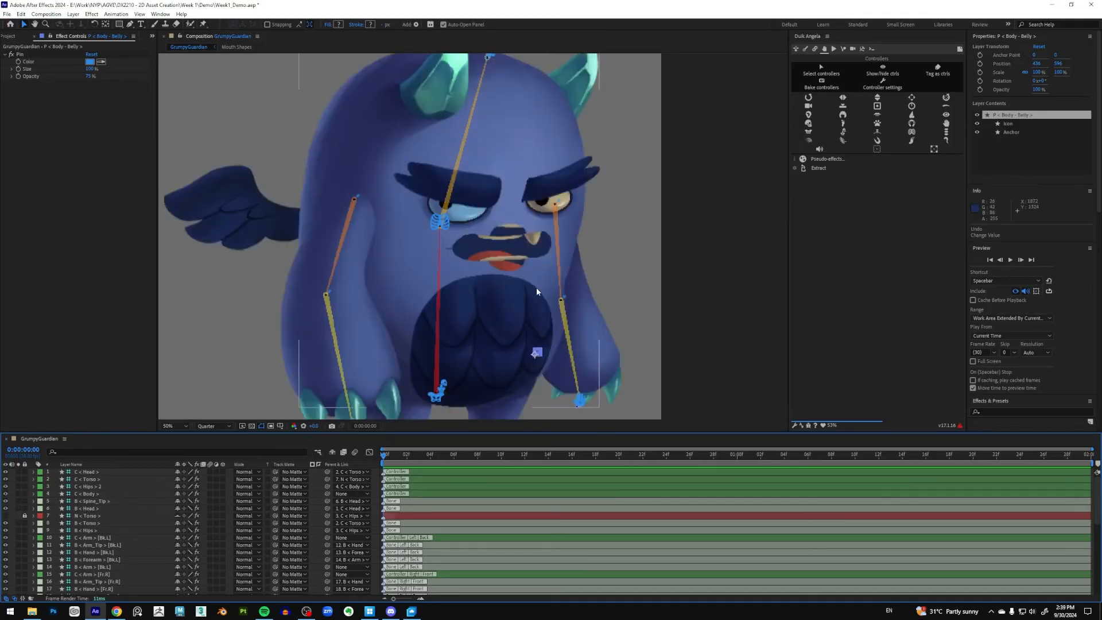
pyautogui.scroll(-2, 576, 269)
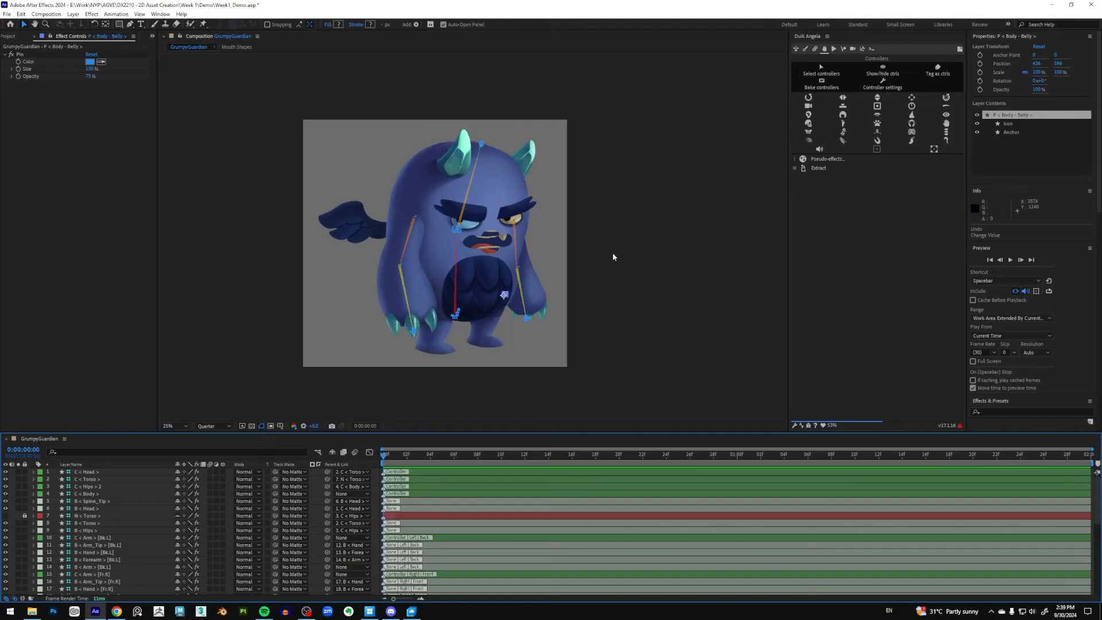
pyautogui.moveTo(612, 254); pyautogui.dragTo(634, 223)
pyautogui.click(462, 288)
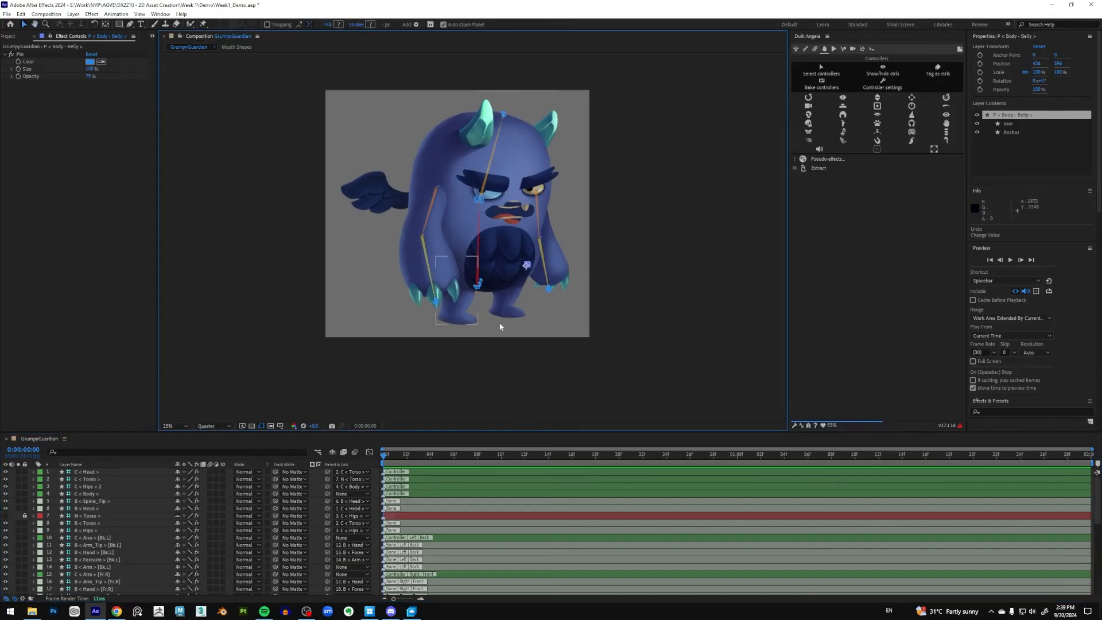
pyautogui.press('.')
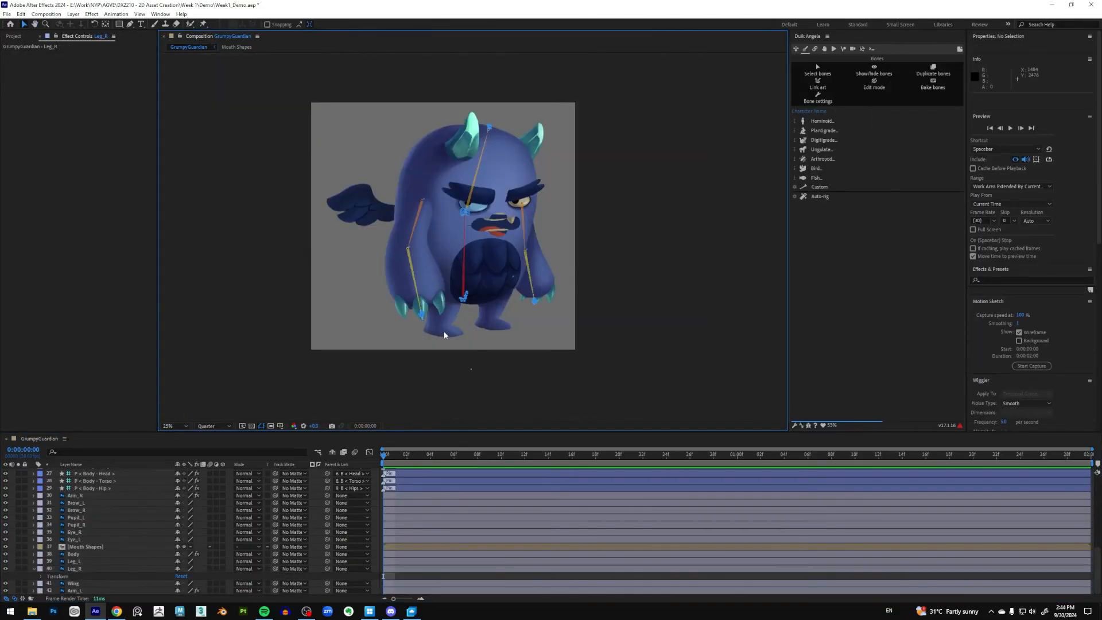
# Step: Select the Leg_R layer and solo it to isolate the right leg
pyautogui.click(443, 330)
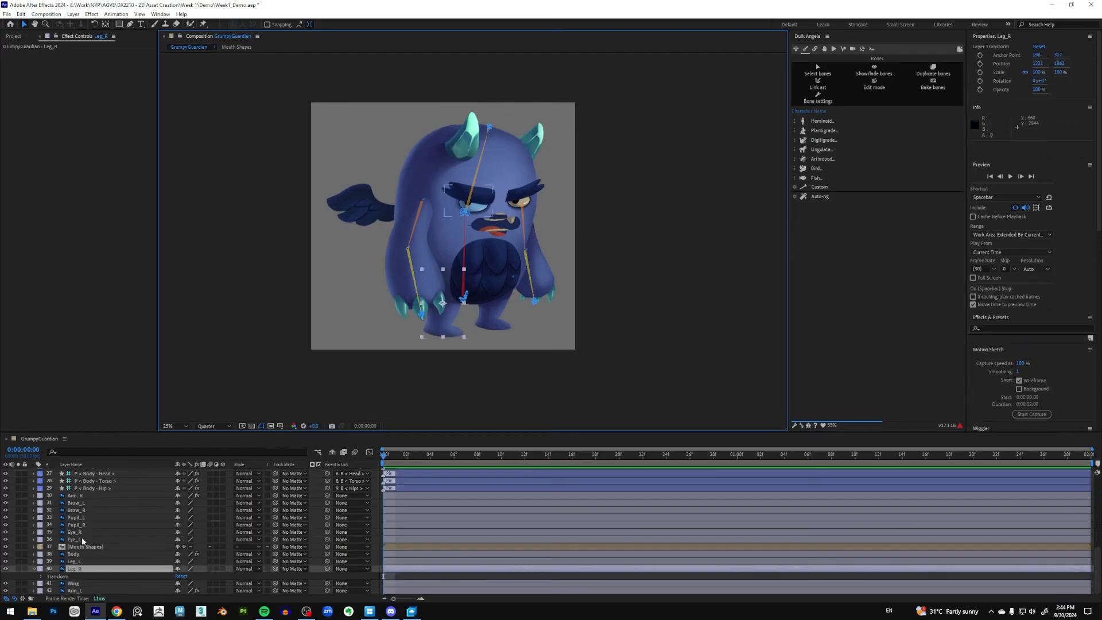
pyautogui.click(17, 568)
pyautogui.scroll(4, 425, 370)
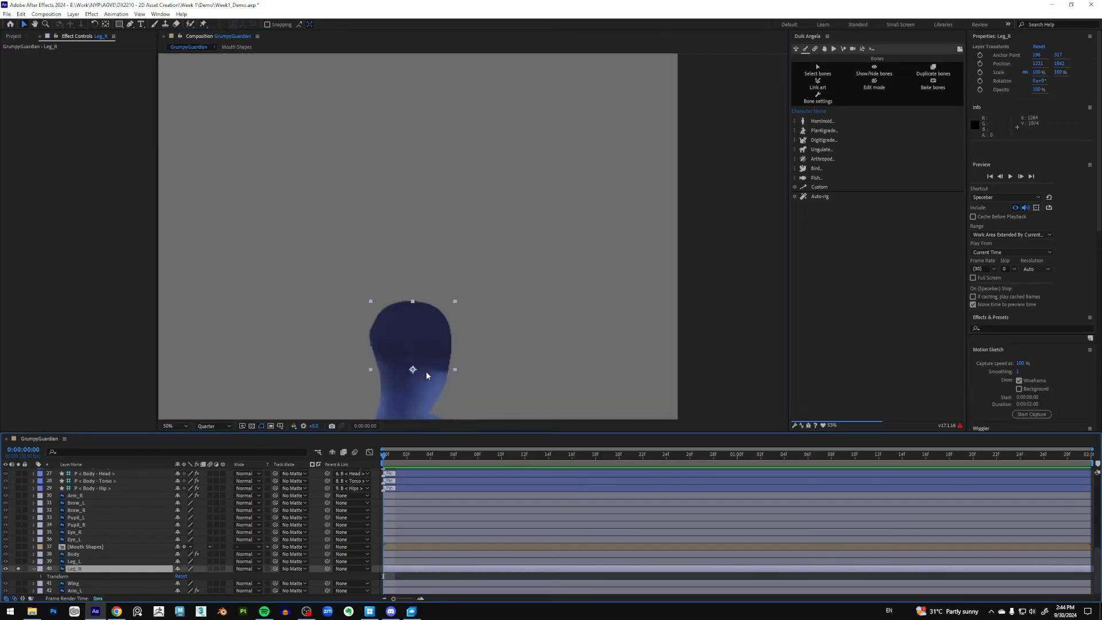
pyautogui.moveTo(568, 263); pyautogui.dragTo(575, 260)
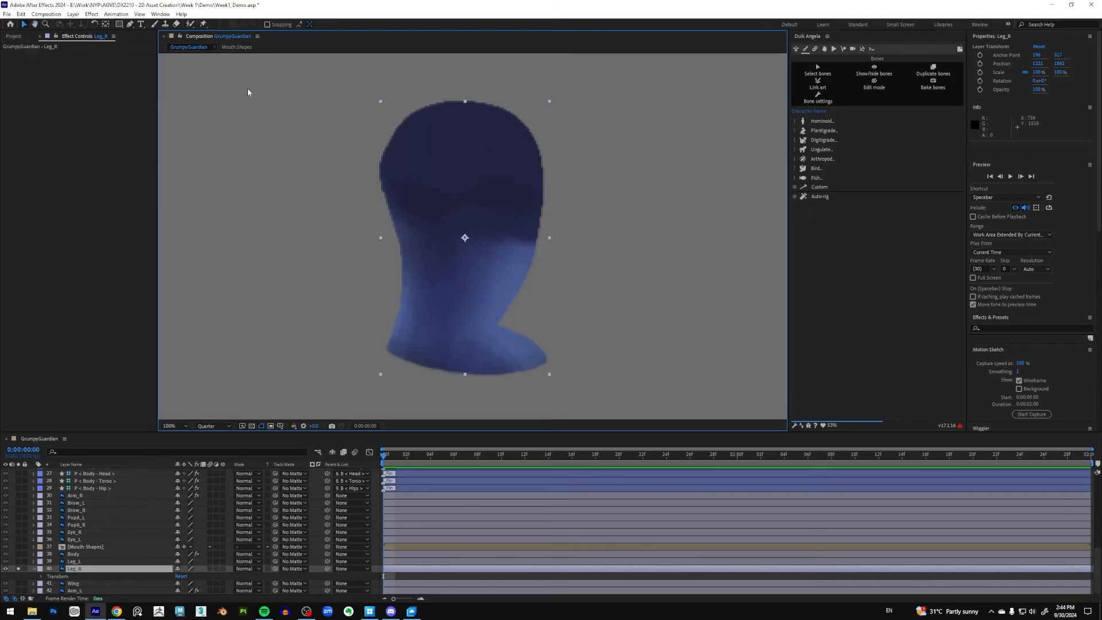
# Step: Place five puppet position pins on Leg_R: upper edge of the thigh, knee, heel, middle of the foot and toe tip
pyautogui.click(202, 25)
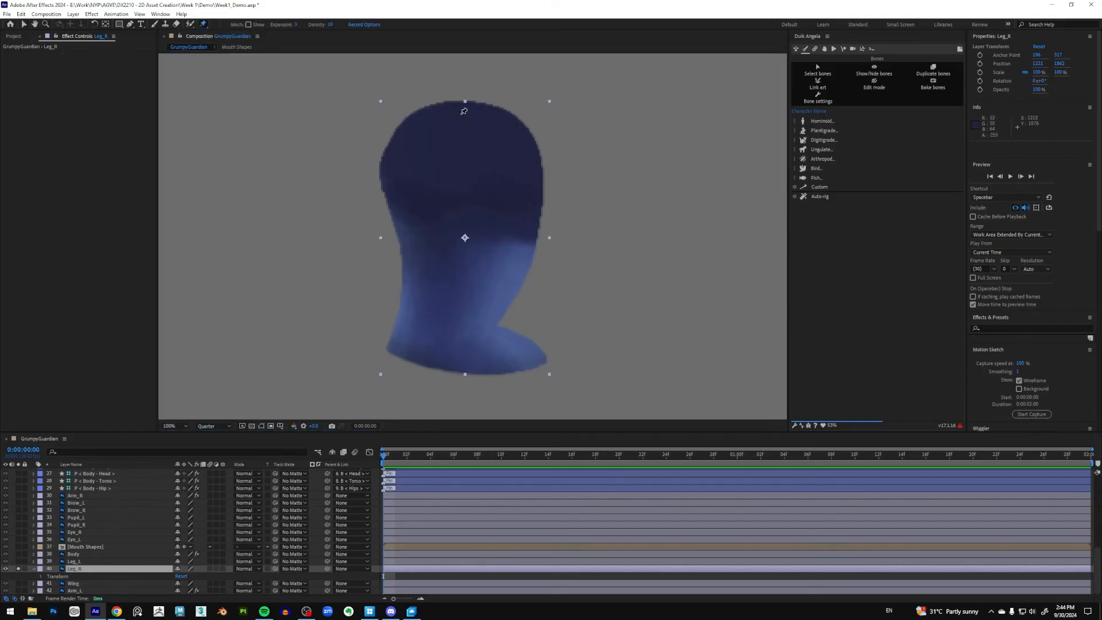
pyautogui.click(461, 111)
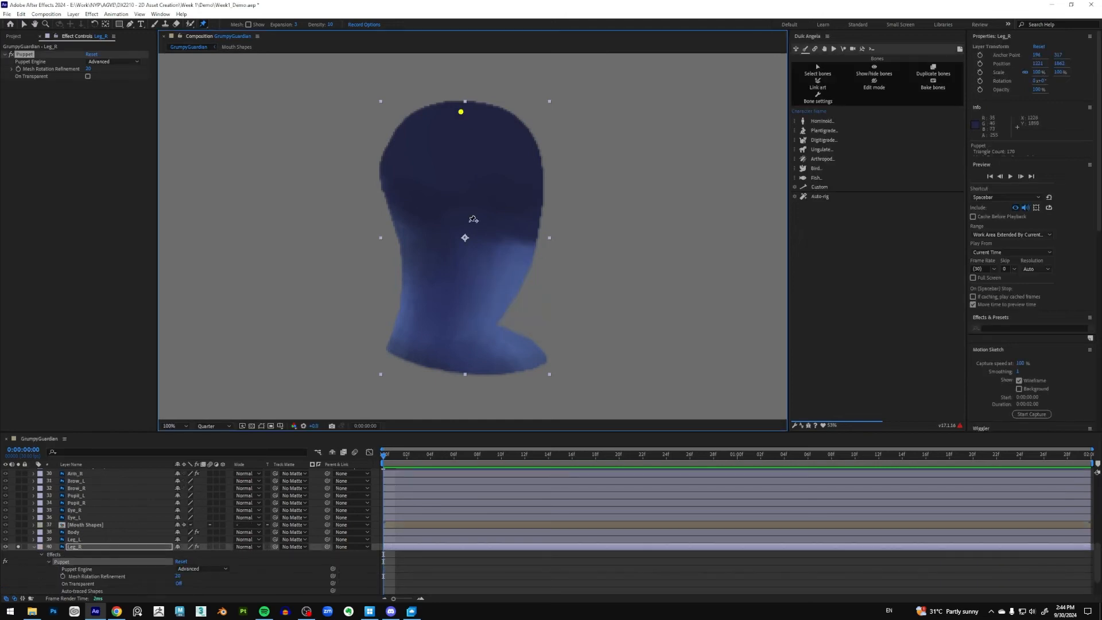
pyautogui.click(466, 262)
pyautogui.click(426, 321)
pyautogui.click(464, 350)
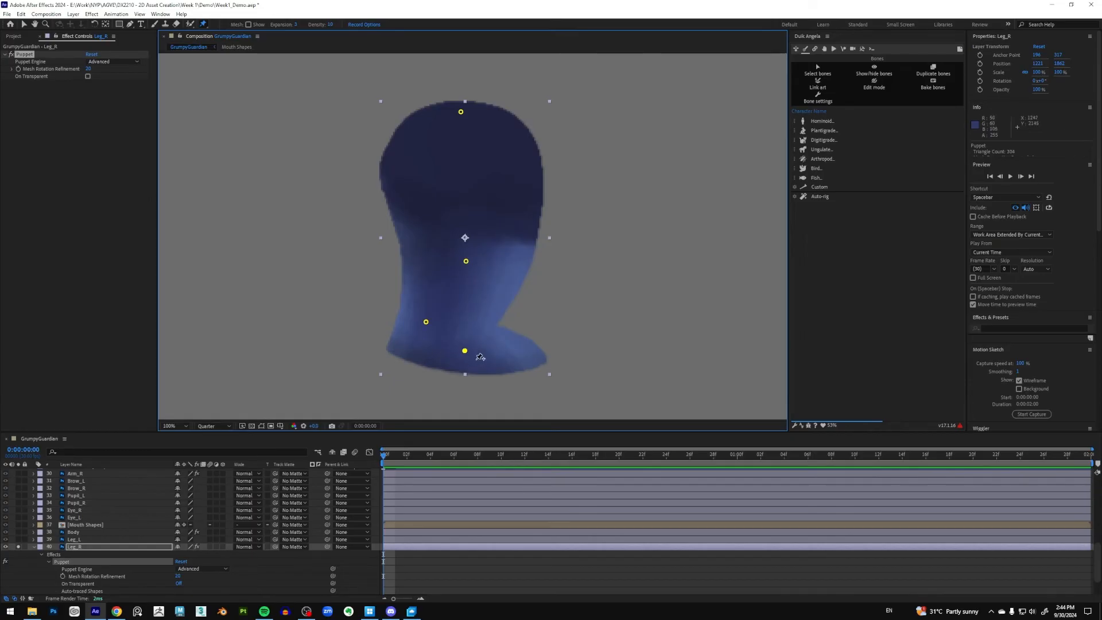
pyautogui.click(539, 356)
# Step: Rename Leg_R's toe-tip puppet pin as Toe Tip R and its mid-foot pin as Toe R
pyautogui.scroll(-3, 128, 526)
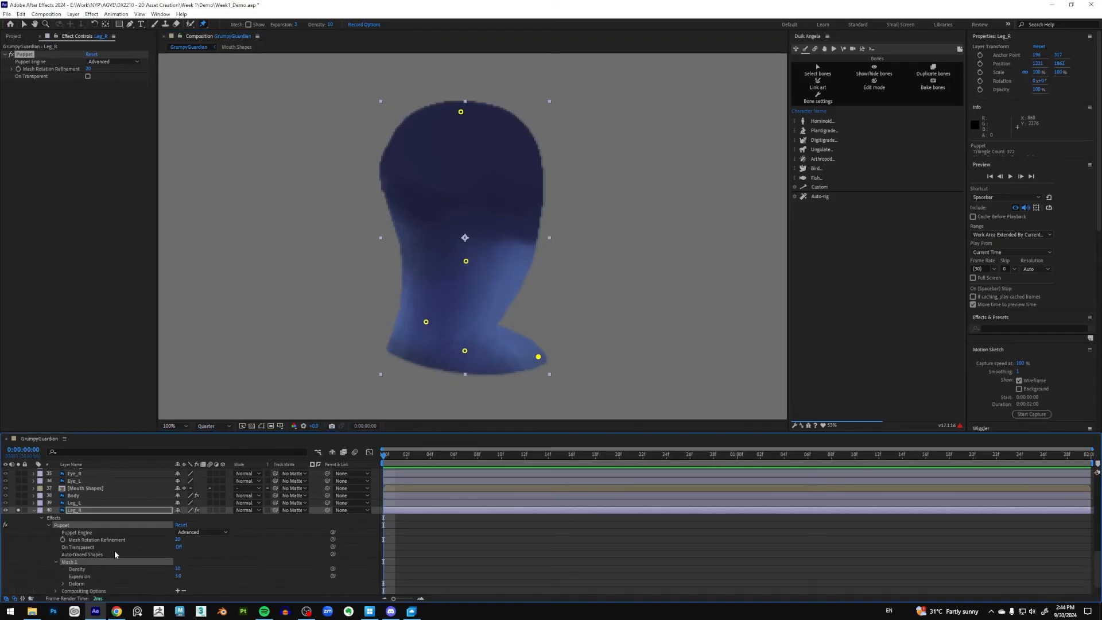
pyautogui.click(56, 561)
pyautogui.click(63, 561)
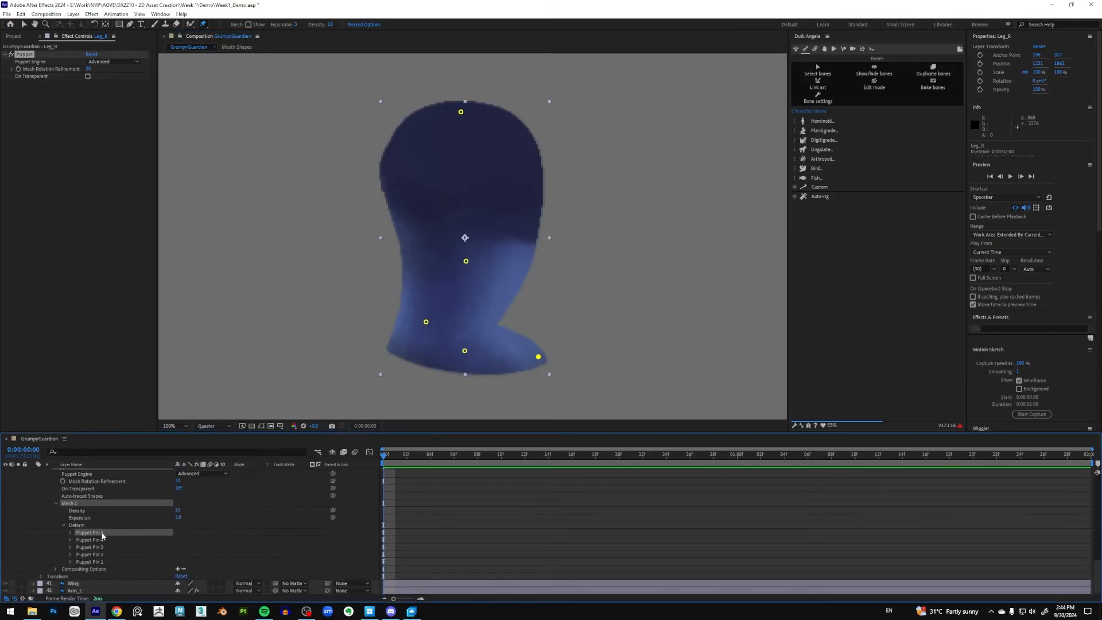
pyautogui.press('Return')
pyautogui.write('Toe Tip R')
pyautogui.press('Return')
pyautogui.click(102, 540)
pyautogui.press('Return')
pyautogui.write('T')
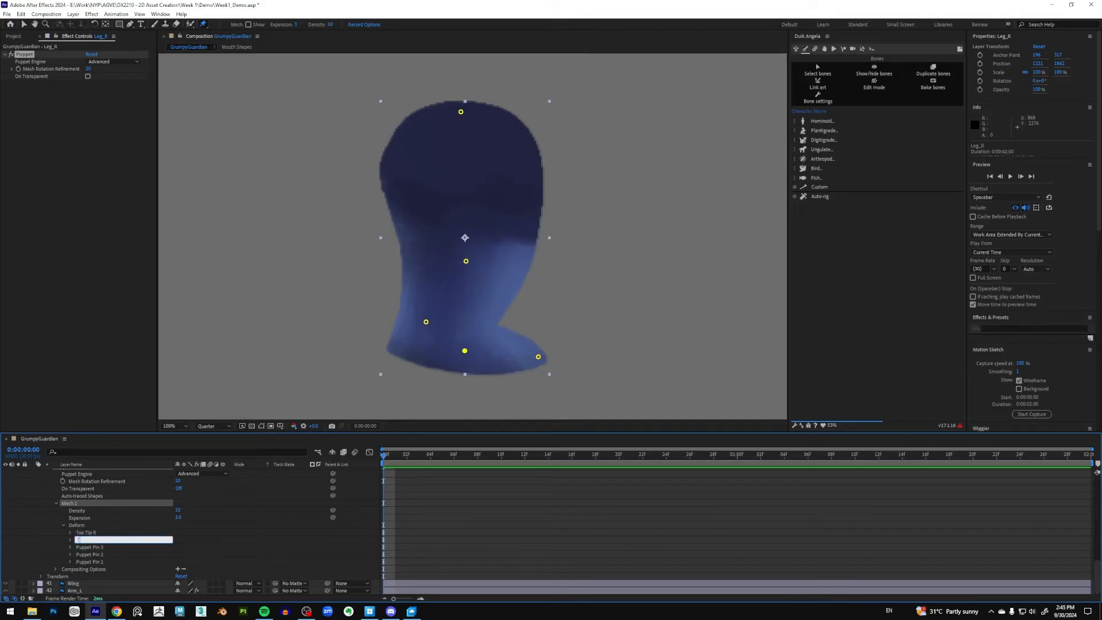
pyautogui.write('oe R')
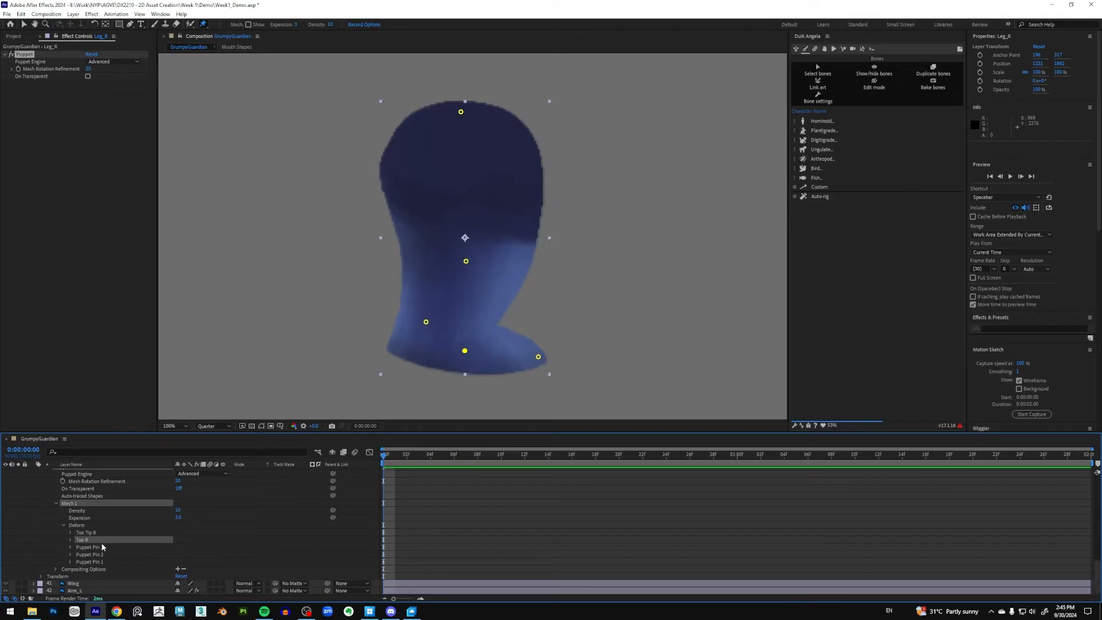
# Step: Rename Leg_R's heel pin, Puppet Pin 3, as Foot R and its knee pin, Puppet Pin 2, as Lower Leg R
pyautogui.click(102, 546)
pyautogui.press('Return')
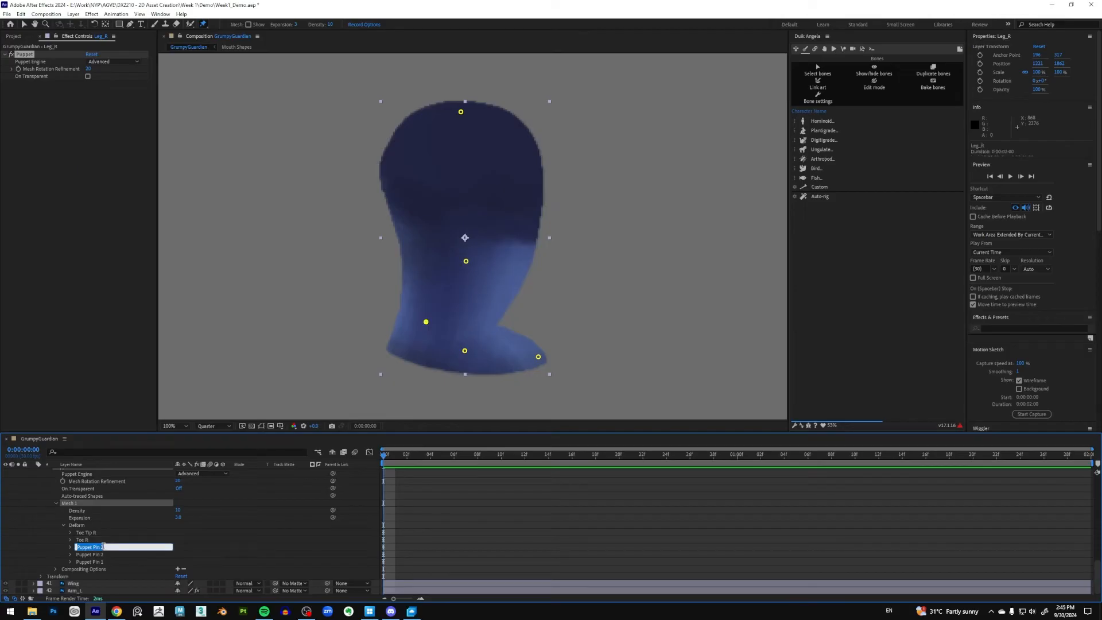
pyautogui.write('Fiot R')
pyautogui.press('Return')
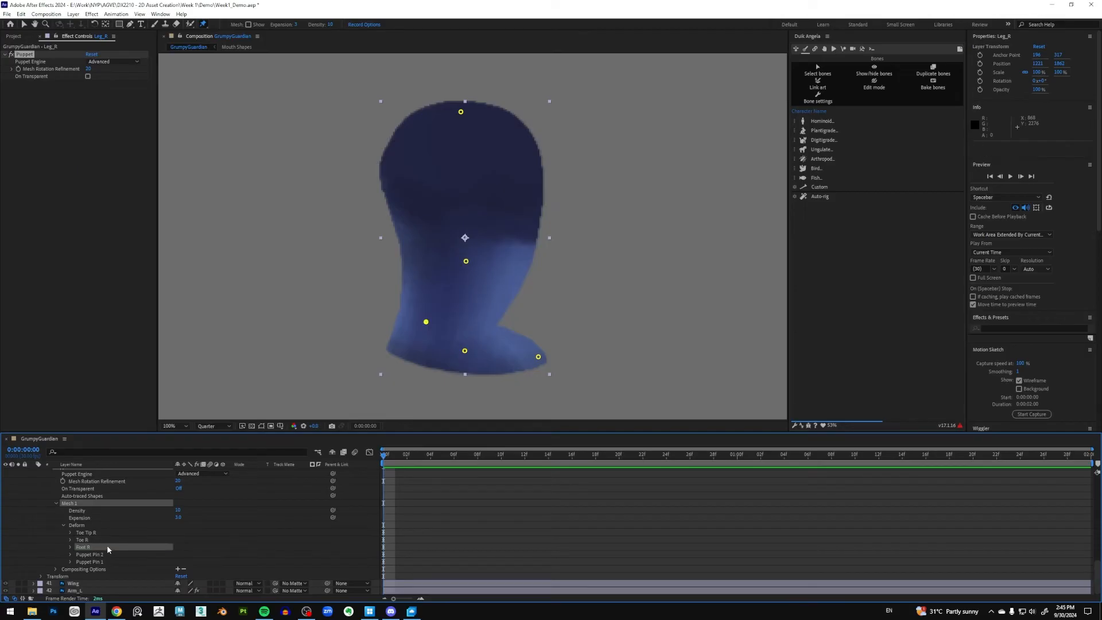
pyautogui.click(104, 554)
pyautogui.press('Return')
pyautogui.write('L')
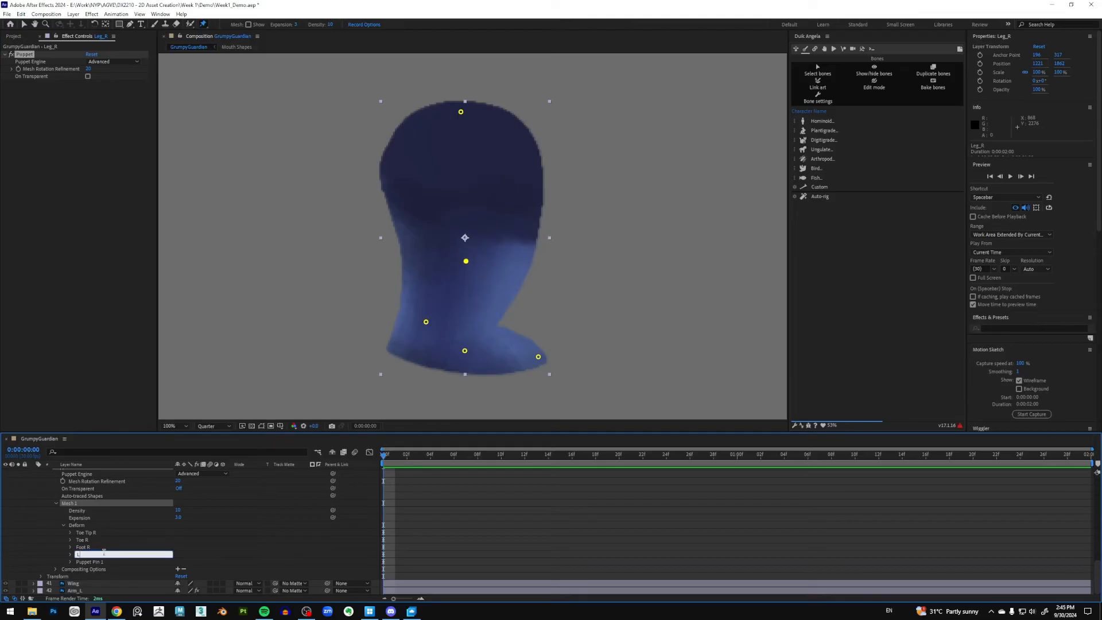
pyautogui.write('ower Leg R')
pyautogui.press('Return')
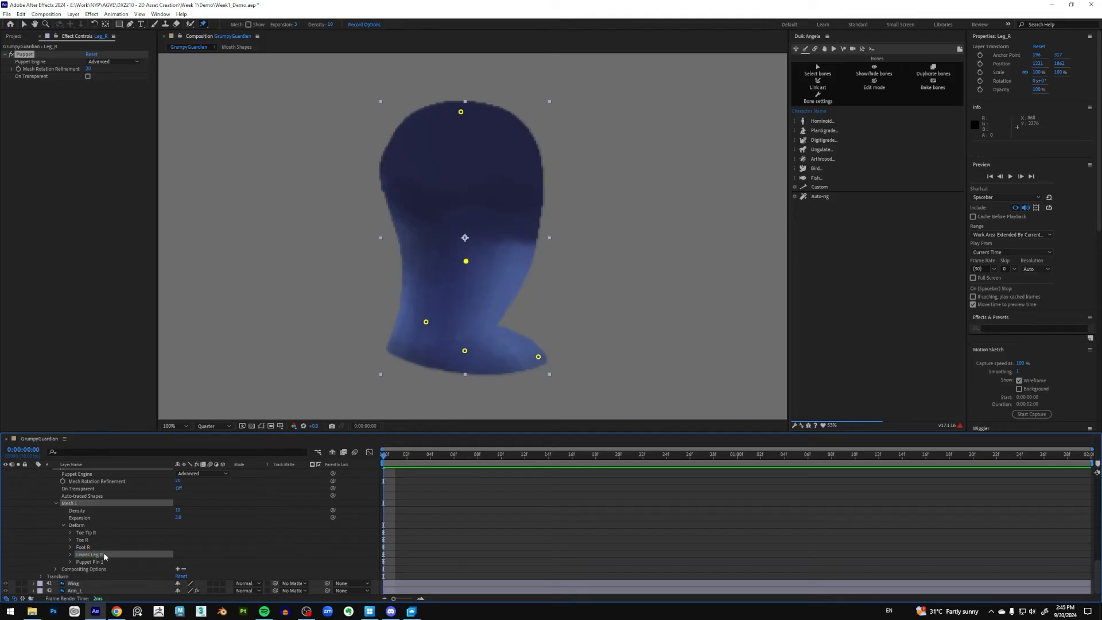
# Step: Rename the uppermost leg pin, Puppet Pin 1, as Leg R and select all five Leg_R pins
pyautogui.click(88, 562)
pyautogui.press('Return')
pyautogui.write('L')
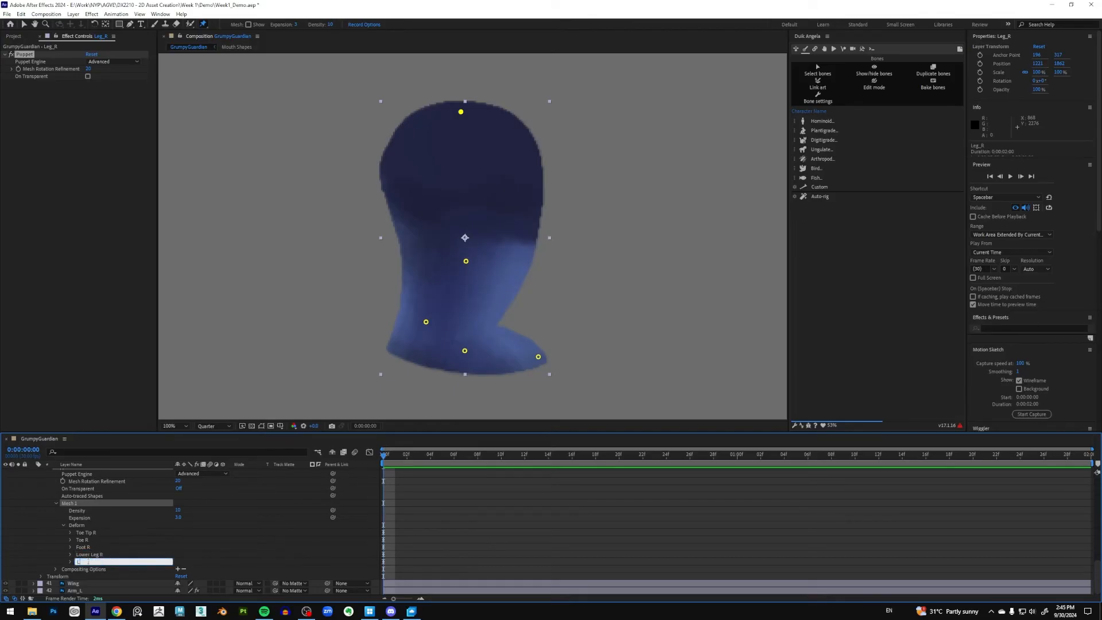
pyautogui.write('eg R')
pyautogui.press('Return')
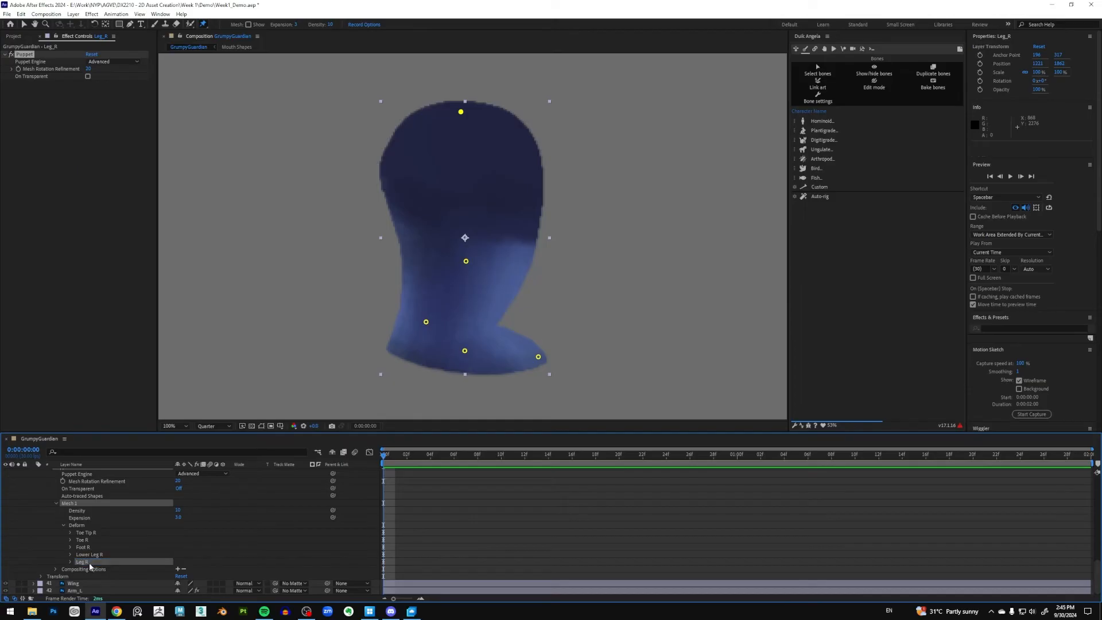
pyautogui.keyDown('shift'); pyautogui.click(101, 534); pyautogui.keyUp('shift')
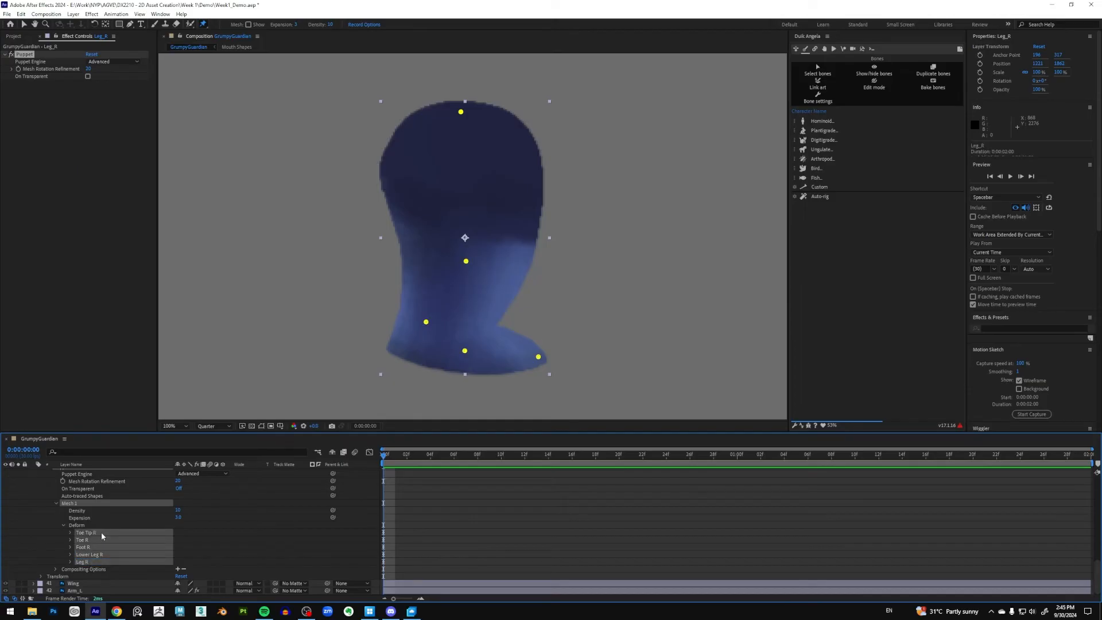
# Step: Create Duik pin layers for the five selected Leg_R puppet pins and move them directly below the Body - Hip pin layer
pyautogui.click(815, 49)
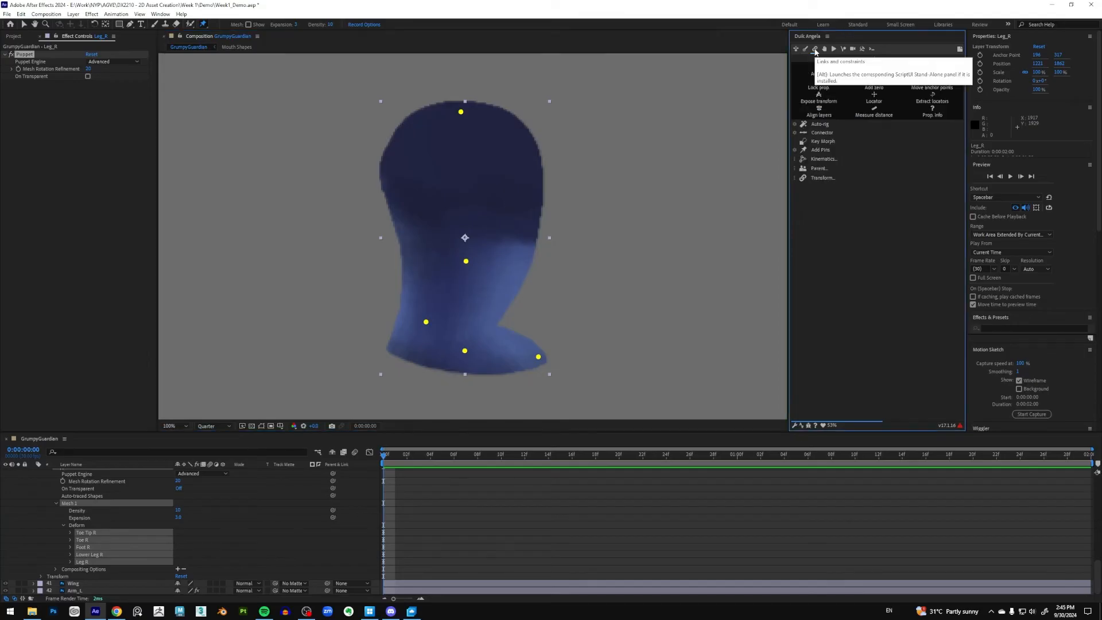
pyautogui.click(820, 150)
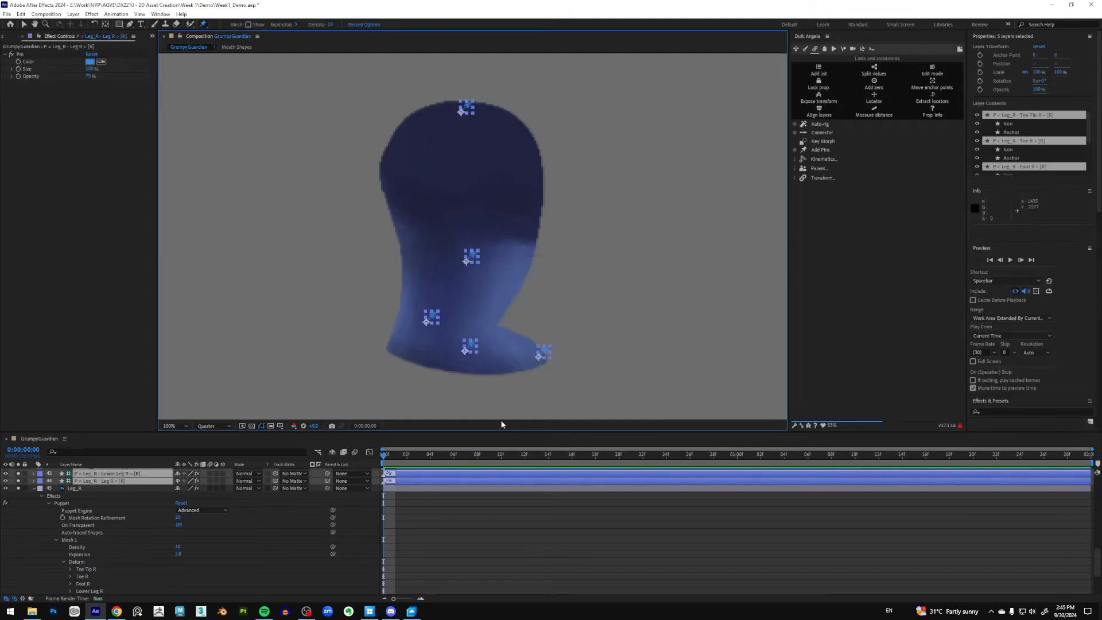
pyautogui.scroll(5, 119, 519)
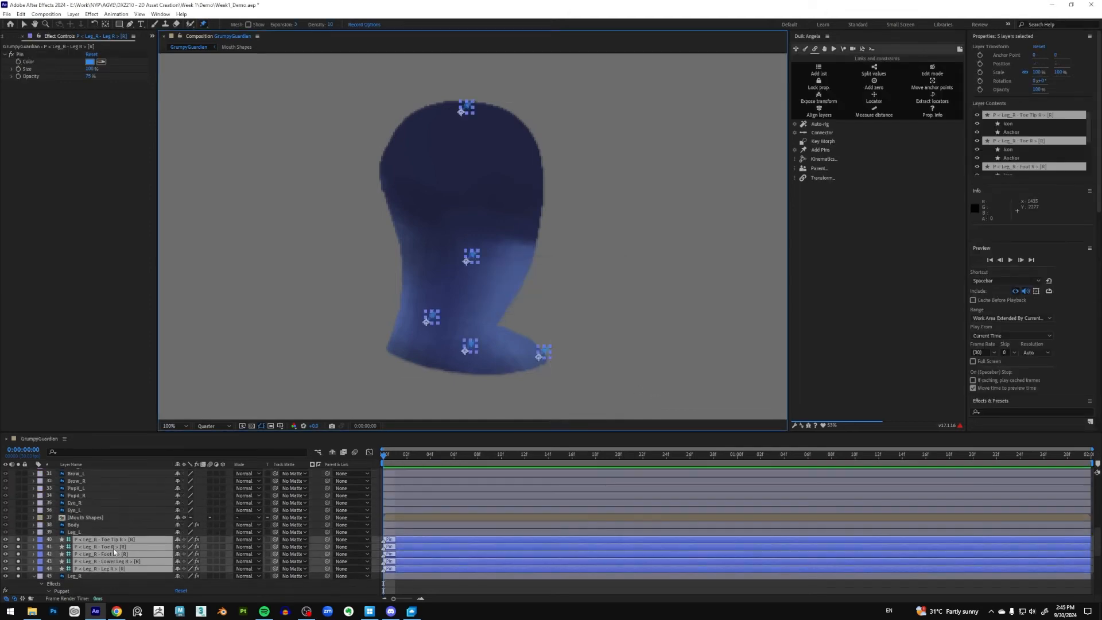
pyautogui.moveTo(113, 540)
pyautogui.mouseDown()
pyautogui.moveTo(109, 468)
pyautogui.moveTo(109, 561)
pyautogui.moveTo(118, 550)
pyautogui.mouseUp()
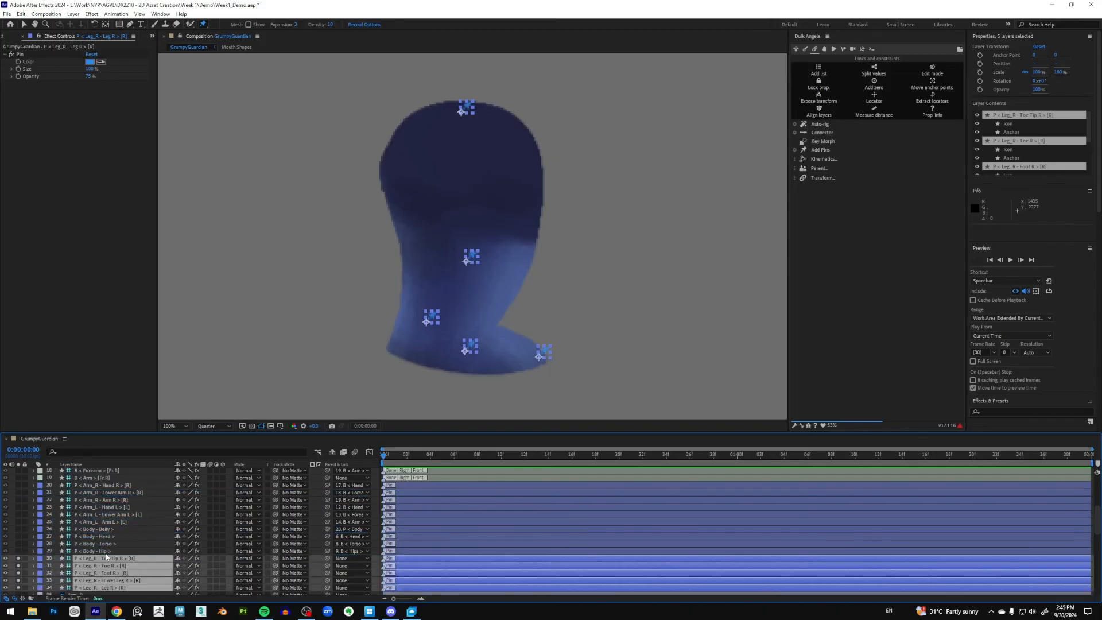
pyautogui.scroll(-1, 119, 548)
pyautogui.scroll(-1, 126, 546)
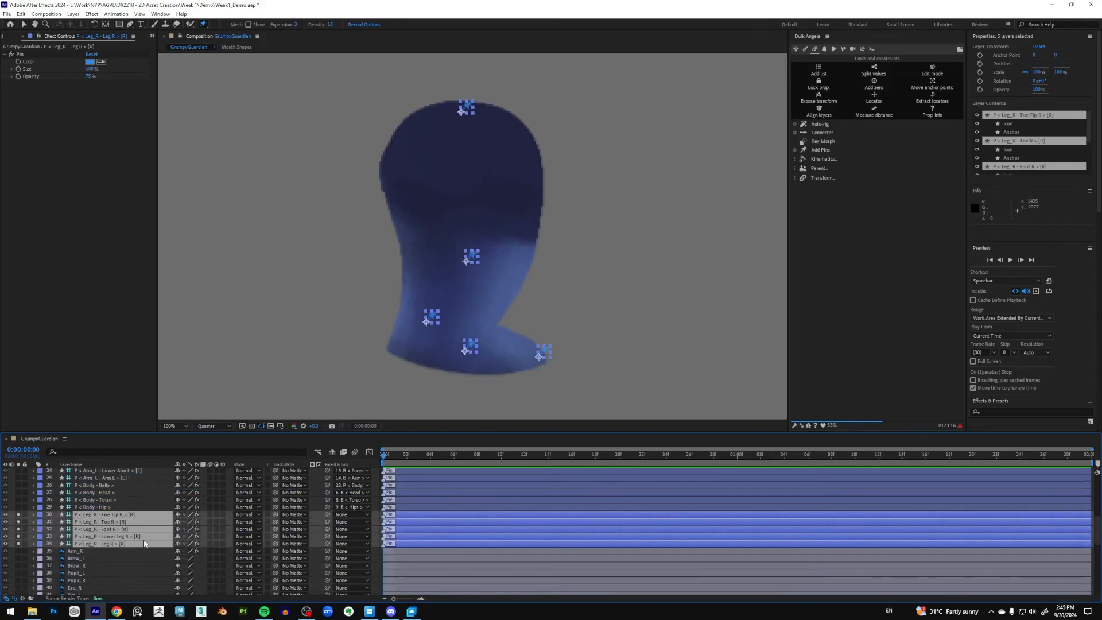
# Step: Parent the Leg_R pin layers in a chain: Toe Tip R to Toe R, Foot R, Lower Leg R and Leg R
pyautogui.click(143, 513)
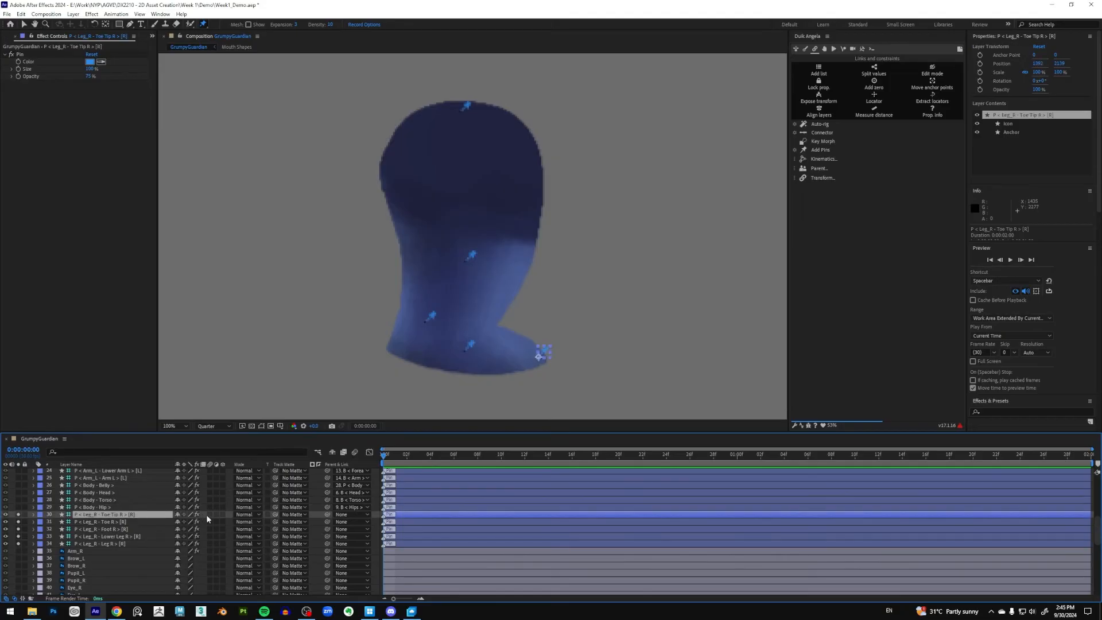
pyautogui.moveTo(326, 514); pyautogui.dragTo(118, 521)
pyautogui.click(221, 524)
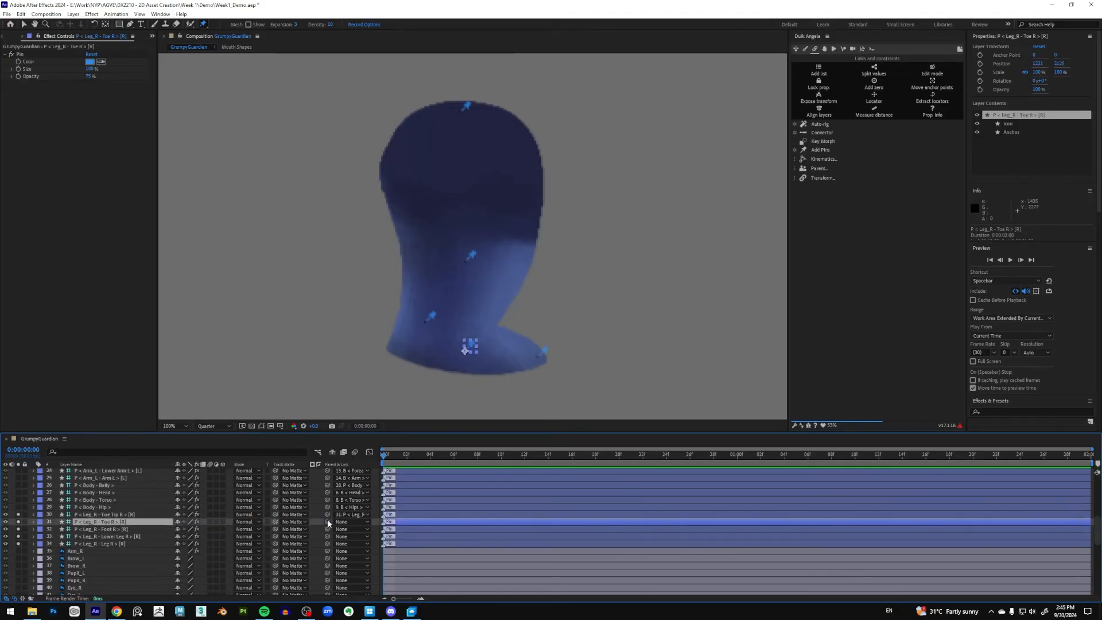
pyautogui.moveTo(327, 521); pyautogui.dragTo(121, 528)
pyautogui.click(222, 529)
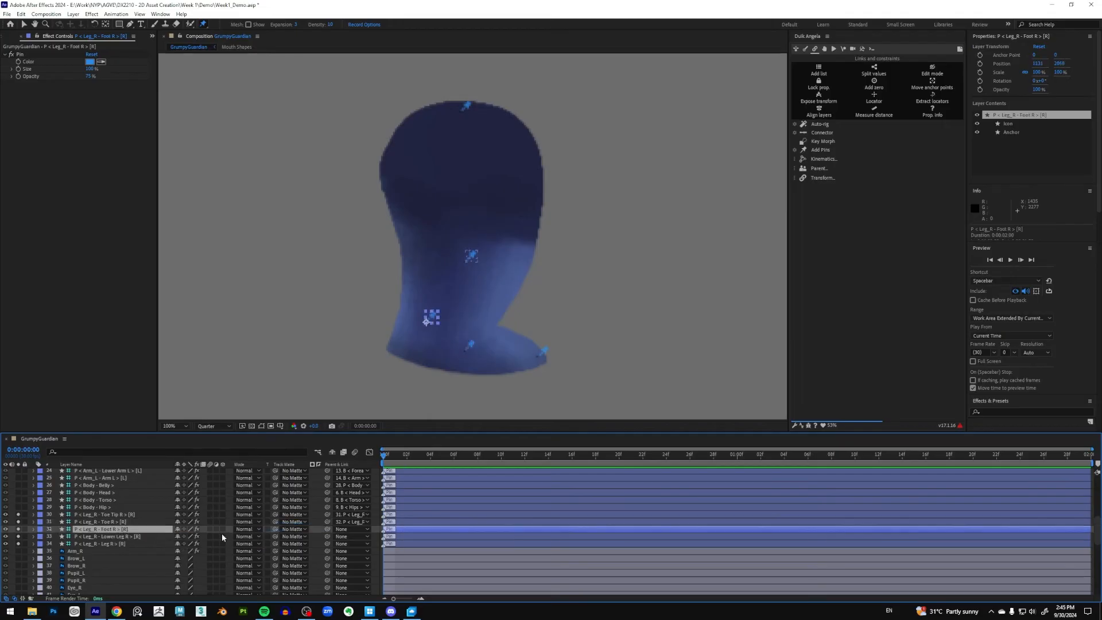
pyautogui.moveTo(327, 528); pyautogui.dragTo(114, 538)
pyautogui.click(122, 538)
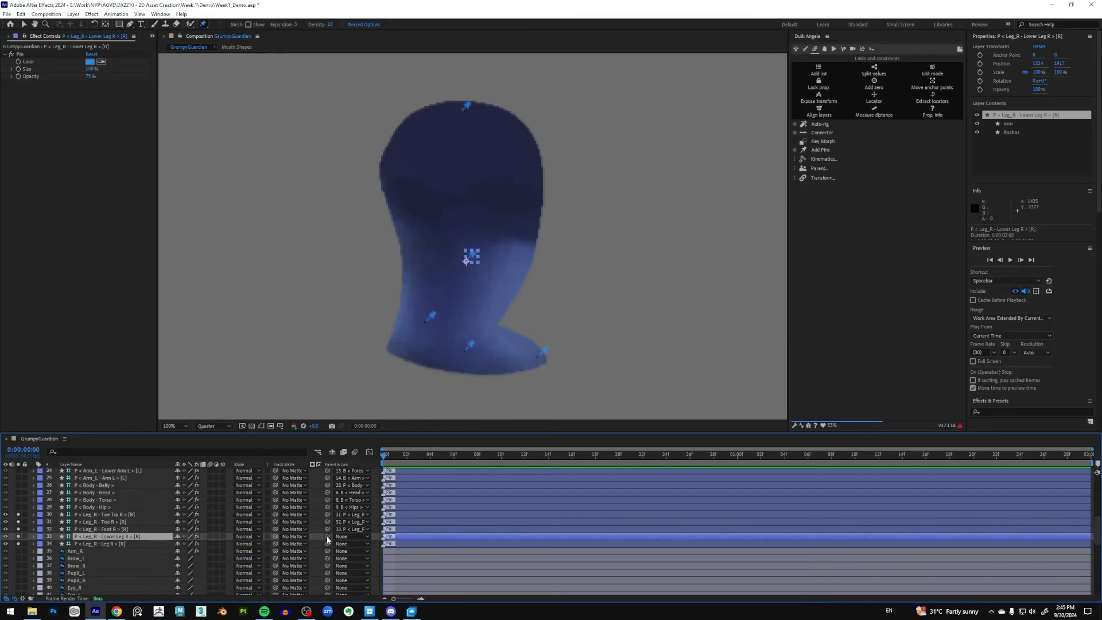
pyautogui.moveTo(327, 535); pyautogui.dragTo(117, 549)
# Step: Create a right front hominoid leg armature with thigh, calf, foot and toes from the five Leg_R pin layers
pyautogui.click(140, 544)
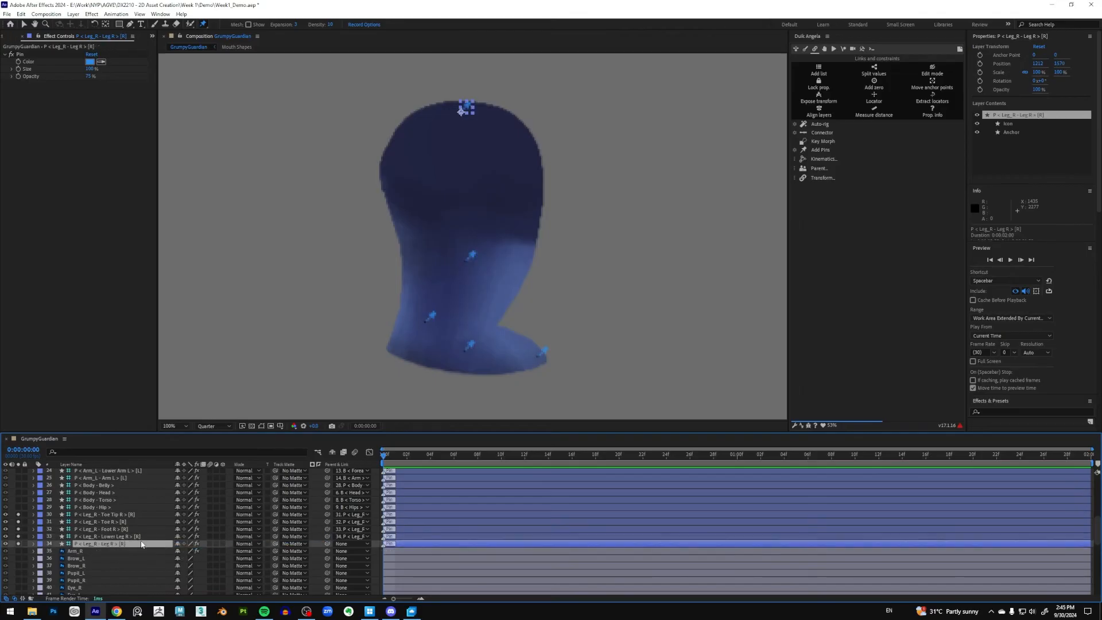
pyautogui.keyDown('shift'); pyautogui.click(121, 515); pyautogui.keyUp('shift')
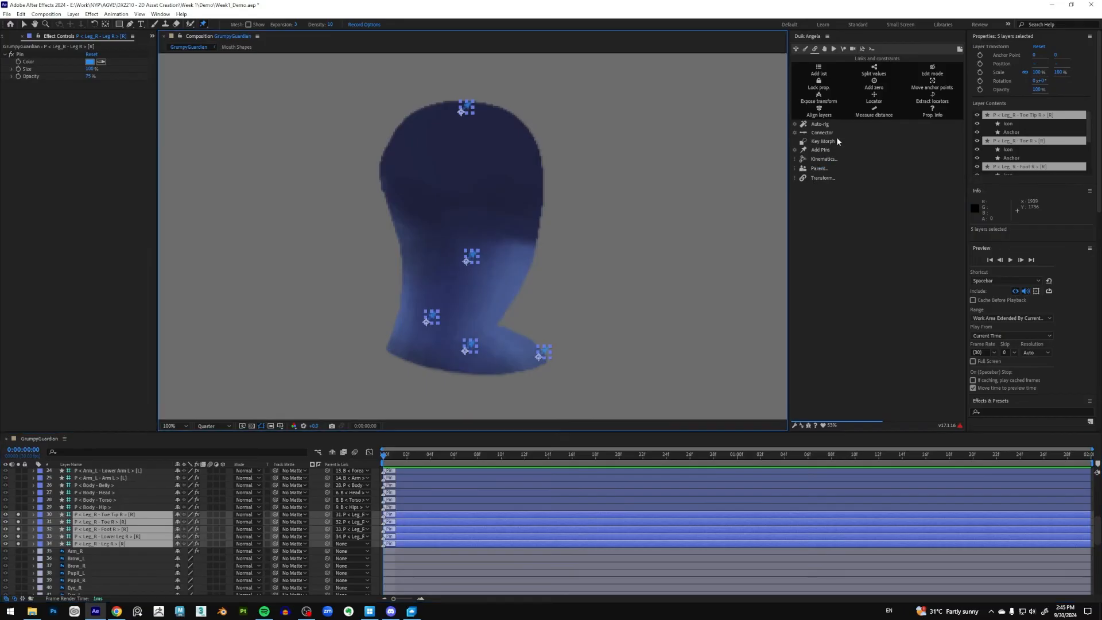
pyautogui.click(805, 50)
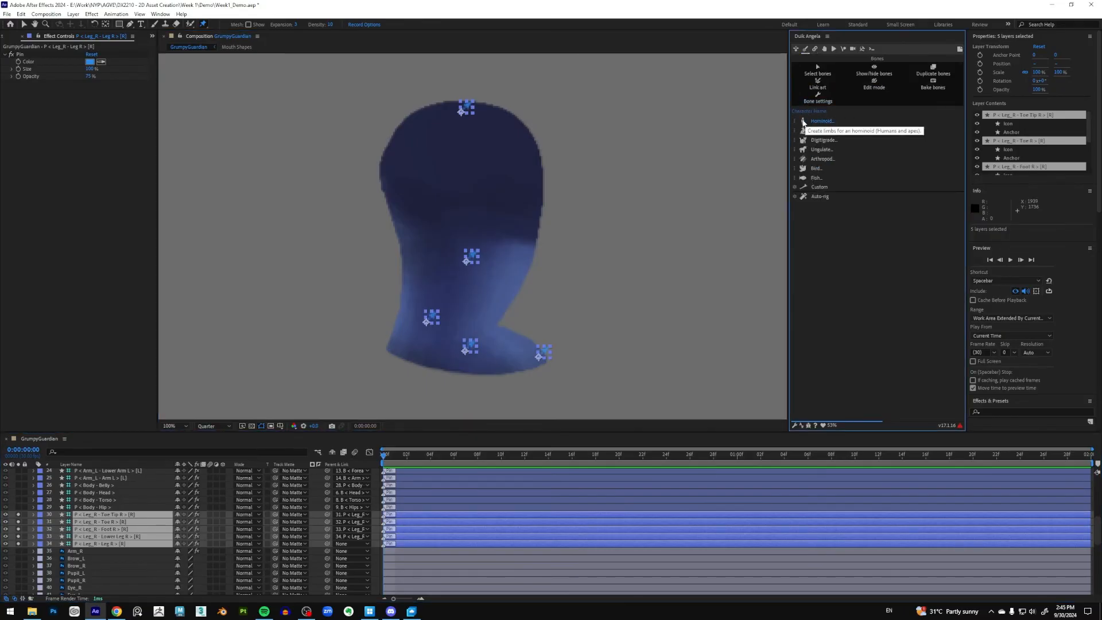
pyautogui.click(803, 122)
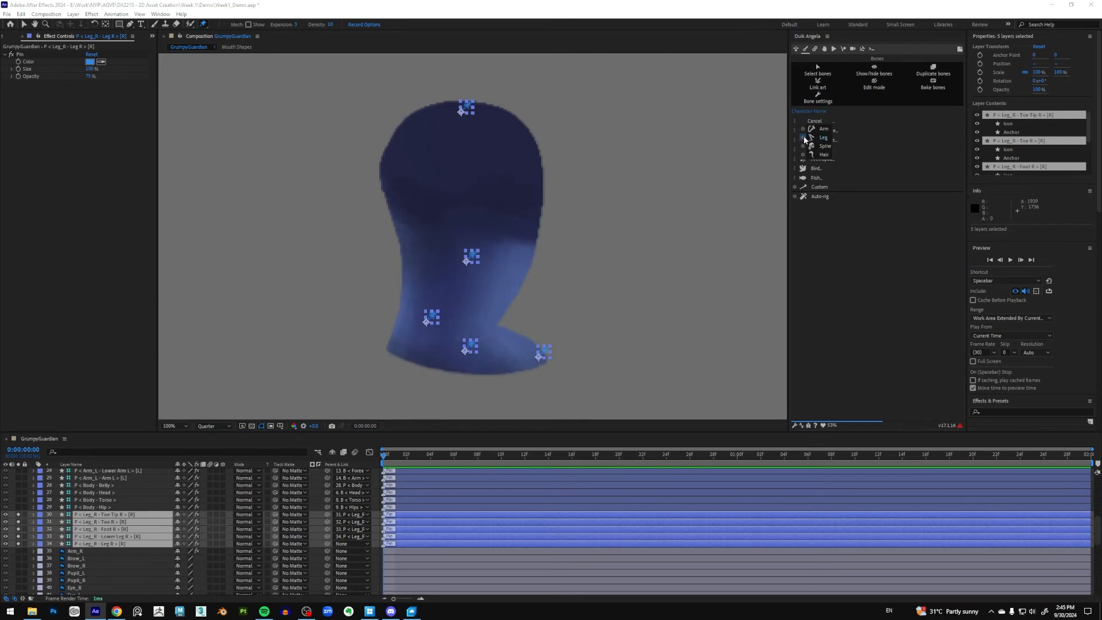
pyautogui.click(804, 138)
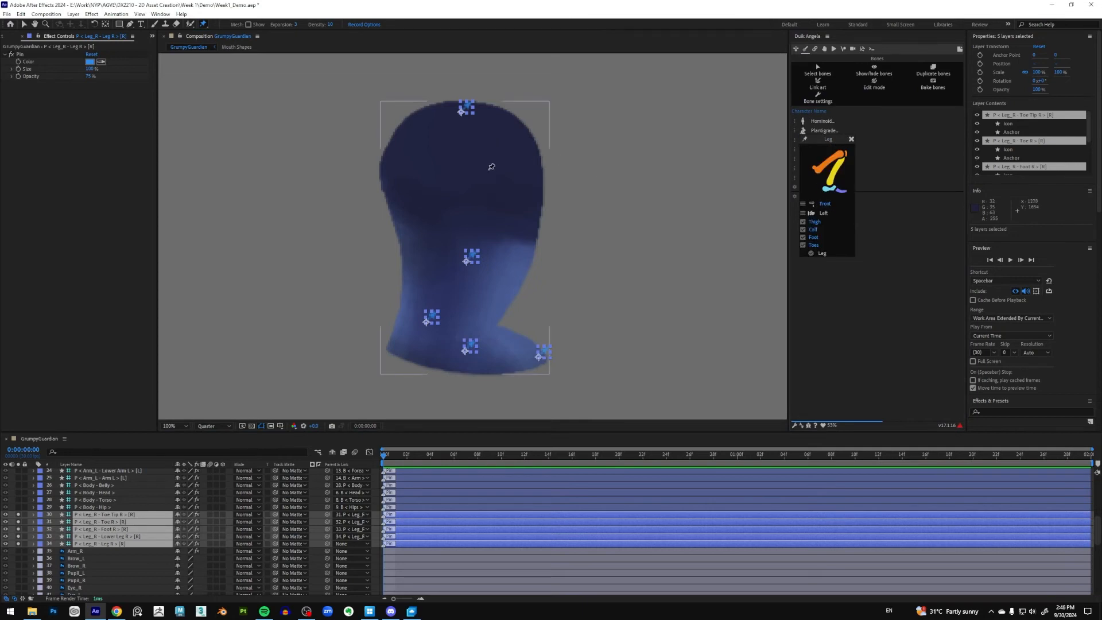
pyautogui.click(824, 213)
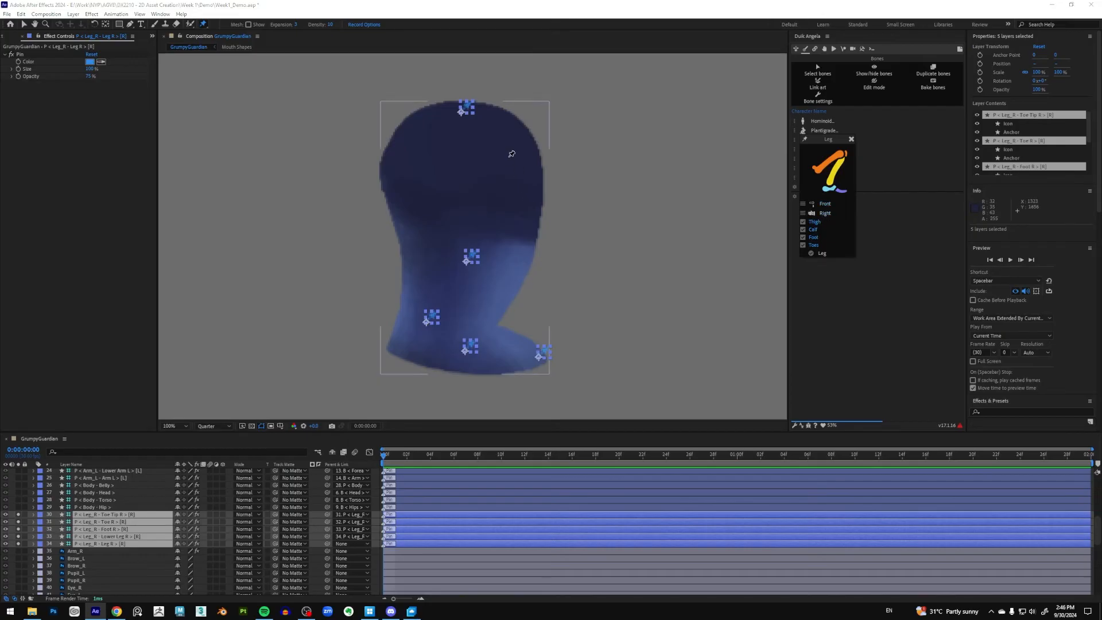
pyautogui.click(803, 245)
pyautogui.click(823, 253)
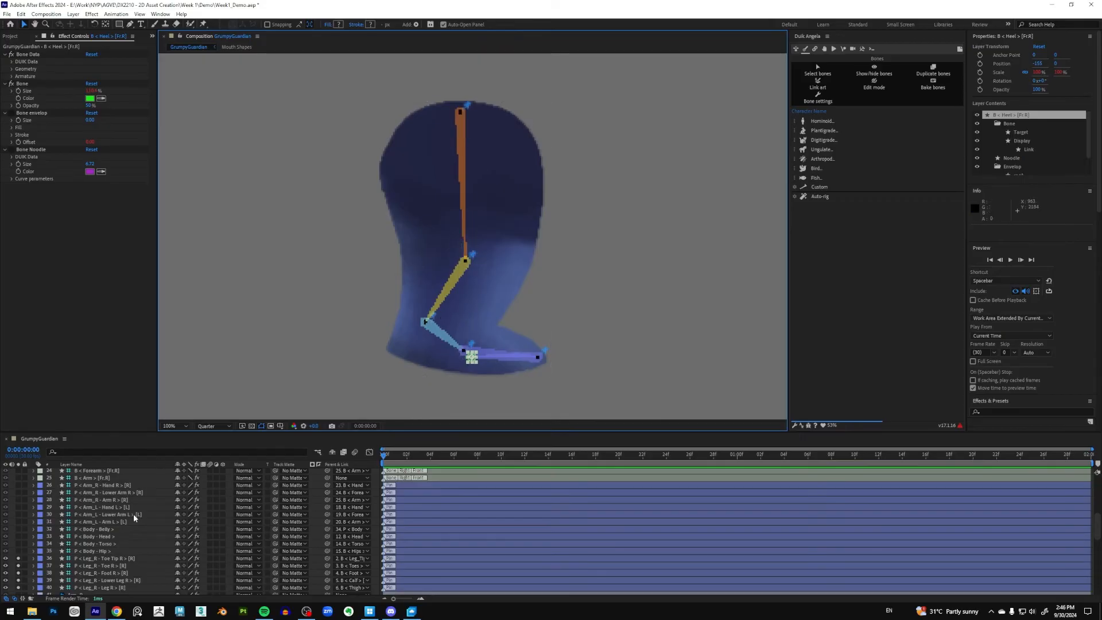
# Step: Auto-rig the six right leg bones from Thigh to Heel, hiding the layer controls during the process
pyautogui.scroll(6, 133, 515)
pyautogui.scroll(2, 133, 515)
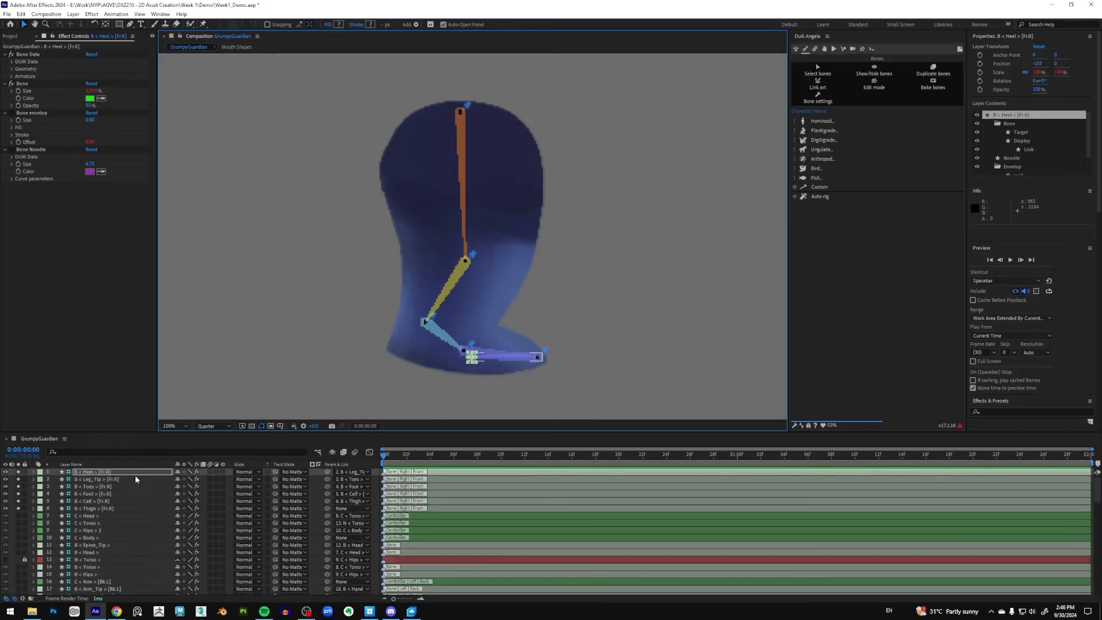
pyautogui.click(102, 509)
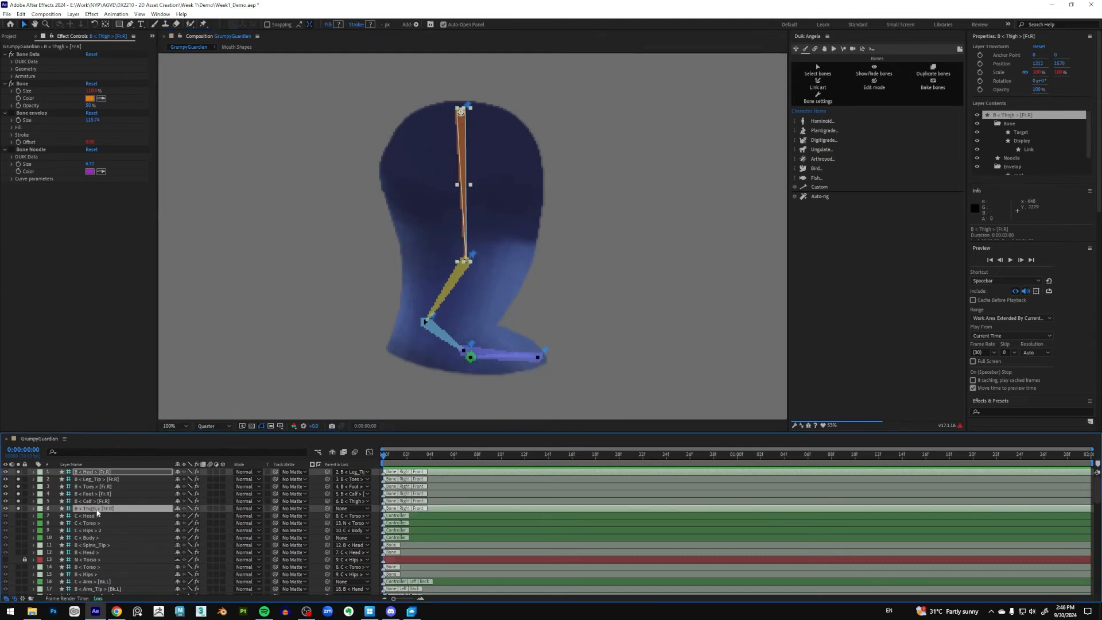
pyautogui.click(105, 501)
pyautogui.click(105, 508)
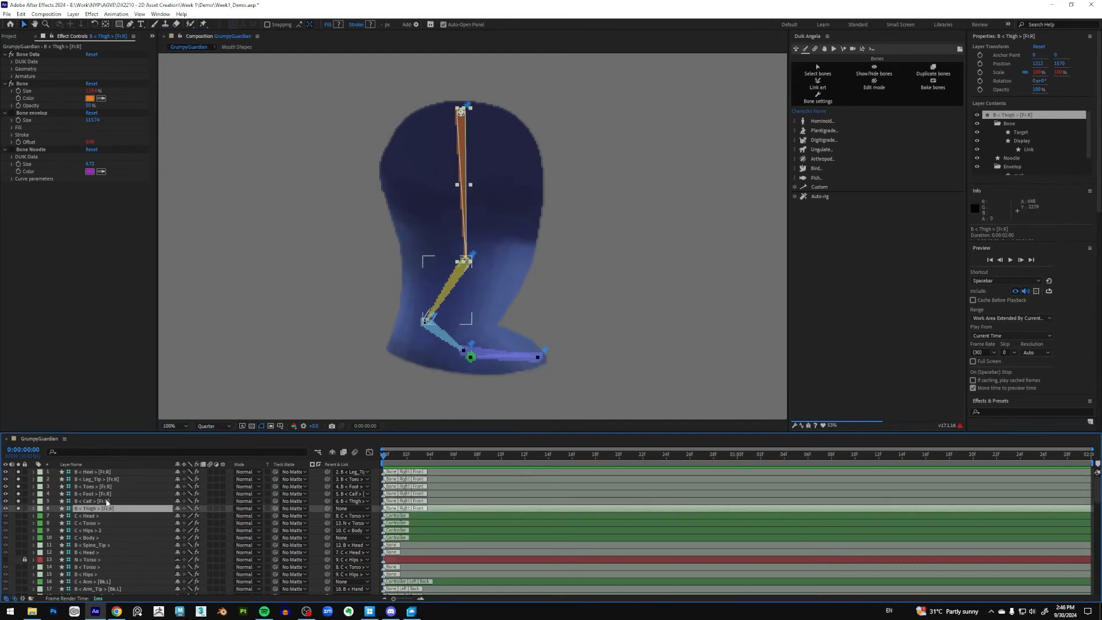
pyautogui.keyDown('ctrl'); pyautogui.click(106, 501); pyautogui.keyUp('ctrl')
pyautogui.moveTo(109, 497); pyautogui.dragTo(166, 468)
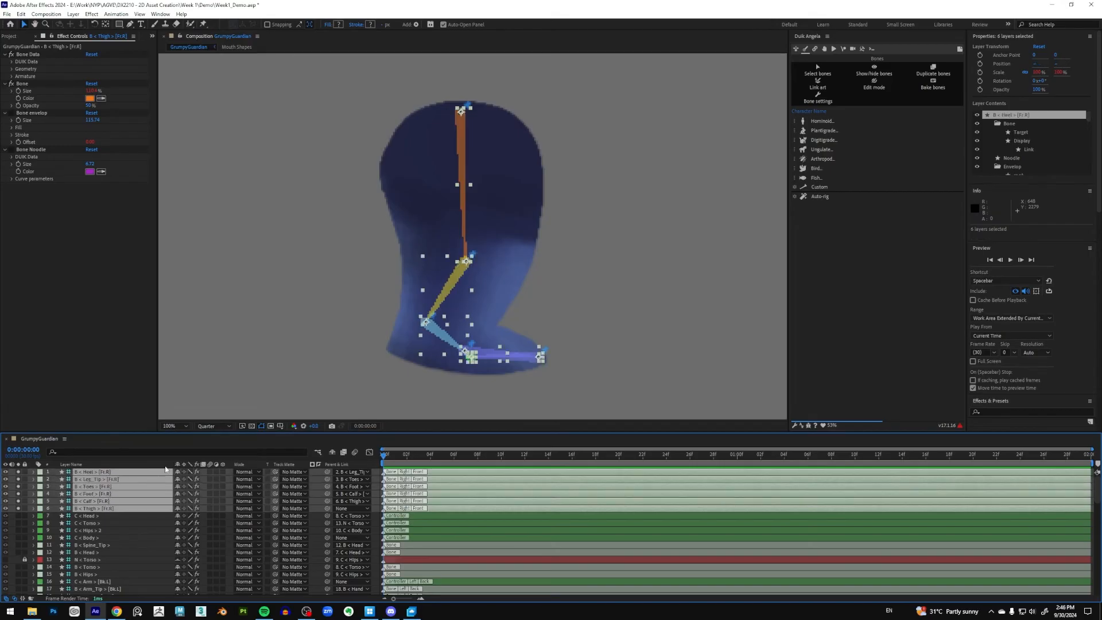
pyautogui.click(819, 197)
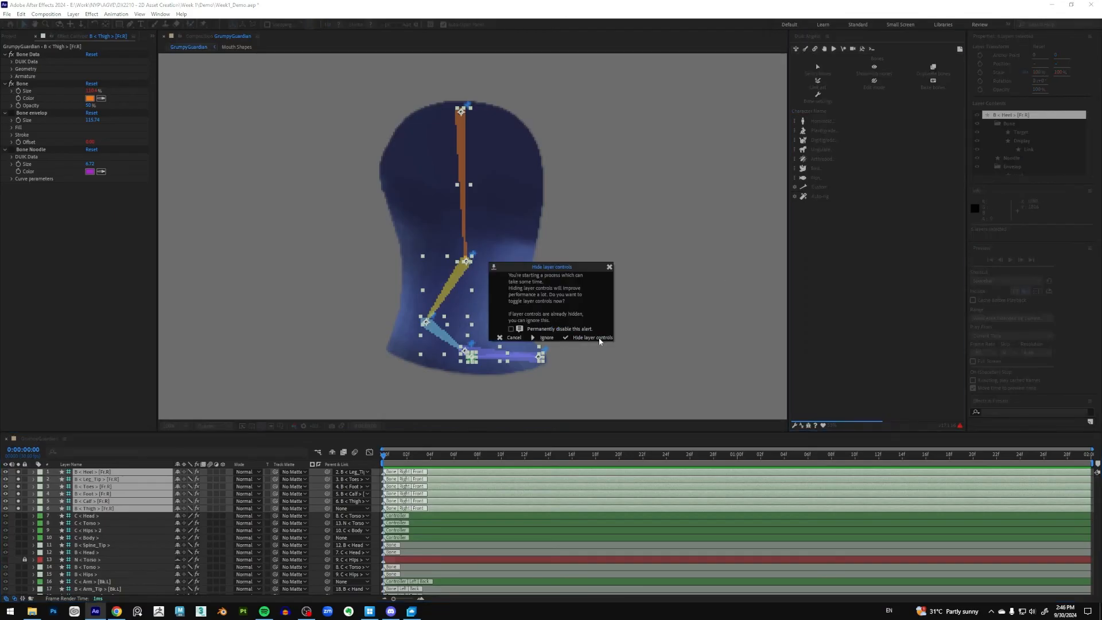
pyautogui.click(597, 338)
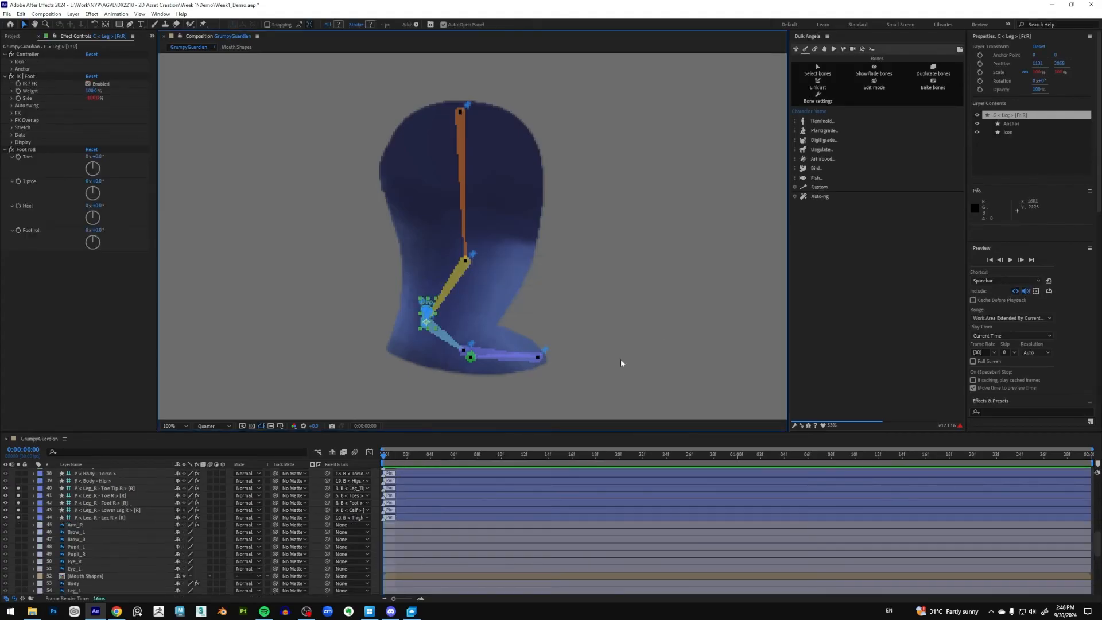
# Step: Set the preview resolution to Full, test-move the right leg's foot controller and undo the move
pyautogui.click(374, 287)
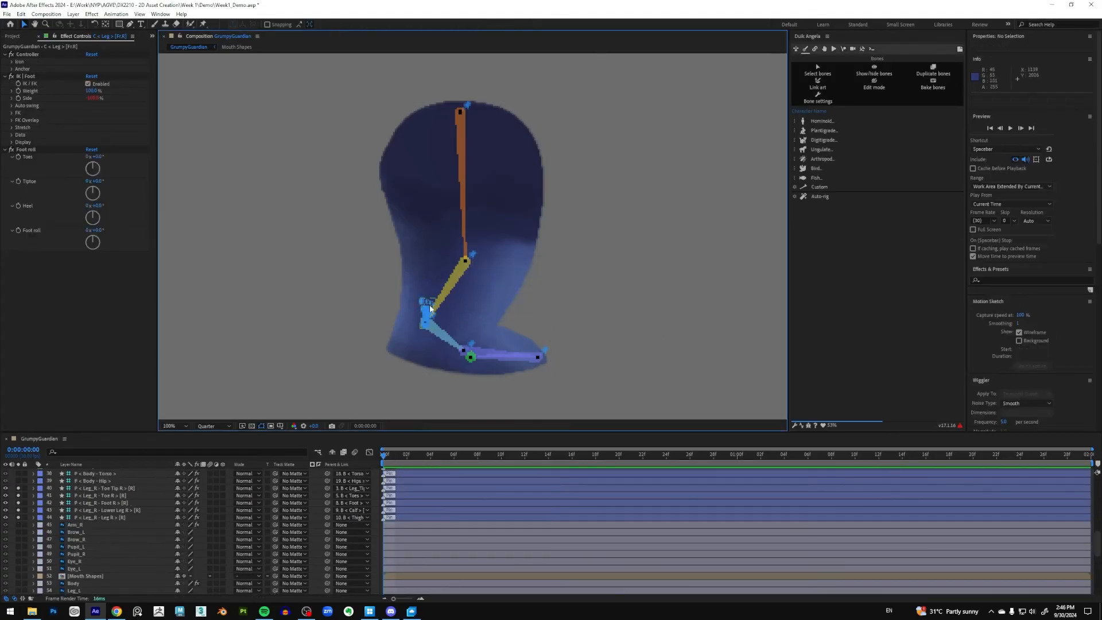
pyautogui.click(424, 306)
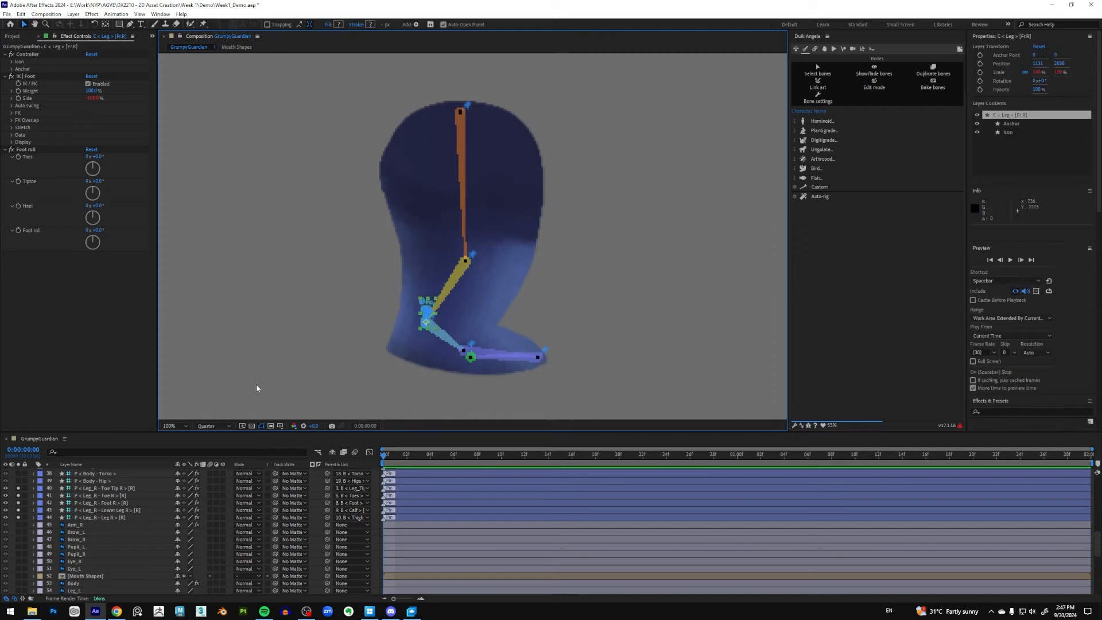
pyautogui.click(213, 426)
pyautogui.click(214, 443)
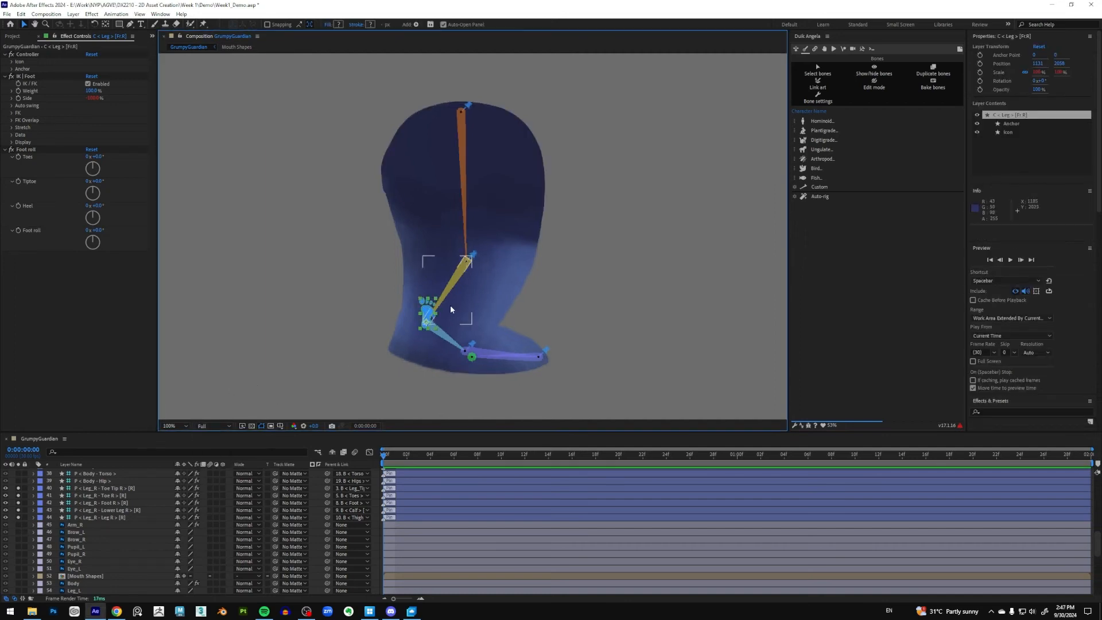
pyautogui.moveTo(425, 313); pyautogui.dragTo(382, 302)
pyautogui.hotkey('ctrl', 'z')
# Step: Test the Foot roll value on the right leg controller and undo the changes
pyautogui.moveTo(101, 230); pyautogui.dragTo(107, 230)
pyautogui.moveTo(109, 230); pyautogui.dragTo(113, 190)
pyautogui.hotkey('ctrl', 'z')
pyautogui.hotkey('ctrl', 'z')
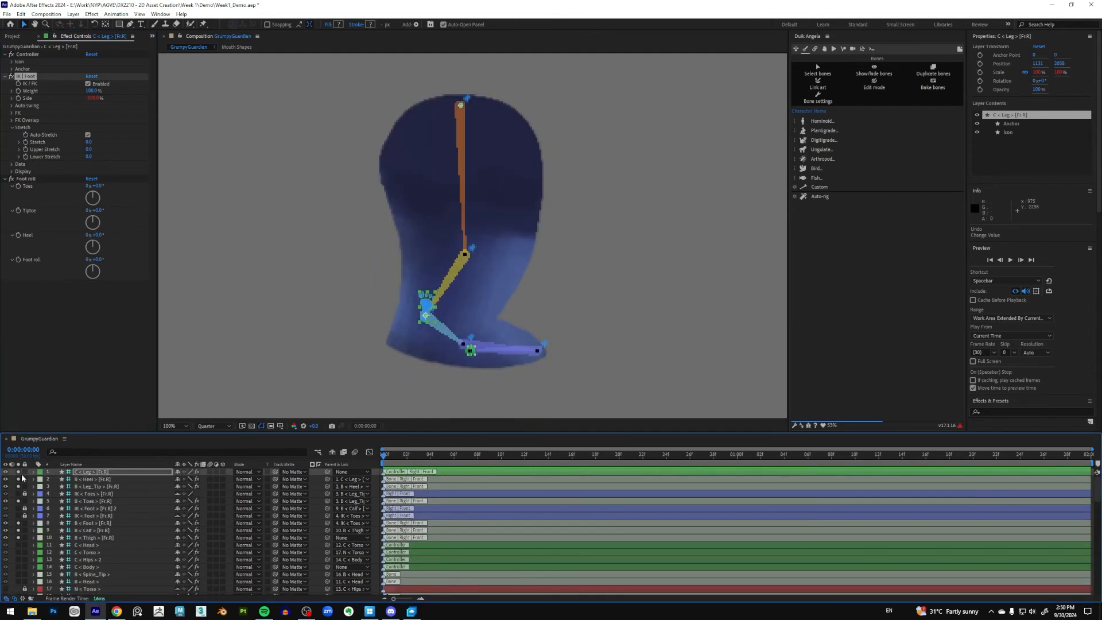
# Step: Turn off solo for the right leg's controller, bones, Leg_R artwork and pin layers, and collapse the Leg_R layer
pyautogui.click(18, 501)
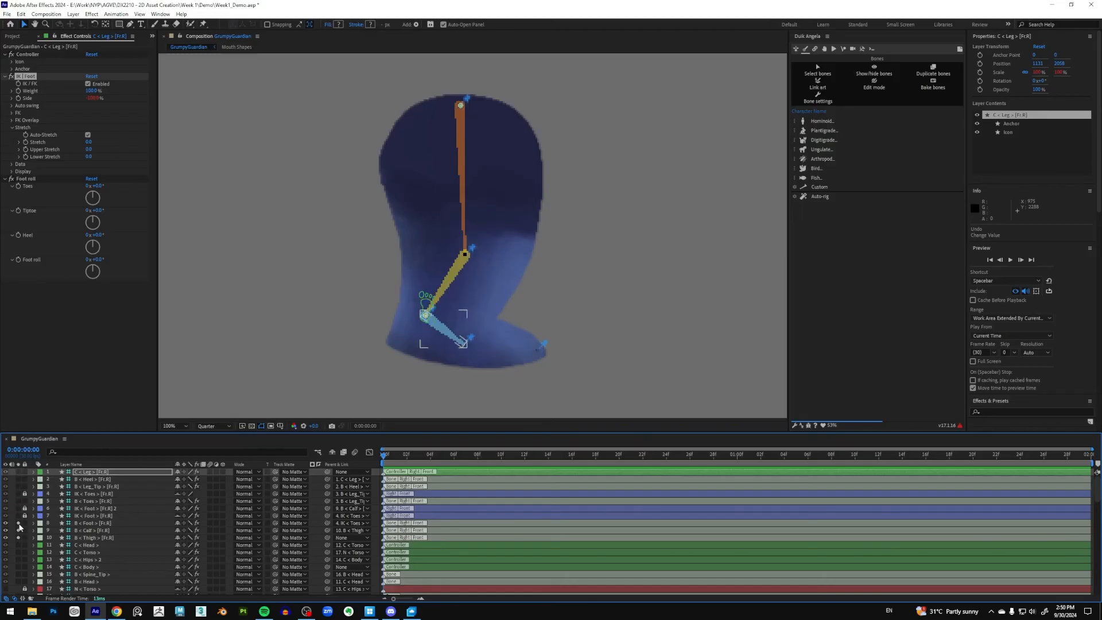
pyautogui.moveTo(18, 523); pyautogui.dragTo(17, 536)
pyautogui.scroll(-1, 116, 531)
pyautogui.scroll(-7, 116, 532)
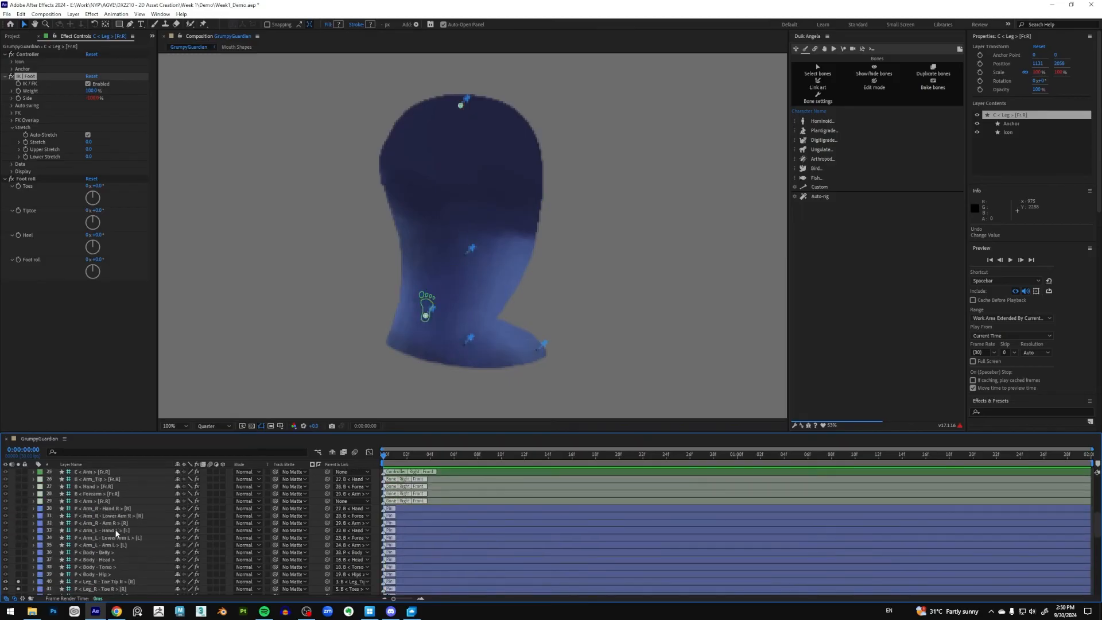
pyautogui.scroll(-7, 115, 530)
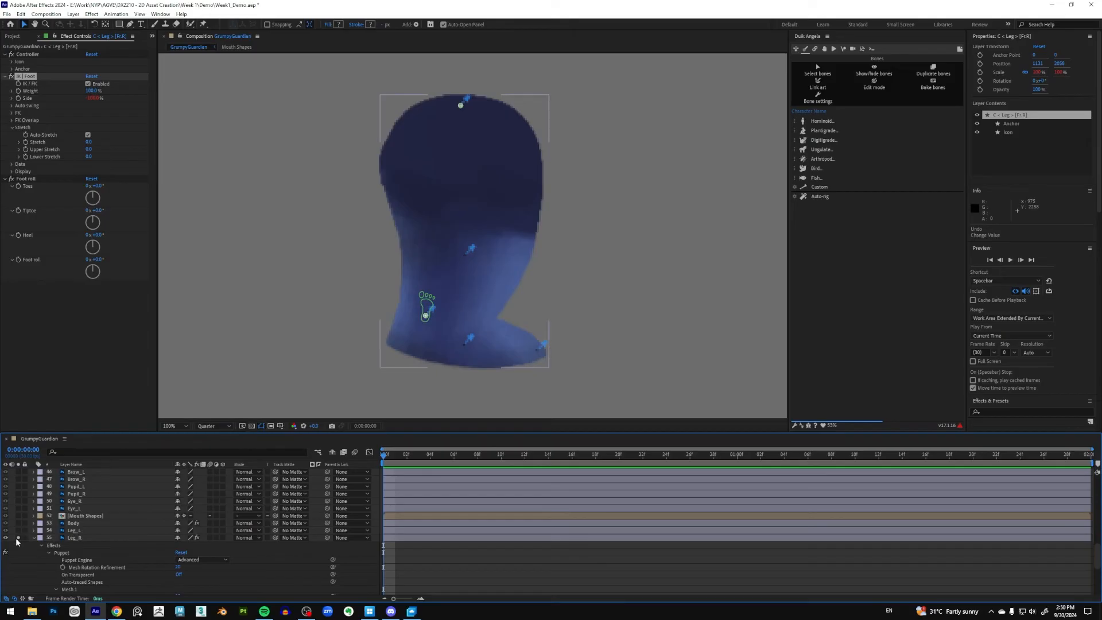
pyautogui.click(18, 537)
pyautogui.click(33, 538)
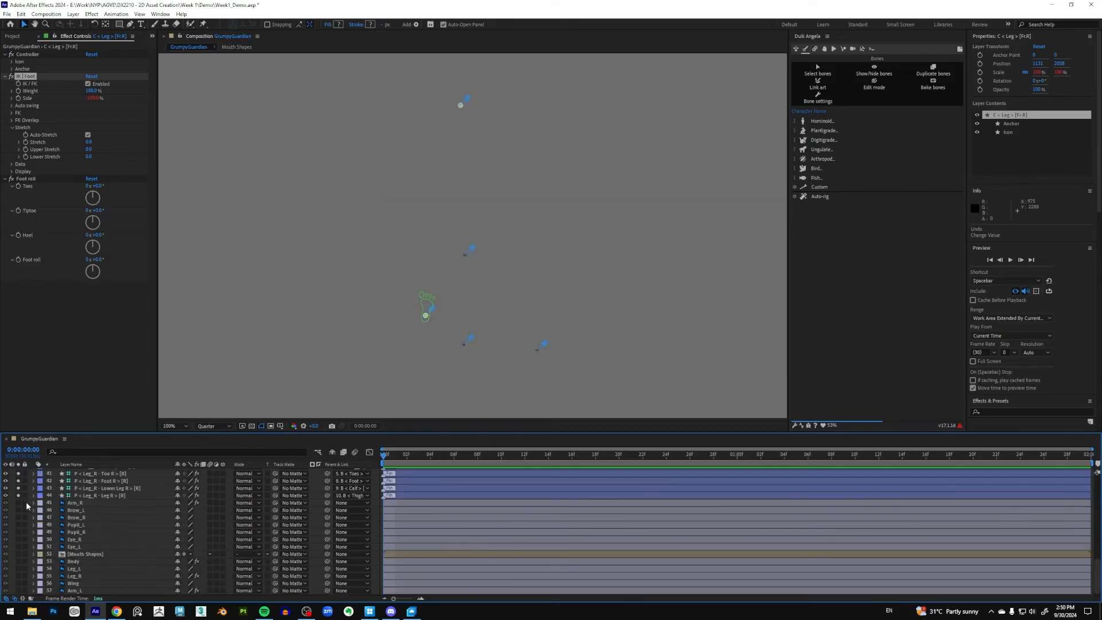
pyautogui.scroll(3, 27, 506)
pyautogui.moveTo(18, 534); pyautogui.dragTo(19, 560)
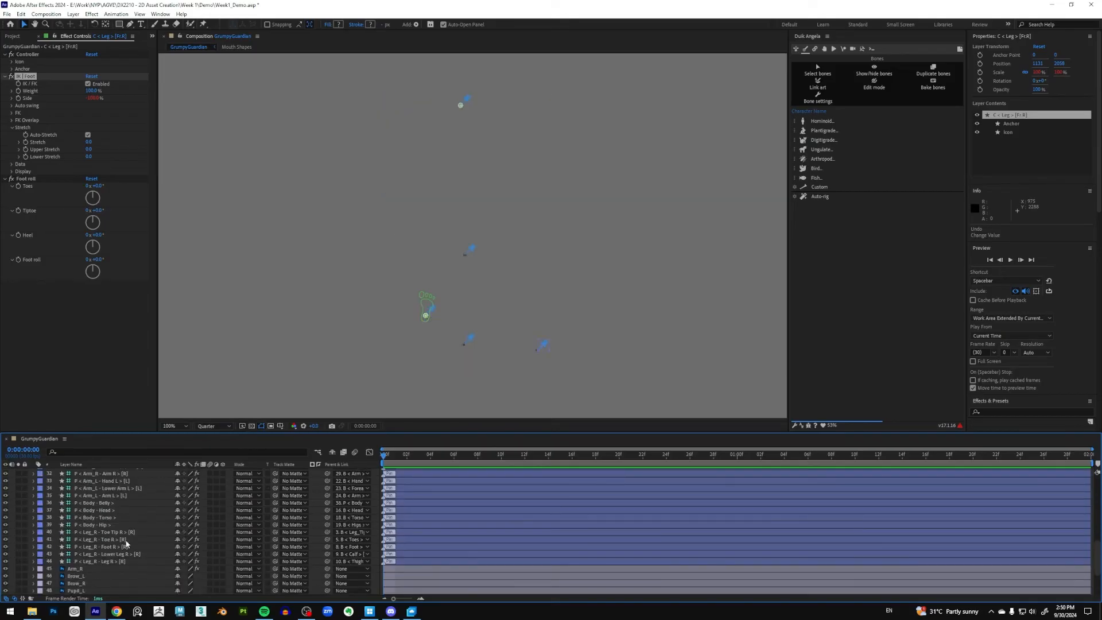
# Step: Solo the Leg_L layer and activate the Puppet Position Pin tool for it
pyautogui.scroll(-3, 126, 539)
pyautogui.click(84, 568)
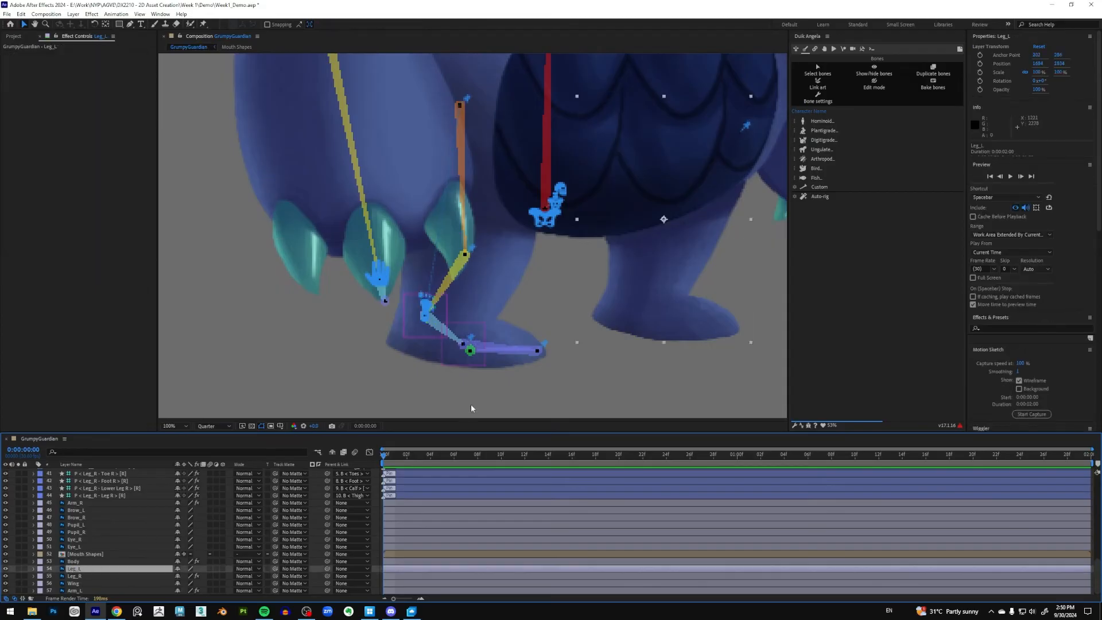
pyautogui.scroll(-2, 651, 274)
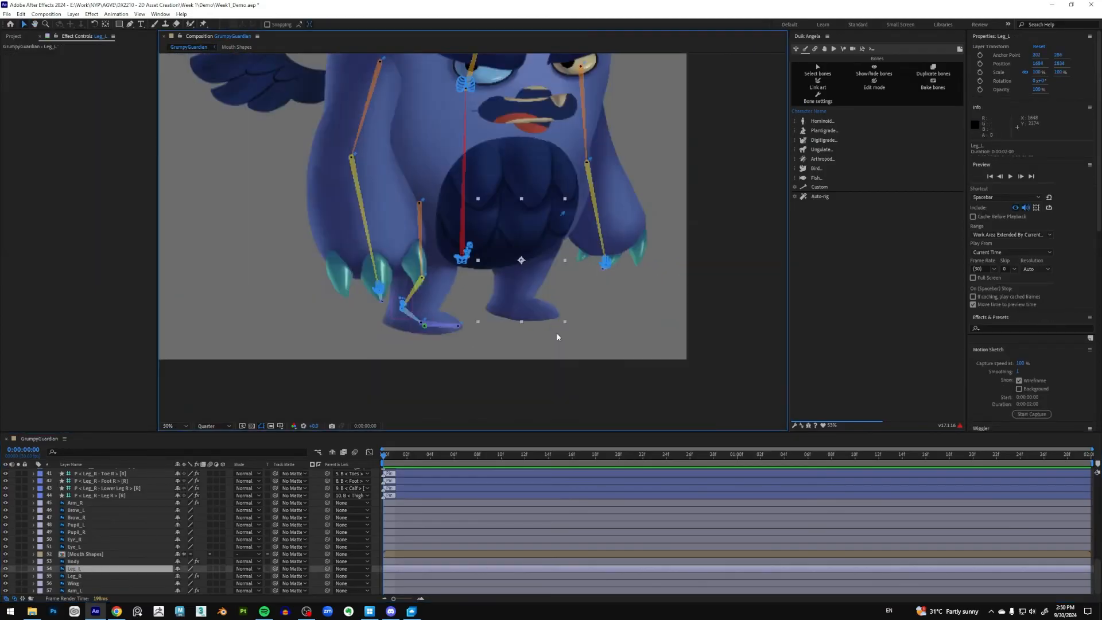
pyautogui.click(18, 568)
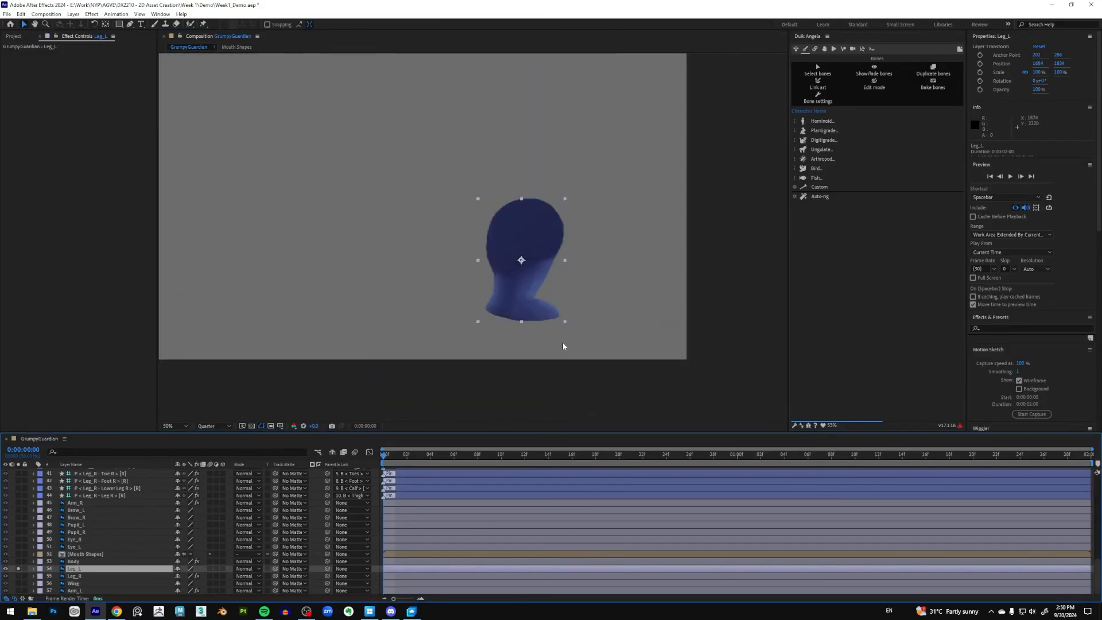
pyautogui.click(204, 24)
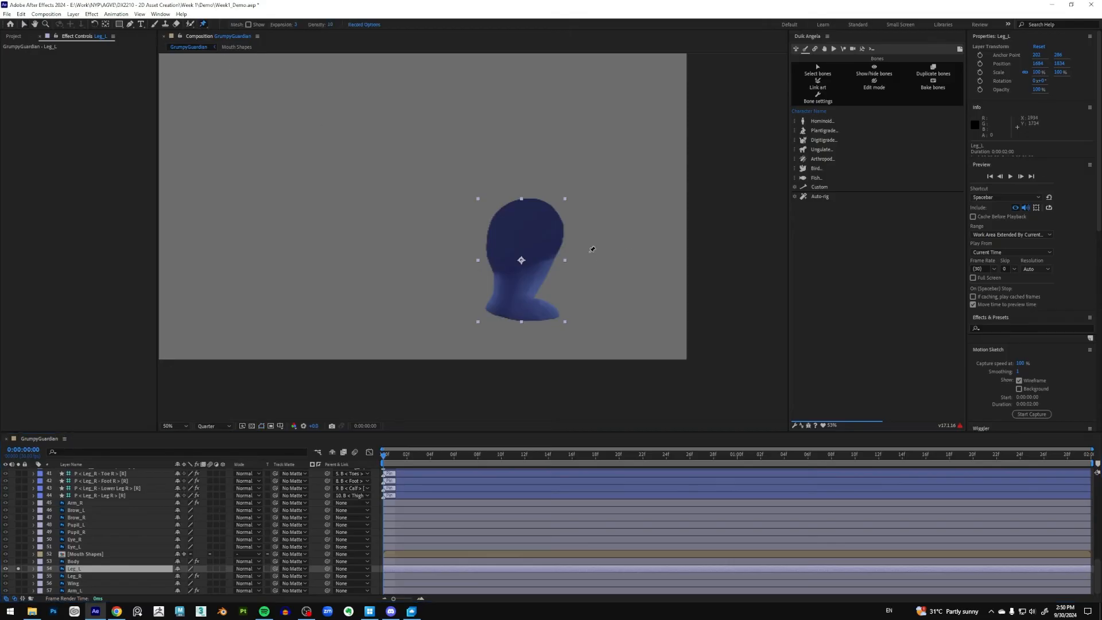
# Step: Place five puppet pins on the left leg: hip top, knee, ankle, ball of the foot and toe tip
pyautogui.scroll(2, 609, 244)
pyautogui.click(581, 168)
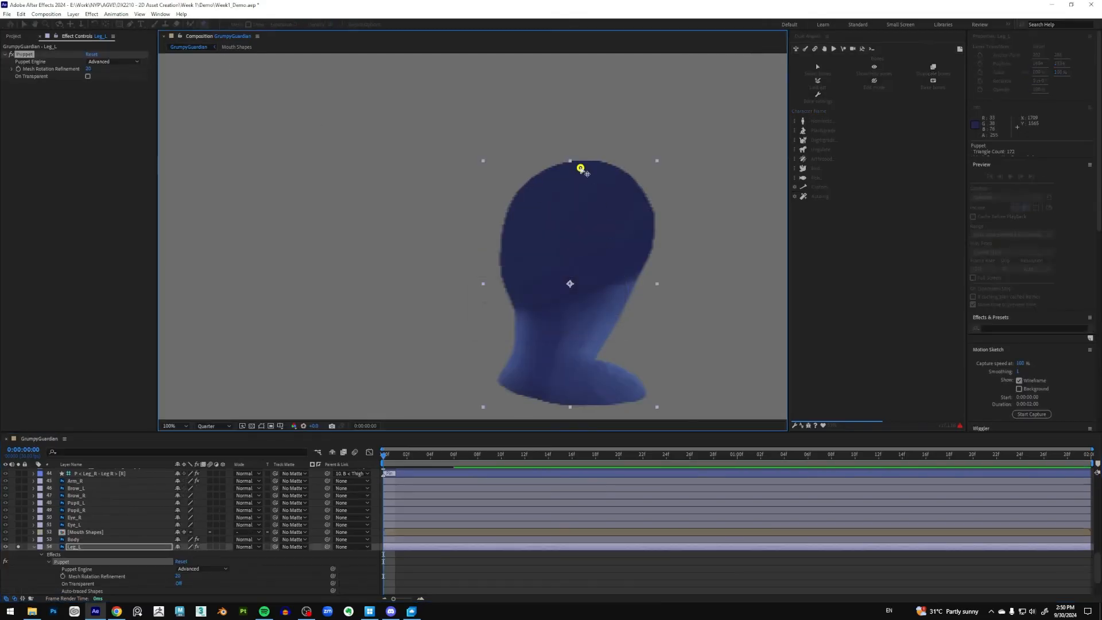
pyautogui.click(568, 312)
pyautogui.click(528, 365)
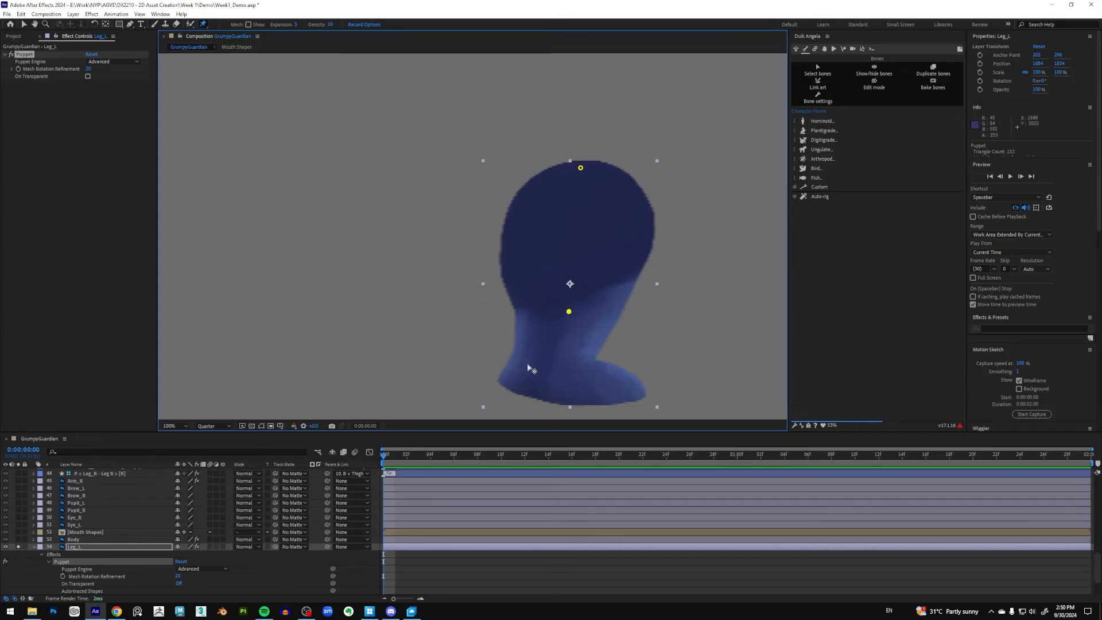
pyautogui.click(573, 391)
pyautogui.click(637, 393)
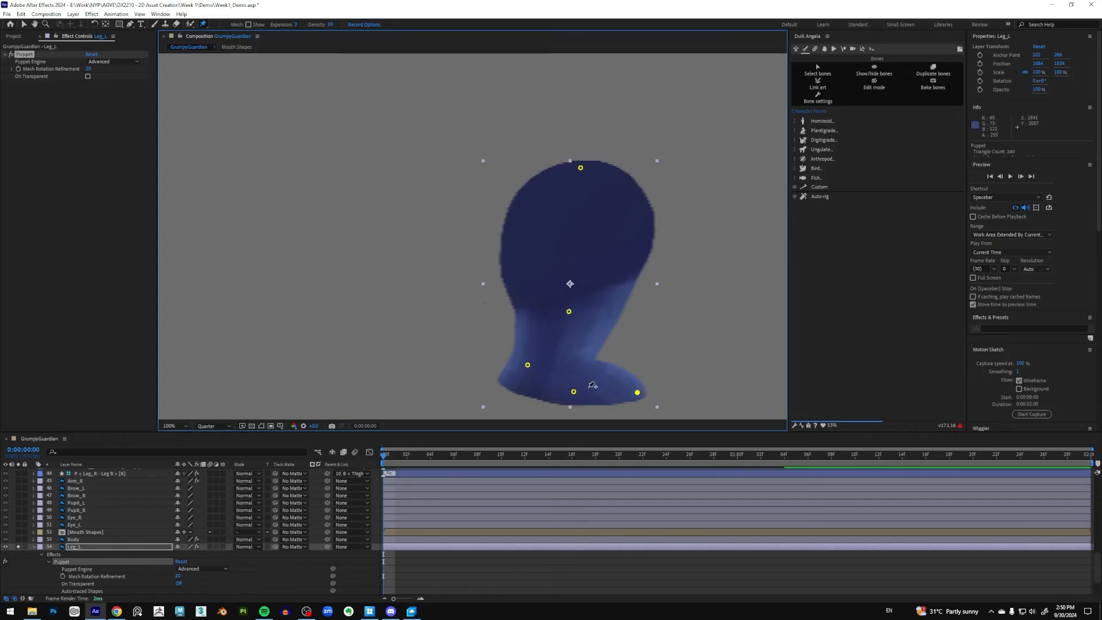
# Step: Expand the Leg_L mesh's Deform pins and rename Puppet Pin 5 as "Top Tip L"
pyautogui.scroll(-3, 111, 555)
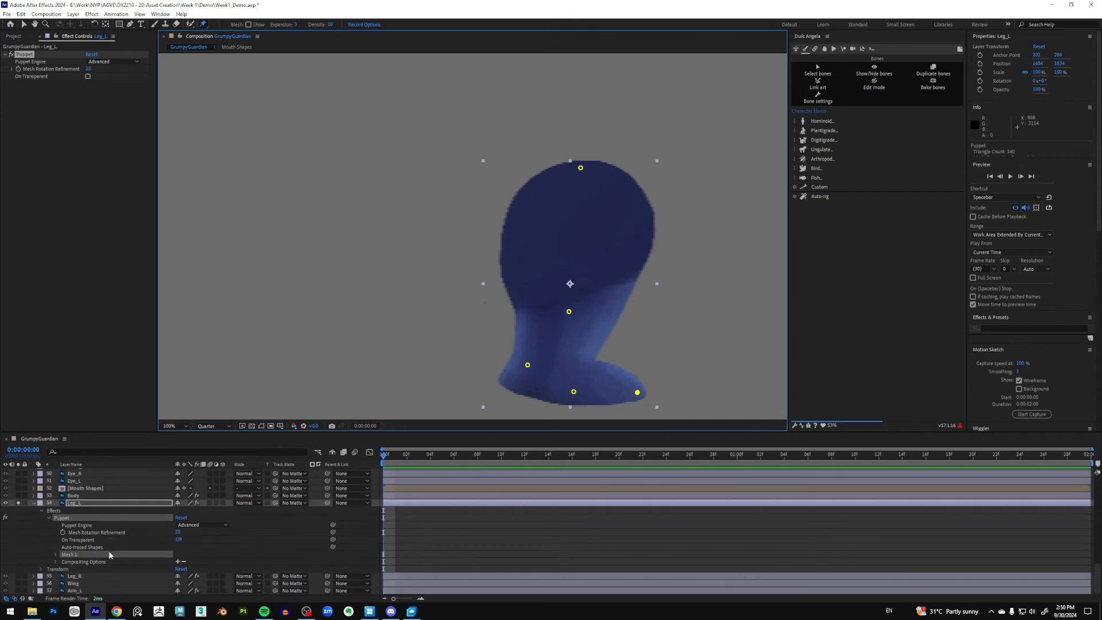
pyautogui.click(57, 555)
pyautogui.scroll(-1, 115, 545)
pyautogui.click(63, 554)
pyautogui.scroll(-2, 86, 545)
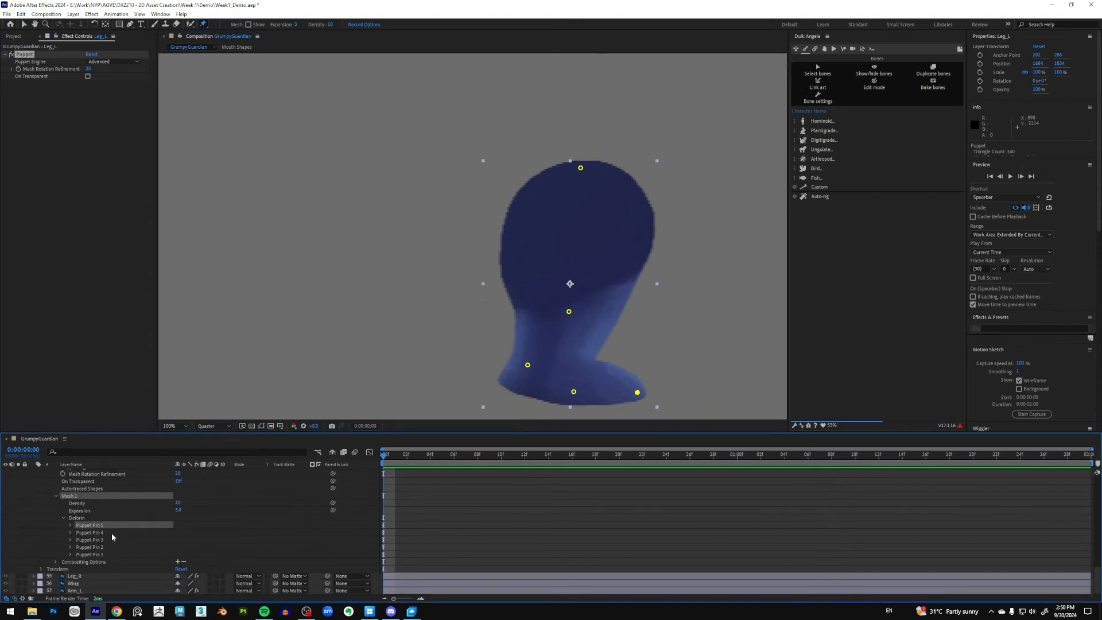
pyautogui.press('Return')
pyautogui.write('Top Tip L')
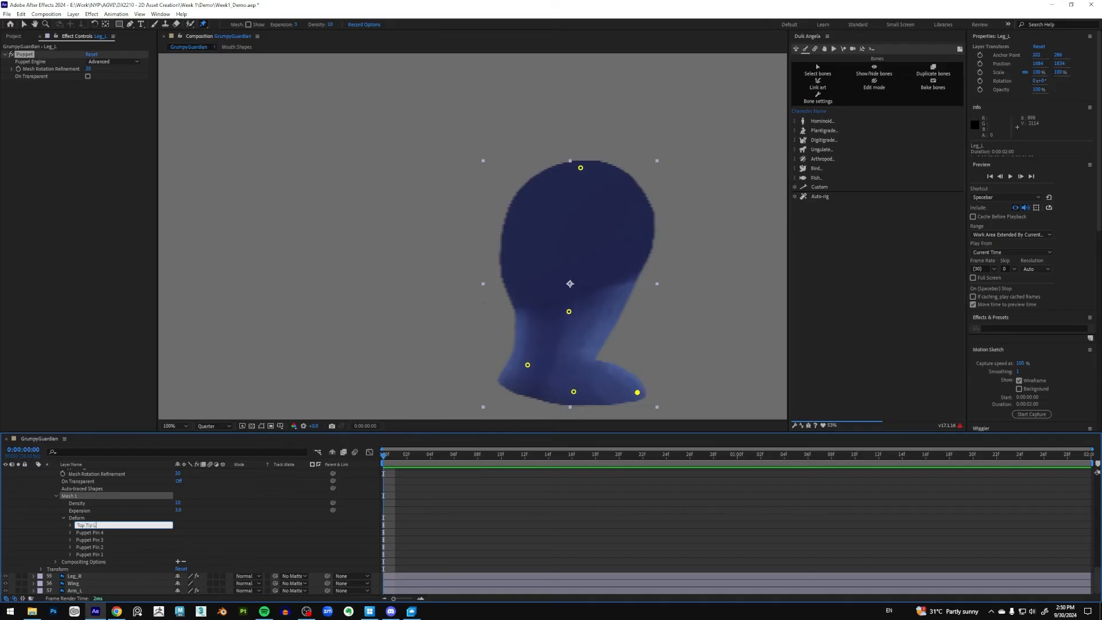
pyautogui.press('Return')
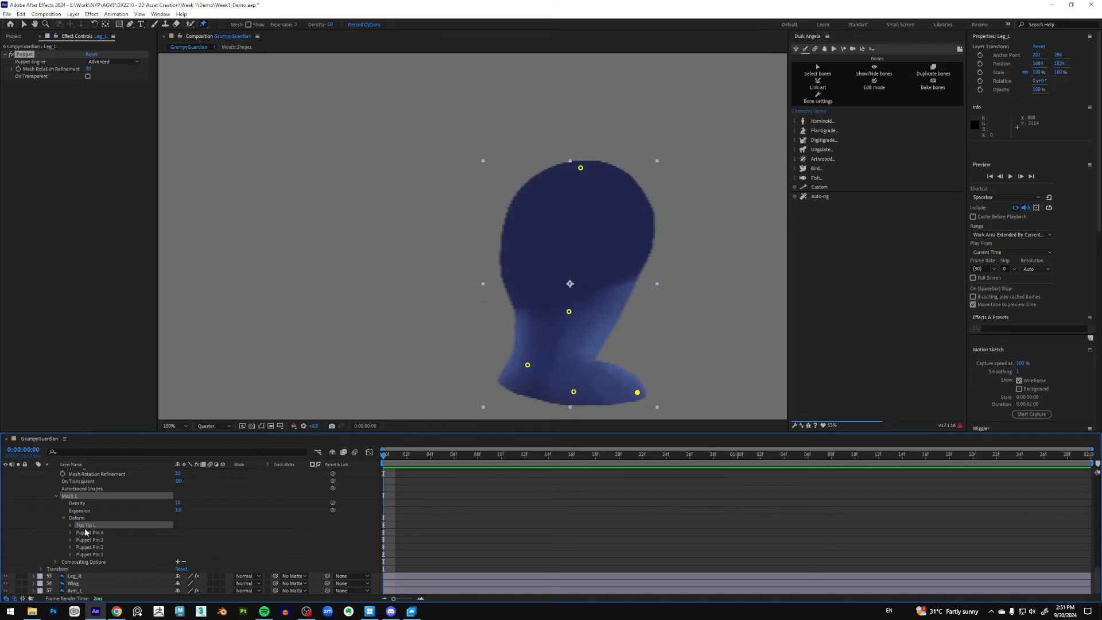
# Step: Rename Puppet Pin 4 as "Toe L" and Puppet Pin 3 as "Foot L"
pyautogui.click(85, 532)
pyautogui.press('Return')
pyautogui.write('To')
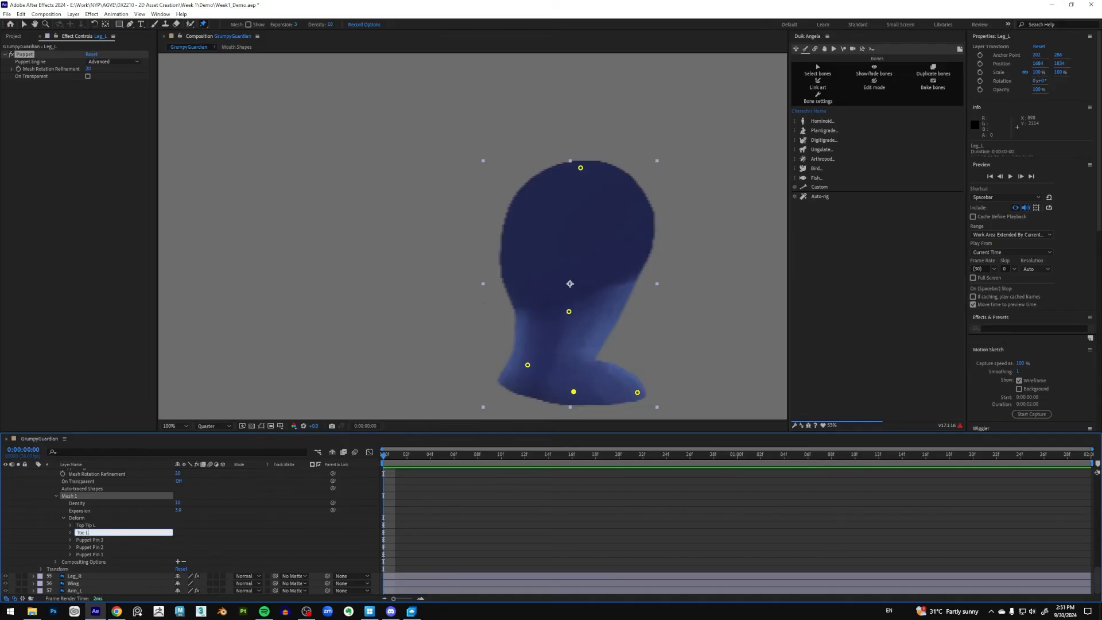
pyautogui.write('e L')
pyautogui.press('Return')
pyautogui.click(98, 539)
pyautogui.press('Return')
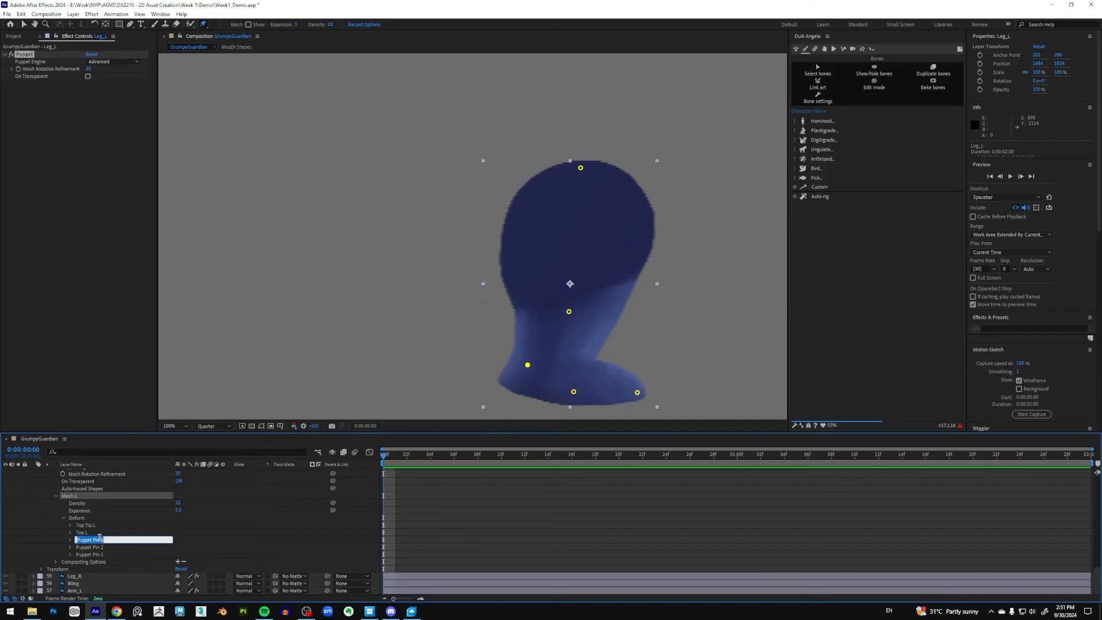
pyautogui.write('Foot L')
pyautogui.press('Return')
# Step: Rename Puppet Pin 2 as "Lower Leg L" and Puppet Pin 1 as "Leg L"
pyautogui.click(101, 548)
pyautogui.press('Return')
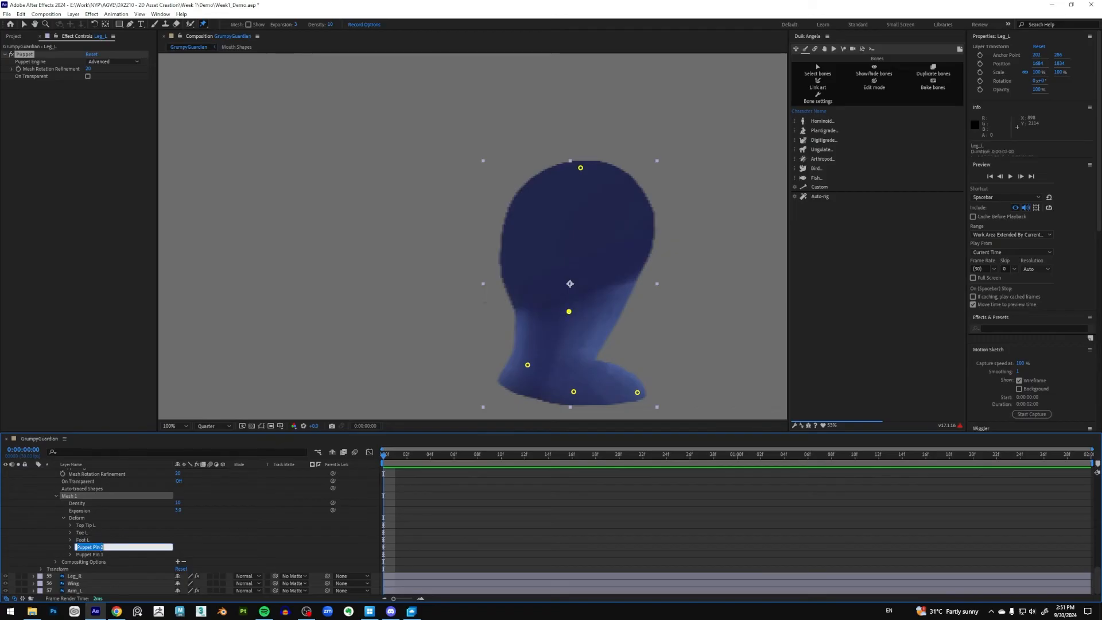
pyautogui.write('Lower Leg L')
pyautogui.press('Return')
pyautogui.click(99, 553)
pyautogui.press('Return')
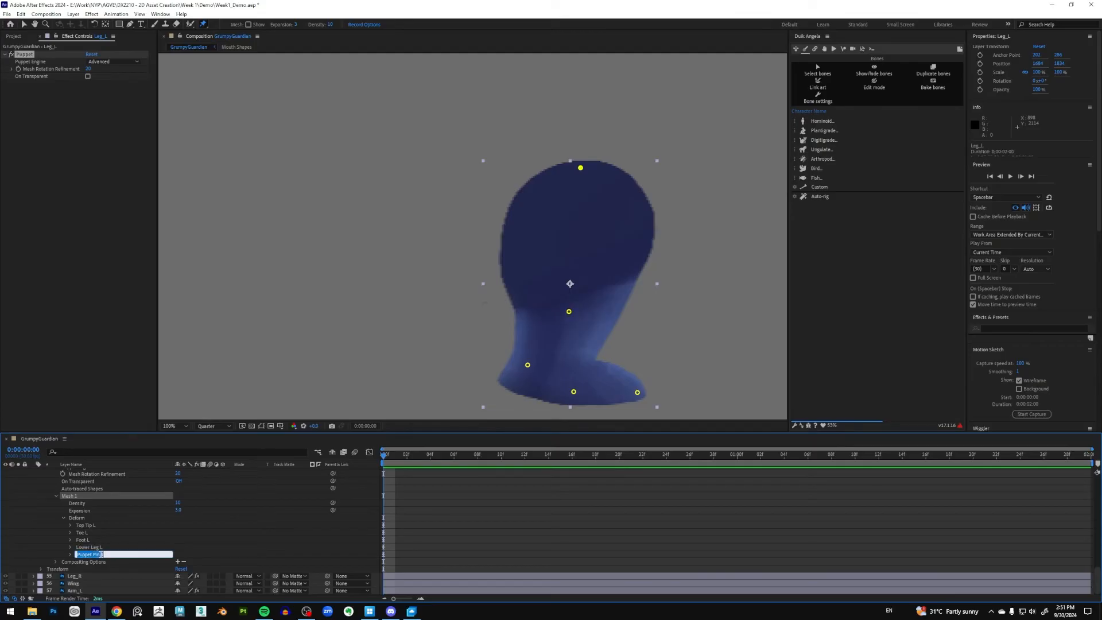
pyautogui.write('Leg L')
pyautogui.press('Return')
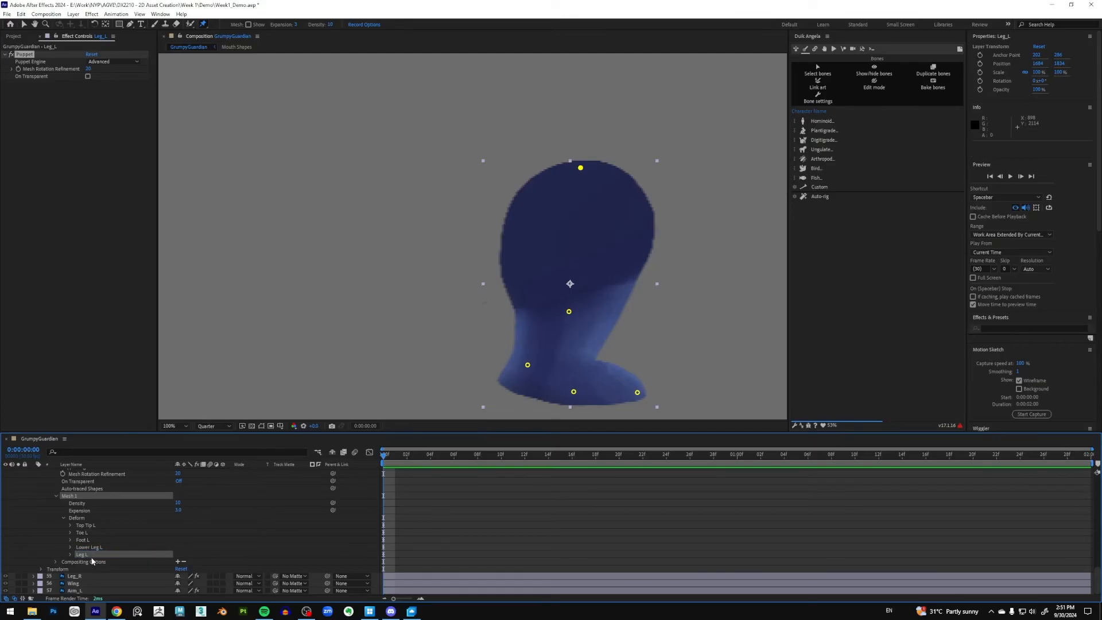
# Step: Add Duik pin layers for all five left leg pins and move them directly above the Arm_R layer
pyautogui.keyDown('shift'); pyautogui.click(101, 526); pyautogui.keyUp('shift')
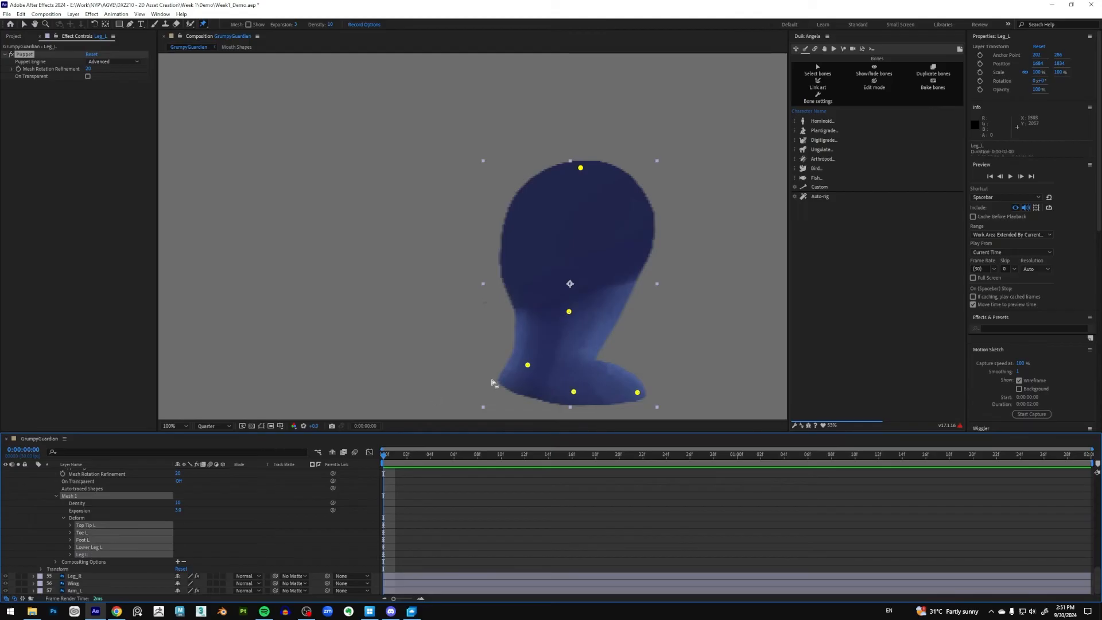
pyautogui.click(815, 50)
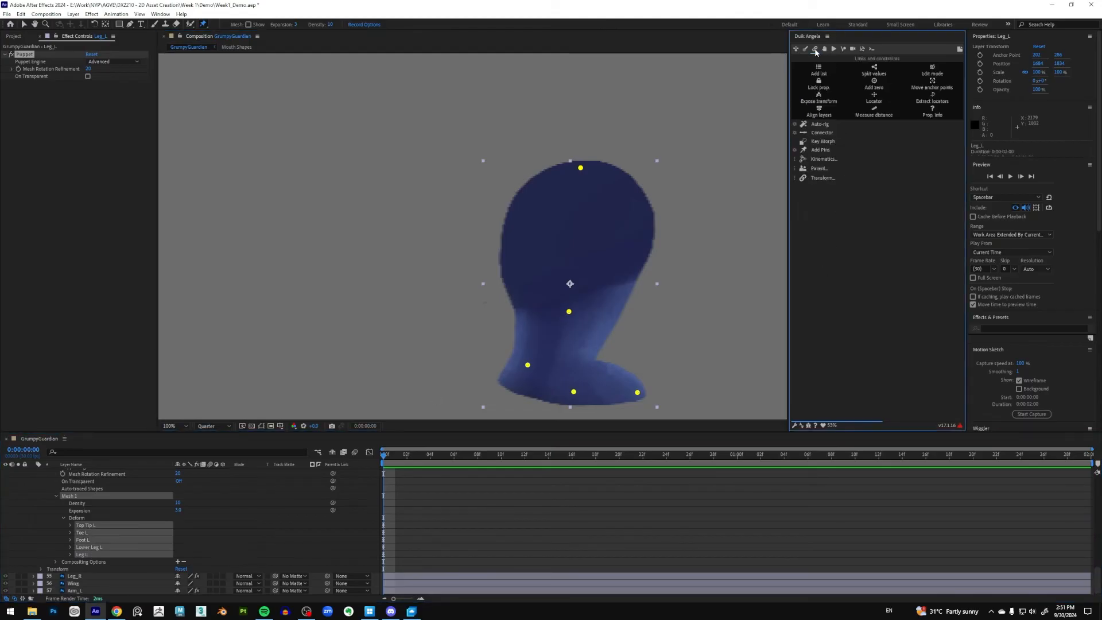
pyautogui.click(821, 151)
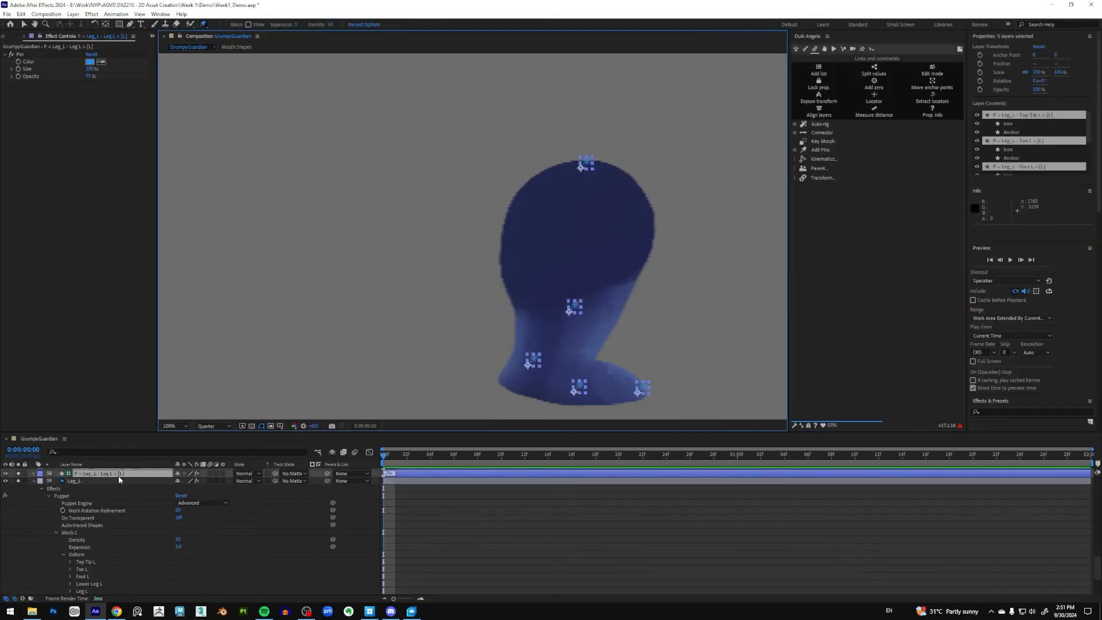
pyautogui.scroll(5, 163, 505)
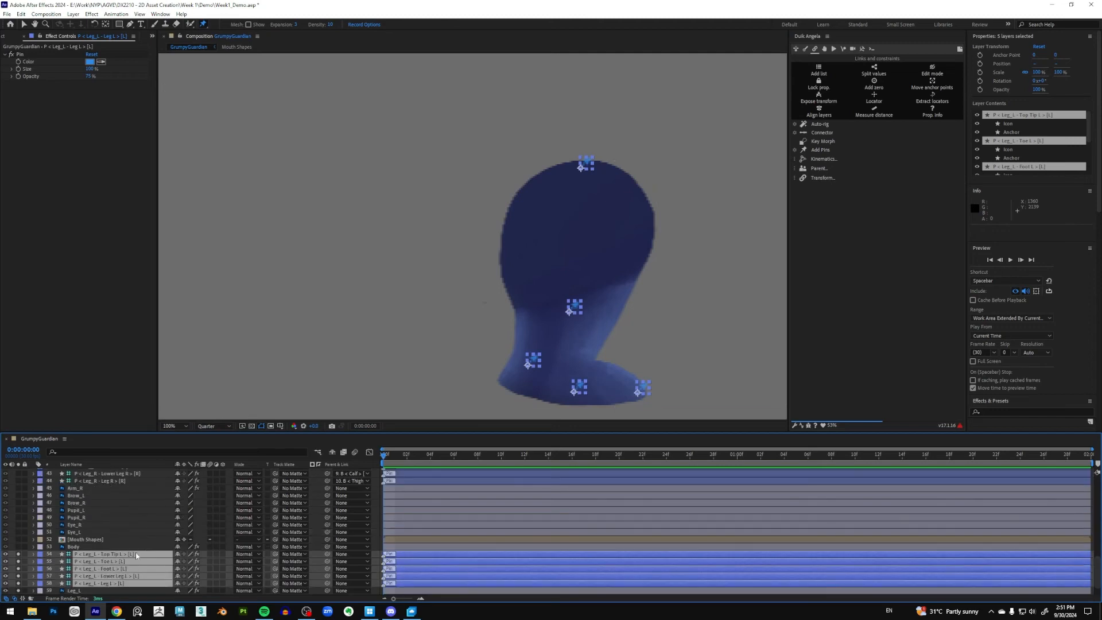
pyautogui.moveTo(130, 552); pyautogui.dragTo(117, 487)
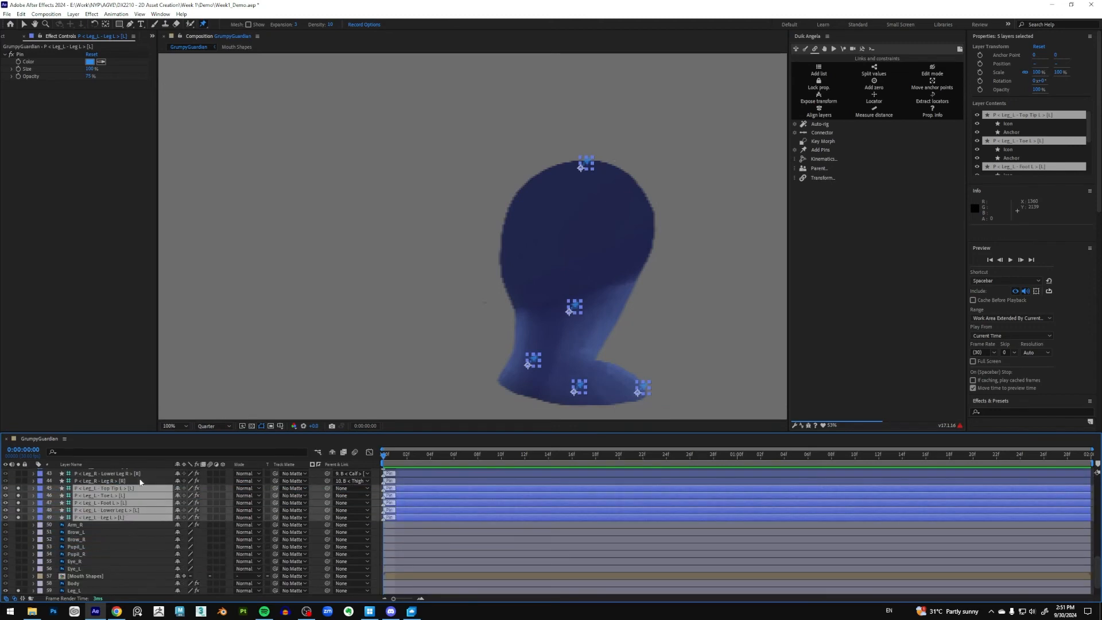
# Step: Parent the left leg pin layers in a chain: Top Tip L to Toe L, to Foot L, to Lower Leg L, to Leg L
pyautogui.click(141, 486)
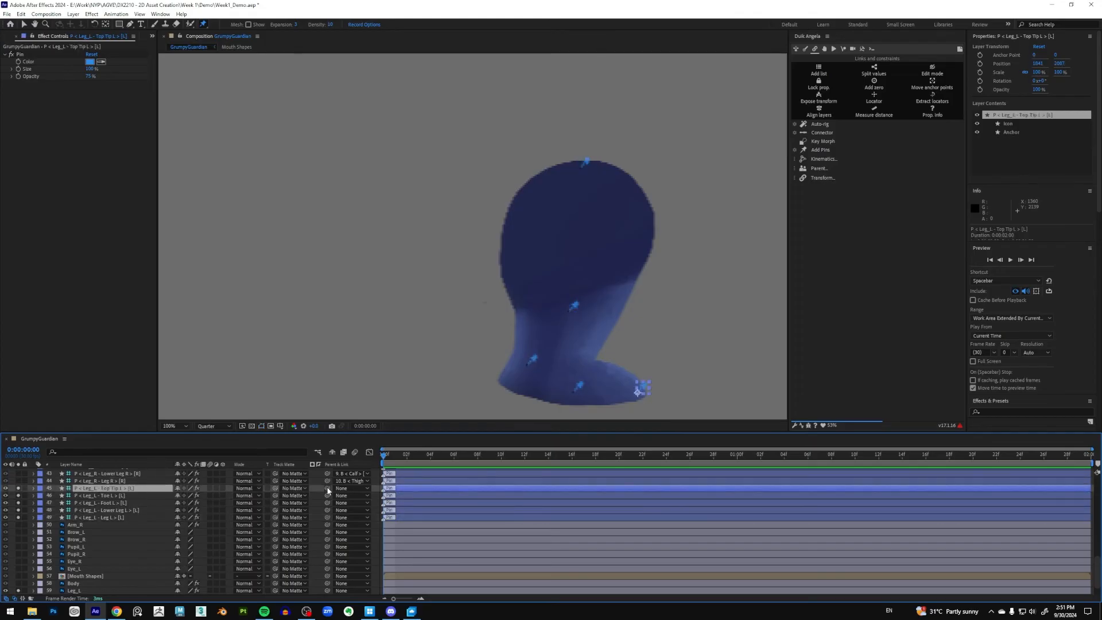
pyautogui.moveTo(327, 488); pyautogui.dragTo(123, 497)
pyautogui.click(123, 497)
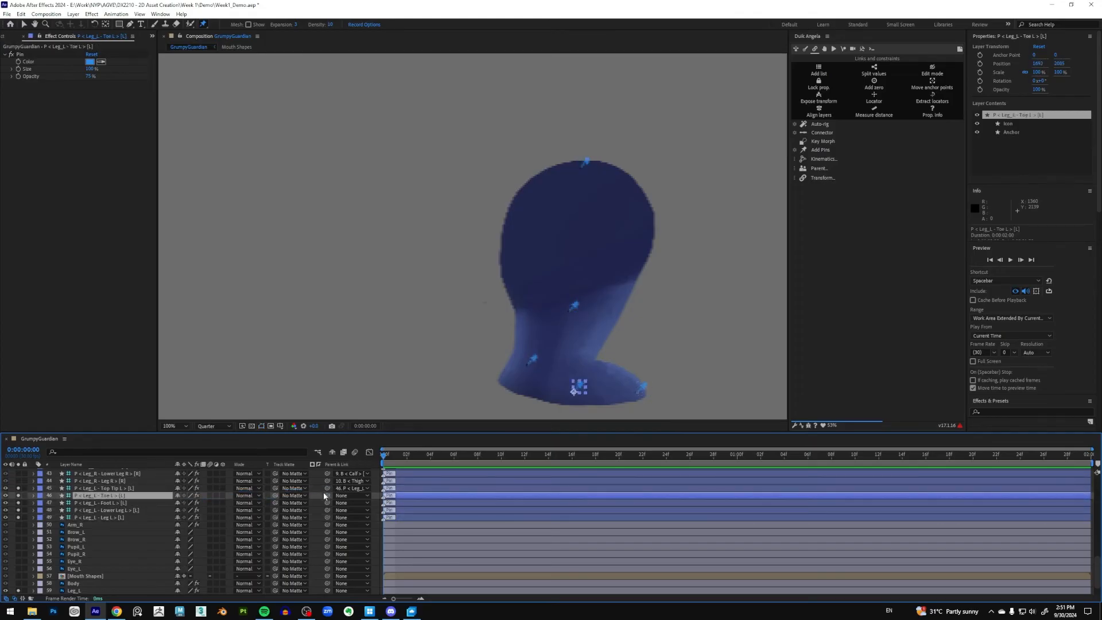
pyautogui.moveTo(327, 496); pyautogui.dragTo(112, 504)
pyautogui.click(112, 504)
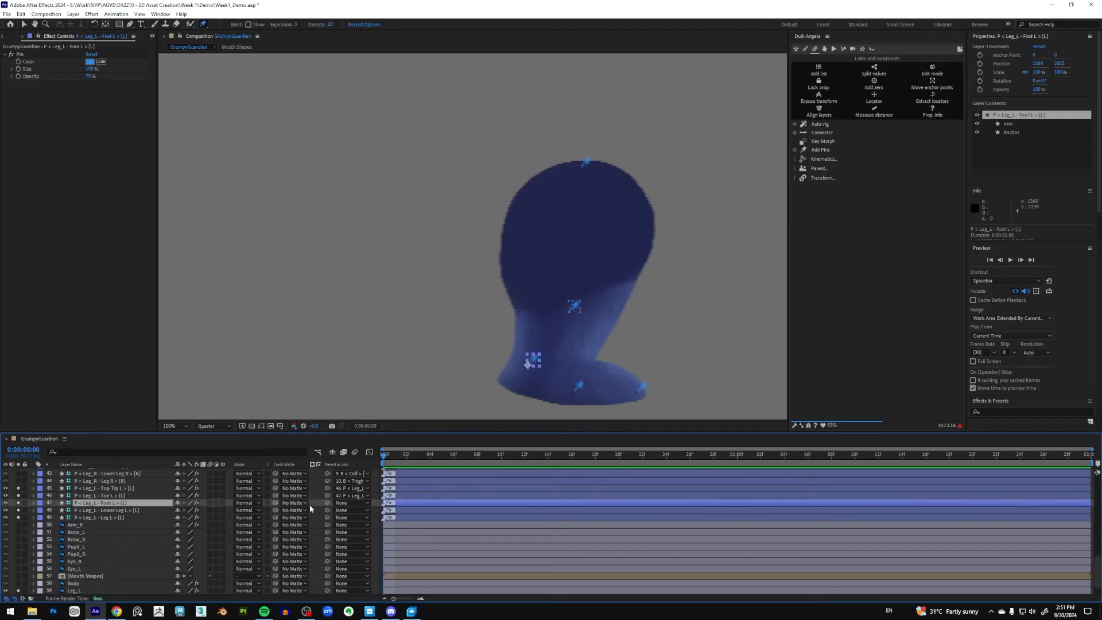
pyautogui.moveTo(328, 503); pyautogui.dragTo(122, 509)
pyautogui.click(122, 509)
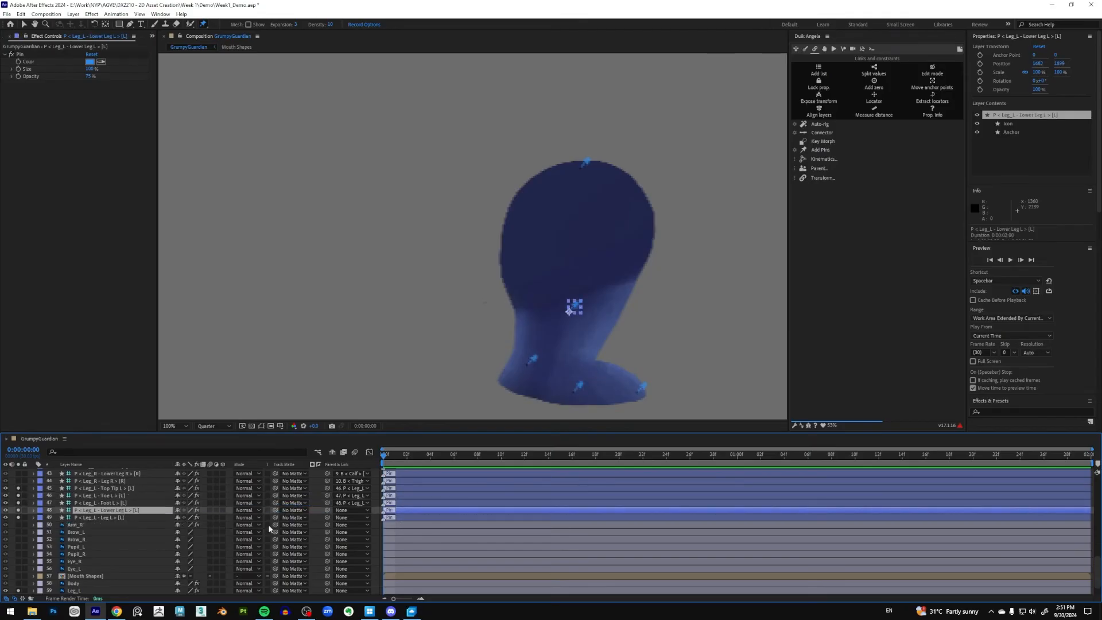
pyautogui.moveTo(327, 509); pyautogui.dragTo(128, 517)
# Step: Create a Hominoid leg on the five selected pin layers, using Back, Left, Thigh, Calf, Foot and Toes
pyautogui.click(127, 517)
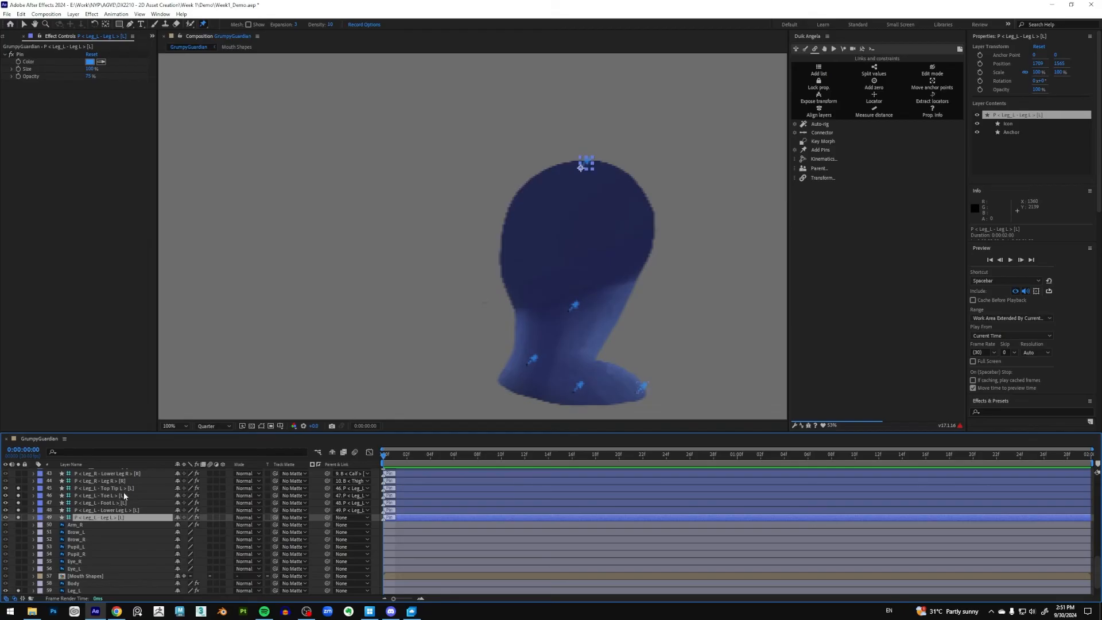
pyautogui.keyDown('shift'); pyautogui.click(128, 488); pyautogui.keyUp('shift')
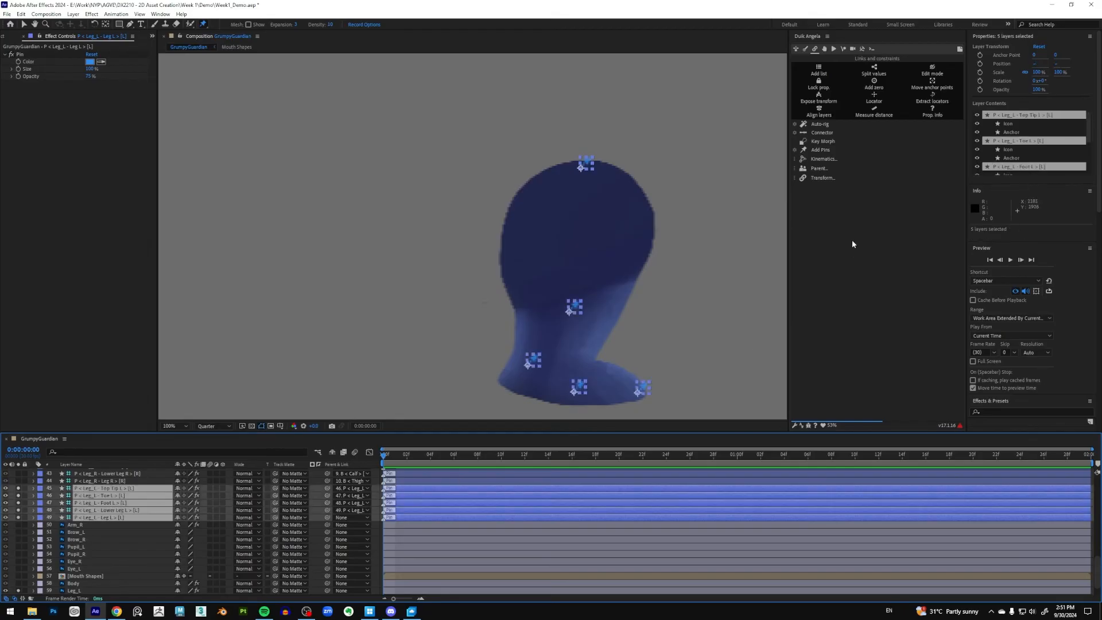
pyautogui.click(805, 50)
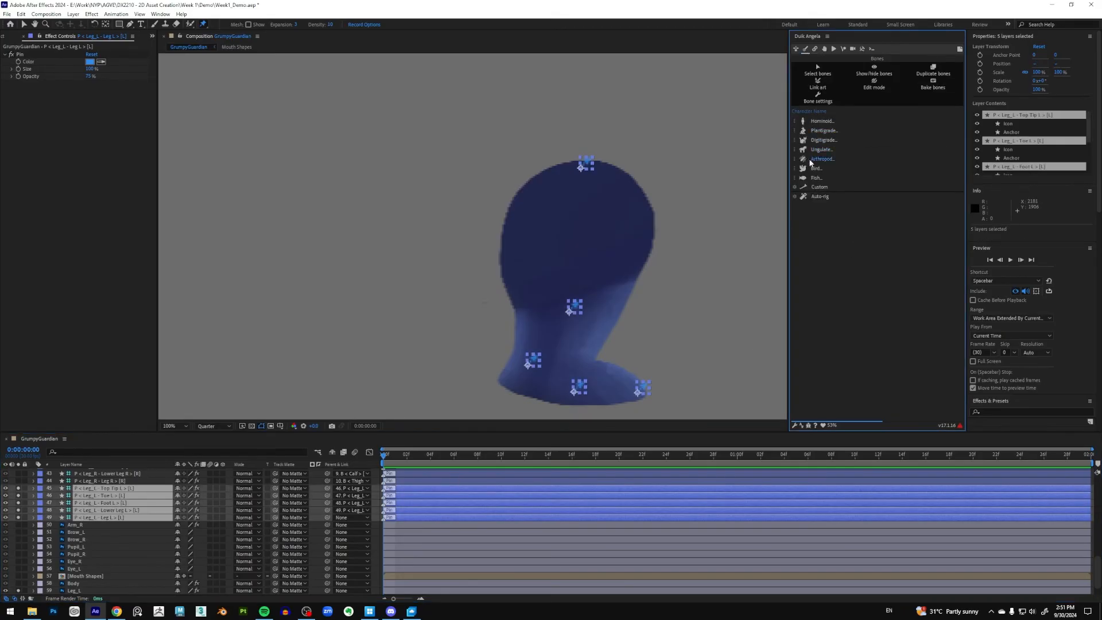
pyautogui.click(808, 122)
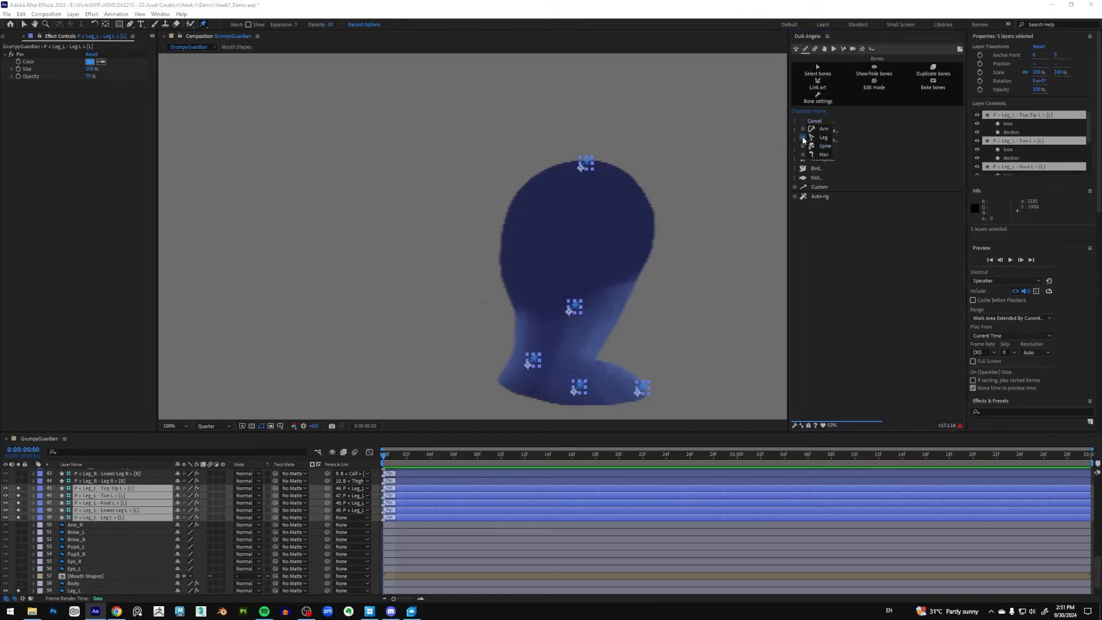
pyautogui.click(805, 138)
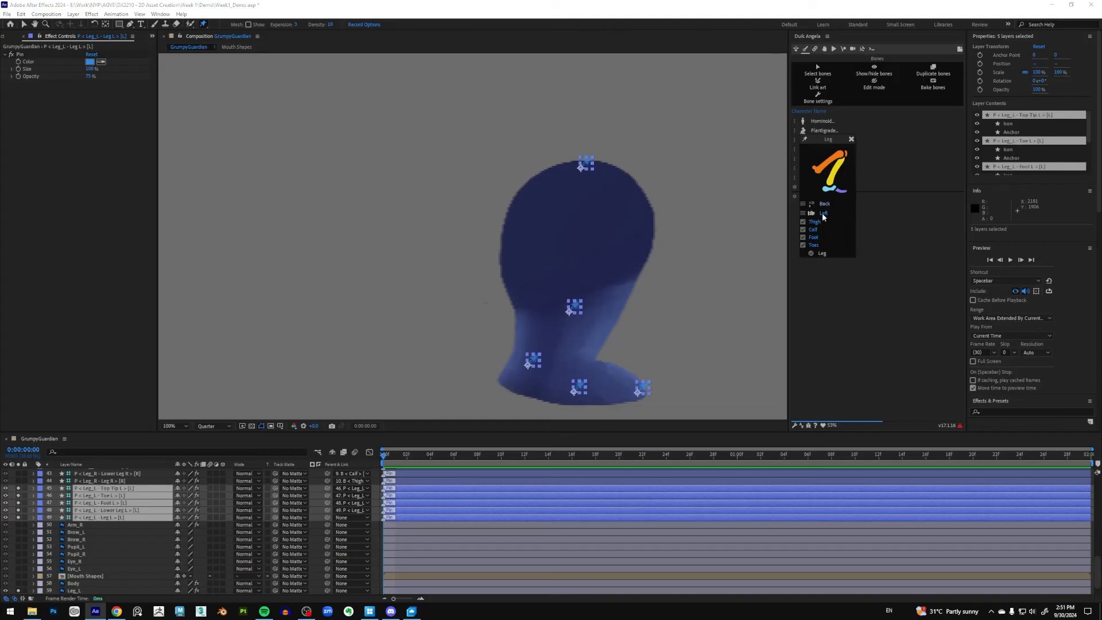
pyautogui.click(822, 253)
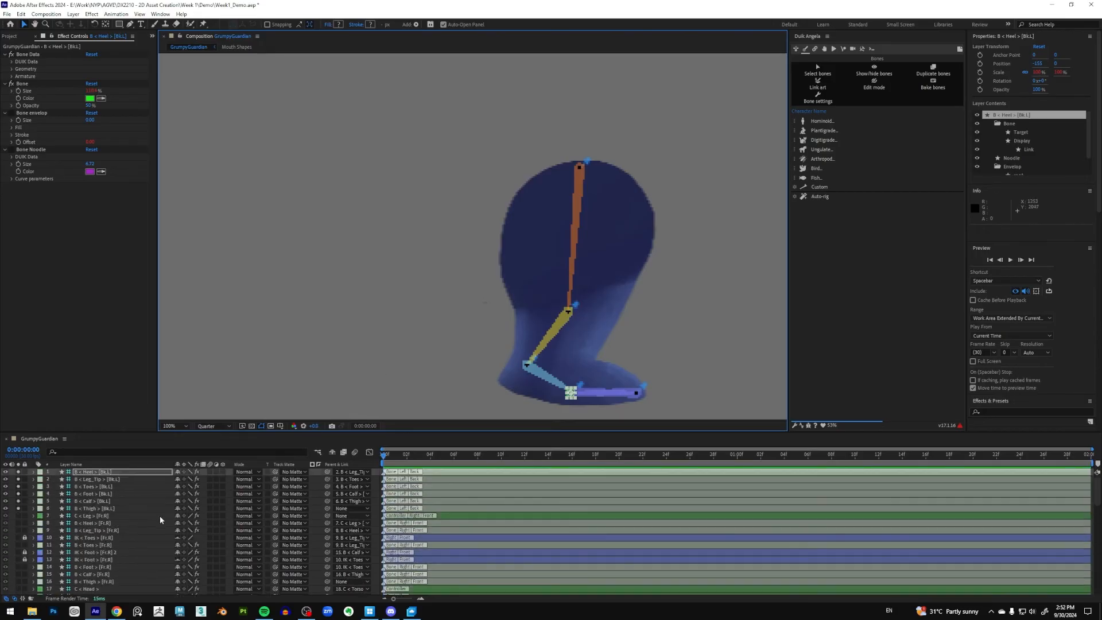
# Step: Select the left leg's Thigh, Calf, Foot, Toes, Leg_Tip and Heel bones and auto-rig them
pyautogui.click(103, 509)
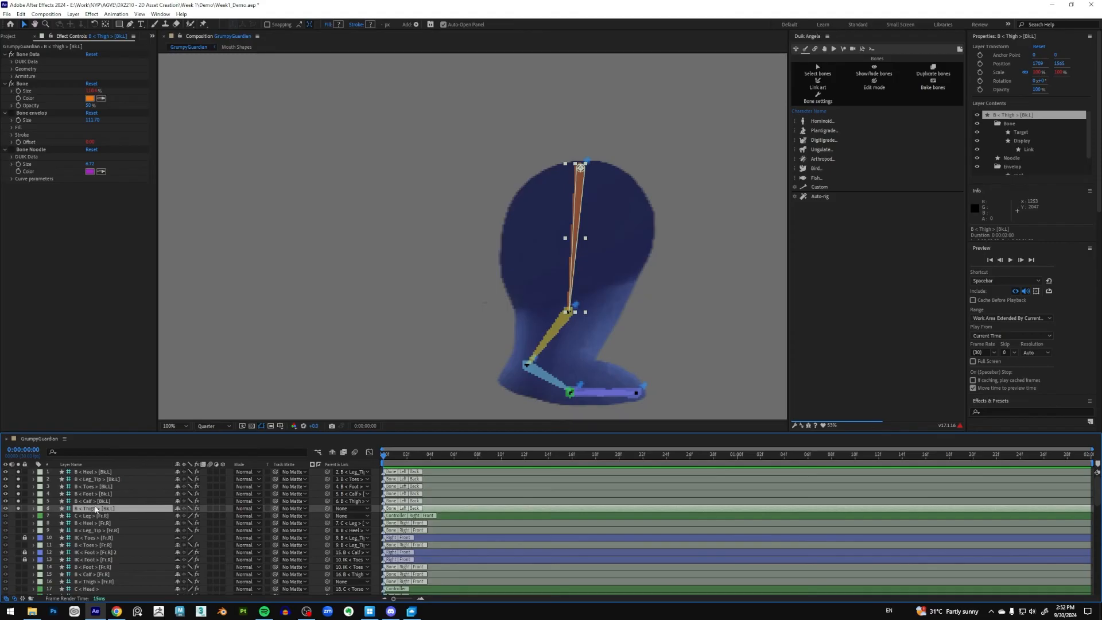
pyautogui.keyDown('ctrl'); pyautogui.click(103, 501); pyautogui.keyUp('ctrl')
pyautogui.keyDown('ctrl'); pyautogui.click(104, 494); pyautogui.keyUp('ctrl')
pyautogui.keyDown('ctrl'); pyautogui.click(108, 487); pyautogui.keyUp('ctrl')
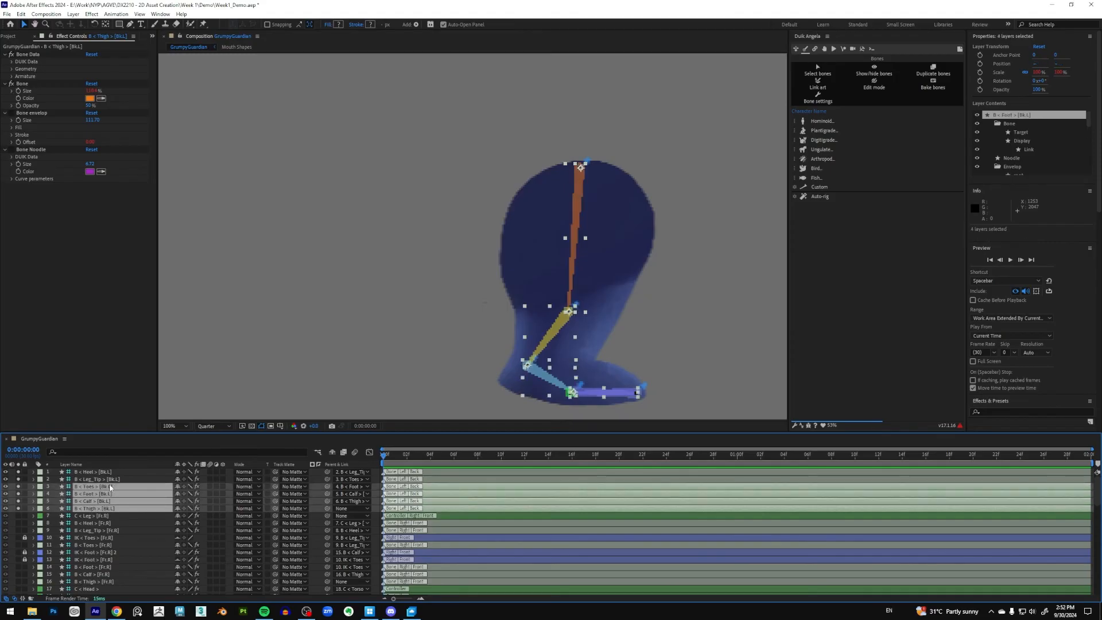
pyautogui.keyDown('ctrl'); pyautogui.click(111, 479); pyautogui.keyUp('ctrl')
pyautogui.keyDown('ctrl'); pyautogui.click(101, 472); pyautogui.keyUp('ctrl')
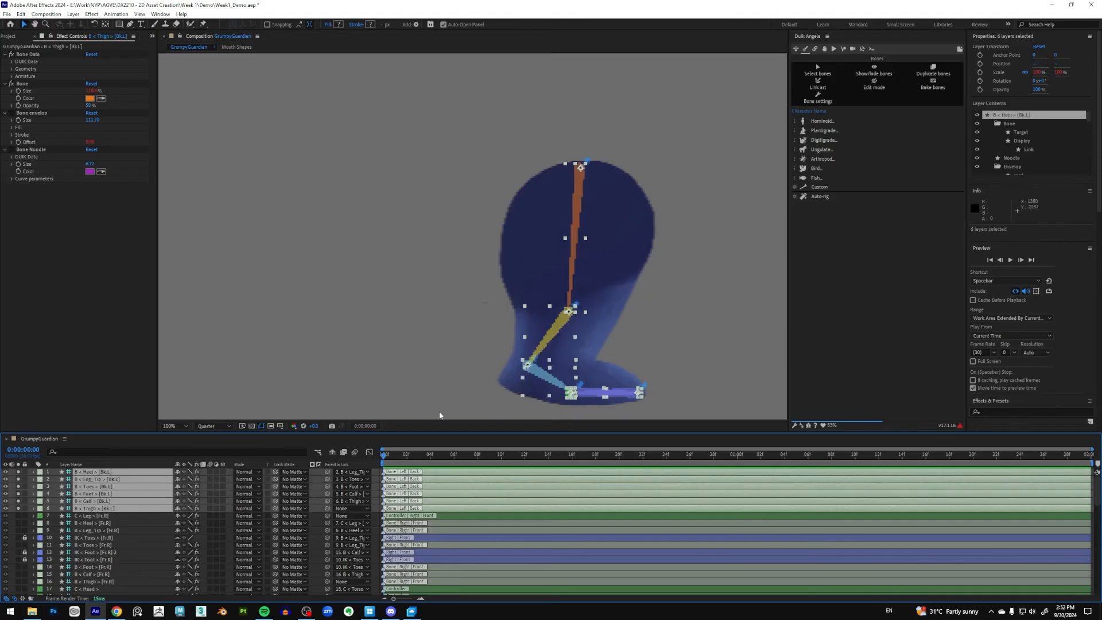
pyautogui.click(803, 197)
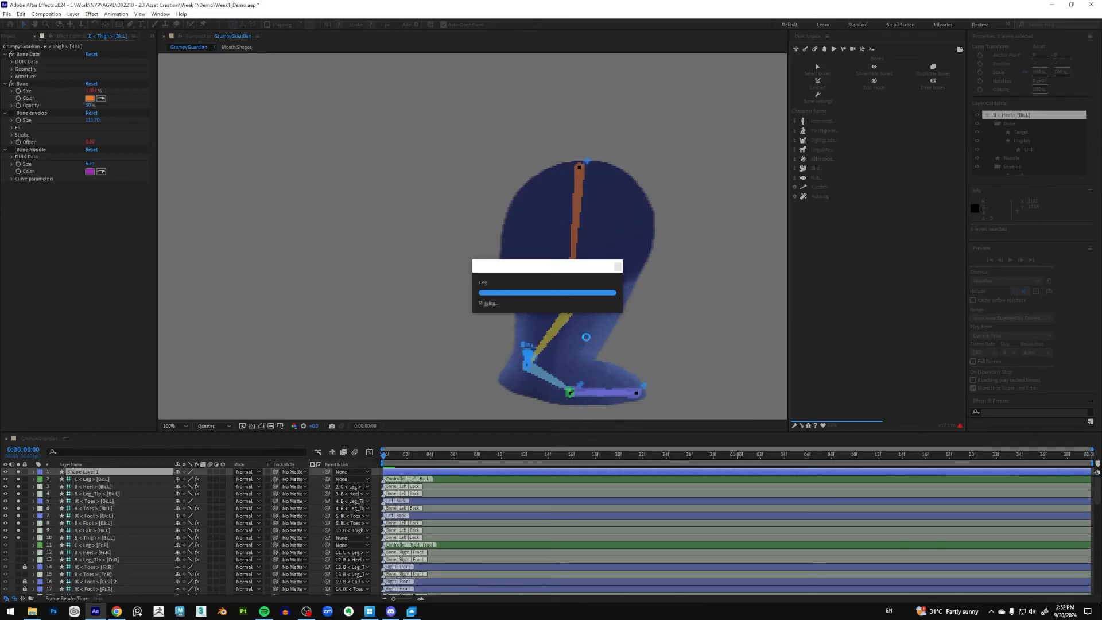
# Step: Test-move the left leg's foot controller and undo the move
pyautogui.click(687, 338)
pyautogui.moveTo(526, 352); pyautogui.dragTo(448, 344)
pyautogui.hotkey('ctrl', 'z')
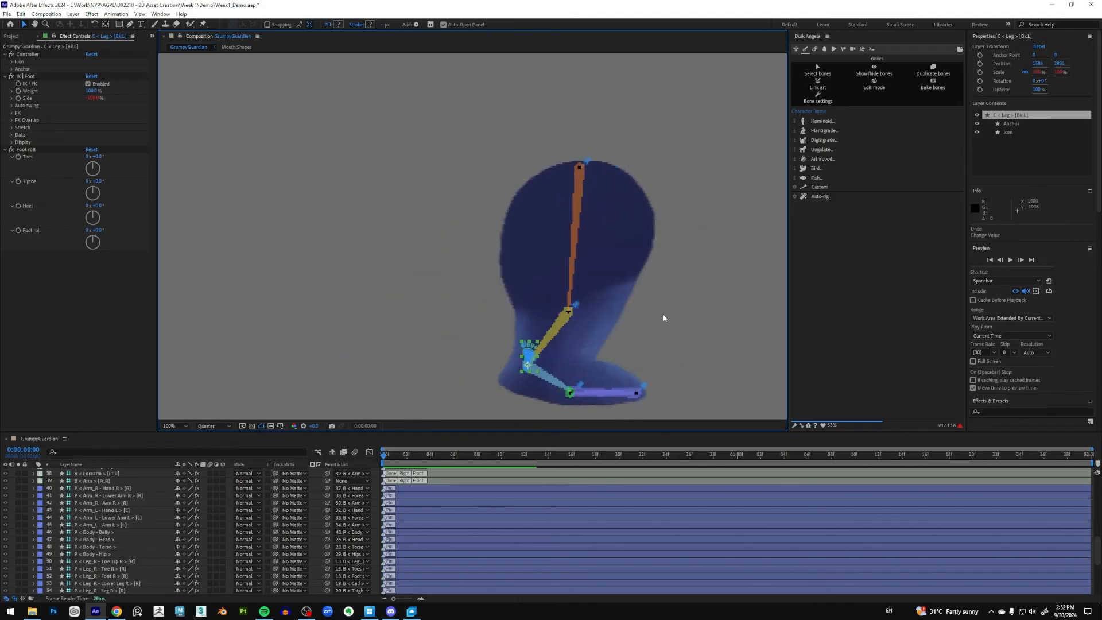
# Step: Turn off solo for the left leg's controller, bones, pins and Leg_L artwork layer so the whole character shows
pyautogui.press(',')
pyautogui.scroll(10, 46, 531)
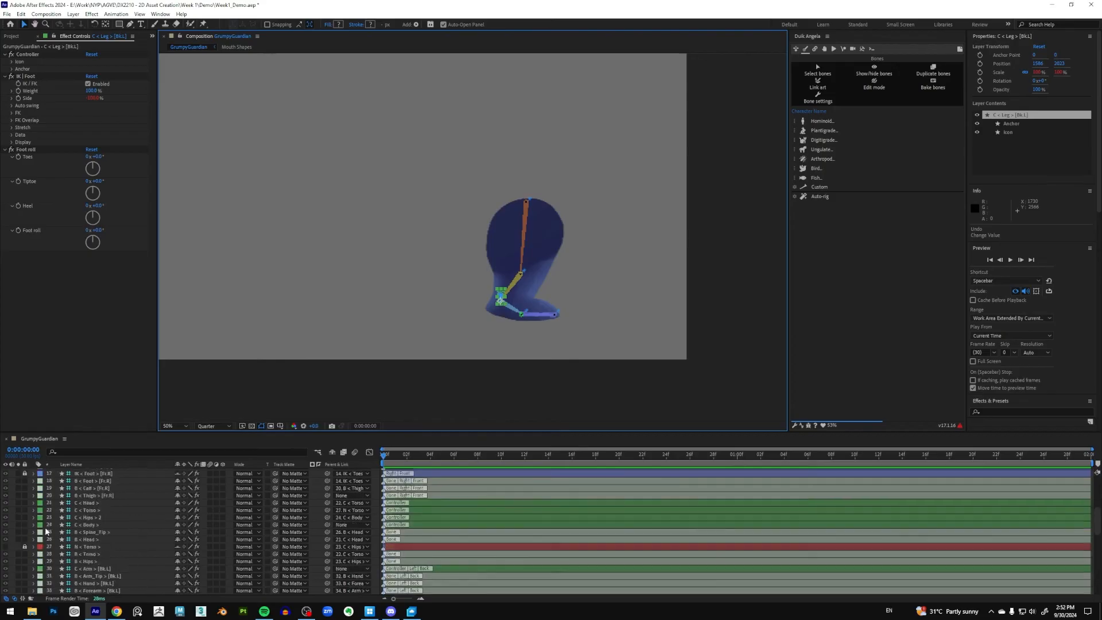
pyautogui.moveTo(17, 474); pyautogui.dragTo(17, 498)
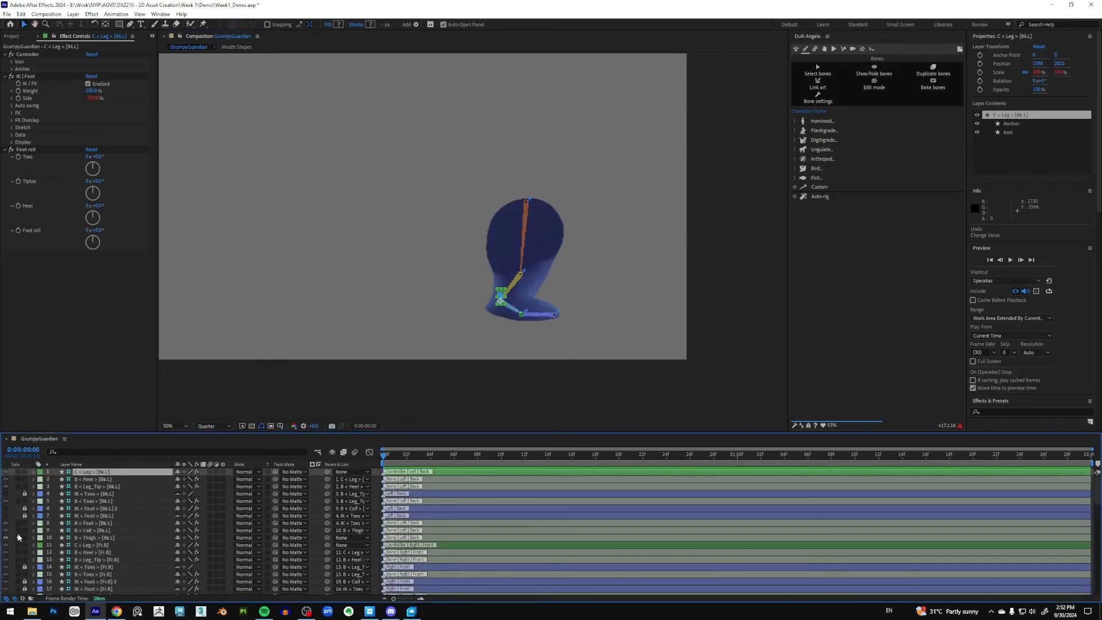
pyautogui.moveTo(17, 538); pyautogui.dragTo(19, 538)
pyautogui.scroll(-16, 84, 529)
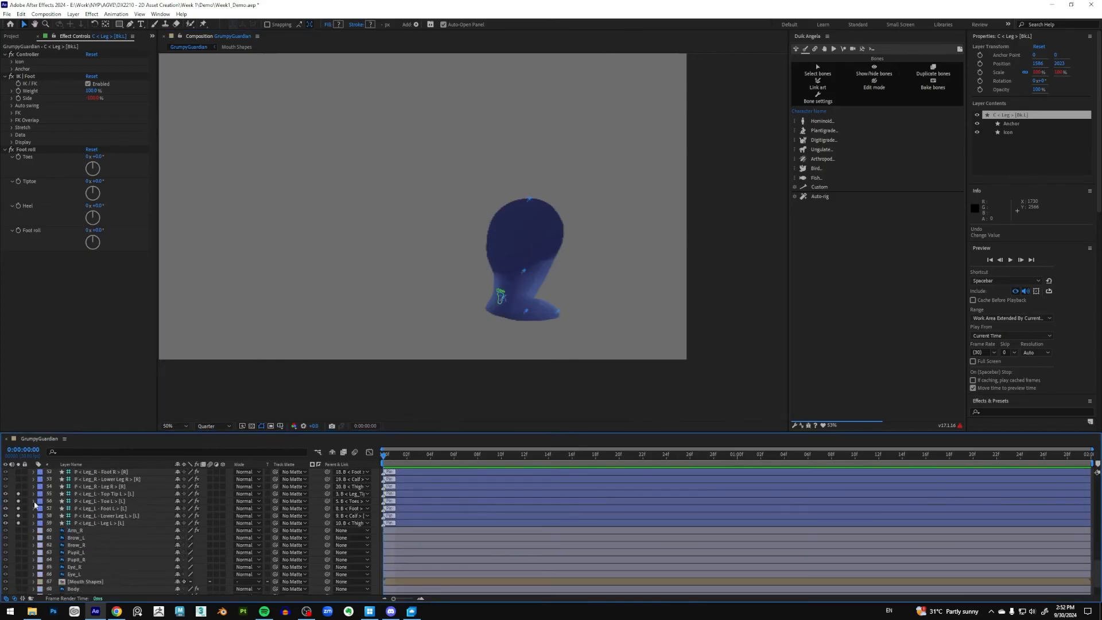
pyautogui.moveTo(17, 495); pyautogui.dragTo(17, 521)
pyautogui.scroll(-2, 91, 517)
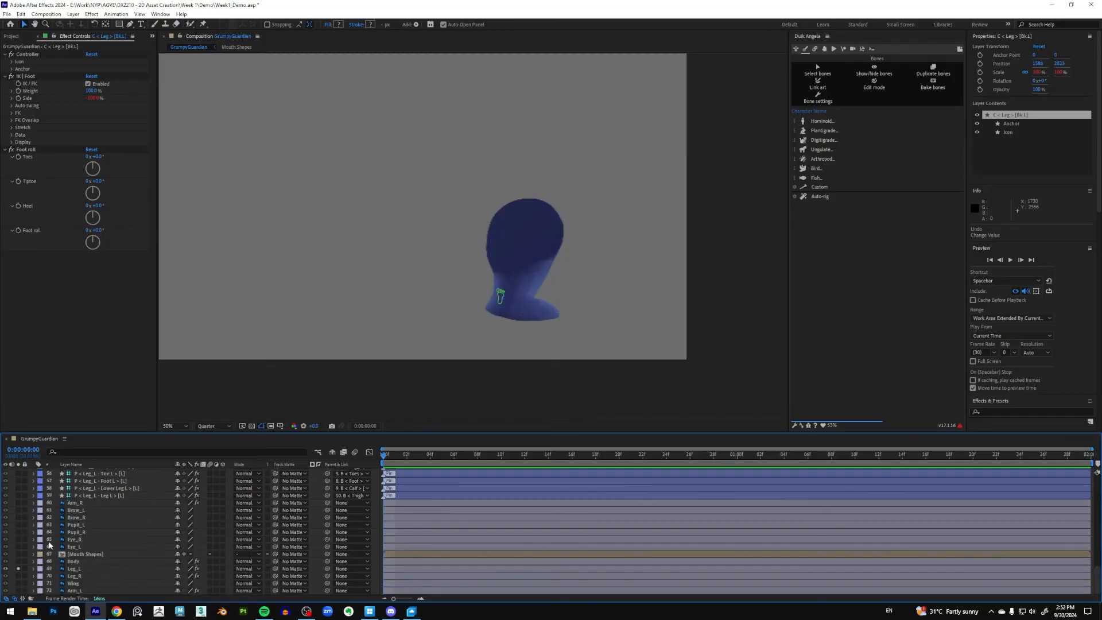
pyautogui.click(18, 569)
pyautogui.scroll(-2, 470, 343)
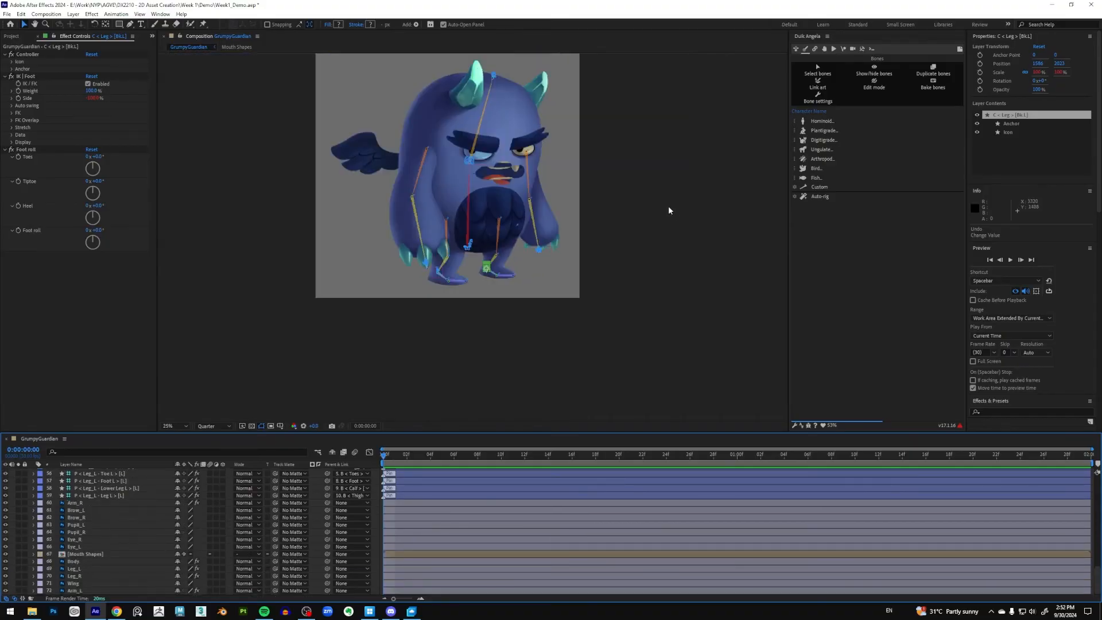
# Step: Save the project with the whole rigged character back in view
pyautogui.press('h')
pyautogui.moveTo(636, 235); pyautogui.dragTo(638, 237)
pyautogui.scroll(2, 588, 249)
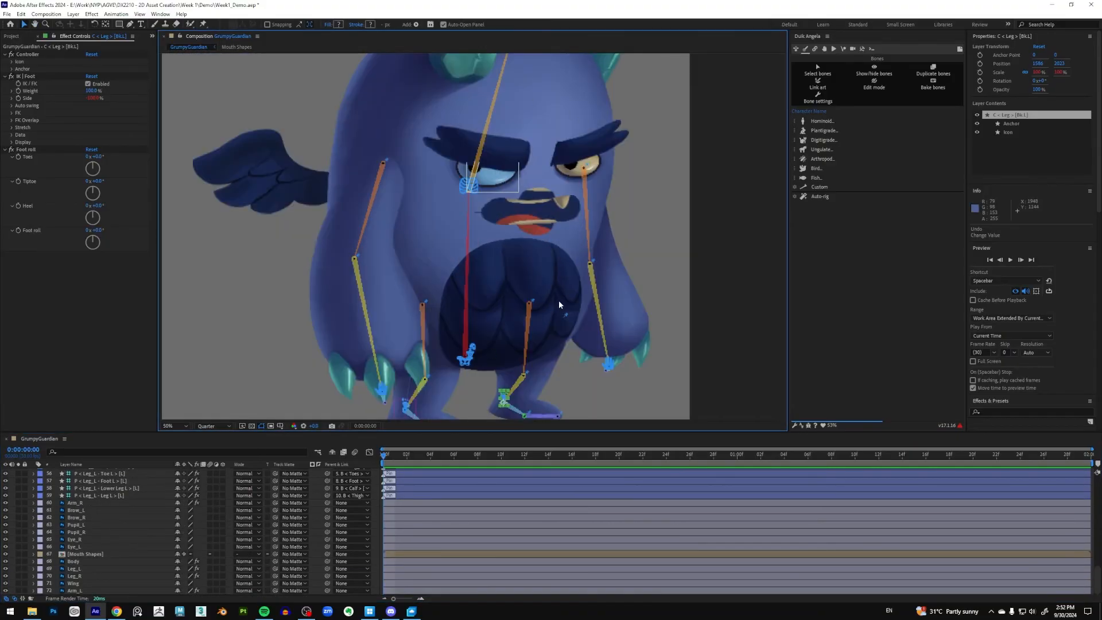
pyautogui.scroll(-2, 558, 299)
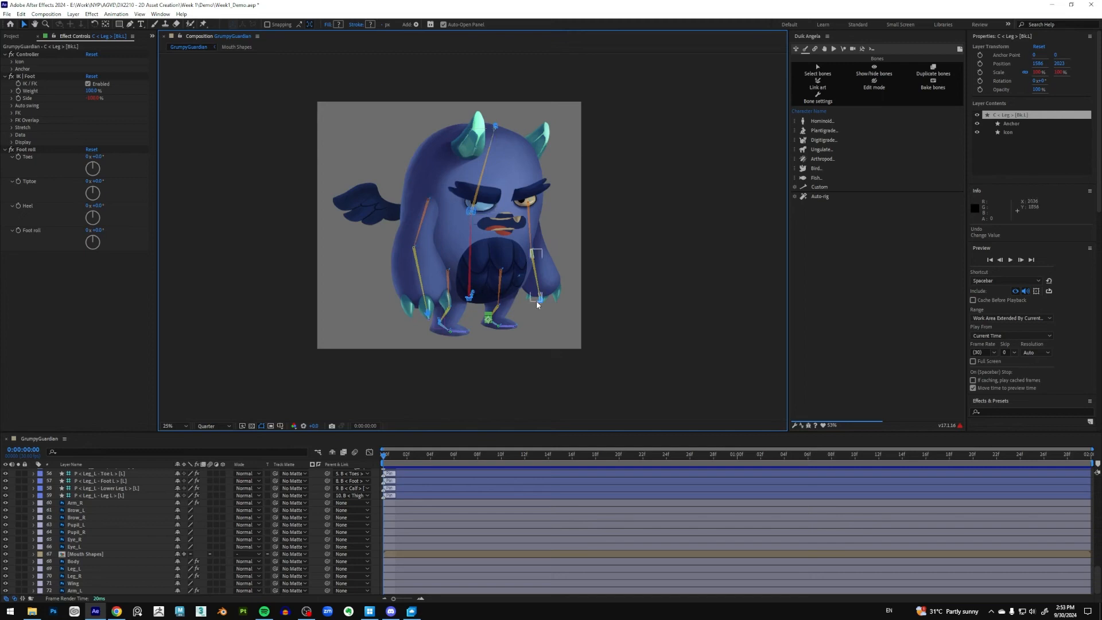
pyautogui.scroll(2, 528, 237)
pyautogui.moveTo(539, 221); pyautogui.dragTo(534, 286)
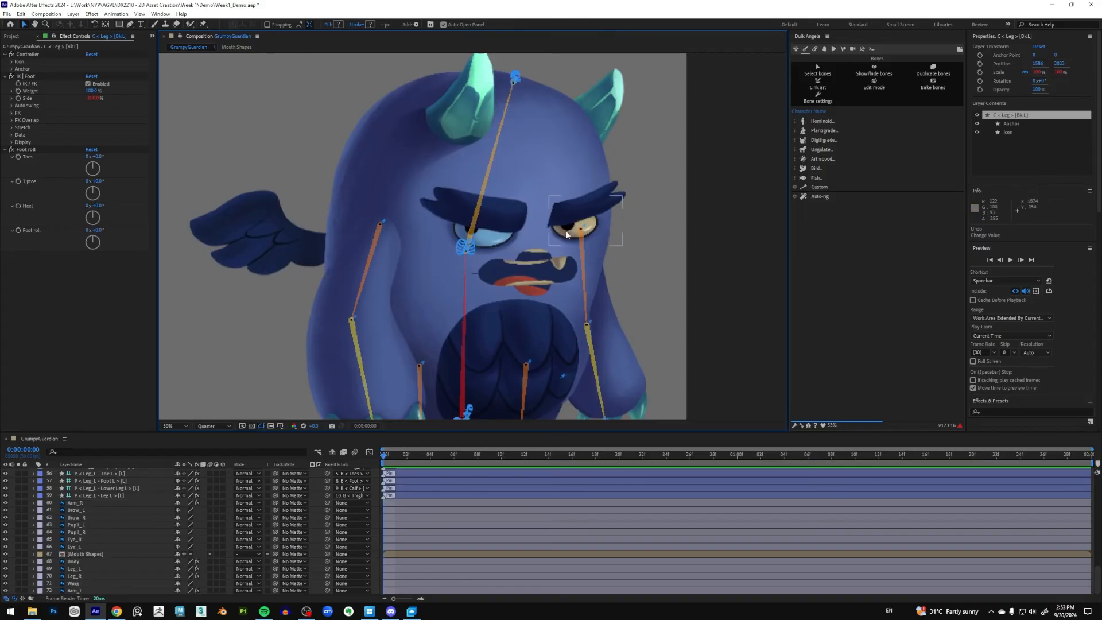
pyautogui.press(',')
pyautogui.moveTo(589, 253); pyautogui.dragTo(591, 235)
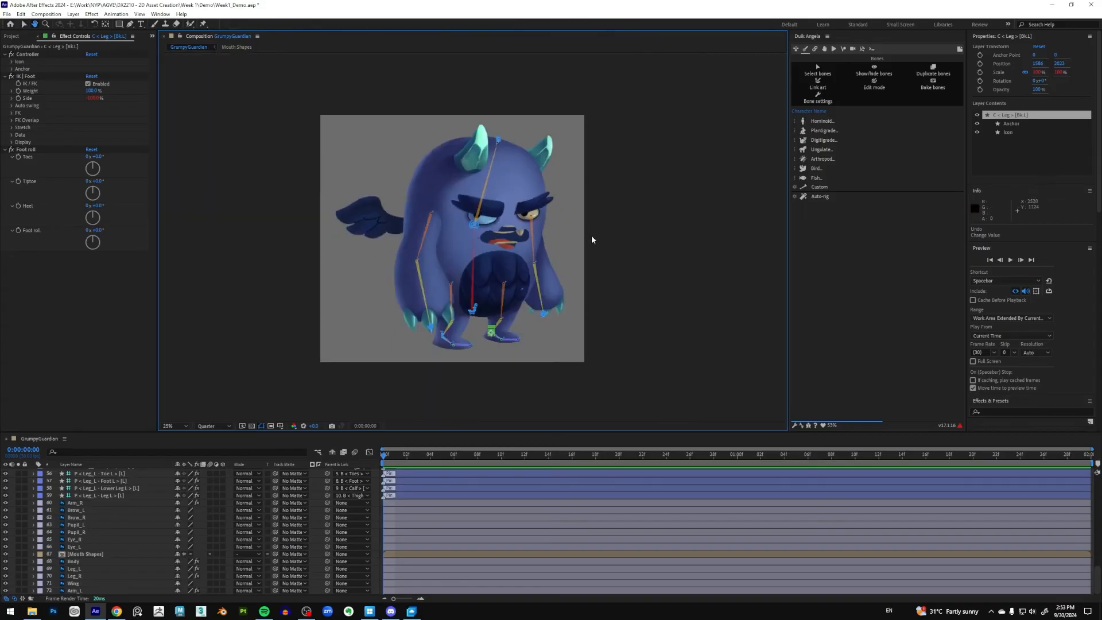
pyautogui.click(6, 14)
pyautogui.click(20, 94)
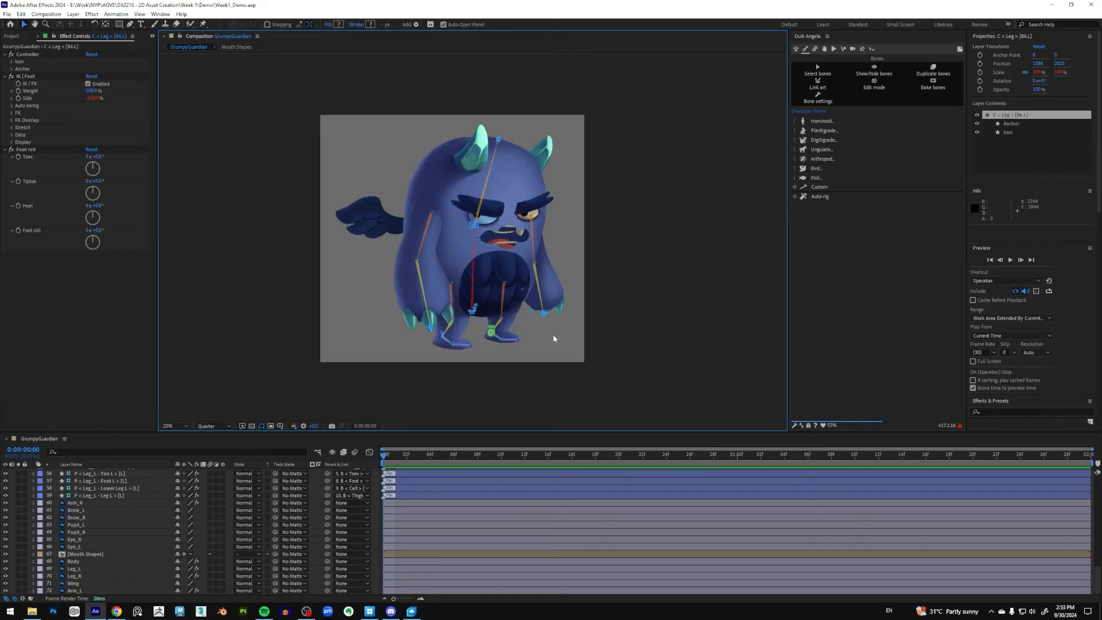
# Step: Select the right arm's hand controller and locate its layer among the rig layers
pyautogui.press('.')
pyautogui.press('.')
pyautogui.moveTo(635, 303); pyautogui.dragTo(643, 251)
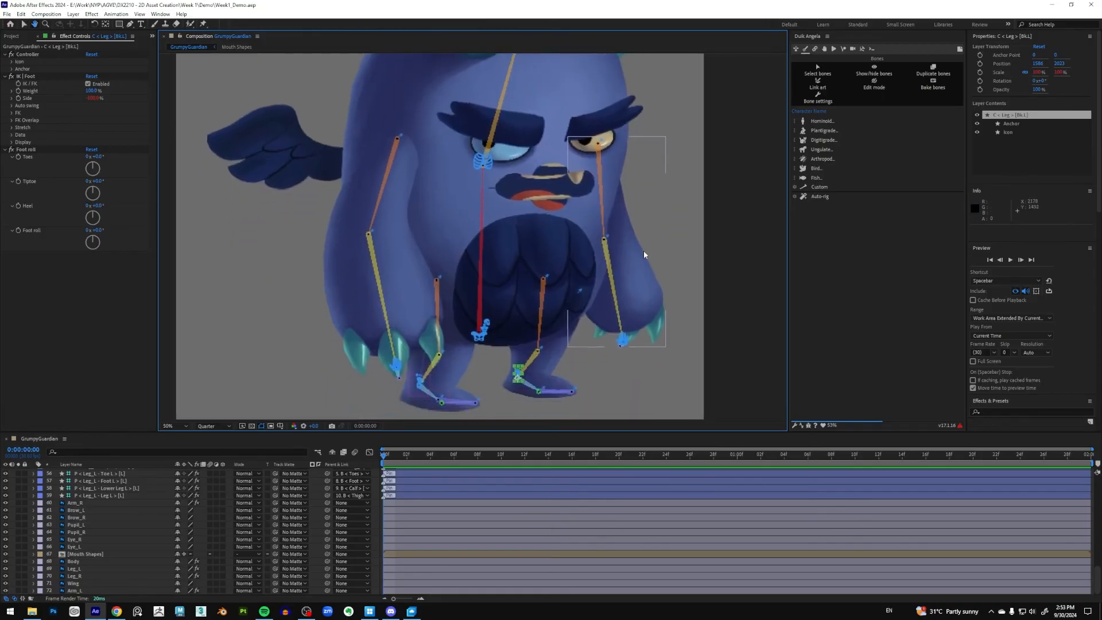
pyautogui.click(436, 319)
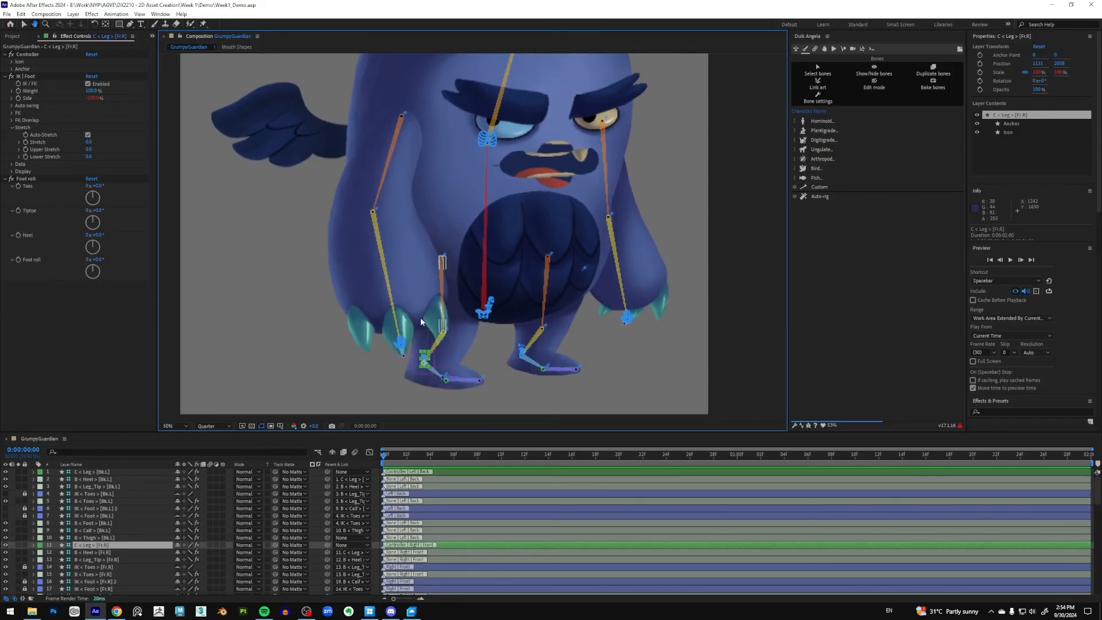
pyautogui.press('v')
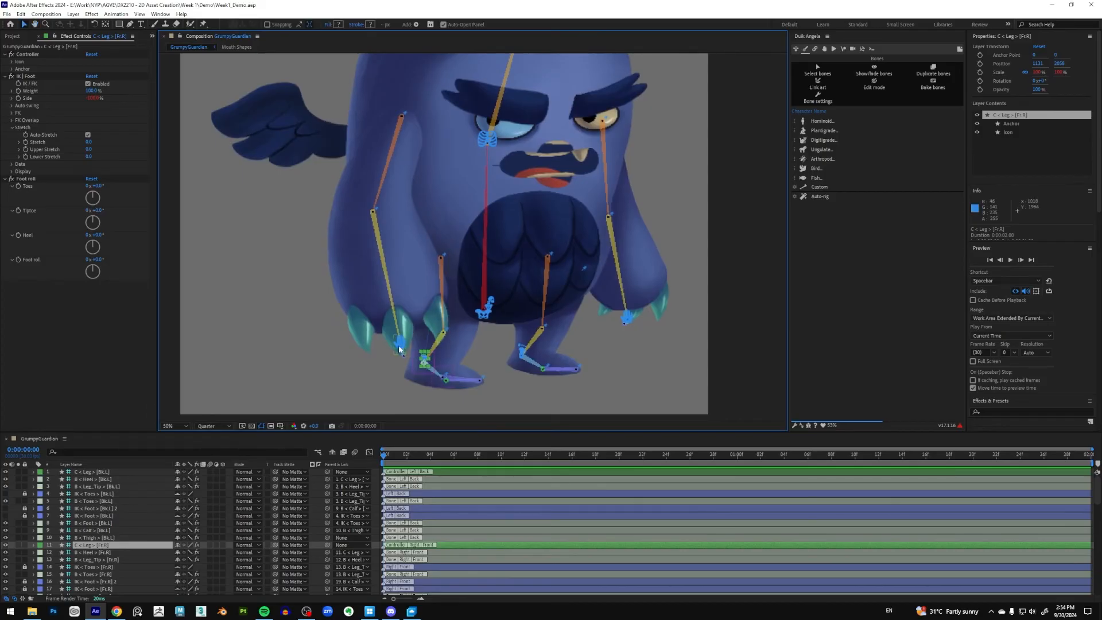
pyautogui.click(402, 345)
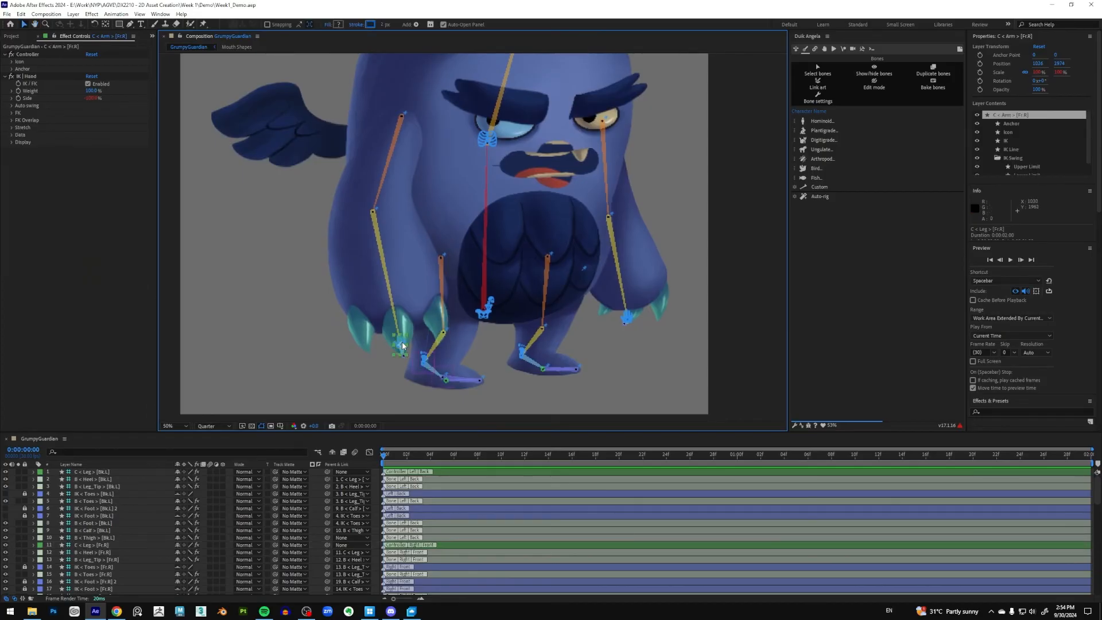
pyautogui.scroll(-8, 149, 504)
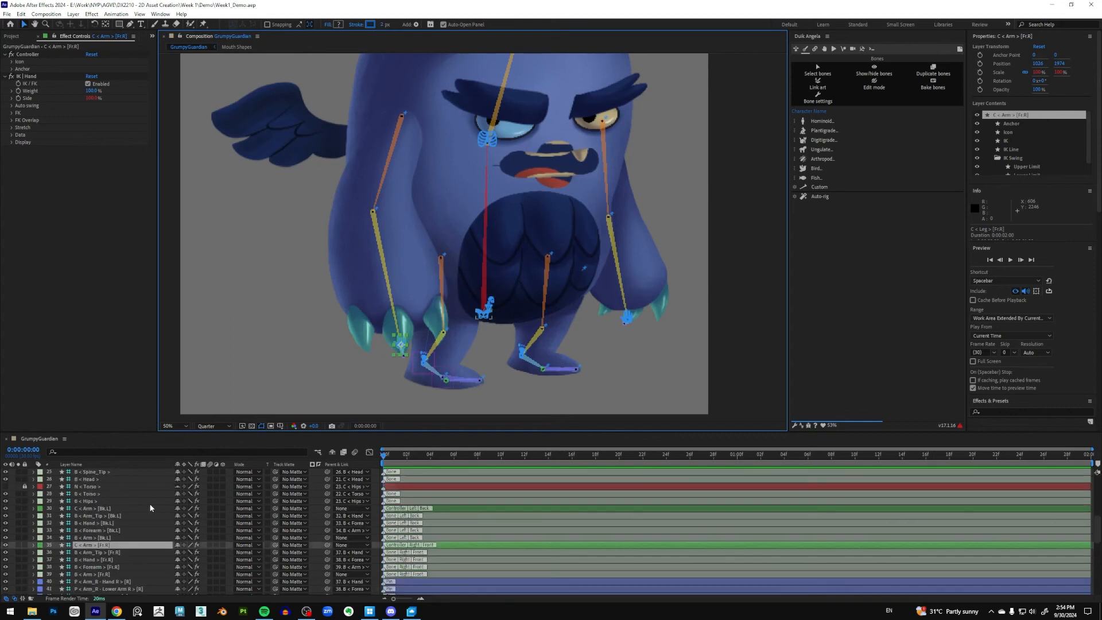
# Step: Test-move the right arm's hand controller upward to bend the arm, and undo the move
pyautogui.scroll(1, 420, 355)
pyautogui.moveTo(395, 378); pyautogui.dragTo(446, 303)
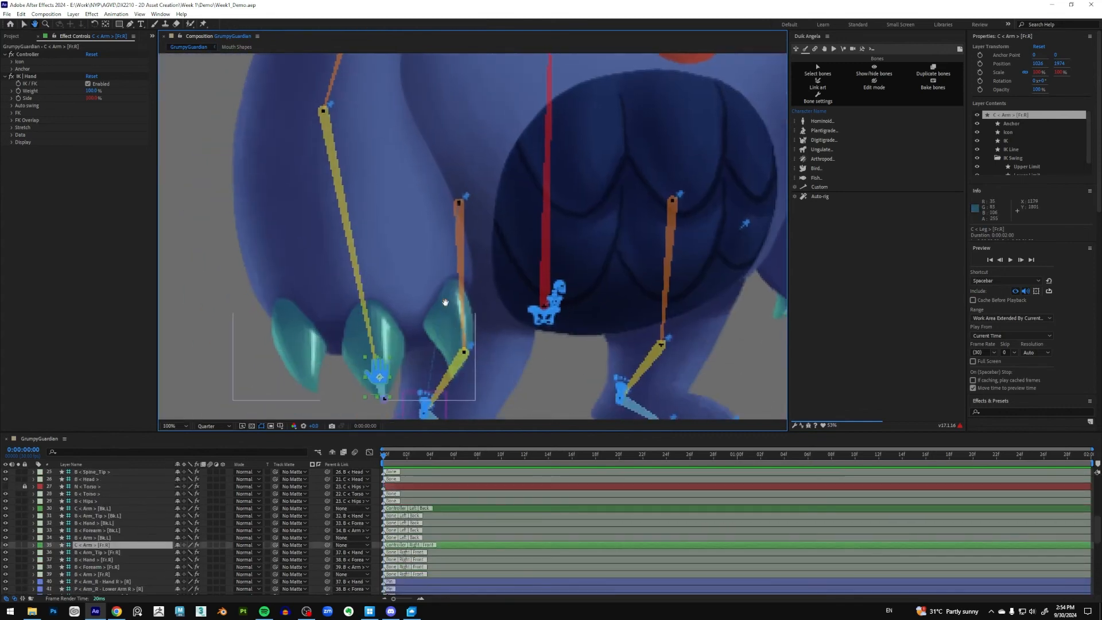
pyautogui.scroll(-1, 422, 340)
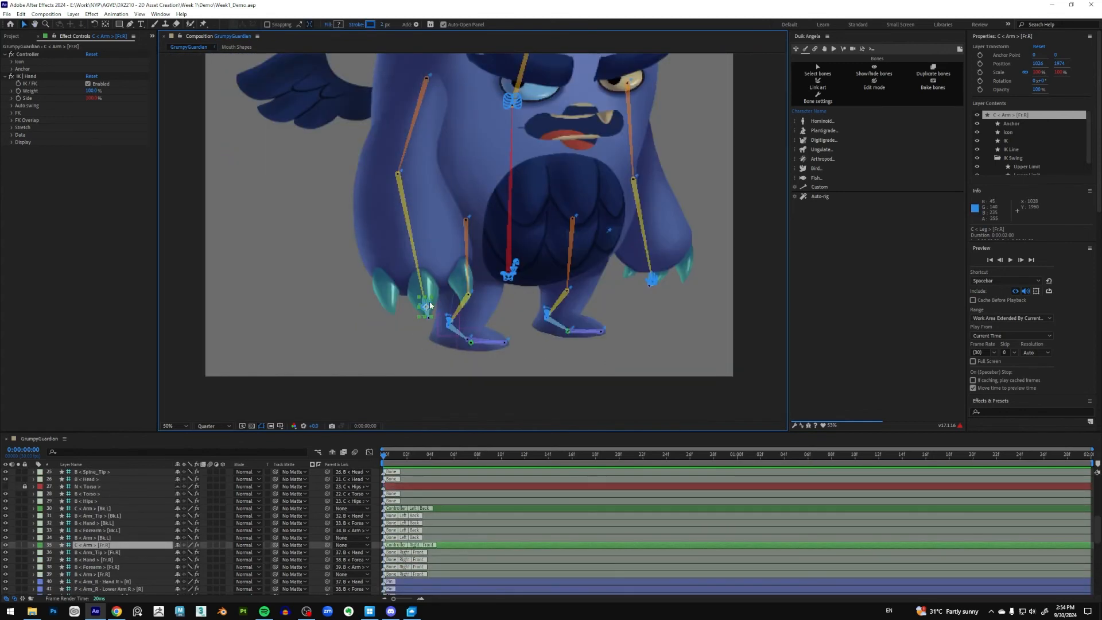
pyautogui.press('h')
pyautogui.moveTo(434, 282); pyautogui.dragTo(423, 313)
pyautogui.press('v')
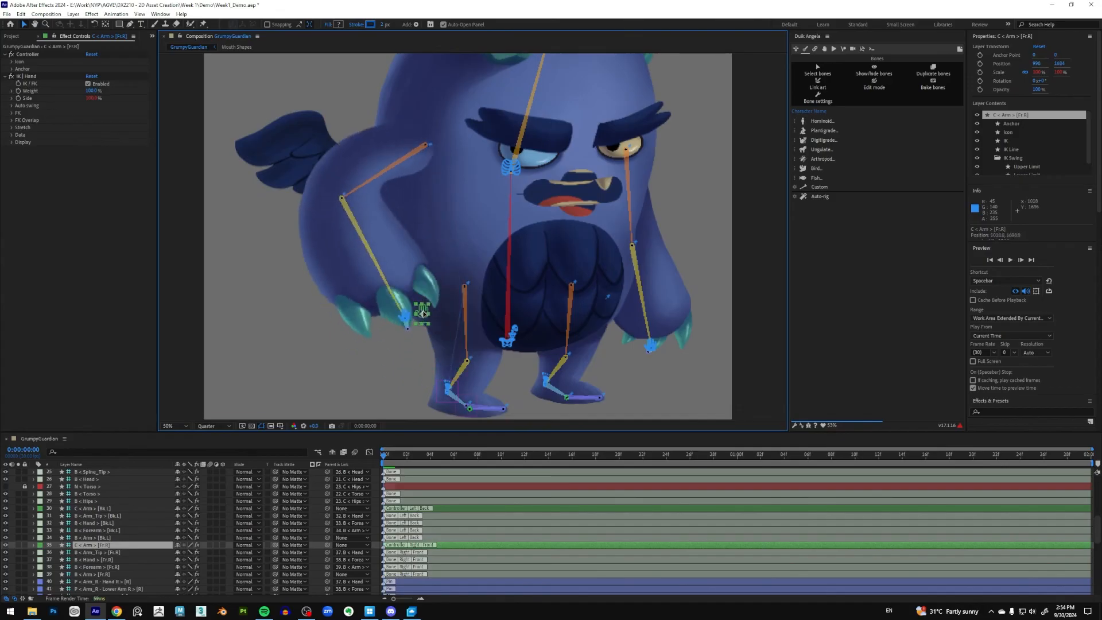
pyautogui.hotkey('ctrl', 'z')
pyautogui.hotkey('ctrl', 'z')
pyautogui.hotkey('ctrl', 'z')
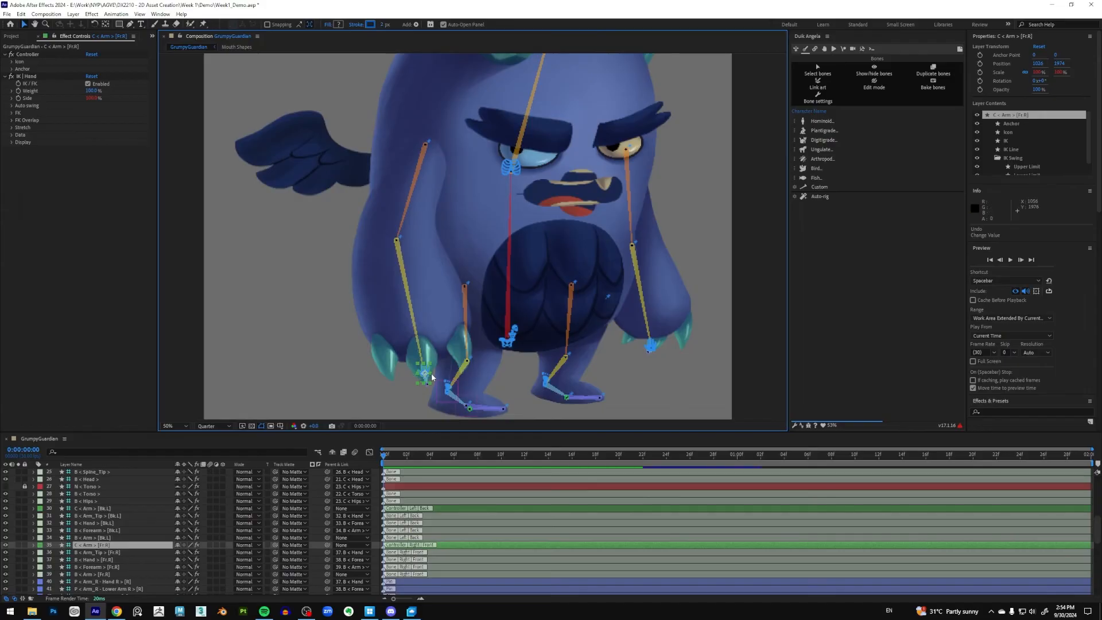
# Step: Offset the right hand controller's icon downward below the claws, with a vertical icon position of about 113
pyautogui.scroll(2, 434, 376)
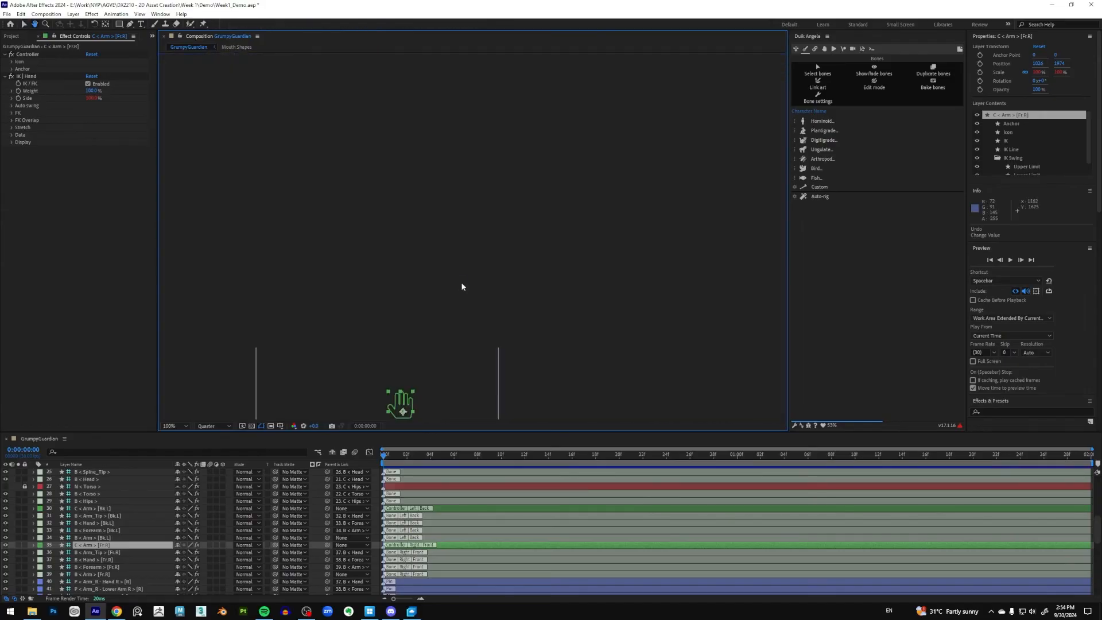
pyautogui.scroll(-2, 430, 364)
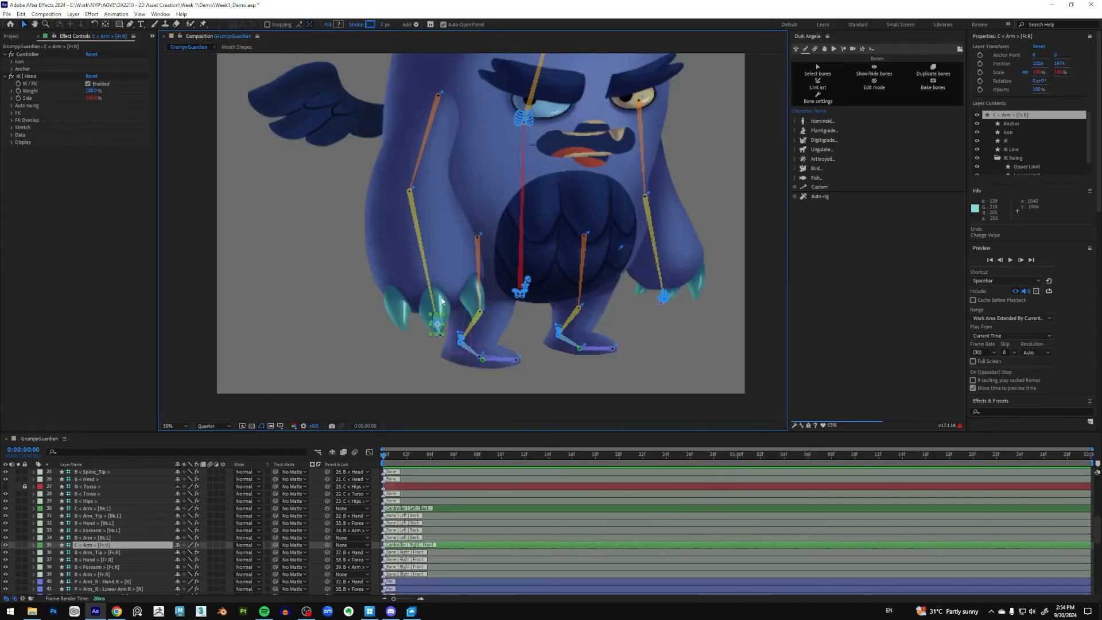
pyautogui.moveTo(382, 308); pyautogui.dragTo(406, 357)
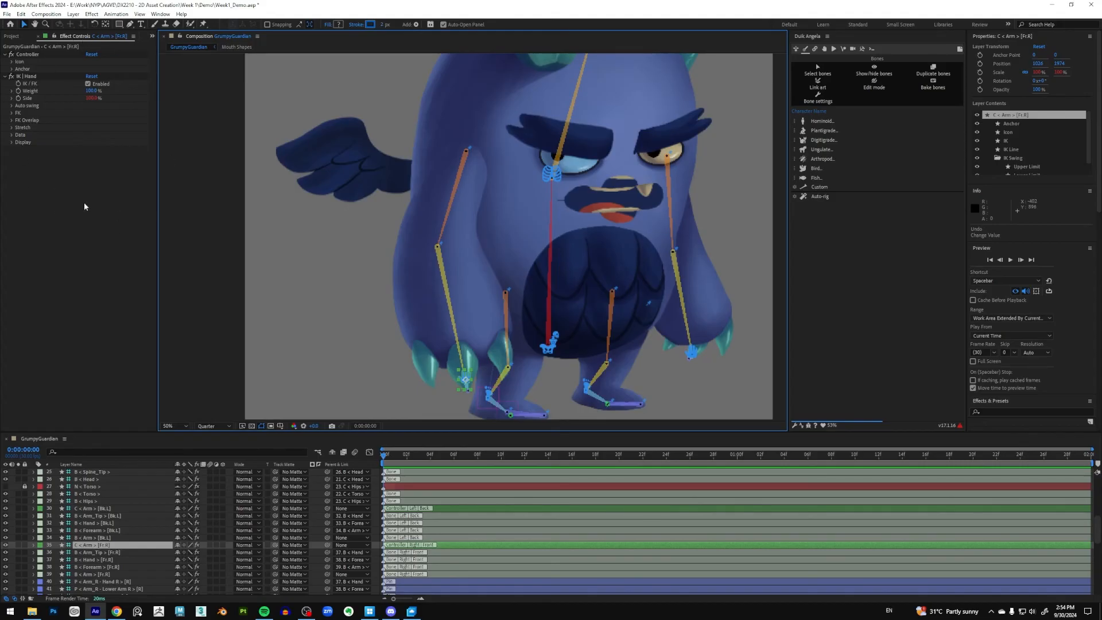
pyautogui.click(11, 62)
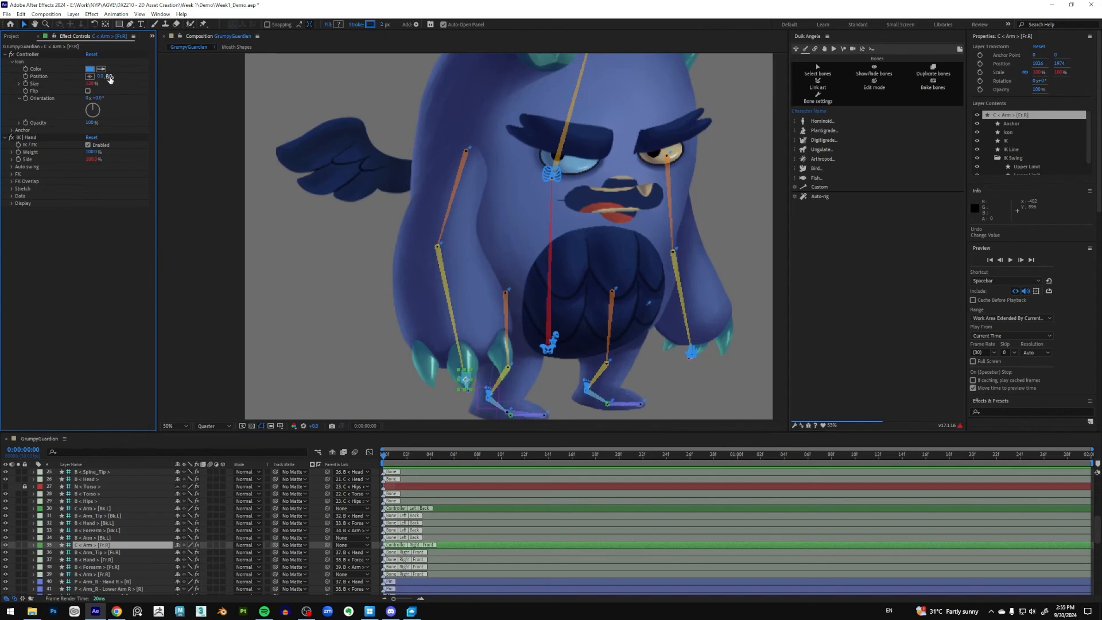
pyautogui.moveTo(110, 78); pyautogui.dragTo(162, 69)
pyautogui.hotkey('ctrl', 'z')
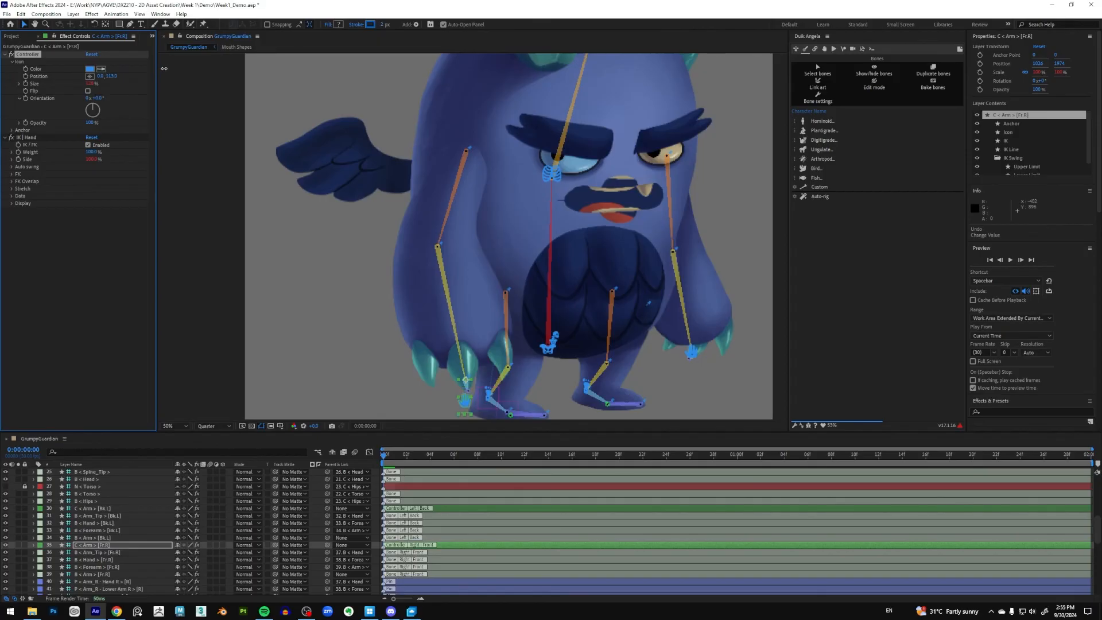
# Step: Rotate the right hand controller's icon to an orientation of about 160° so its fingers point down
pyautogui.scroll(-2, 689, 331)
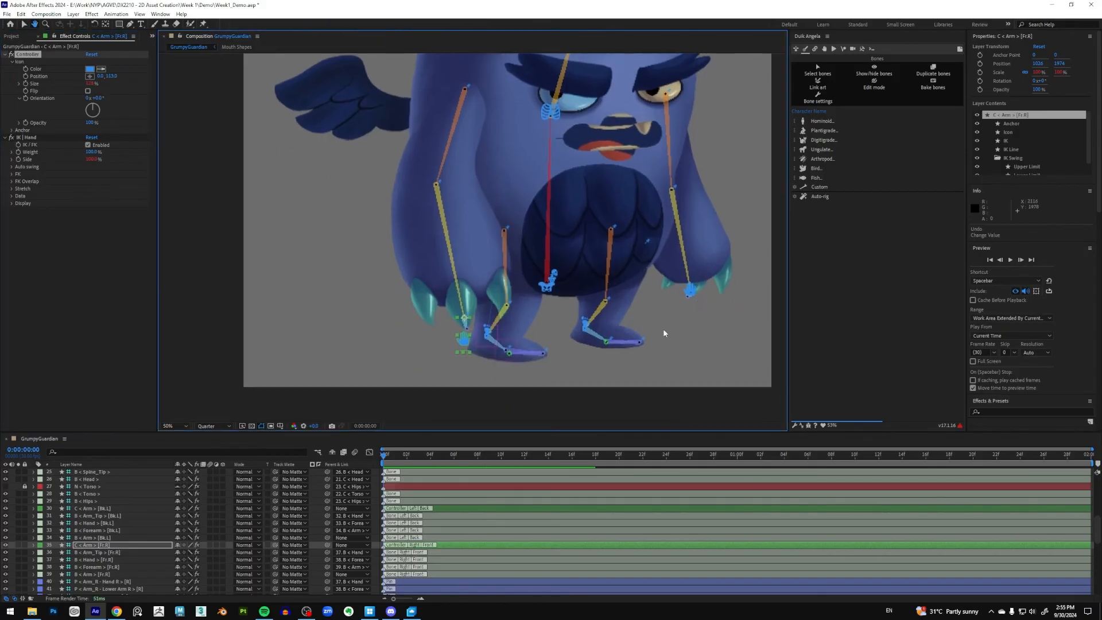
pyautogui.press('v')
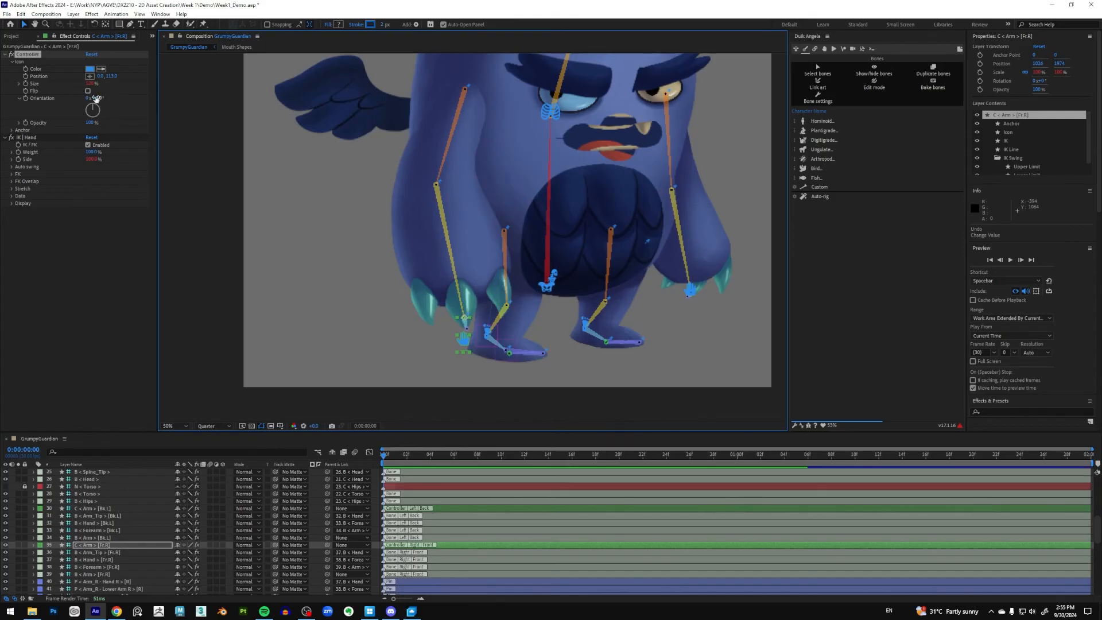
pyautogui.moveTo(94, 107); pyautogui.dragTo(98, 130)
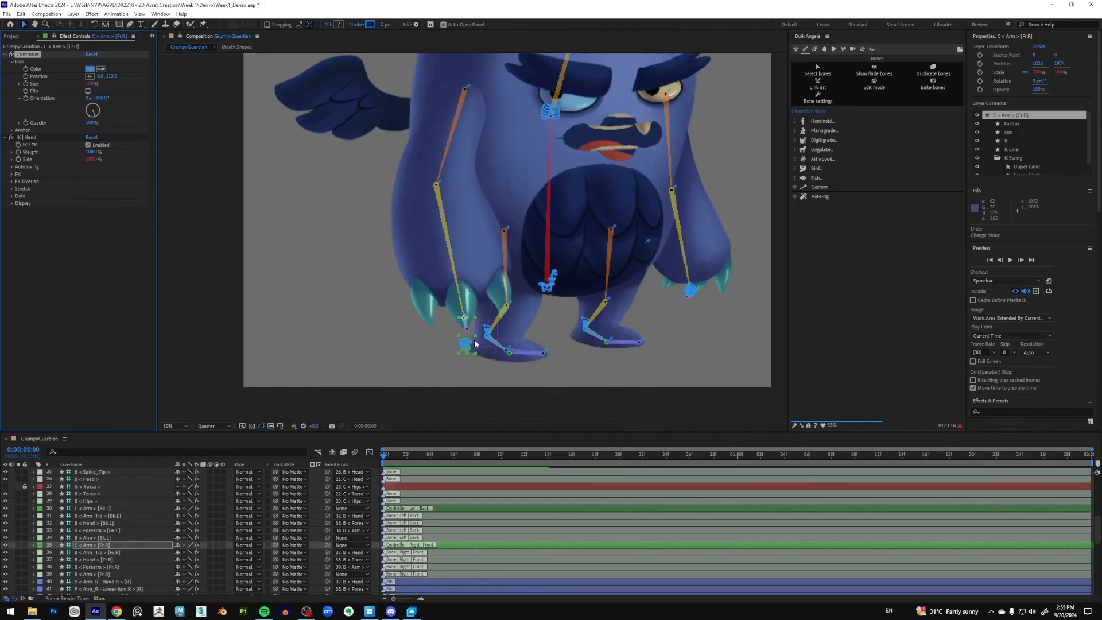
pyautogui.scroll(1, 478, 345)
pyautogui.scroll(-1, 480, 345)
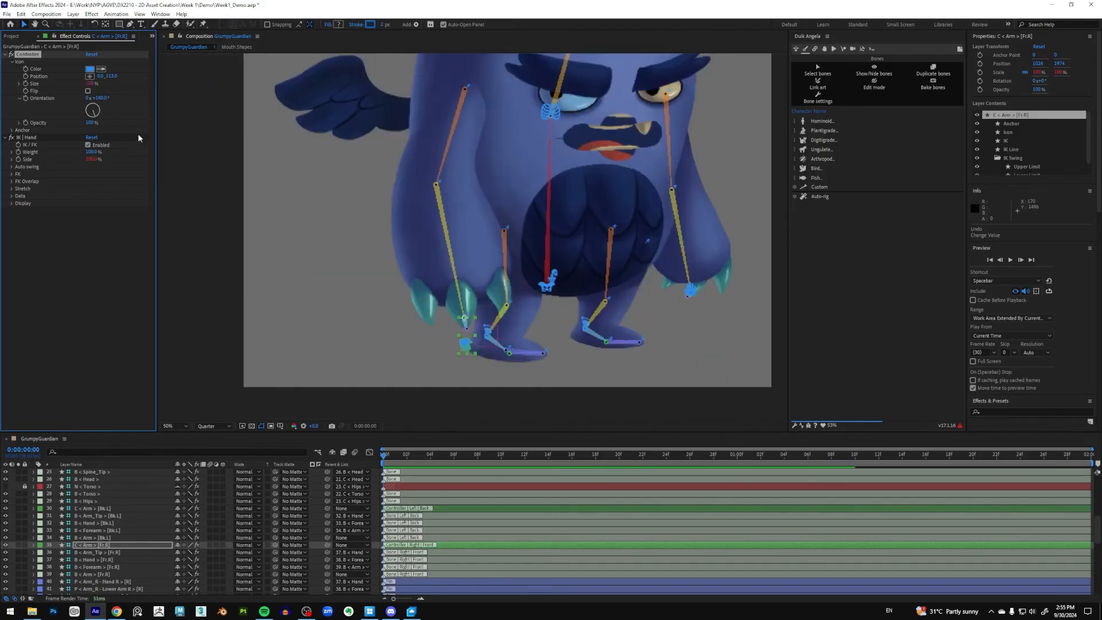
# Step: Nudge the right hand controller's icon position to about 13, 103 and enlarge the icon
pyautogui.moveTo(109, 76)
pyautogui.mouseDown()
pyautogui.moveTo(95, 78)
pyautogui.moveTo(104, 78)
pyautogui.mouseUp()
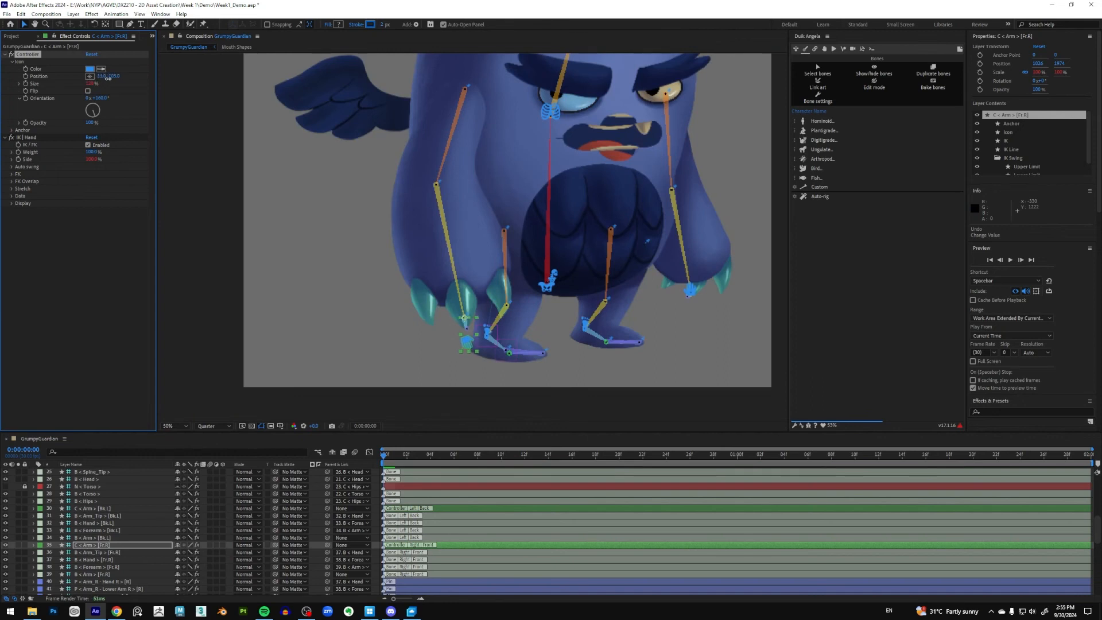
pyautogui.click(90, 84)
pyautogui.moveTo(91, 84); pyautogui.dragTo(93, 84)
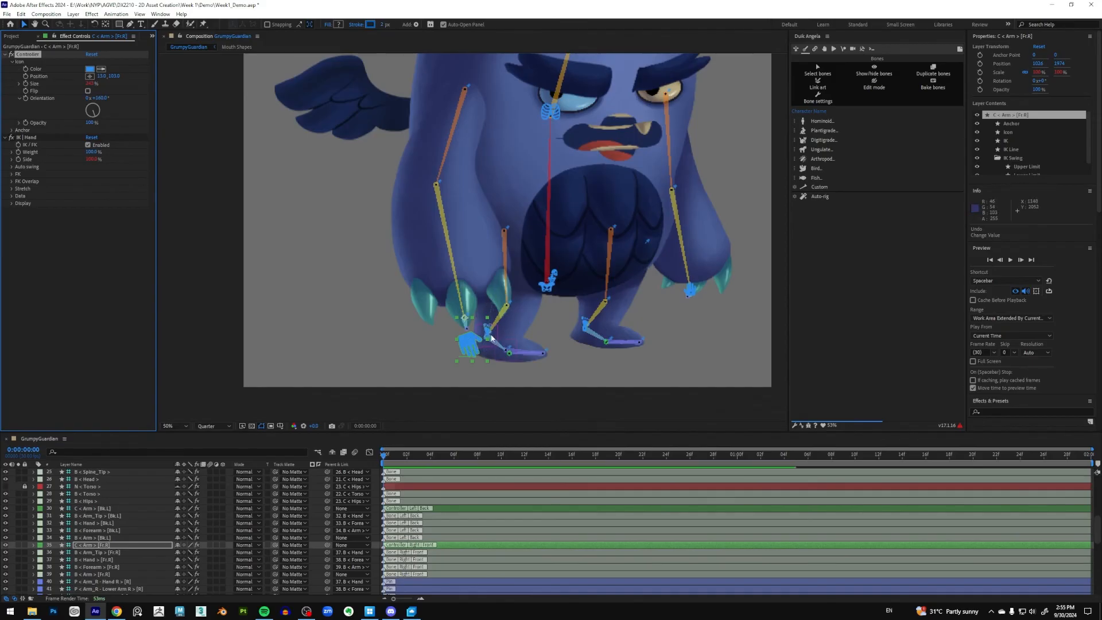
# Step: Change the right hand controller's icon color to orange, EB792D
pyautogui.click(90, 69)
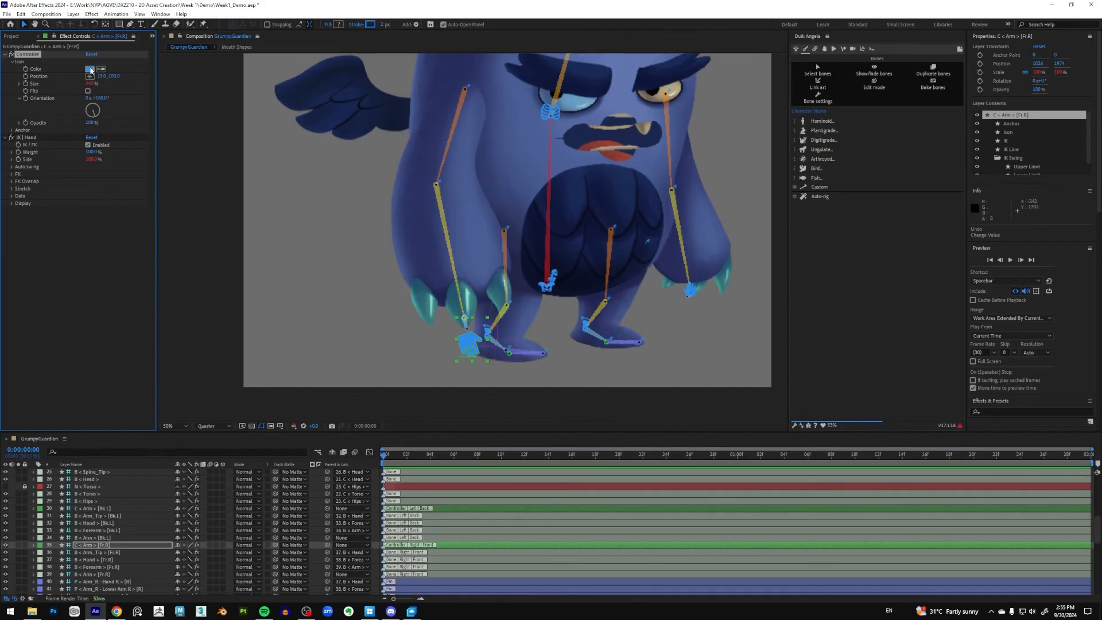
pyautogui.click(510, 373)
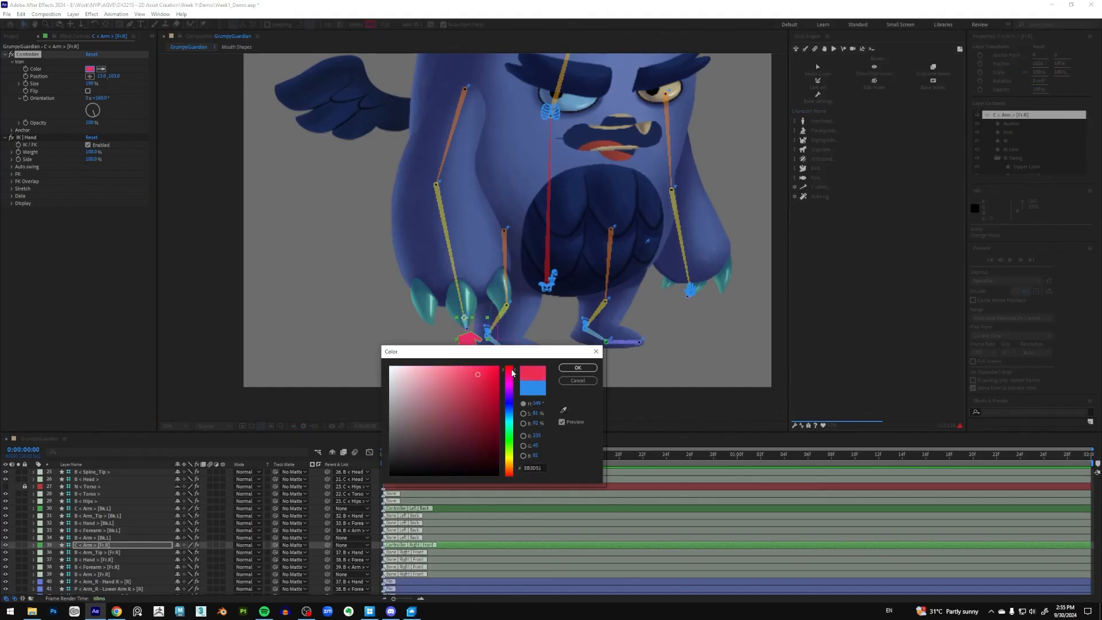
pyautogui.click(509, 472)
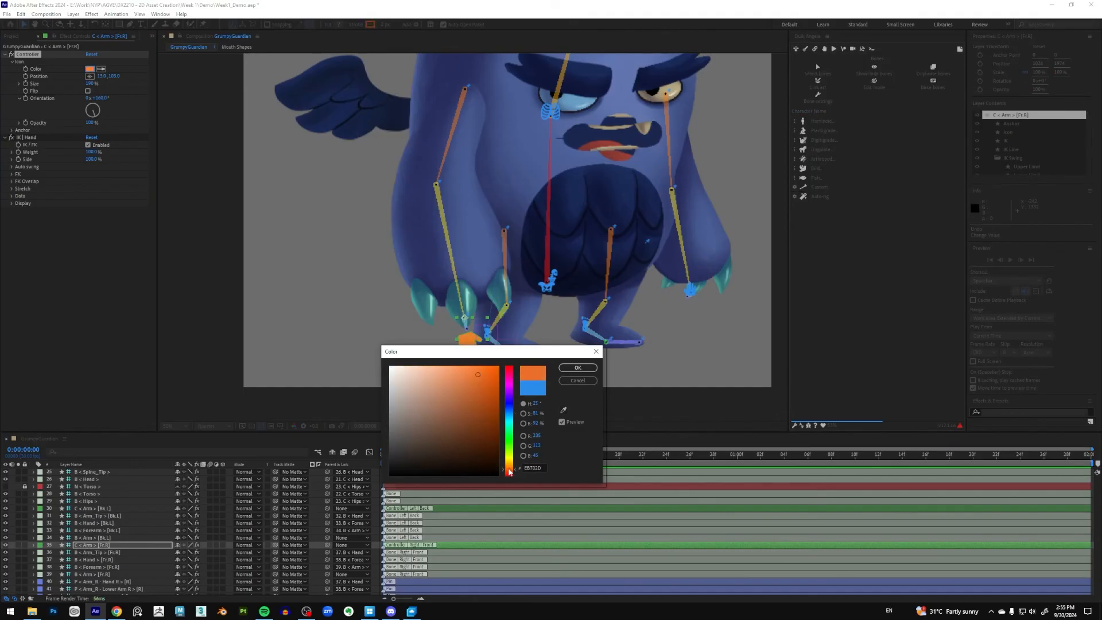
pyautogui.moveTo(508, 472); pyautogui.dragTo(509, 471)
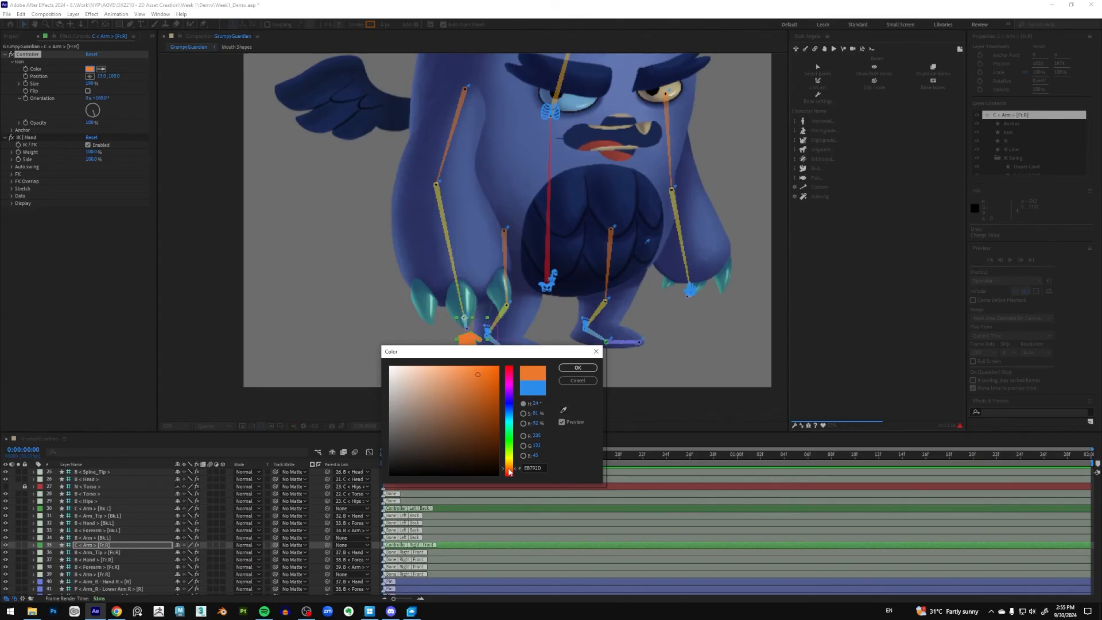
pyautogui.click(578, 367)
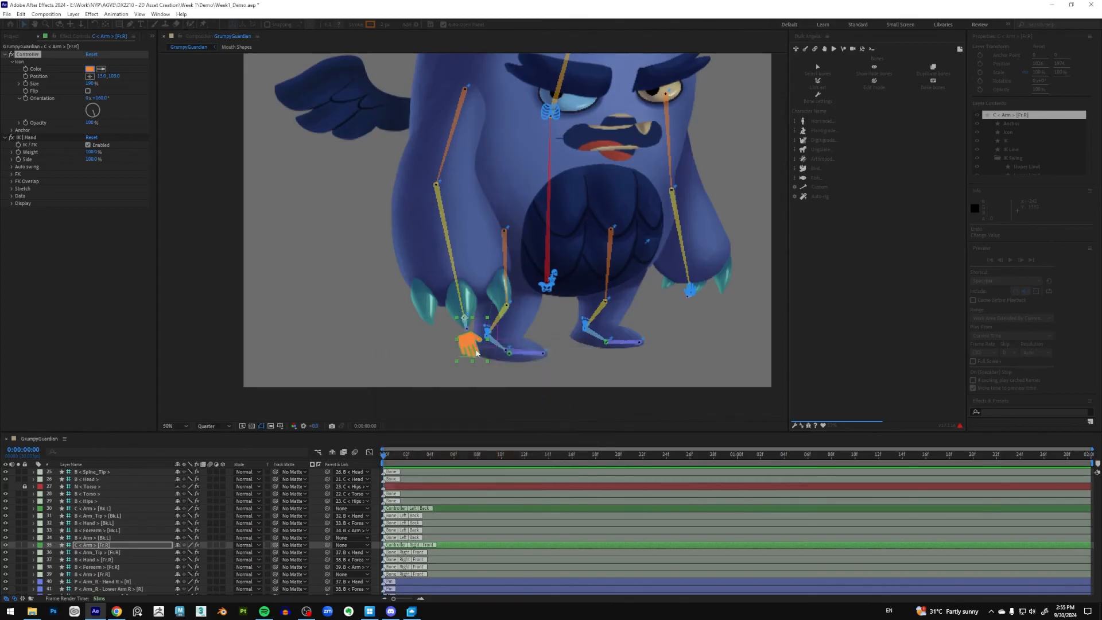
# Step: Offset the right foot controller's icon below the foot and rotate it to an orientation of about 94°
pyautogui.click(586, 376)
pyautogui.click(486, 335)
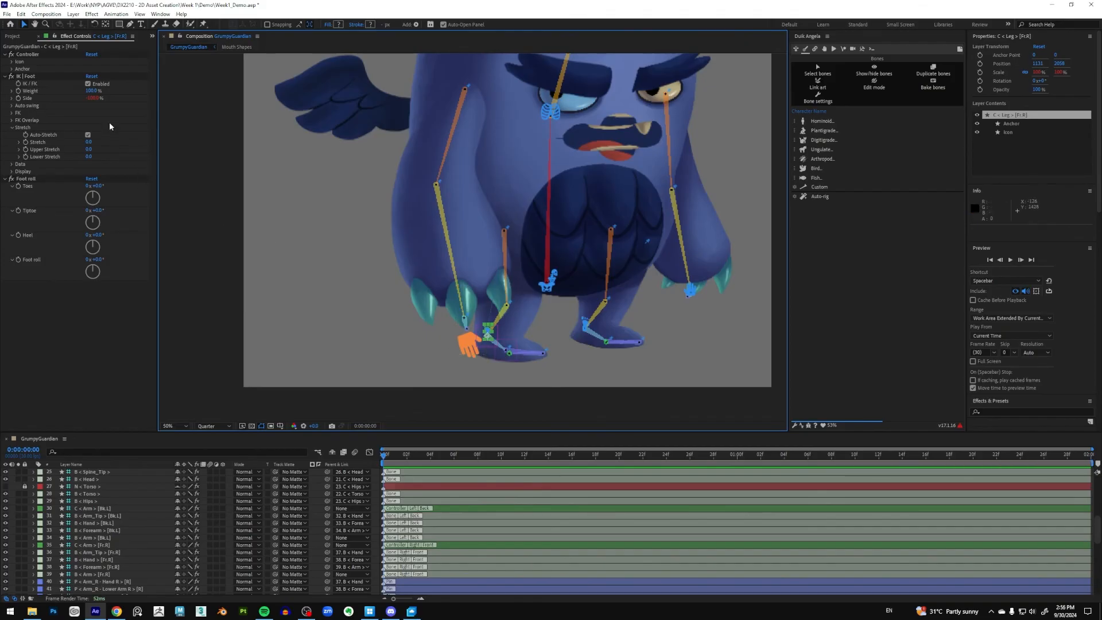
pyautogui.click(12, 62)
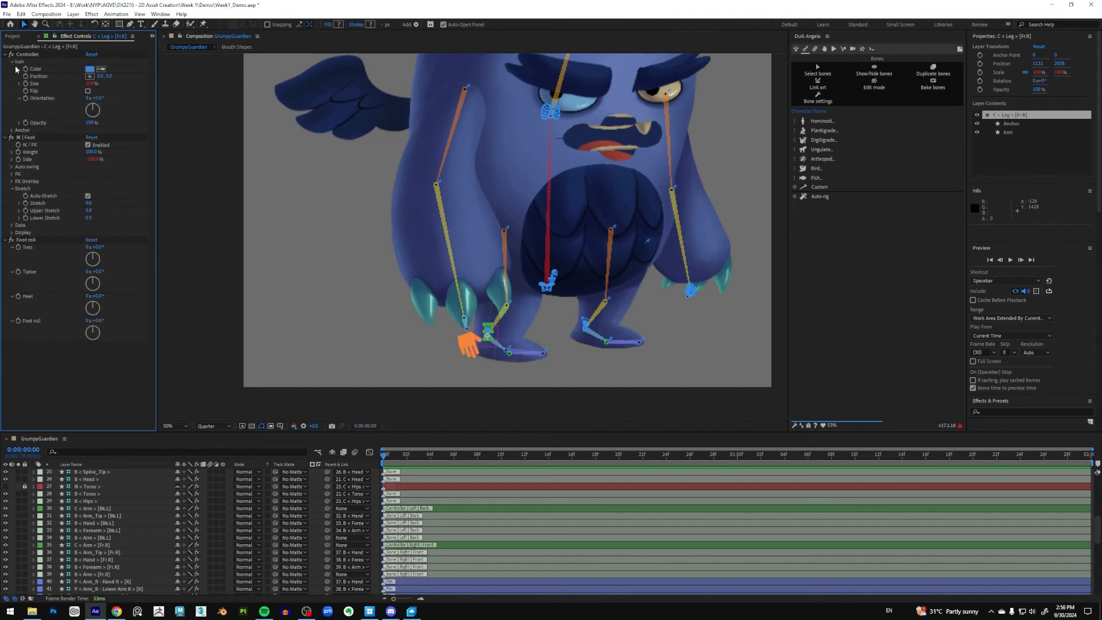
pyautogui.moveTo(109, 78); pyautogui.dragTo(197, 73)
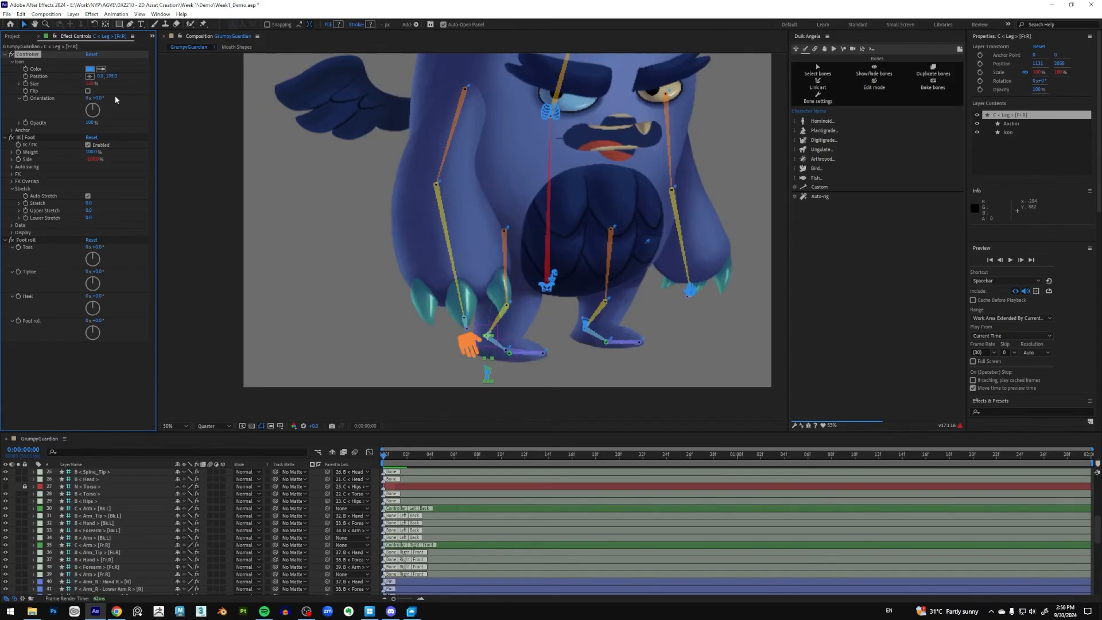
pyautogui.moveTo(101, 98); pyautogui.dragTo(148, 109)
# Step: Adjust the right foot icon's vertical position to about 162, enlarge it, and match its color to the orange hand icon
pyautogui.moveTo(112, 77); pyautogui.dragTo(101, 79)
pyautogui.moveTo(90, 85); pyautogui.dragTo(94, 85)
pyautogui.click(102, 69)
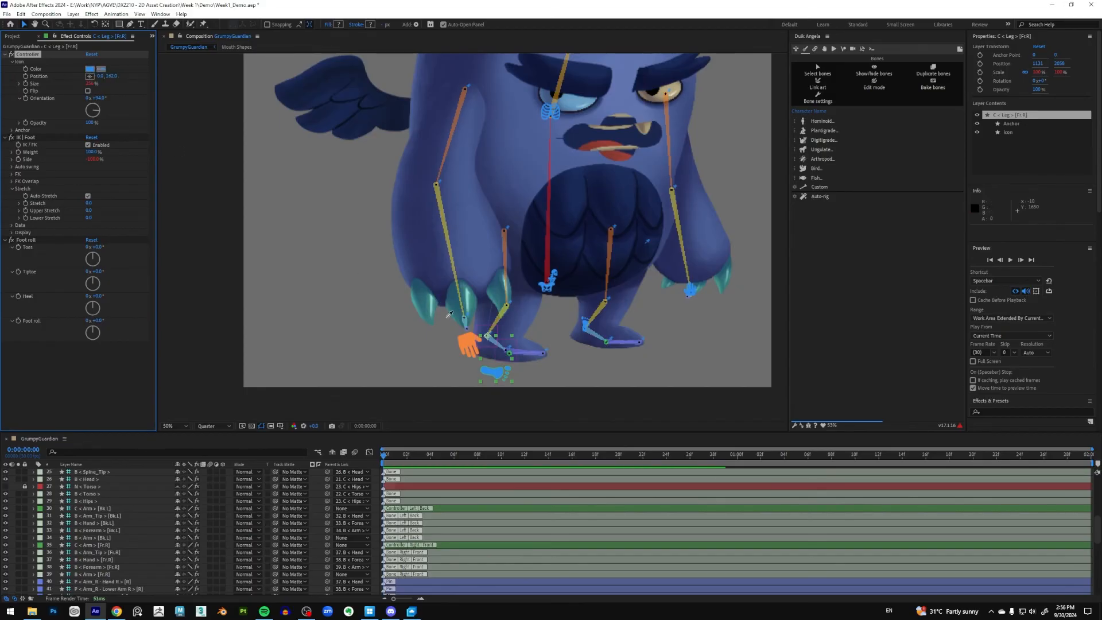
pyautogui.click(468, 342)
# Step: Offset the left hand controller's icon below the claws, rotate it to about 174° and enlarge it
pyautogui.click(691, 290)
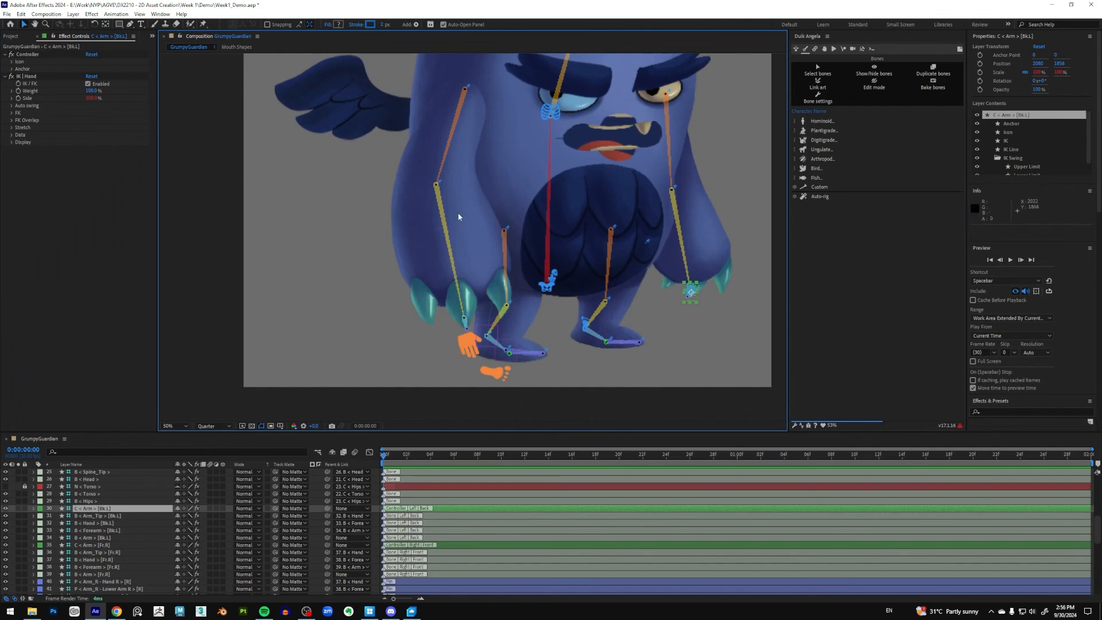
pyautogui.click(7, 61)
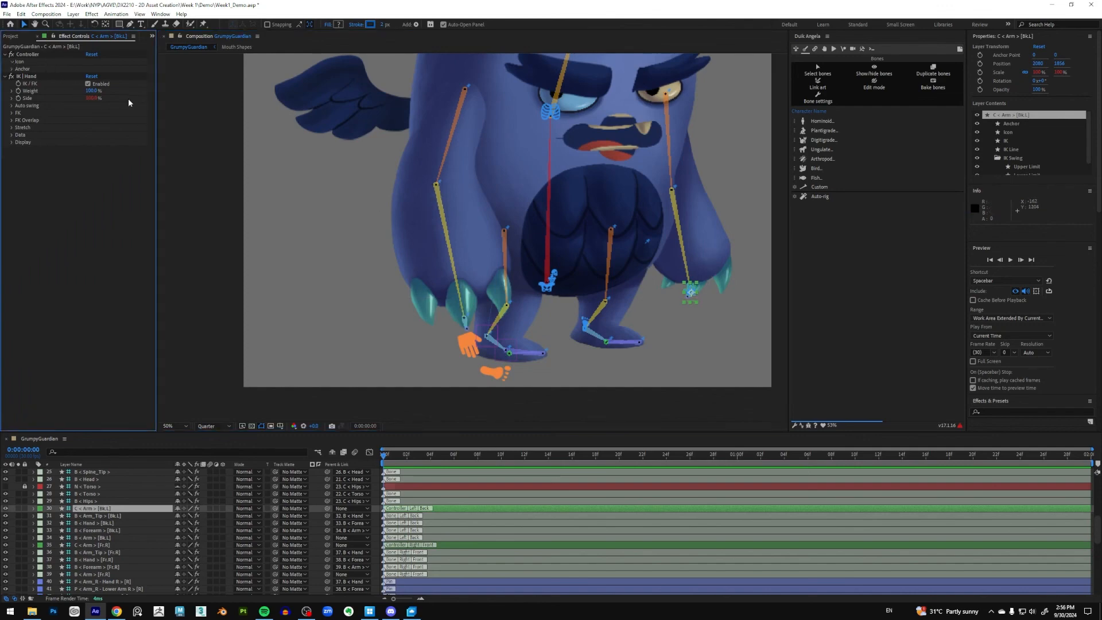
pyautogui.moveTo(115, 76); pyautogui.dragTo(127, 77)
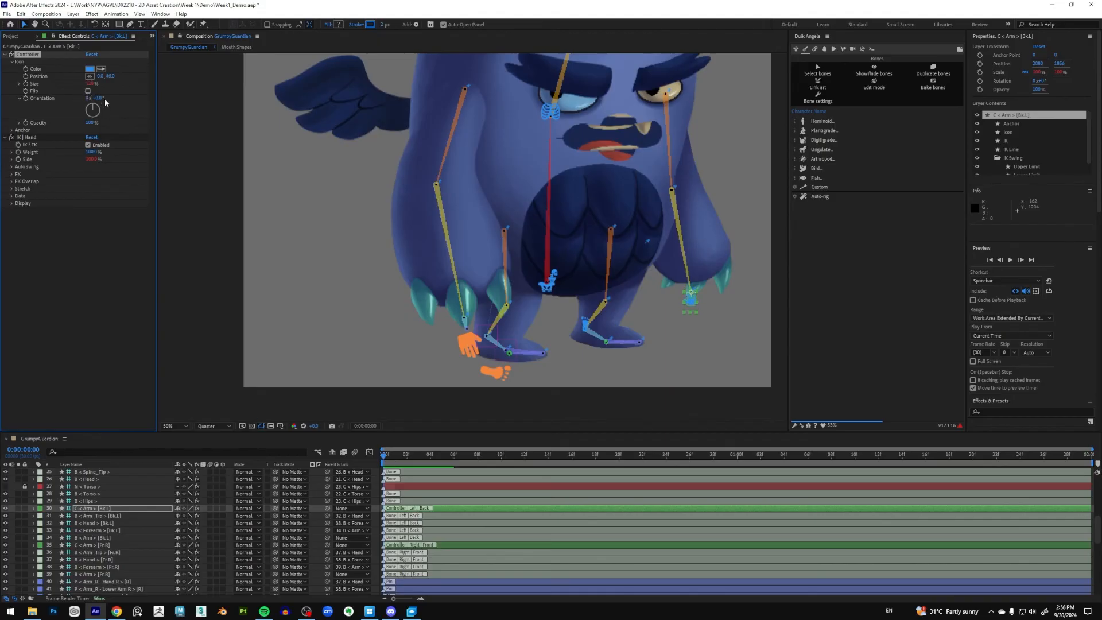
pyautogui.moveTo(126, 102); pyautogui.dragTo(186, 120)
pyautogui.moveTo(91, 83); pyautogui.dragTo(93, 83)
# Step: Change the left hand controller's icon color to bright green, 5EEB2D
pyautogui.click(91, 69)
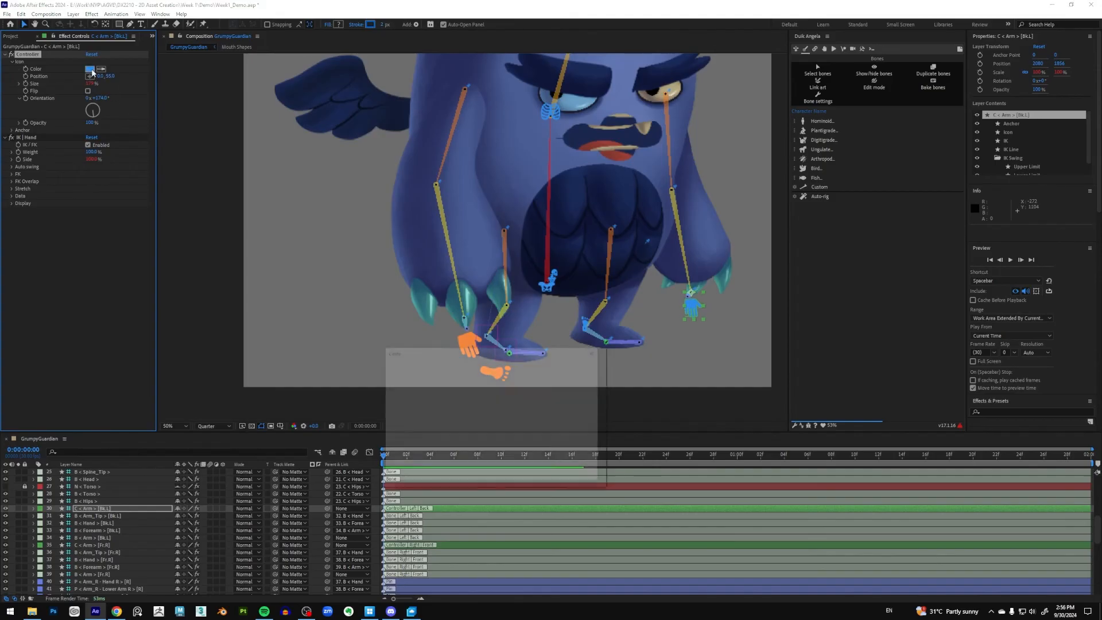
pyautogui.click(511, 446)
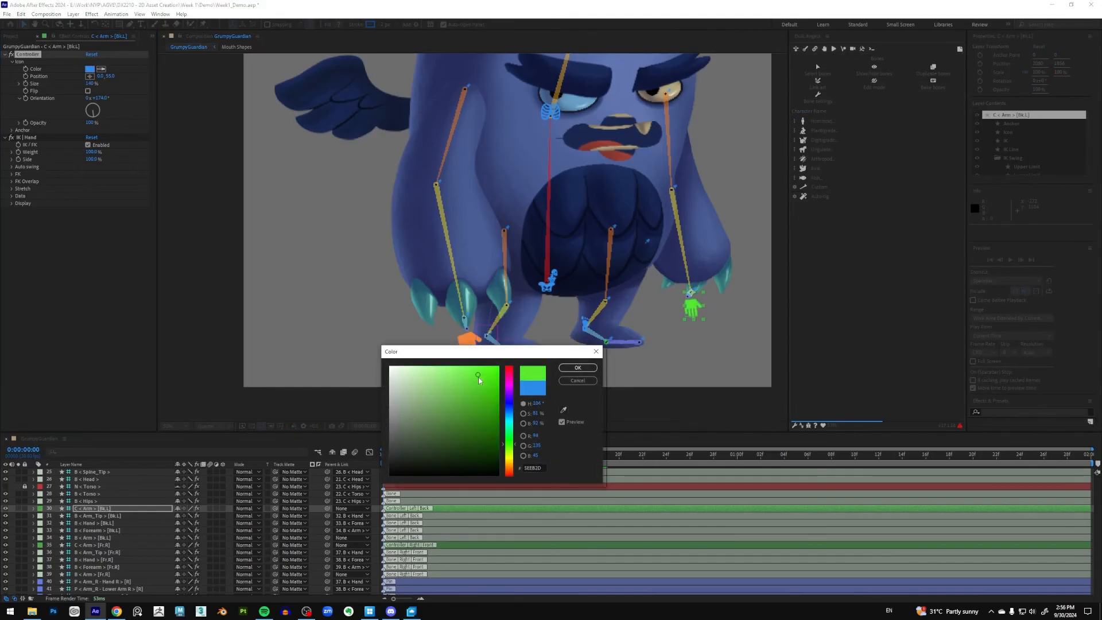
pyautogui.click(578, 367)
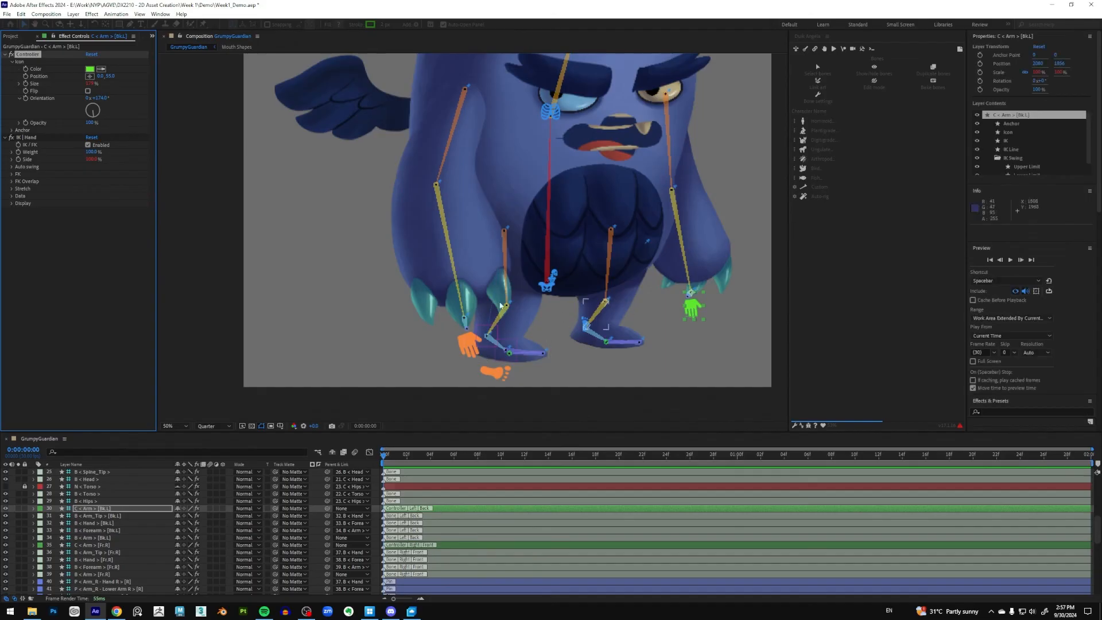
# Step: Offset the left foot controller's icon downward, rotate it to an orientation of about 90° and enlarge it
pyautogui.click(585, 326)
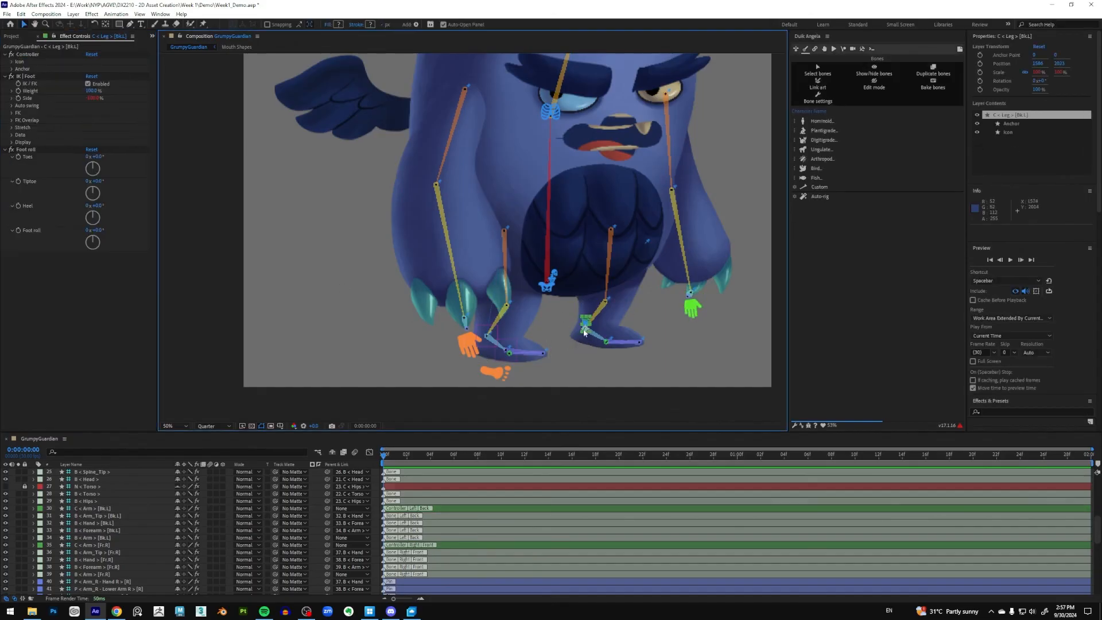
pyautogui.click(12, 62)
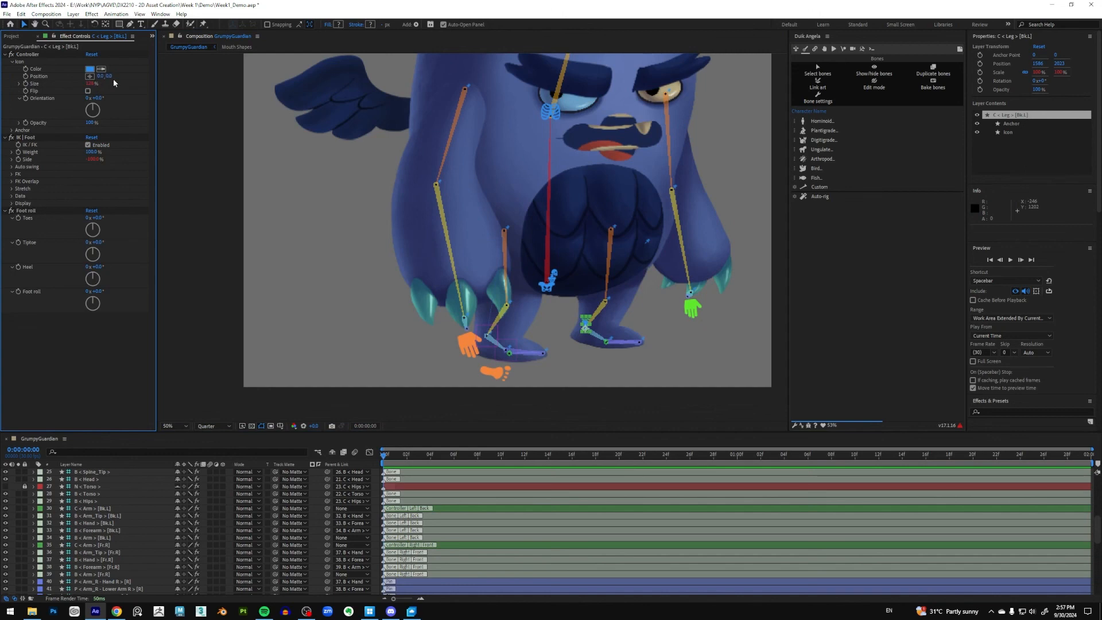
pyautogui.moveTo(109, 75); pyautogui.dragTo(152, 75)
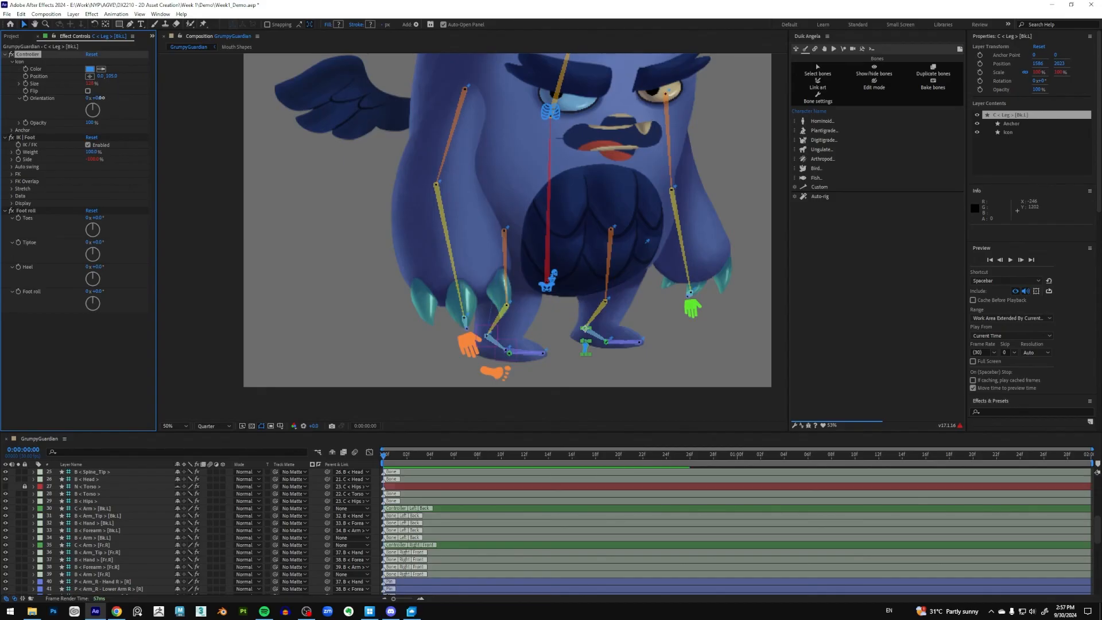
pyautogui.moveTo(102, 98); pyautogui.dragTo(148, 103)
pyautogui.moveTo(90, 83); pyautogui.dragTo(98, 109)
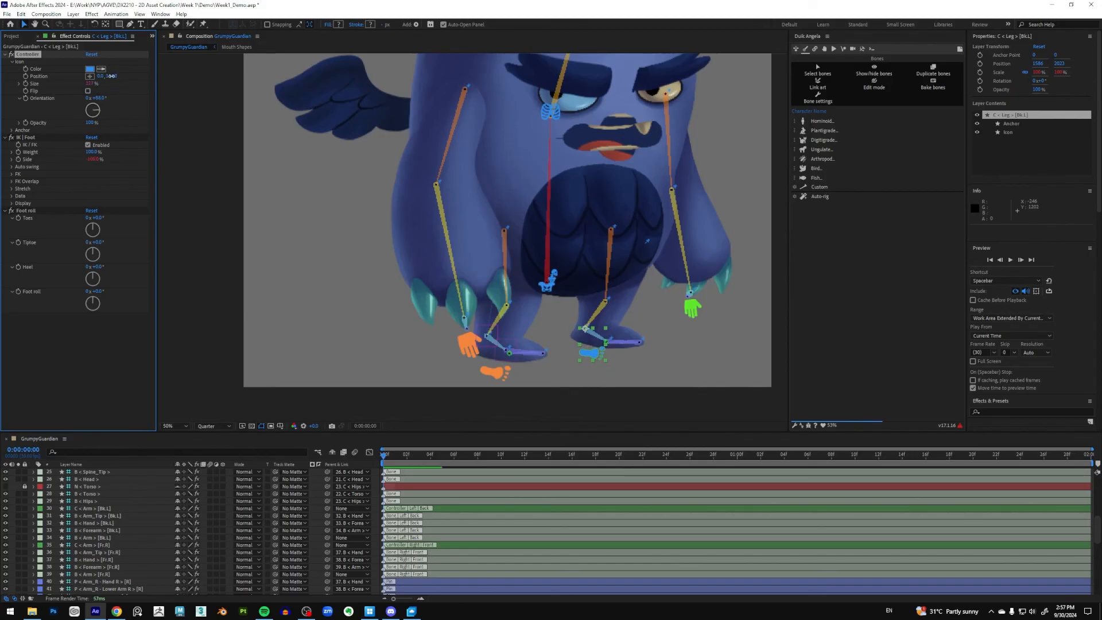
# Step: Lower the left foot icon to a vertical position of about 127 and match its color to the green hand icon
pyautogui.moveTo(110, 77); pyautogui.dragTo(99, 114)
pyautogui.click(101, 70)
pyautogui.click(696, 296)
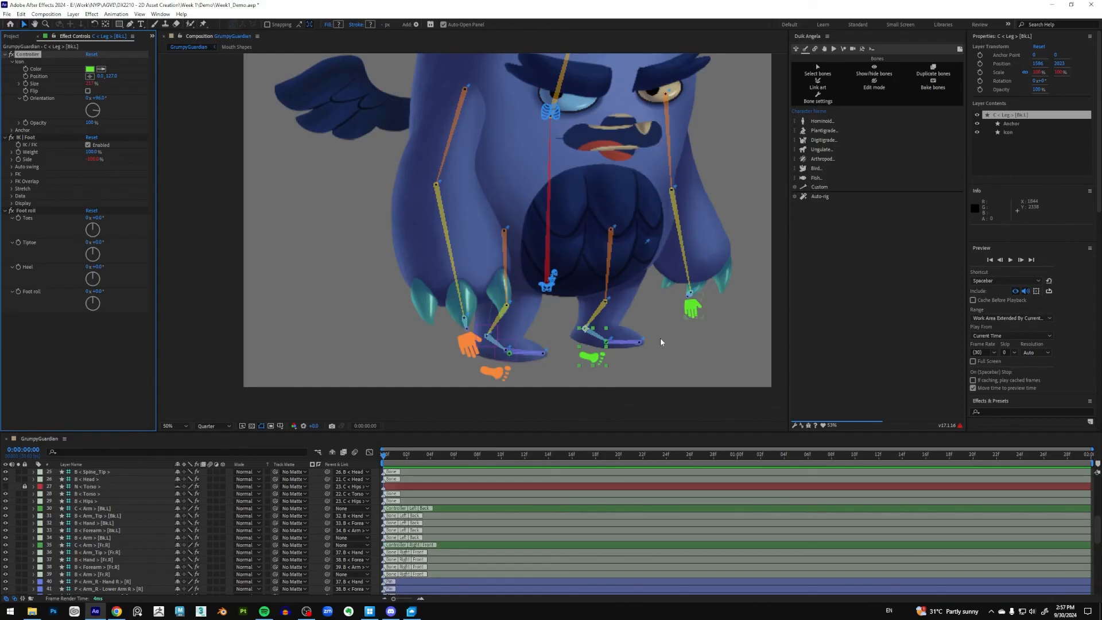
pyautogui.click(689, 388)
# Step: Test the body controller near the hips by moving it sideways, and undo the move
pyautogui.press('h')
pyautogui.moveTo(742, 217); pyautogui.dragTo(731, 340)
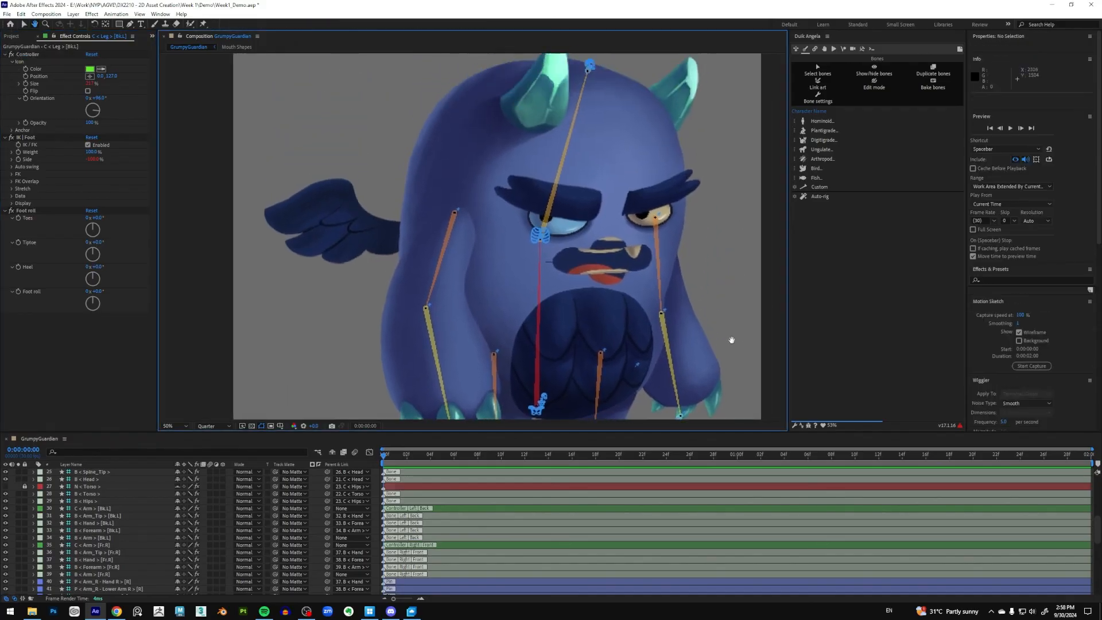
pyautogui.scroll(-2, 727, 295)
pyautogui.scroll(2, 587, 253)
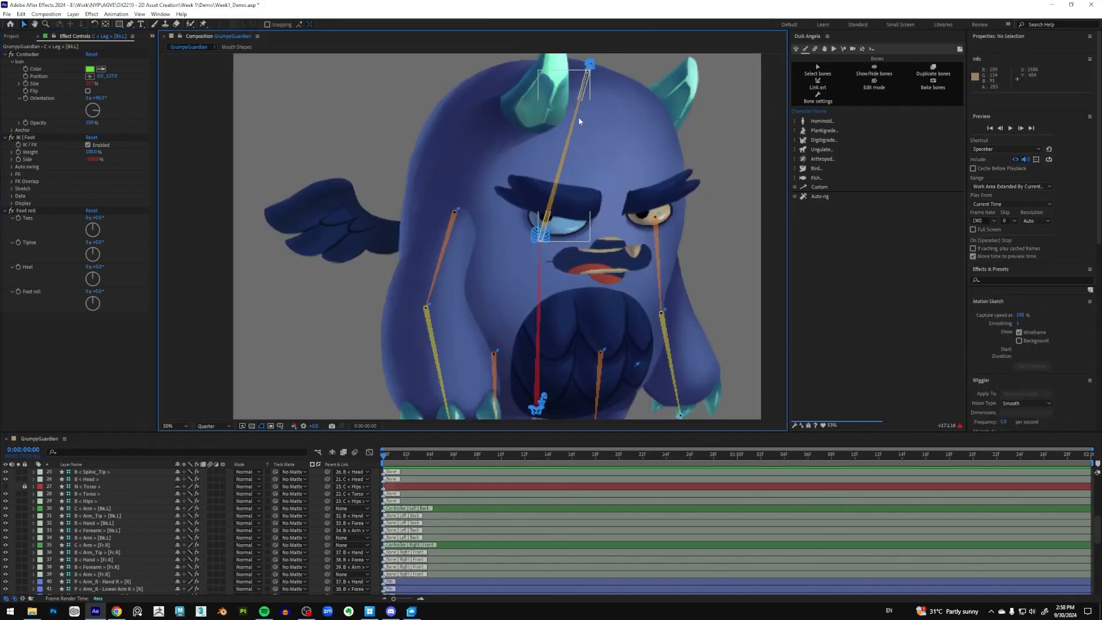
pyautogui.moveTo(698, 282); pyautogui.dragTo(694, 226)
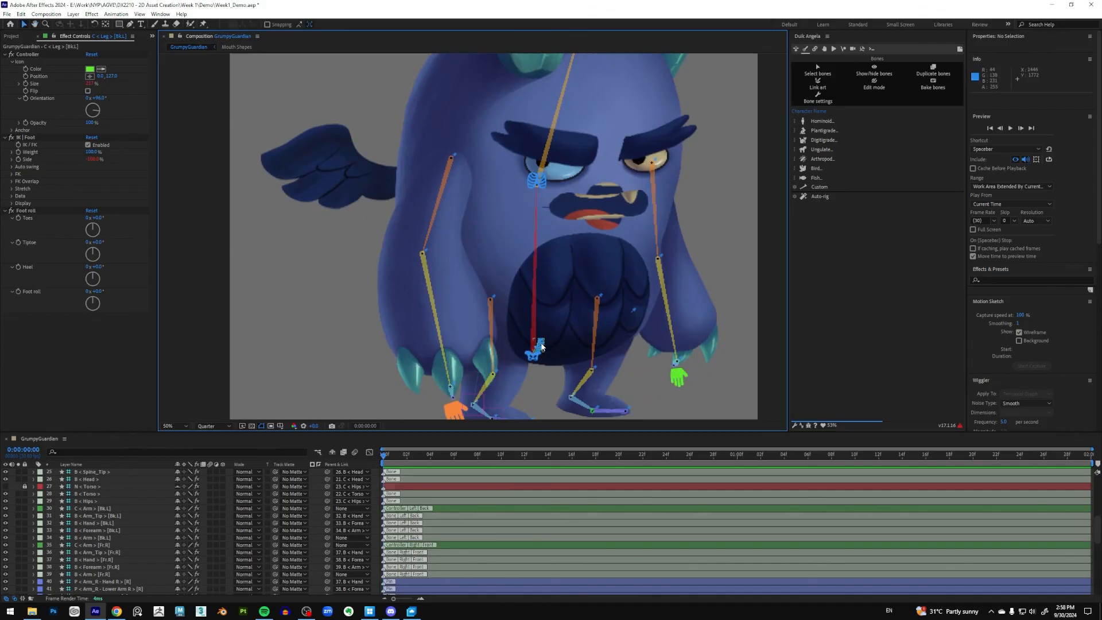
pyautogui.moveTo(542, 346)
pyautogui.mouseDown()
pyautogui.moveTo(547, 331)
pyautogui.moveTo(551, 349)
pyautogui.moveTo(559, 343)
pyautogui.mouseUp()
pyautogui.hotkey('ctrl', 'z')
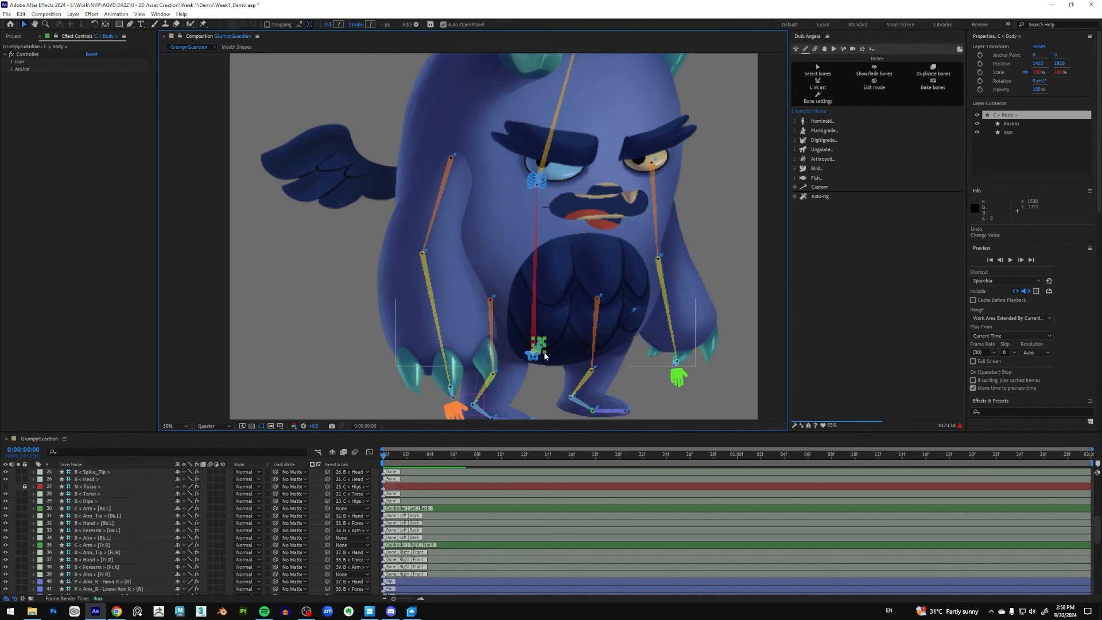
# Step: Test the body controller by moving it upward, and undo the move
pyautogui.scroll(4, 544, 356)
pyautogui.scroll(-4, 569, 344)
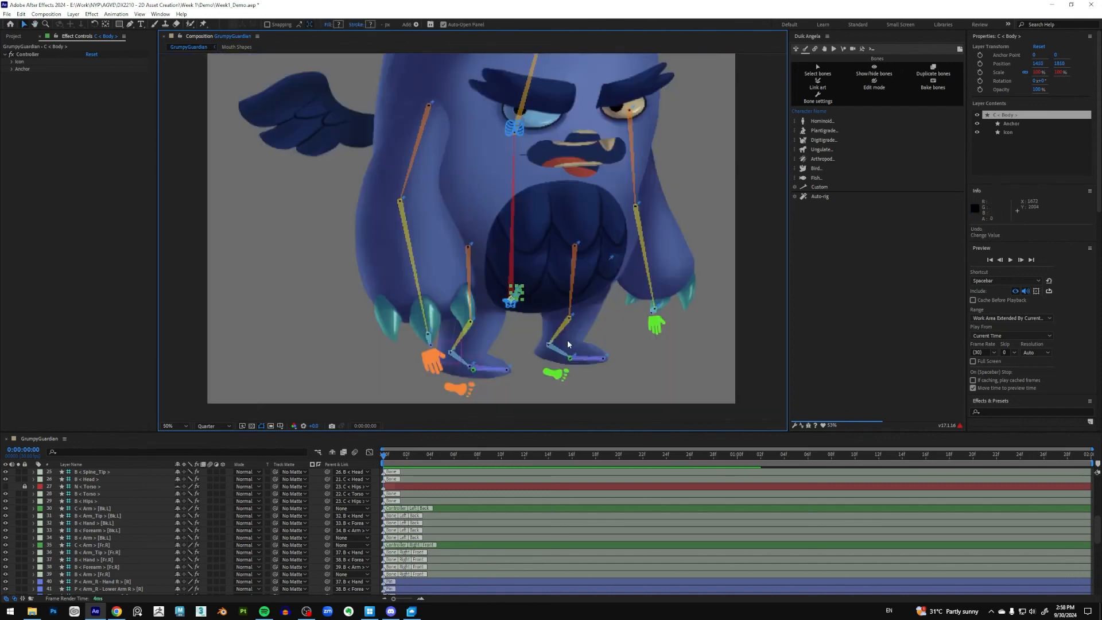
pyautogui.scroll(-2, 567, 339)
pyautogui.scroll(4, 539, 264)
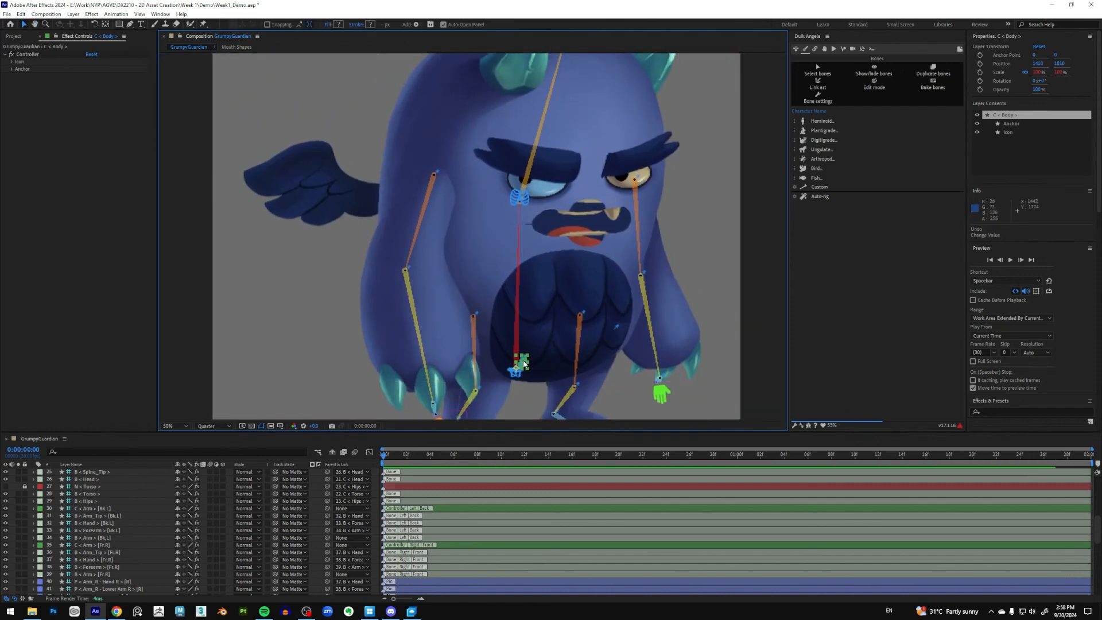
pyautogui.moveTo(522, 369); pyautogui.dragTo(525, 331)
pyautogui.hotkey('ctrl', 'z')
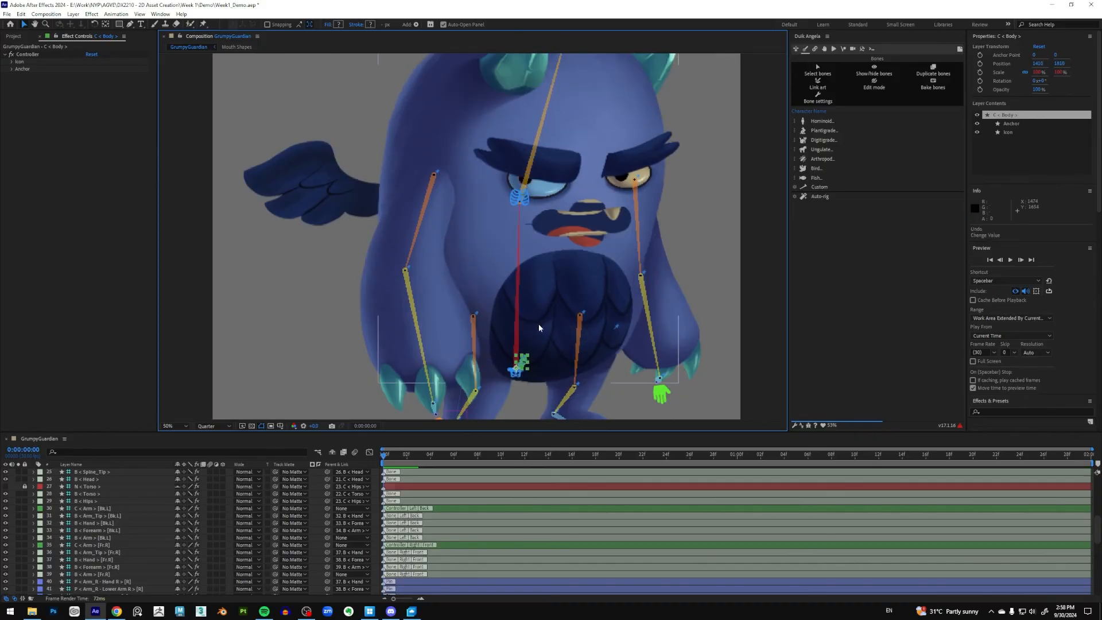
# Step: Offset the body controller's icon up onto the belly, beside the spine at a vertical position of about -290, and enlarge it
pyautogui.scroll(-2, 538, 327)
pyautogui.scroll(2, 538, 327)
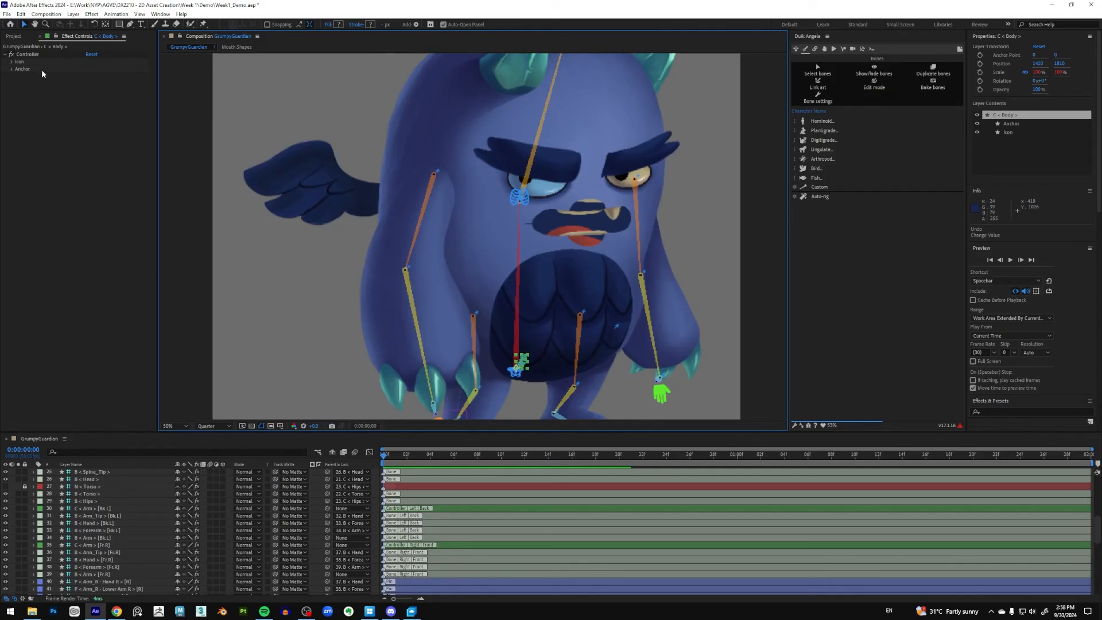
pyautogui.click(12, 61)
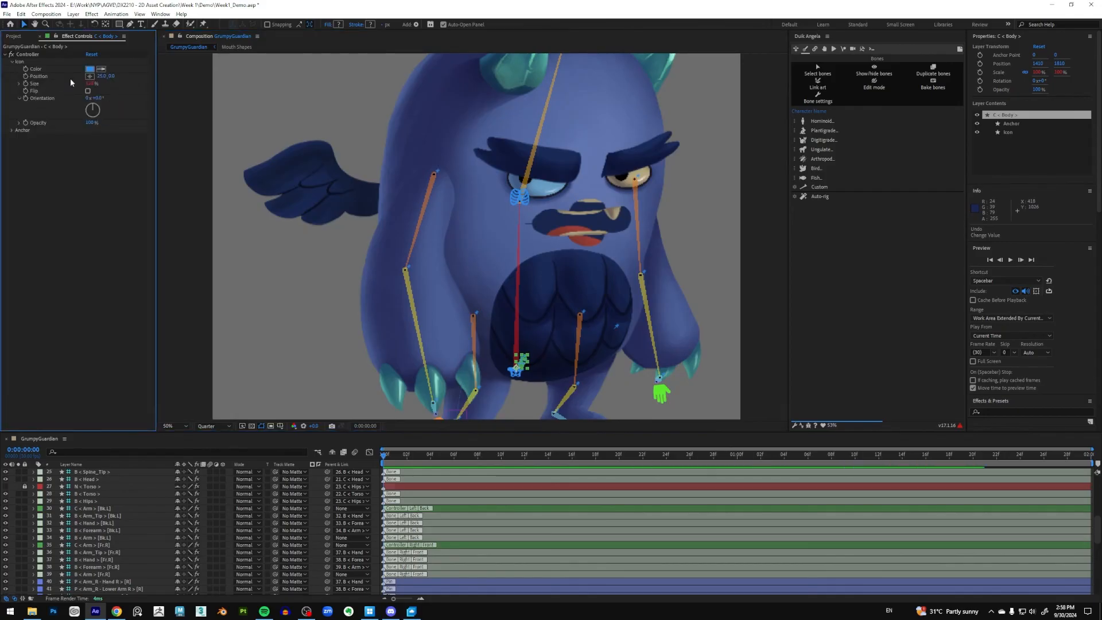
pyautogui.moveTo(112, 79); pyautogui.dragTo(12, 86)
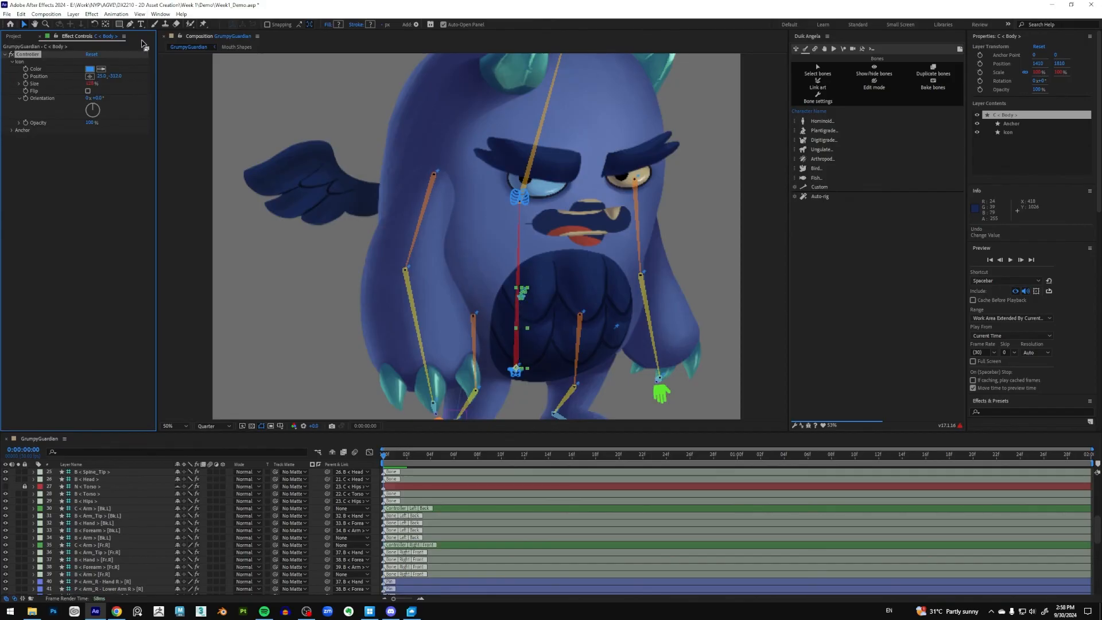
pyautogui.moveTo(109, 74); pyautogui.dragTo(121, 72)
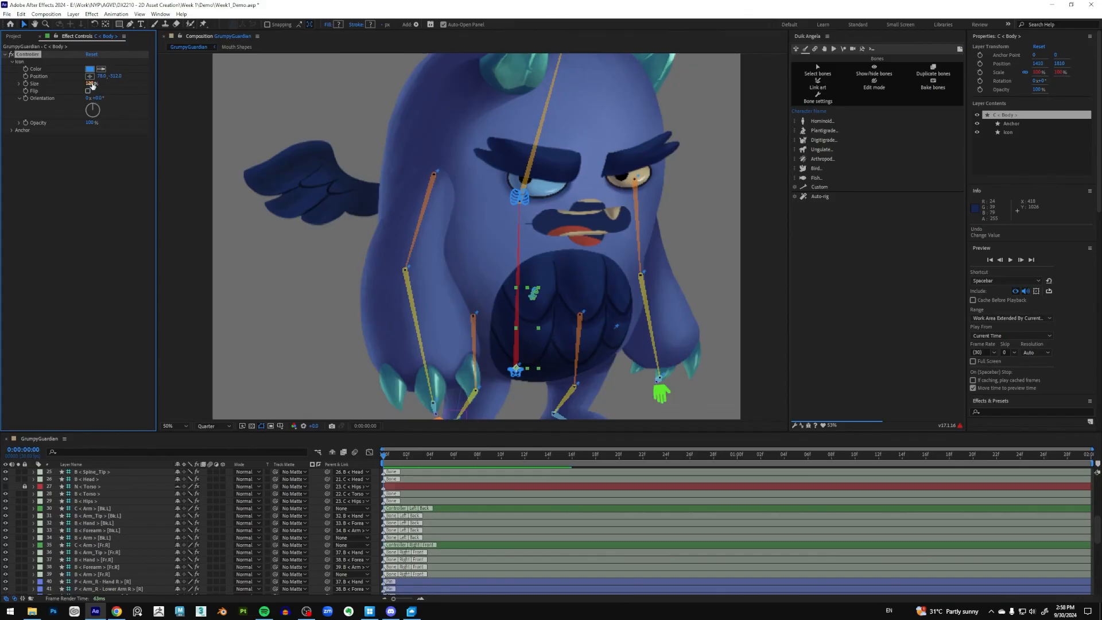
pyautogui.moveTo(95, 84); pyautogui.dragTo(115, 75)
pyautogui.click(753, 241)
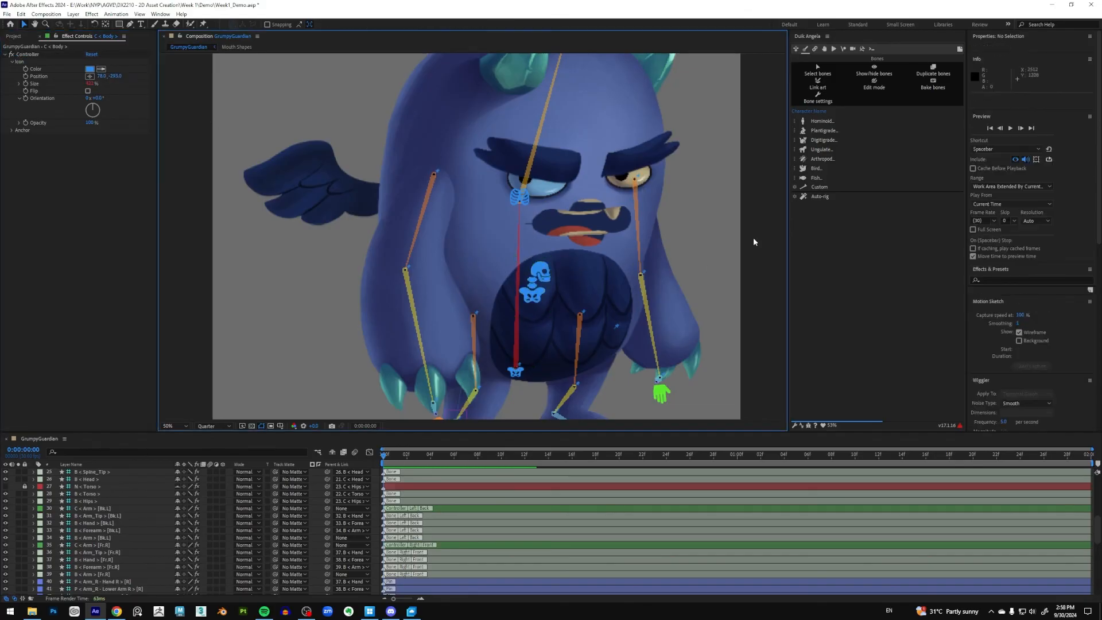
# Step: Try the body controller by its enlarged belly icon, moving the character's torso slightly, and undo the moves
pyautogui.scroll(-2, 755, 241)
pyautogui.scroll(2, 754, 241)
pyautogui.moveTo(637, 269); pyautogui.dragTo(646, 310)
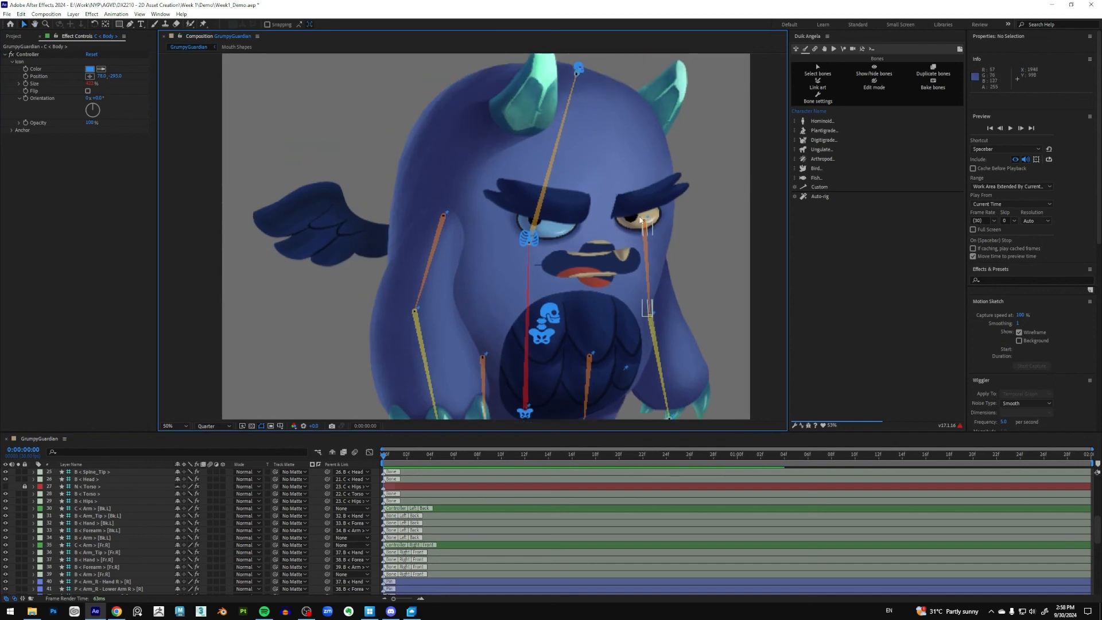
pyautogui.scroll(-2, 647, 241)
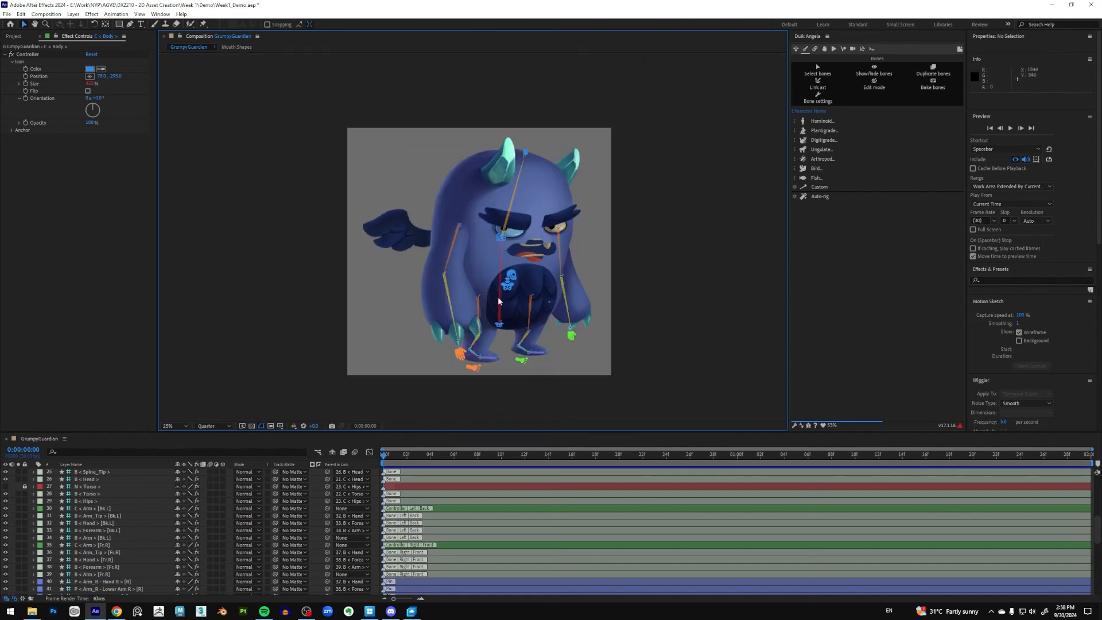
pyautogui.click(572, 338)
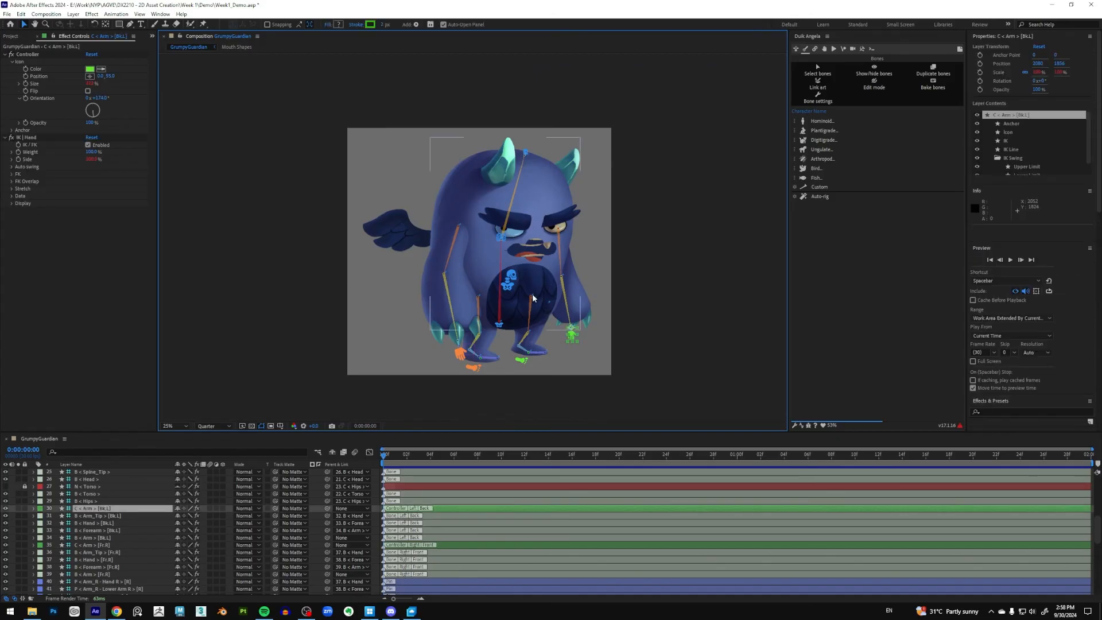
pyautogui.click(509, 278)
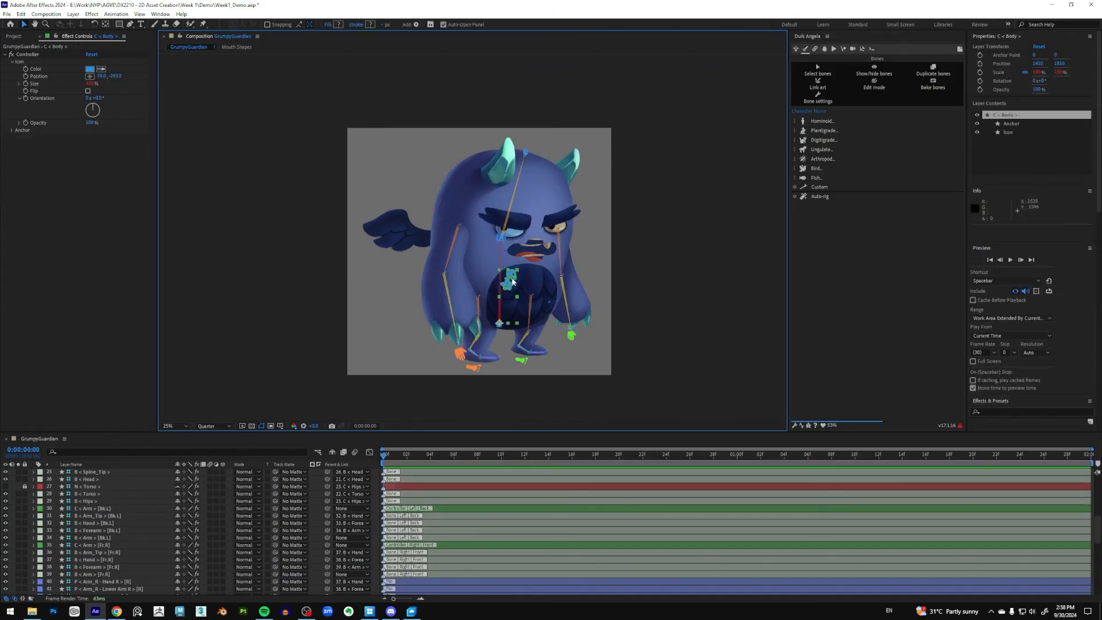
pyautogui.moveTo(511, 279)
pyautogui.mouseDown()
pyautogui.moveTo(502, 274)
pyautogui.moveTo(508, 292)
pyautogui.moveTo(504, 279)
pyautogui.mouseUp()
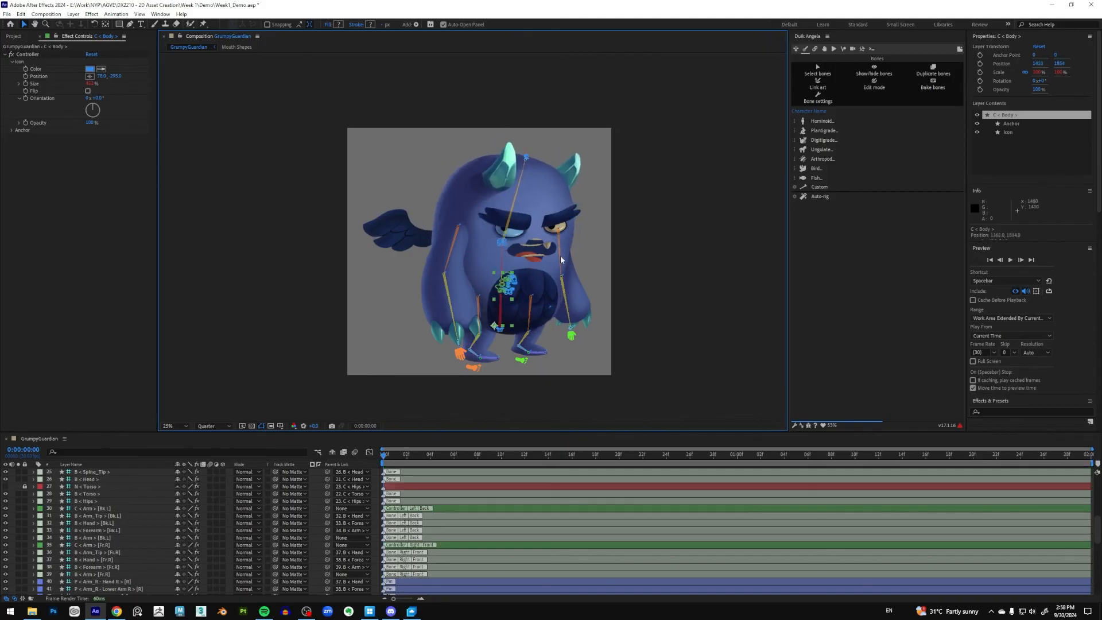
pyautogui.hotkey('ctrl', 'z')
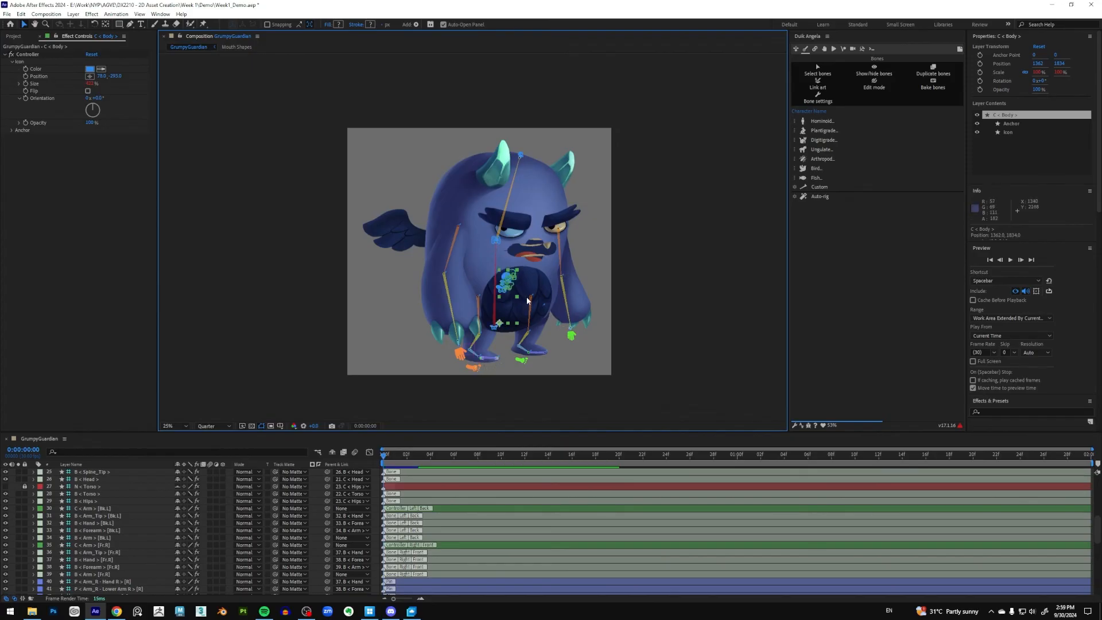
pyautogui.hotkey('ctrl', 'z')
pyautogui.scroll(2, 530, 315)
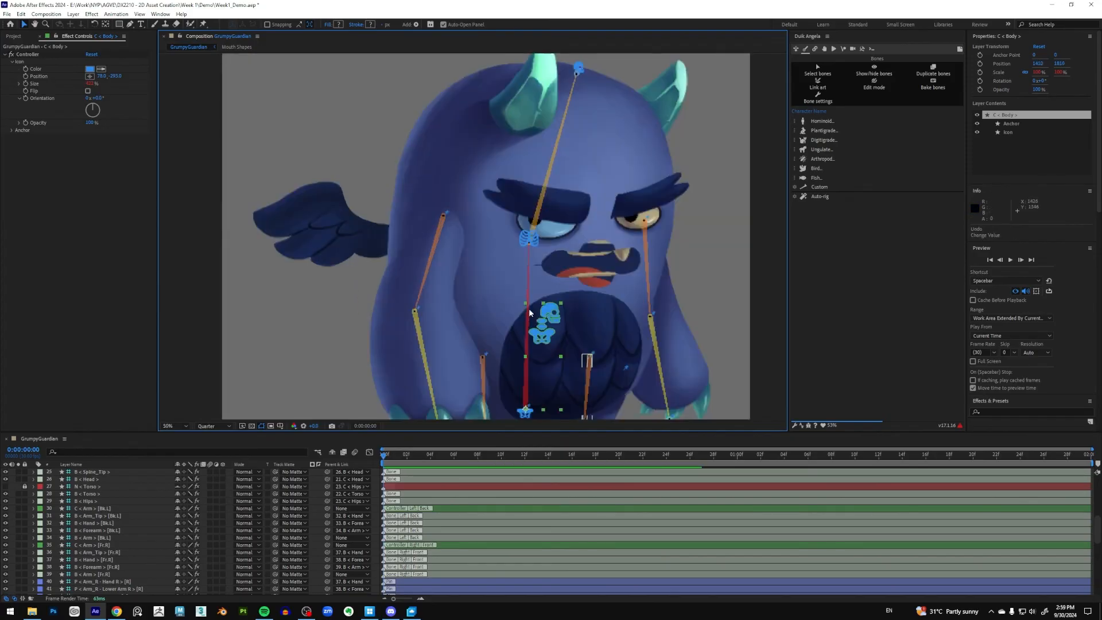
pyautogui.moveTo(590, 297); pyautogui.dragTo(589, 260)
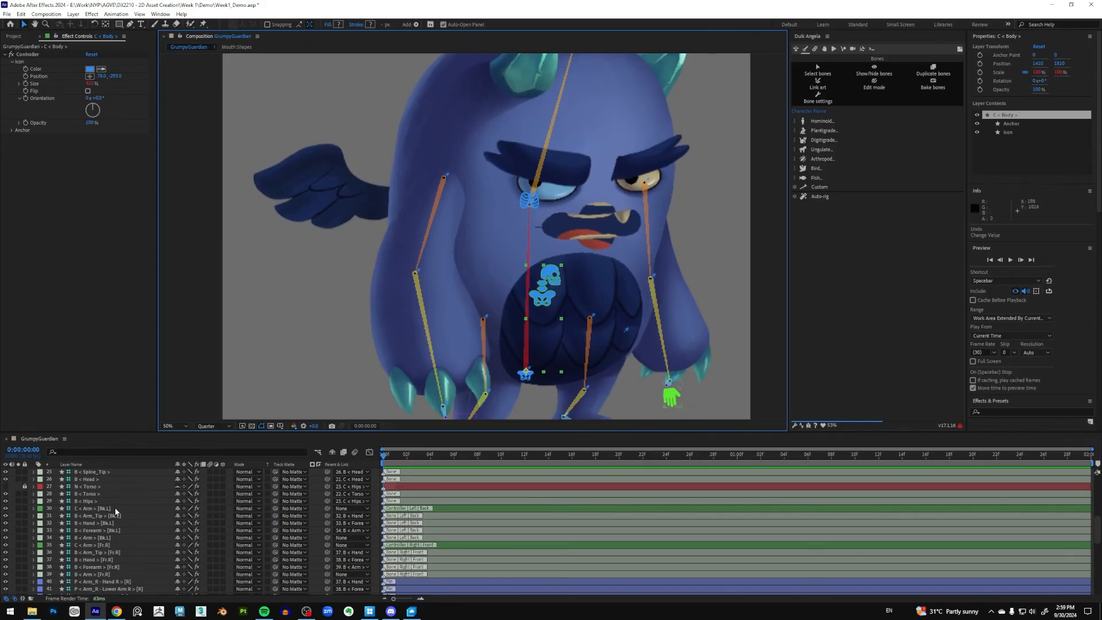
# Step: Parent the B < Thigh > [Bk.L] bone to the C < Body > controller
pyautogui.scroll(6, 116, 508)
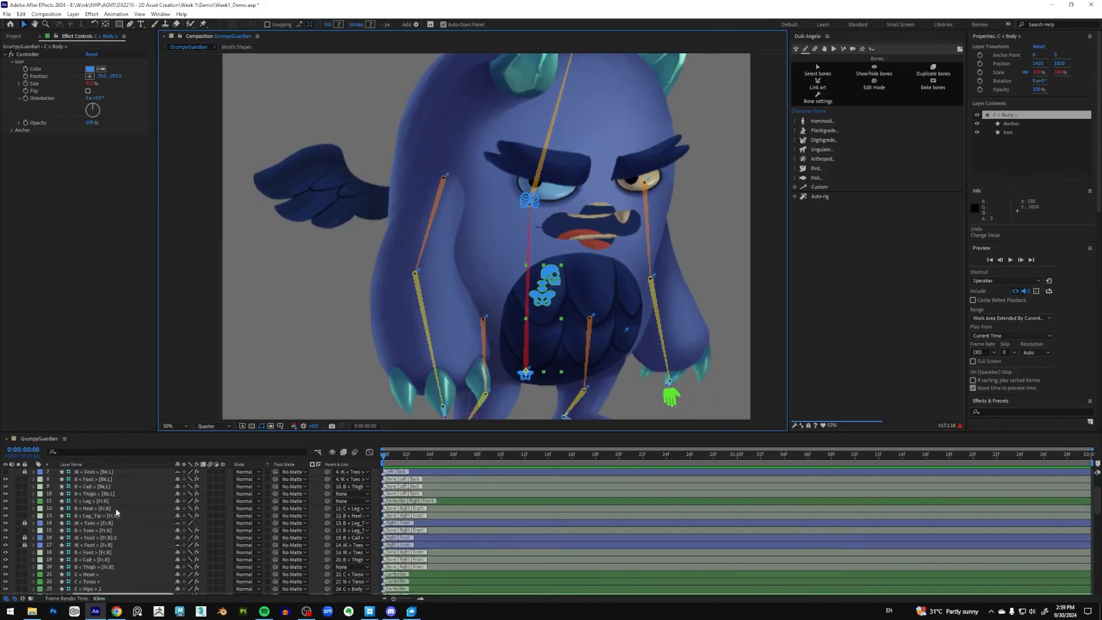
pyautogui.click(591, 328)
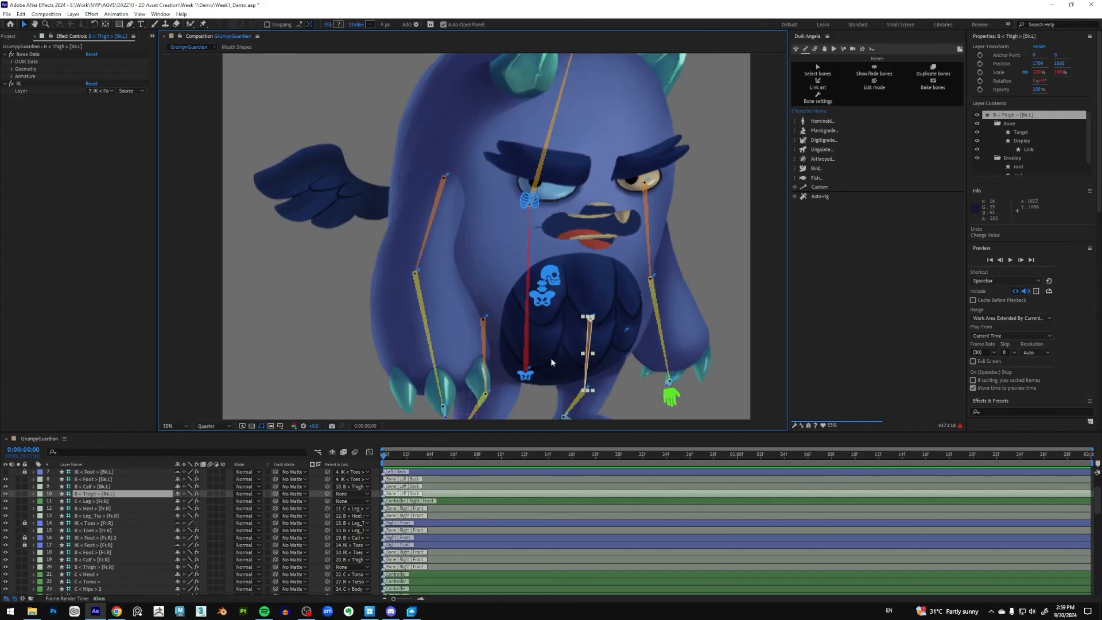
pyautogui.scroll(-3, 574, 362)
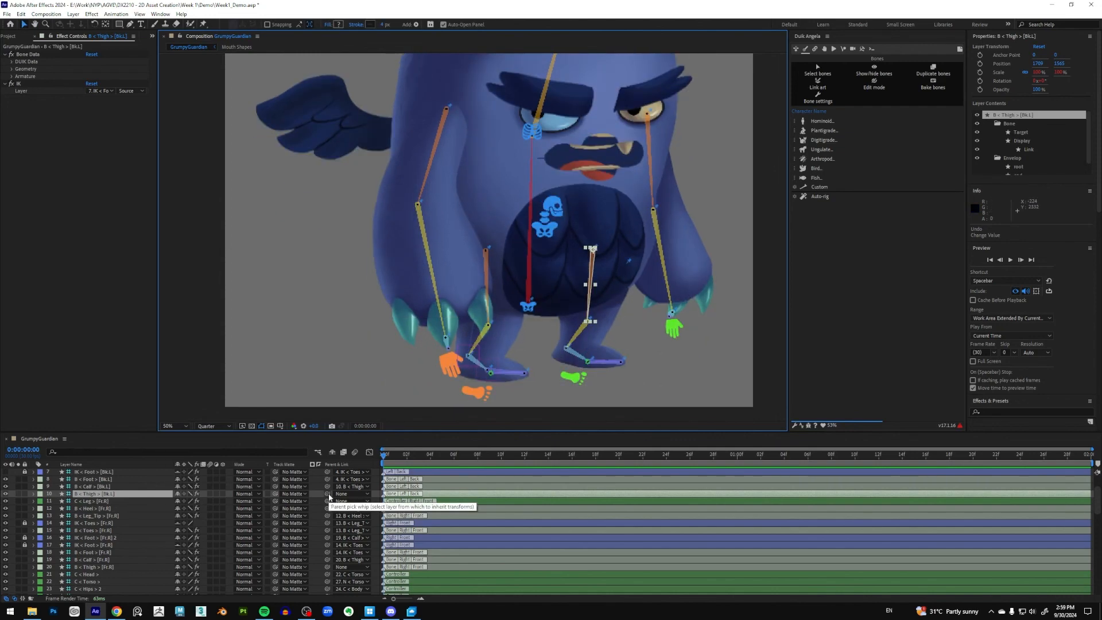
pyautogui.scroll(2, 116, 522)
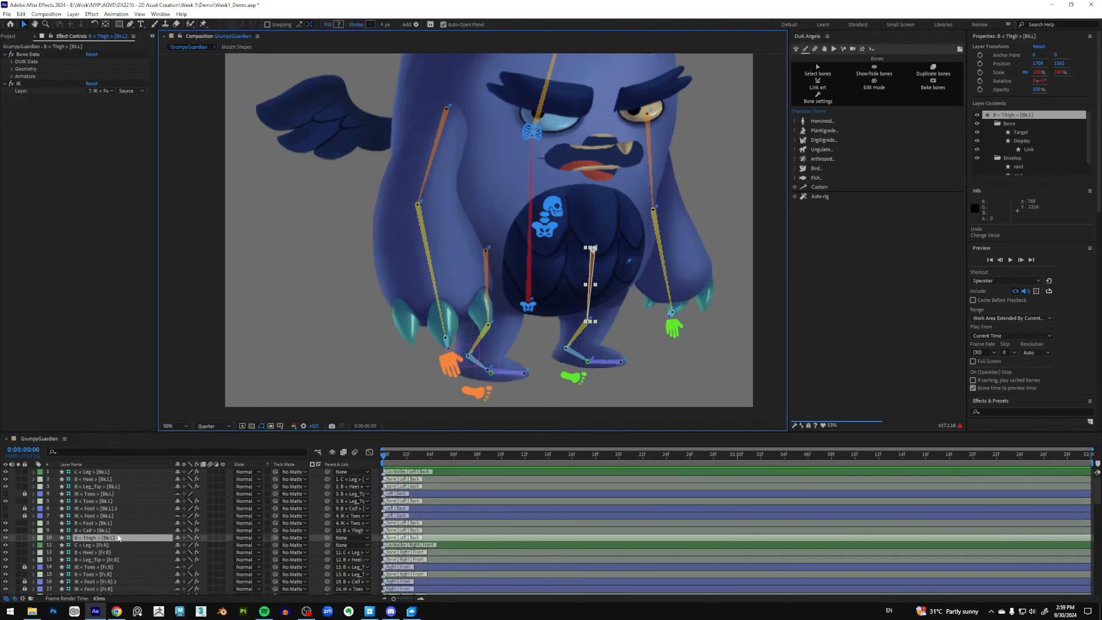
pyautogui.scroll(-1, 118, 525)
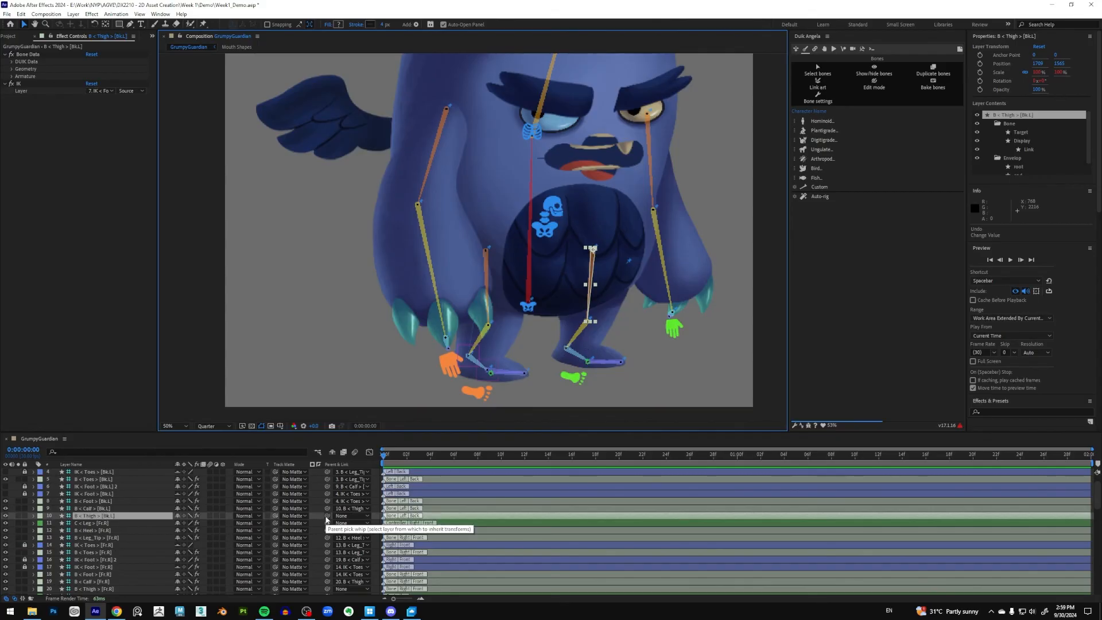
pyautogui.scroll(-1, 97, 527)
pyautogui.scroll(-1, 115, 531)
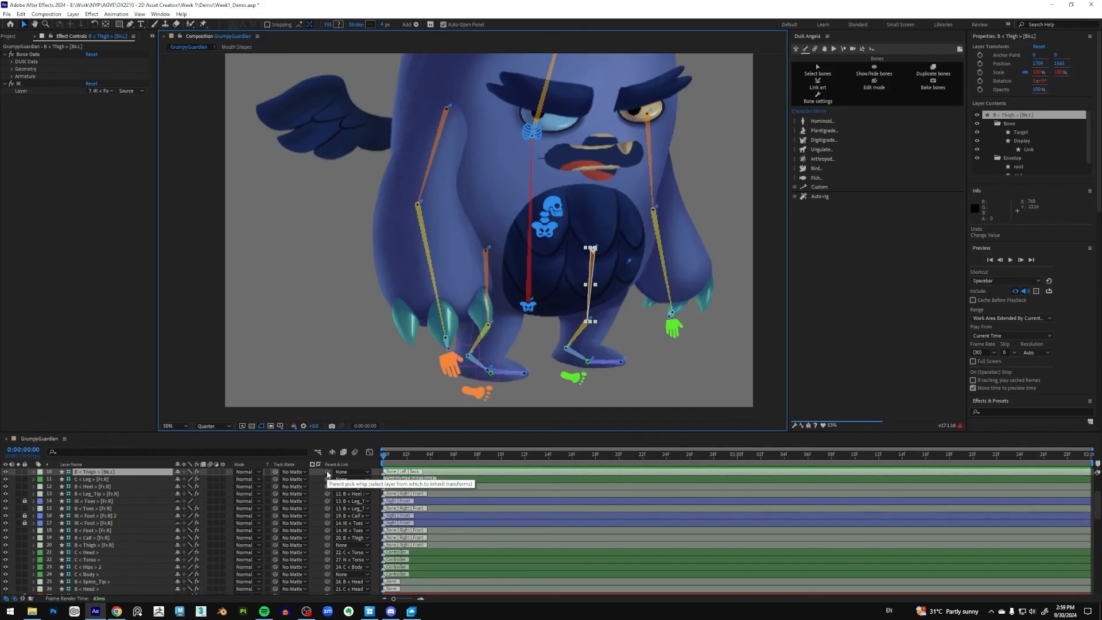
pyautogui.moveTo(327, 474); pyautogui.dragTo(102, 575)
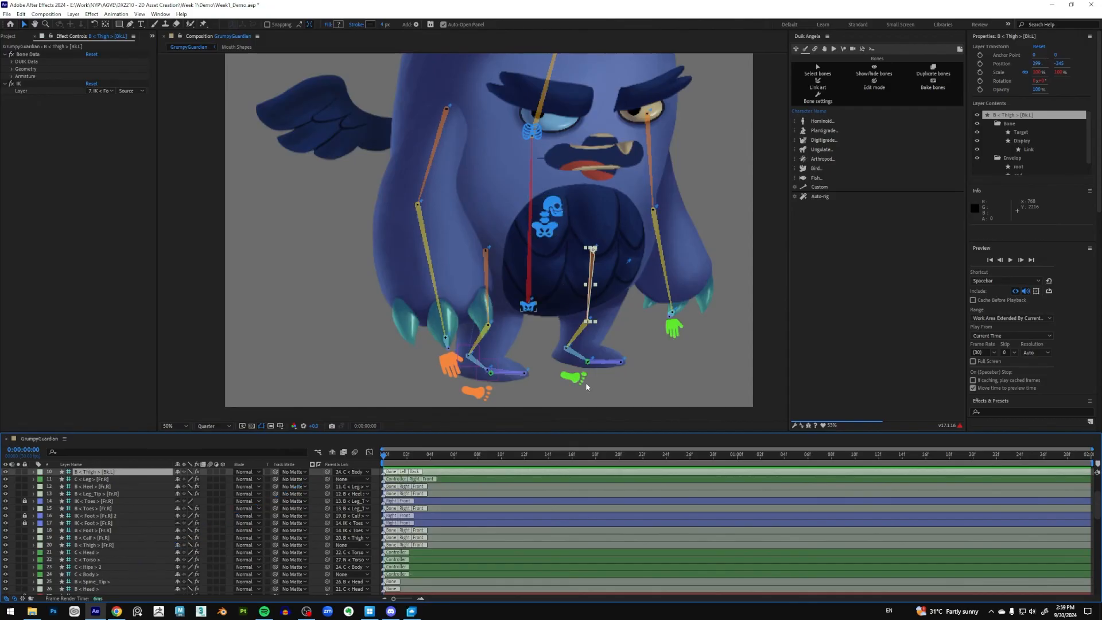
# Step: Test the newly parented back thigh by moving the body controller slightly up, and undo the move
pyautogui.click(545, 233)
pyautogui.moveTo(547, 233)
pyautogui.mouseDown()
pyautogui.moveTo(547, 275)
pyautogui.moveTo(556, 192)
pyautogui.moveTo(547, 265)
pyautogui.moveTo(551, 219)
pyautogui.mouseUp()
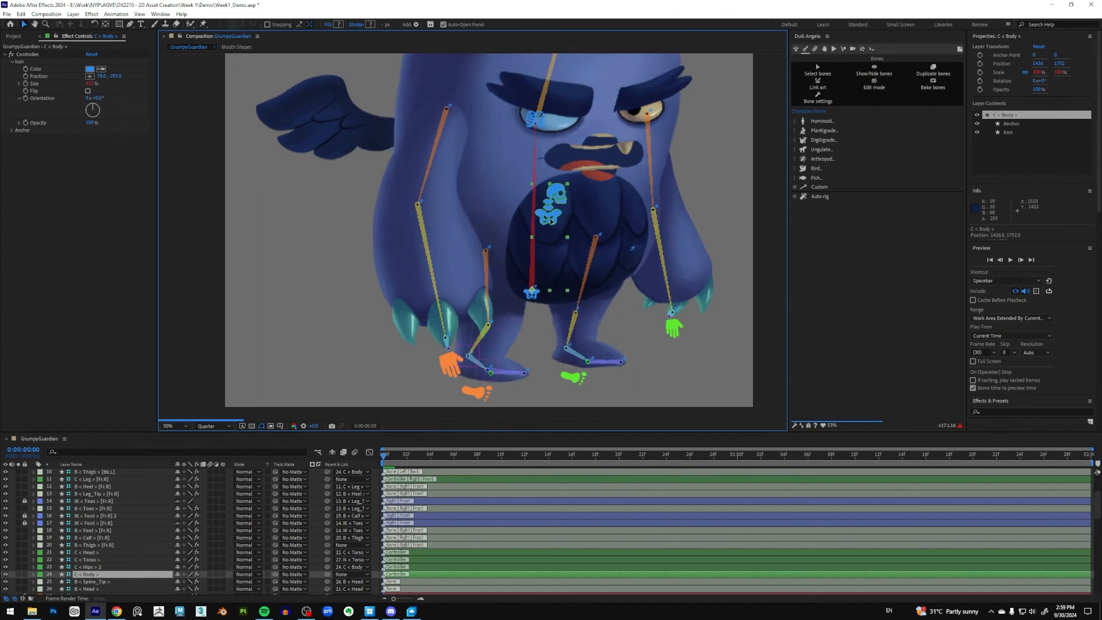
pyautogui.click(573, 258)
pyautogui.hotkey('ctrl', 'z')
pyautogui.hotkey('ctrl', 'z')
# Step: Parent the B < Thigh > [Fr.R] bone to the C < Body > controller and test it by moving the body down
pyautogui.click(484, 268)
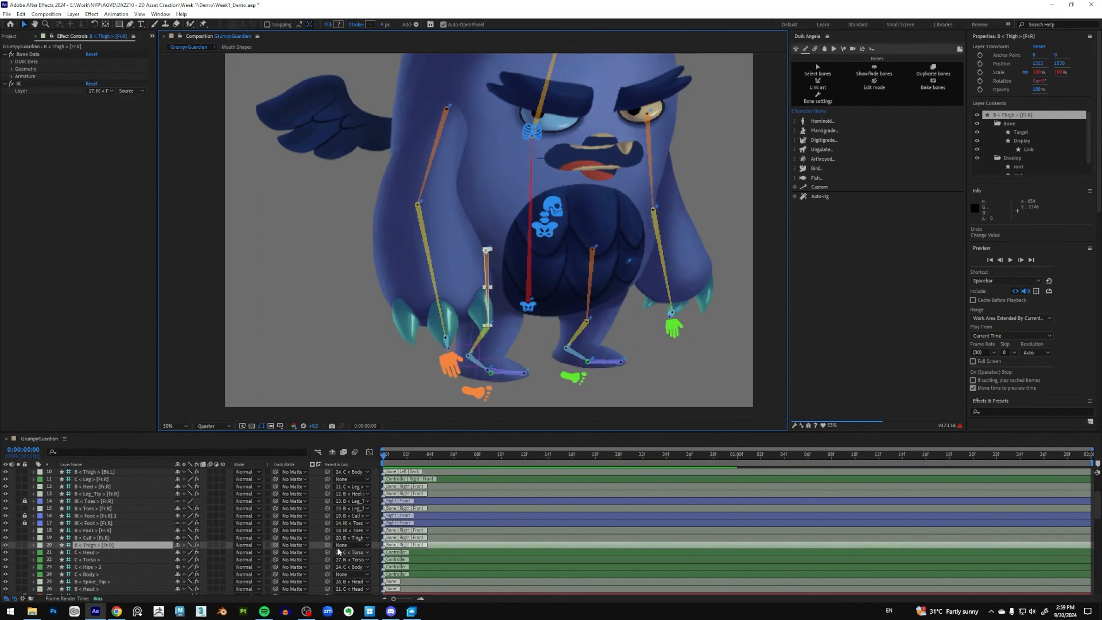
pyautogui.moveTo(327, 545); pyautogui.dragTo(100, 577)
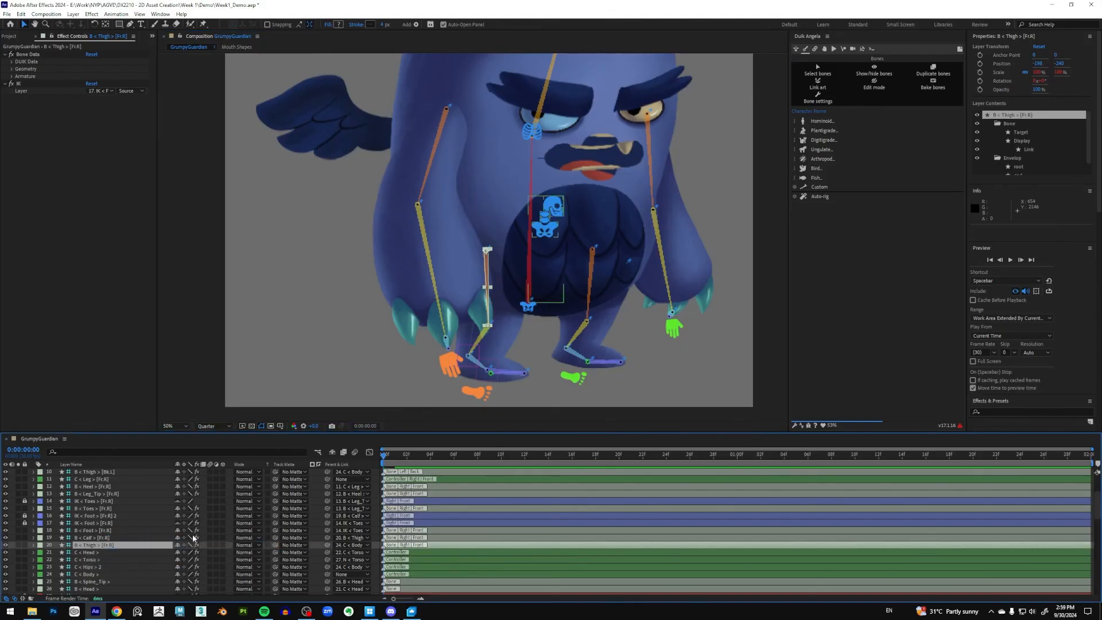
pyautogui.click(548, 228)
pyautogui.moveTo(549, 231); pyautogui.dragTo(551, 275)
# Step: Parent the upper arm bone B < Arm > [Bk.L] to the C < Body > controller
pyautogui.click(651, 140)
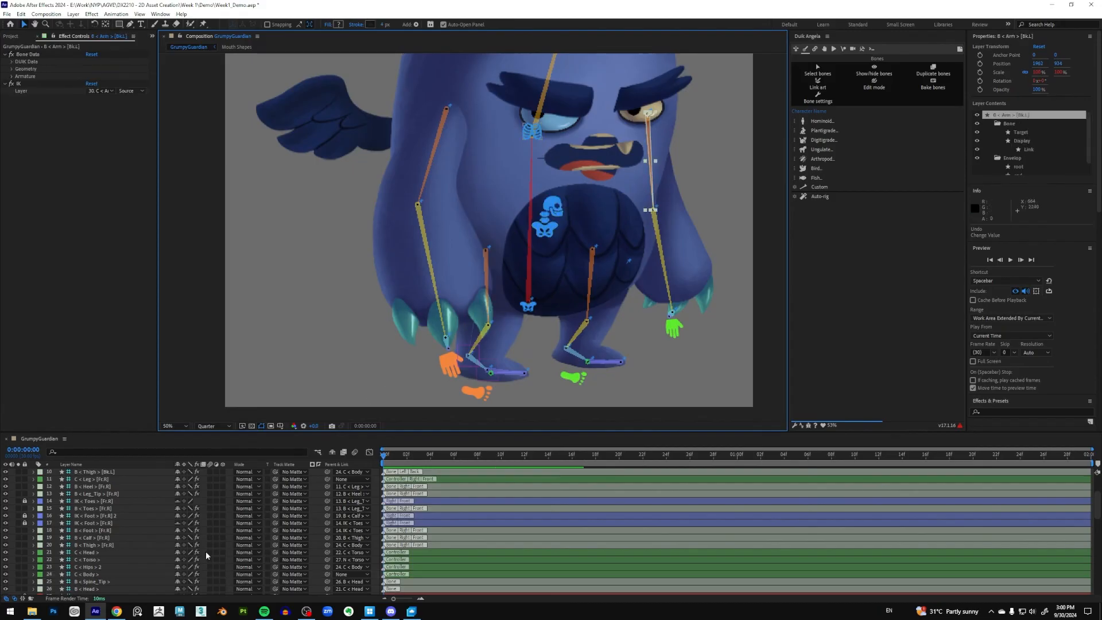
pyautogui.scroll(-4, 205, 551)
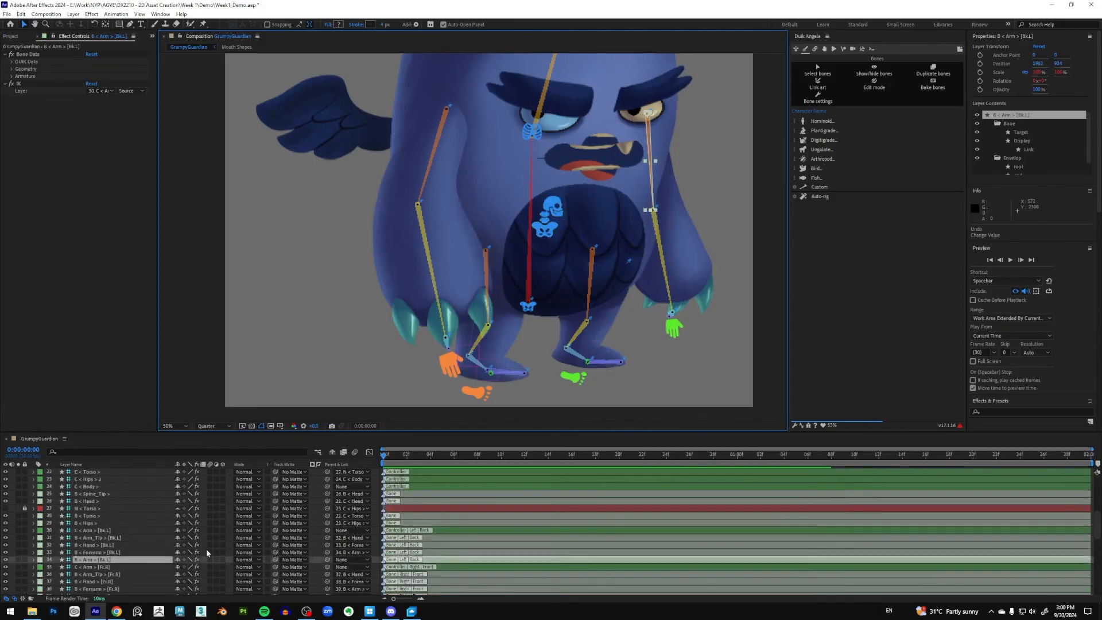
pyautogui.scroll(3, 206, 550)
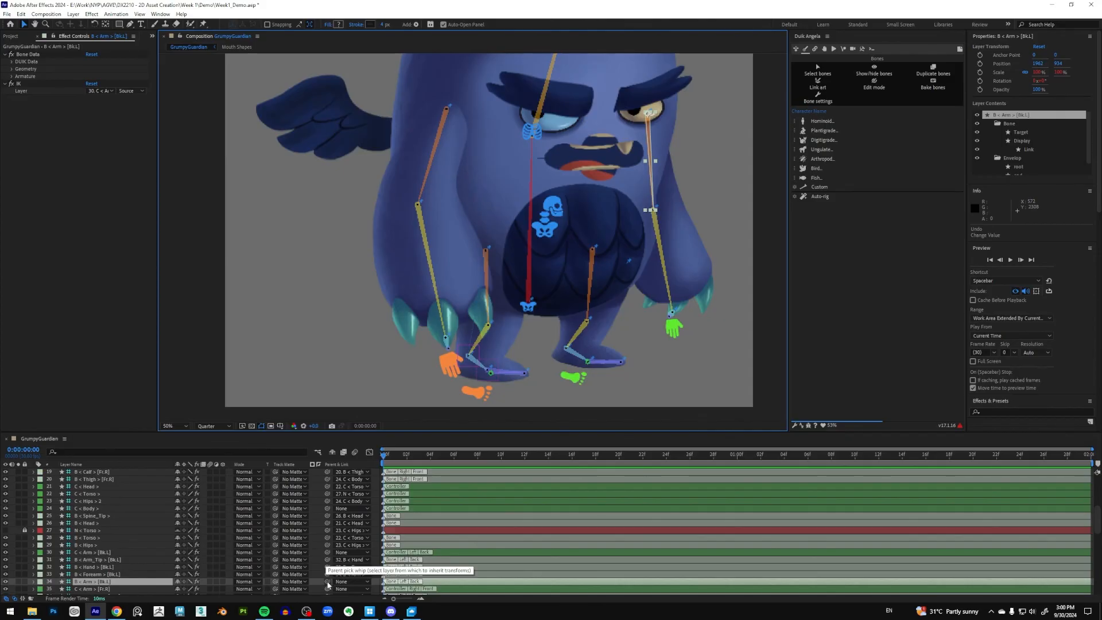
pyautogui.moveTo(327, 581); pyautogui.dragTo(95, 511)
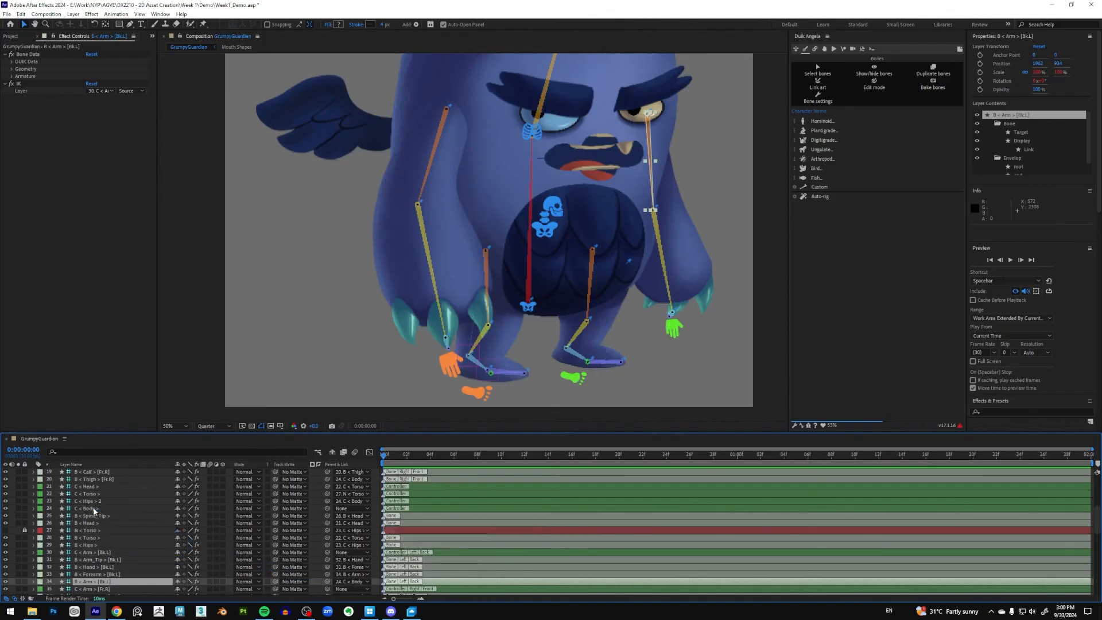
# Step: Parent the upper arm bone B < Arm > [Fr.R] to the C < Body > controller, enlarging the timeline so both layers fit
pyautogui.click(440, 132)
pyautogui.scroll(3, 151, 556)
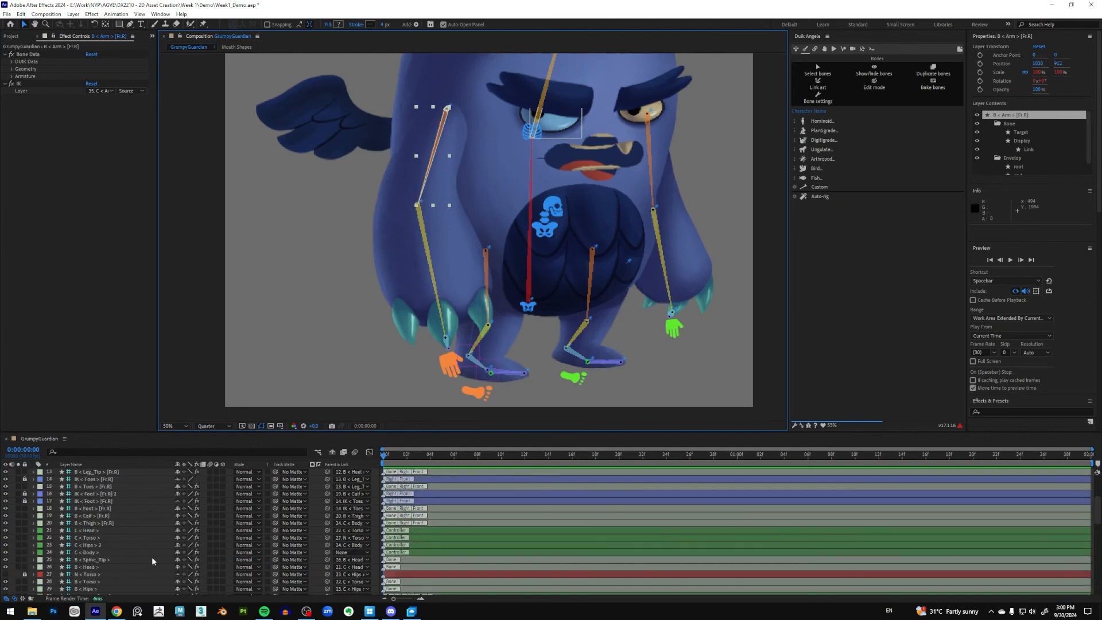
pyautogui.scroll(-9, 152, 556)
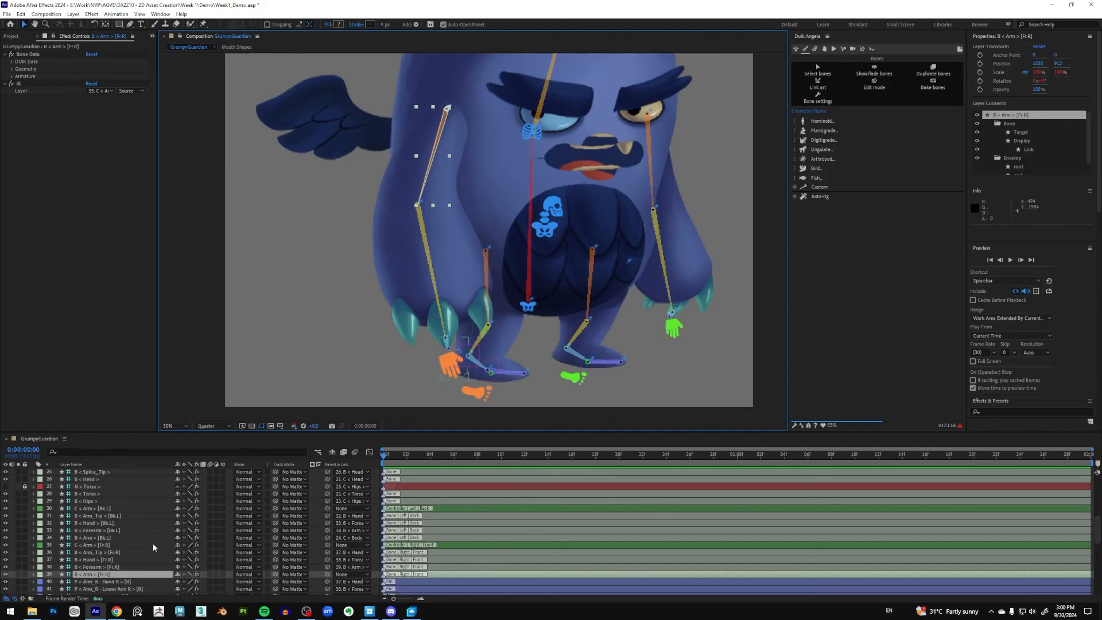
pyautogui.scroll(3, 152, 547)
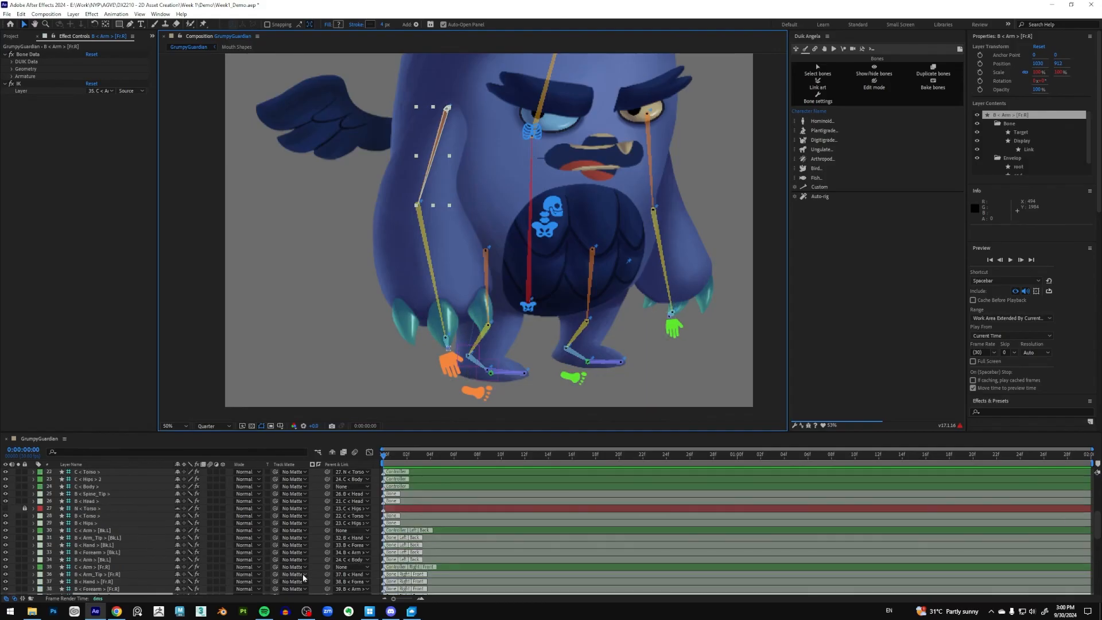
pyautogui.moveTo(330, 431); pyautogui.dragTo(330, 411)
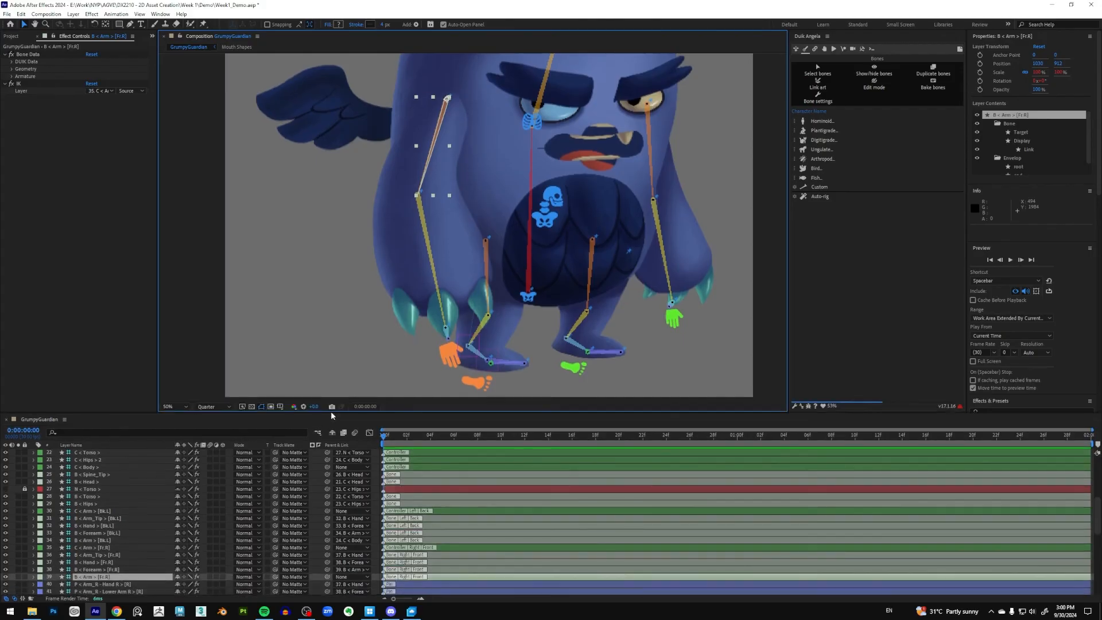
pyautogui.moveTo(326, 576); pyautogui.dragTo(95, 469)
# Step: Test the thigh and arm parenting by moving the C < Body > controller down and sideways, and undo the move
pyautogui.click(95, 469)
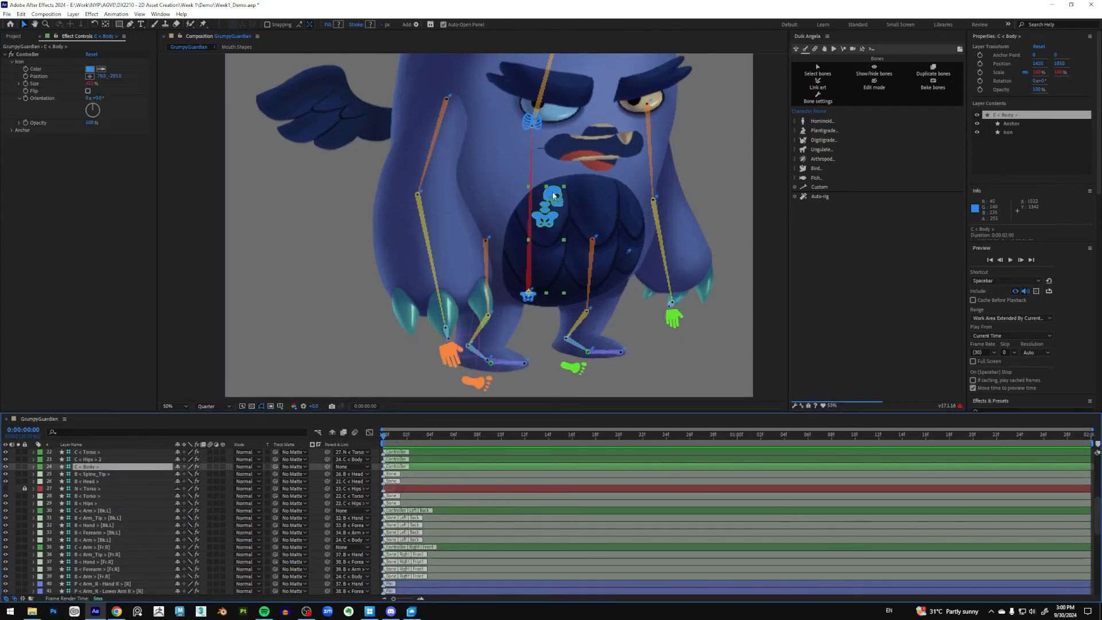
pyautogui.click(552, 215)
pyautogui.moveTo(553, 216); pyautogui.dragTo(534, 236)
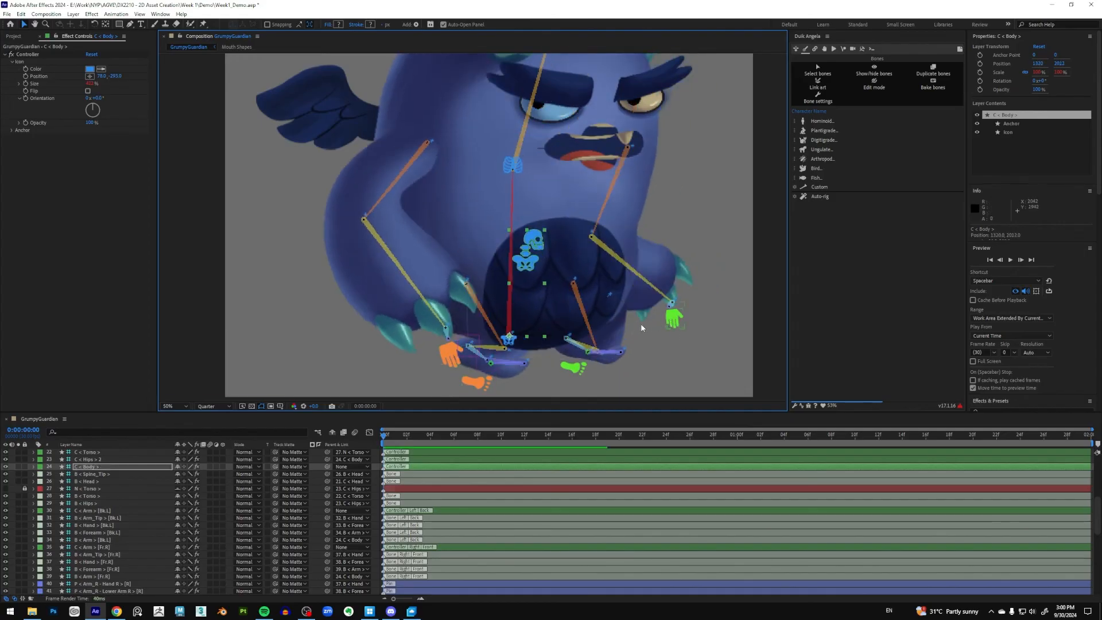
pyautogui.hotkey('ctrl', 'z')
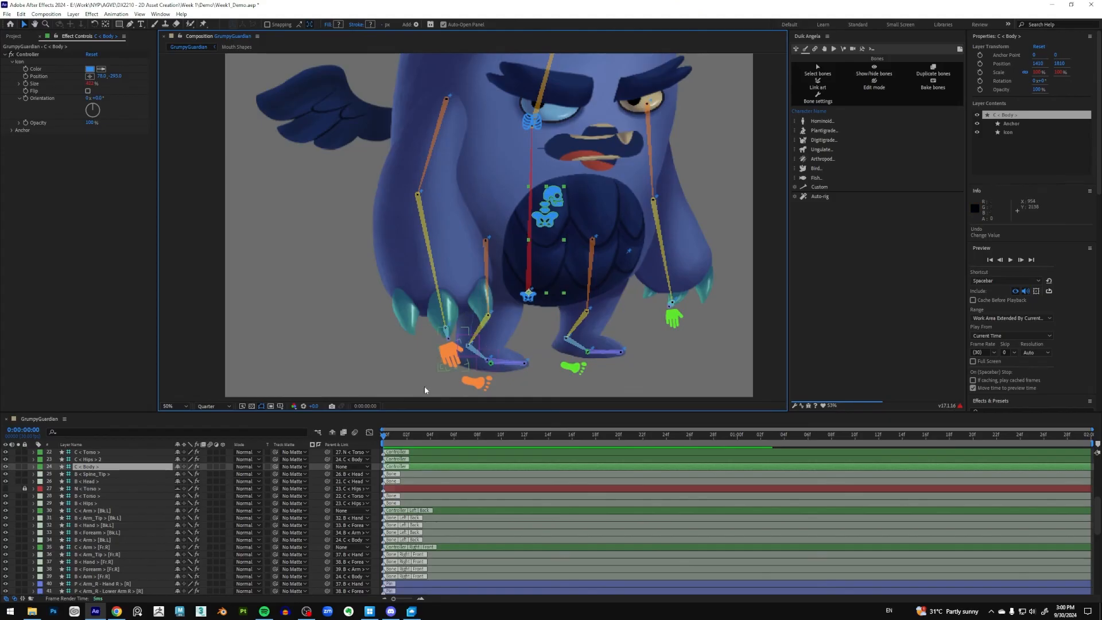
# Step: Parent both hand controllers, C < Arm > [Fr.R] and C < Arm > [Bk.L], to the C < Body > controller
pyautogui.scroll(5, 176, 496)
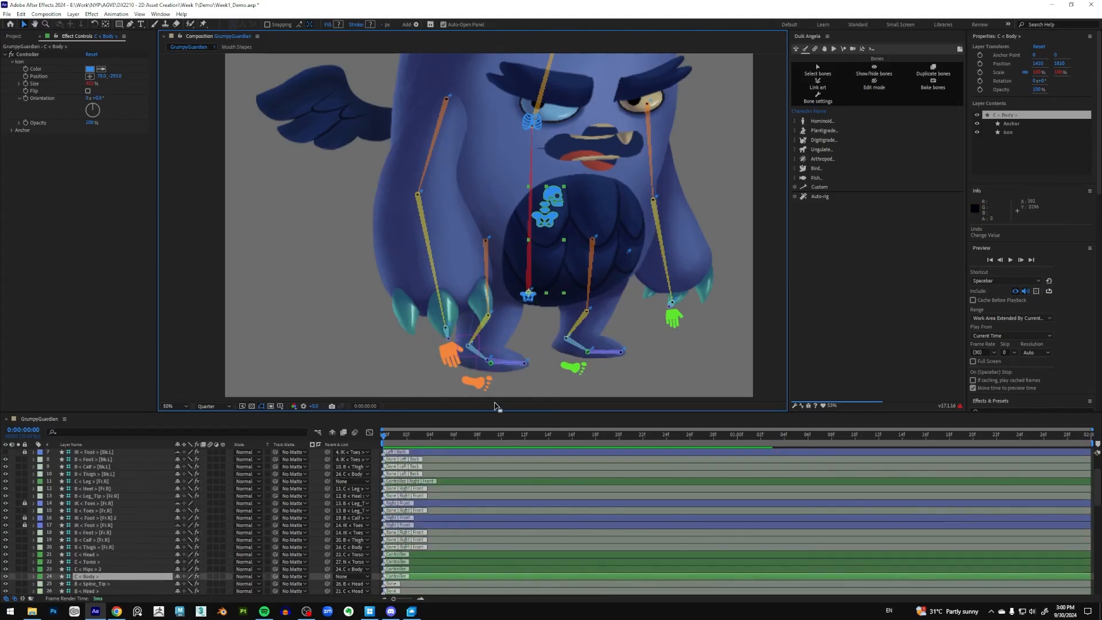
pyautogui.click(449, 359)
pyautogui.scroll(-1, 130, 503)
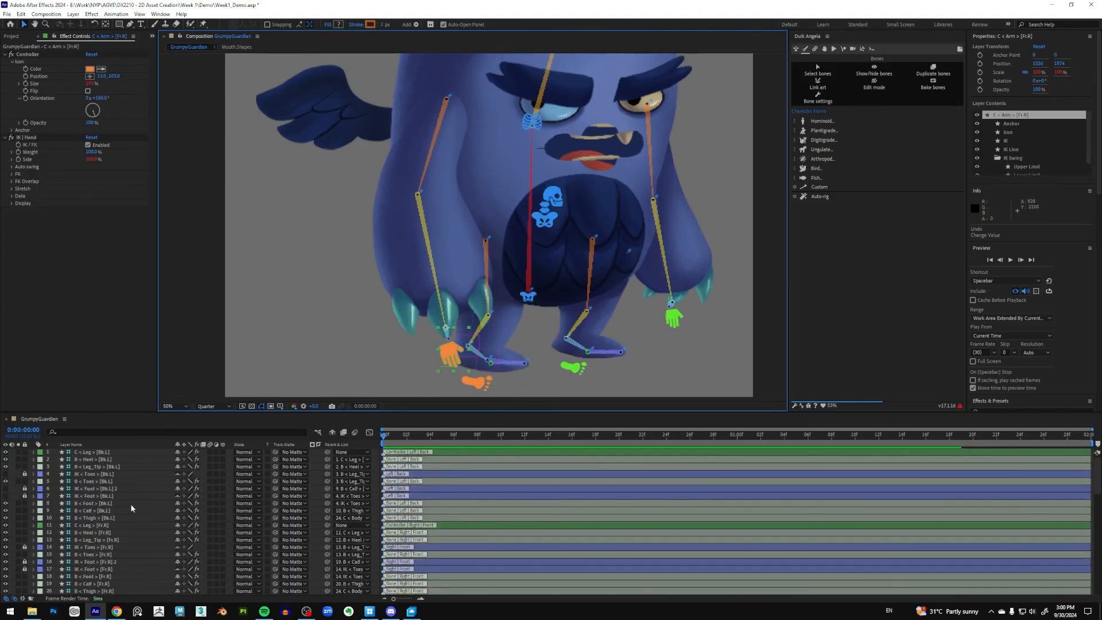
pyautogui.scroll(-1, 130, 503)
pyautogui.scroll(-2, 130, 504)
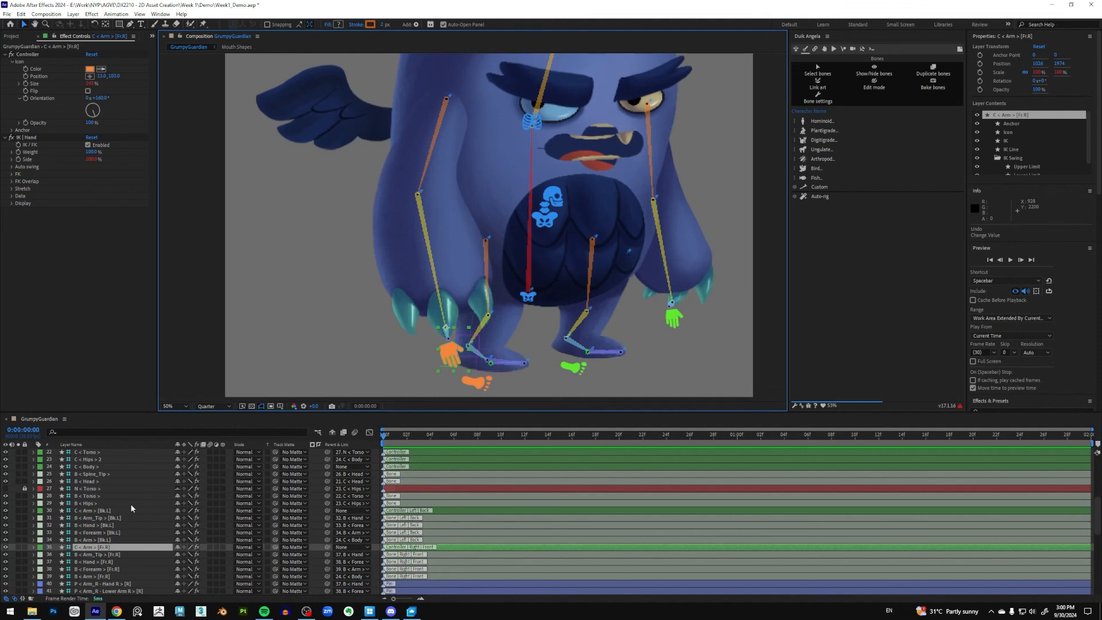
pyautogui.moveTo(327, 571); pyautogui.dragTo(92, 488)
pyautogui.click(673, 315)
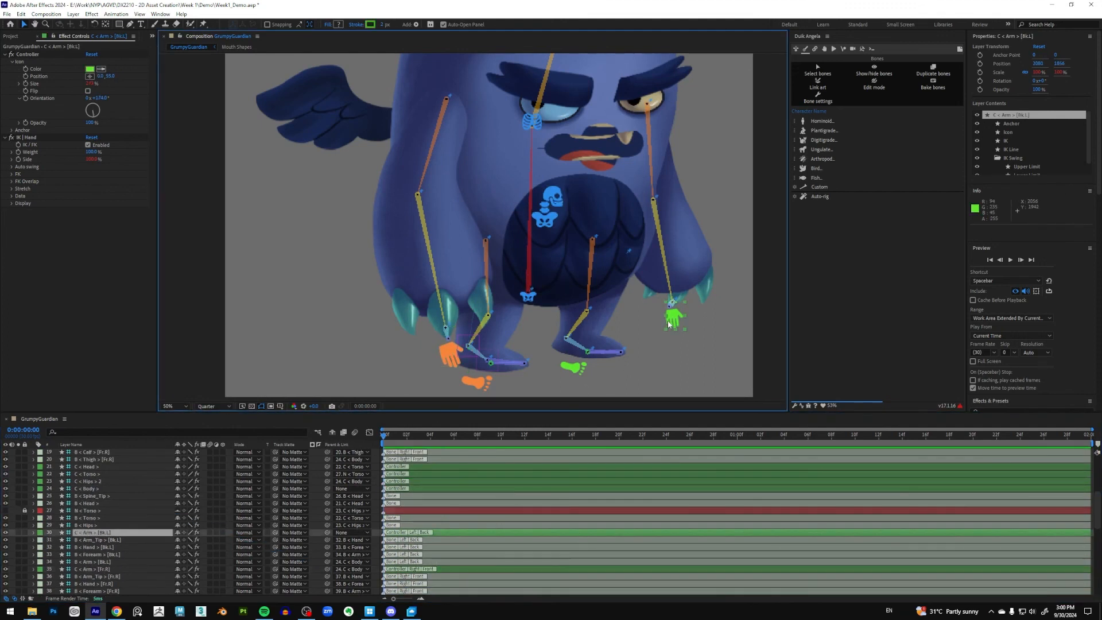
pyautogui.moveTo(328, 536); pyautogui.dragTo(91, 488)
# Step: Test that the hand controllers follow by moving the C < Body > controller on the whole character, and undo the move
pyautogui.scroll(-3, 529, 311)
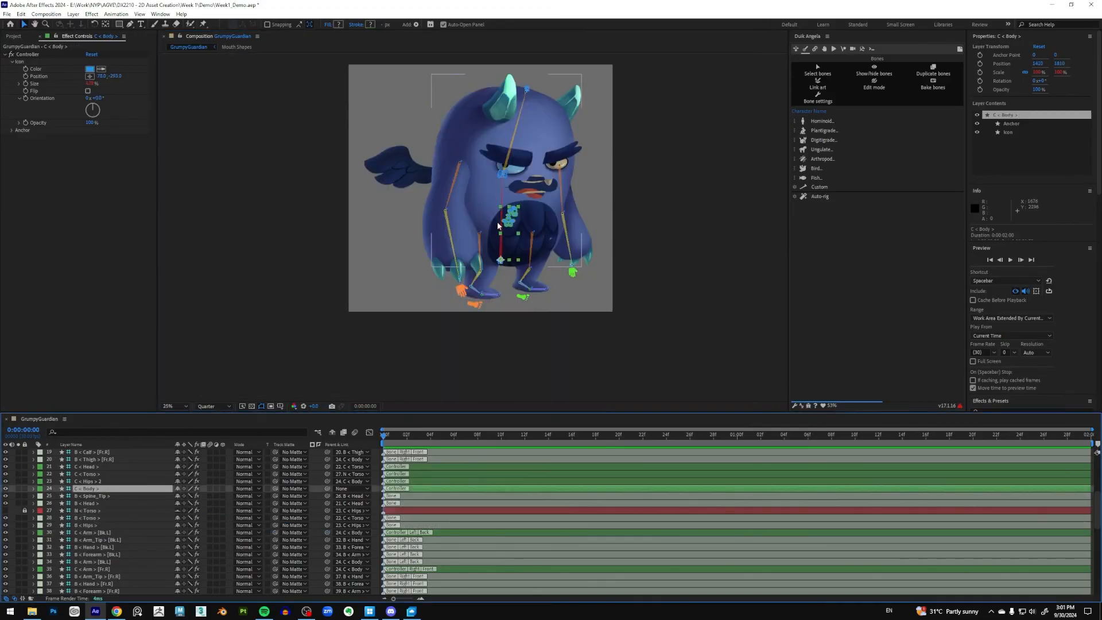
pyautogui.moveTo(499, 235)
pyautogui.mouseDown()
pyautogui.moveTo(492, 252)
pyautogui.moveTo(497, 202)
pyautogui.moveTo(508, 243)
pyautogui.moveTo(492, 259)
pyautogui.moveTo(505, 233)
pyautogui.moveTo(496, 228)
pyautogui.moveTo(505, 239)
pyautogui.moveTo(507, 228)
pyautogui.mouseUp()
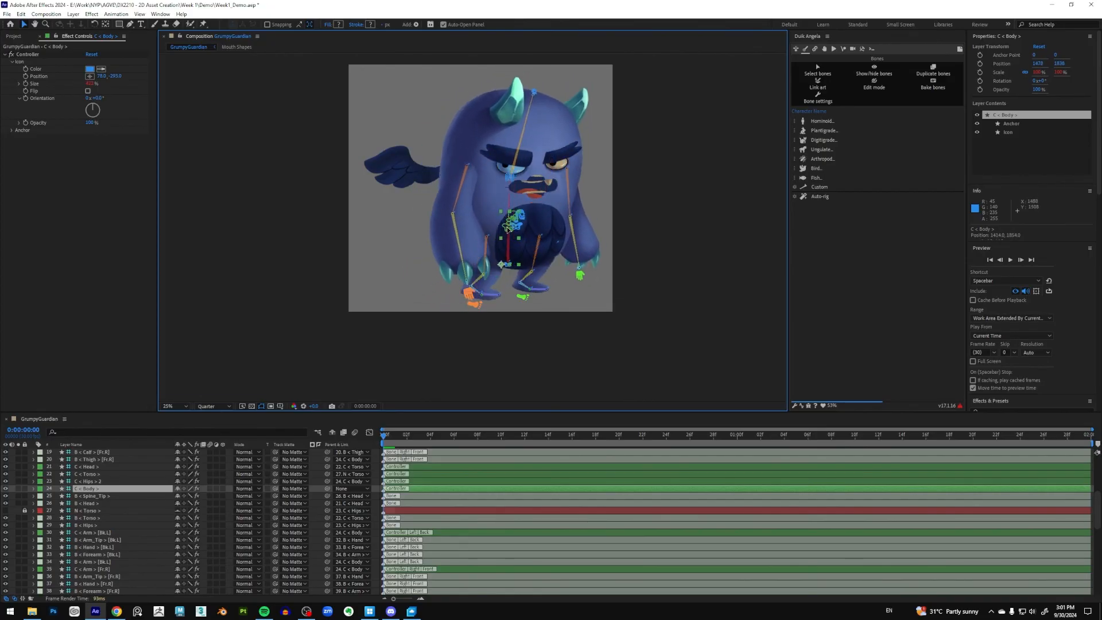
pyautogui.hotkey('ctrl', 'z')
# Step: Try moving the orange hand and foot controllers, undo the moves, and deselect everything
pyautogui.click(461, 291)
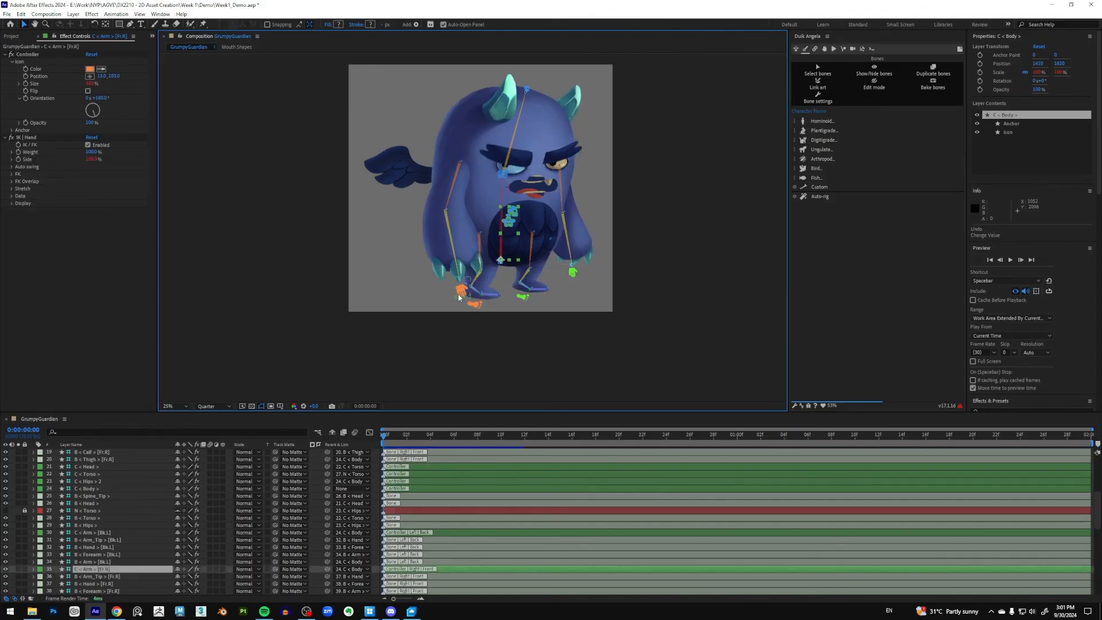
pyautogui.moveTo(461, 292); pyautogui.dragTo(486, 299)
pyautogui.hotkey('ctrl', 'z')
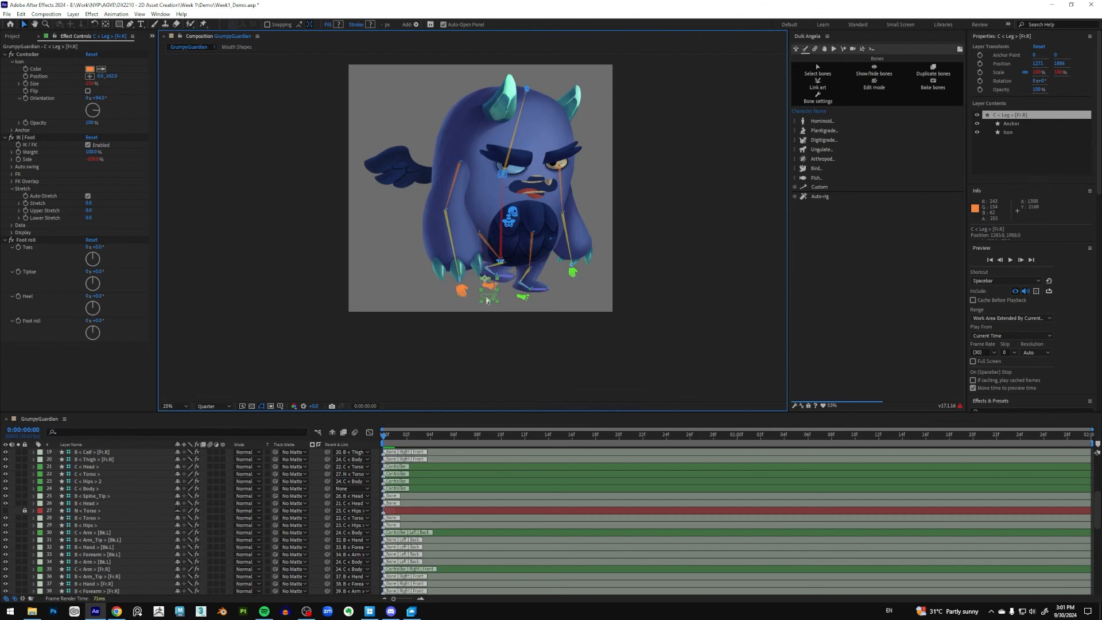
pyautogui.click(629, 292)
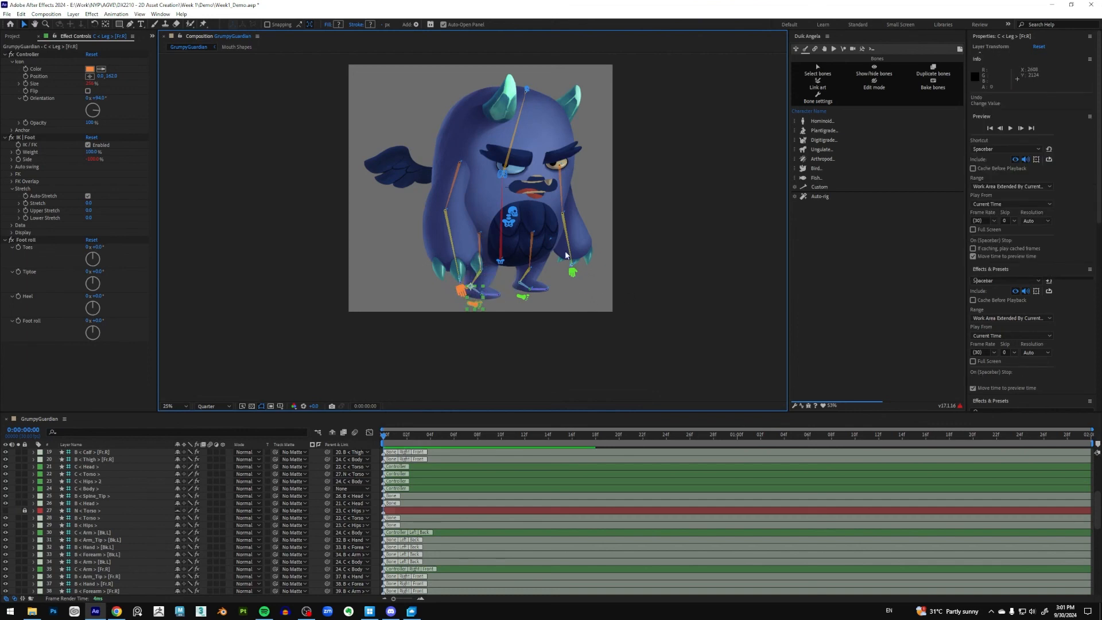
pyautogui.press('.')
pyautogui.press('.')
pyautogui.moveTo(627, 181); pyautogui.dragTo(559, 266)
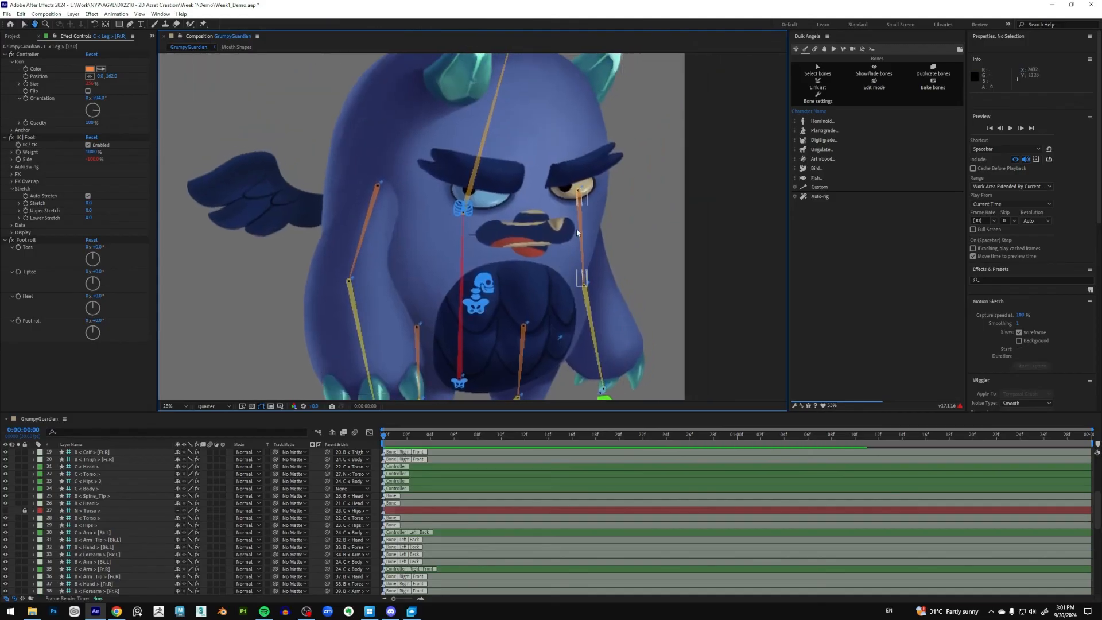
pyautogui.scroll(-2, 576, 228)
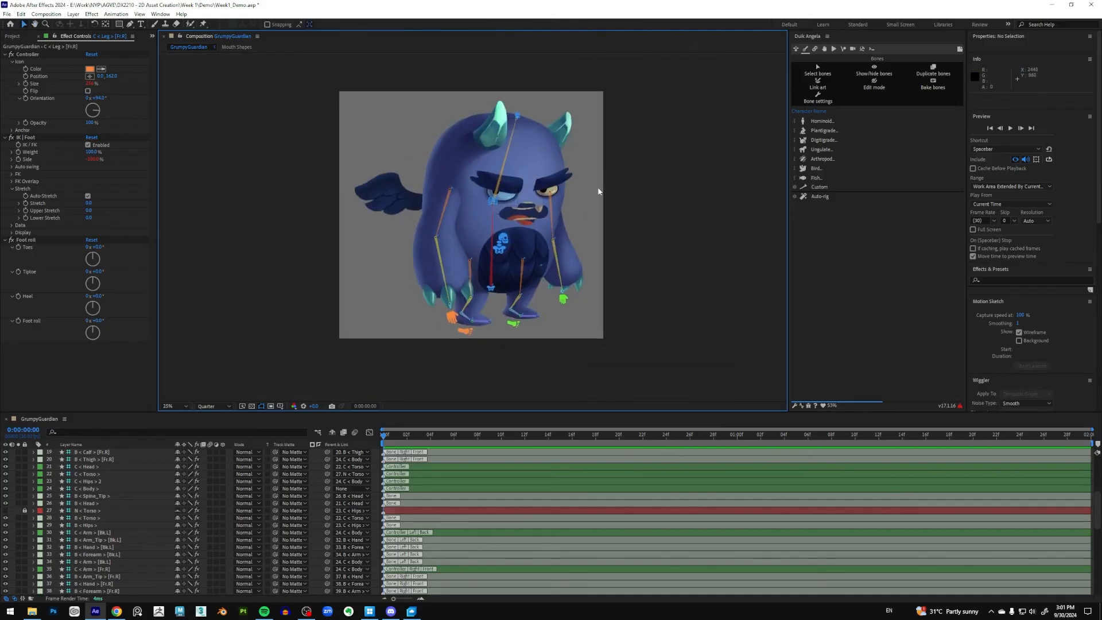
pyautogui.press('.')
pyautogui.press('.')
pyautogui.moveTo(619, 189); pyautogui.dragTo(603, 211)
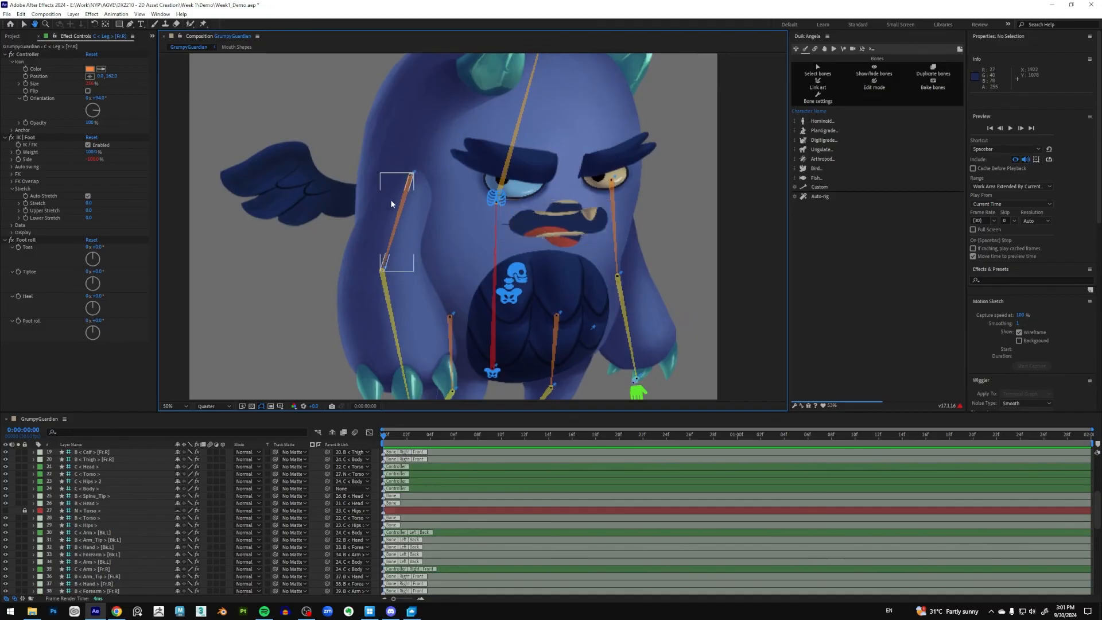